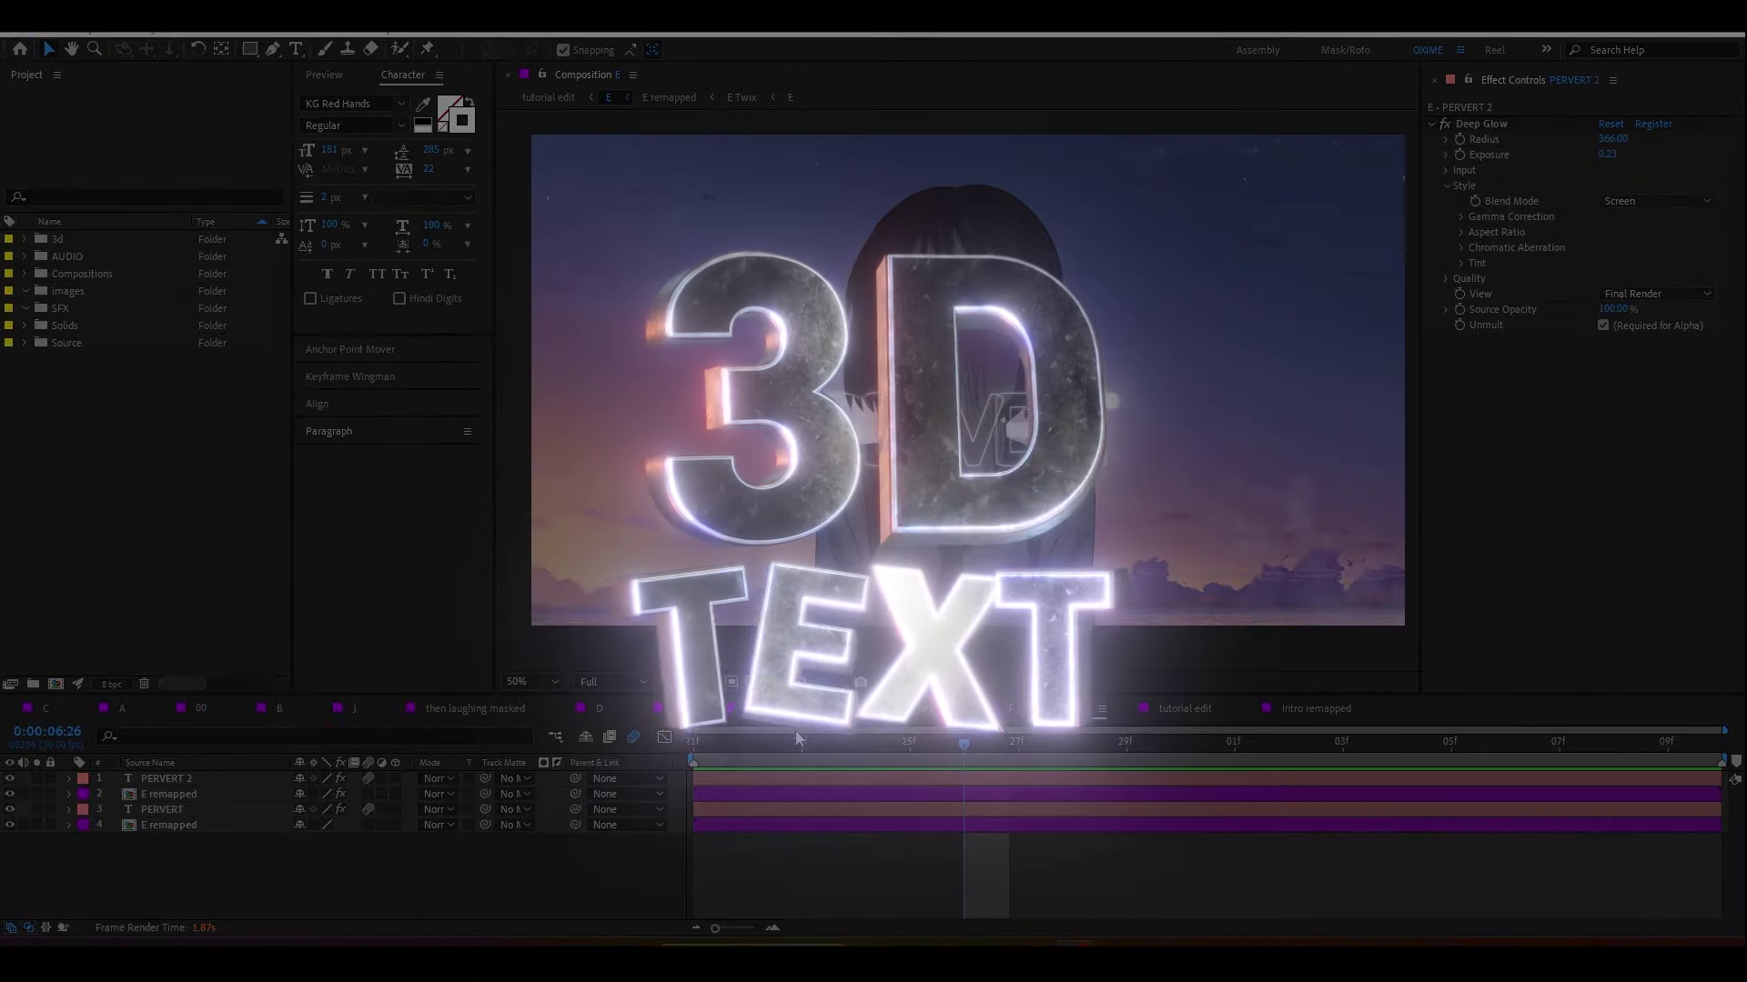
Step: Scrub the timeline to frame 7:03, where the PERVERT title is fully shown
{"action": "left_click", "coordinate": [1230, 757]}
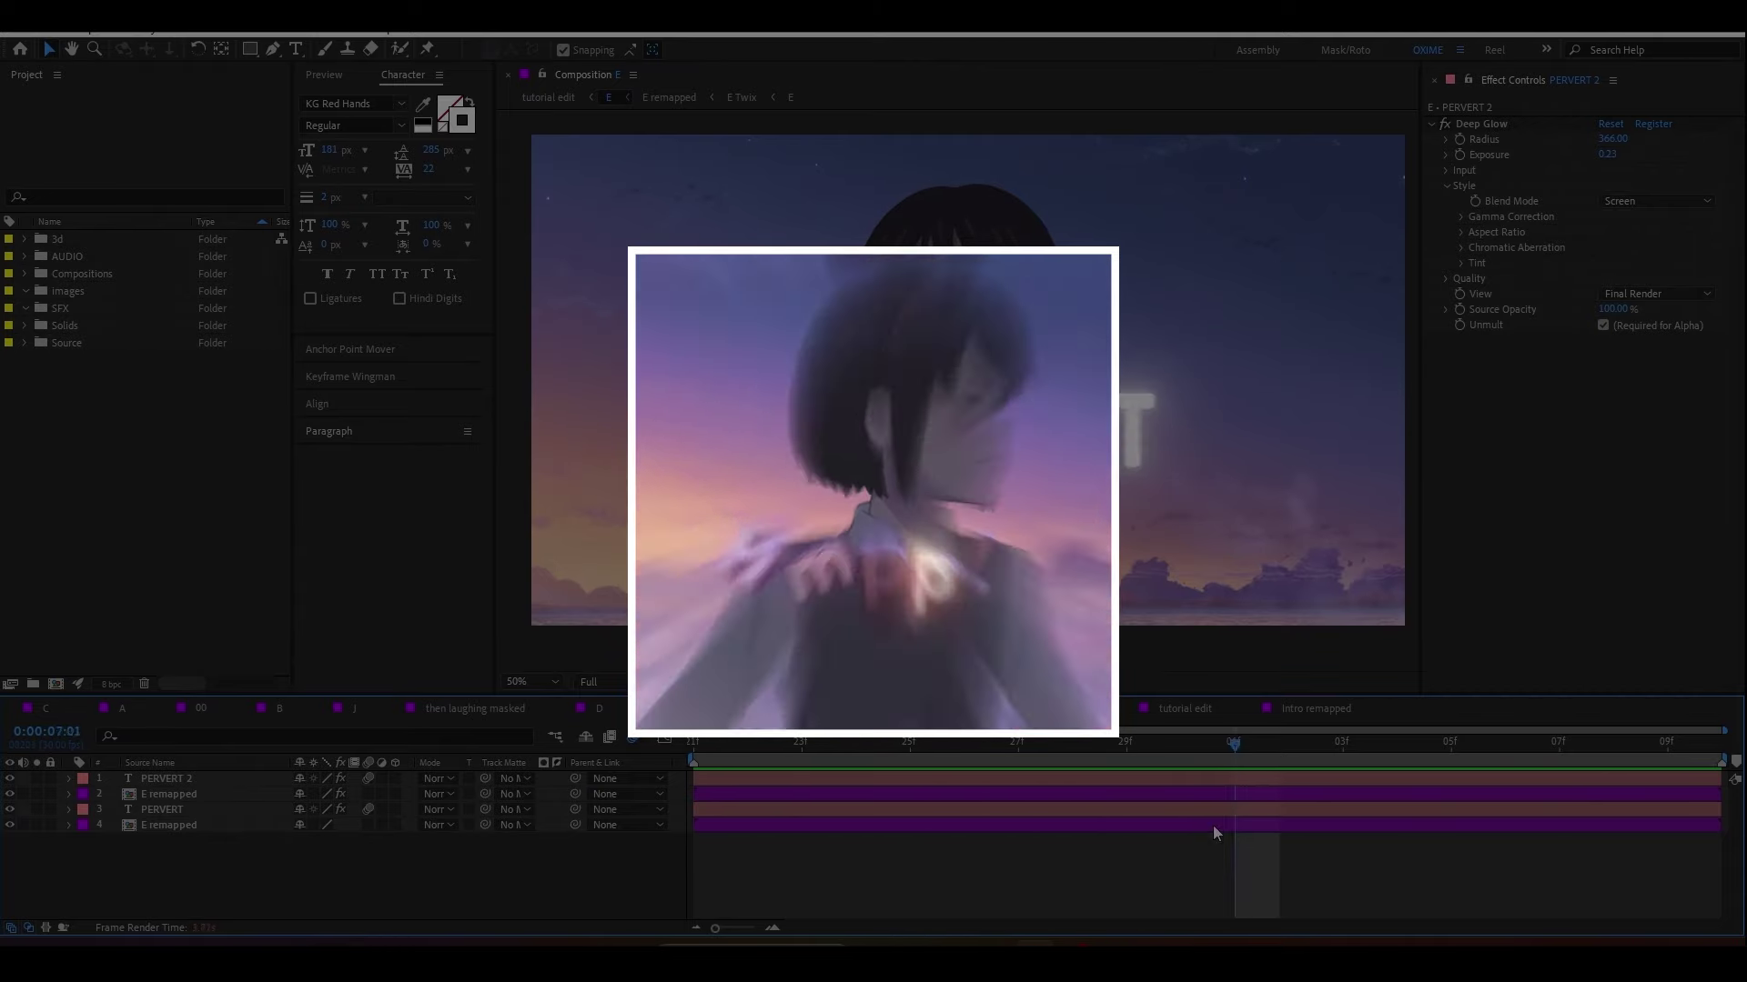
{"action": "left_click_drag", "start_coordinate": [1219, 826], "coordinate": [913, 826]}
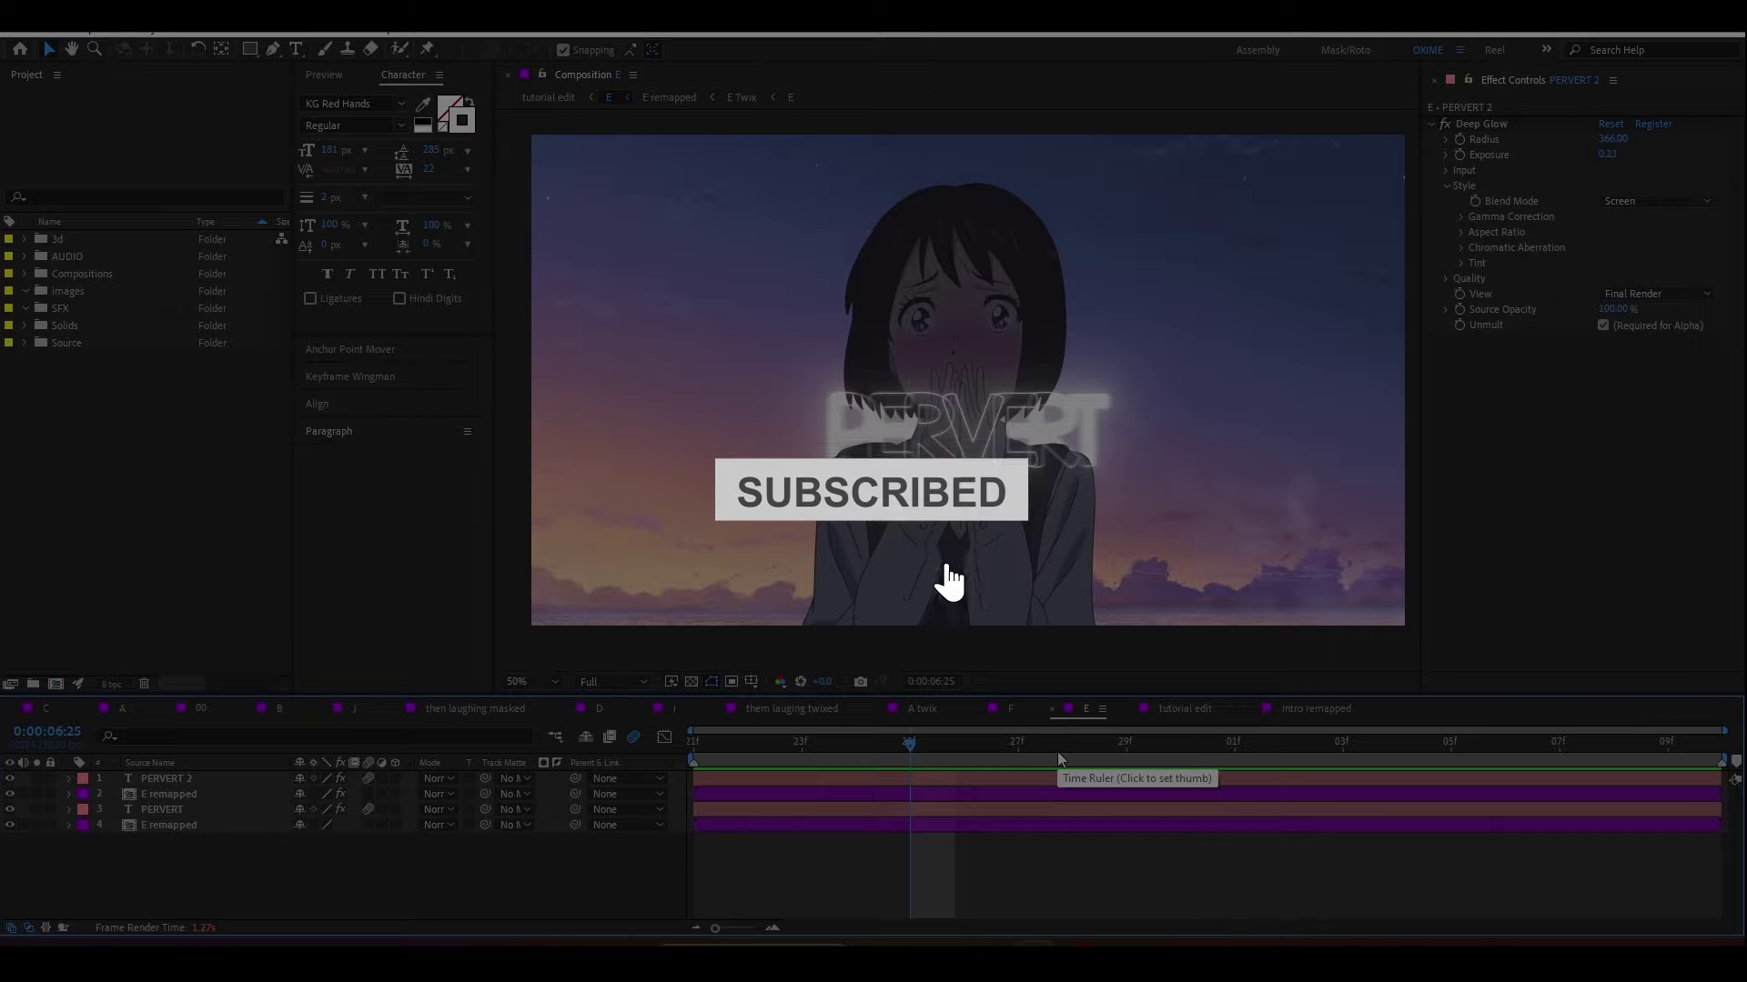
{"action": "left_click", "coordinate": [1174, 752]}
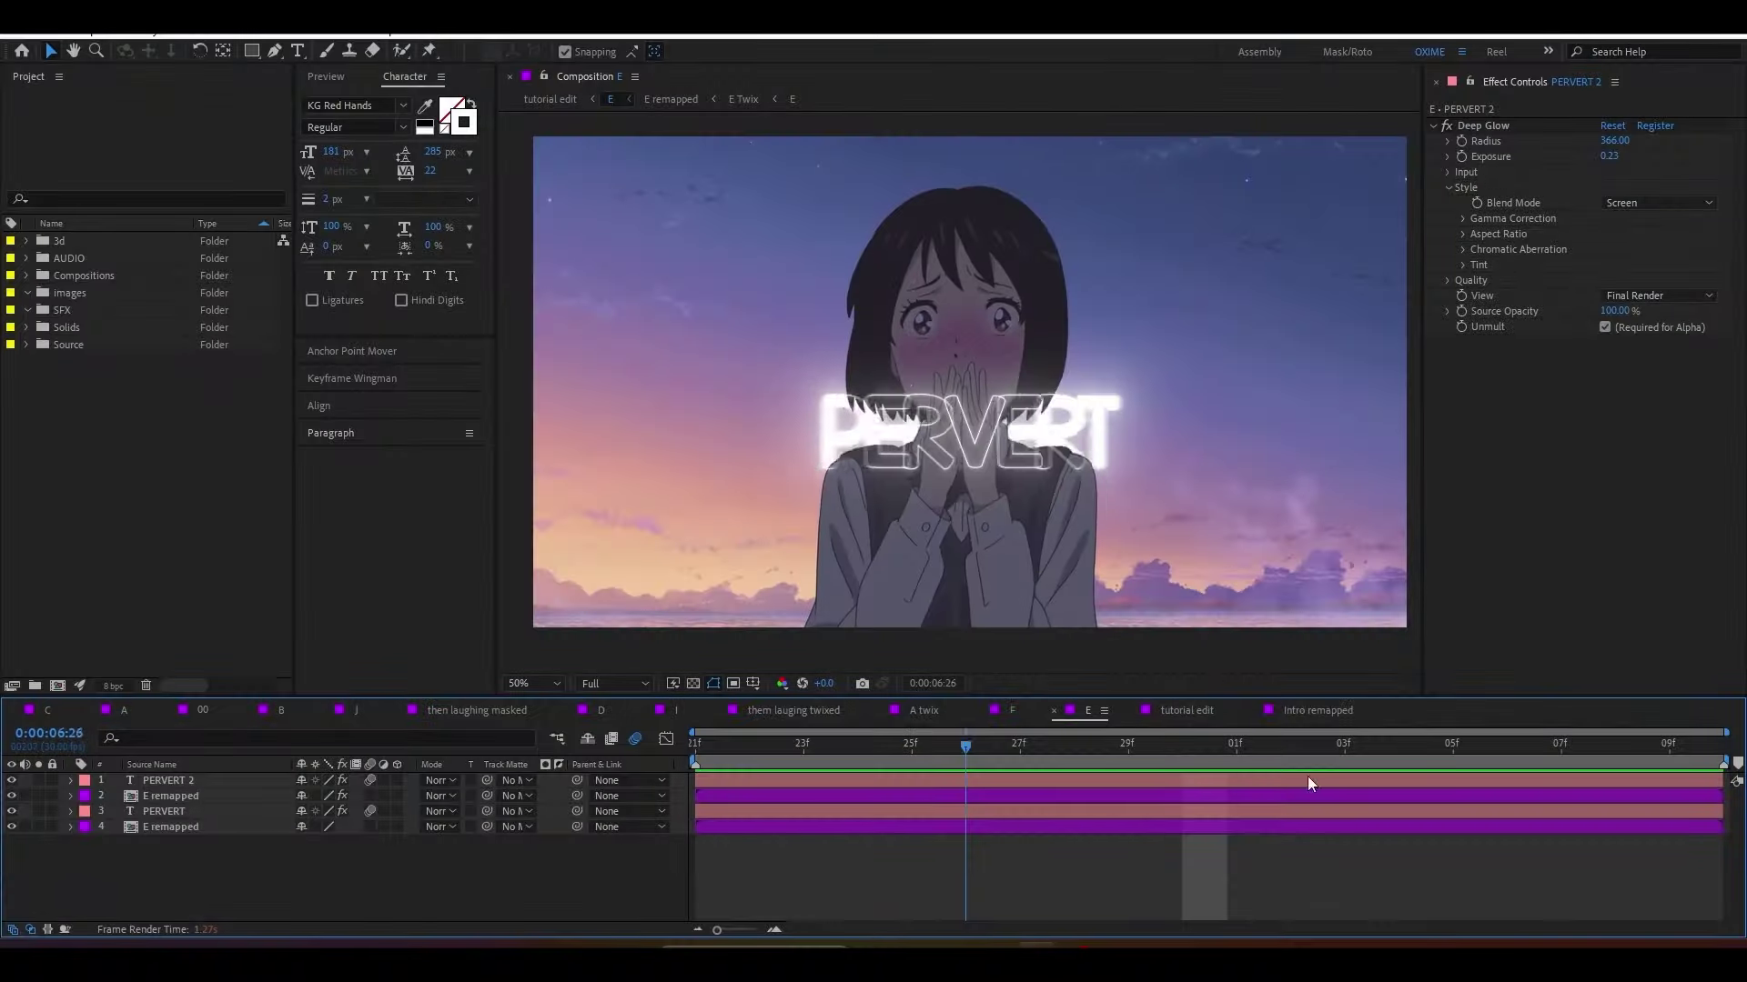
{"action": "left_click", "coordinate": [1344, 837]}
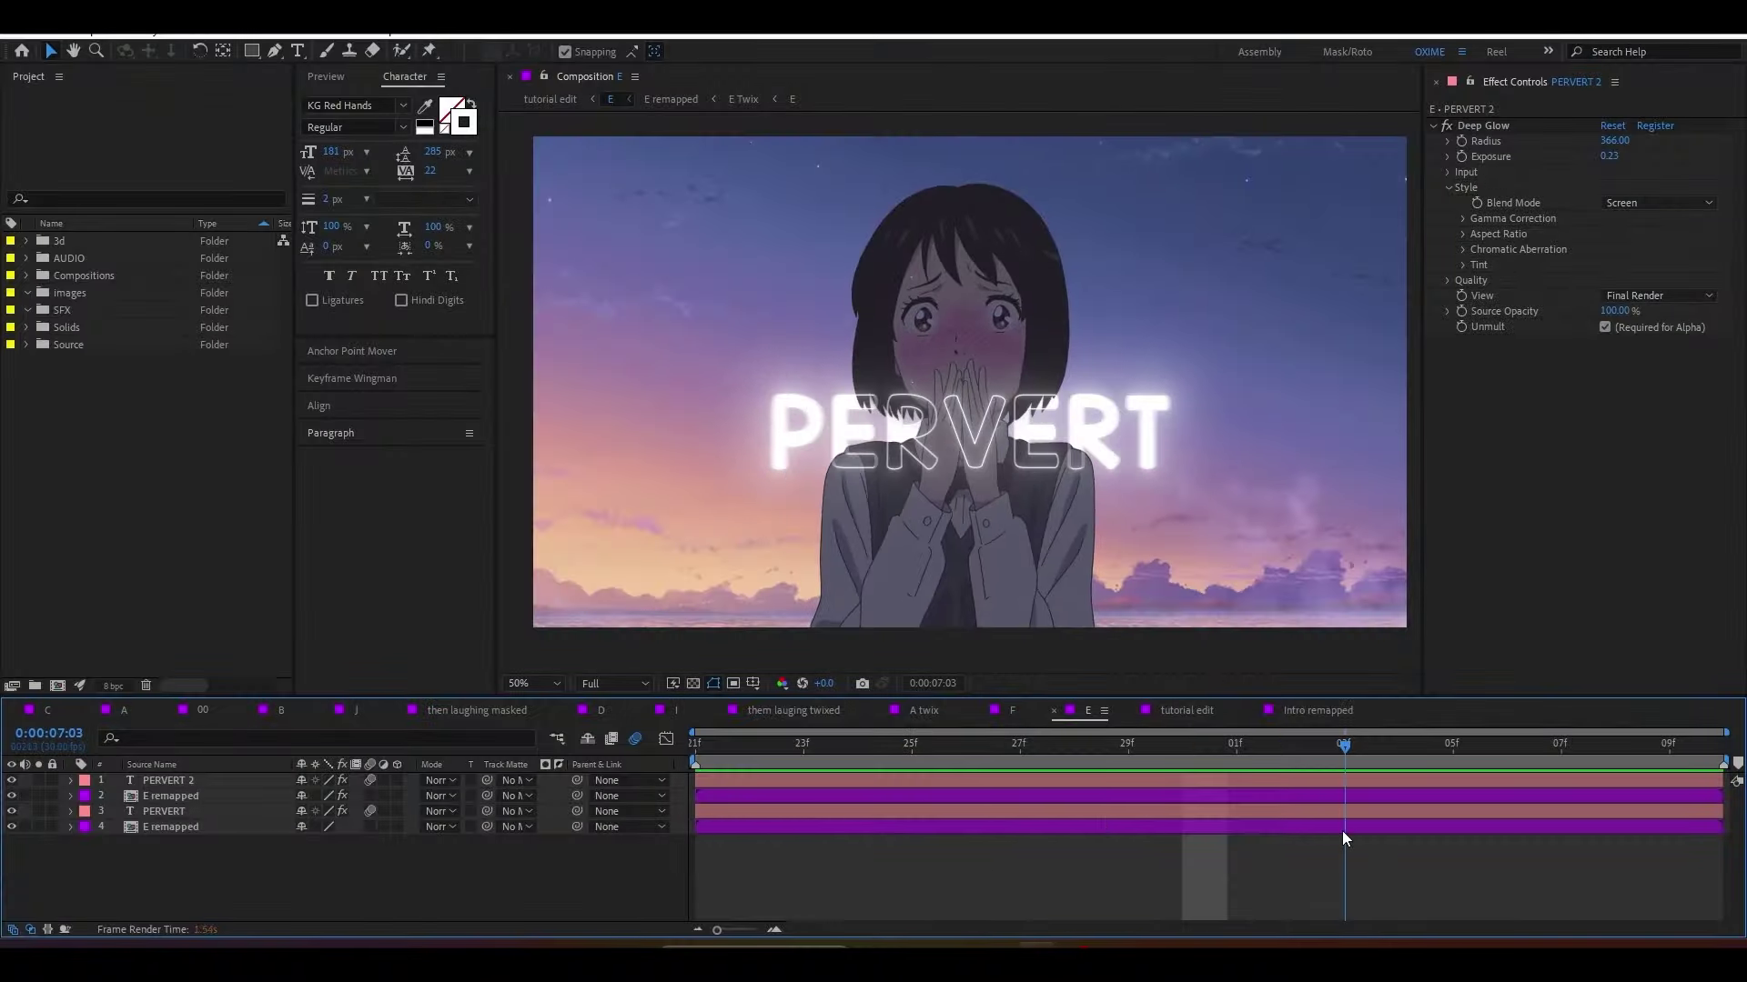
Step: Delete the duplicate PERVERT 2 title layer and keep the PERVERT layer visible
{"action": "left_click", "coordinate": [92, 817]}
{"action": "left_click", "coordinate": [11, 811]}
{"action": "left_click", "coordinate": [11, 780]}
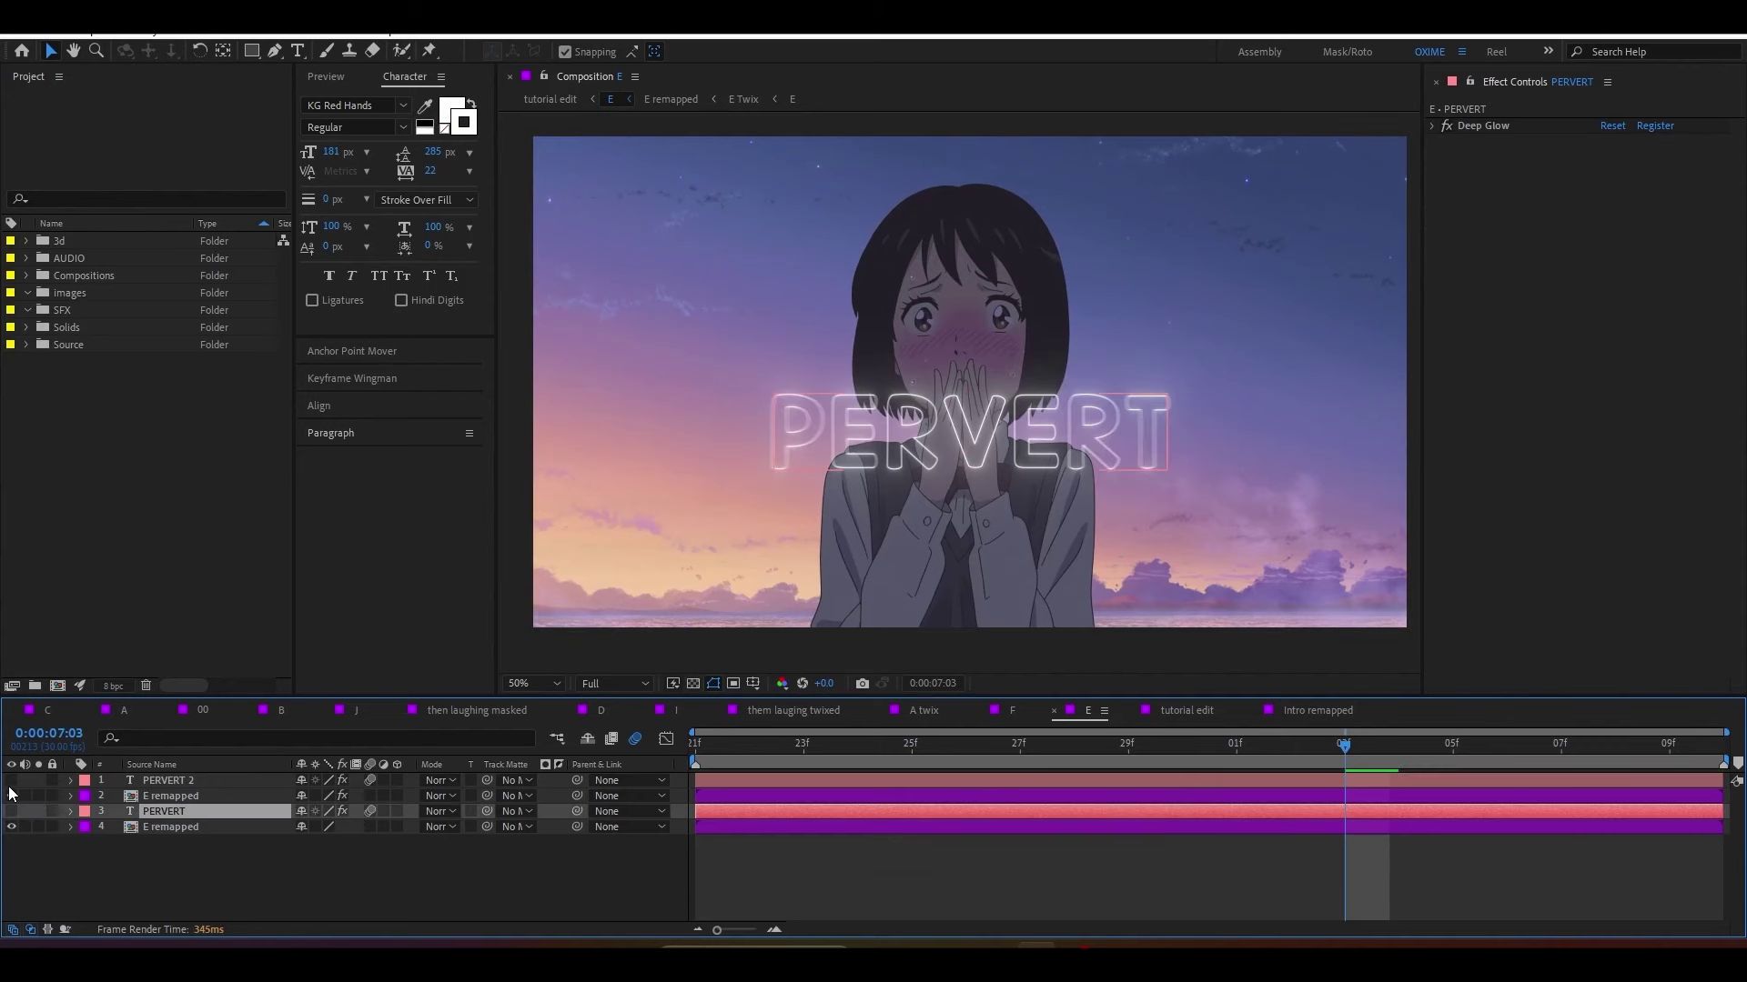
{"action": "left_click", "coordinate": [163, 783]}
{"action": "key", "text": "Delete"}
{"action": "left_click", "coordinate": [11, 796]}
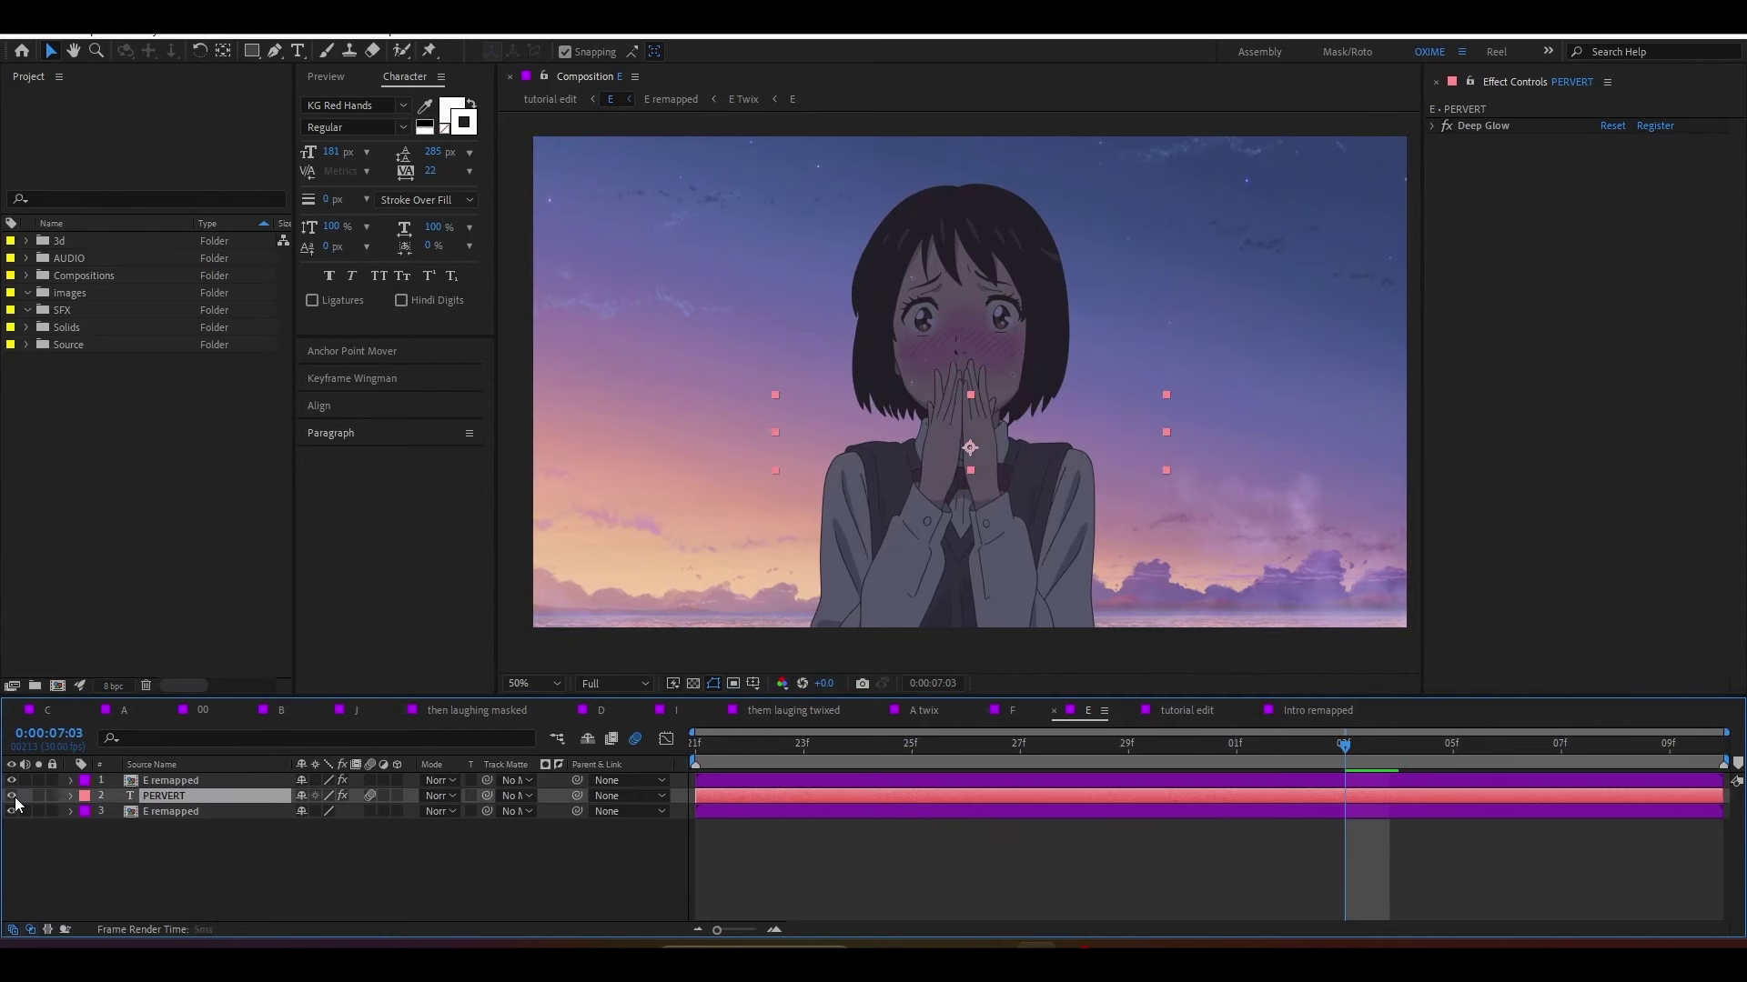
Step: Retype the PERVERT title text as OXIME
{"action": "double_click", "coordinate": [160, 796]}
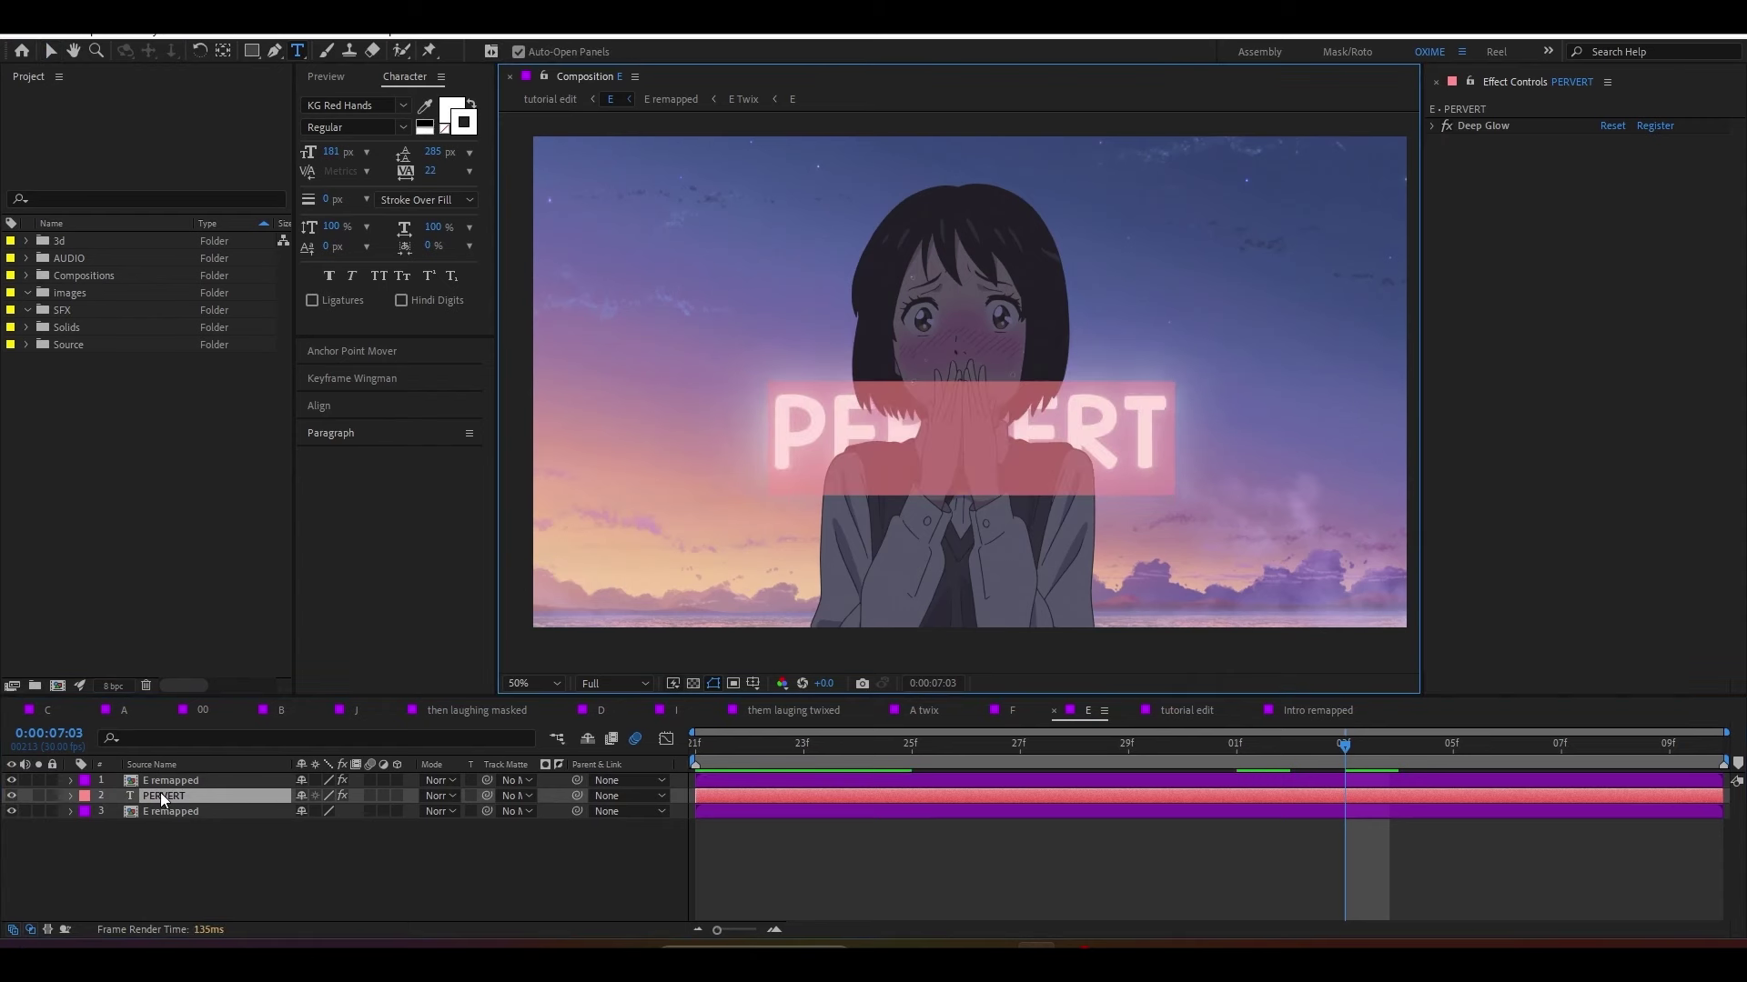
{"action": "key", "text": "BackSpace"}
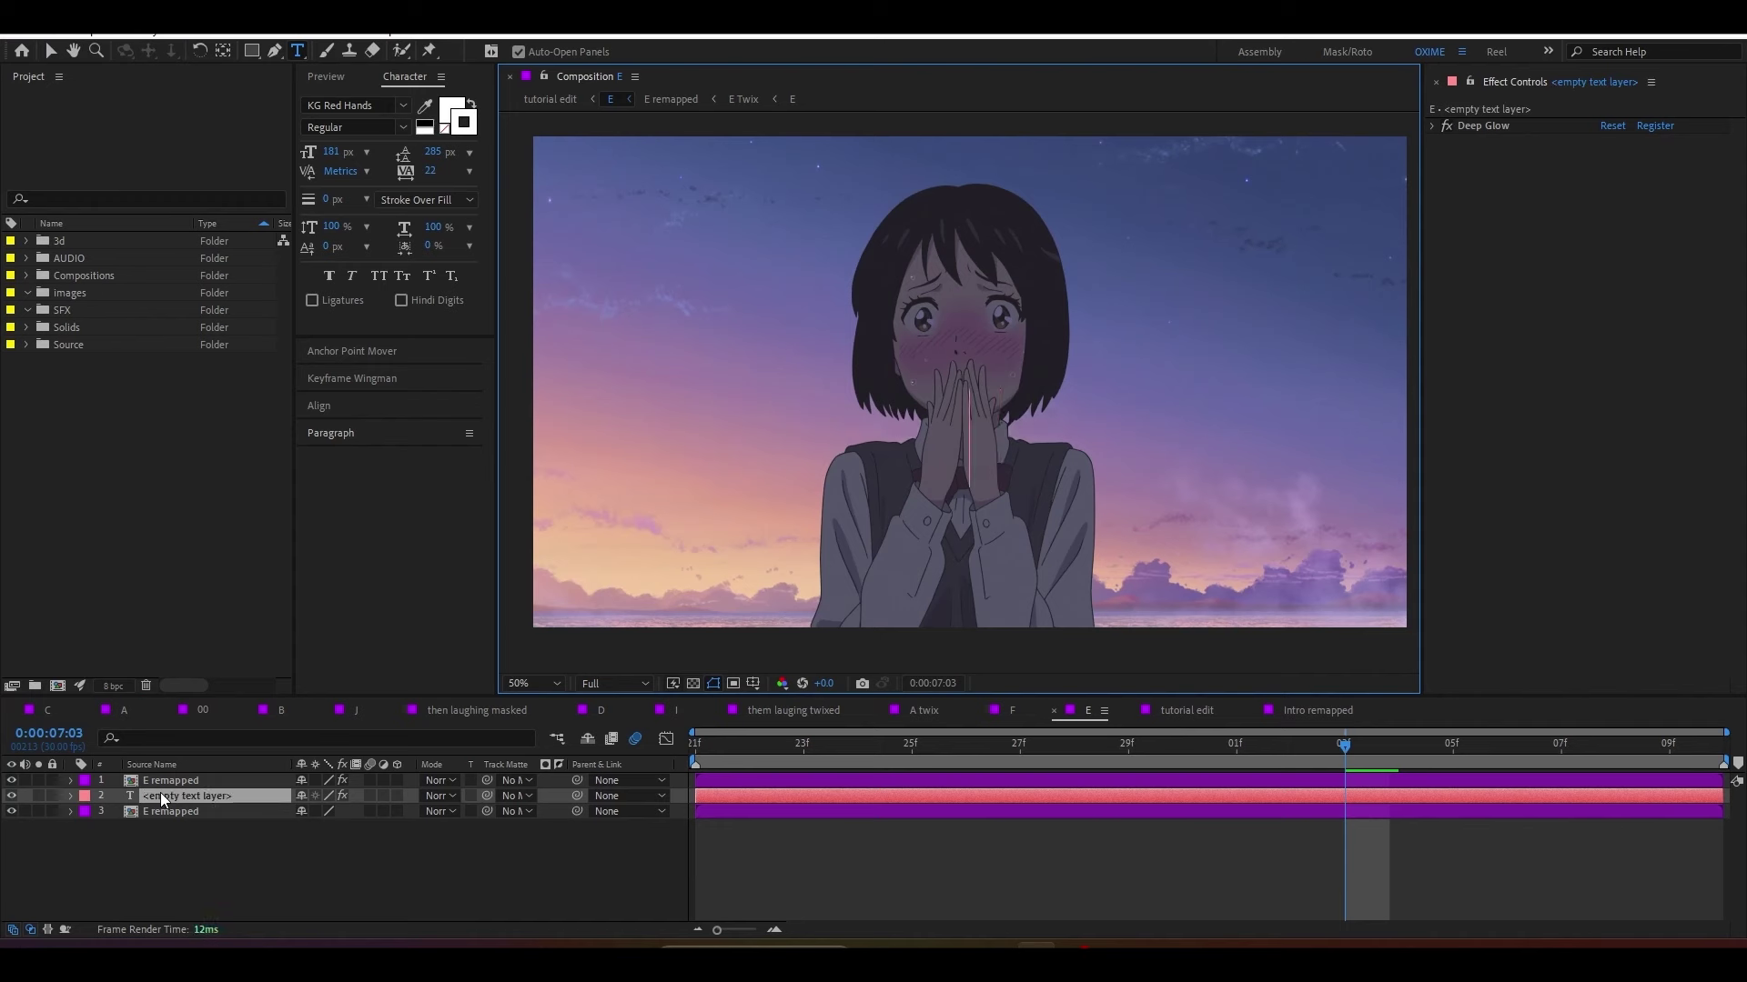
{"action": "type", "text": "OXIME"}
{"action": "key", "text": "Escape"}
Step: Remove Deep Glow, set the font to Retroica, and hide the OXIME layer
{"action": "left_click", "coordinate": [1495, 127]}
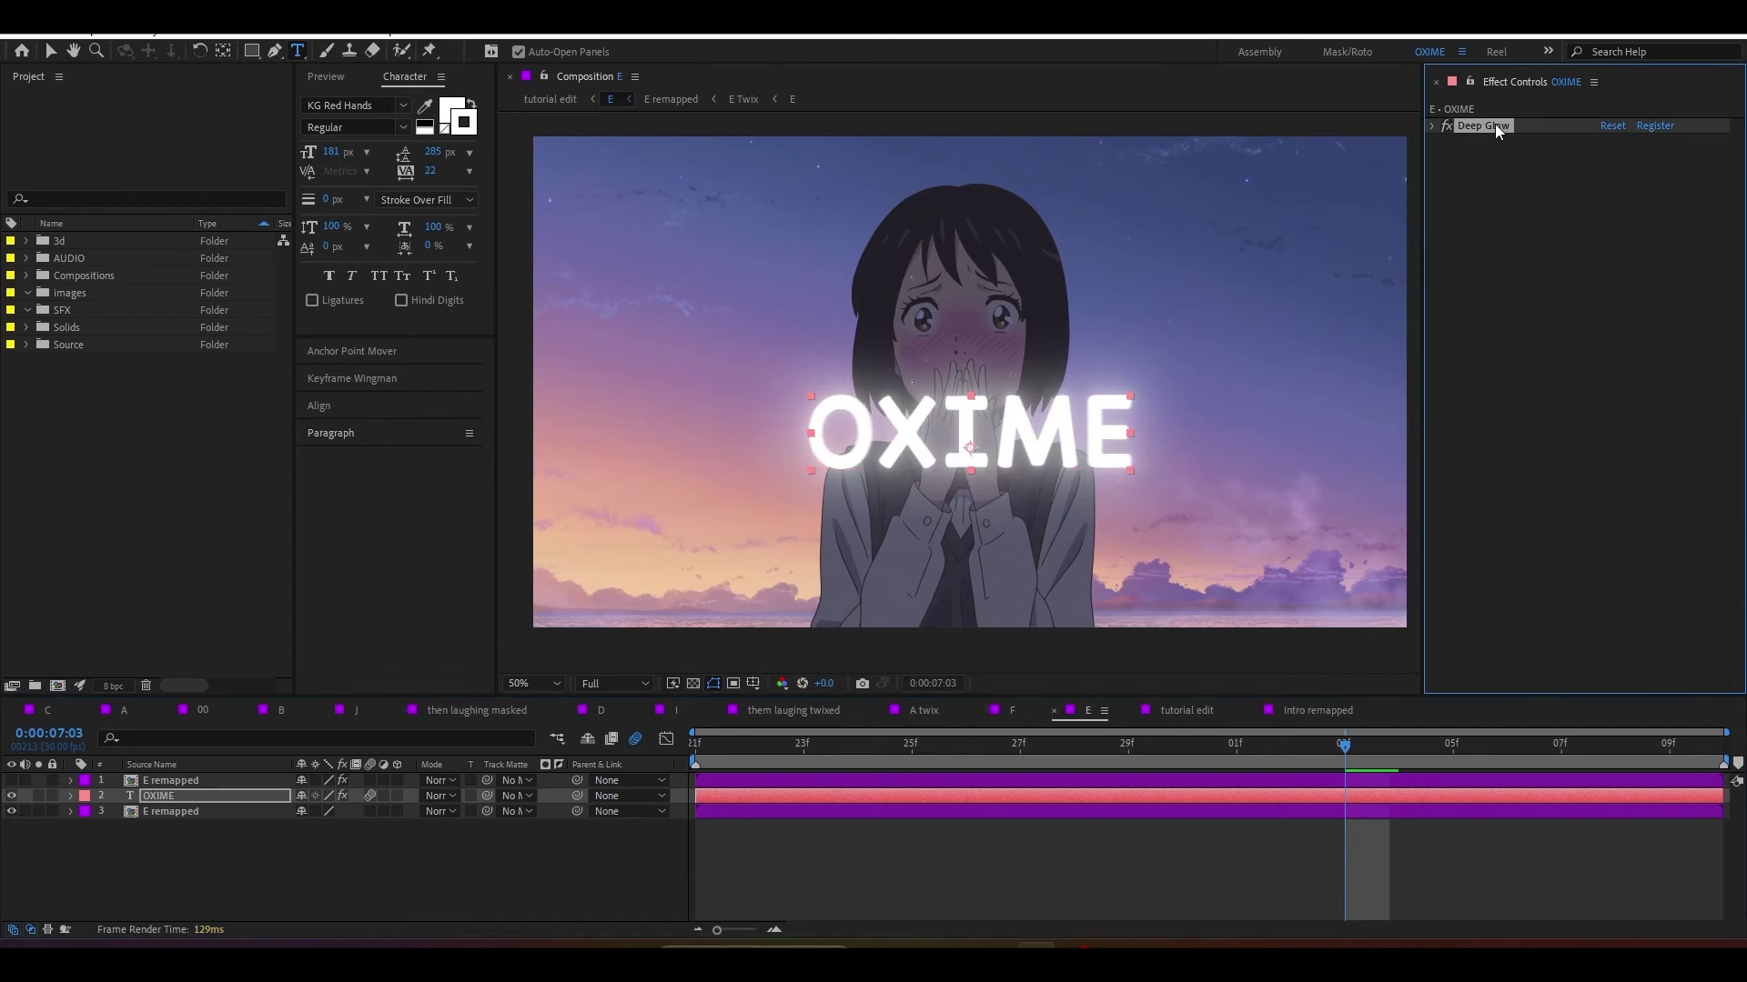
{"action": "key", "text": "Delete"}
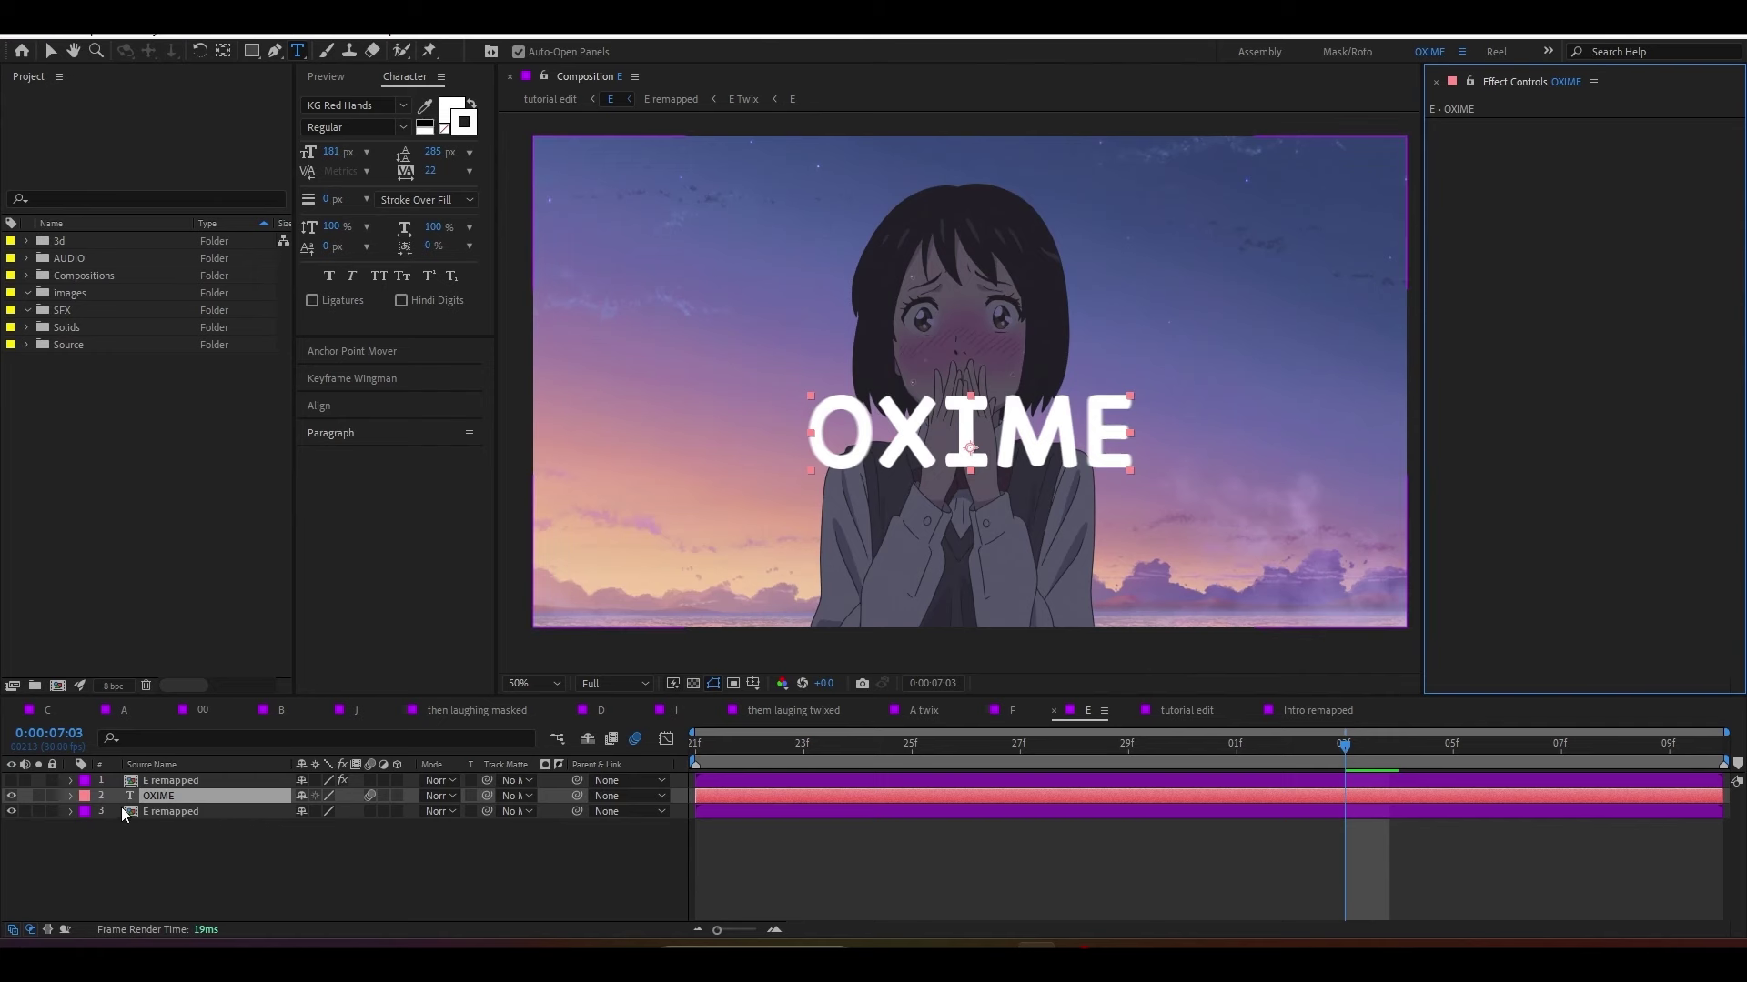
{"action": "left_click", "coordinate": [346, 106]}
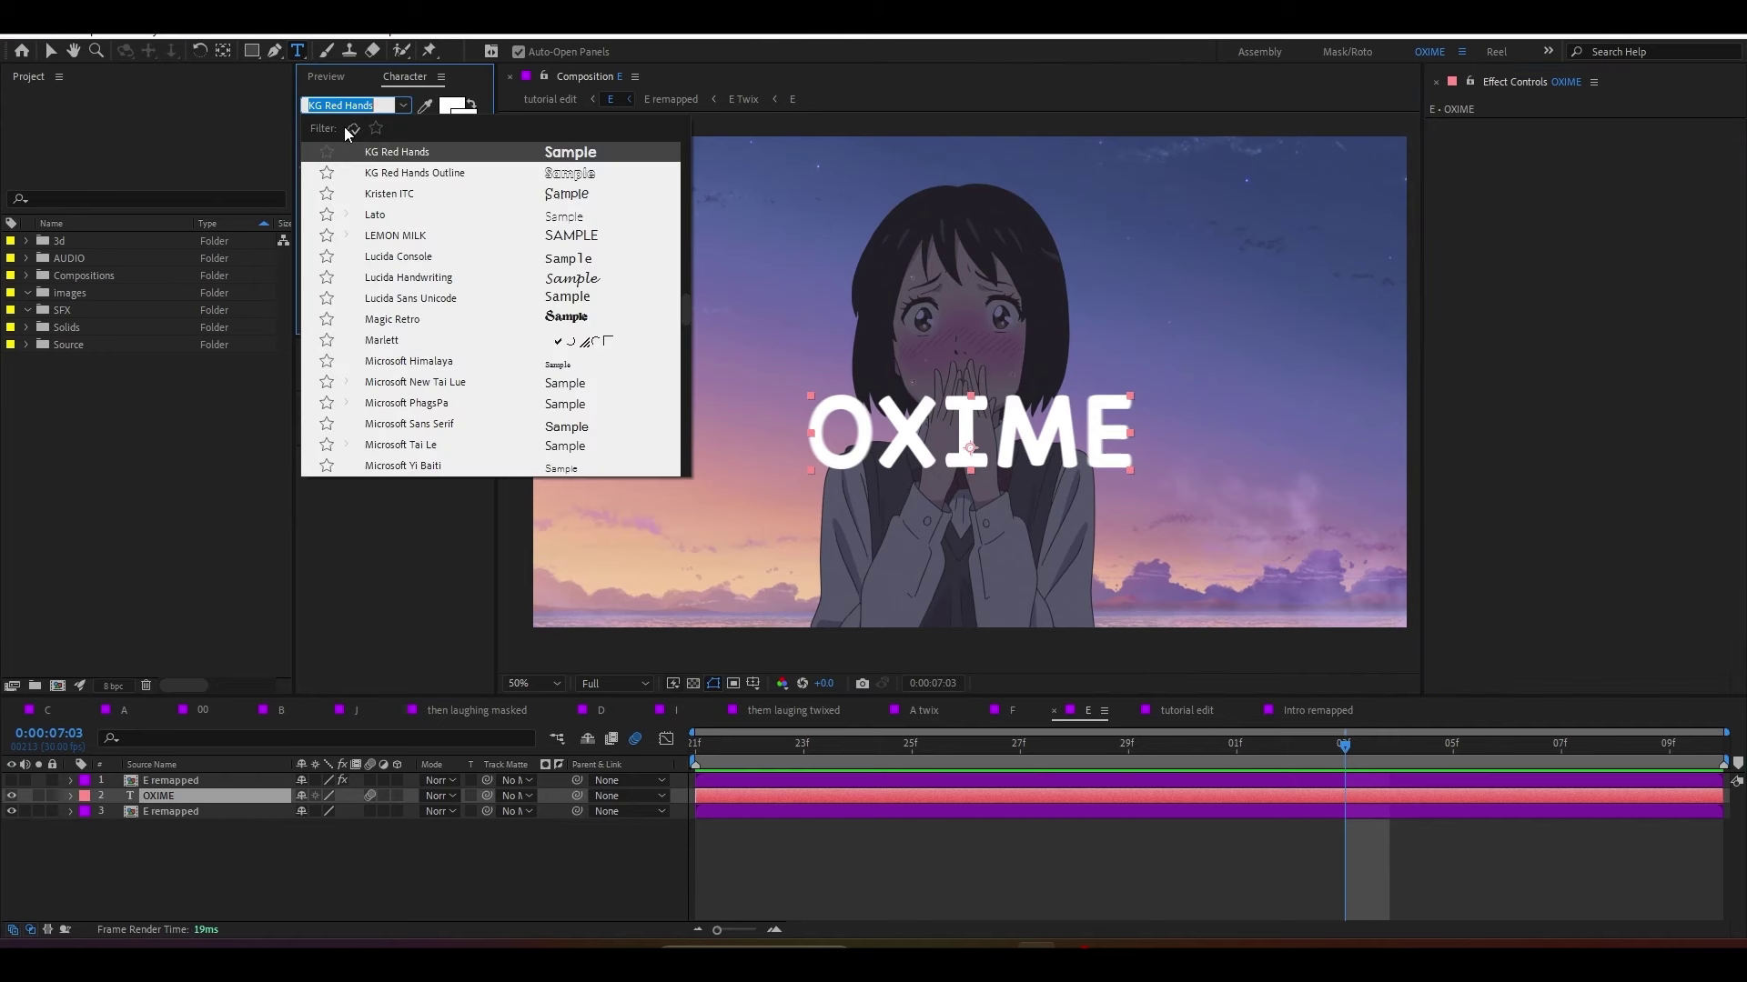
{"action": "type", "text": "retr"}
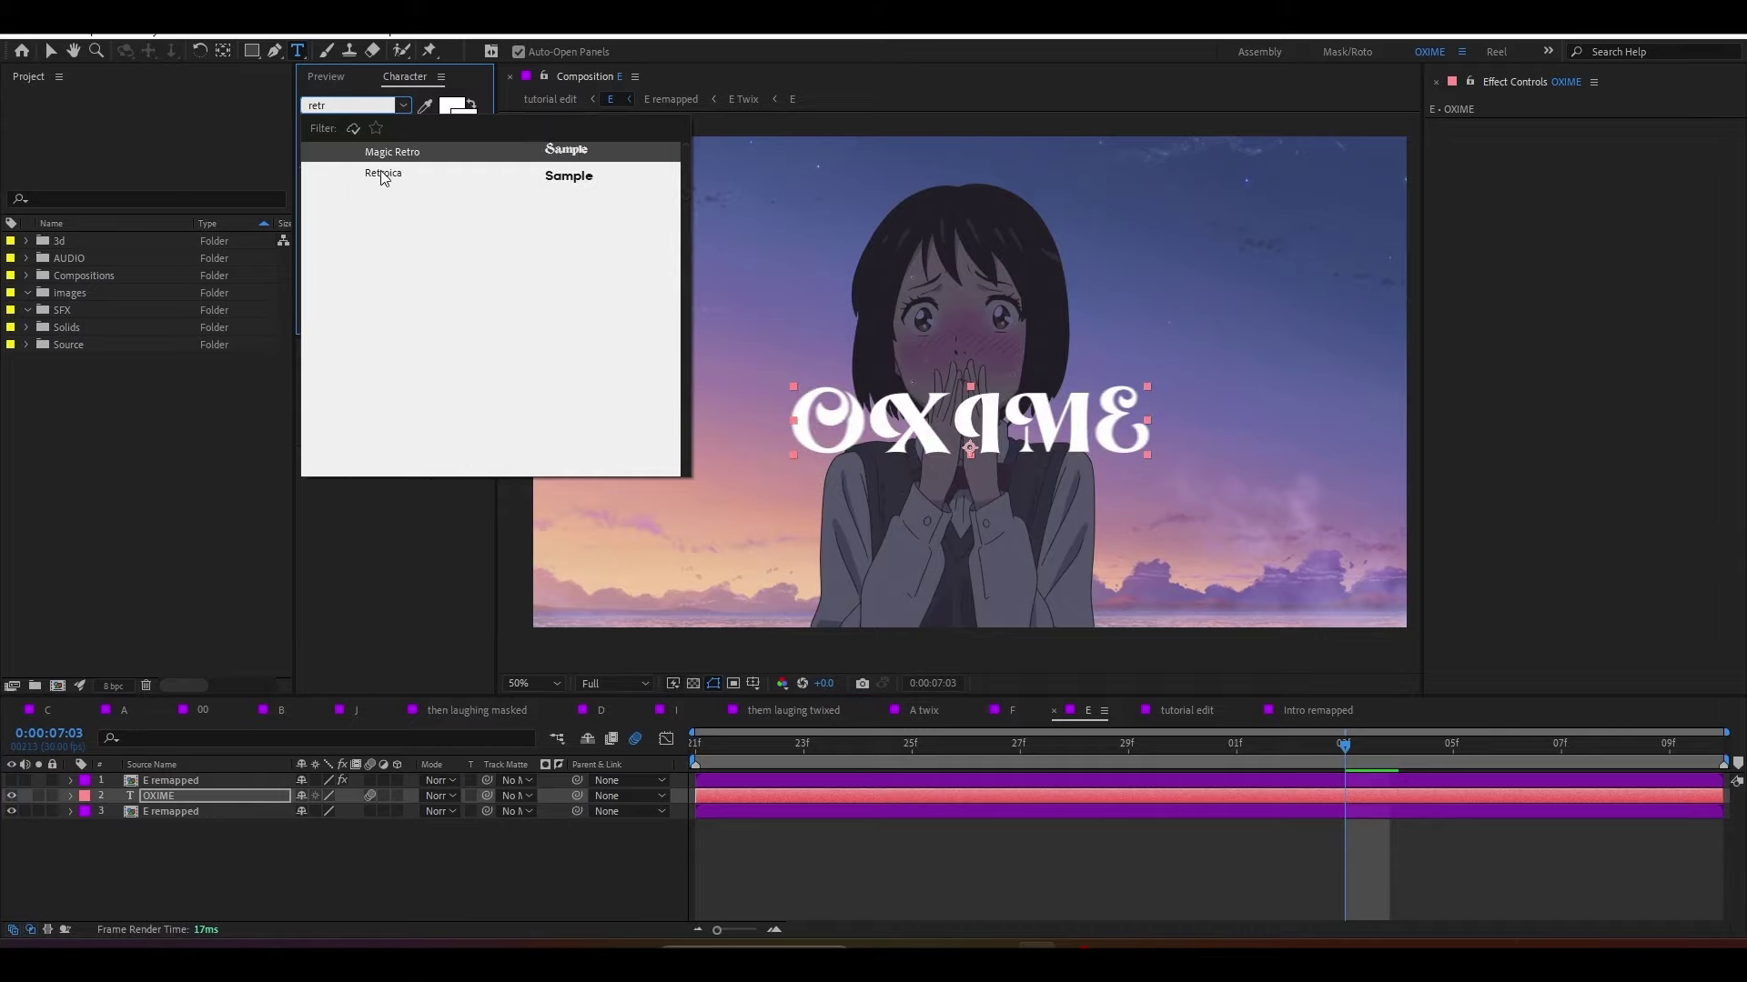
{"action": "left_click", "coordinate": [425, 174]}
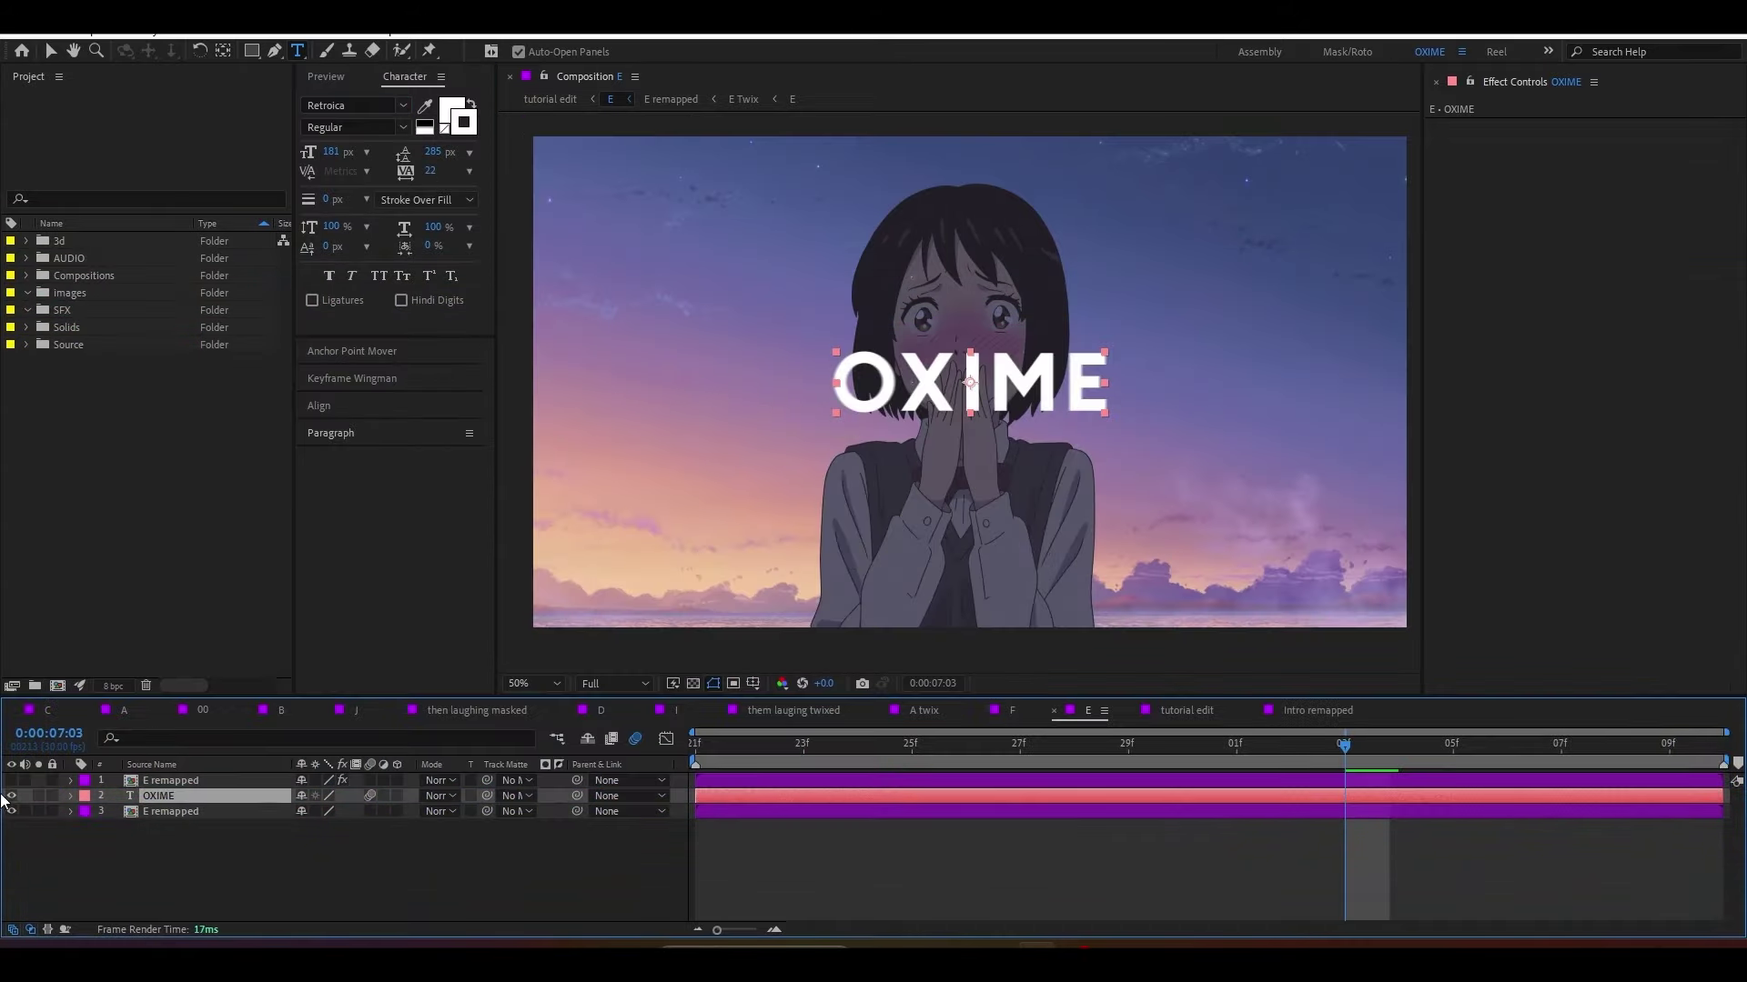
{"action": "left_click", "coordinate": [11, 796]}
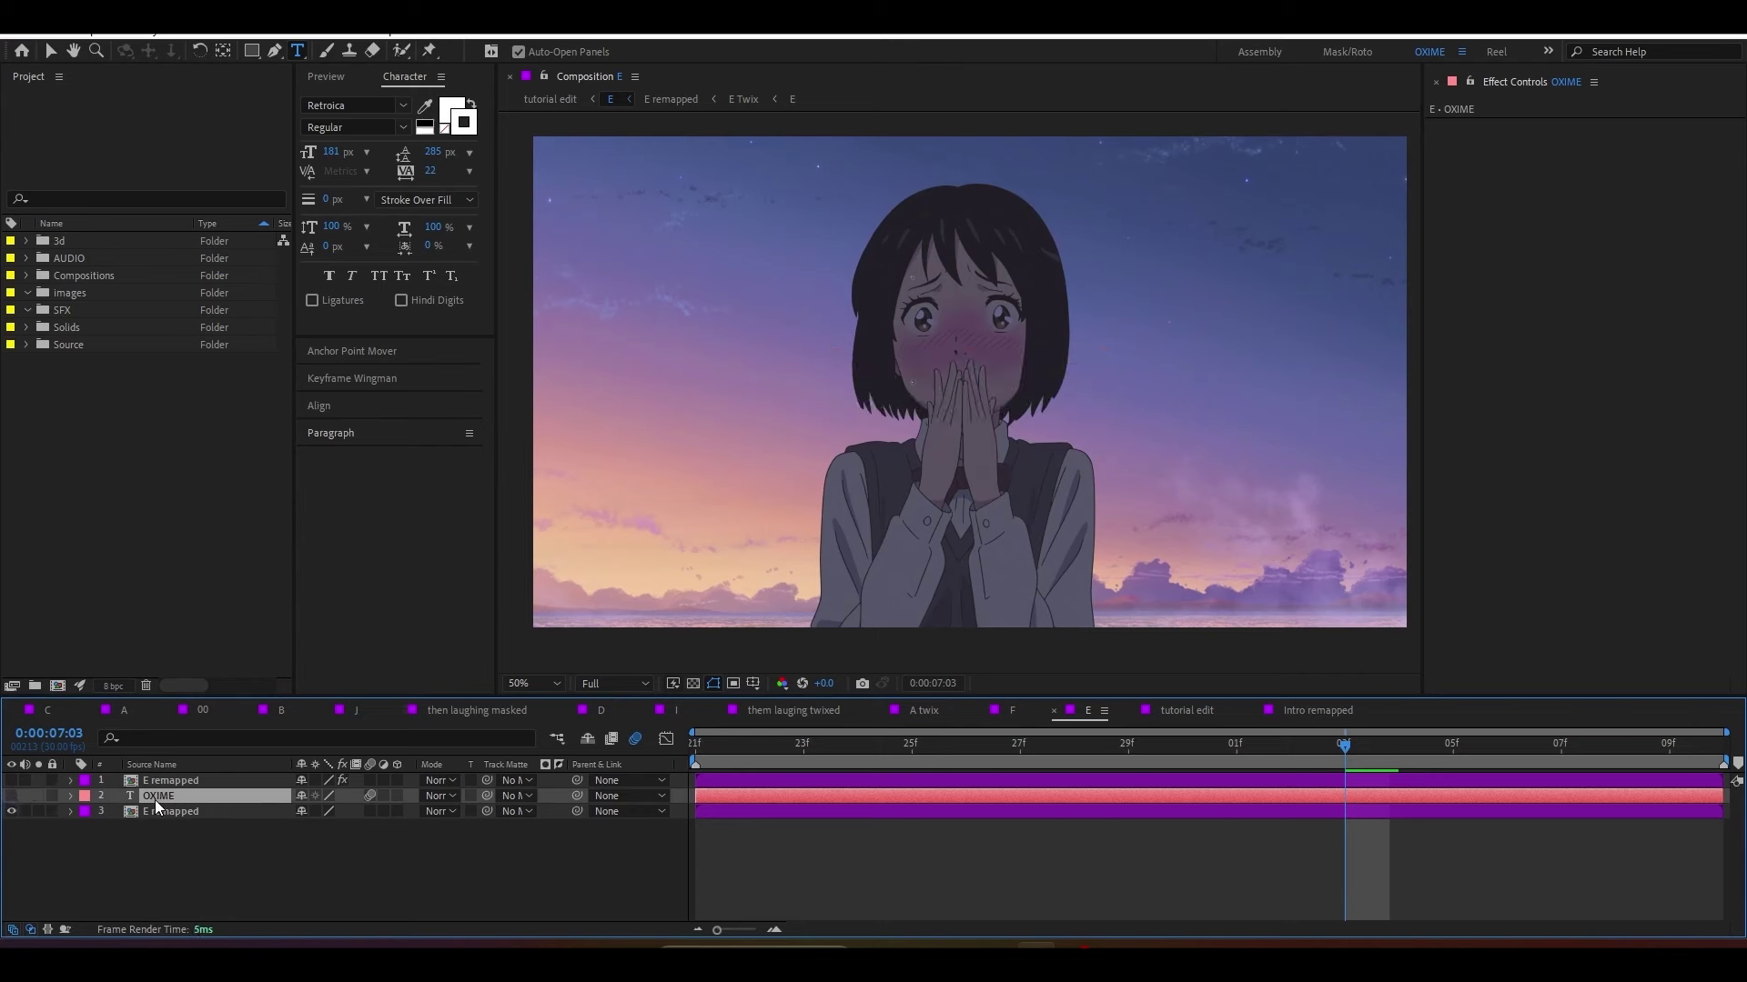
Step: Create a new solid named Element and move it to the top of the layer stack
{"action": "right_click", "coordinate": [198, 852]}
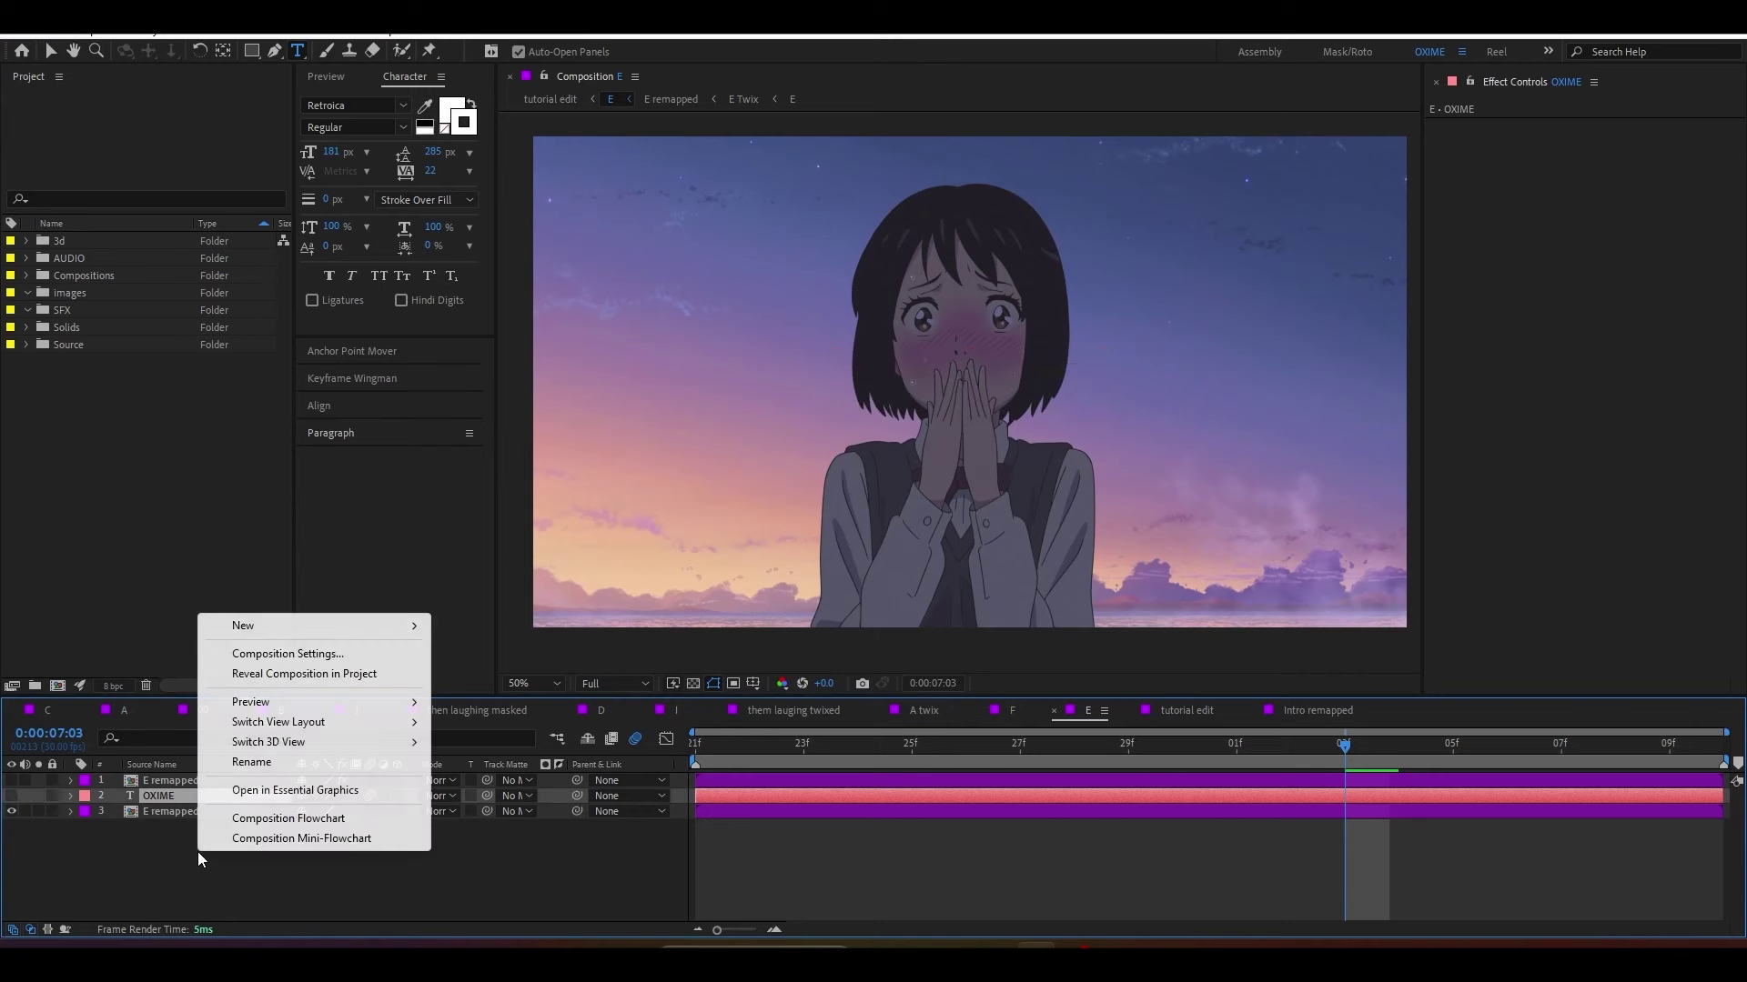
{"action": "mouse_move", "coordinate": [320, 634]}
{"action": "left_click", "coordinate": [472, 673]}
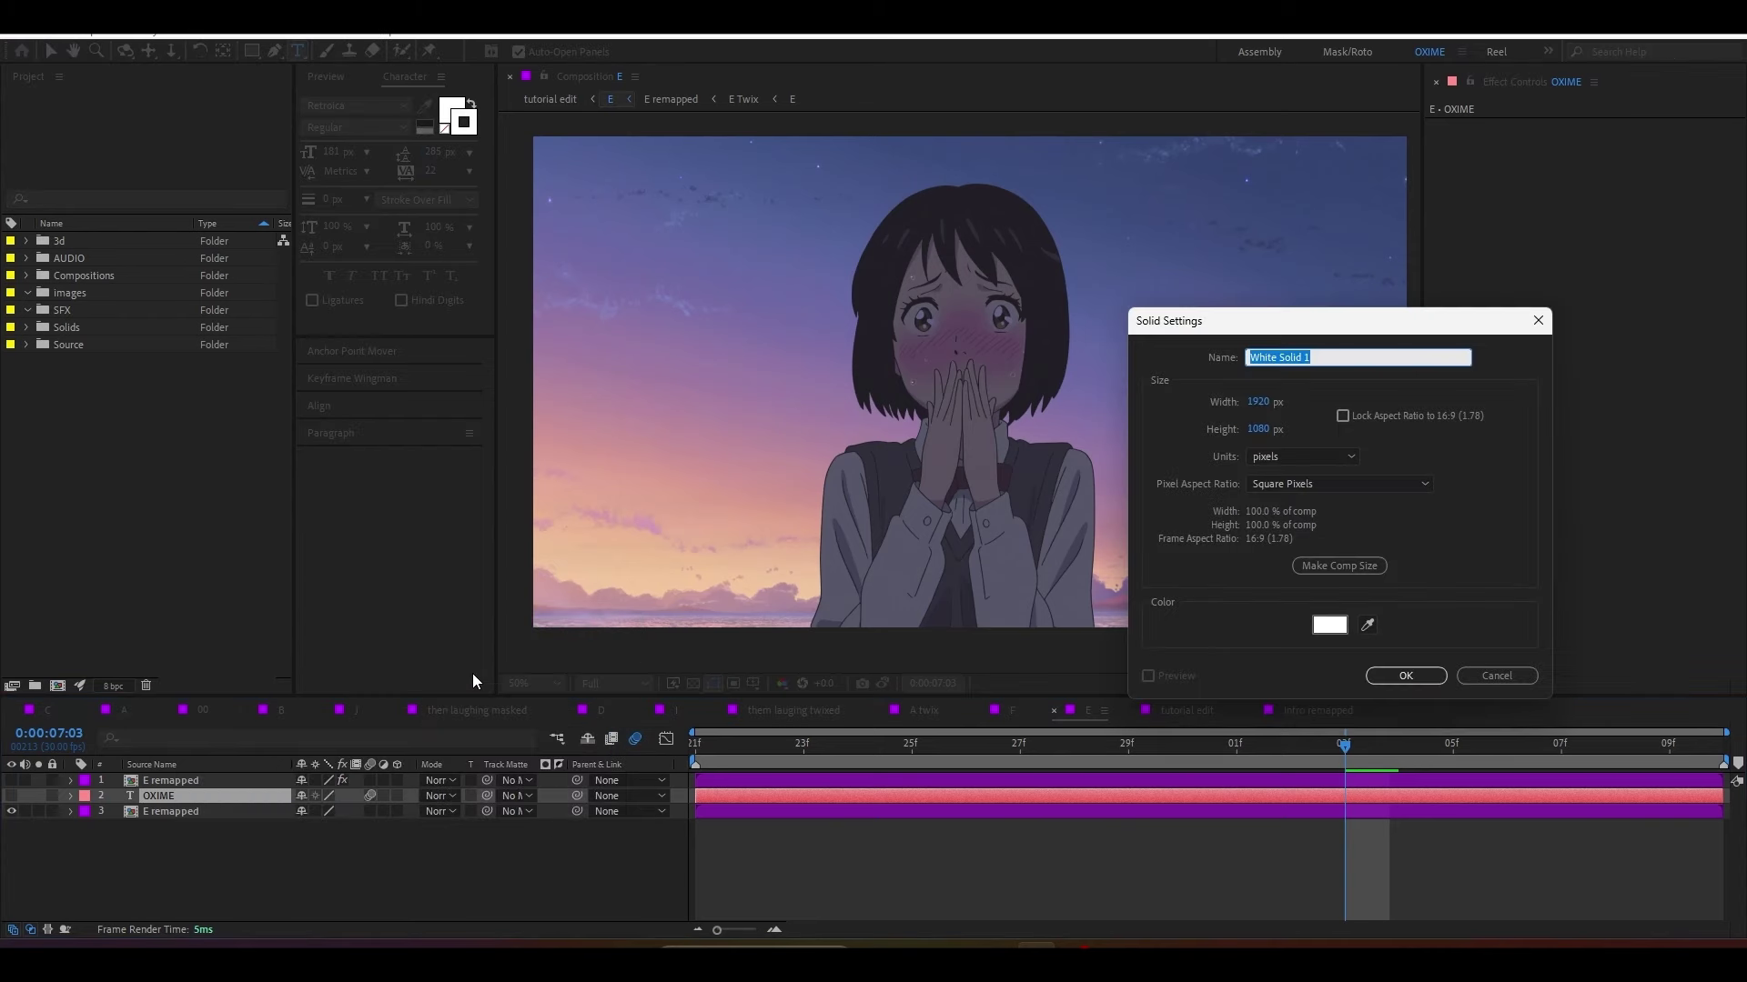
{"action": "type", "text": "Element"}
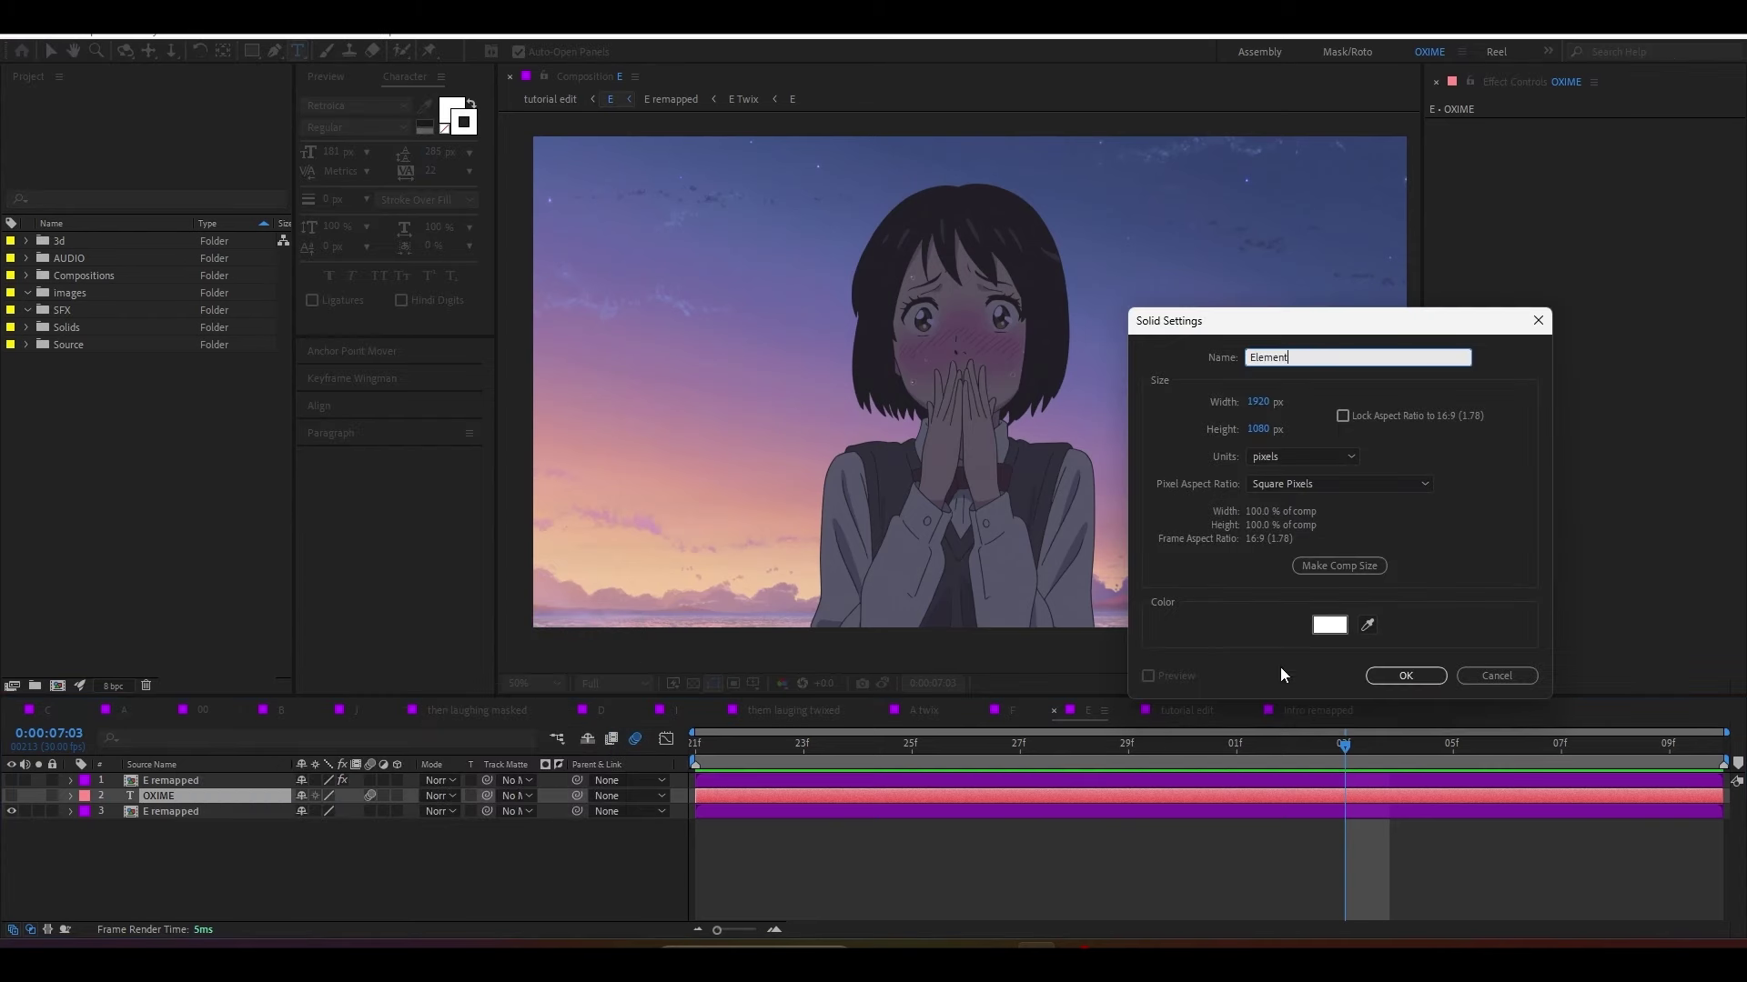
{"action": "left_click", "coordinate": [1421, 681]}
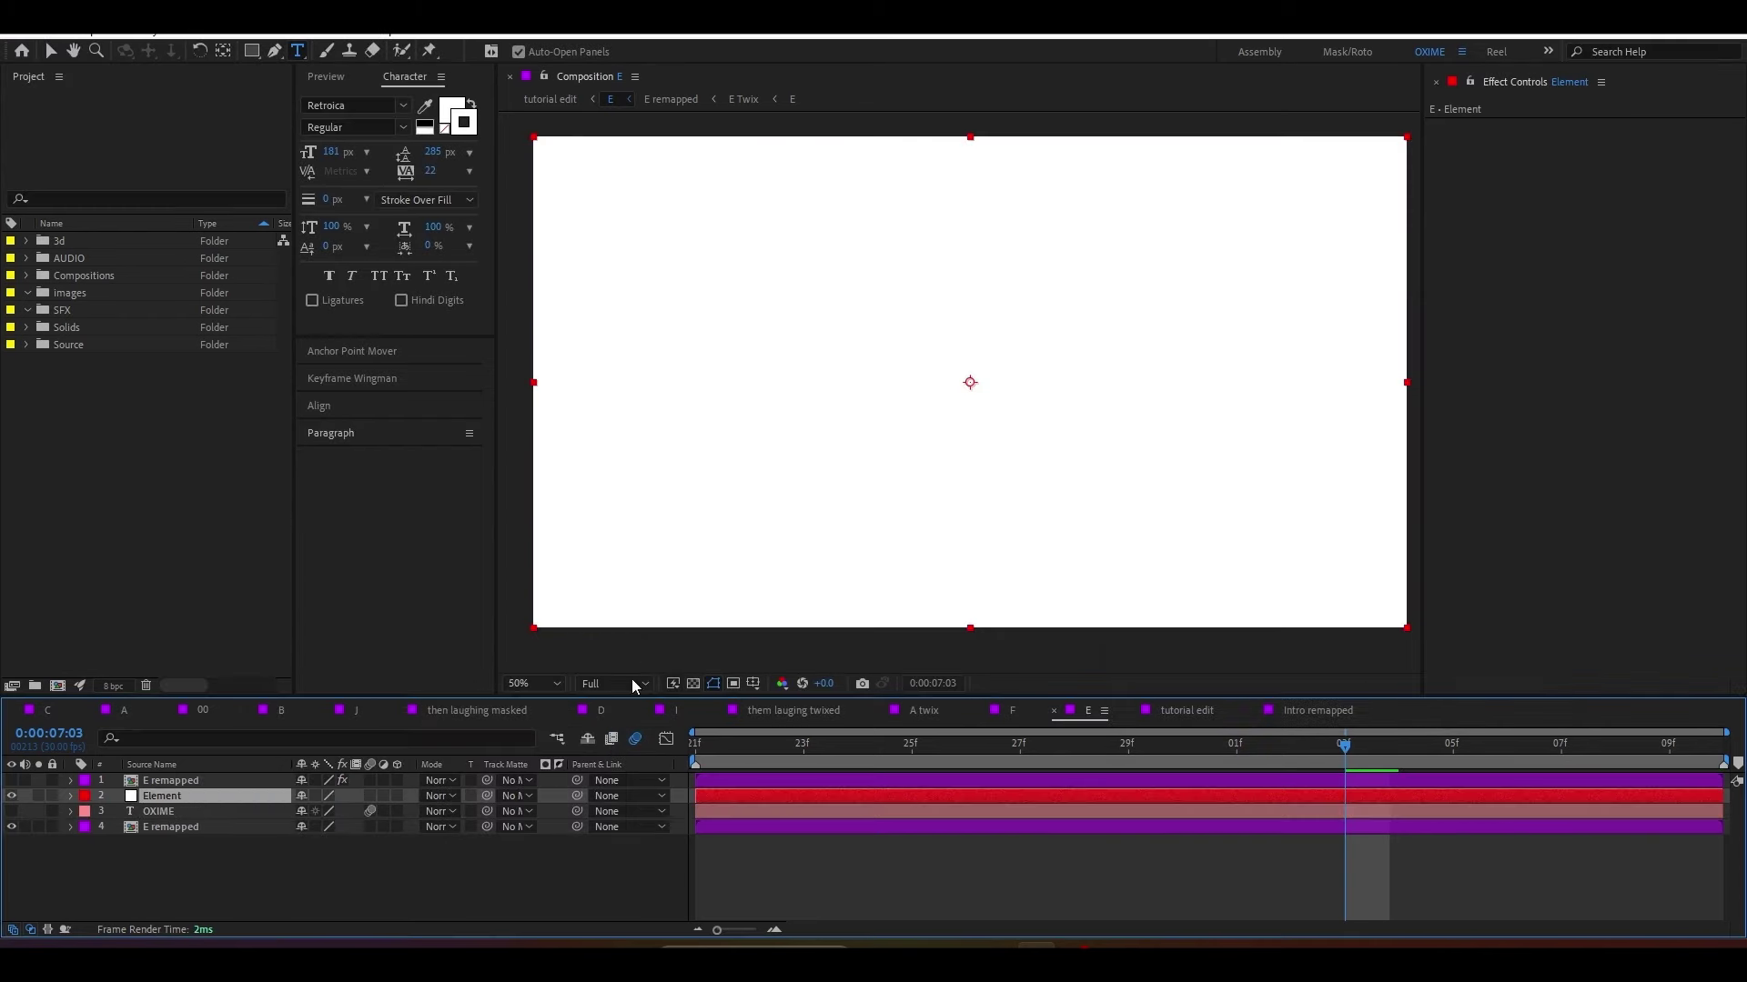
{"action": "left_click_drag", "start_coordinate": [211, 796], "coordinate": [182, 782]}
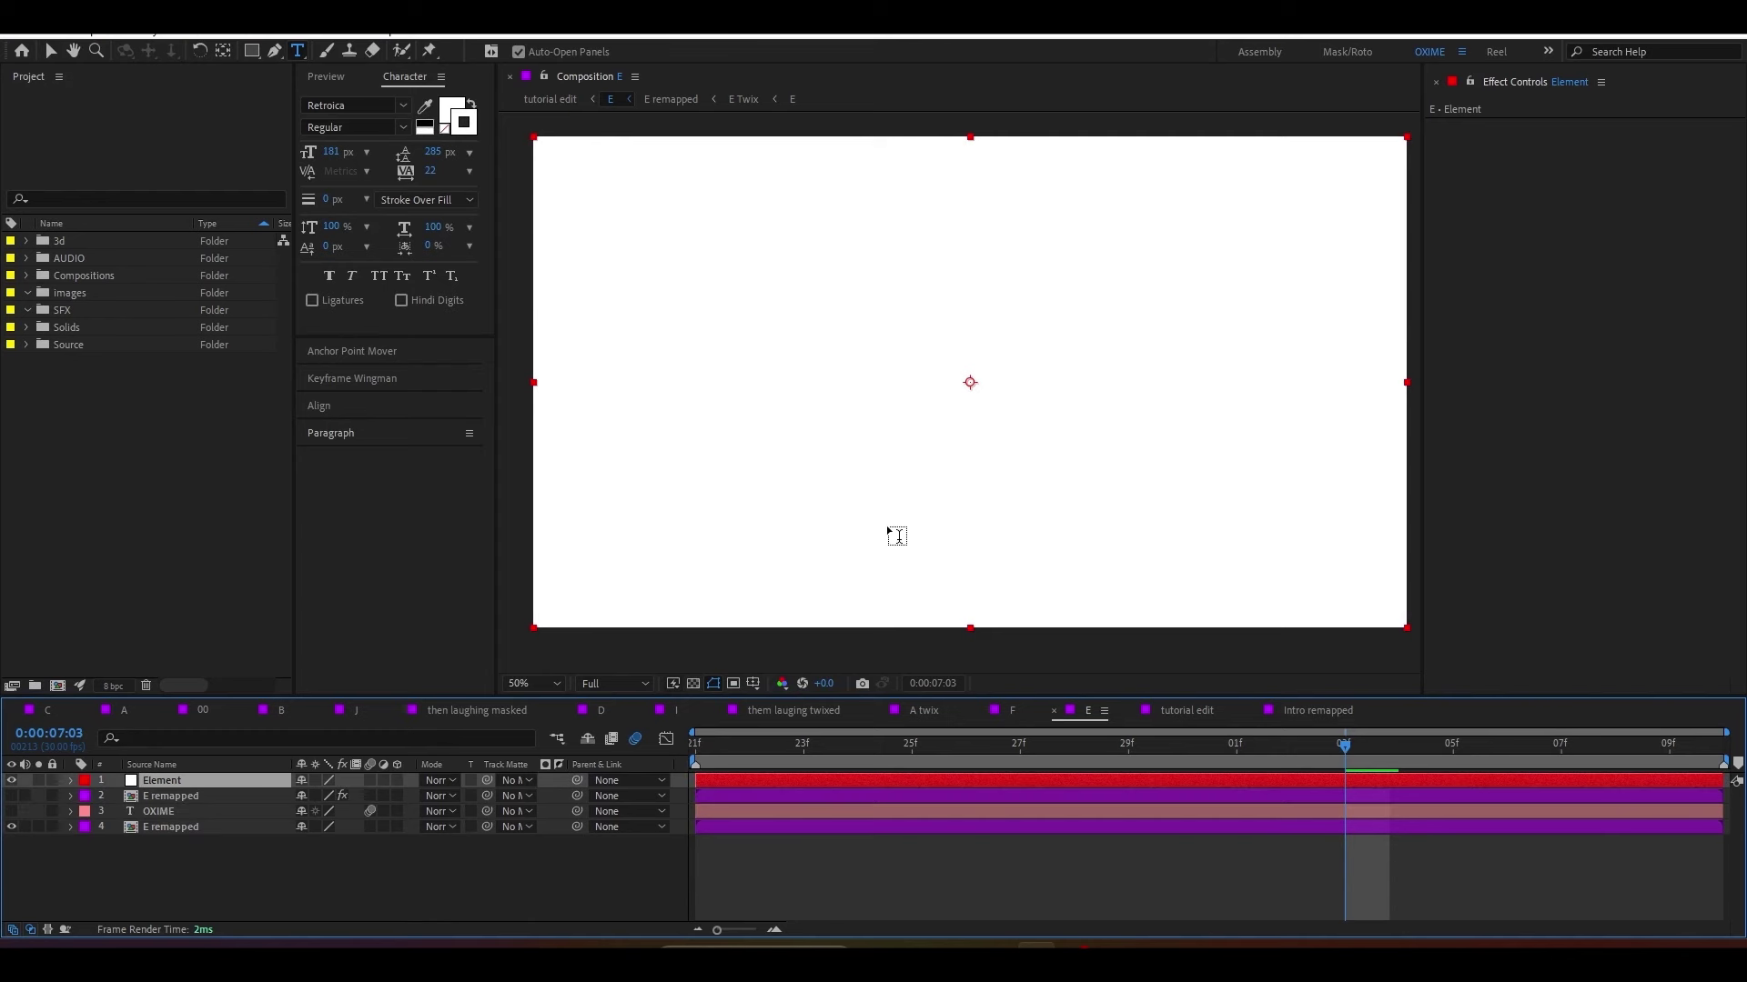
Step: Apply the Element effect to the Element solid by searching 'eleme'
{"action": "key", "text": "ctrl+space"}
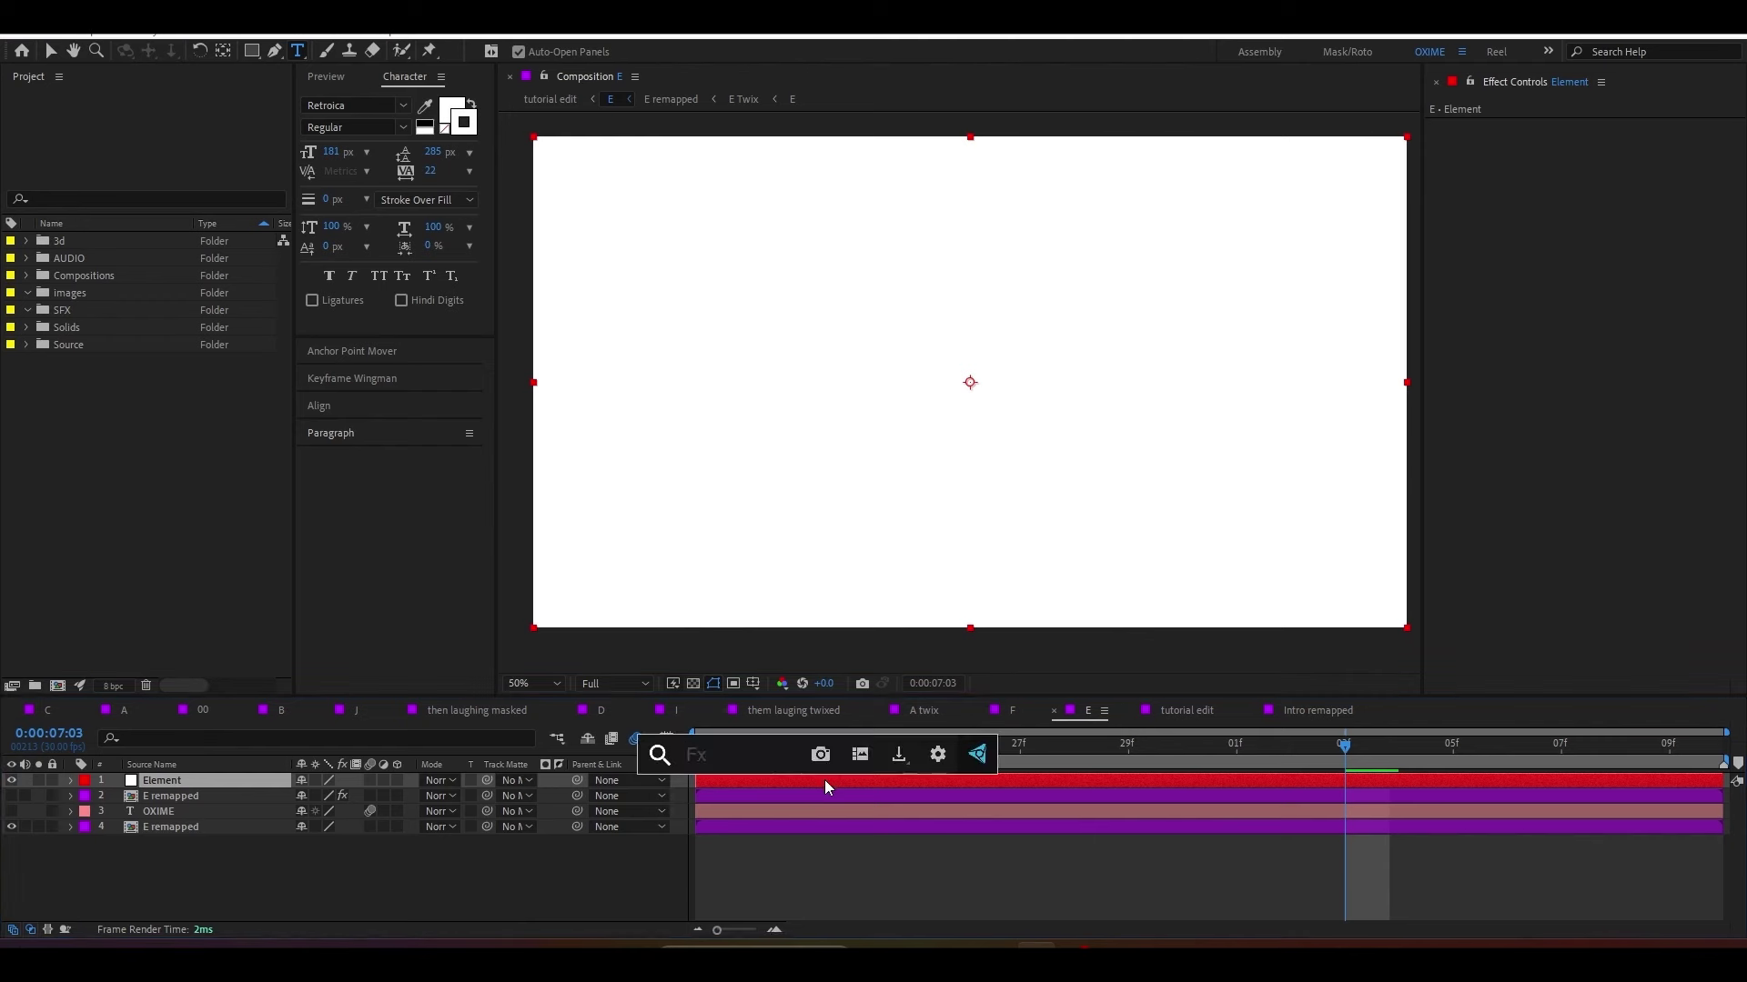
{"action": "type", "text": "eleme"}
{"action": "key", "text": "Return"}
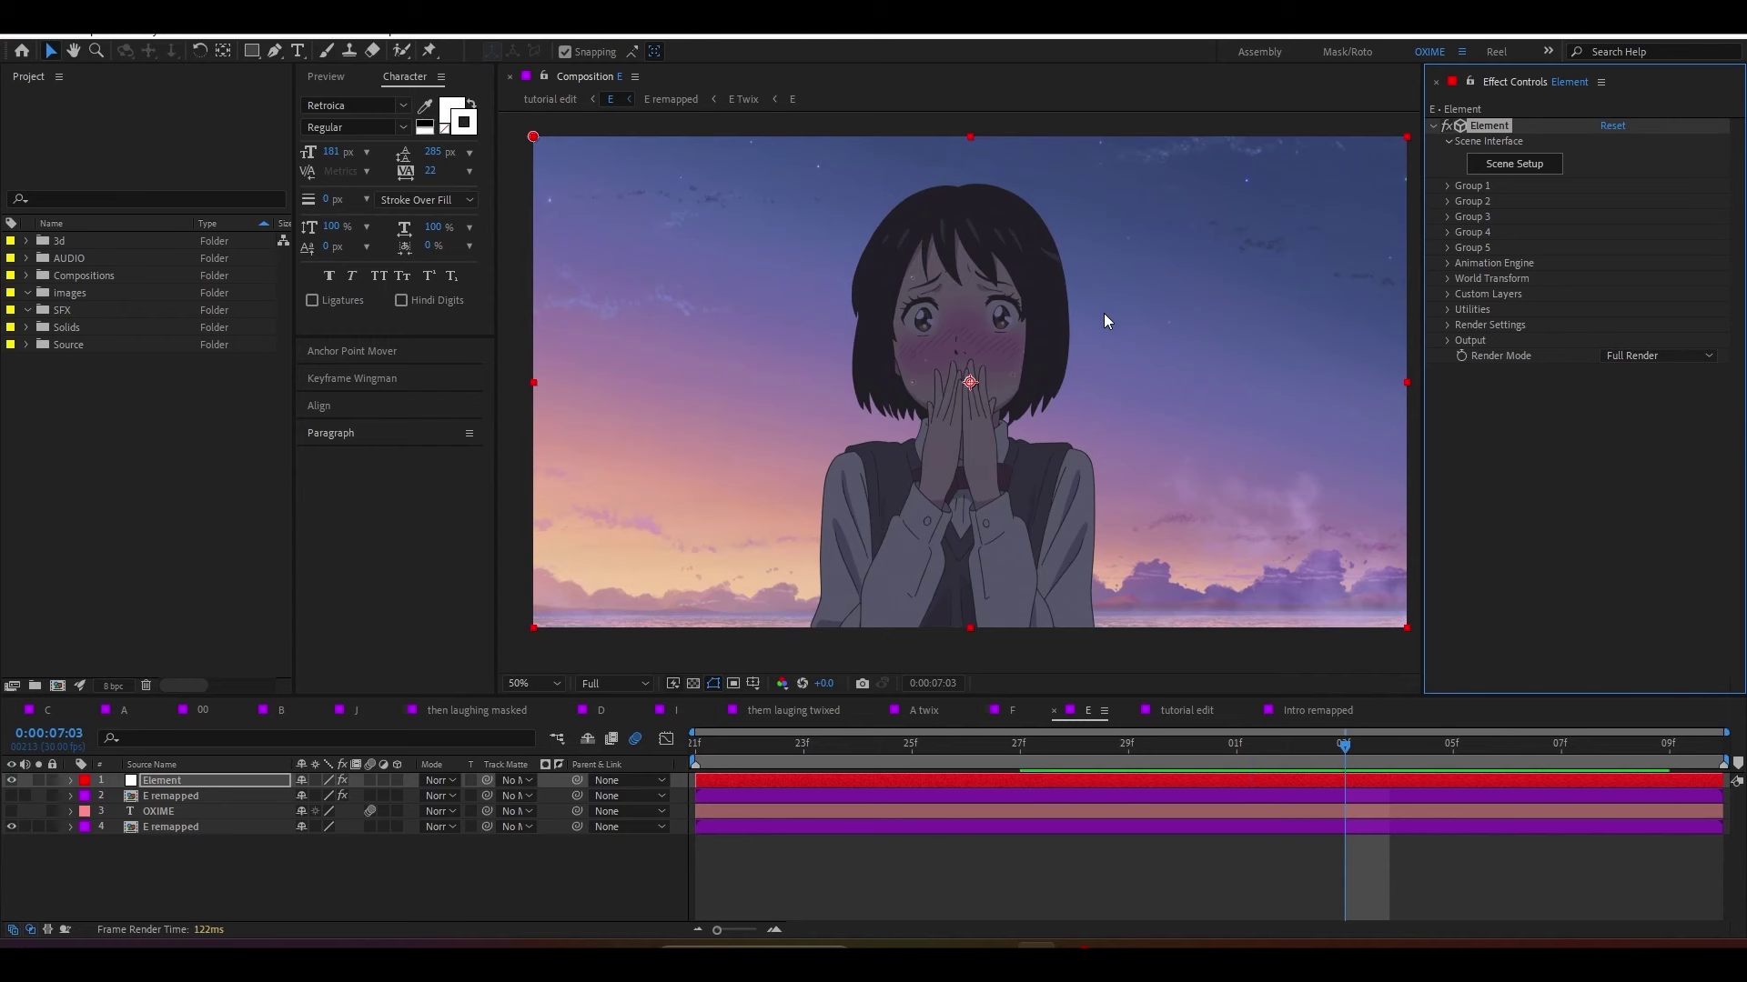
{"action": "left_click", "coordinate": [178, 816]}
{"action": "left_click", "coordinate": [187, 782]}
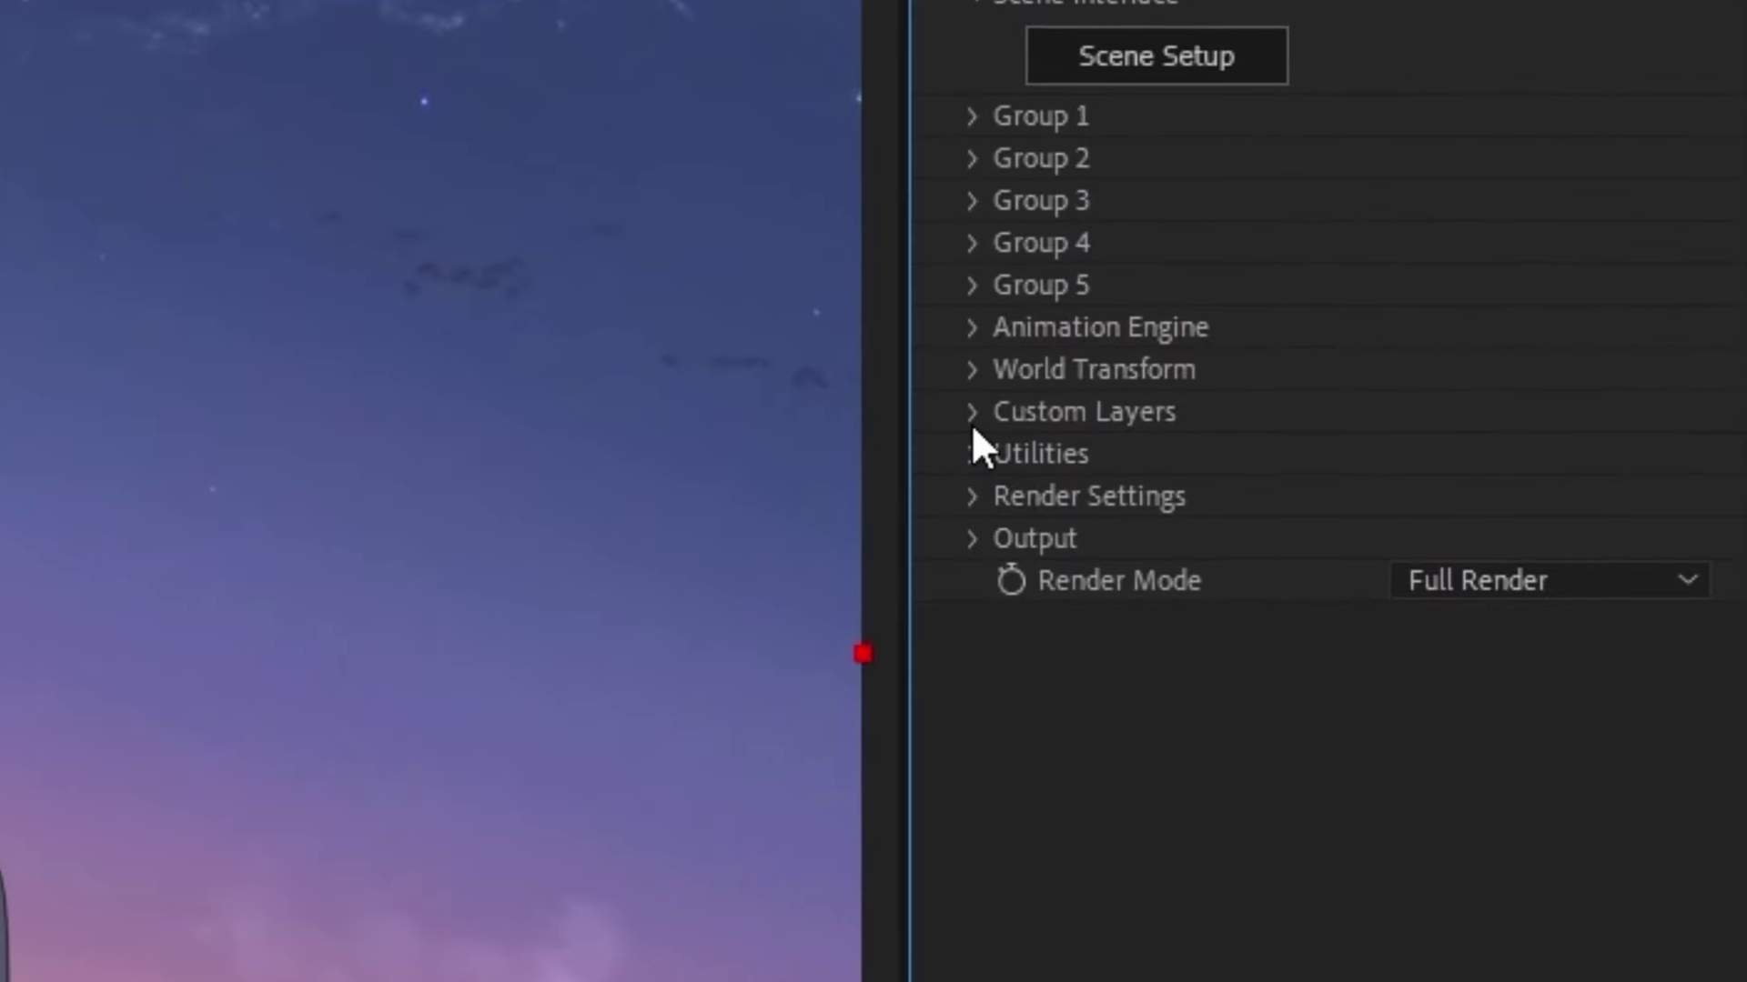
Step: Under Custom Layers, set Path Layer 1 to 3. OXIME and open Scene Setup
{"action": "left_click", "coordinate": [1089, 386]}
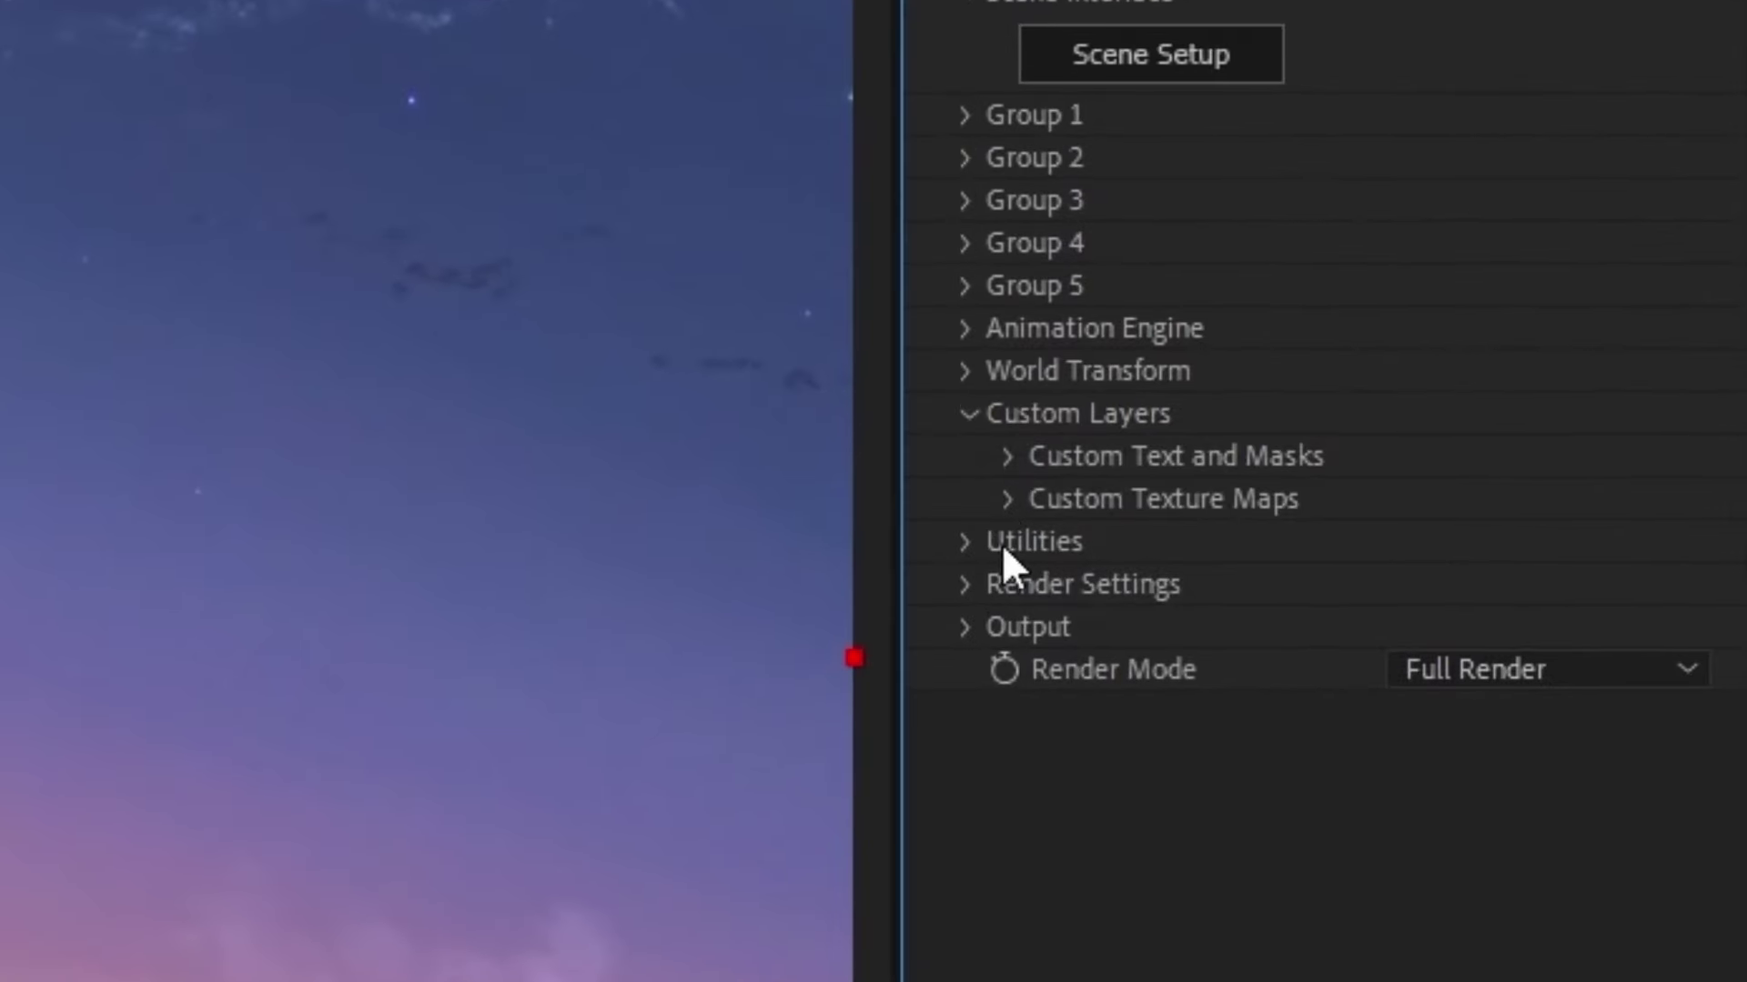
{"action": "left_click", "coordinate": [999, 458]}
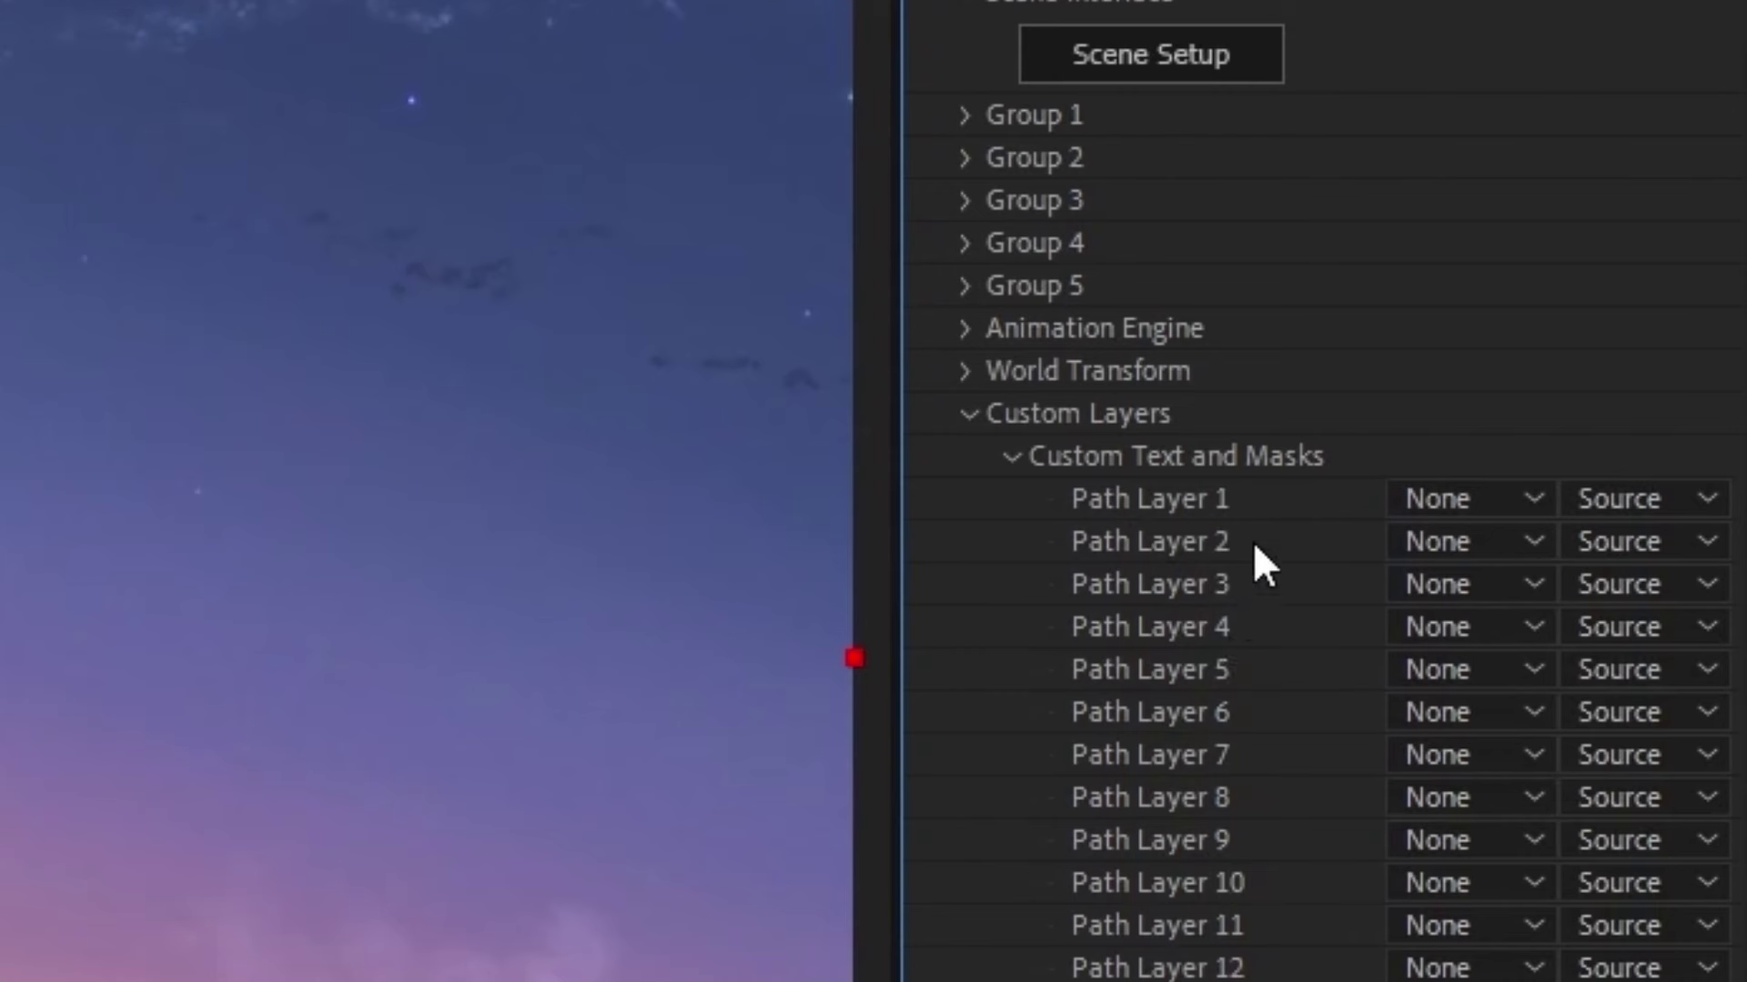
{"action": "left_click", "coordinate": [1447, 502]}
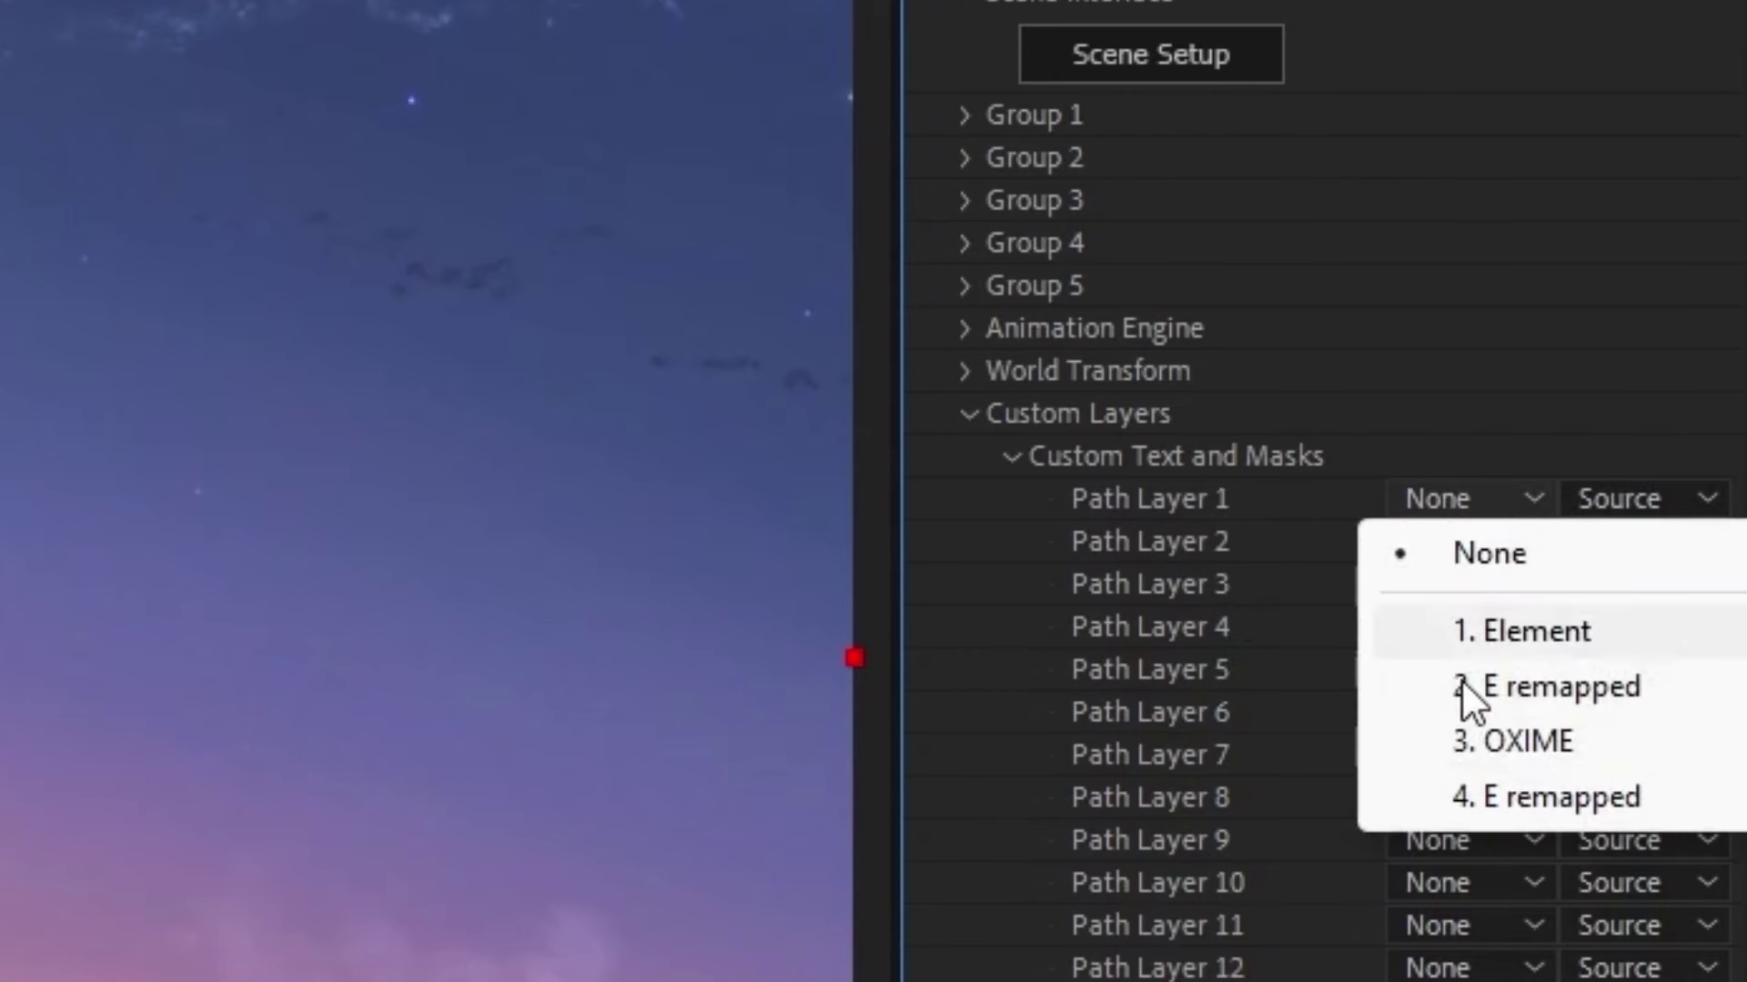
{"action": "left_click", "coordinate": [1471, 744]}
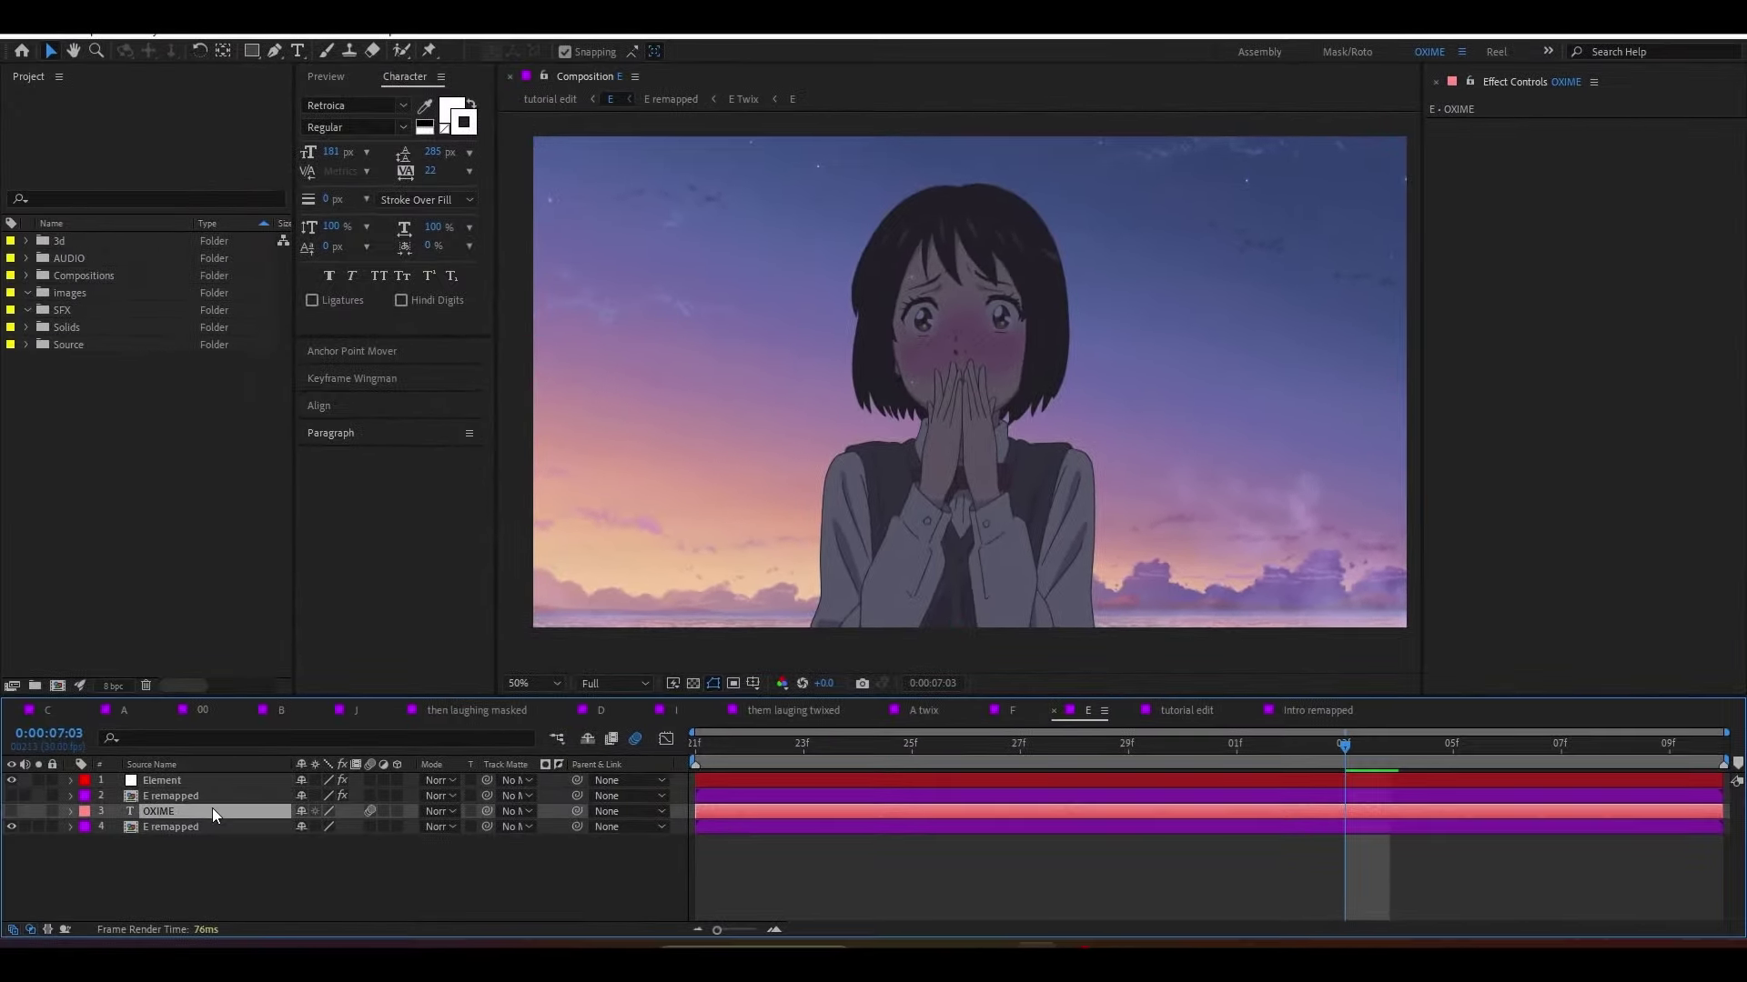
{"action": "left_click", "coordinate": [1449, 295]}
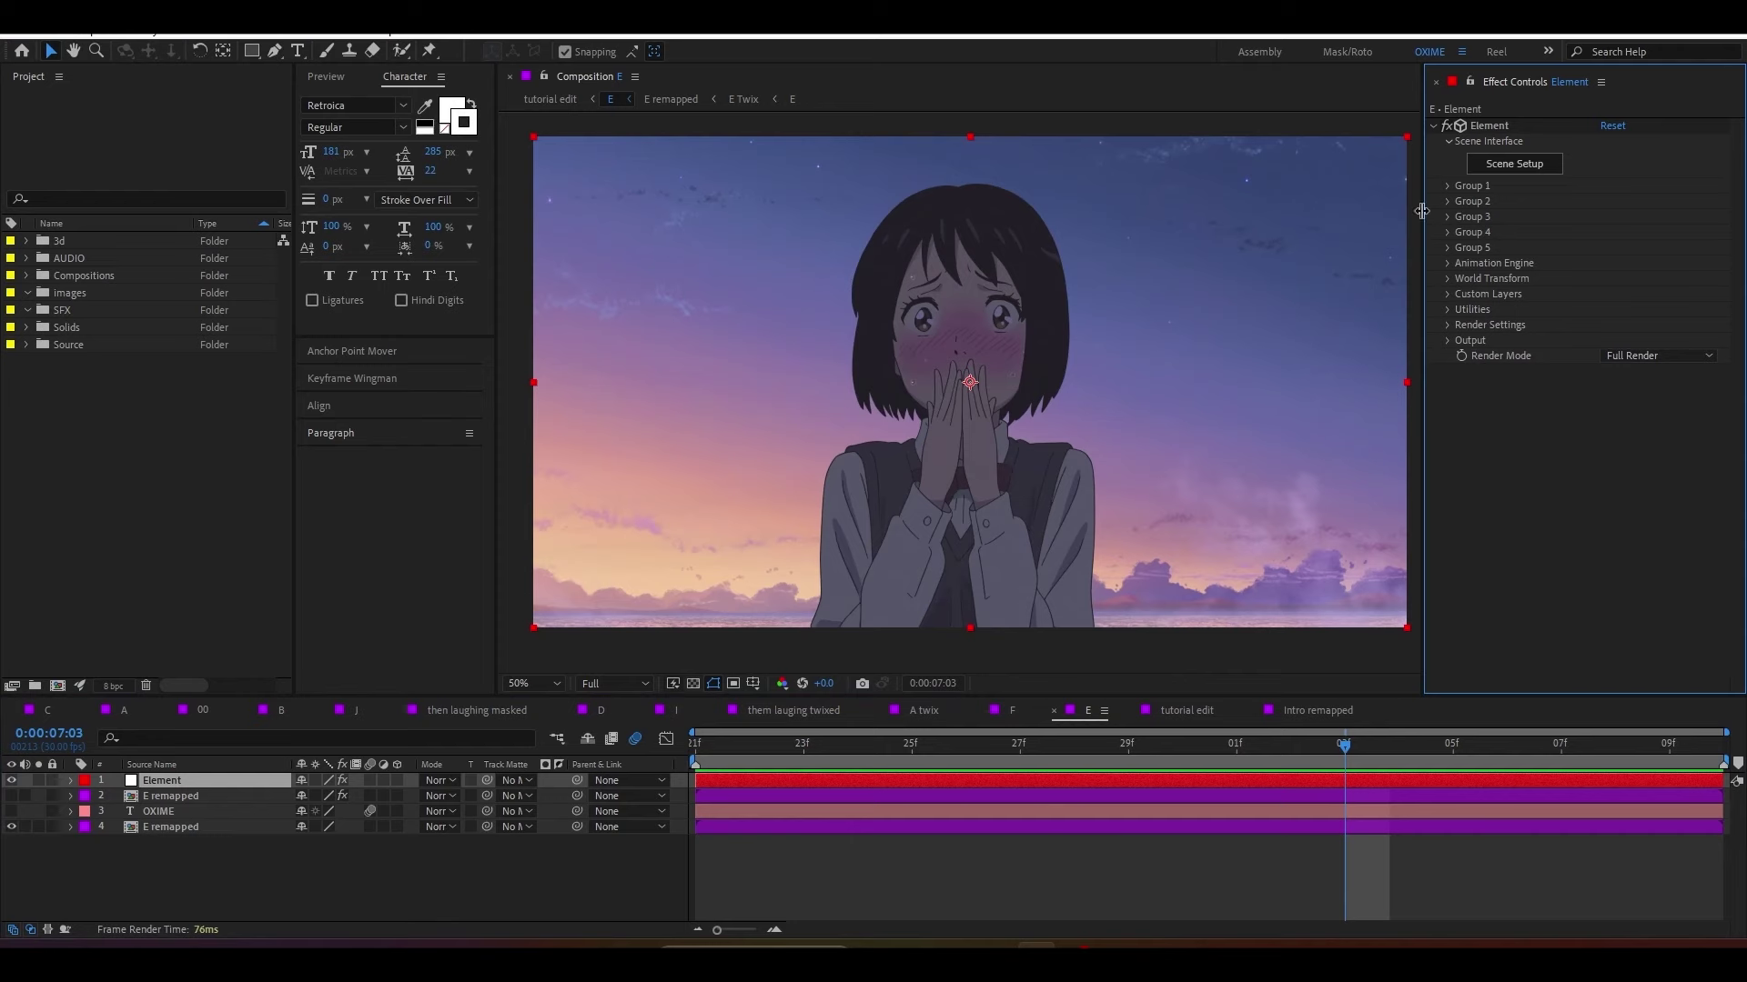
{"action": "left_click", "coordinate": [1529, 165]}
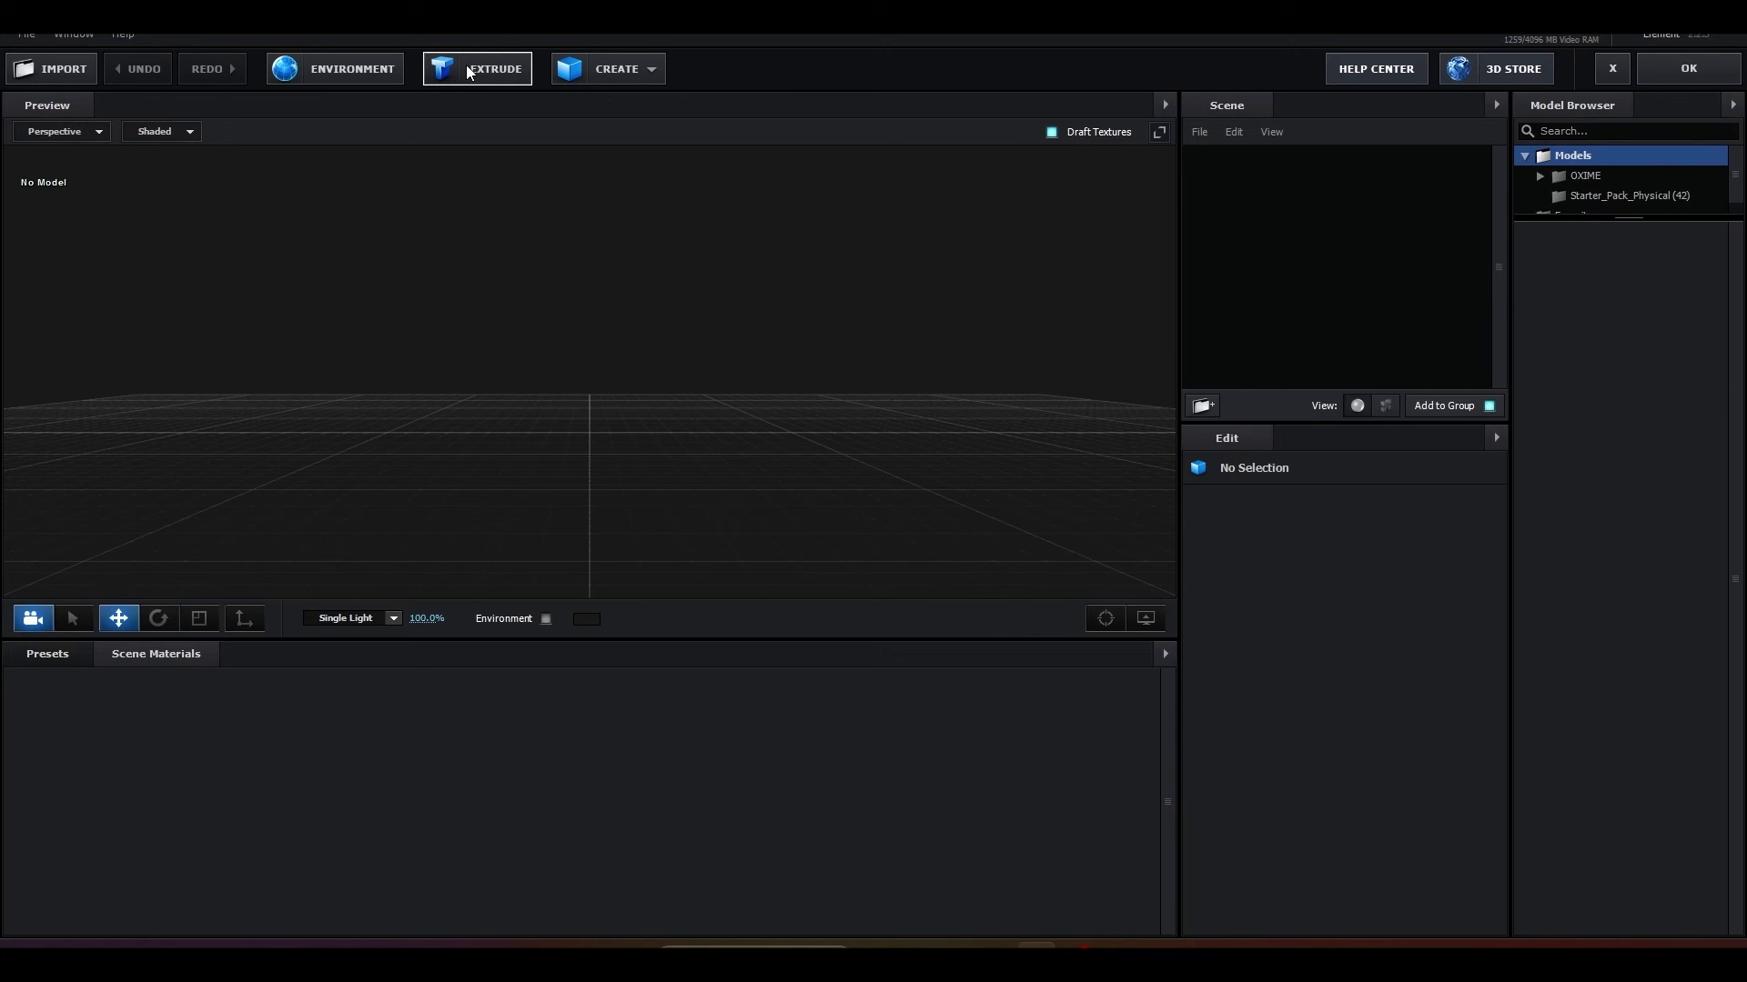
Step: Extrude the OXIME text in Element 3D and confirm with OK
{"action": "left_click", "coordinate": [470, 73]}
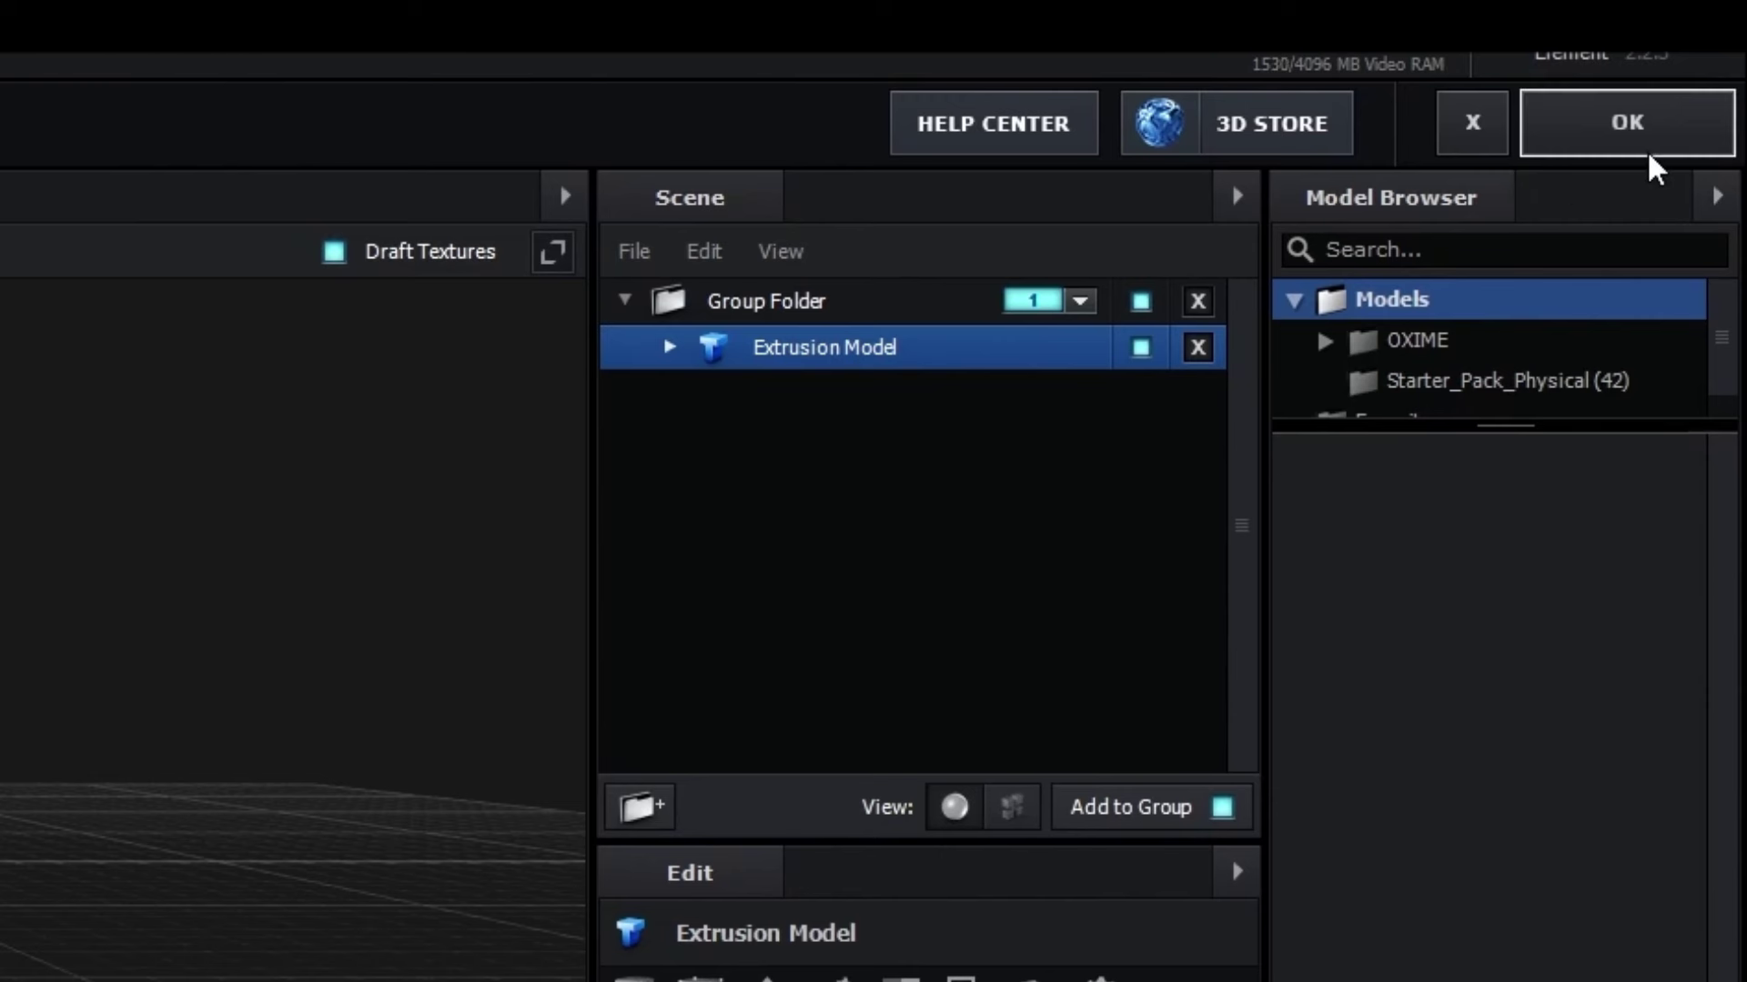
{"action": "left_click", "coordinate": [1648, 151]}
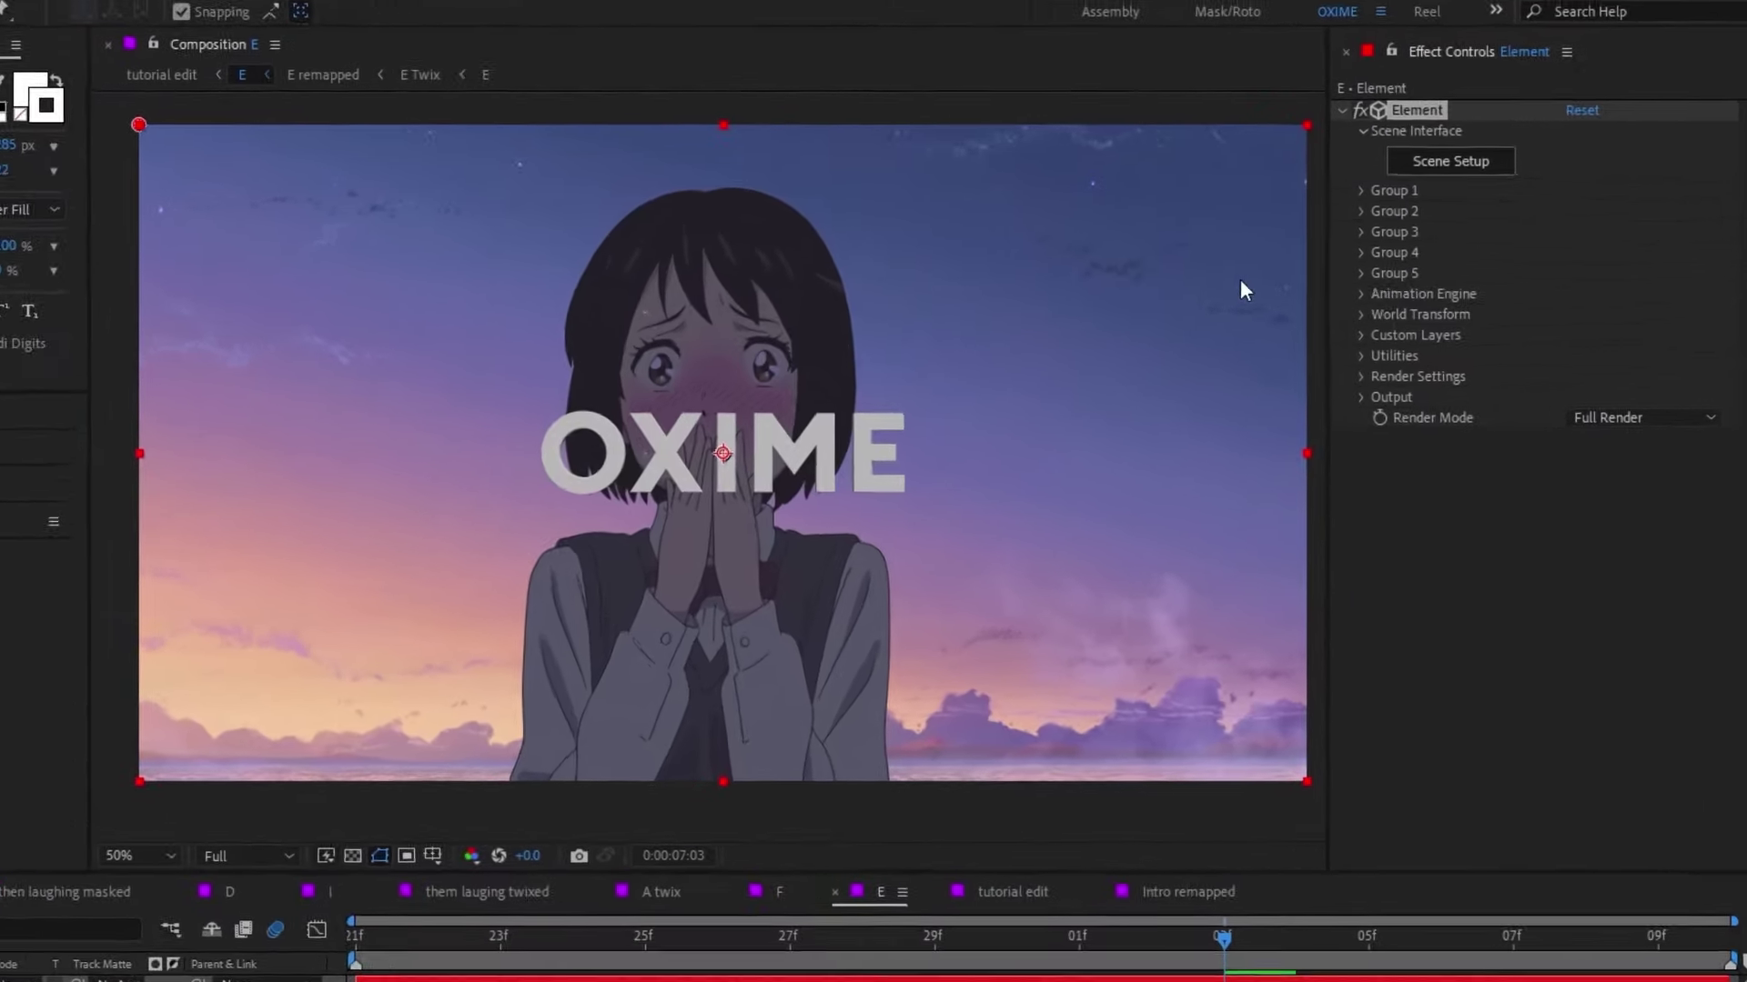
Step: Move the Particle Replicator position to 960, 743, keeping depth Z at 0
{"action": "left_click", "coordinate": [1359, 190]}
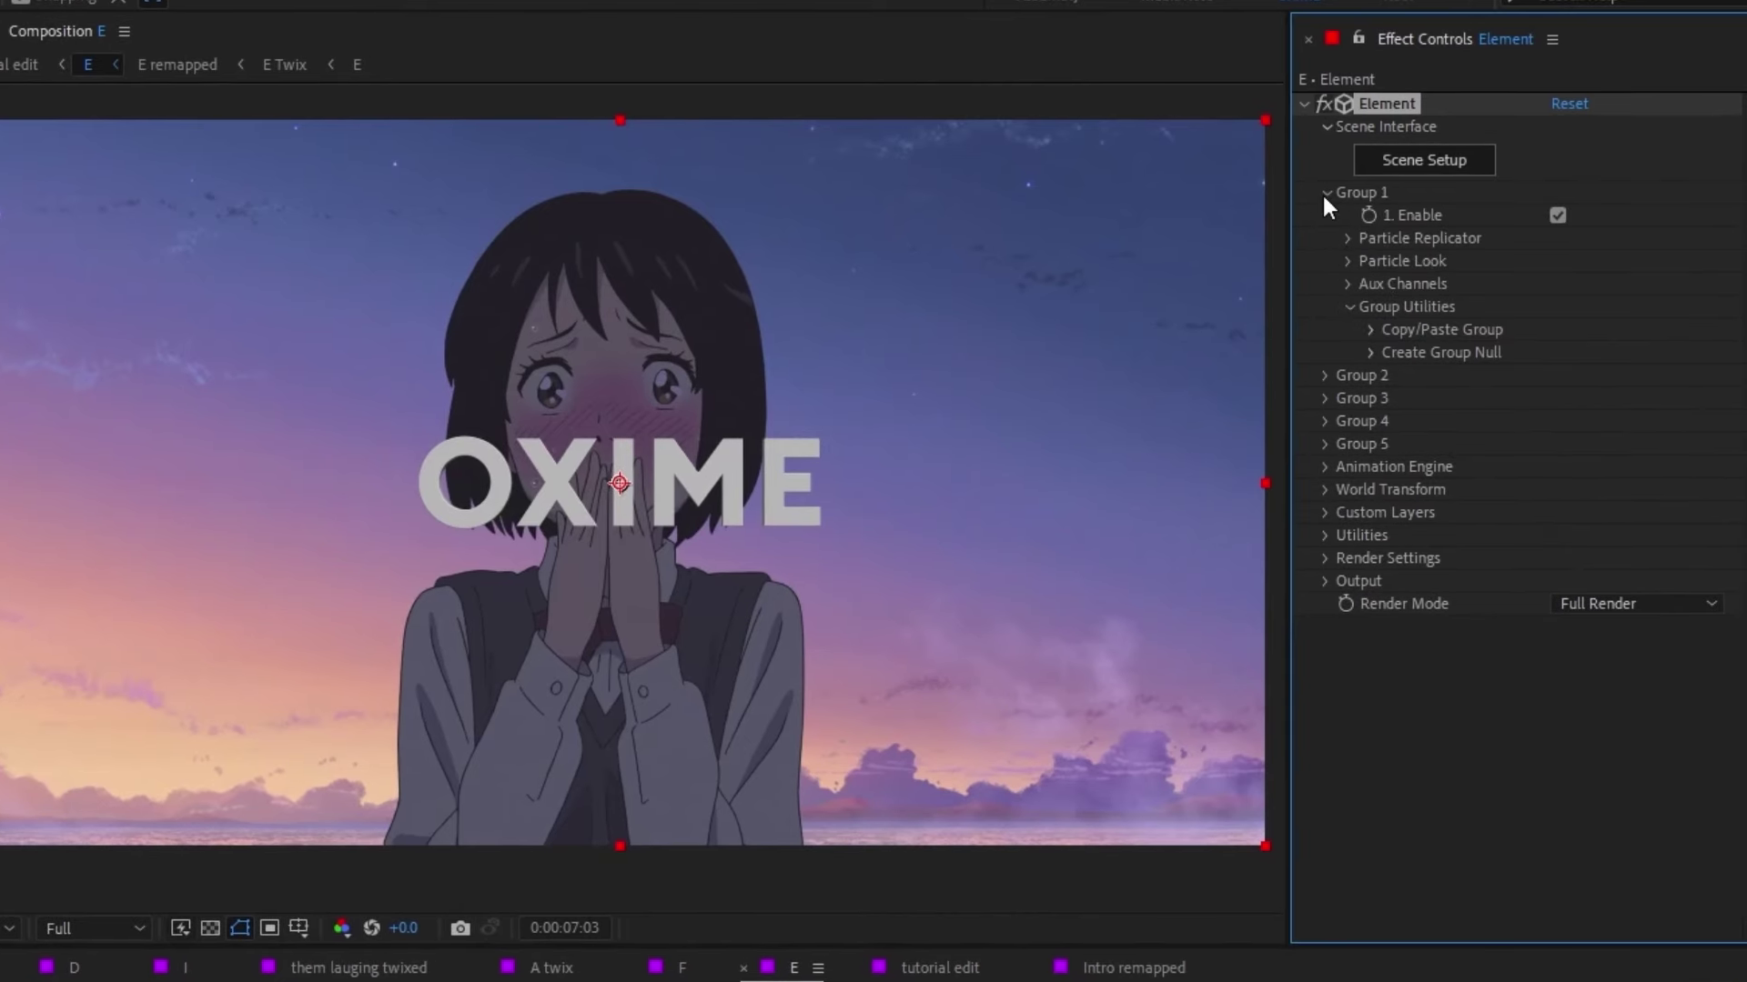
{"action": "left_click", "coordinate": [1347, 308]}
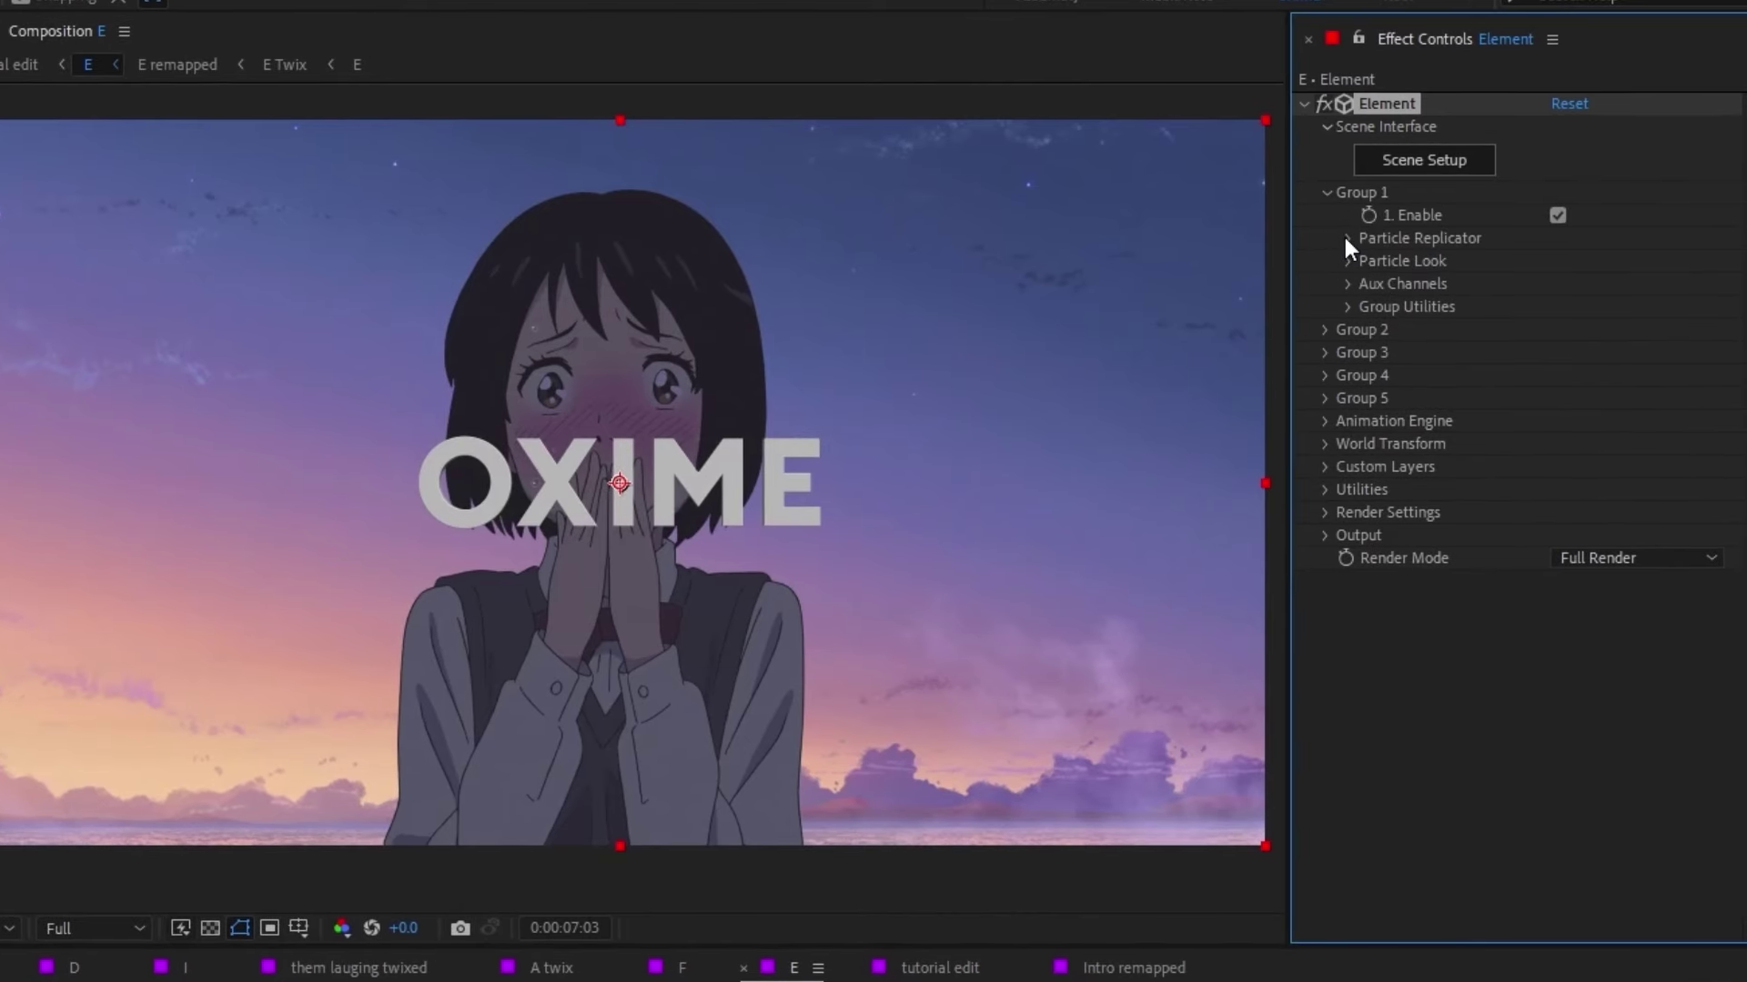
{"action": "left_click", "coordinate": [1347, 237]}
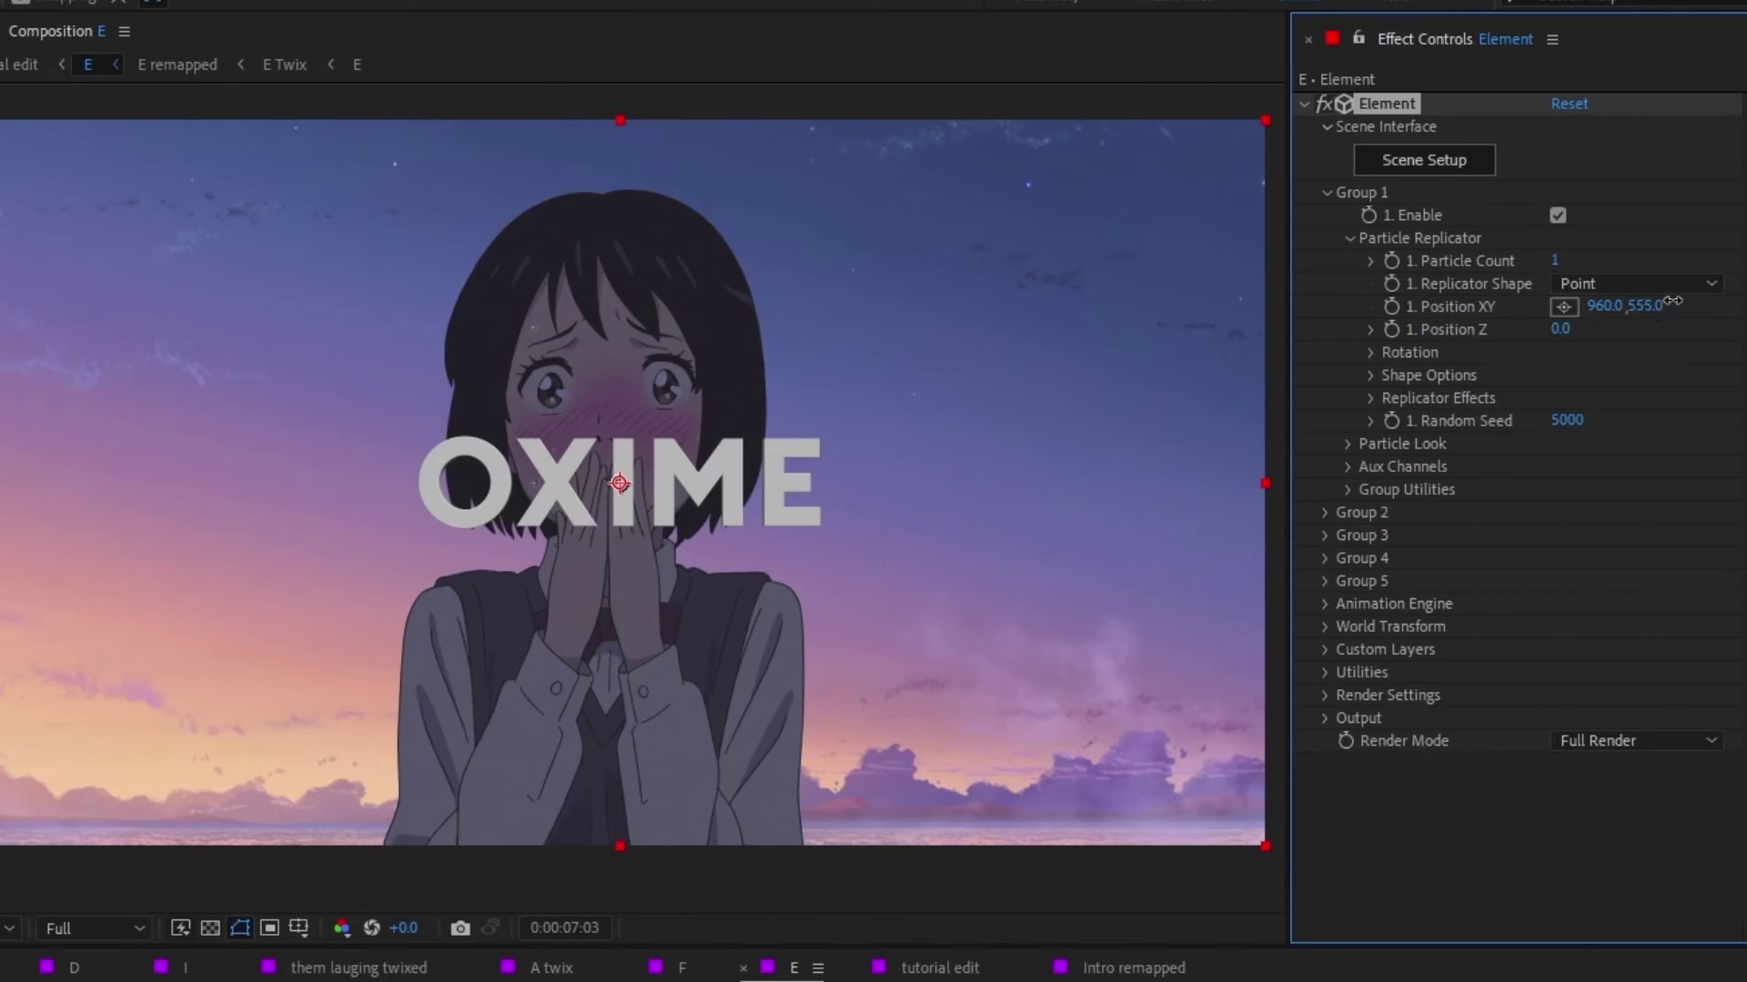
{"action": "left_click_drag", "start_coordinate": [1645, 305], "coordinate": [1683, 305]}
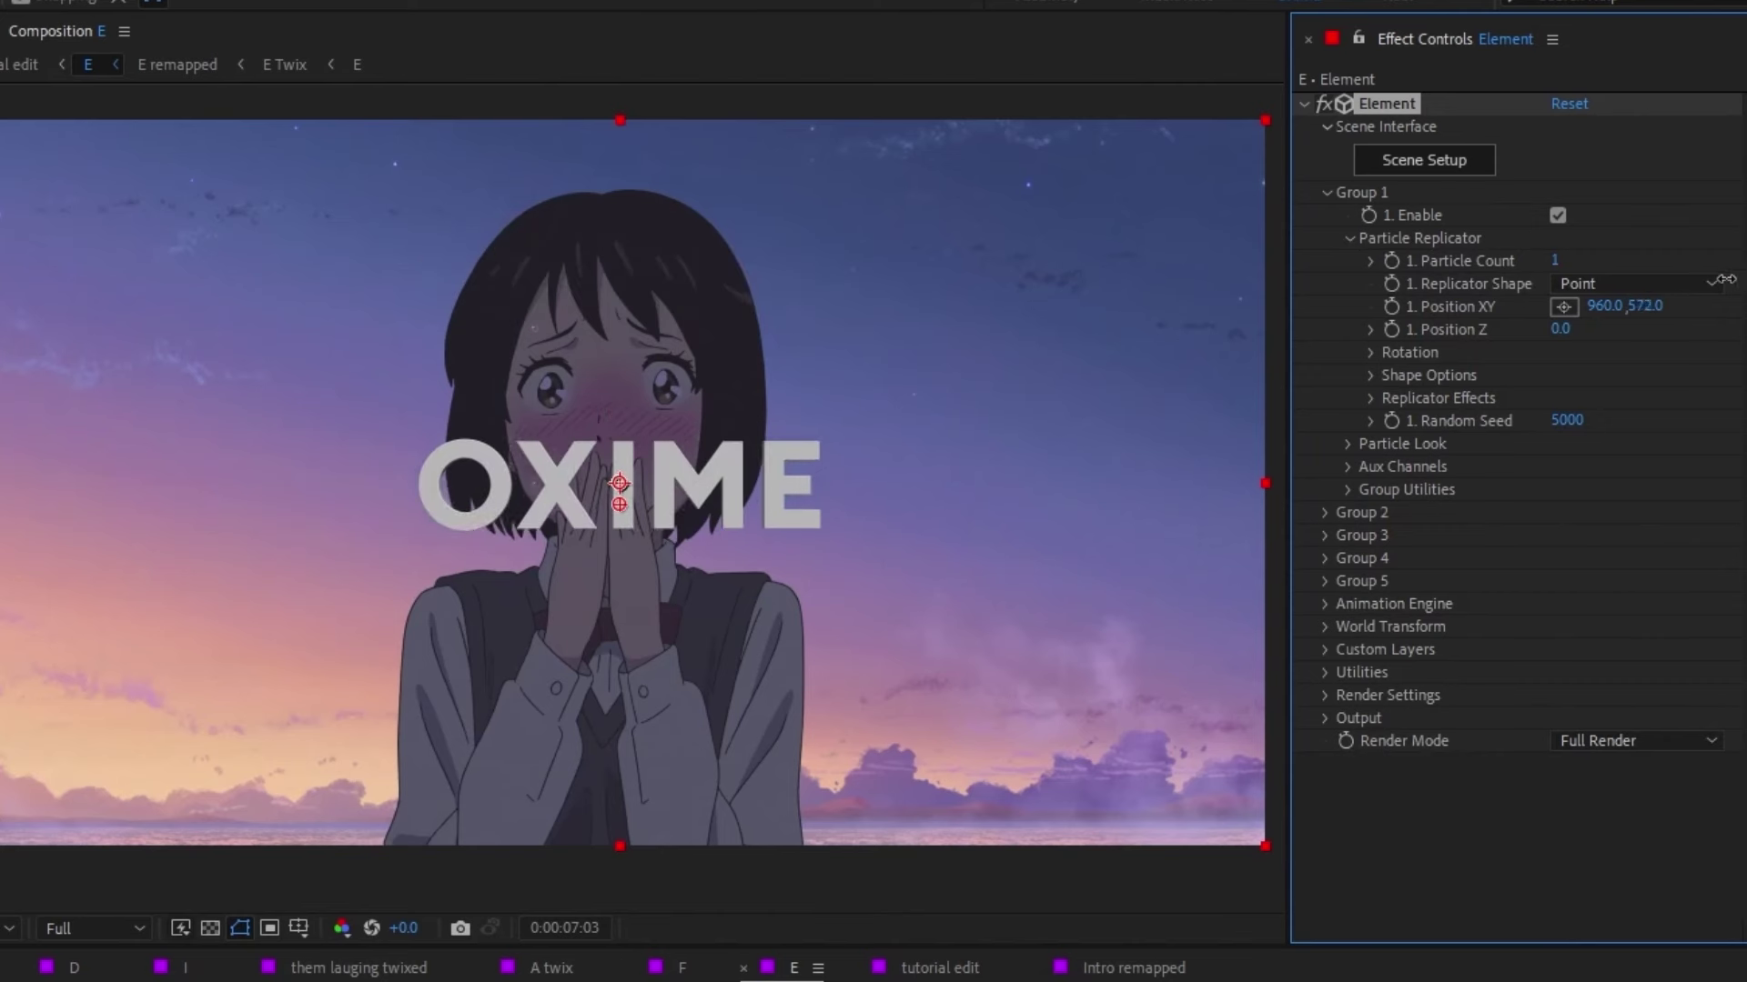
{"action": "left_click_drag", "start_coordinate": [1629, 306], "coordinate": [1739, 303]}
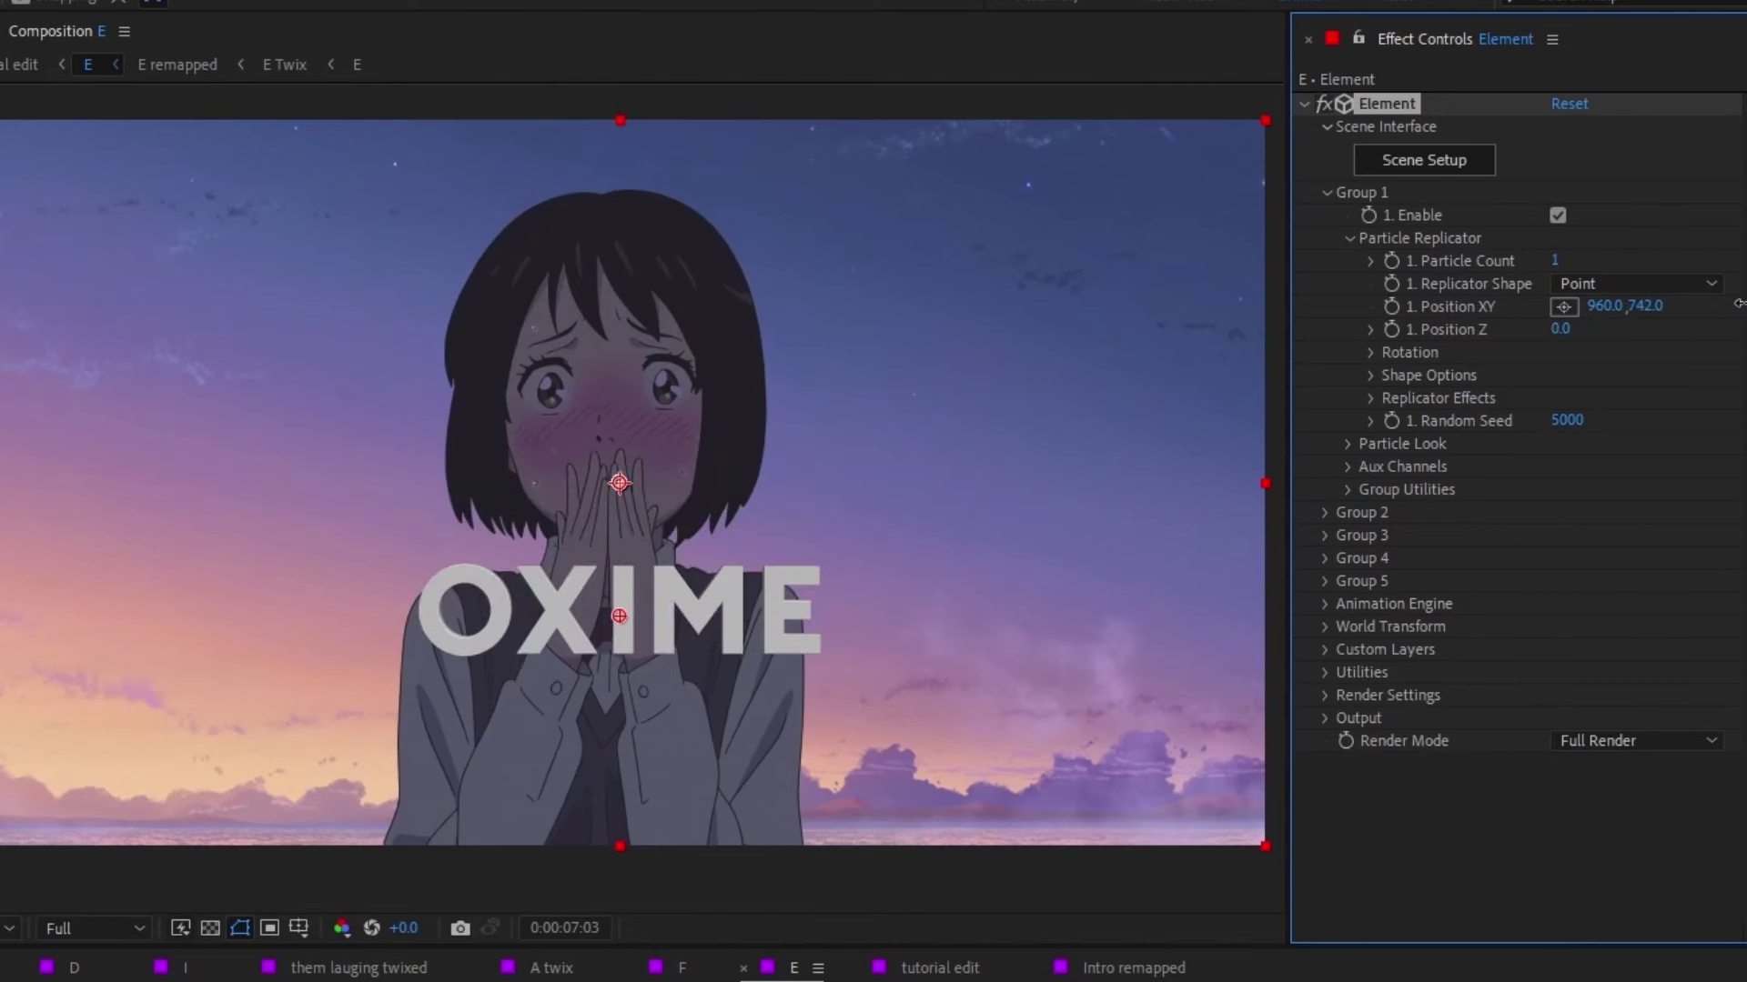
{"action": "left_click_drag", "start_coordinate": [1603, 305], "coordinate": [1627, 387]}
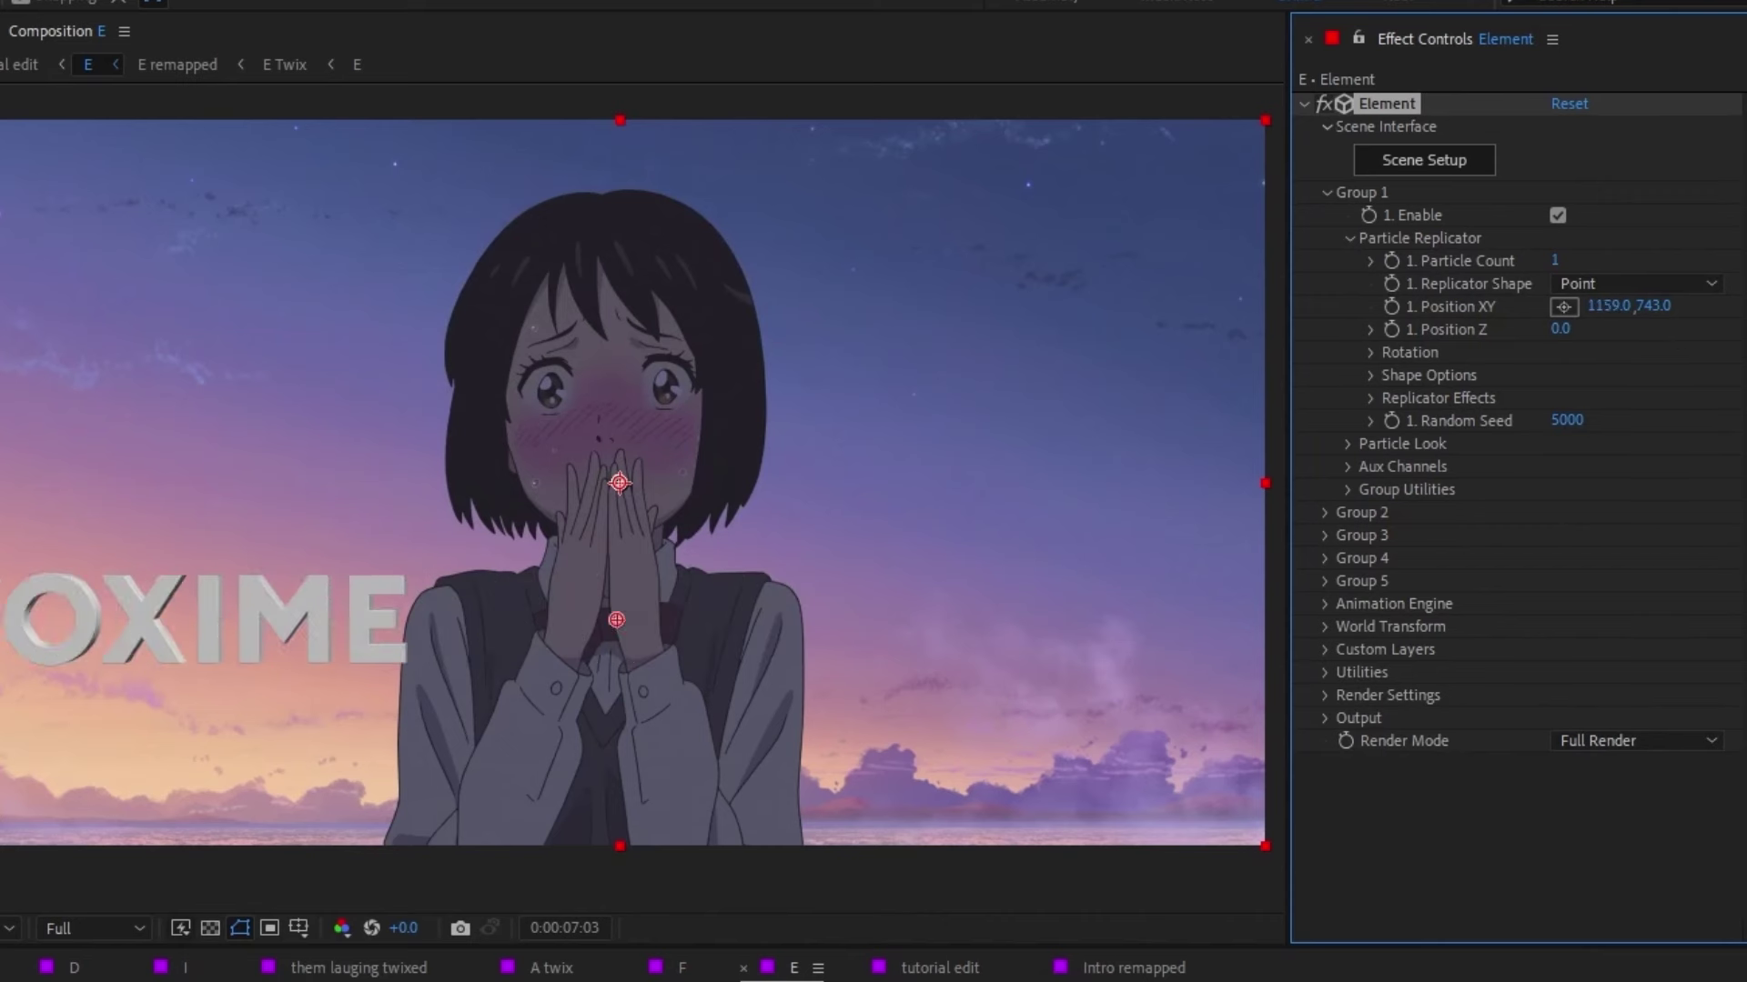
{"action": "key", "text": "ctrl+z"}
{"action": "mouse_move", "coordinate": [1559, 328]}
{"action": "left_mouse_down"}
{"action": "mouse_move", "coordinate": [862, 450]}
{"action": "mouse_move", "coordinate": [1064, 442]}
{"action": "left_mouse_up"}
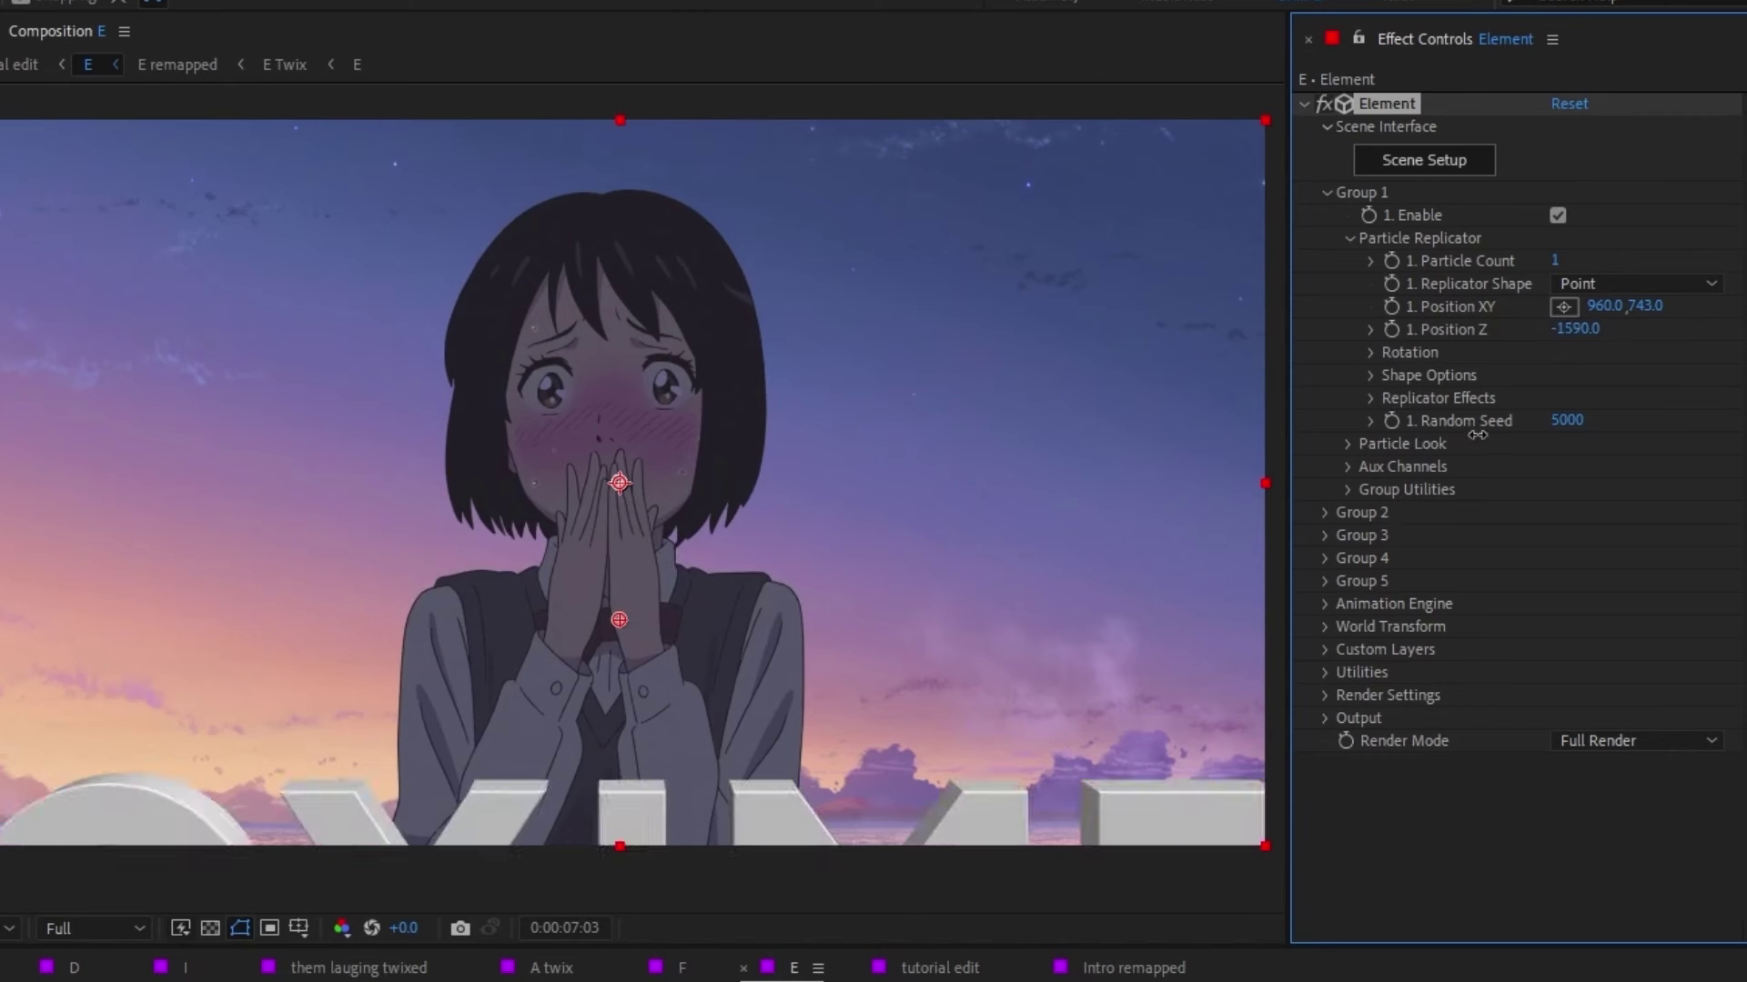
{"action": "key", "text": "ctrl+z"}
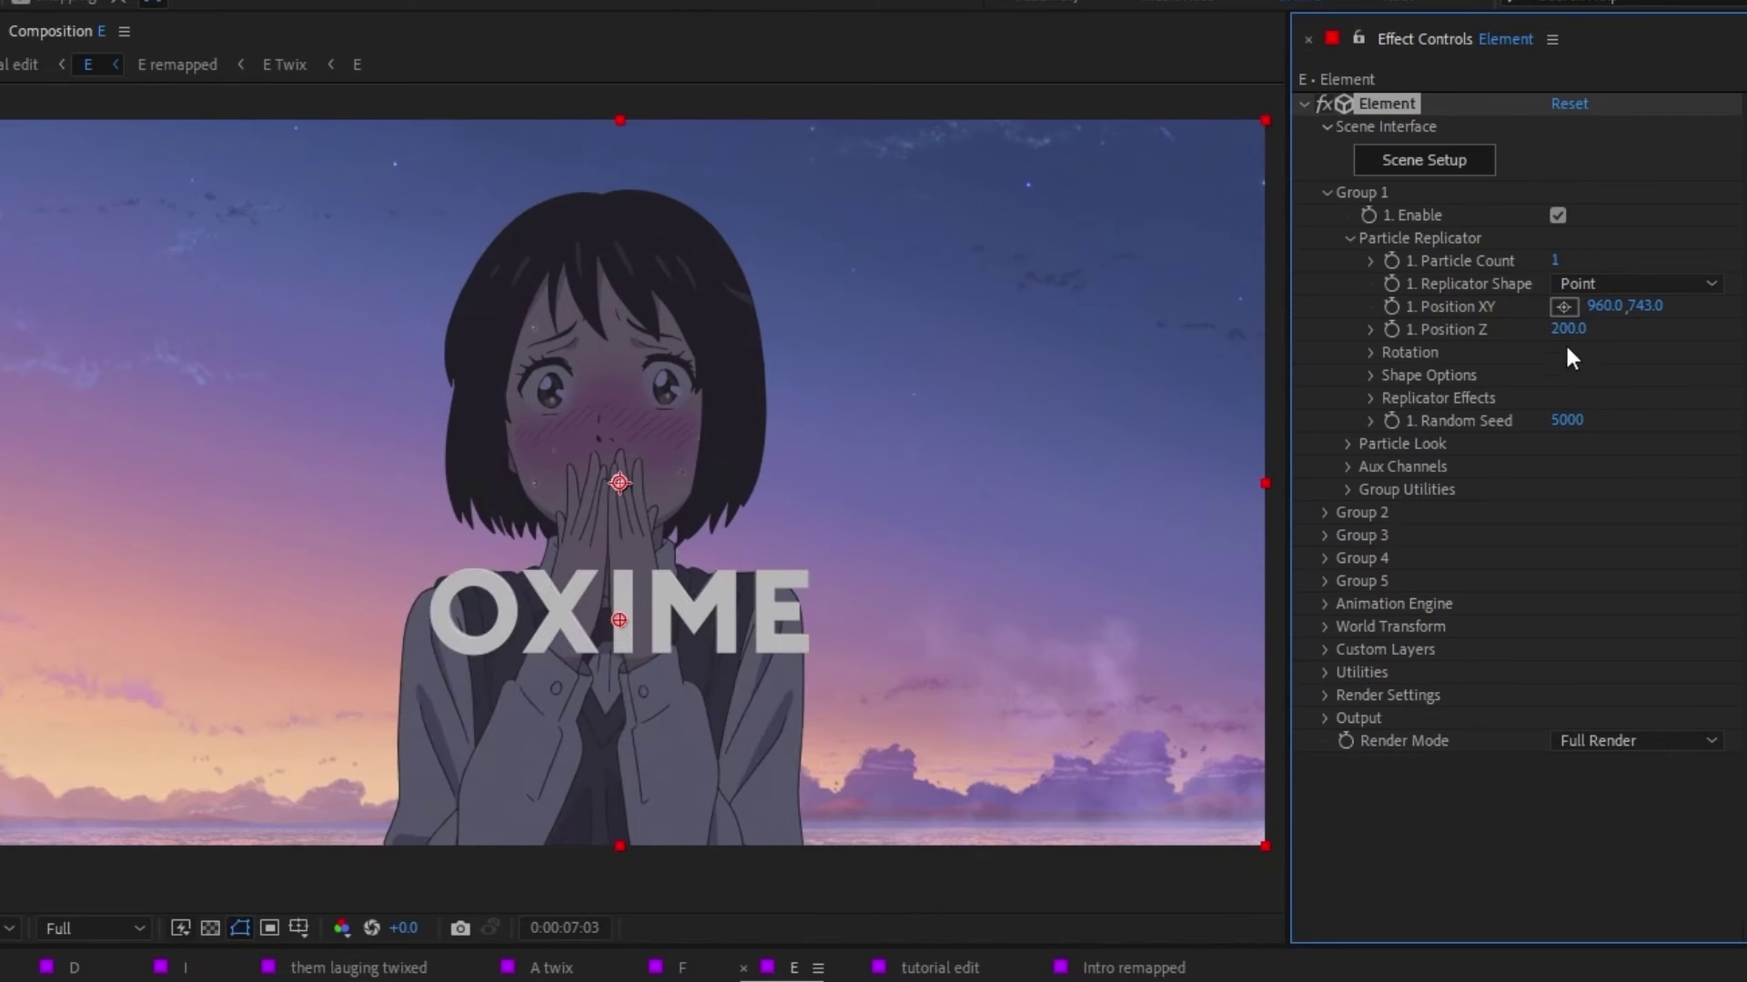
{"action": "left_click", "coordinate": [1564, 331]}
{"action": "type", "text": "0"}
{"action": "left_click", "coordinate": [1619, 331]}
Step: Test X Rotation and Particle Size, then reset rotation to 0 and size to 10
{"action": "left_click", "coordinate": [1372, 353]}
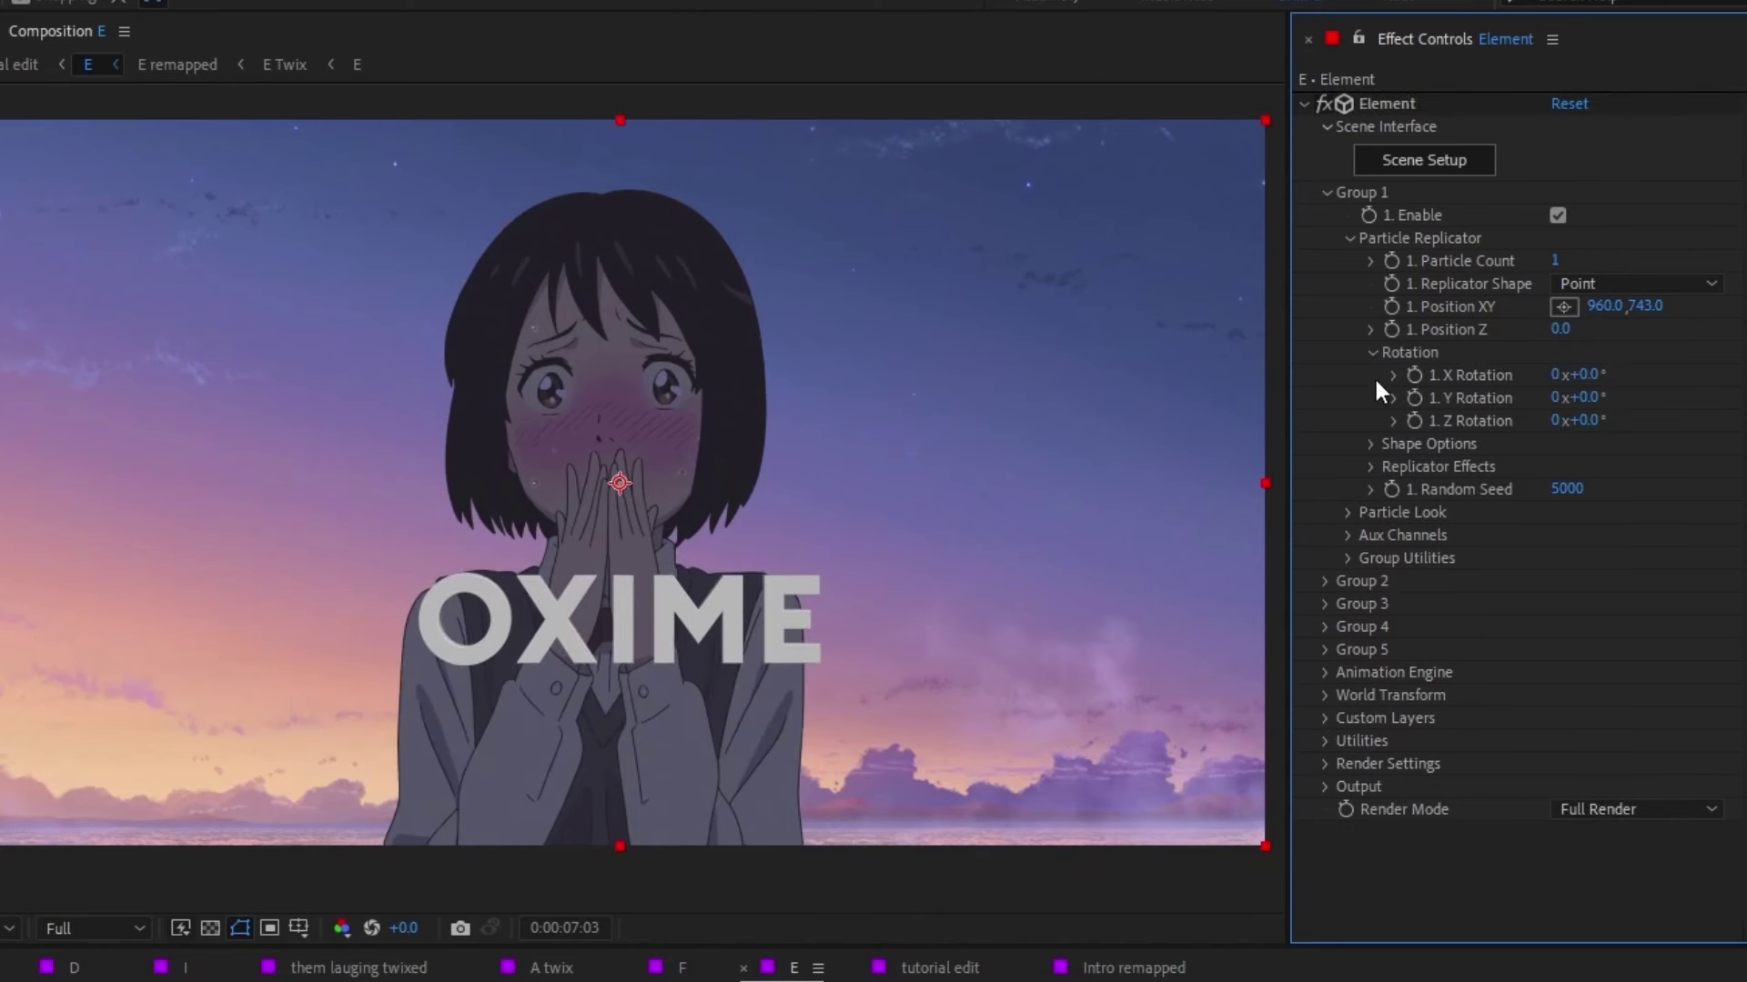
{"action": "mouse_move", "coordinate": [1587, 376]}
{"action": "left_mouse_down"}
{"action": "mouse_move", "coordinate": [1562, 384]}
{"action": "mouse_move", "coordinate": [1628, 365]}
{"action": "mouse_move", "coordinate": [1592, 378]}
{"action": "left_mouse_up"}
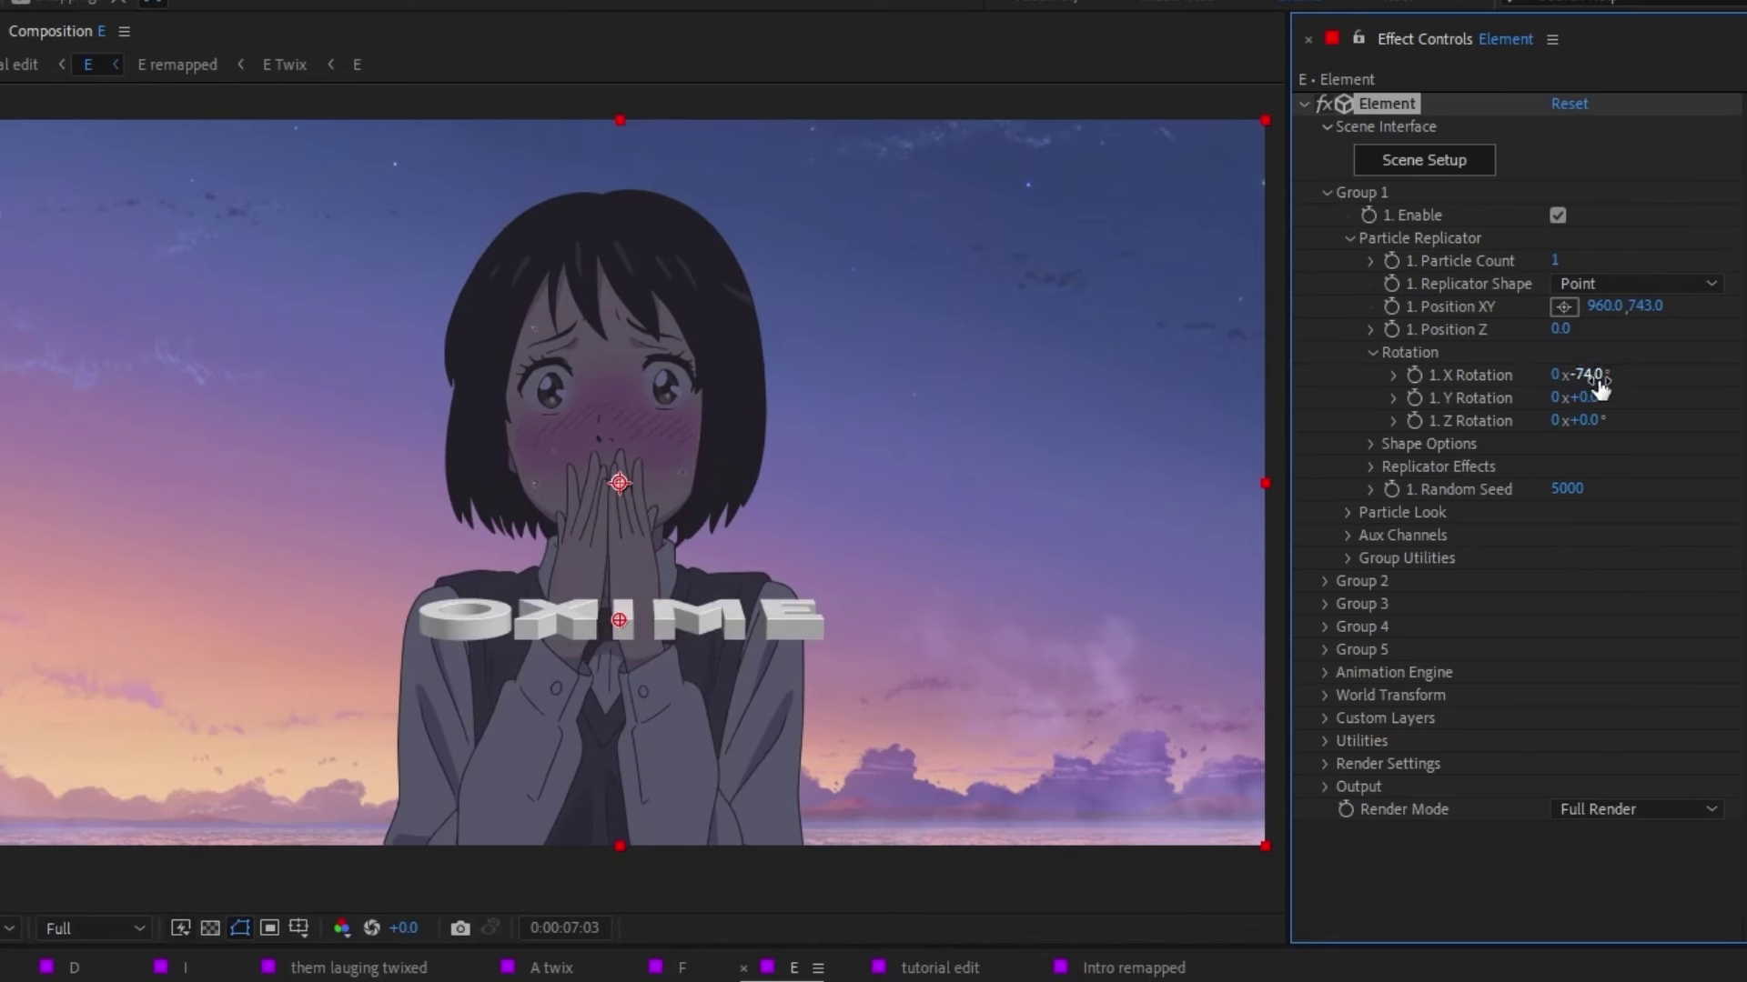
{"action": "left_click", "coordinate": [1588, 375]}
{"action": "type", "text": "0"}
{"action": "key", "text": "Return"}
{"action": "left_click", "coordinate": [1373, 352]}
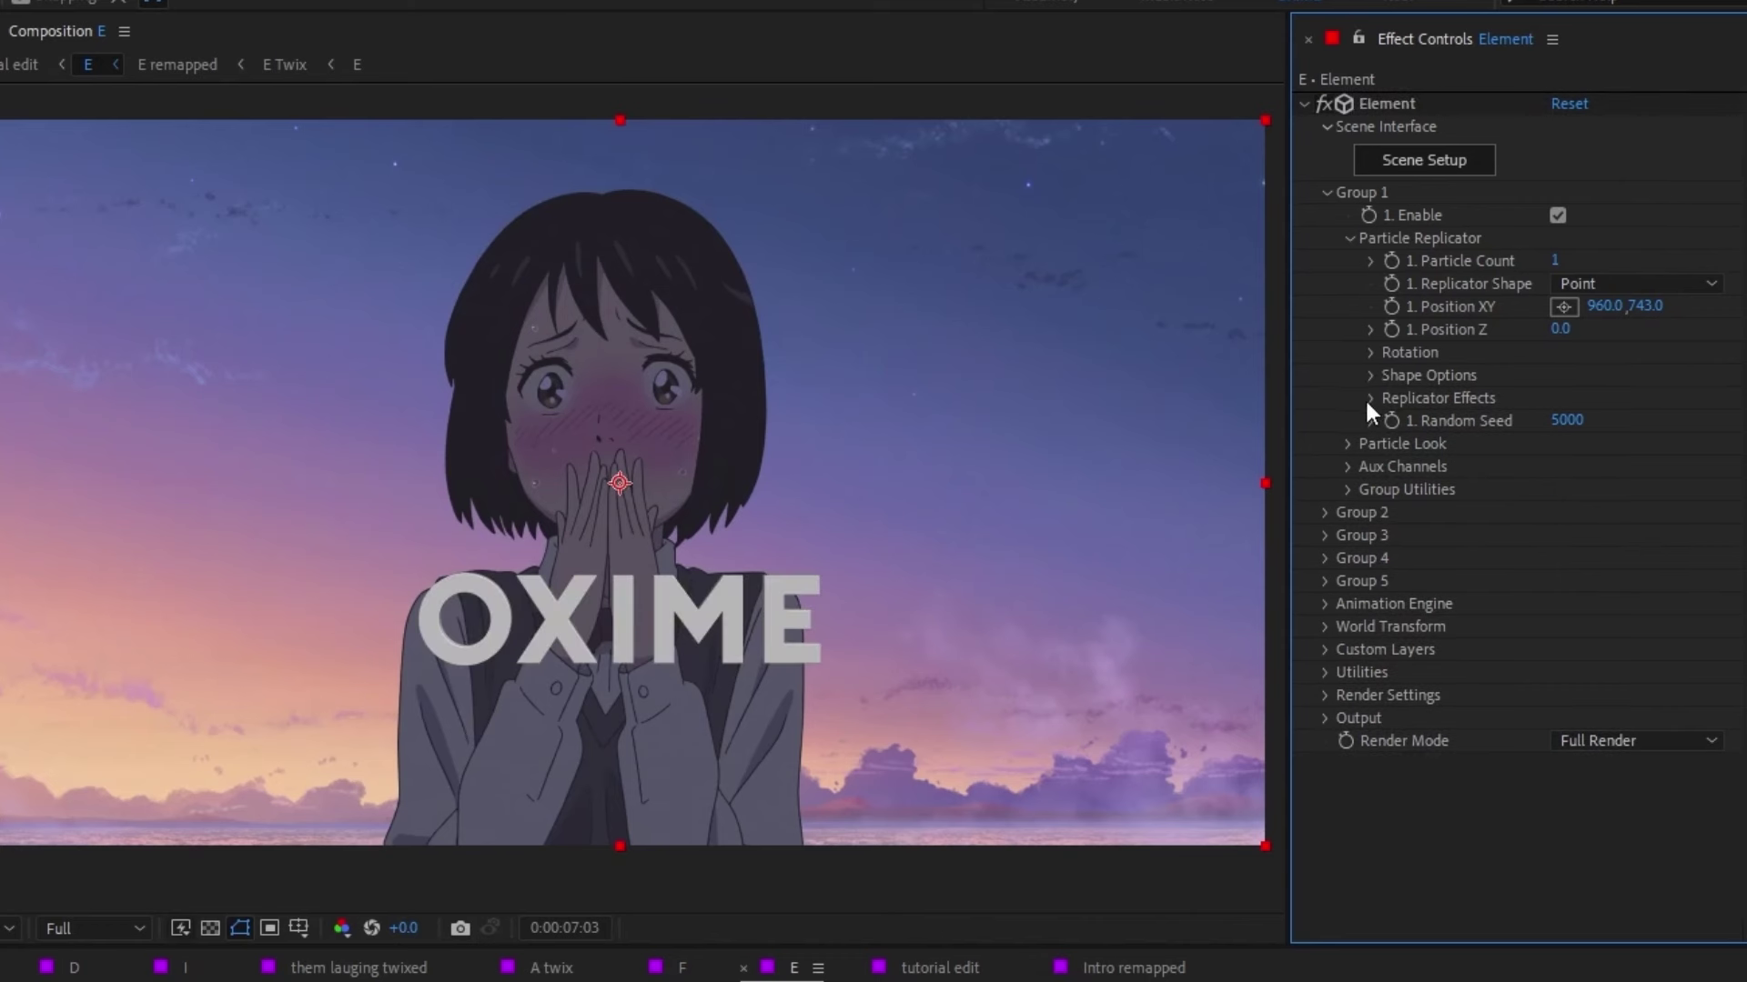
{"action": "left_click", "coordinate": [1347, 445]}
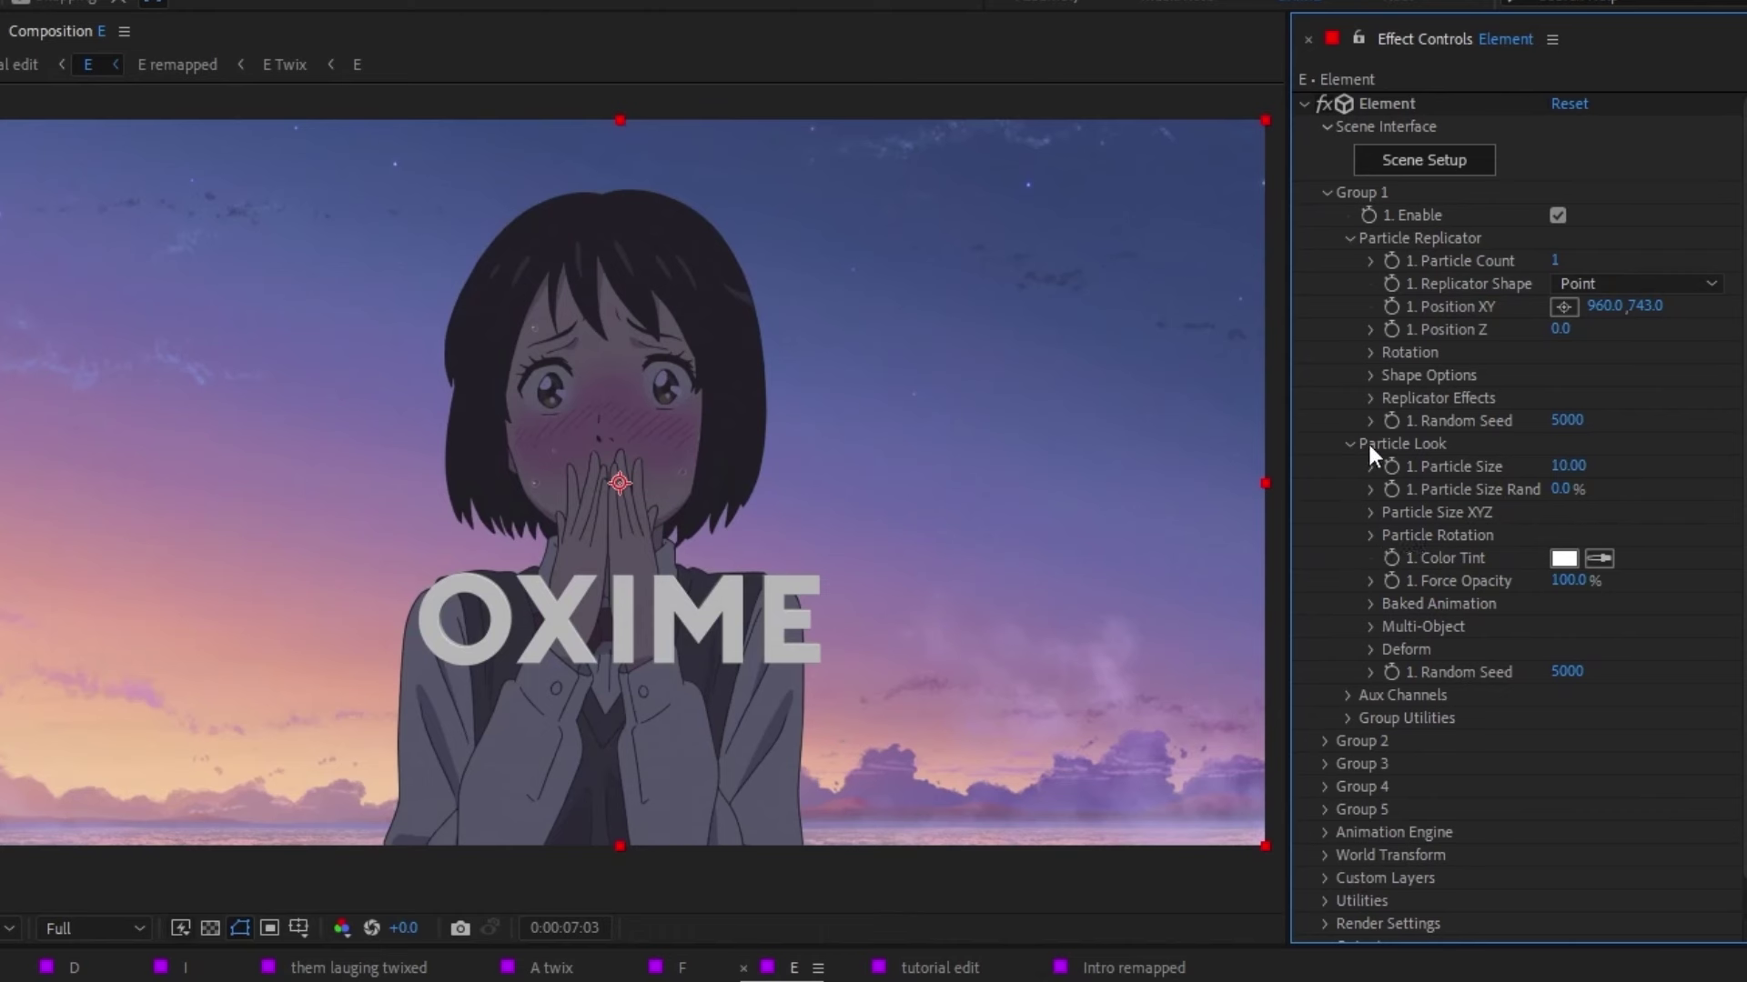
{"action": "left_click_drag", "start_coordinate": [1566, 466], "coordinate": [1606, 471]}
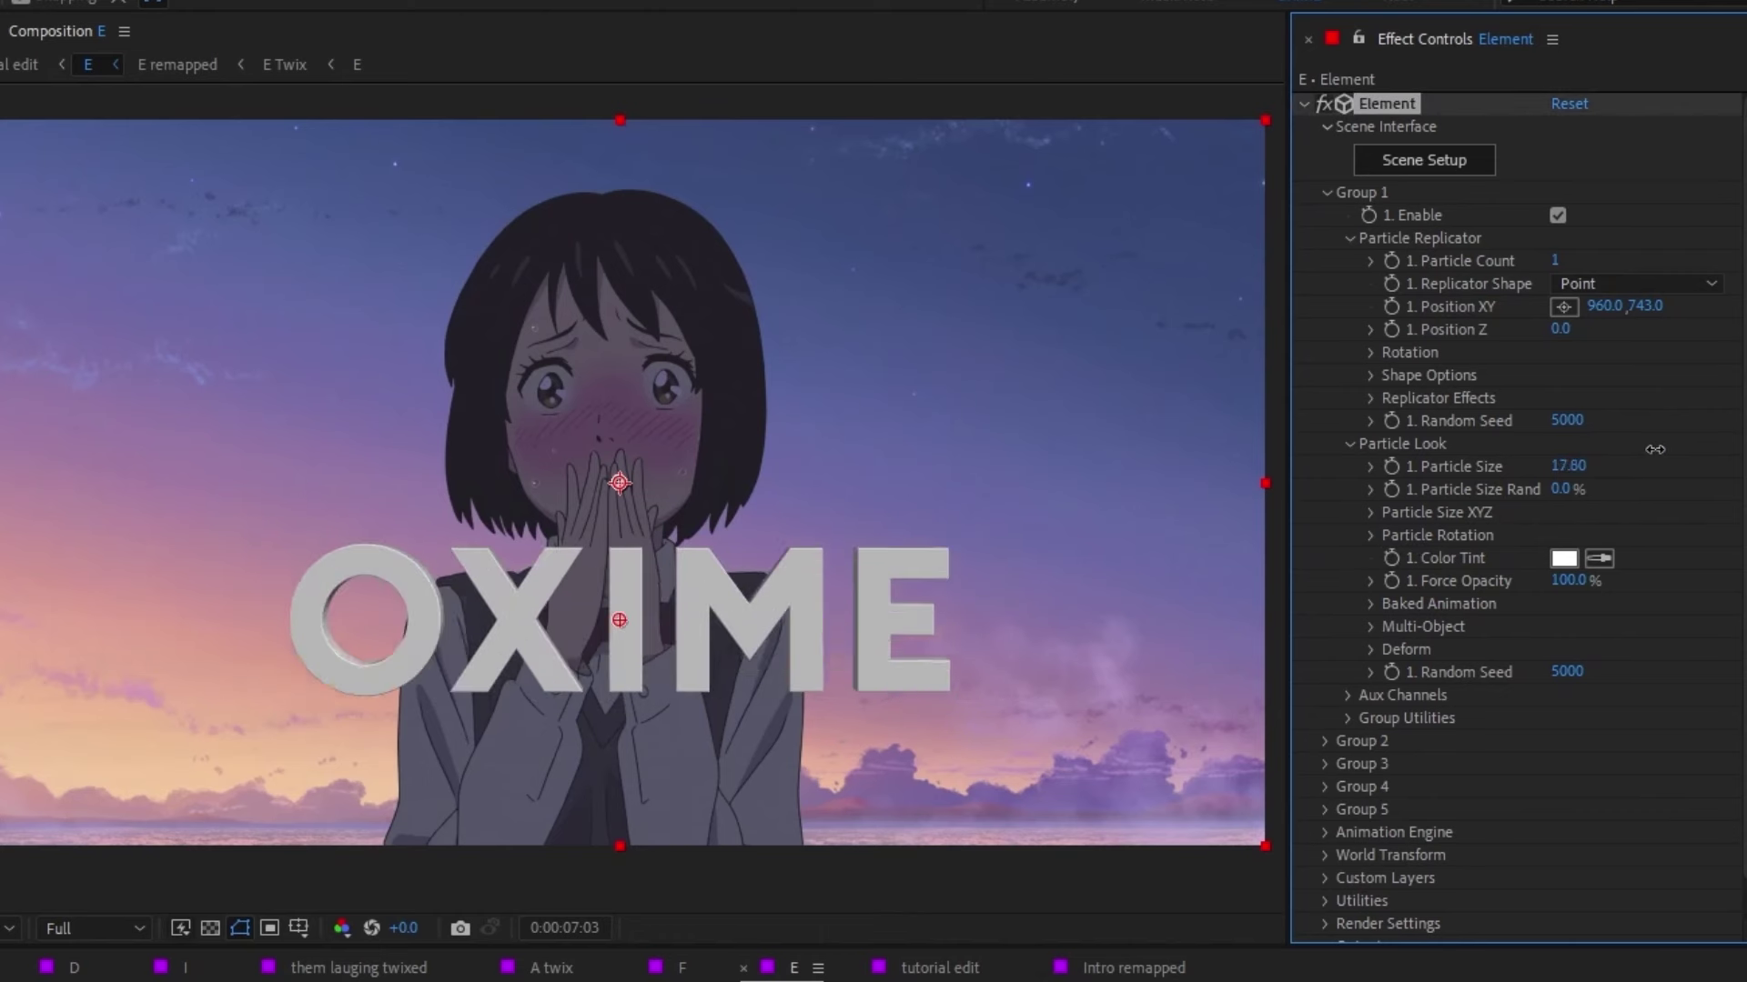
{"action": "left_click", "coordinate": [1606, 470]}
{"action": "type", "text": "10"}
{"action": "key", "text": "Return"}
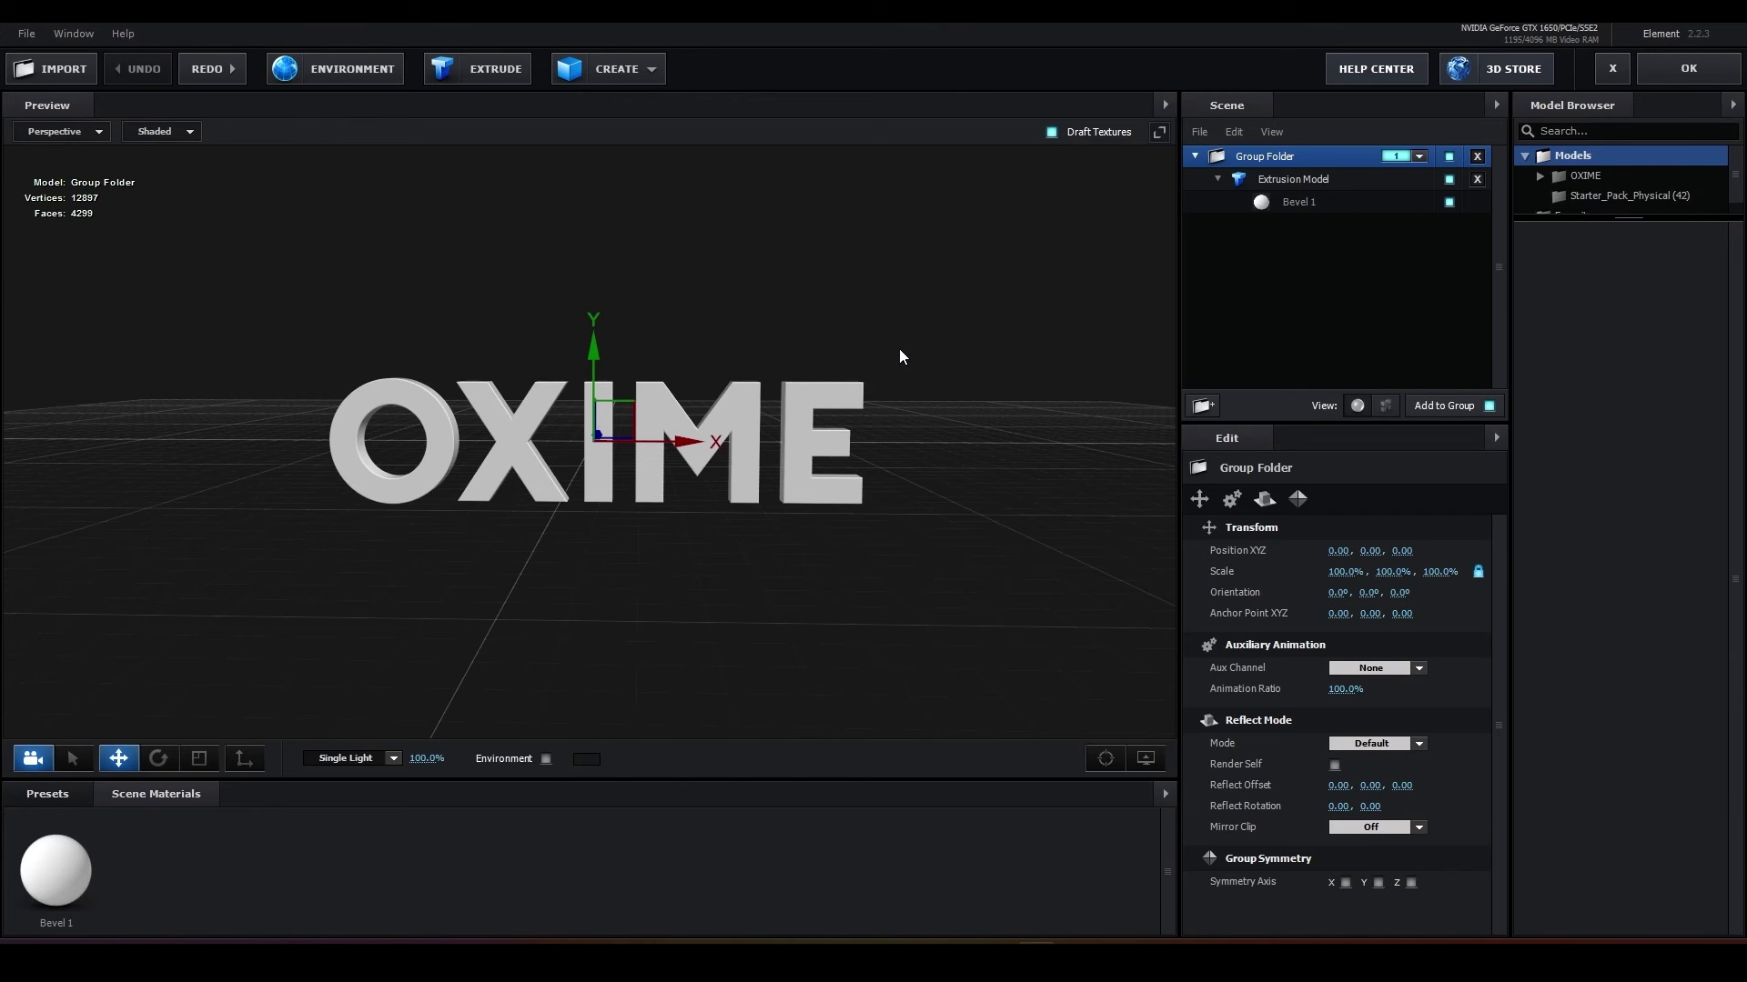
Step: Orbit and zoom the preview to see the OXIME letters at an angle
{"action": "mouse_move", "coordinate": [898, 348]}
{"action": "left_mouse_down"}
{"action": "mouse_move", "coordinate": [937, 362]}
{"action": "mouse_move", "coordinate": [557, 407]}
{"action": "mouse_move", "coordinate": [1032, 276]}
{"action": "mouse_move", "coordinate": [815, 304]}
{"action": "mouse_move", "coordinate": [955, 300]}
{"action": "mouse_move", "coordinate": [865, 351]}
{"action": "mouse_move", "coordinate": [924, 336]}
{"action": "mouse_move", "coordinate": [928, 308]}
{"action": "mouse_move", "coordinate": [717, 377]}
{"action": "left_mouse_up"}
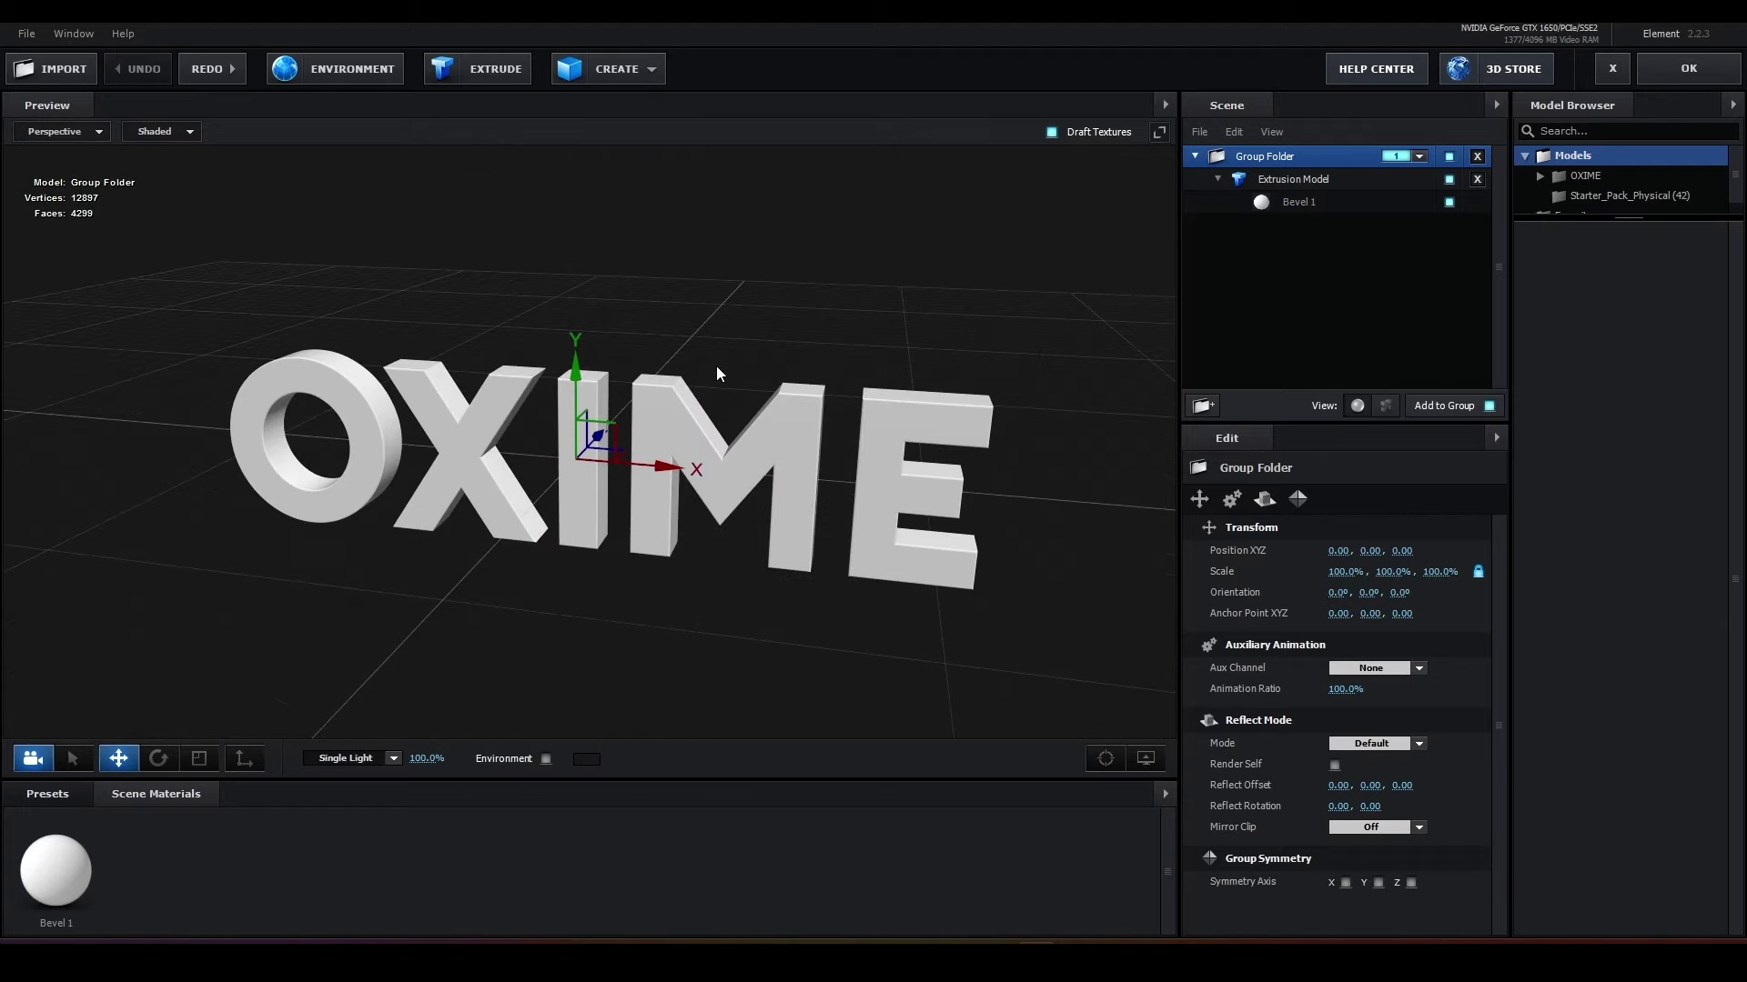
{"action": "scroll", "coordinate": [940, 417], "scroll_direction": "down", "scroll_amount": 3}
{"action": "mouse_move", "coordinate": [940, 417]}
{"action": "left_mouse_down"}
{"action": "mouse_move", "coordinate": [933, 393]}
{"action": "mouse_move", "coordinate": [562, 429]}
{"action": "left_mouse_up"}
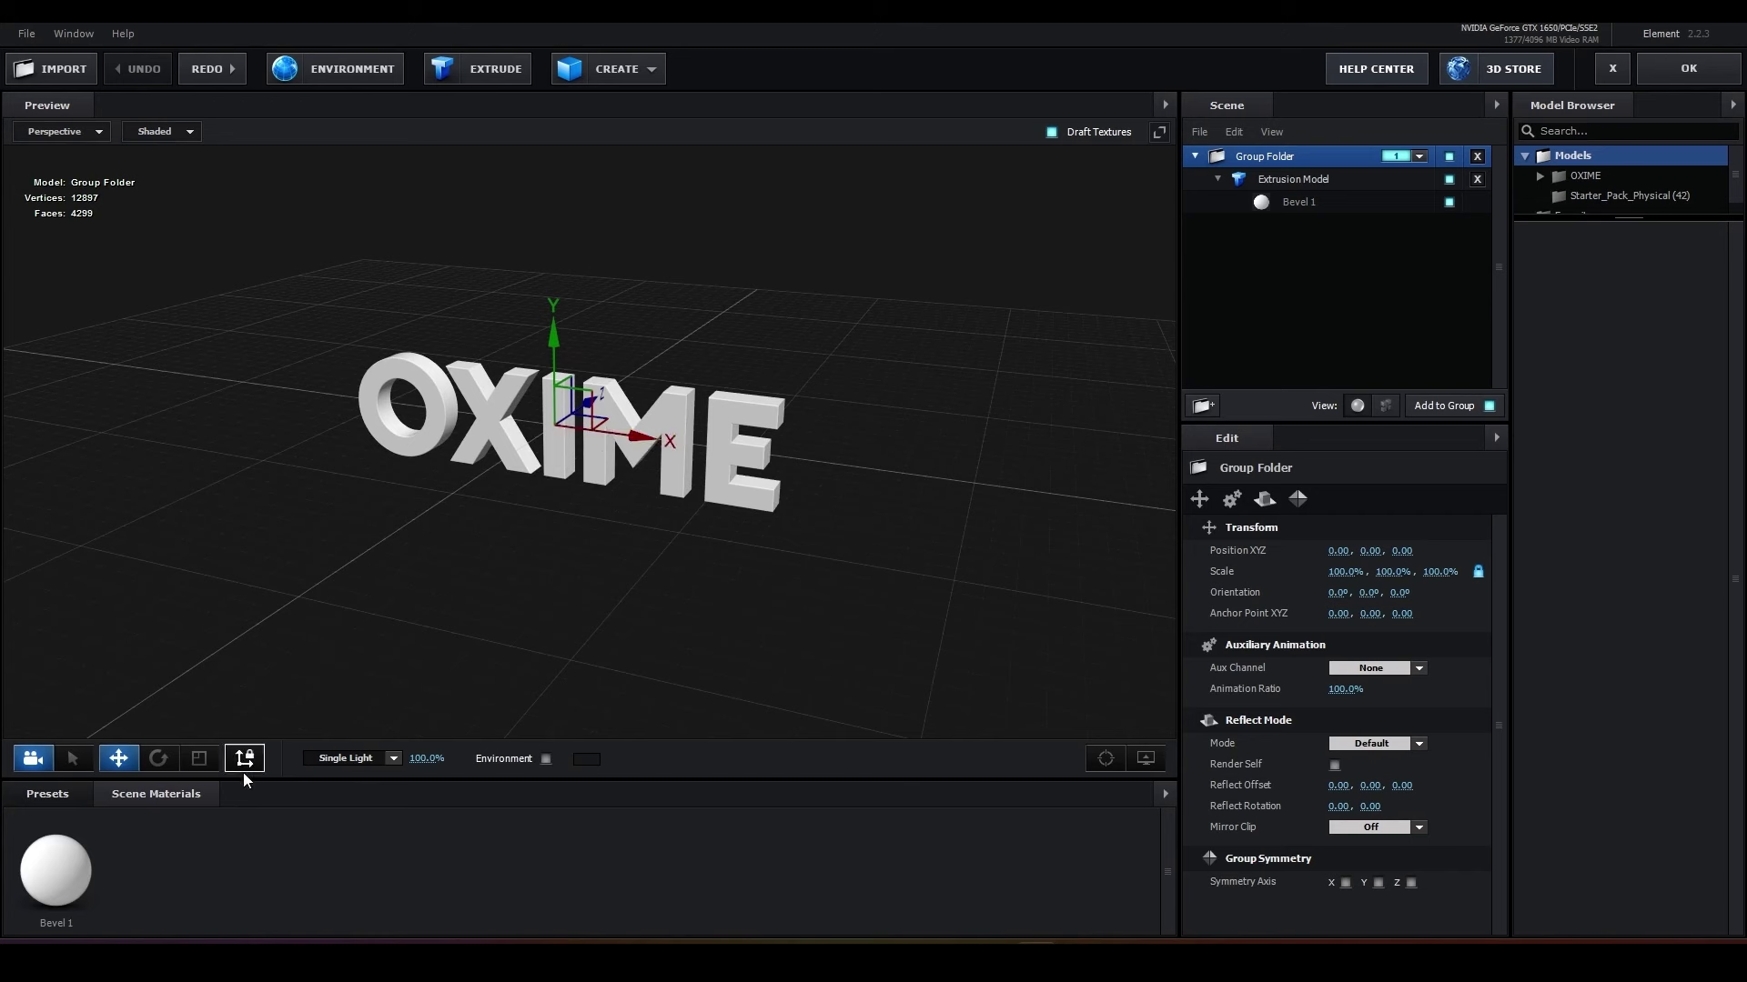
Step: Try the scale and move tools on the group, undoing the accidental move
{"action": "left_click", "coordinate": [160, 764]}
{"action": "left_click", "coordinate": [200, 762]}
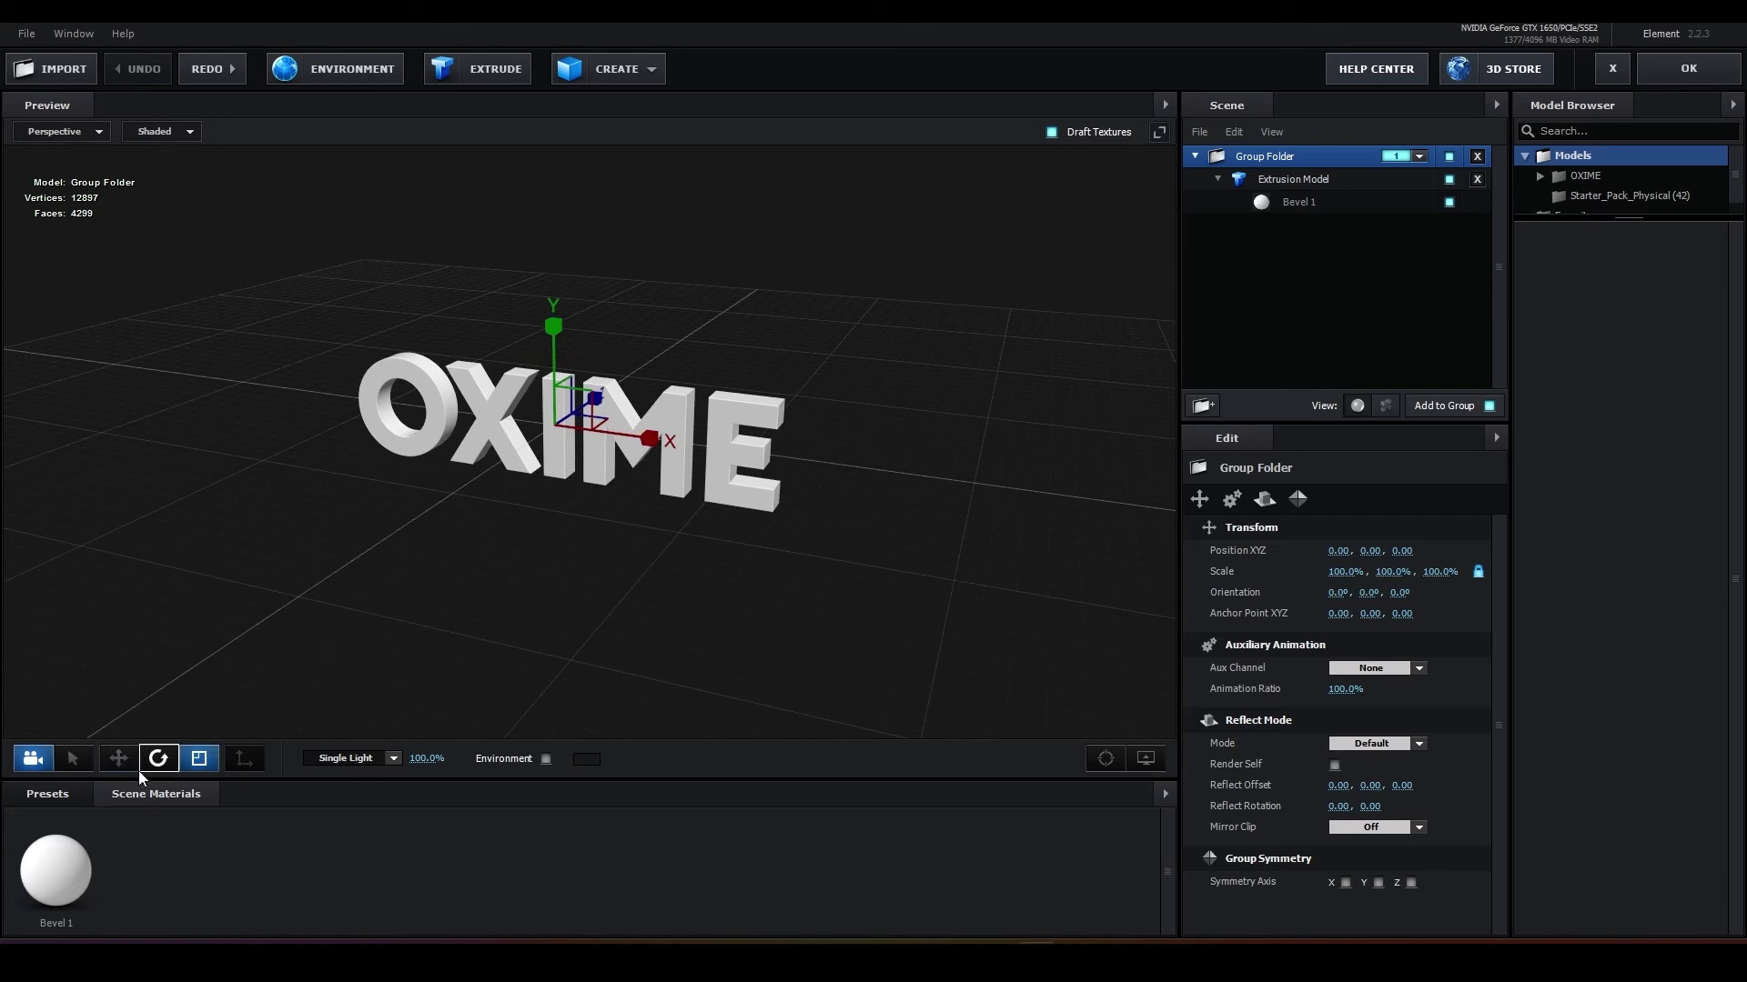
{"action": "left_click", "coordinate": [120, 761]}
{"action": "left_click_drag", "start_coordinate": [651, 432], "coordinate": [536, 597]}
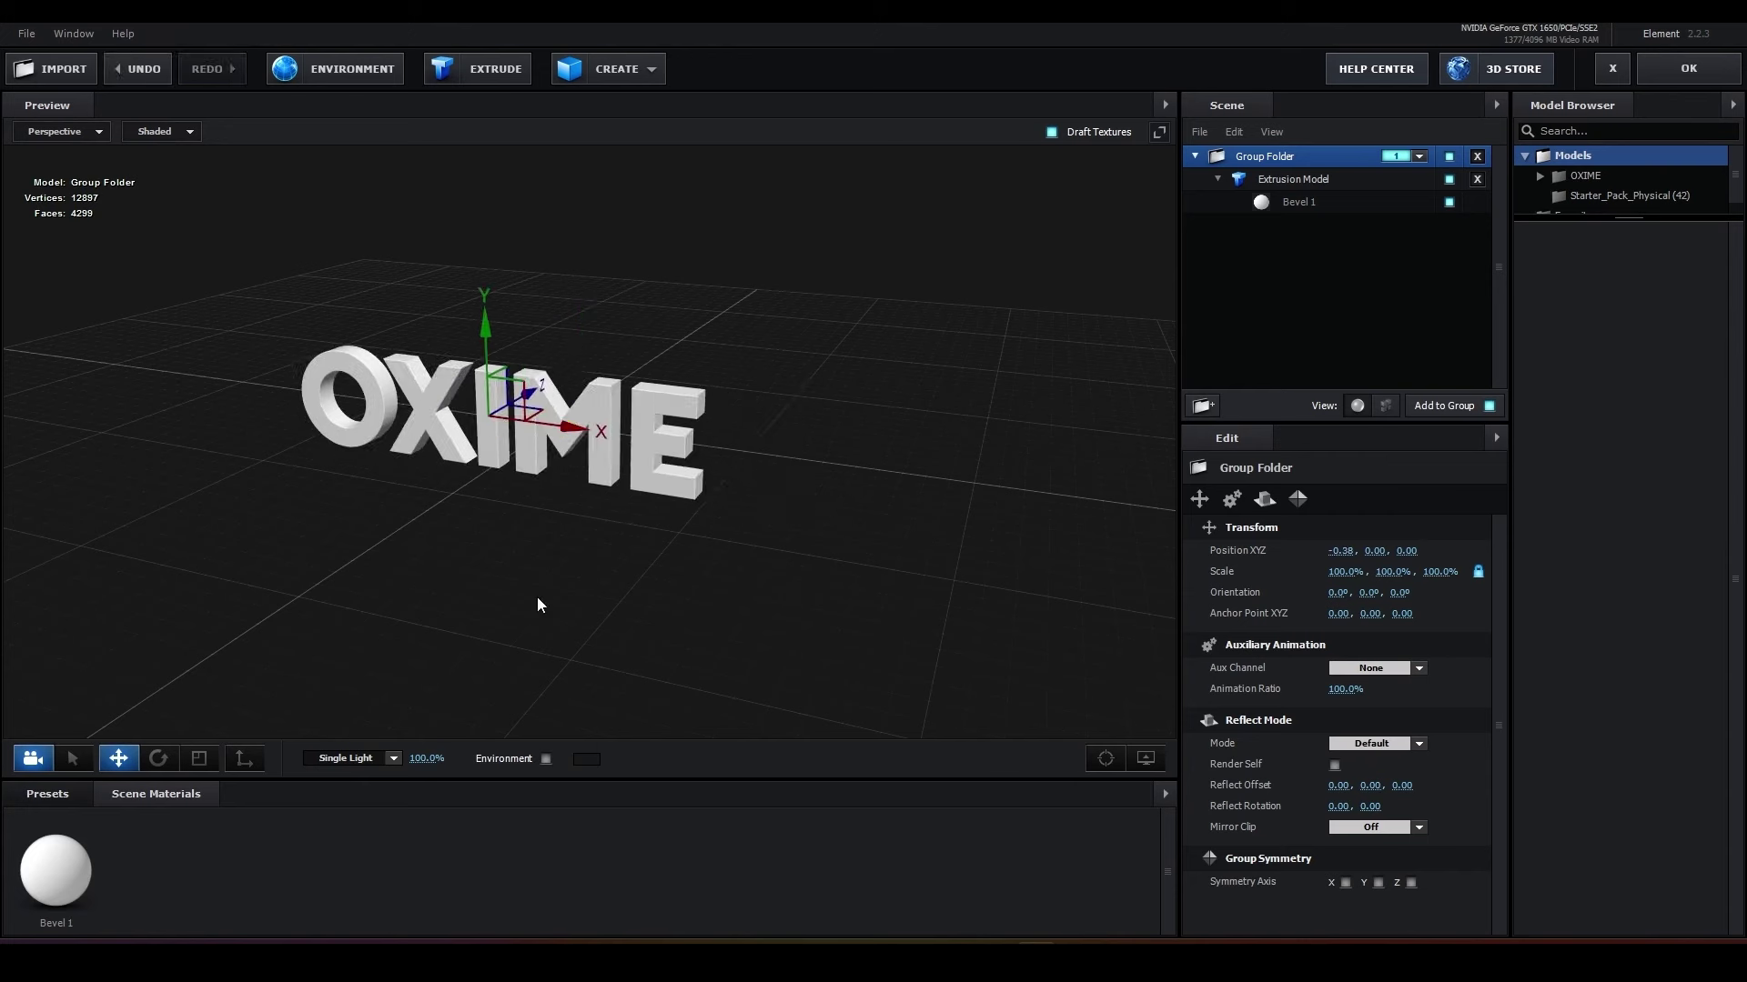
{"action": "key", "text": "ctrl+z"}
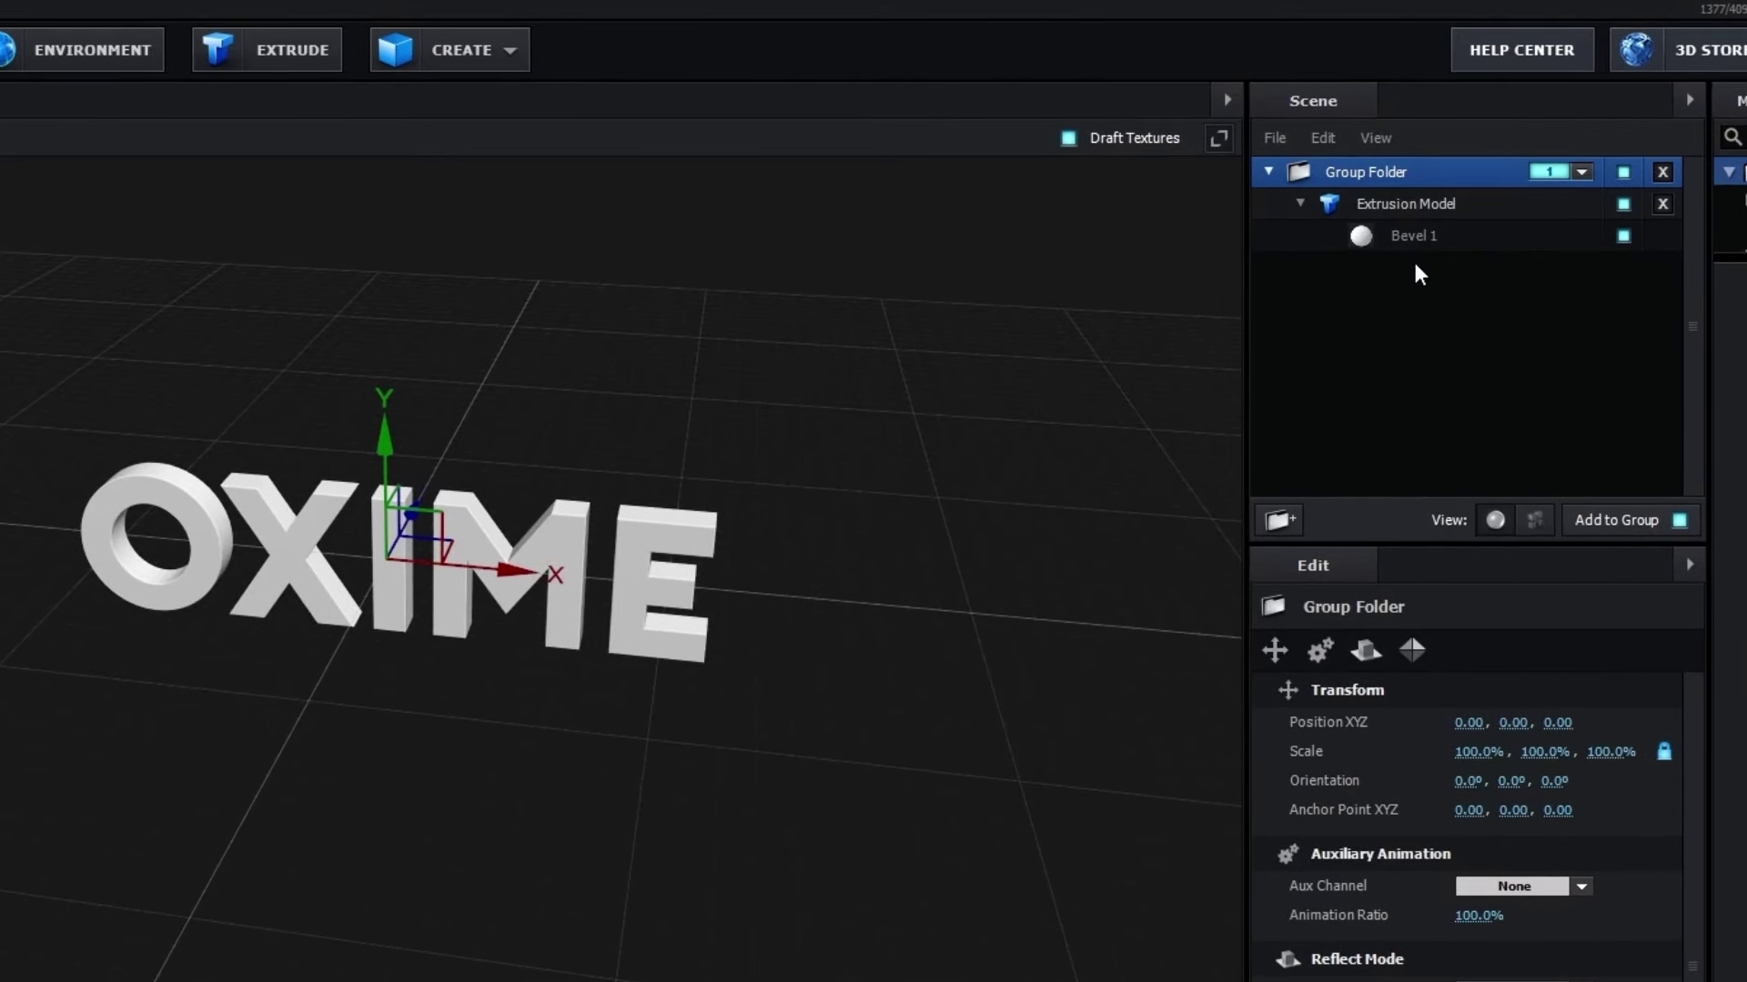
Step: Expand the group folder and browse the text model, custom paths and bevel material
{"action": "left_click", "coordinate": [1267, 172]}
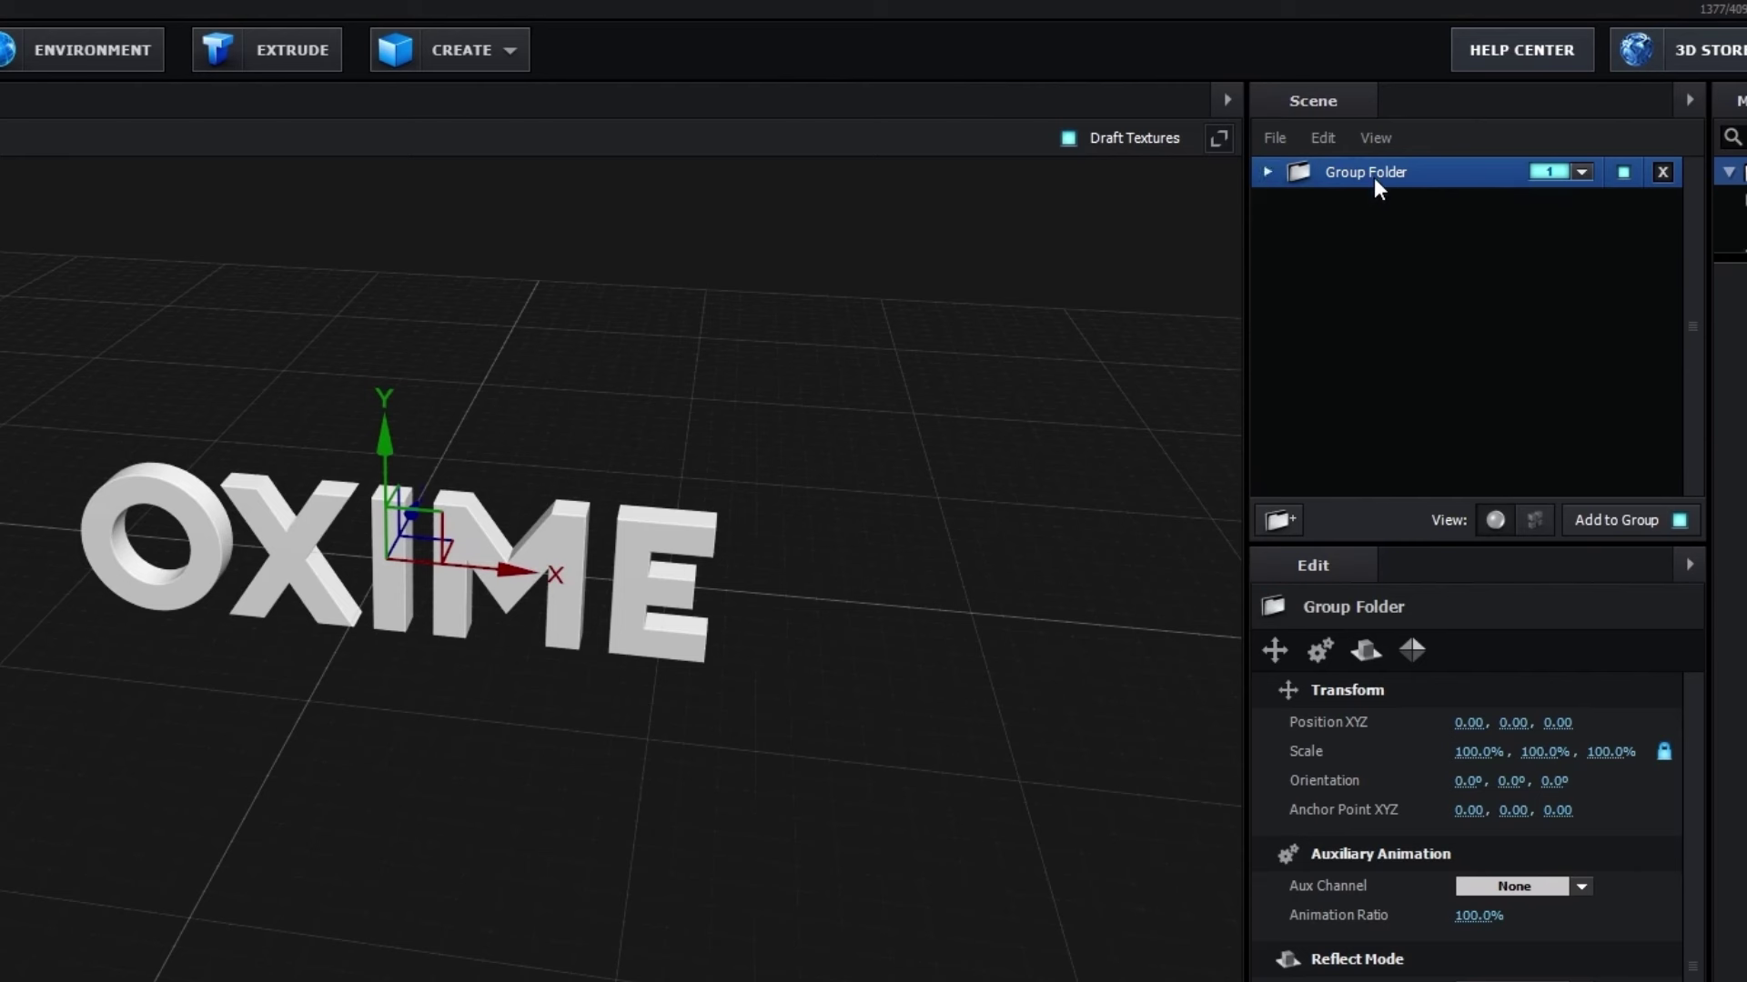
{"action": "double_click", "coordinate": [1324, 177]}
{"action": "left_click", "coordinate": [1345, 204]}
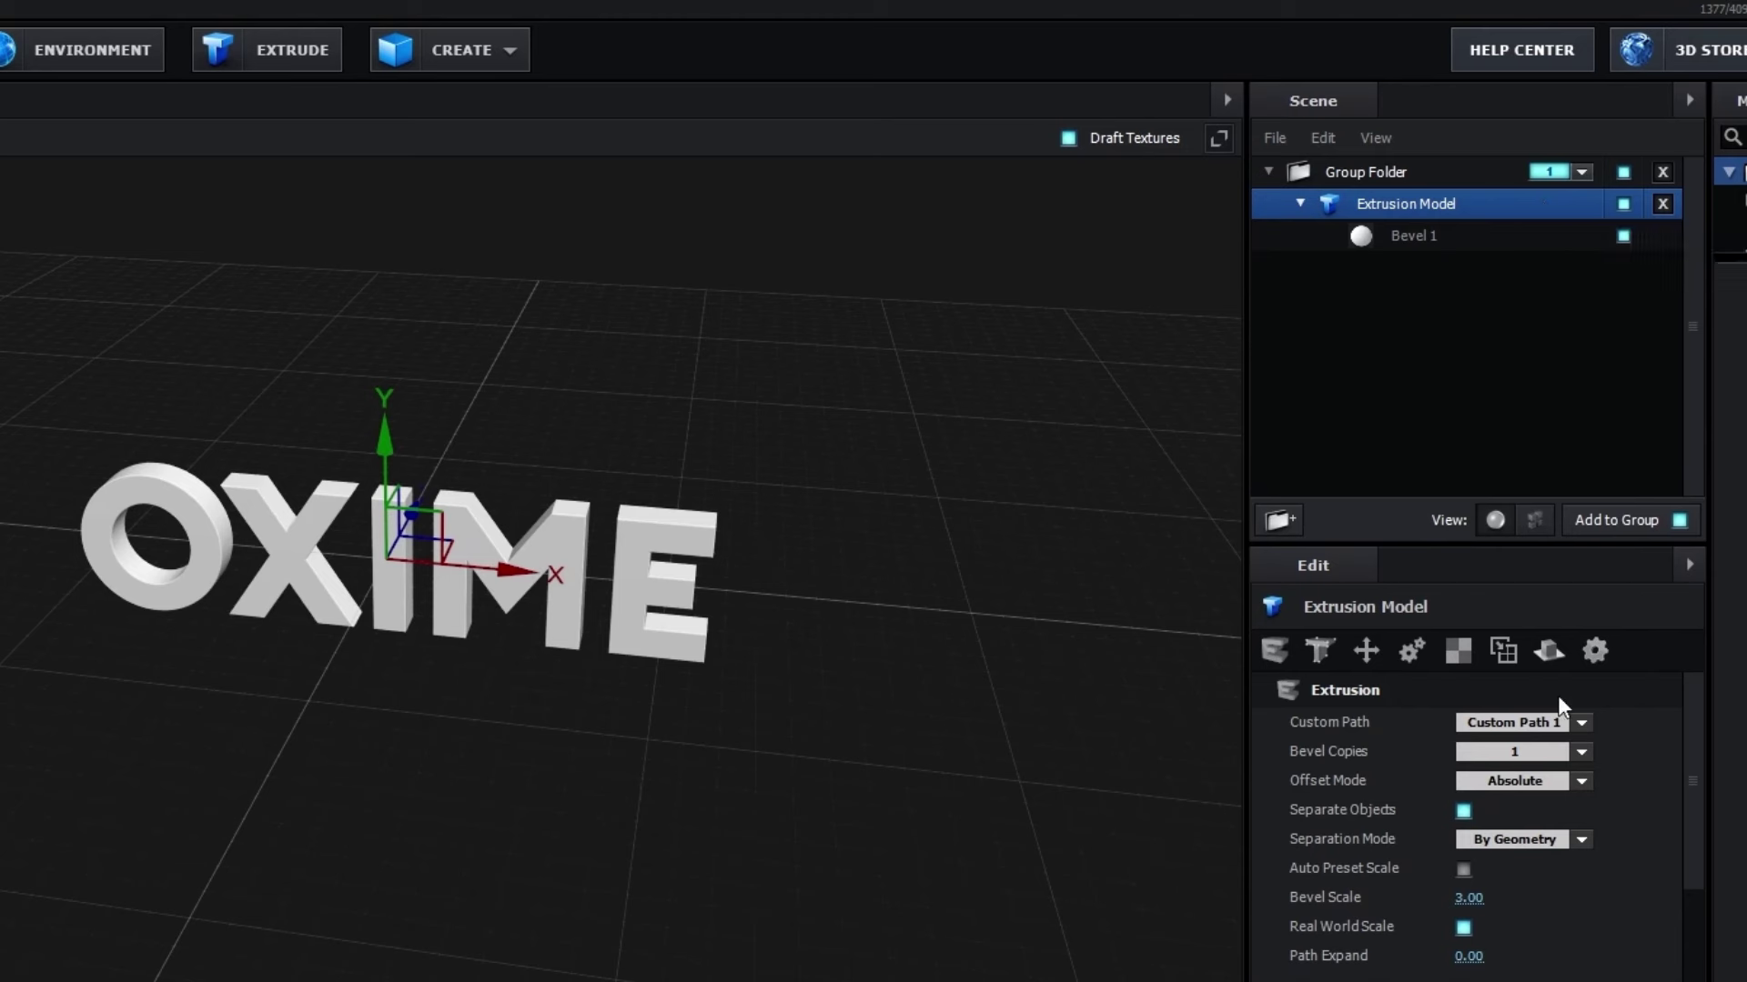
{"action": "left_click", "coordinate": [1525, 728]}
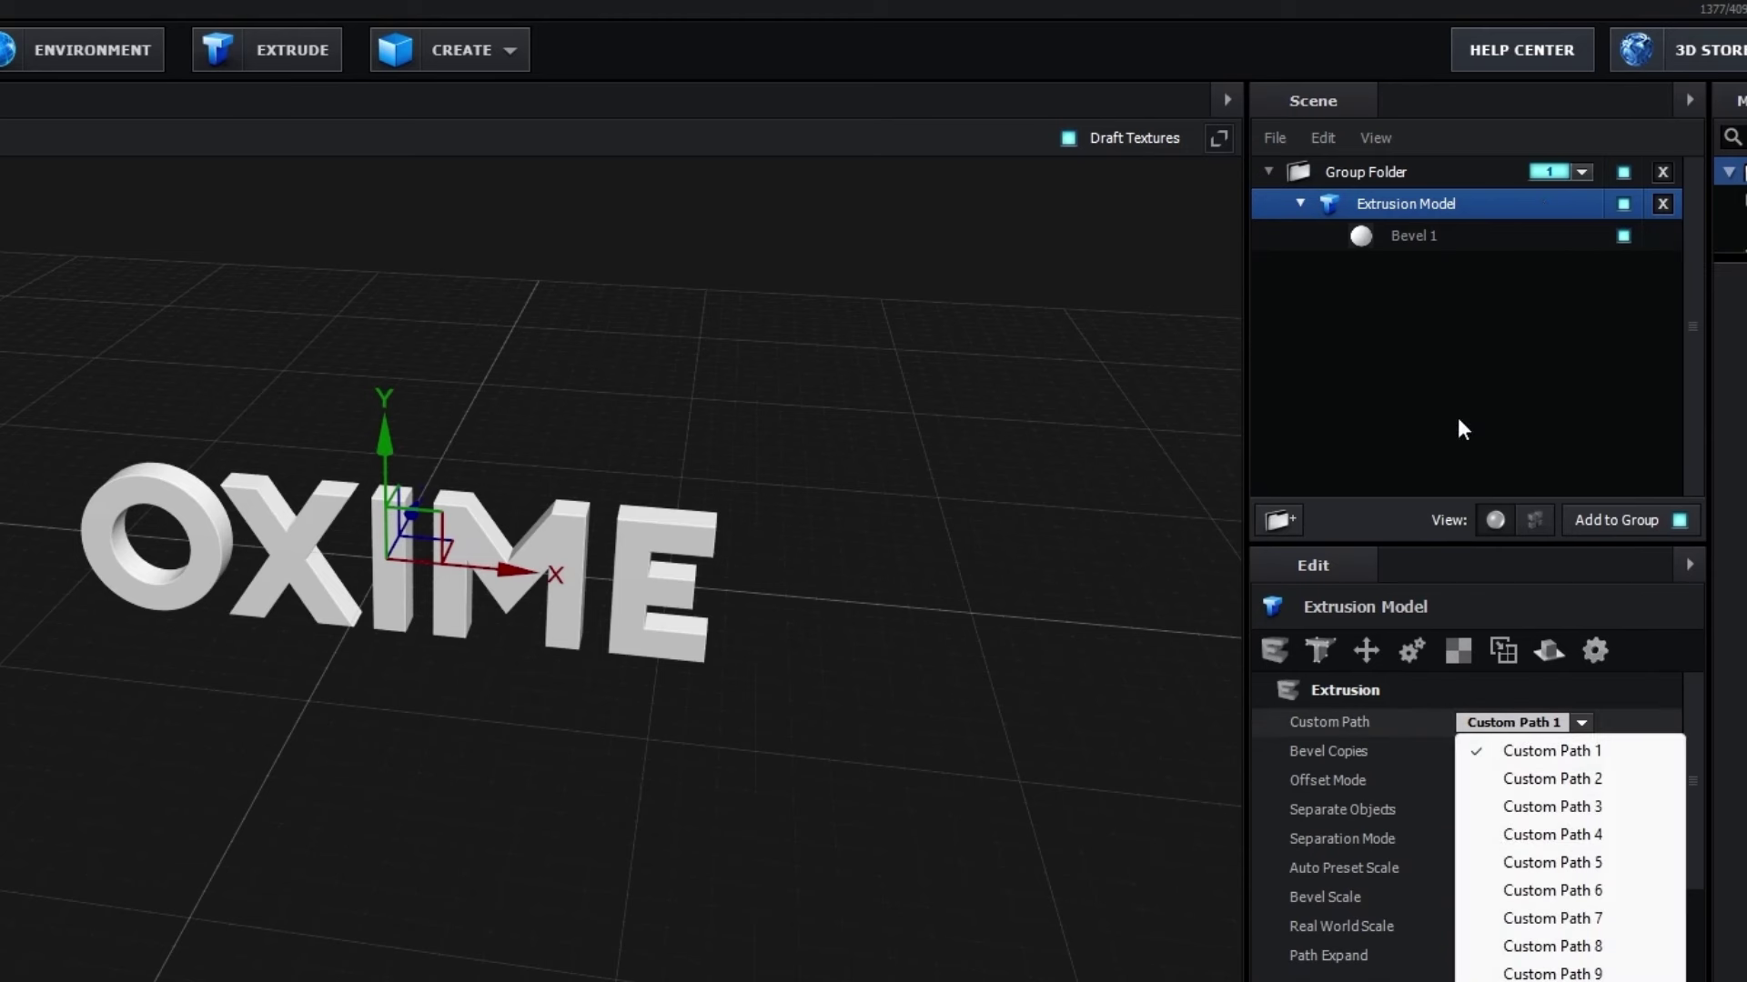
{"action": "left_click", "coordinate": [1423, 236]}
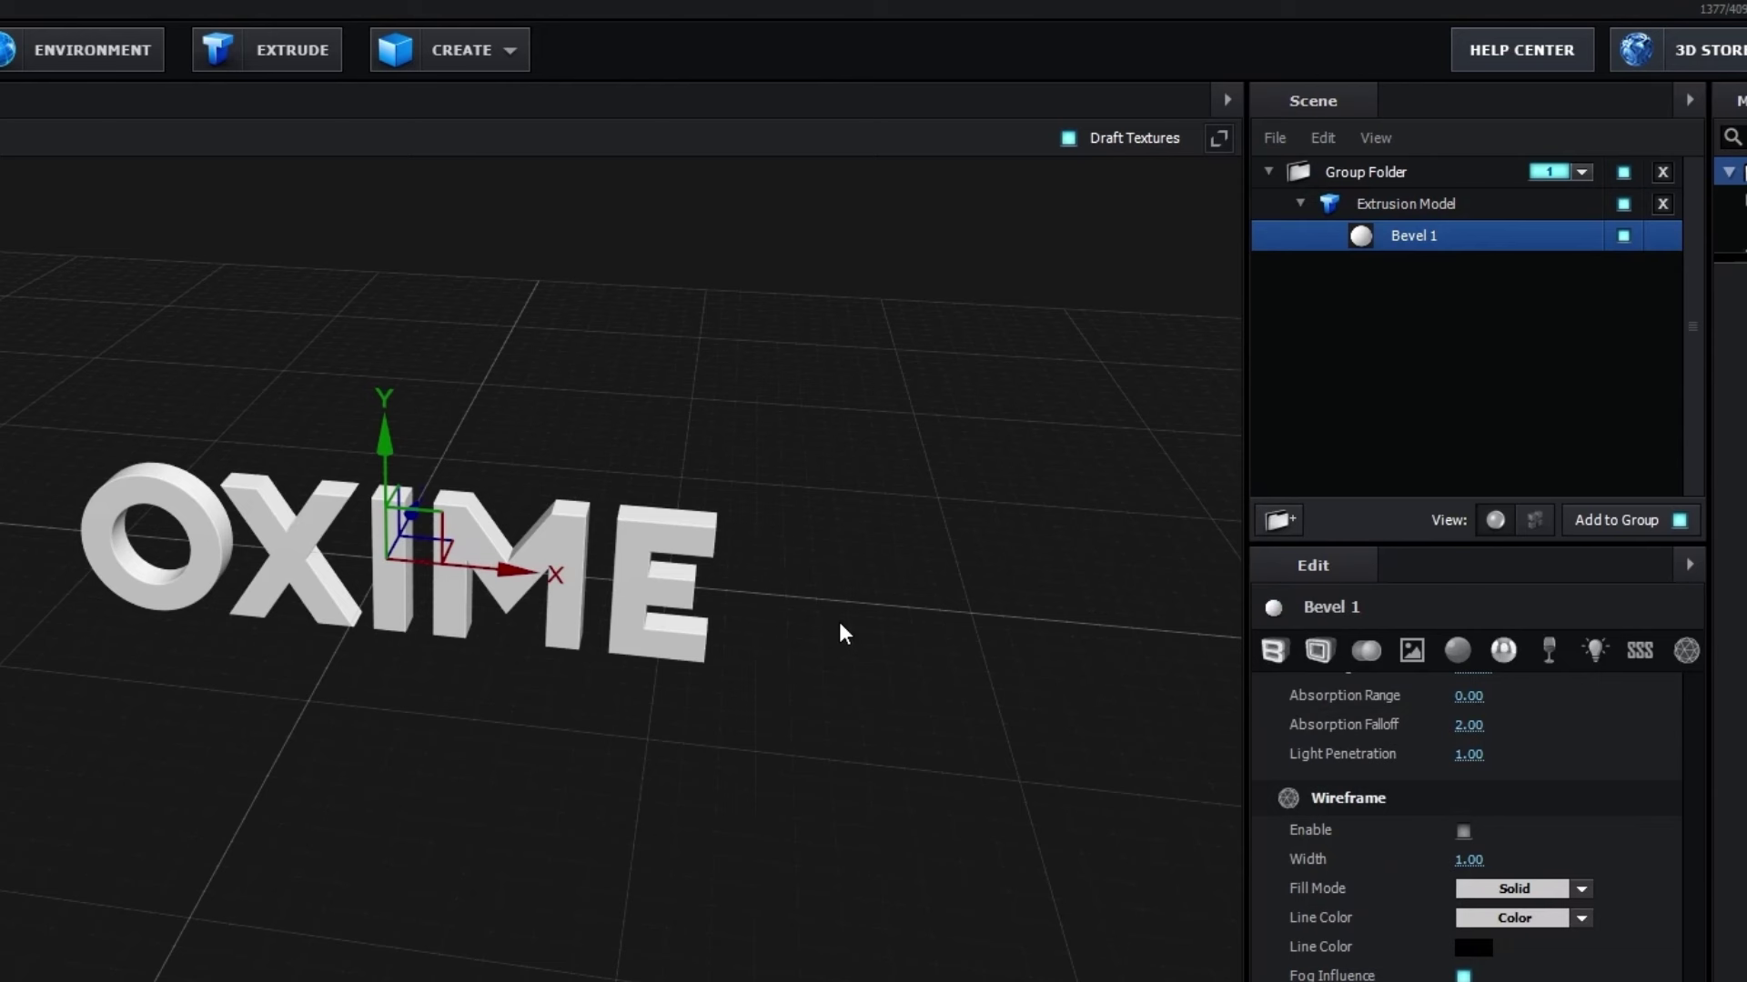
{"action": "left_click", "coordinate": [1406, 202]}
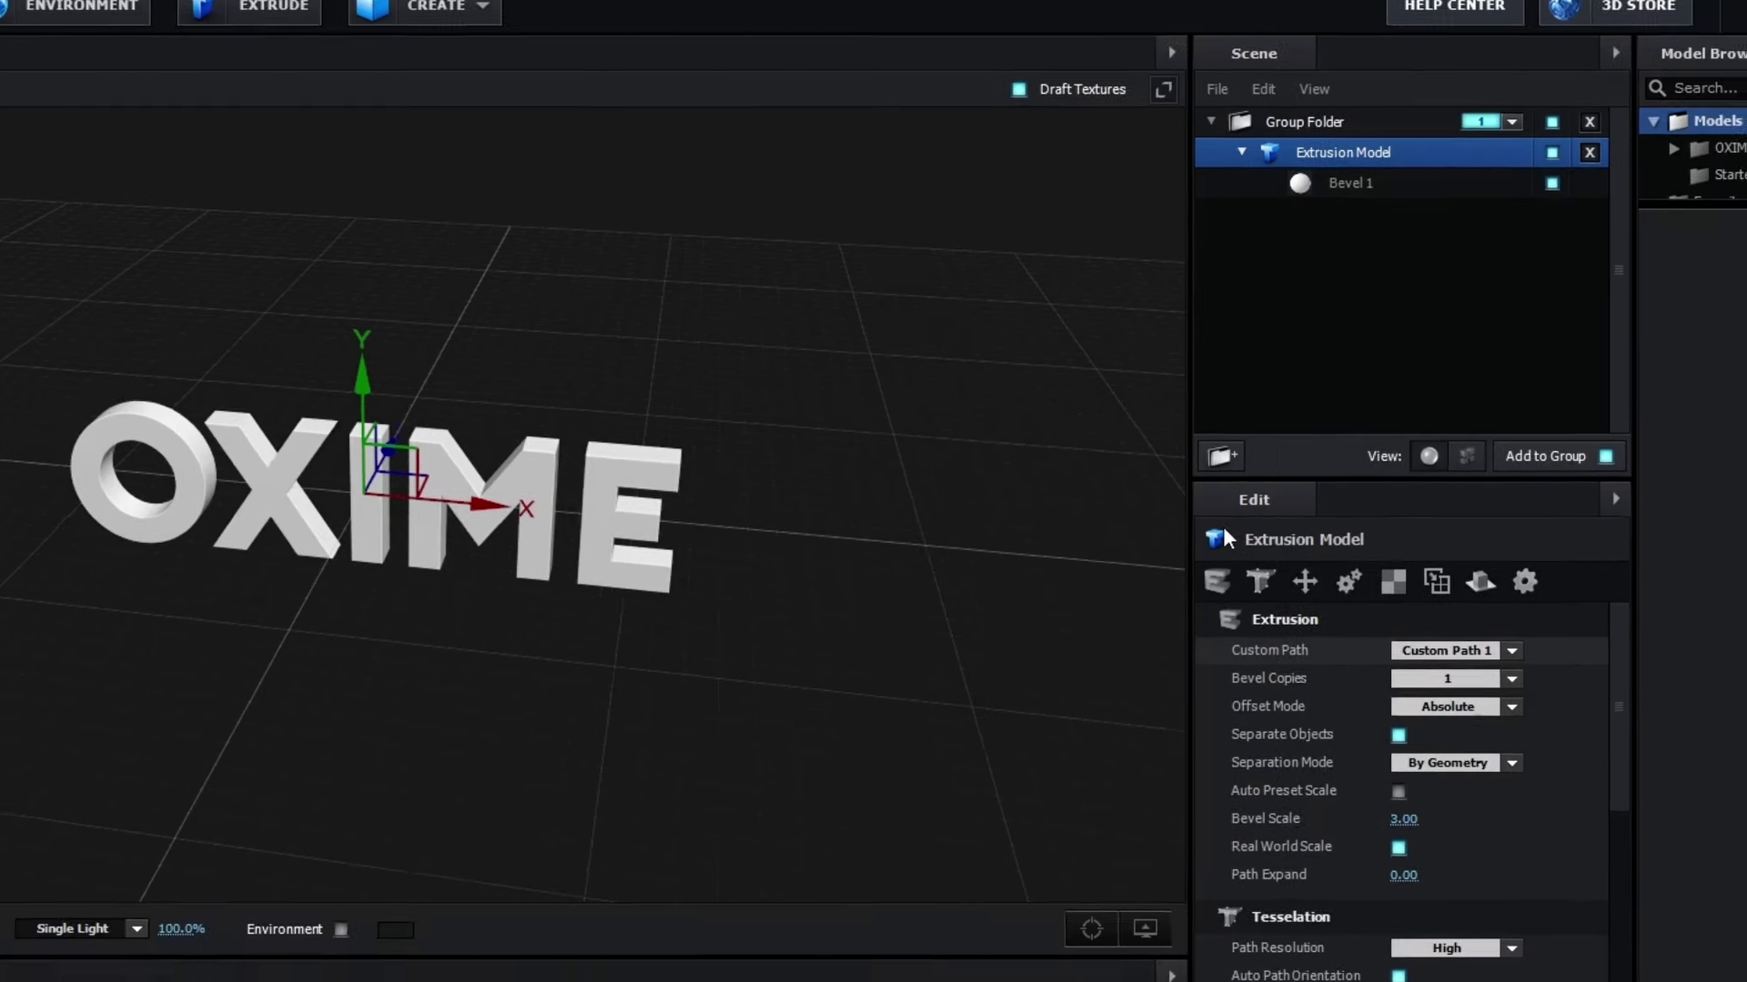
{"action": "left_click", "coordinate": [1313, 121]}
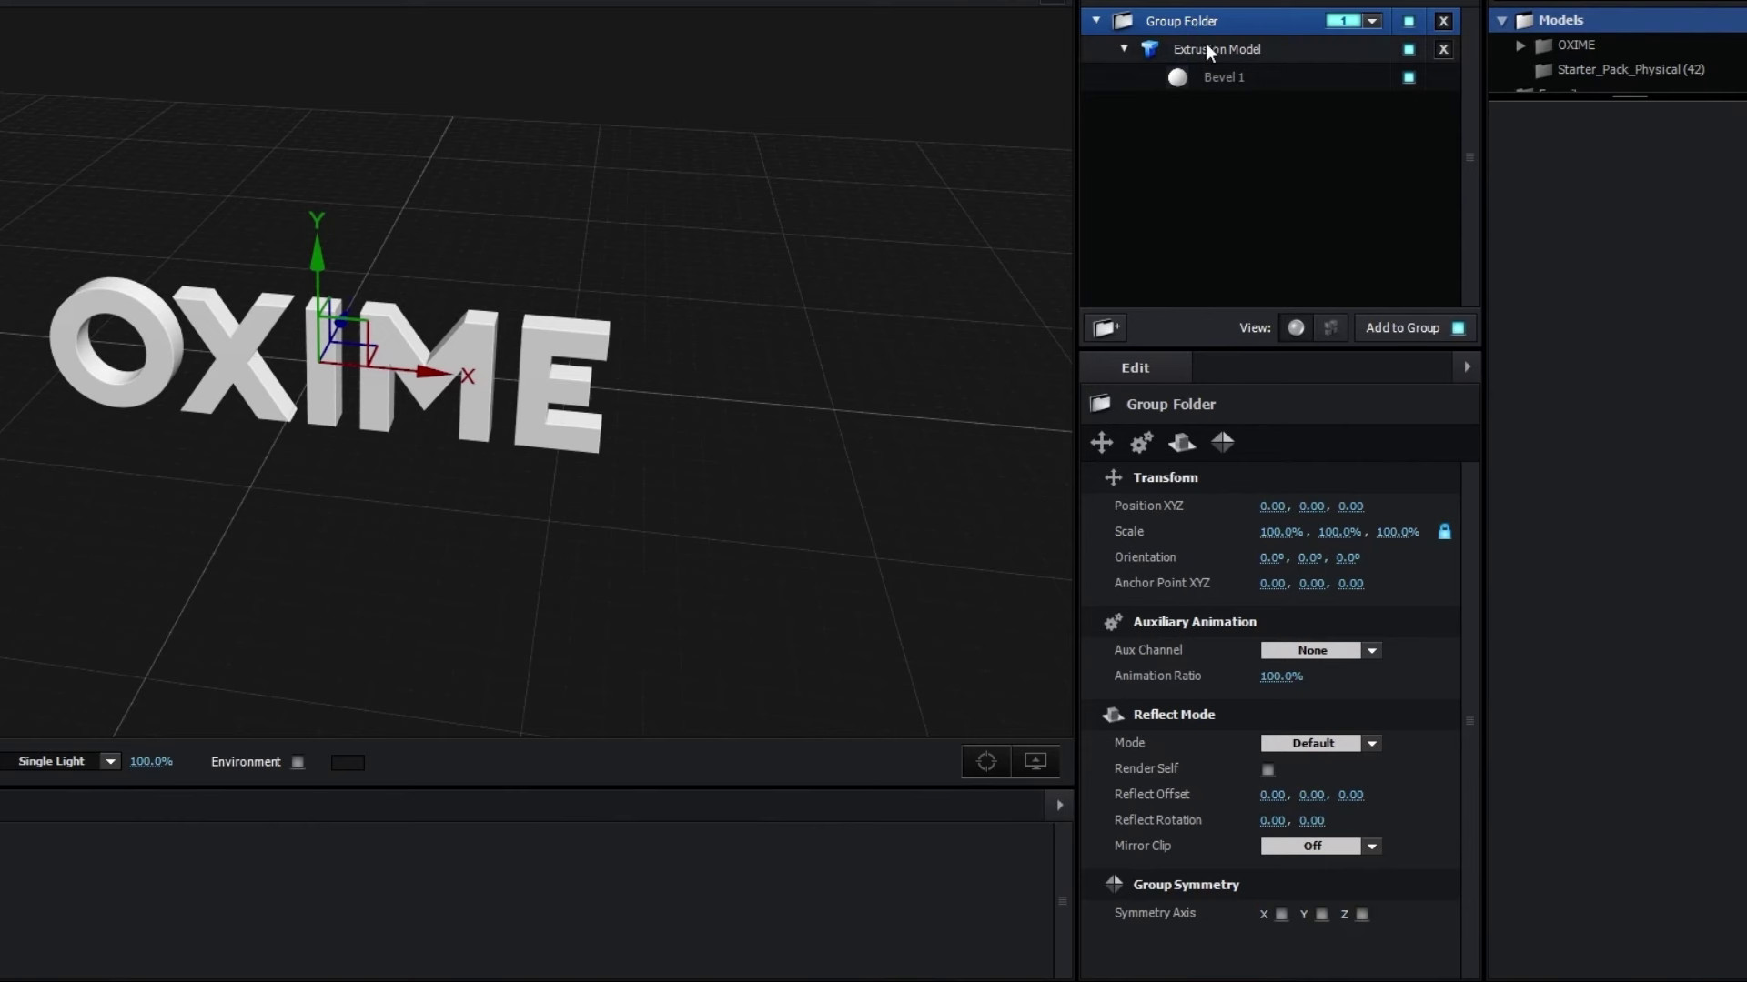
{"action": "left_click", "coordinate": [1206, 49]}
{"action": "left_click", "coordinate": [1214, 76]}
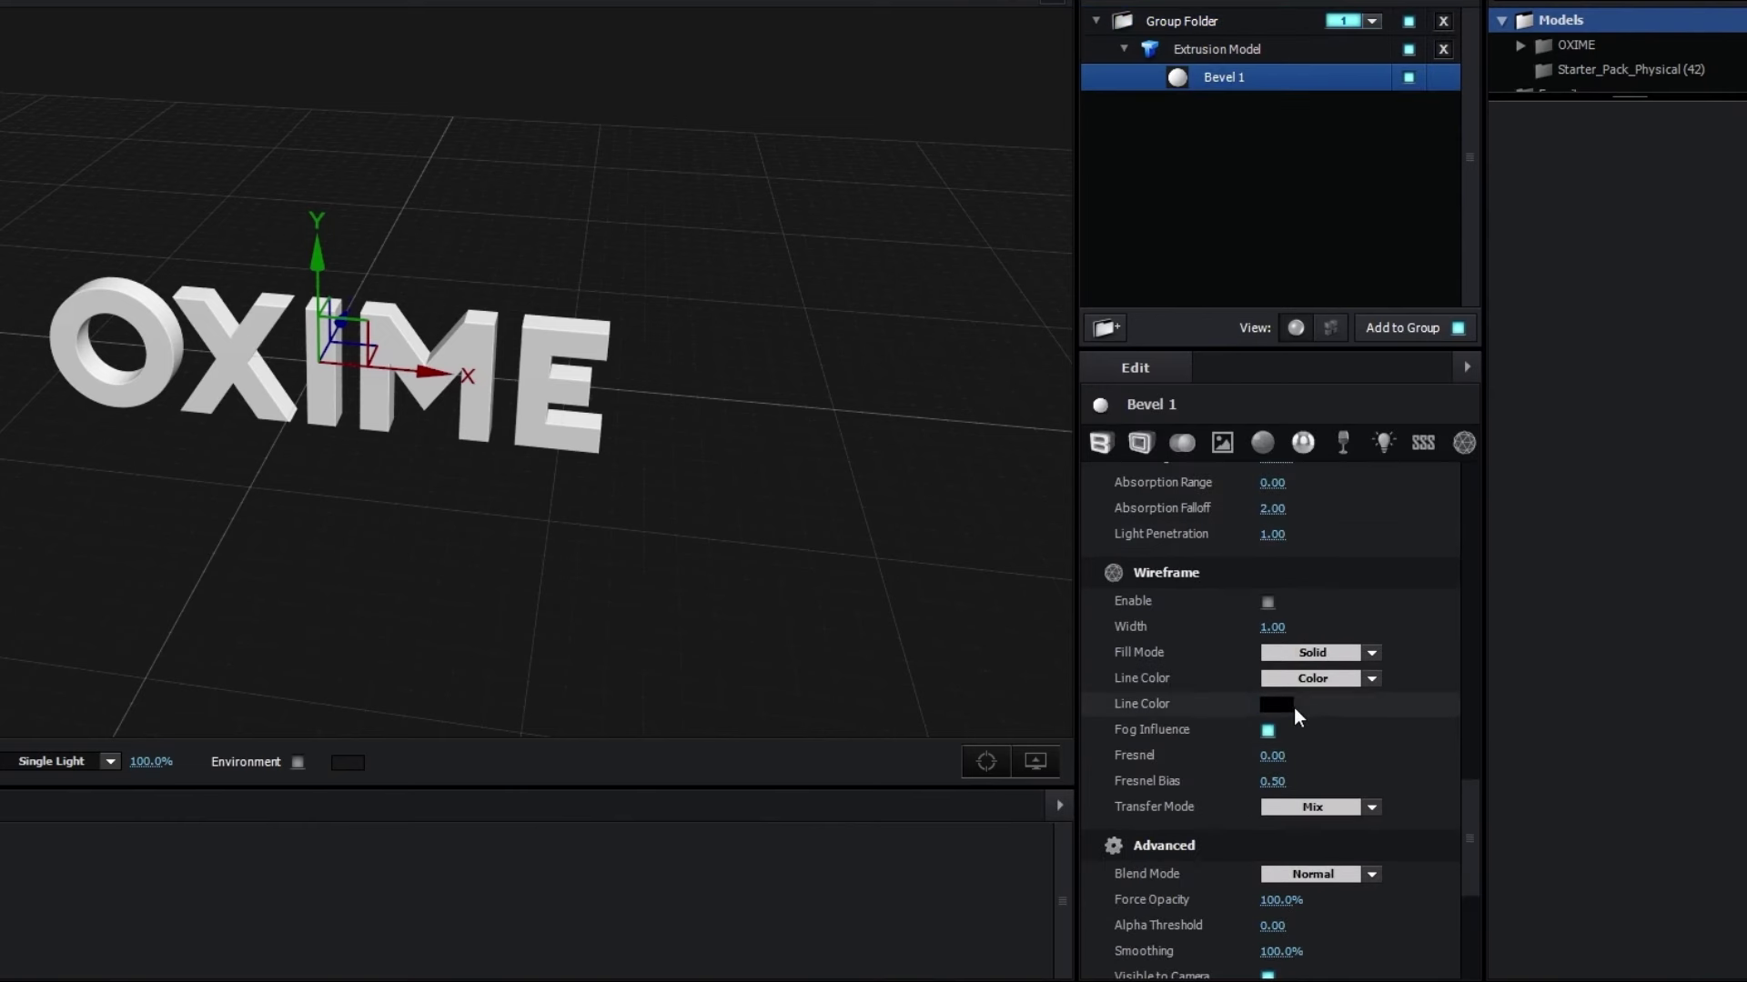
{"action": "scroll", "coordinate": [1295, 713], "scroll_direction": "down", "scroll_amount": 1}
{"action": "scroll", "coordinate": [1292, 710], "scroll_direction": "down", "scroll_amount": 5}
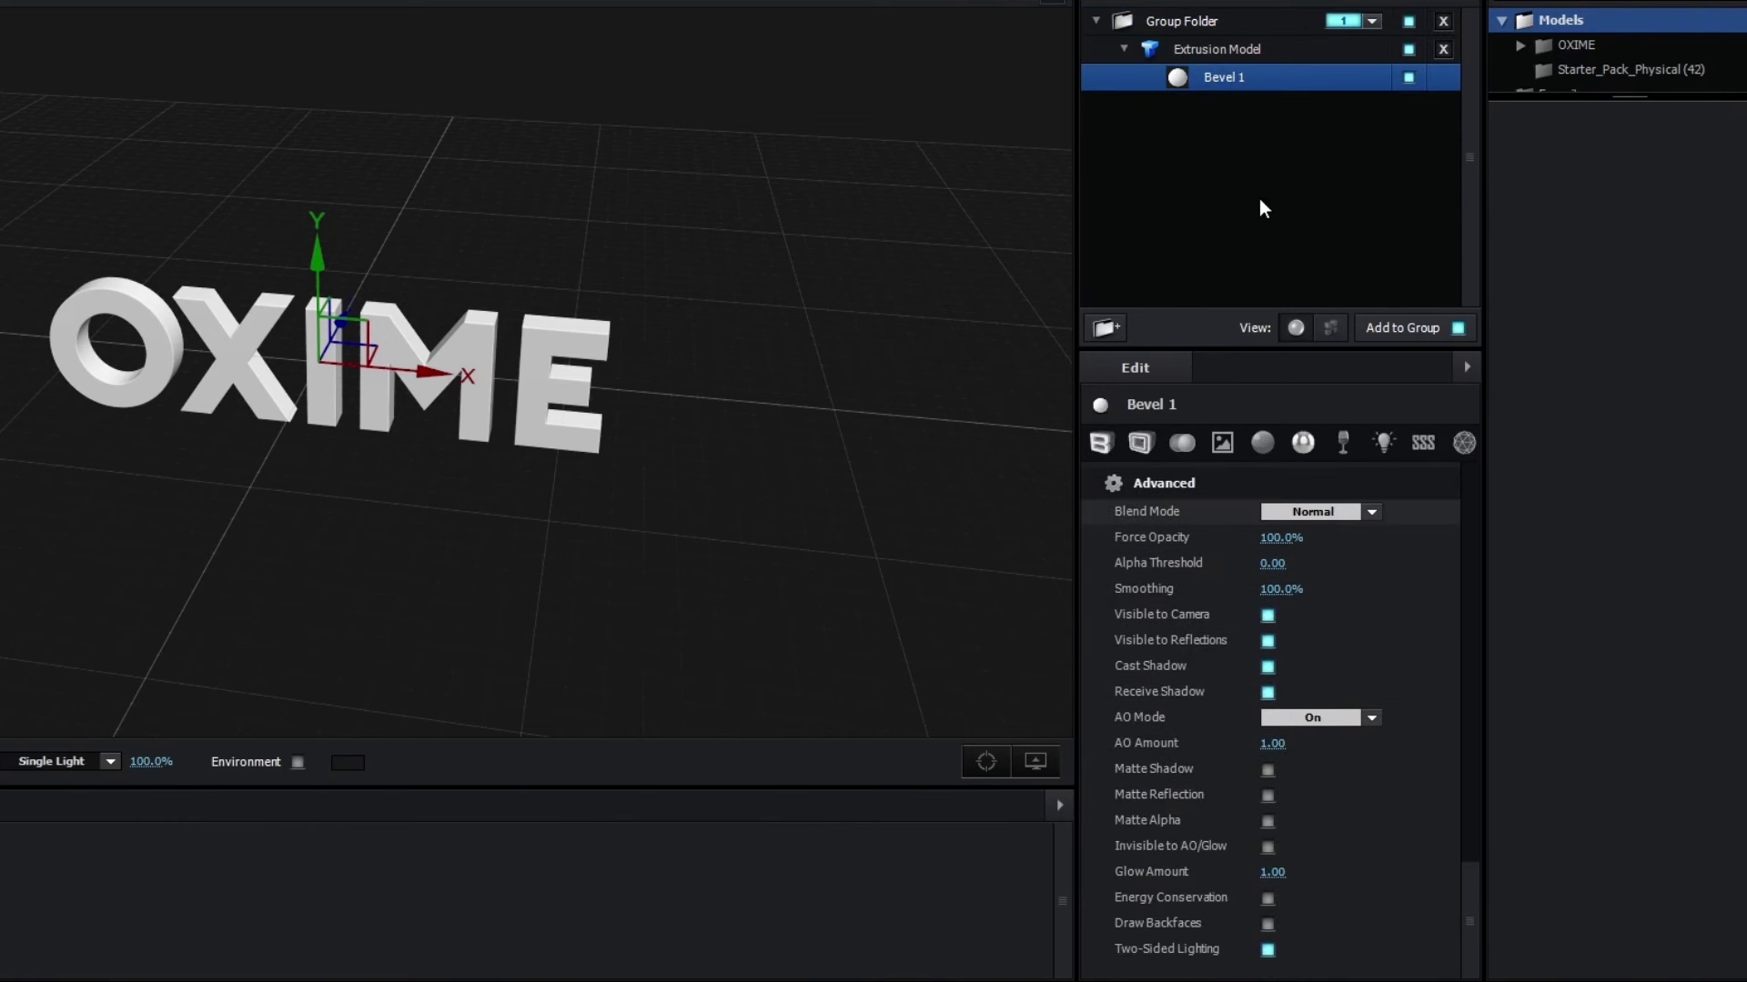
Step: Select Bevel 1 and scroll to its Bevel settings: Extrude 1.00, Size 0.50, Depth 1.00
{"action": "left_click", "coordinate": [1206, 25]}
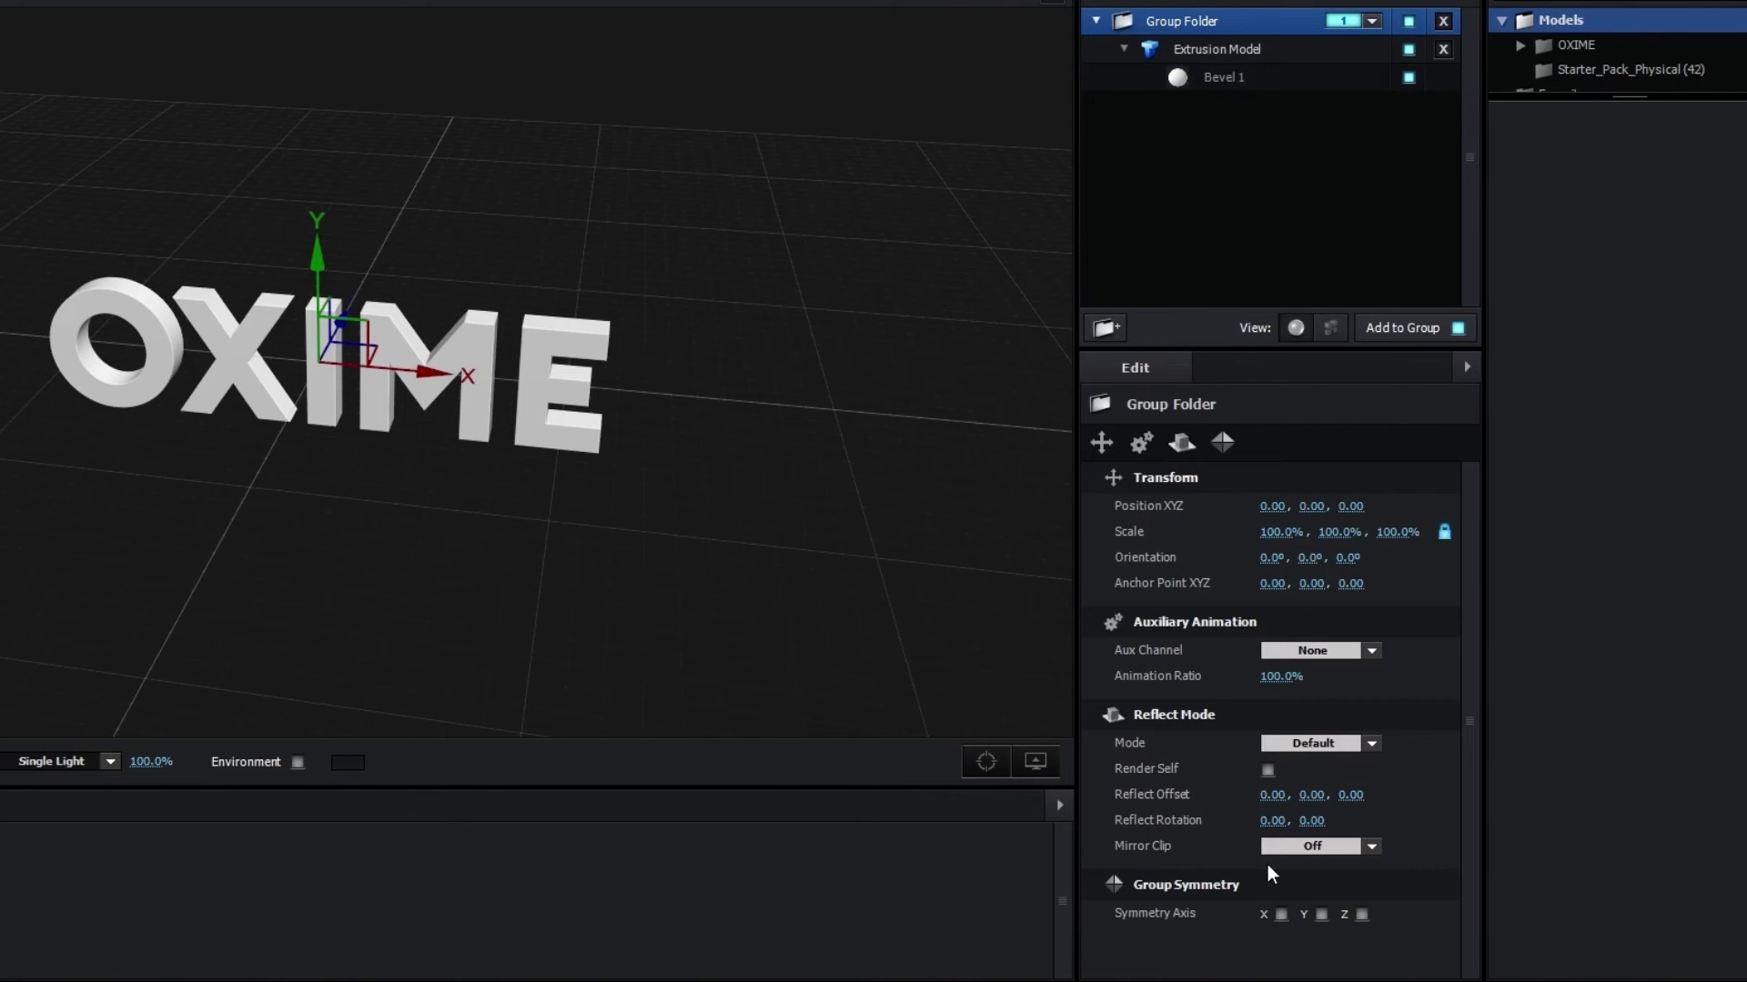
{"action": "left_click", "coordinate": [1247, 50]}
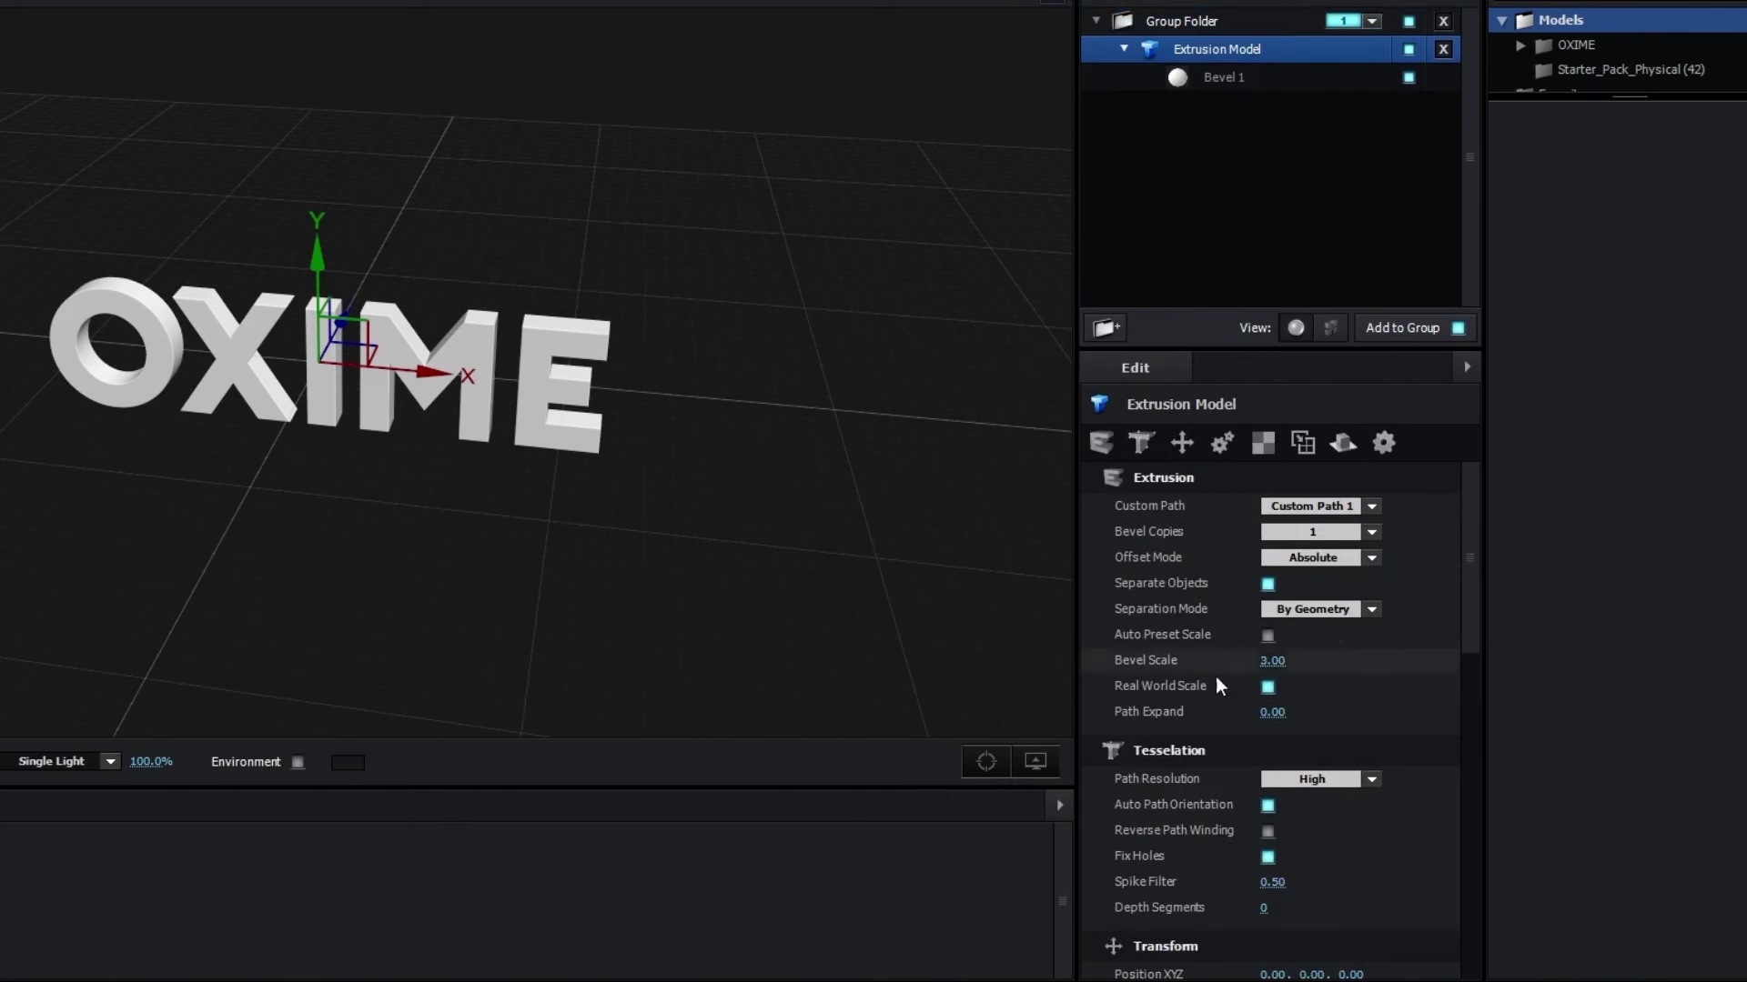
{"action": "scroll", "coordinate": [1232, 799], "scroll_direction": "down", "scroll_amount": 3}
{"action": "scroll", "coordinate": [1232, 800], "scroll_direction": "down", "scroll_amount": 2}
{"action": "left_click", "coordinate": [1223, 77]}
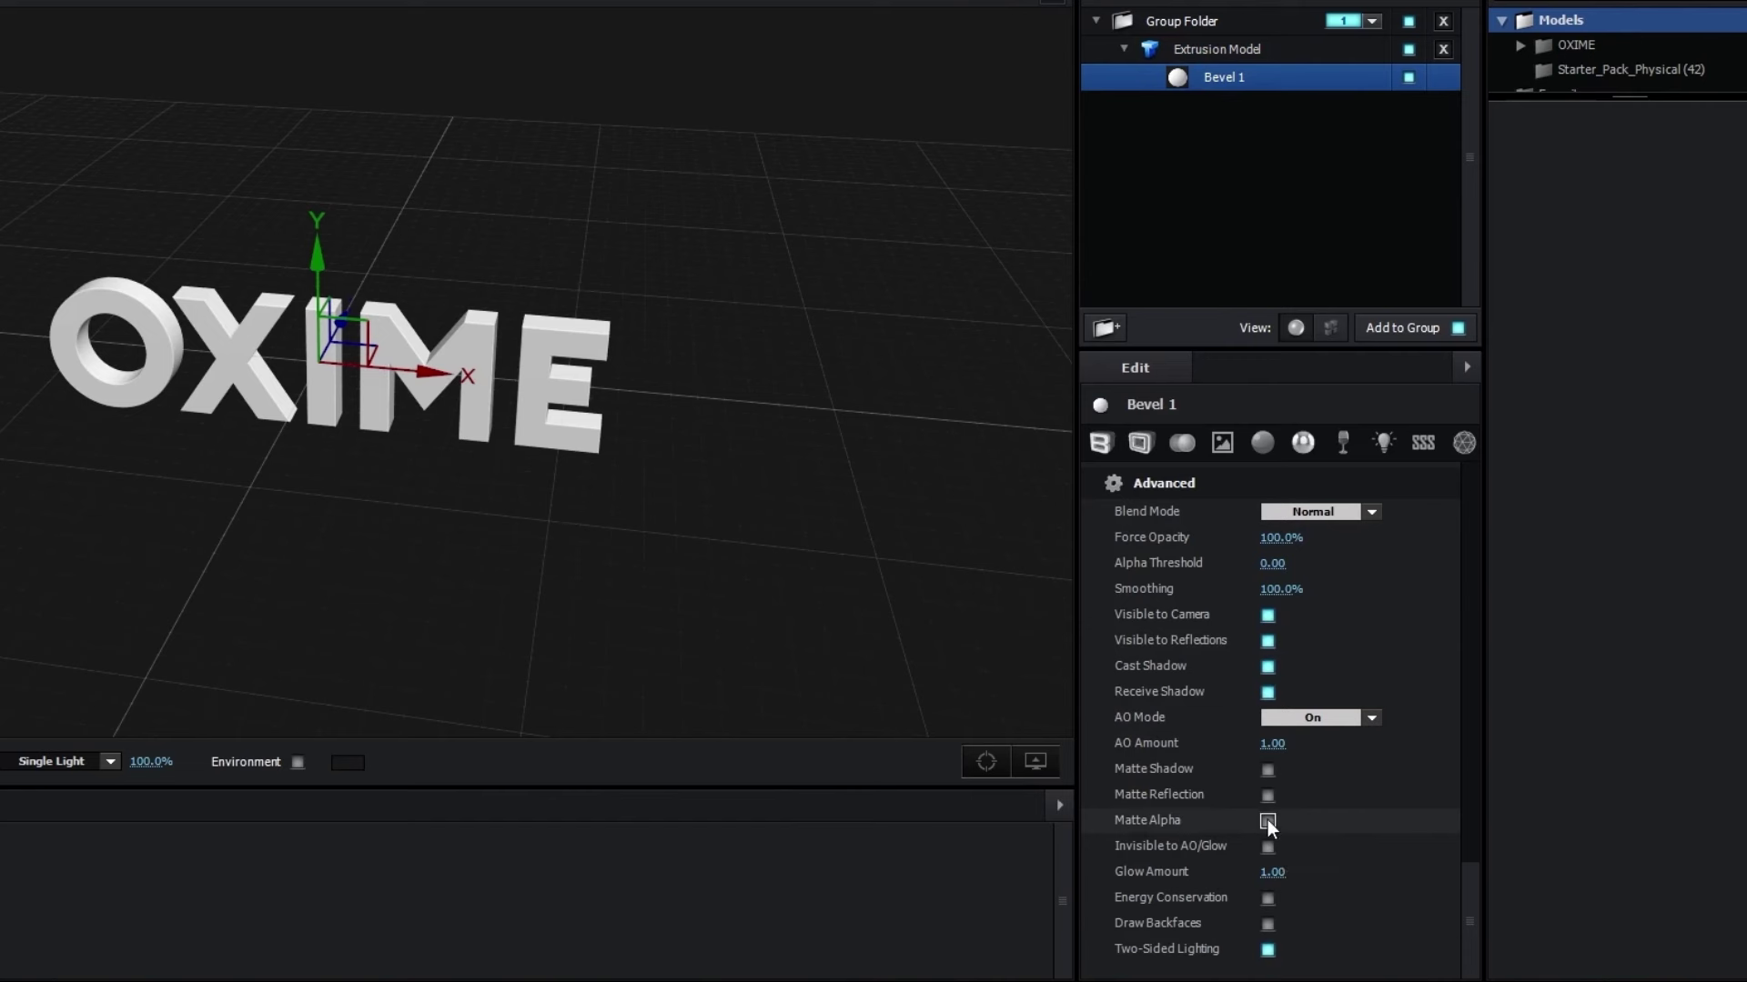
{"action": "scroll", "coordinate": [1267, 828], "scroll_direction": "up", "scroll_amount": 2}
{"action": "scroll", "coordinate": [1269, 828], "scroll_direction": "up", "scroll_amount": 5}
{"action": "scroll", "coordinate": [1271, 830], "scroll_direction": "up", "scroll_amount": 5}
{"action": "scroll", "coordinate": [1271, 828], "scroll_direction": "up", "scroll_amount": 5}
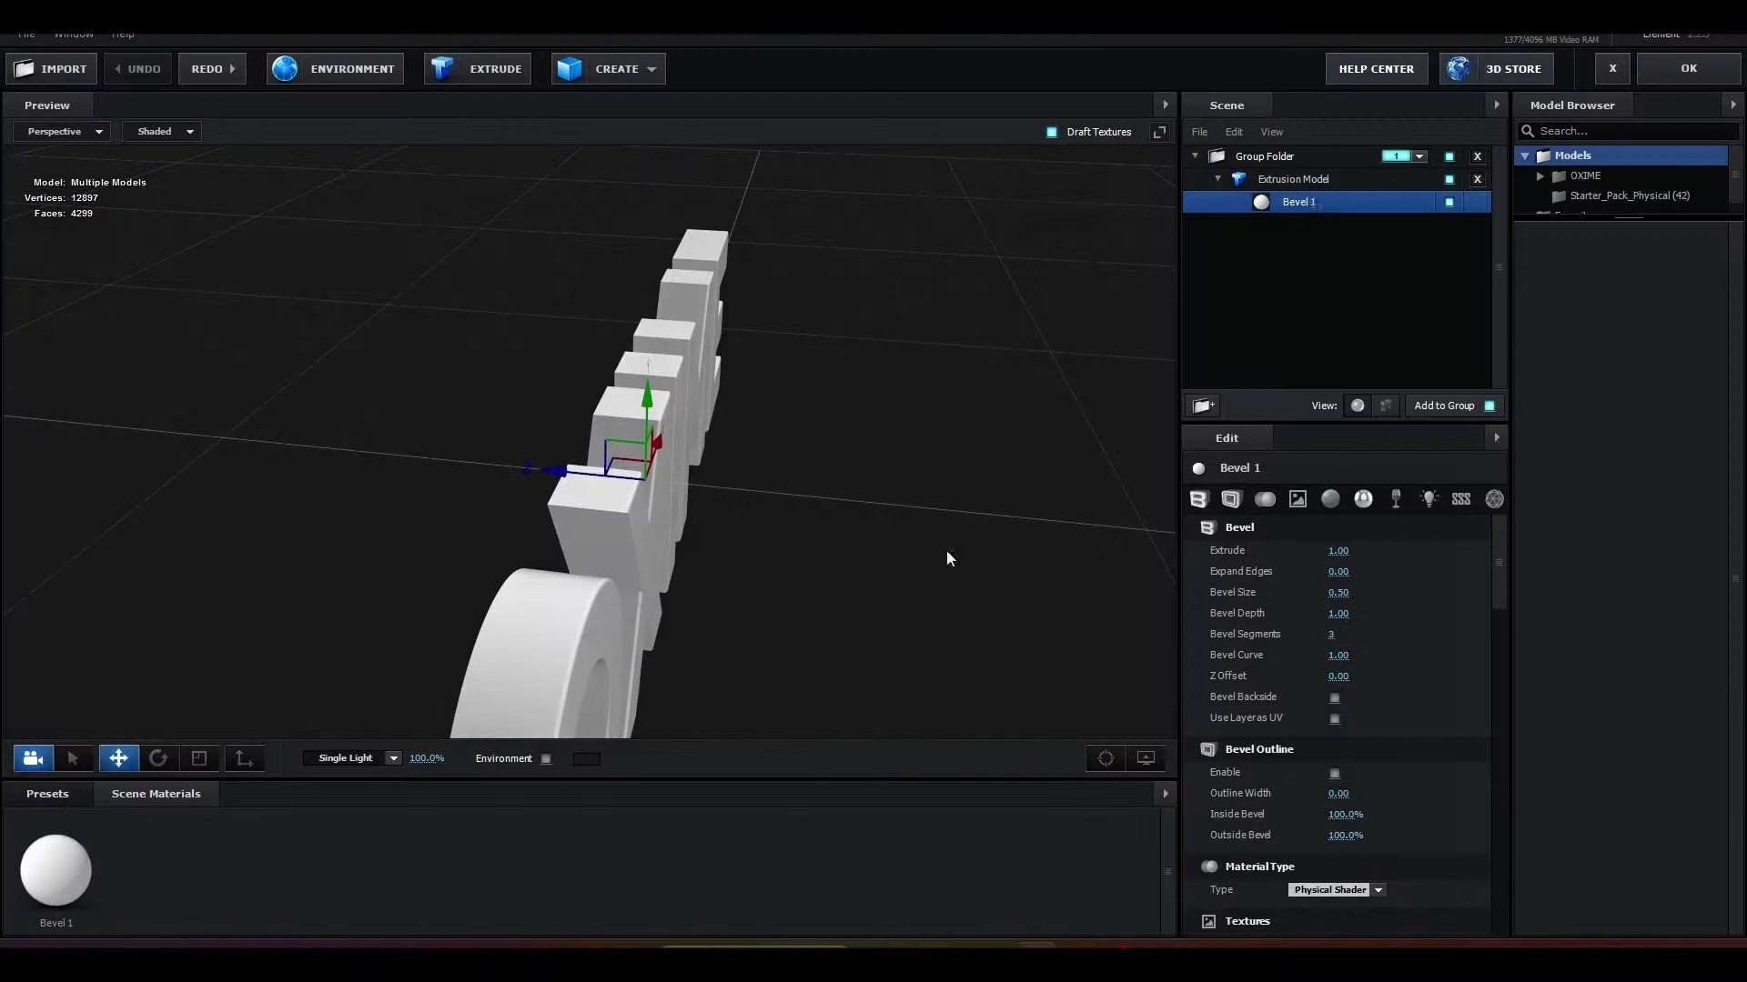
Step: Select the Extrusion Model and scroll to its Extrusion settings
{"action": "left_click", "coordinate": [1310, 181]}
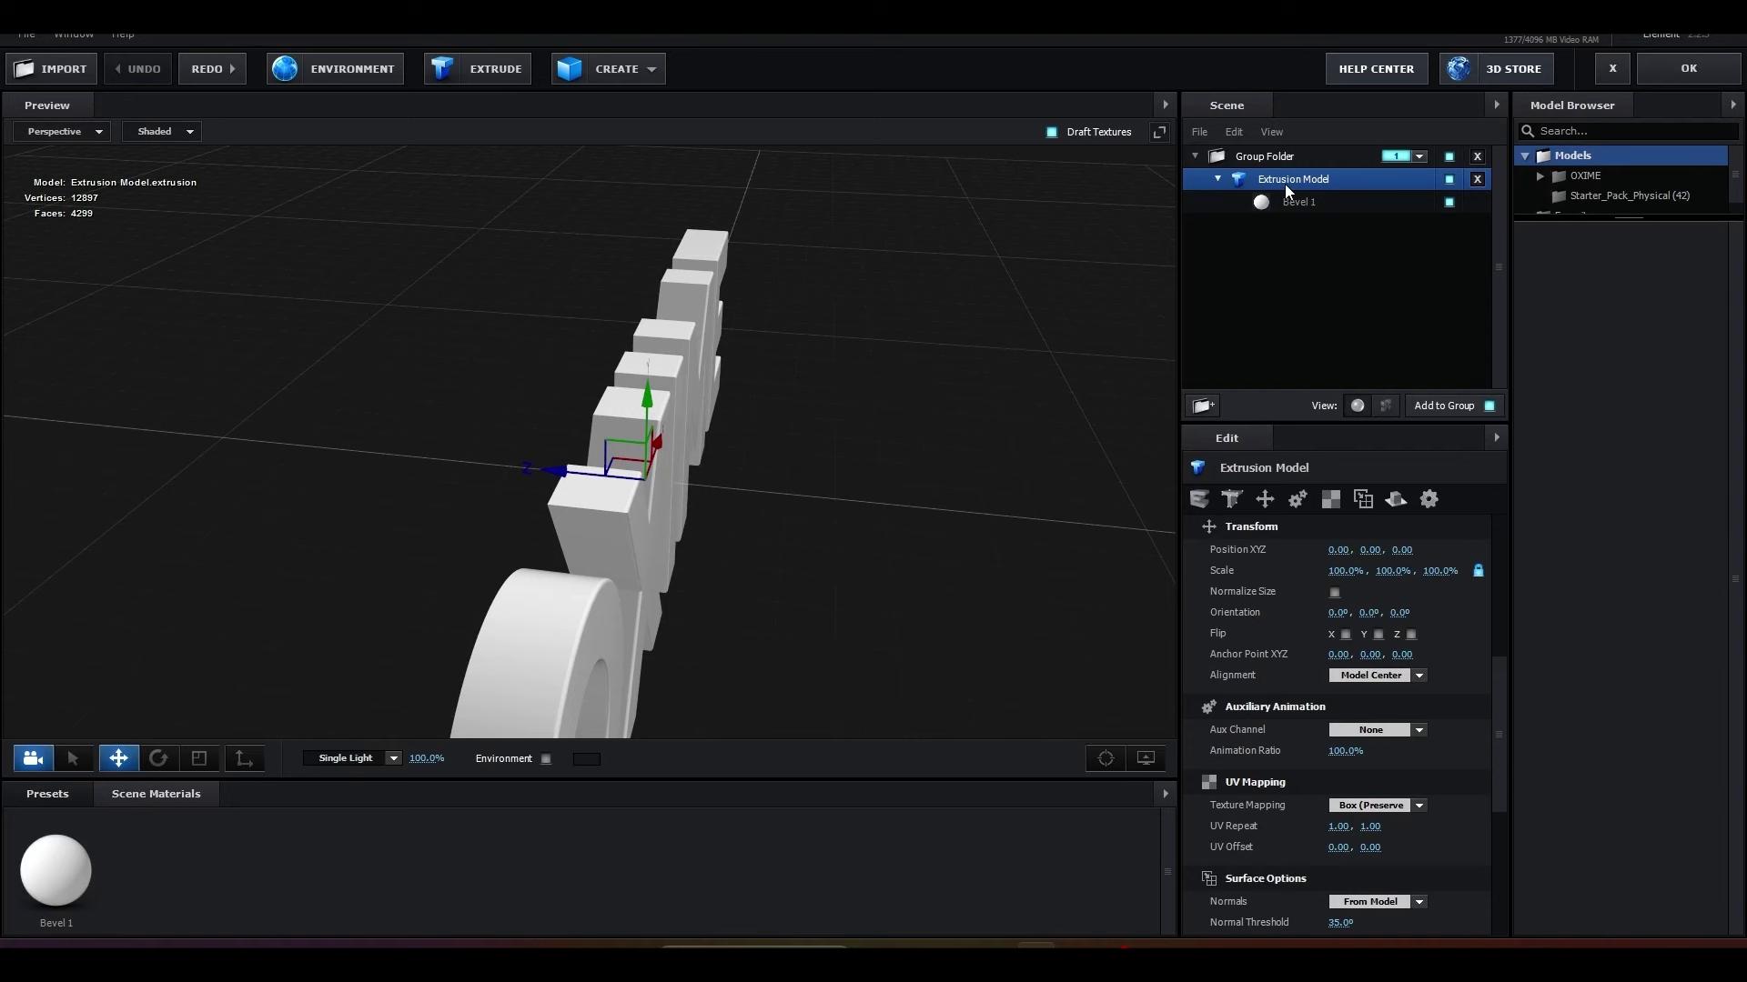
{"action": "mouse_move", "coordinate": [1046, 346]}
{"action": "left_mouse_down"}
{"action": "mouse_move", "coordinate": [931, 426]}
{"action": "mouse_move", "coordinate": [1046, 364]}
{"action": "left_mouse_up"}
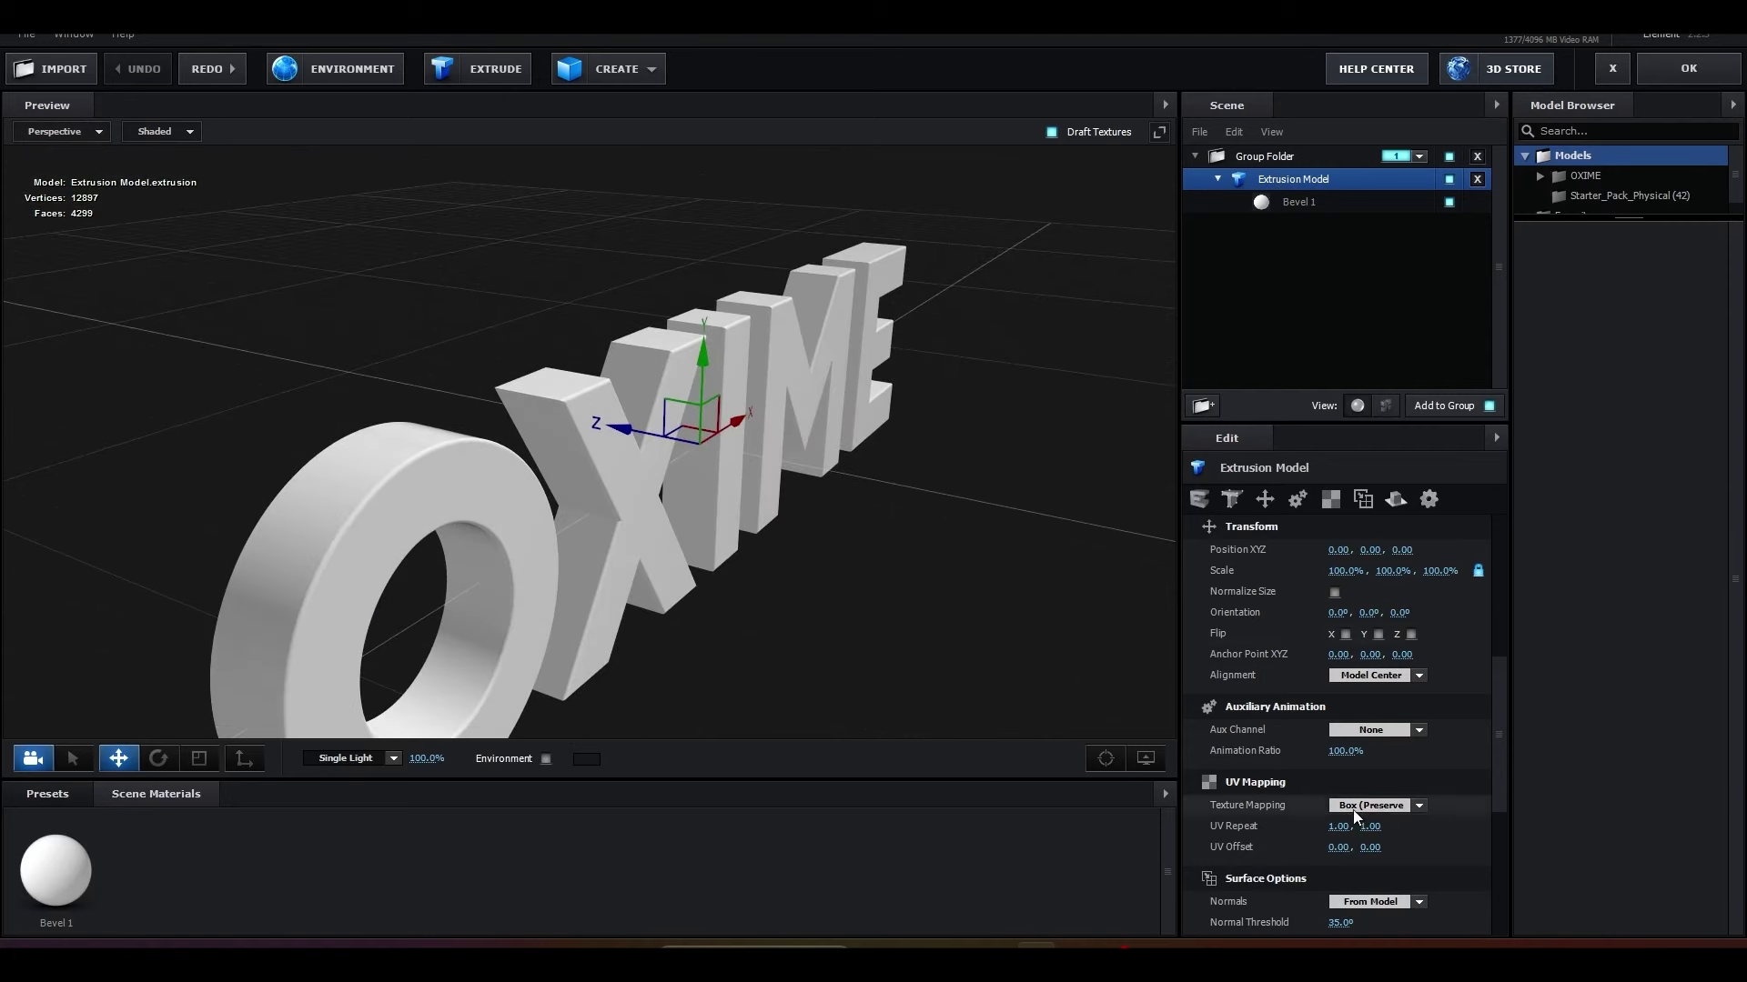
{"action": "scroll", "coordinate": [1319, 710], "scroll_direction": "down", "scroll_amount": 4}
{"action": "scroll", "coordinate": [1390, 744], "scroll_direction": "down", "scroll_amount": 2}
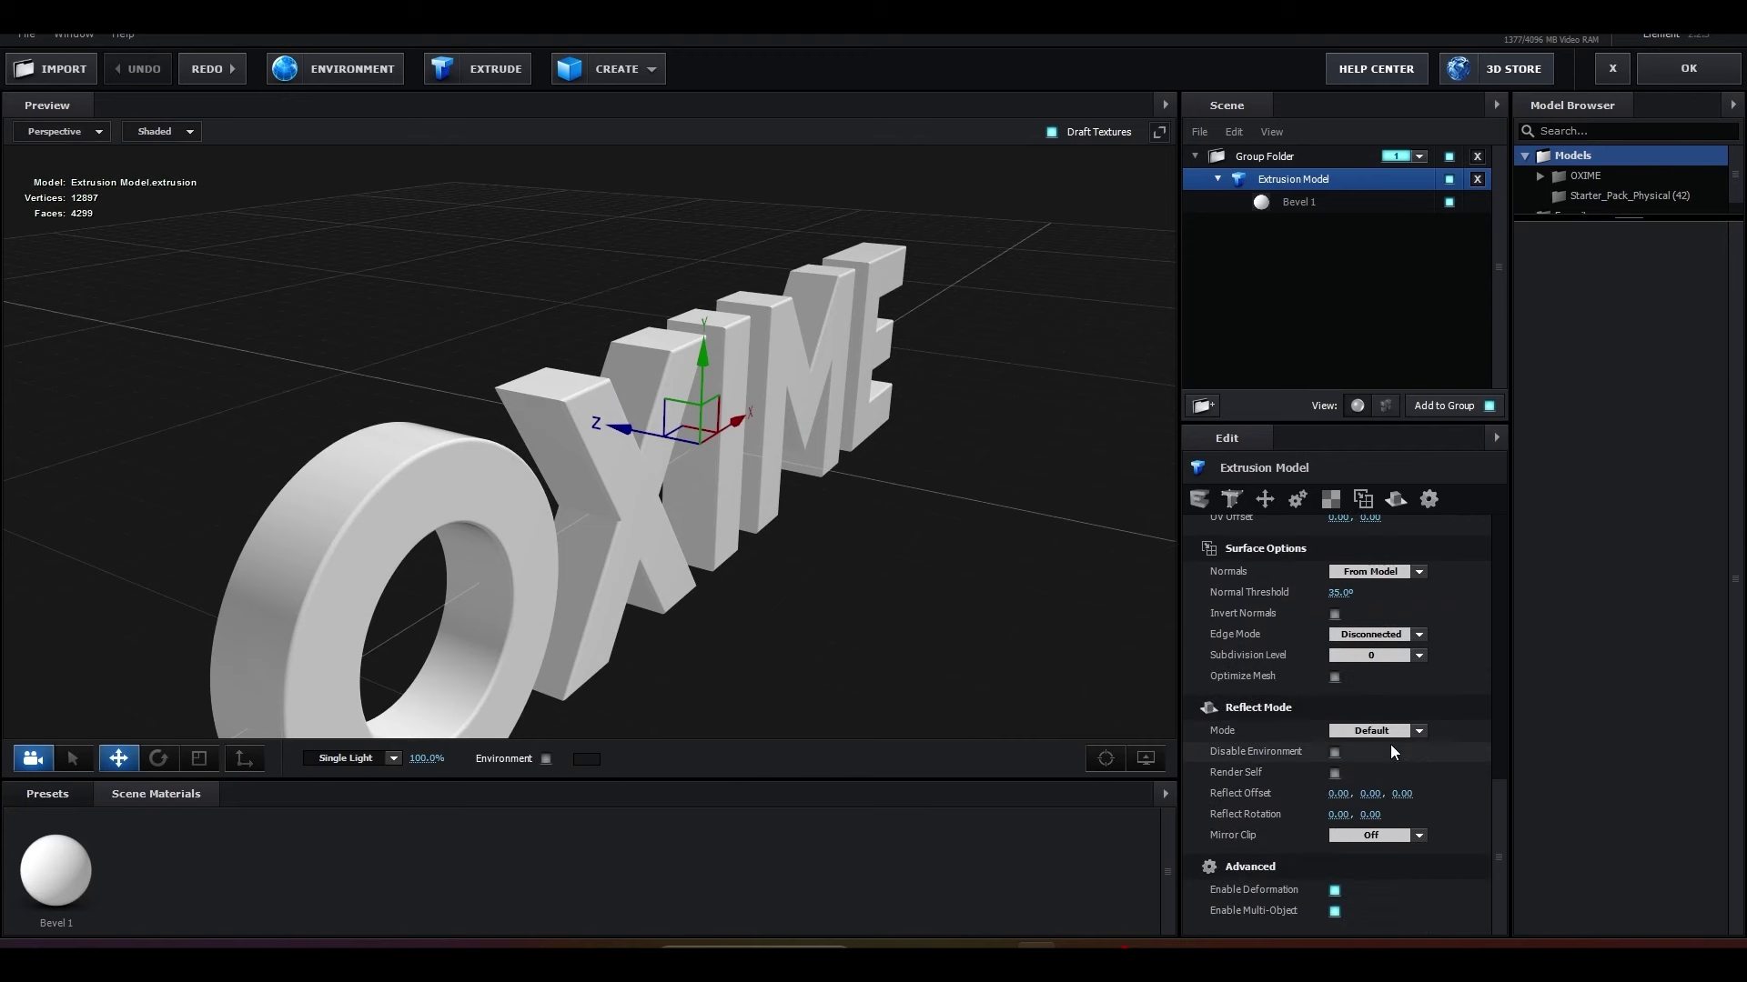
{"action": "scroll", "coordinate": [1390, 744], "scroll_direction": "up", "scroll_amount": 2}
{"action": "scroll", "coordinate": [1390, 745], "scroll_direction": "up", "scroll_amount": 3}
{"action": "scroll", "coordinate": [1393, 751], "scroll_direction": "up", "scroll_amount": 2}
{"action": "scroll", "coordinate": [1392, 744], "scroll_direction": "down", "scroll_amount": 2}
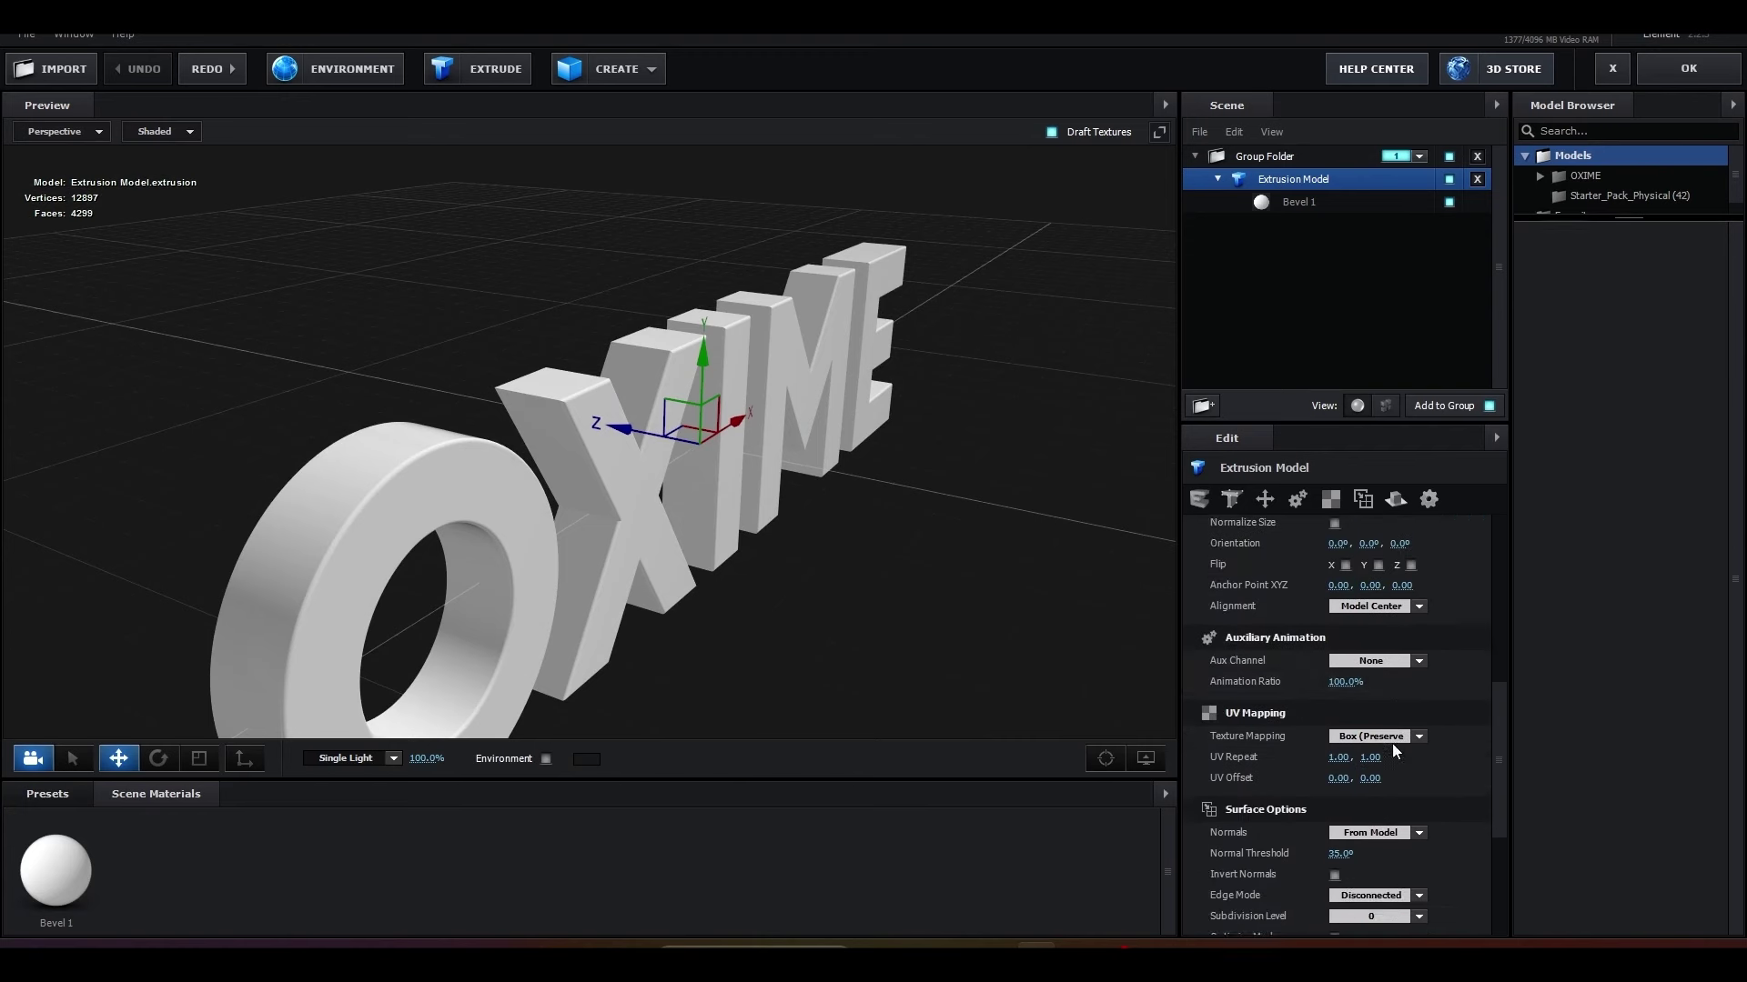
{"action": "scroll", "coordinate": [1392, 748], "scroll_direction": "up", "scroll_amount": 5}
{"action": "scroll", "coordinate": [1389, 764], "scroll_direction": "up", "scroll_amount": 2}
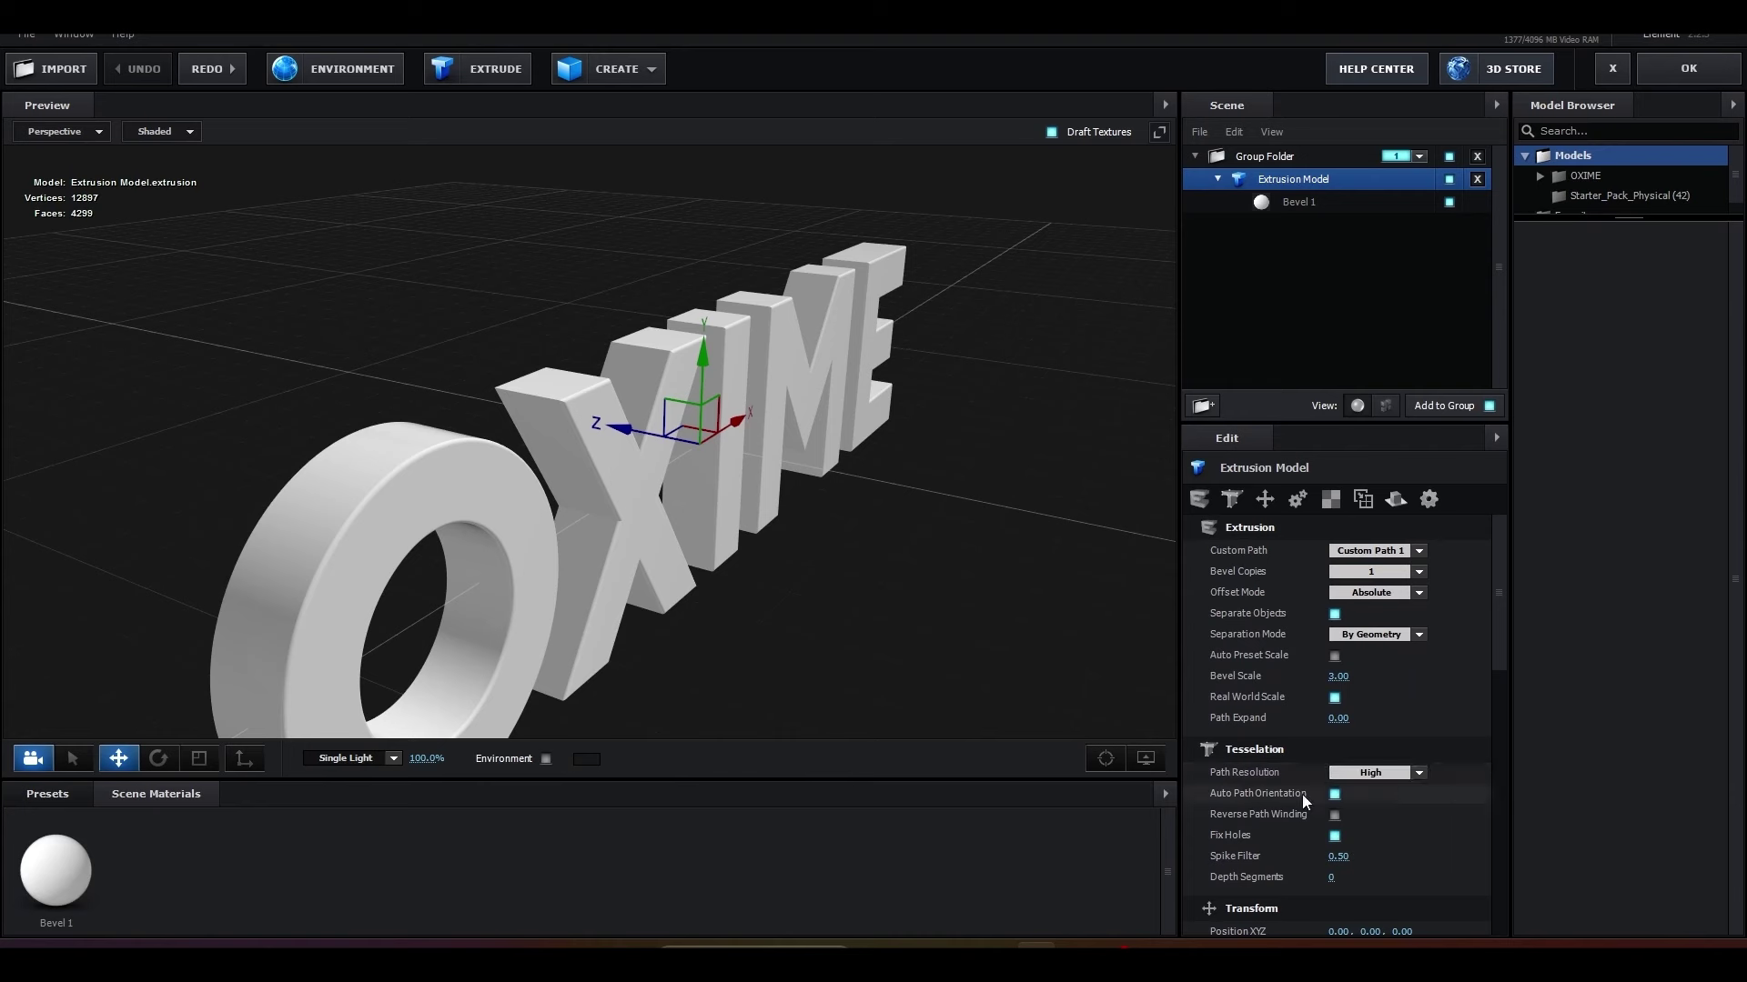
{"action": "scroll", "coordinate": [1033, 571], "scroll_direction": "up", "scroll_amount": 2}
{"action": "scroll", "coordinate": [1034, 571], "scroll_direction": "down", "scroll_amount": 2}
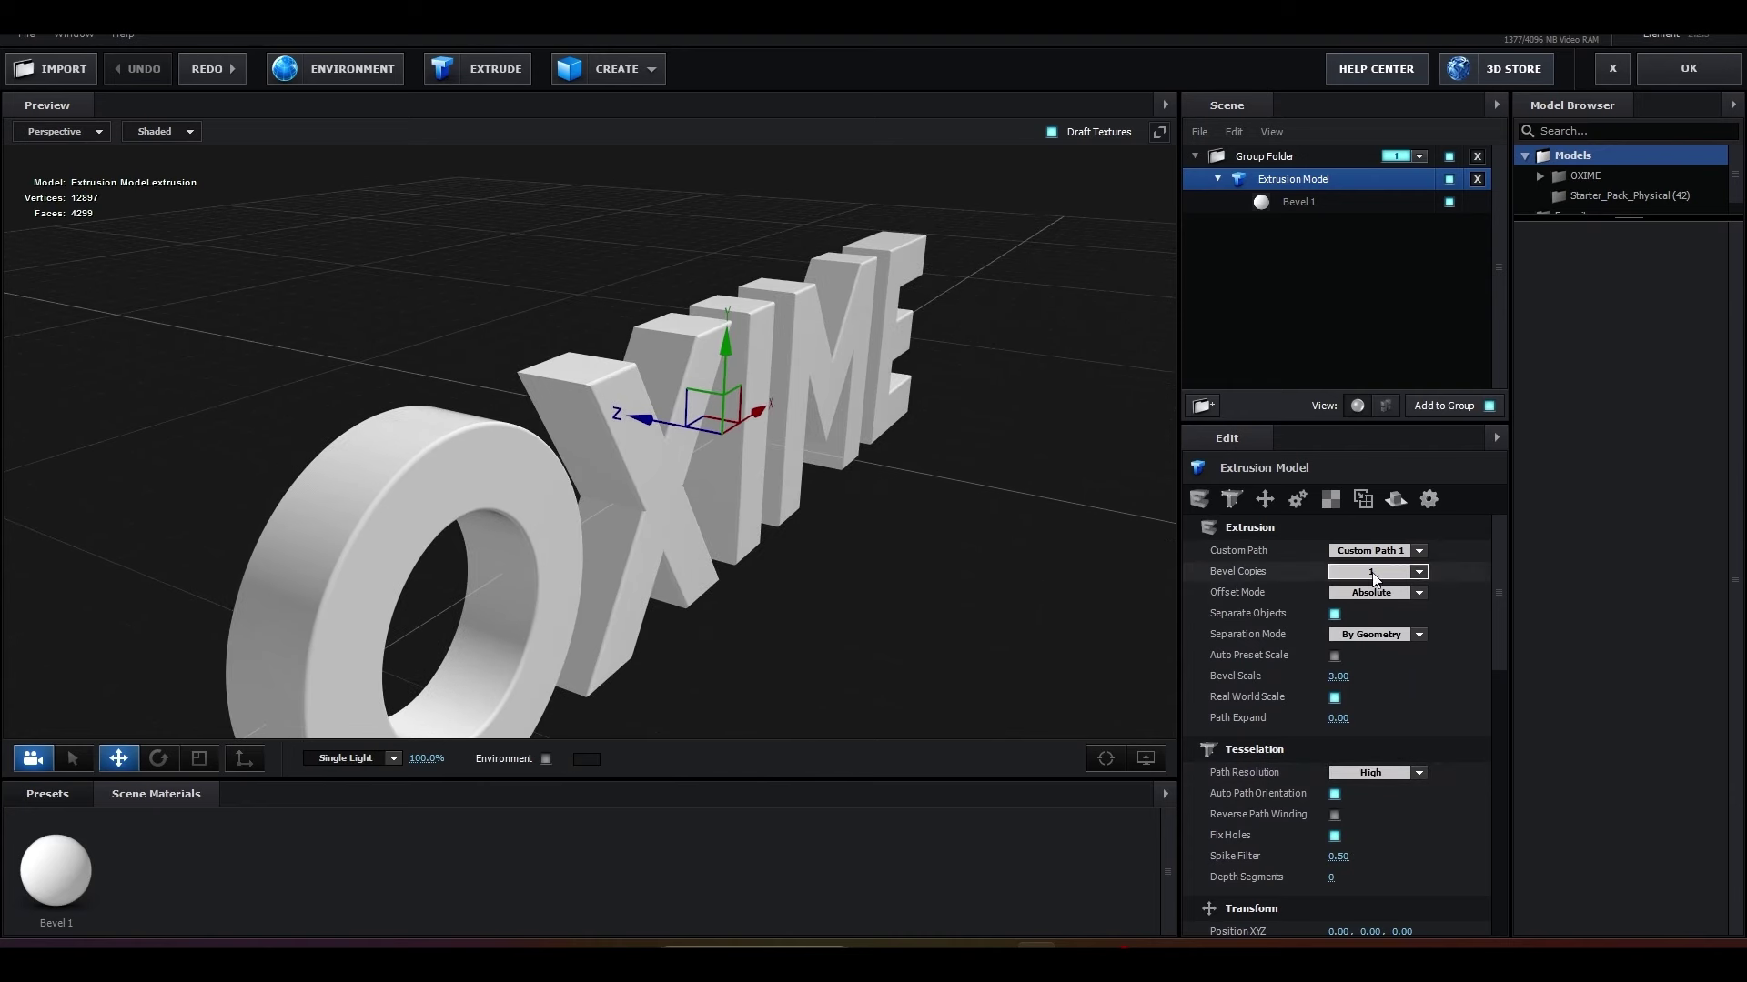
Step: Keep Custom Path 1 as the extrusion path
{"action": "left_click", "coordinate": [1395, 551]}
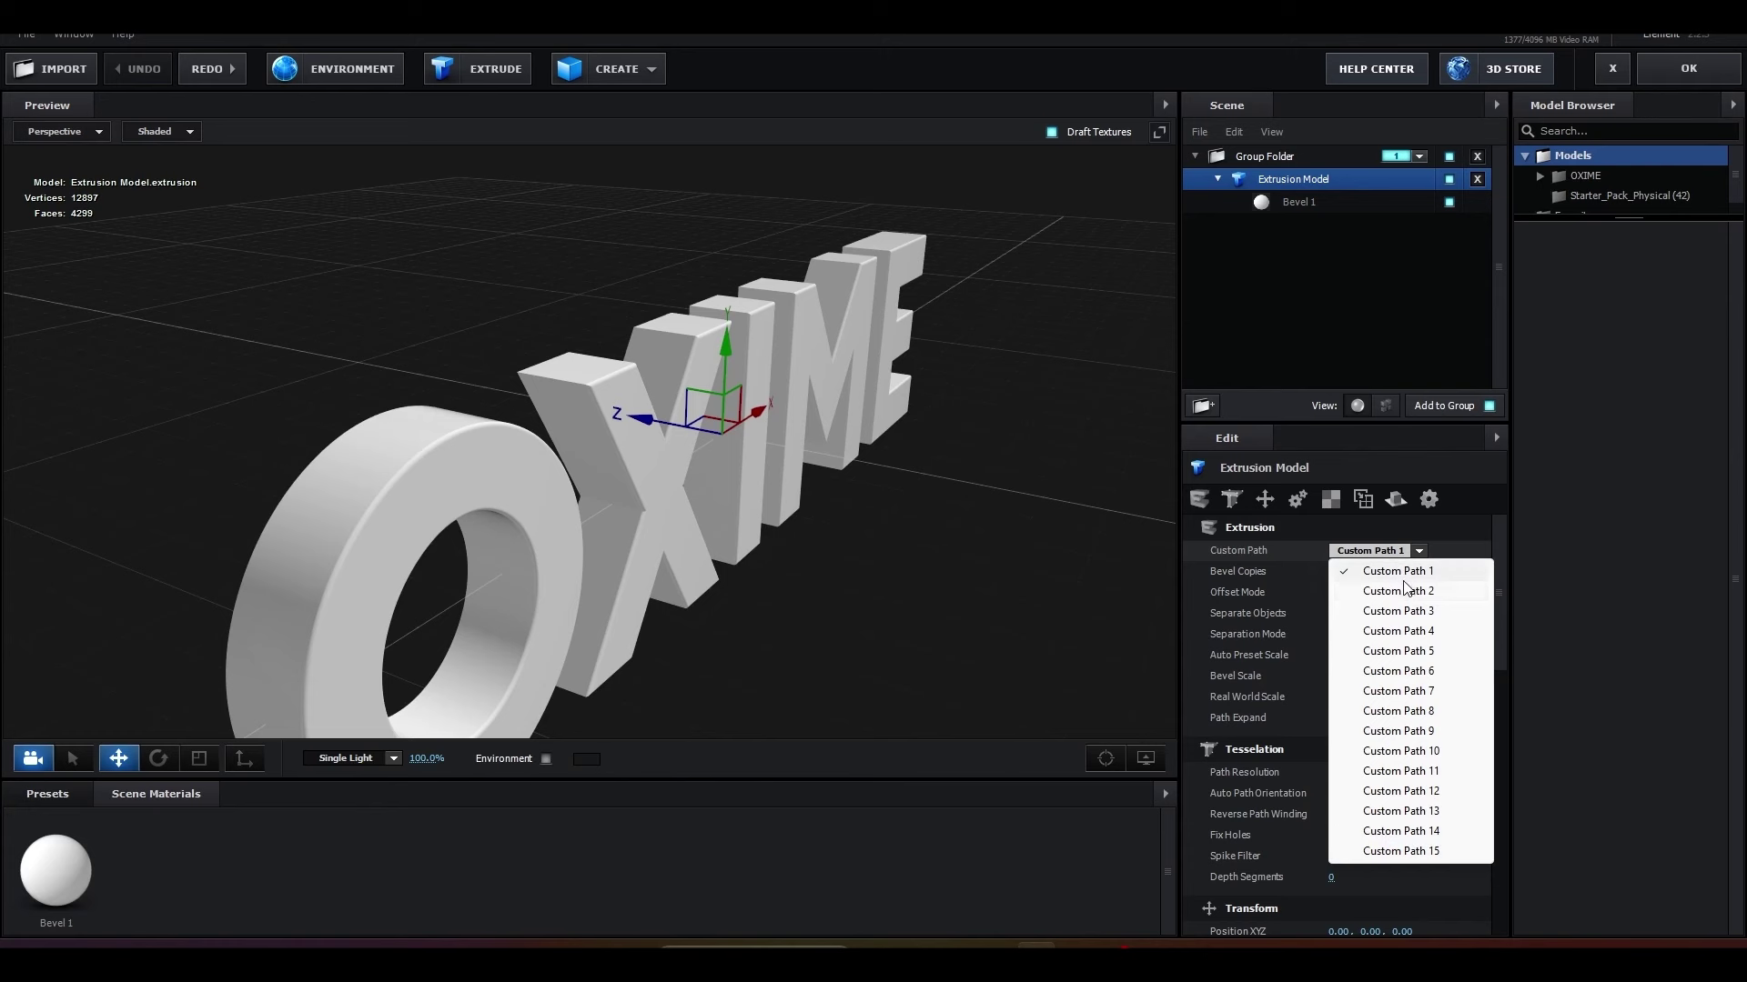
{"action": "left_click", "coordinate": [1405, 549]}
{"action": "left_click", "coordinate": [1405, 550]}
{"action": "left_click", "coordinate": [1405, 569]}
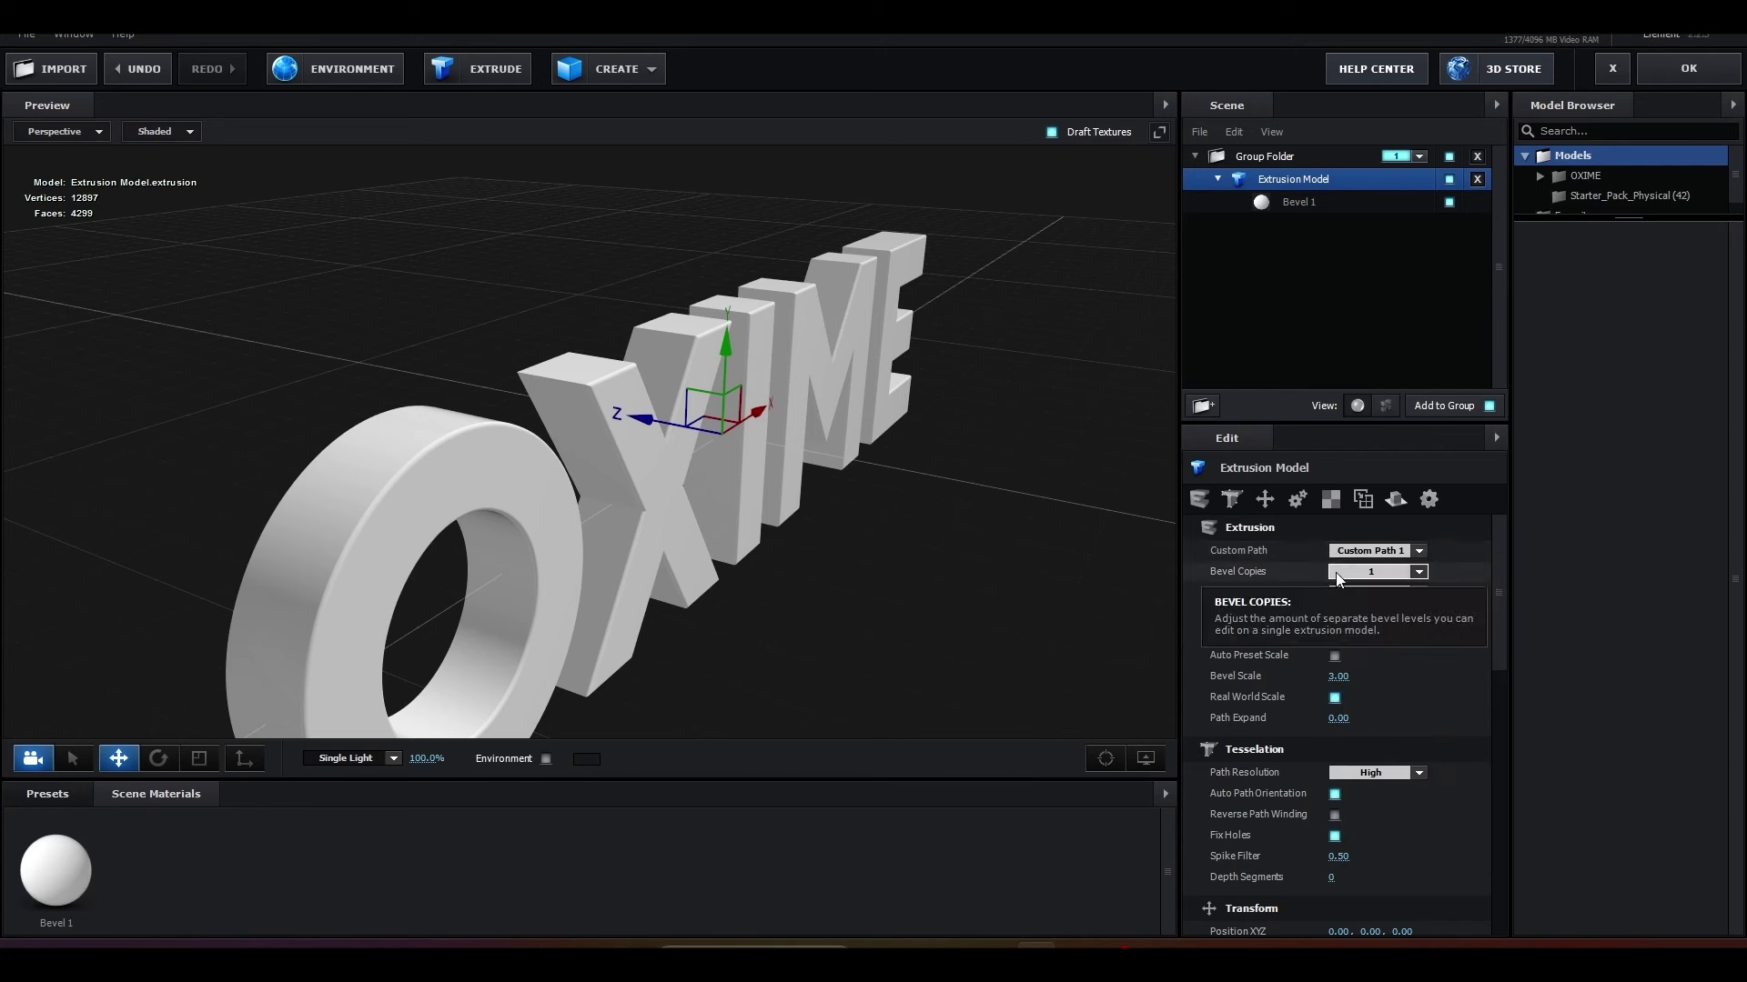
Step: Set the Extrusion Model's Bevel Copies to 2 and Offset Mode to Relative
{"action": "left_click", "coordinate": [1354, 571]}
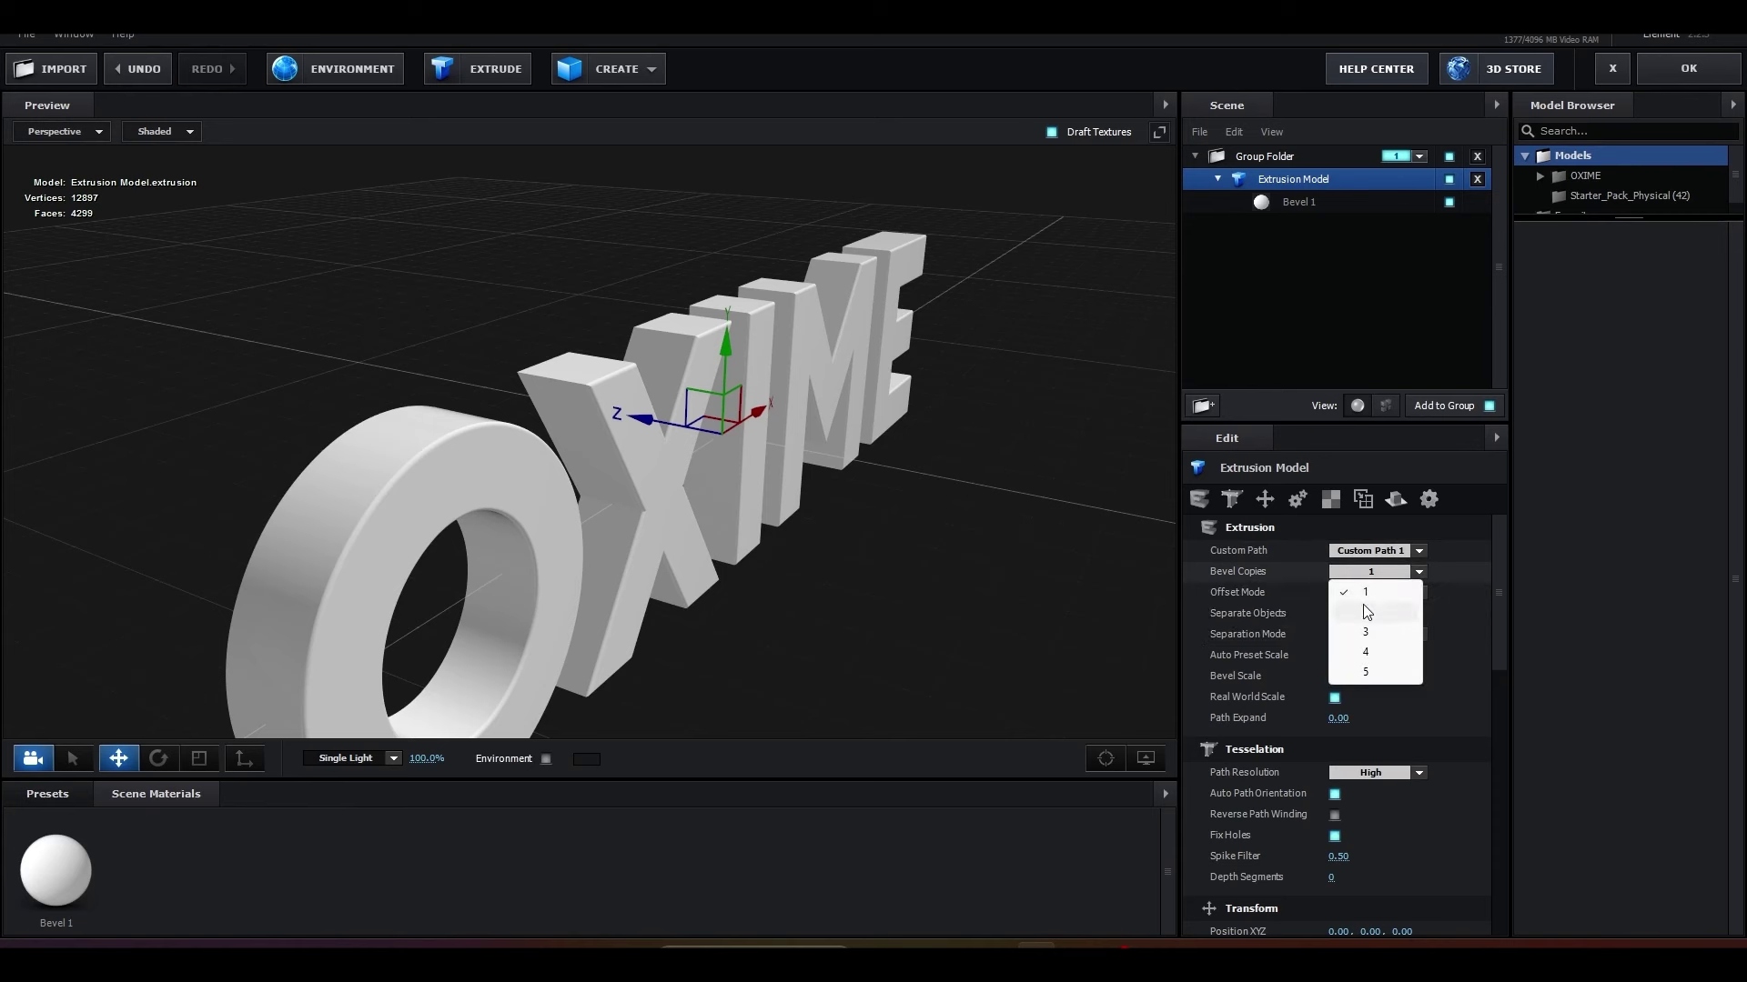
{"action": "left_click", "coordinate": [1363, 606]}
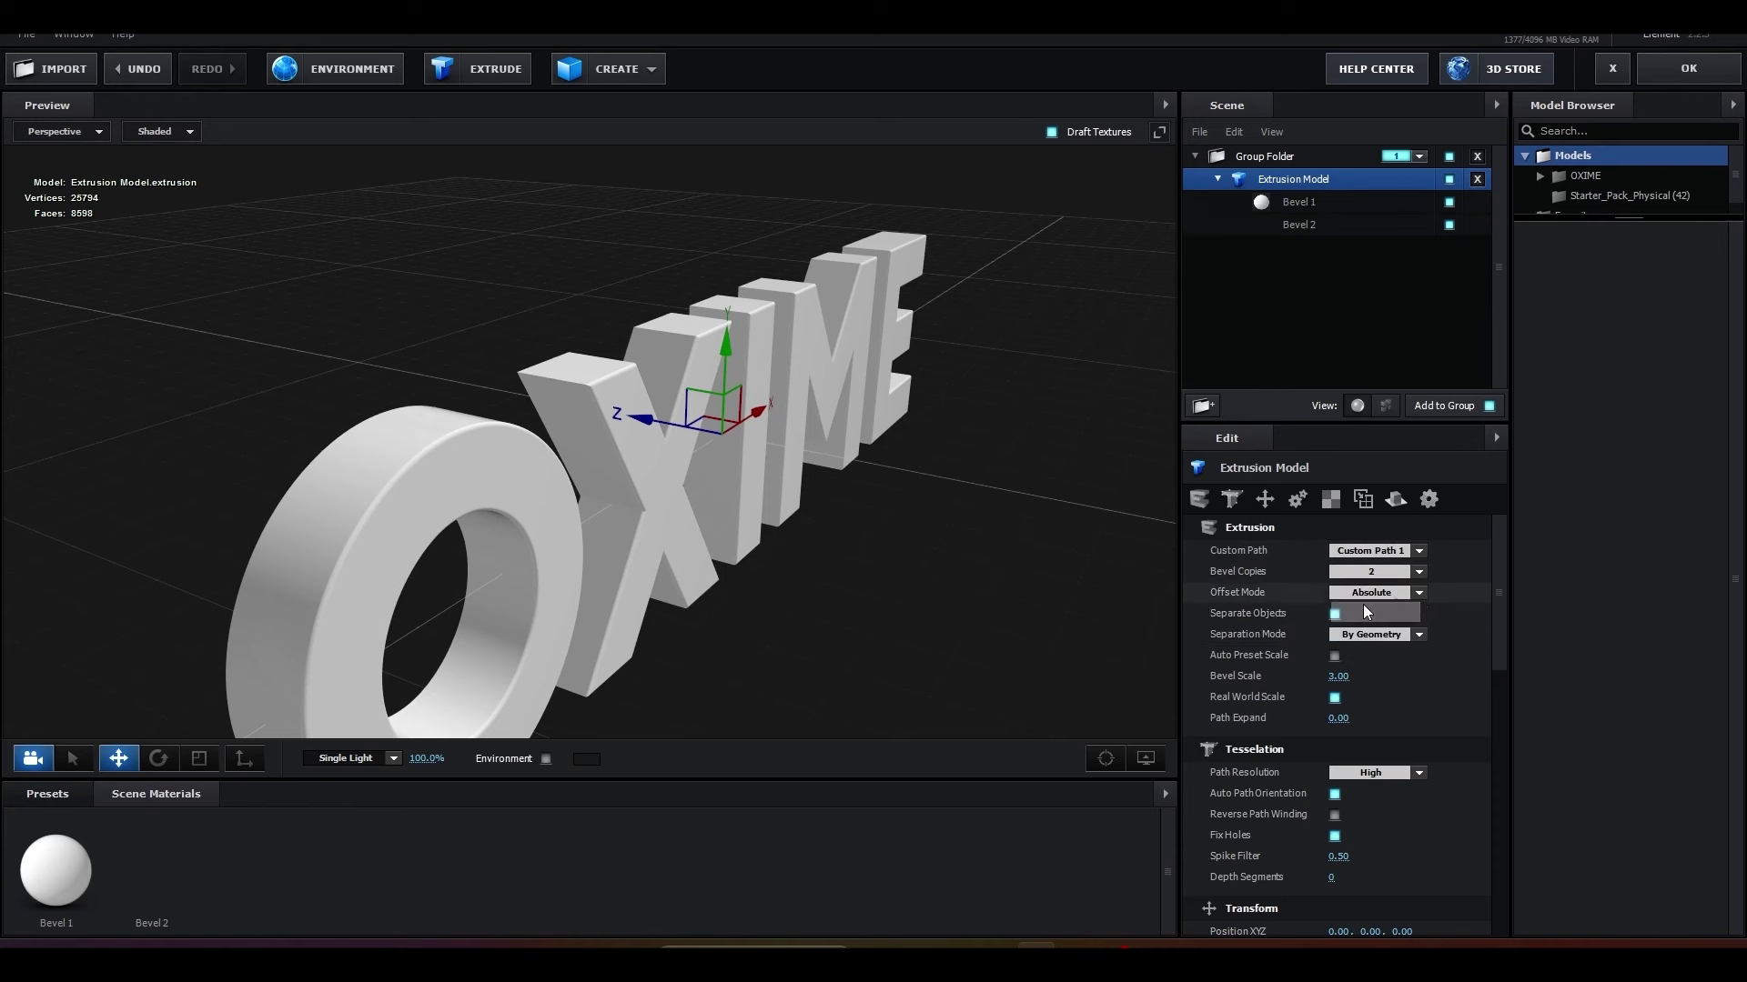
{"action": "left_click", "coordinate": [1281, 202]}
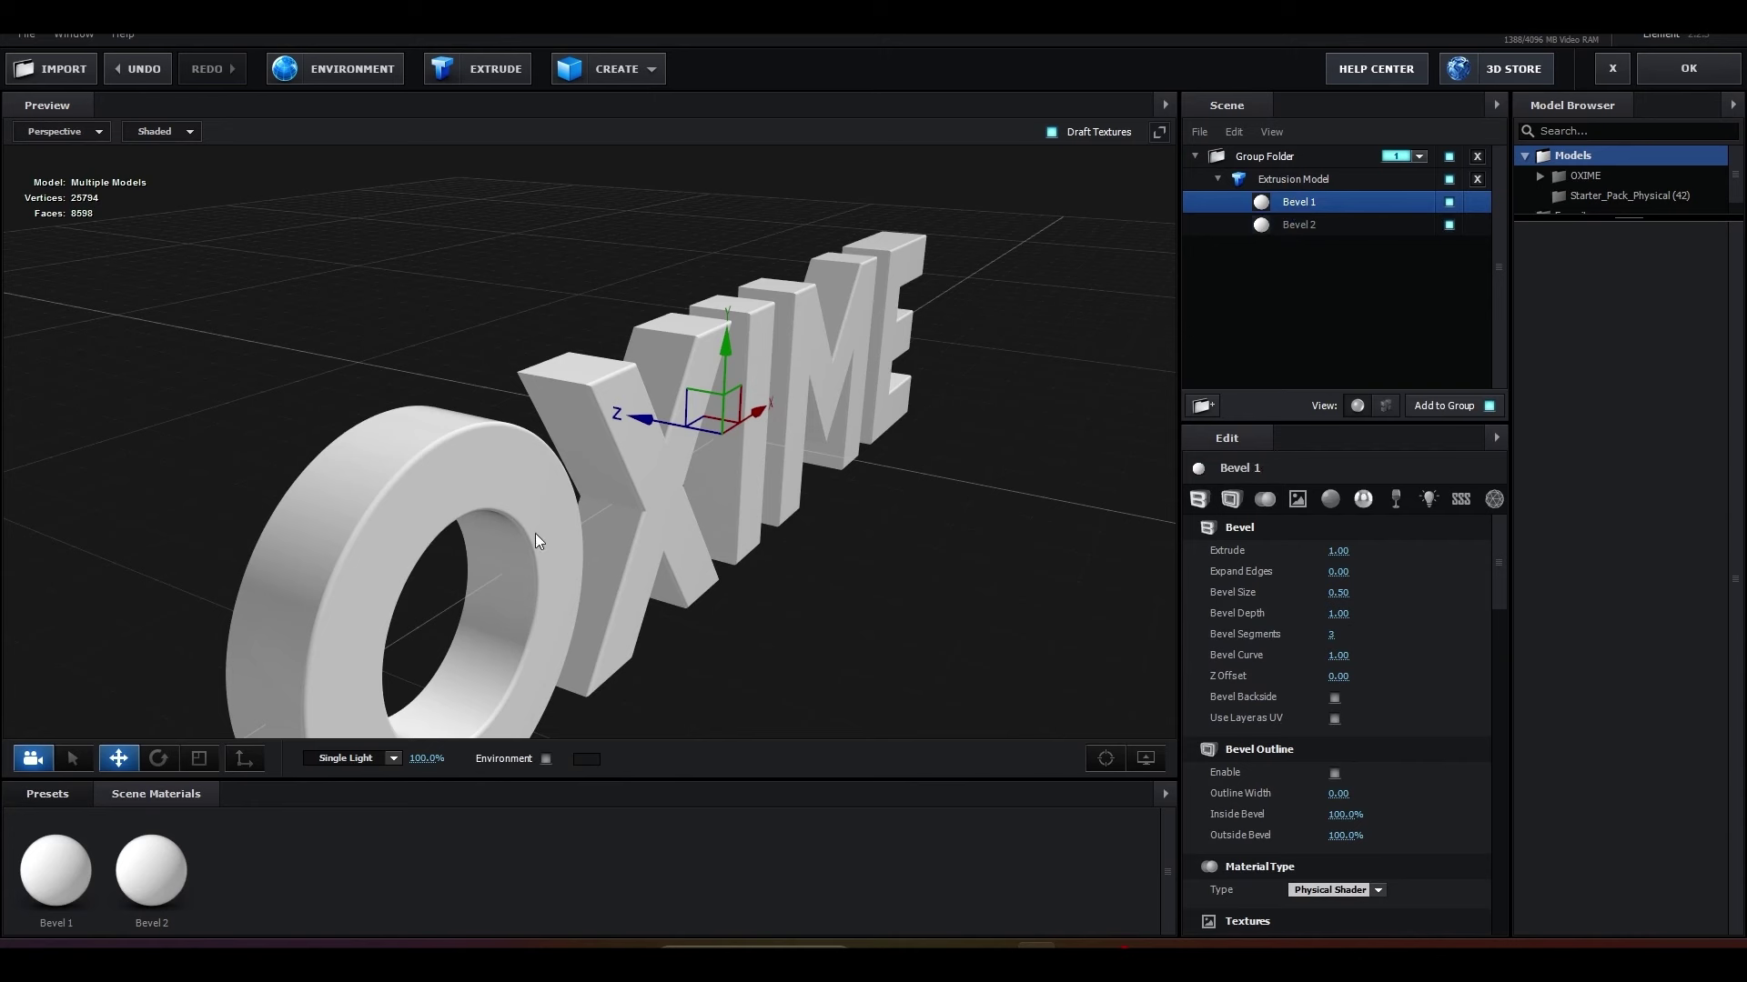
{"action": "left_click", "coordinate": [1291, 179]}
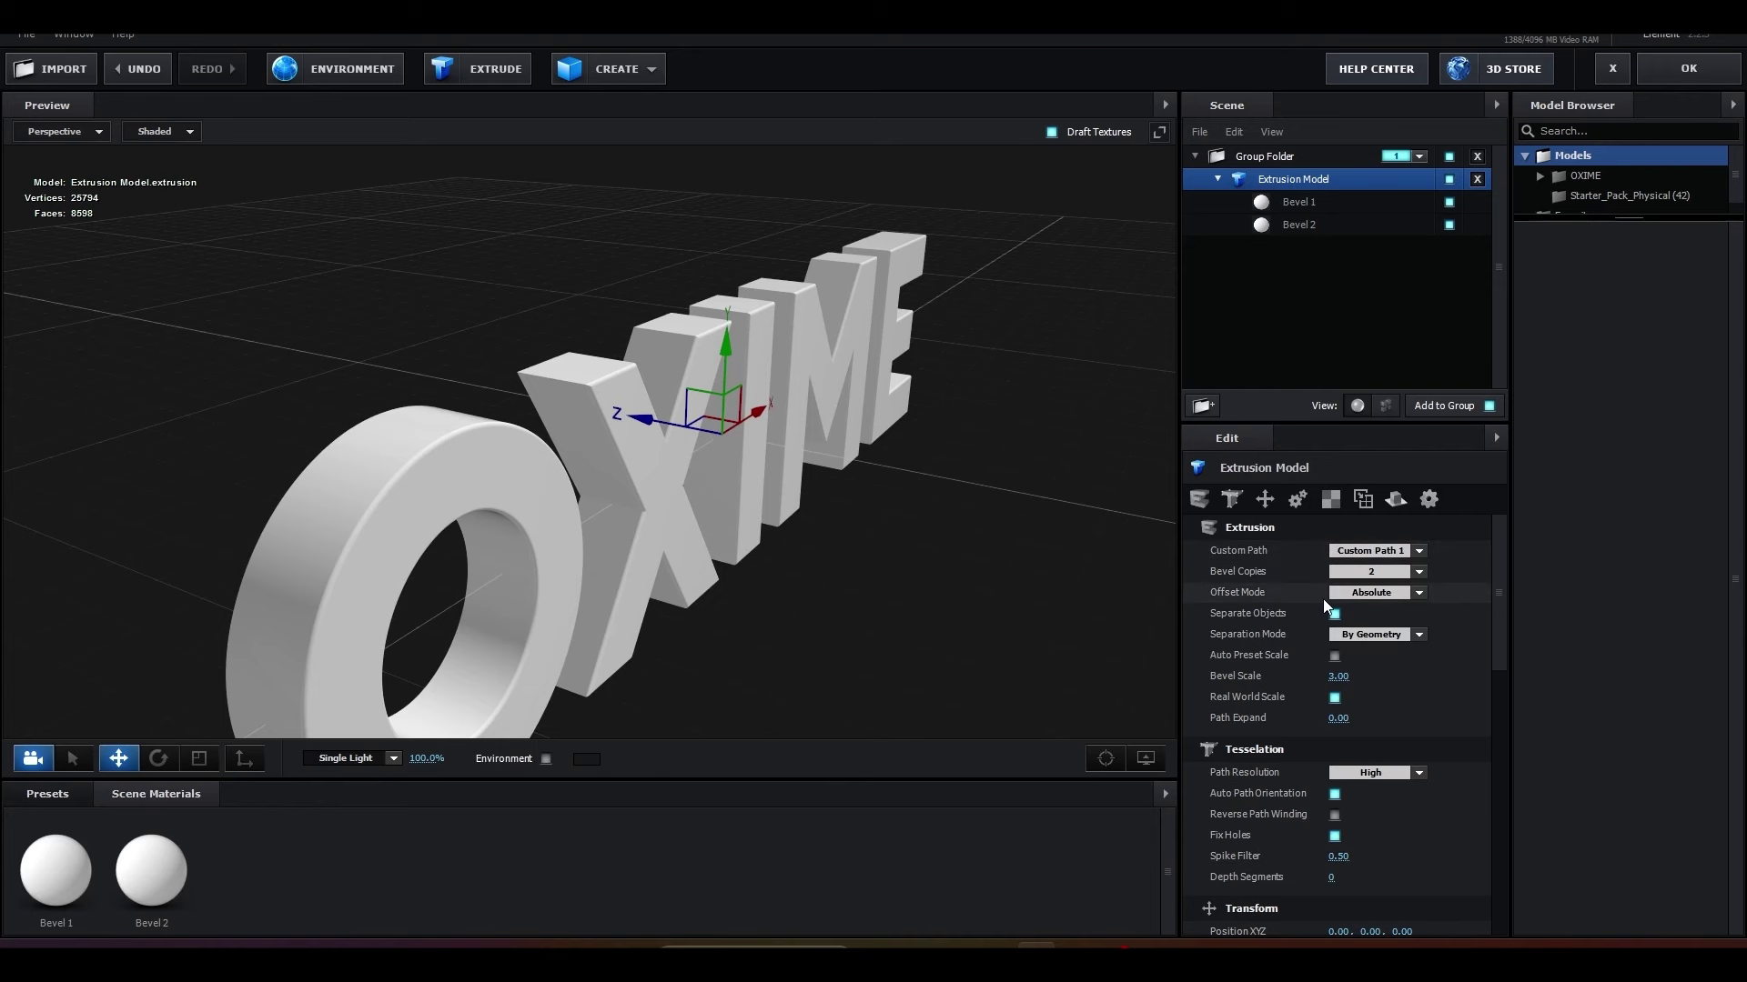
{"action": "left_click", "coordinate": [1348, 597]}
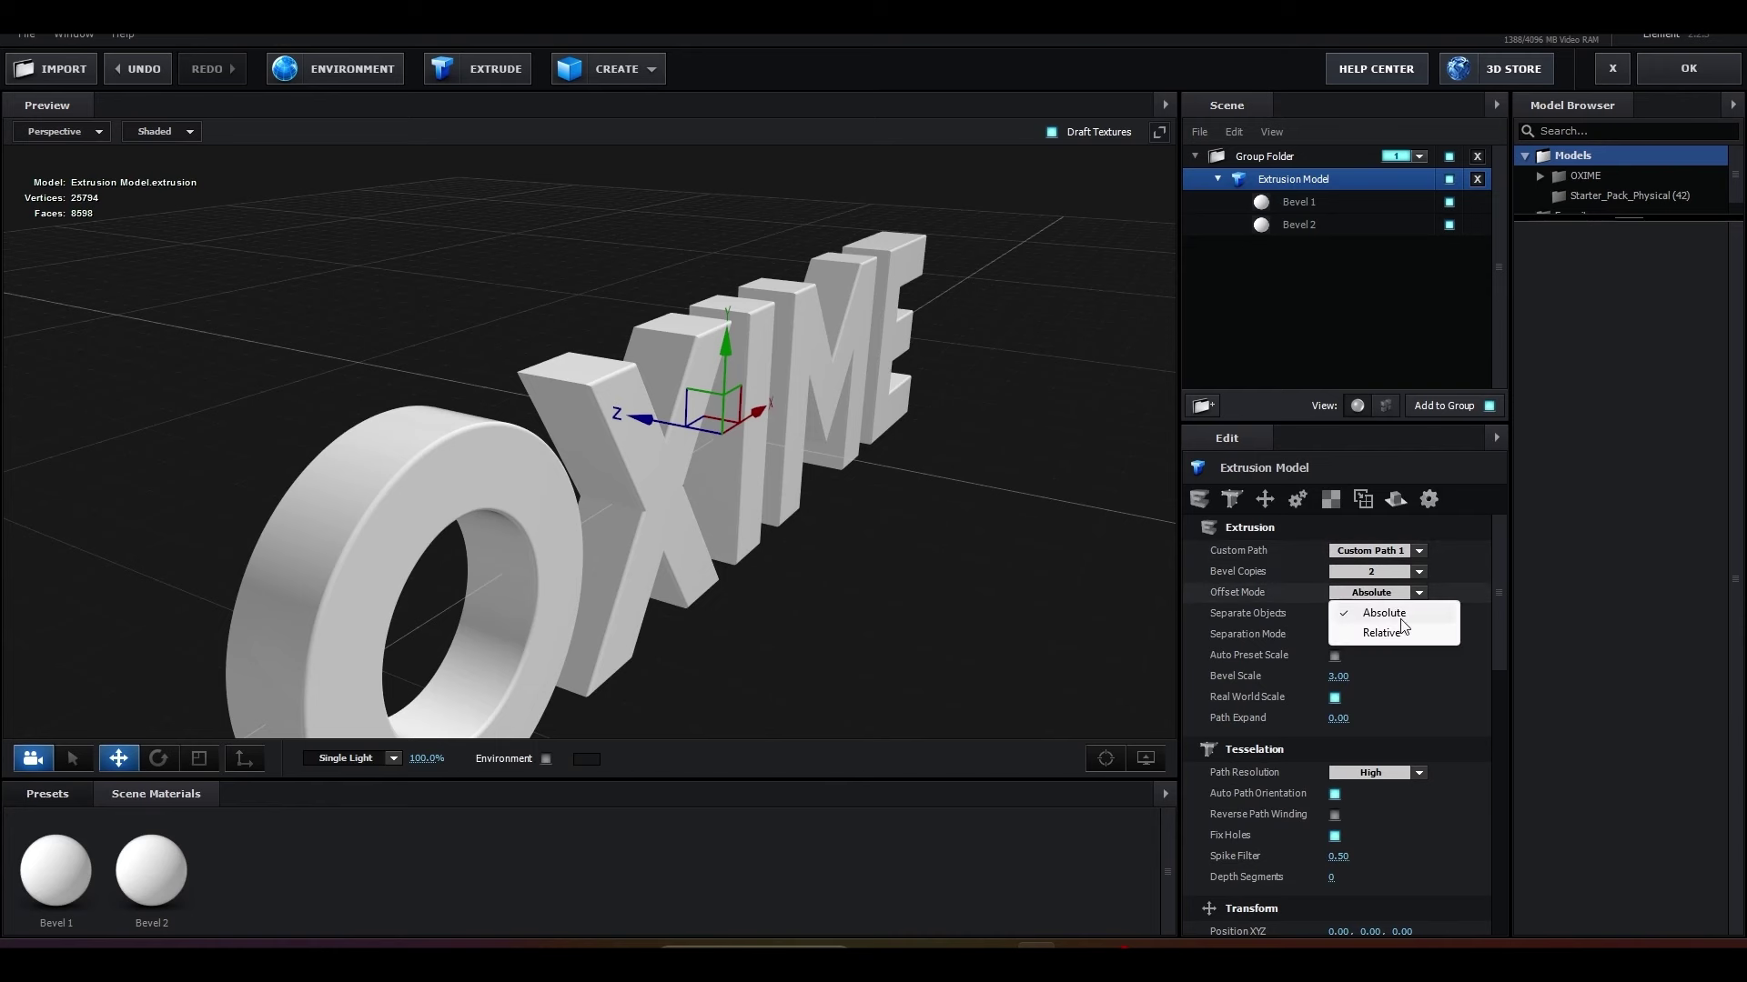
{"action": "left_click", "coordinate": [1394, 632]}
Step: Select Bevel 1 and set its Extrude to 0.50, orbiting to inspect the letters
{"action": "left_click_drag", "start_coordinate": [691, 636], "coordinate": [753, 394]}
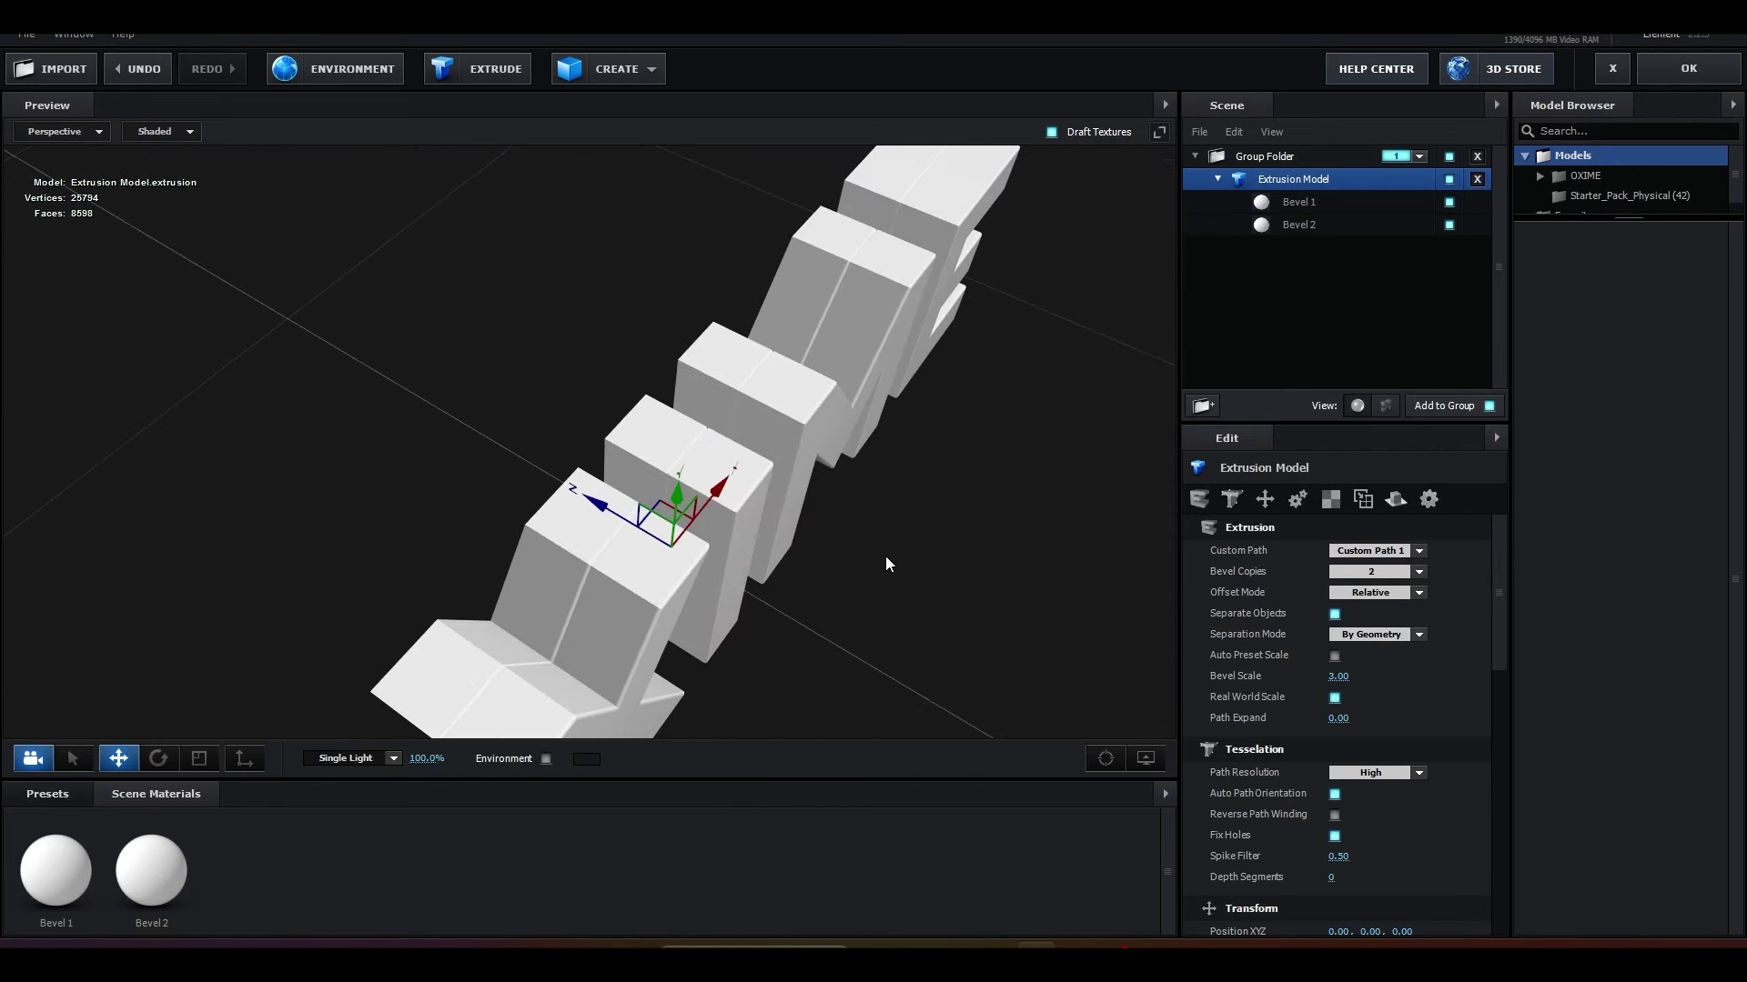
{"action": "mouse_move", "coordinate": [889, 564]}
{"action": "left_mouse_down"}
{"action": "mouse_move", "coordinate": [1041, 588]}
{"action": "mouse_move", "coordinate": [558, 579]}
{"action": "mouse_move", "coordinate": [692, 551]}
{"action": "left_mouse_up"}
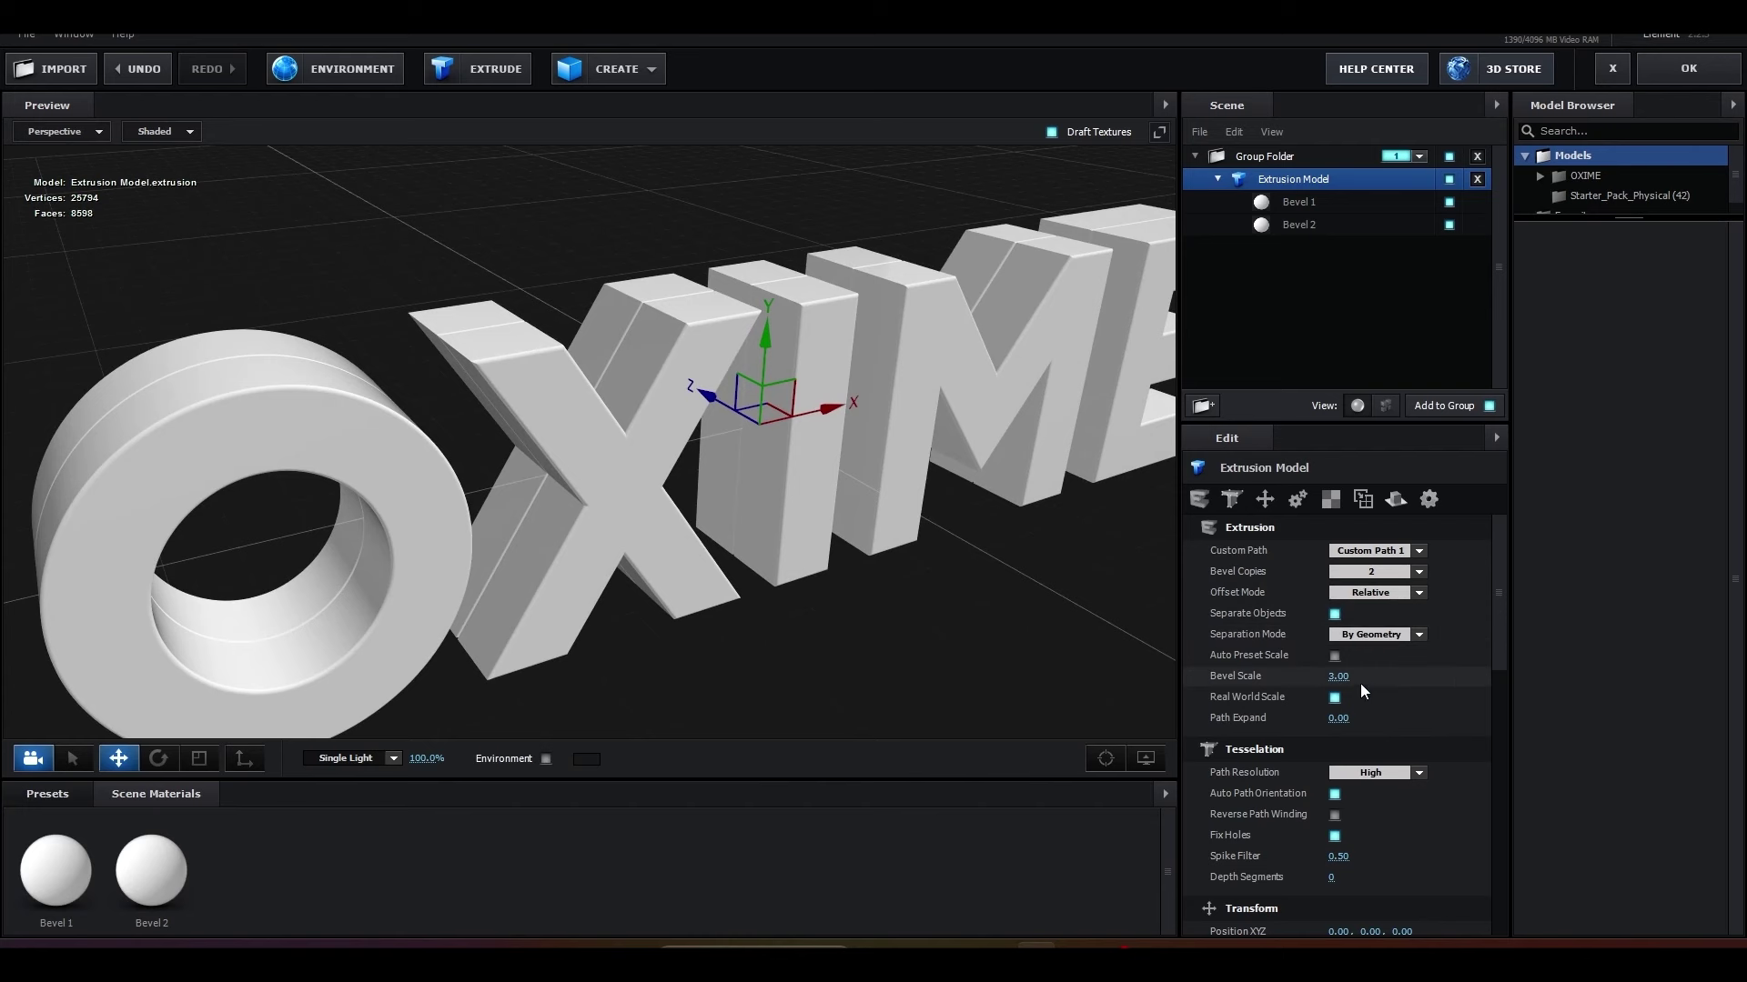
{"action": "left_click", "coordinate": [1306, 202]}
{"action": "left_click_drag", "start_coordinate": [914, 569], "coordinate": [1089, 532]}
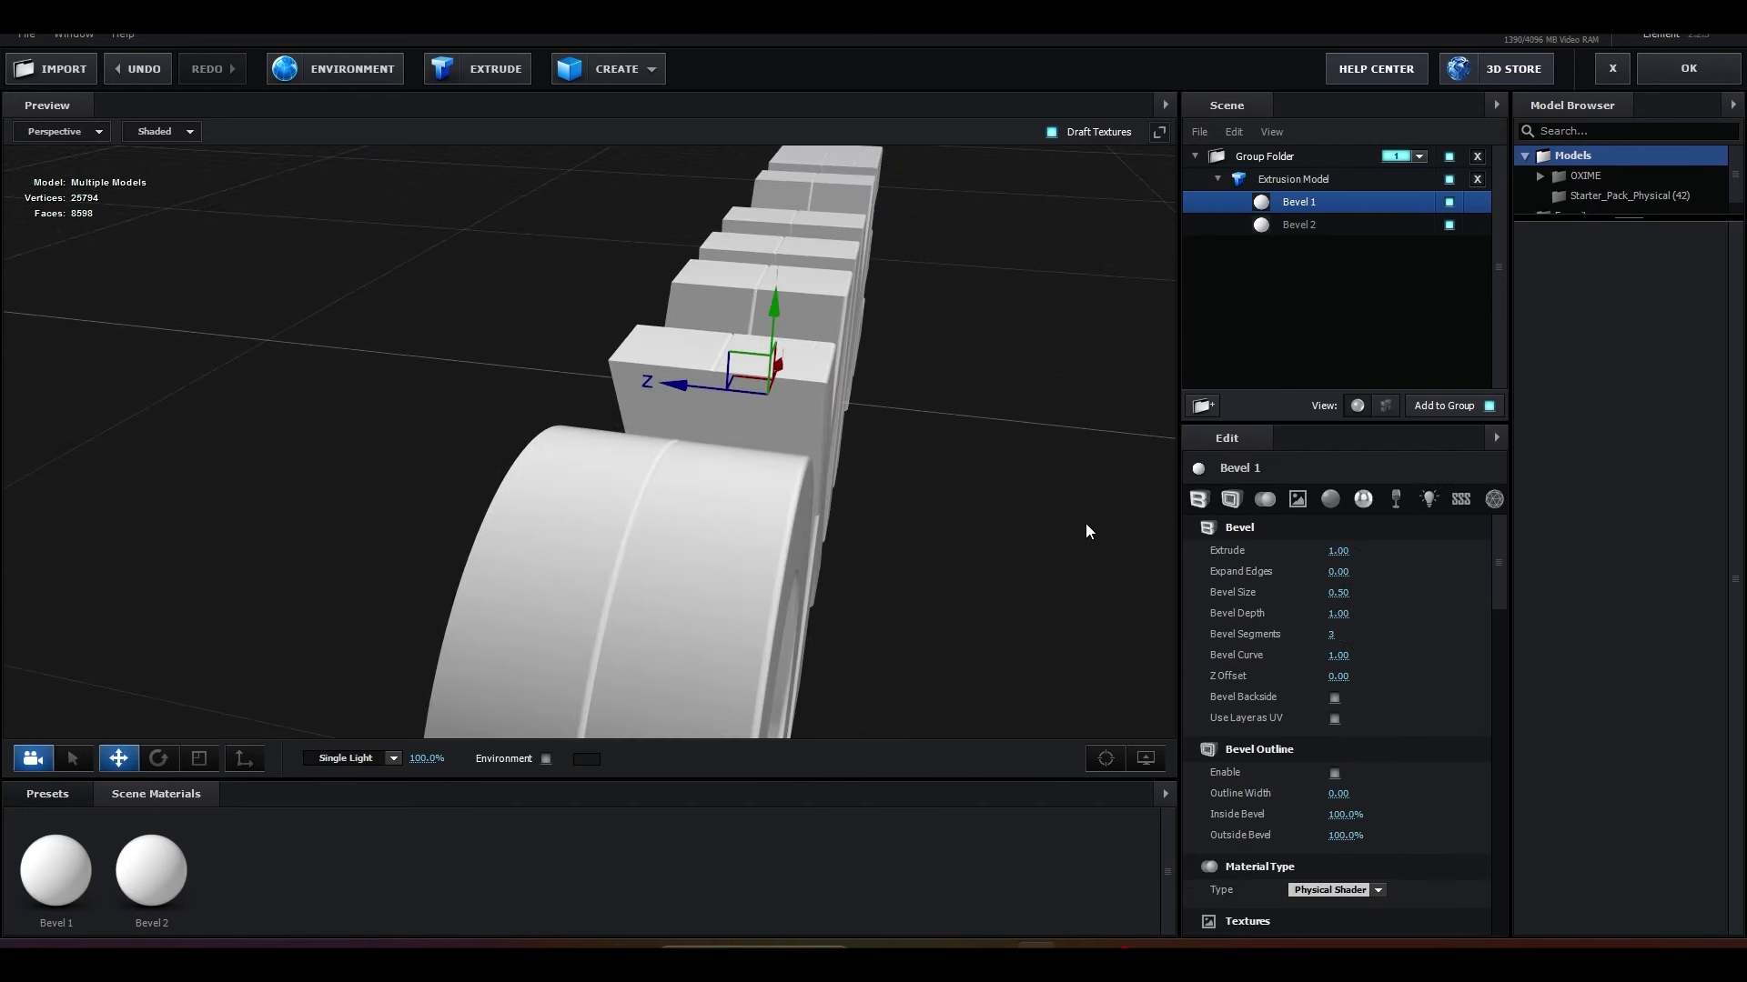
{"action": "left_click_drag", "start_coordinate": [832, 629], "coordinate": [1051, 550]}
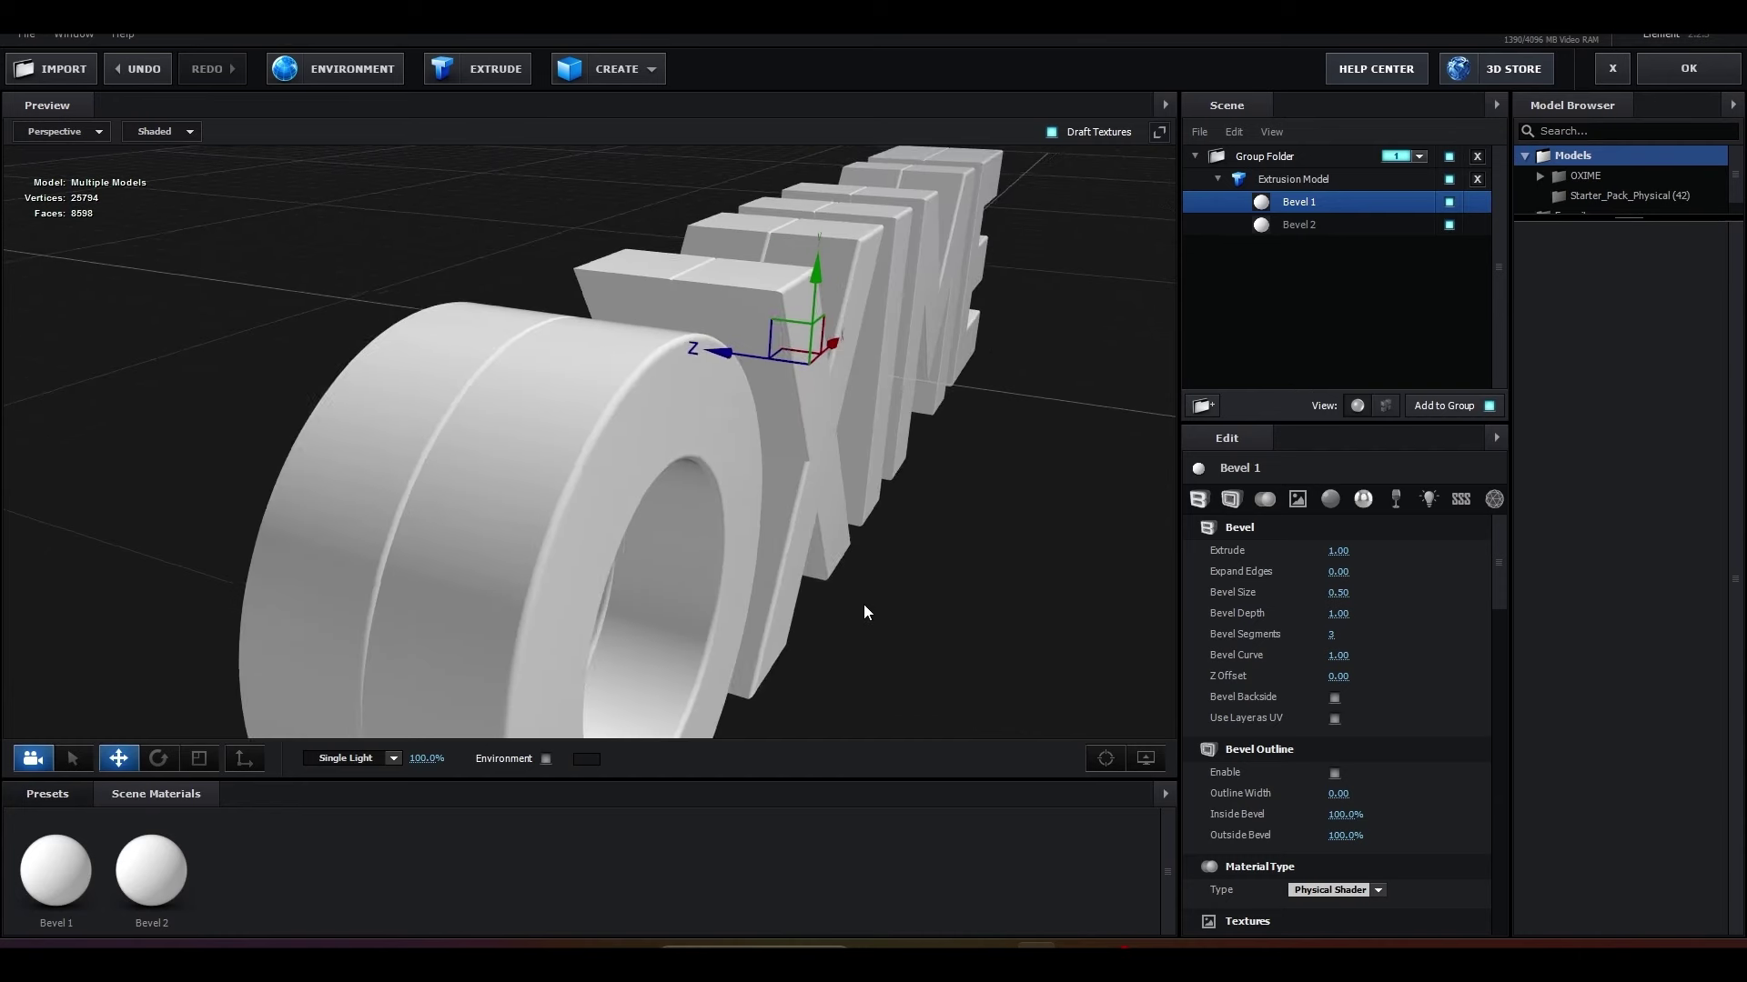
{"action": "scroll", "coordinate": [820, 424], "scroll_direction": "down", "scroll_amount": 3}
{"action": "left_click_drag", "start_coordinate": [820, 424], "coordinate": [785, 538]}
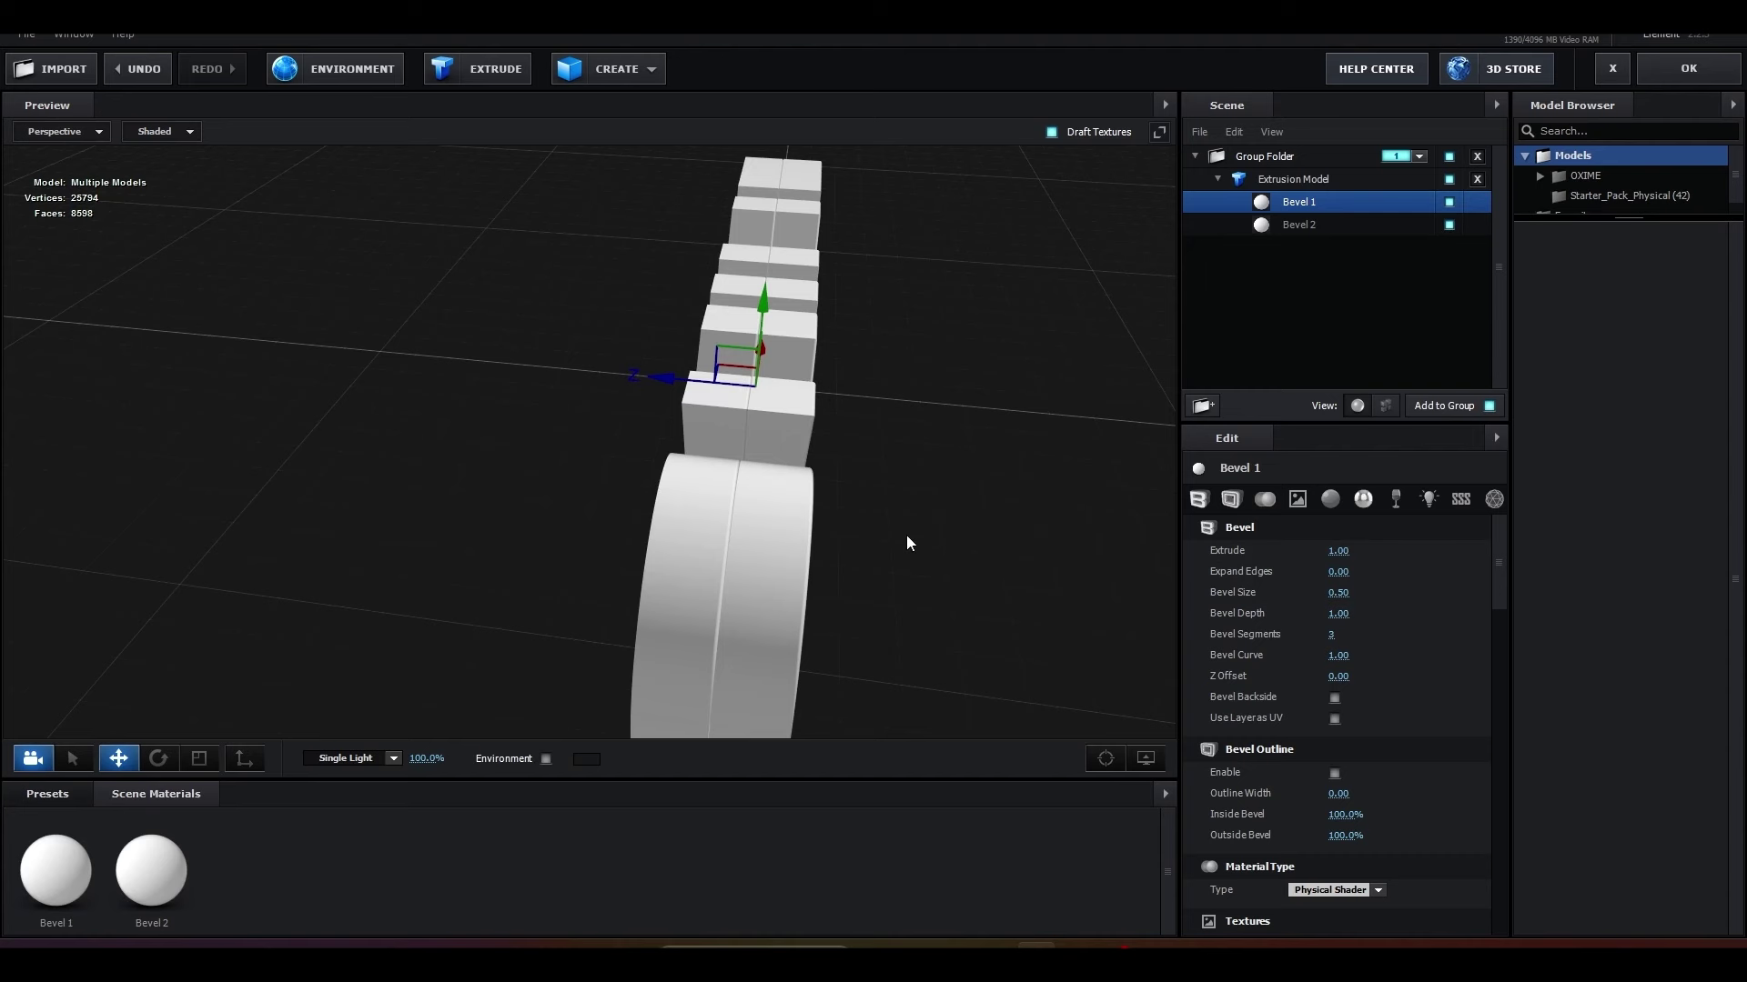
{"action": "mouse_move", "coordinate": [1334, 553]}
{"action": "left_mouse_down"}
{"action": "mouse_move", "coordinate": [1288, 553]}
{"action": "mouse_move", "coordinate": [1424, 553]}
{"action": "left_mouse_up"}
Step: Set Bevel 1's Extrude to 2.74
{"action": "left_click_drag", "start_coordinate": [970, 556], "coordinate": [741, 408]}
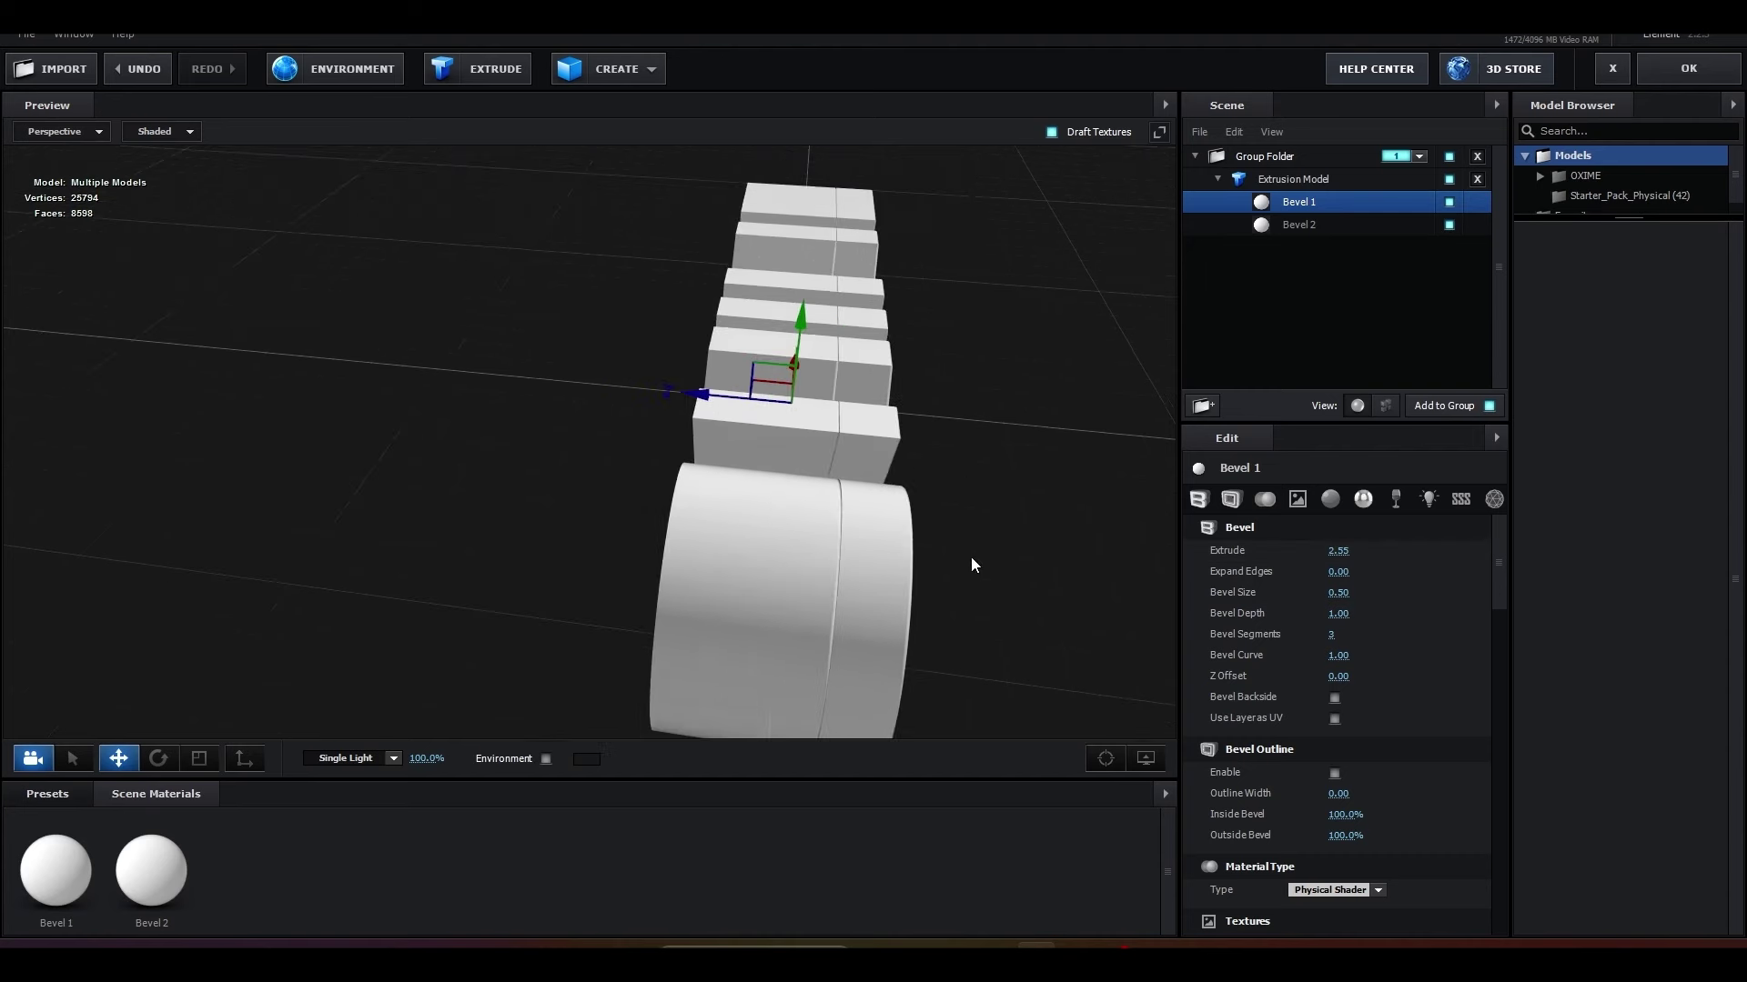
{"action": "left_click_drag", "start_coordinate": [1334, 551], "coordinate": [1334, 549]}
{"action": "left_click", "coordinate": [1335, 550]}
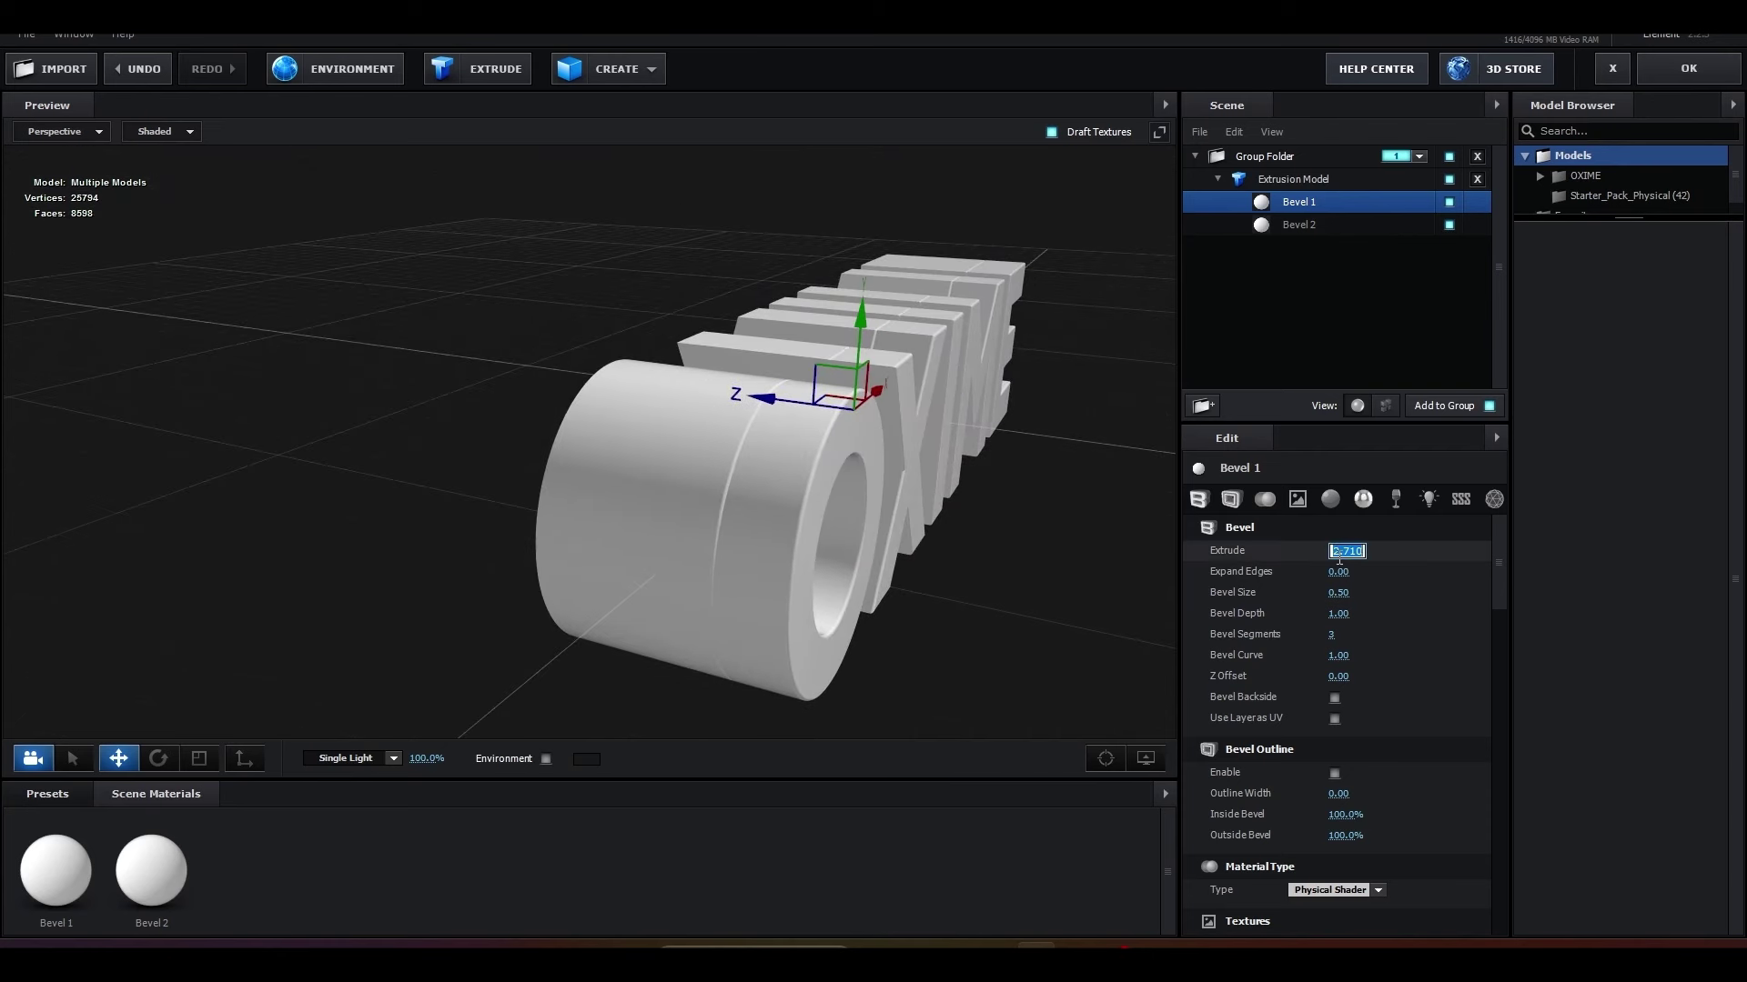
{"action": "type", "text": "2.7"}
{"action": "key", "text": "Return"}
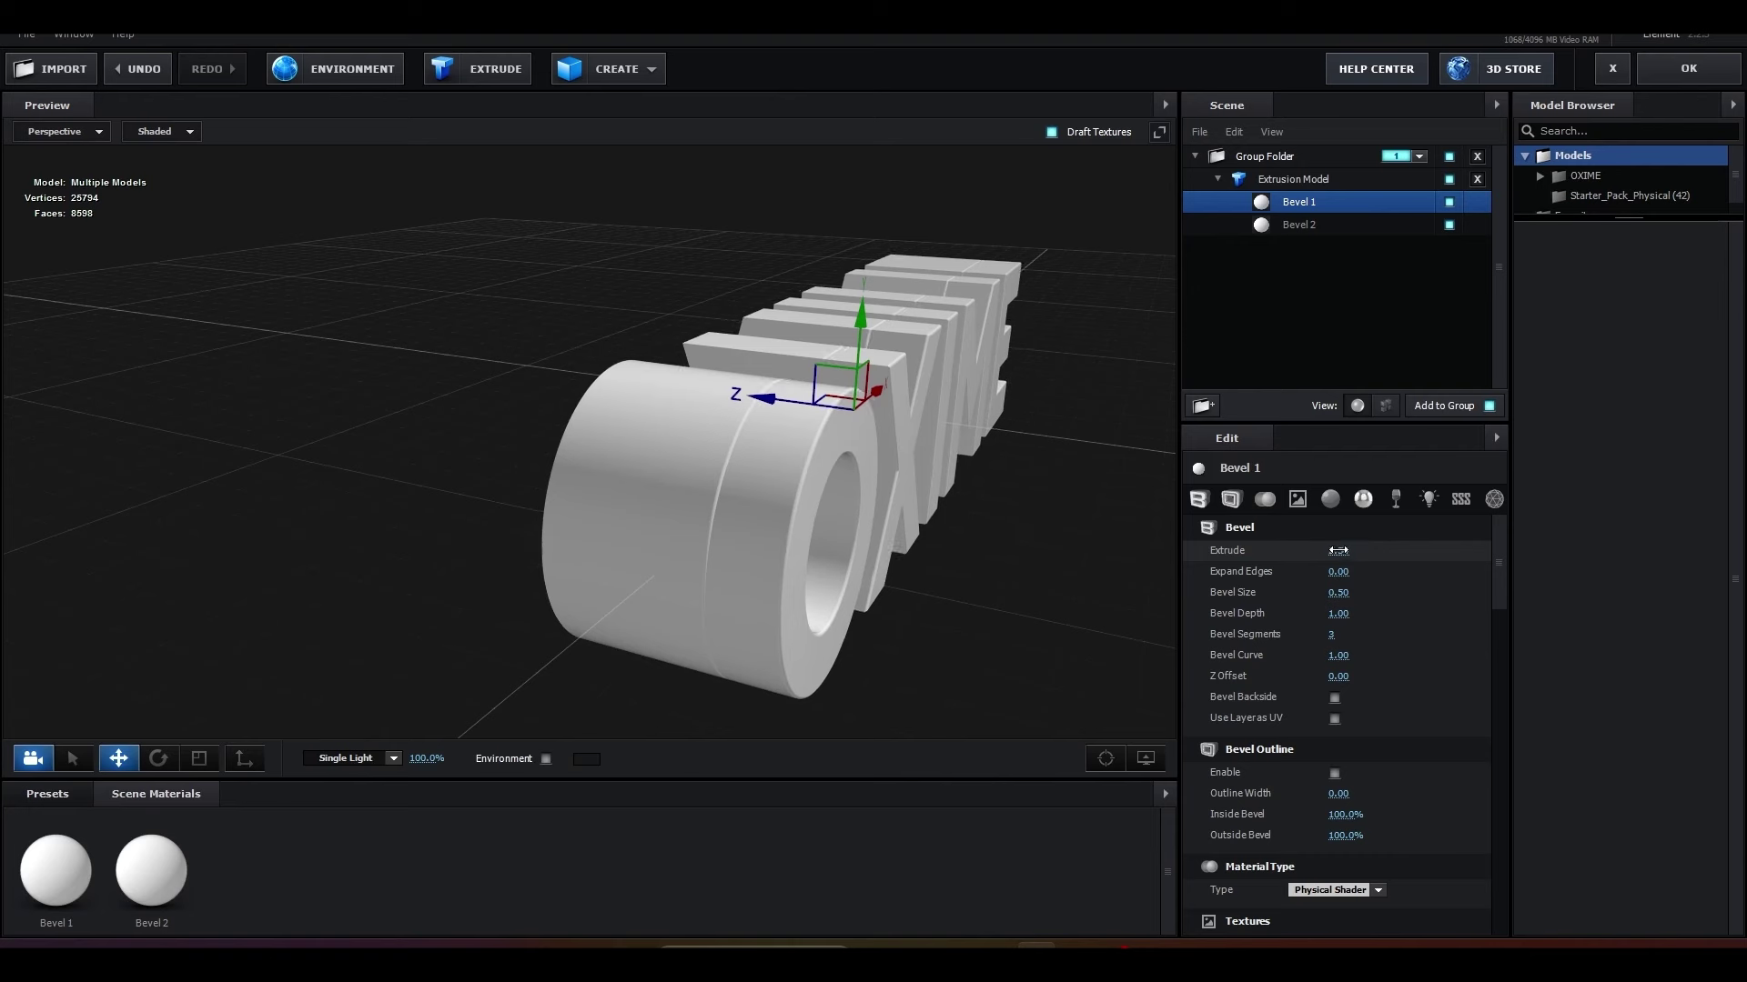
{"action": "left_click_drag", "start_coordinate": [1356, 550], "coordinate": [1360, 550]}
Step: Widen the letters by setting Expand Edges to 1.86
{"action": "left_click_drag", "start_coordinate": [1056, 542], "coordinate": [970, 593]}
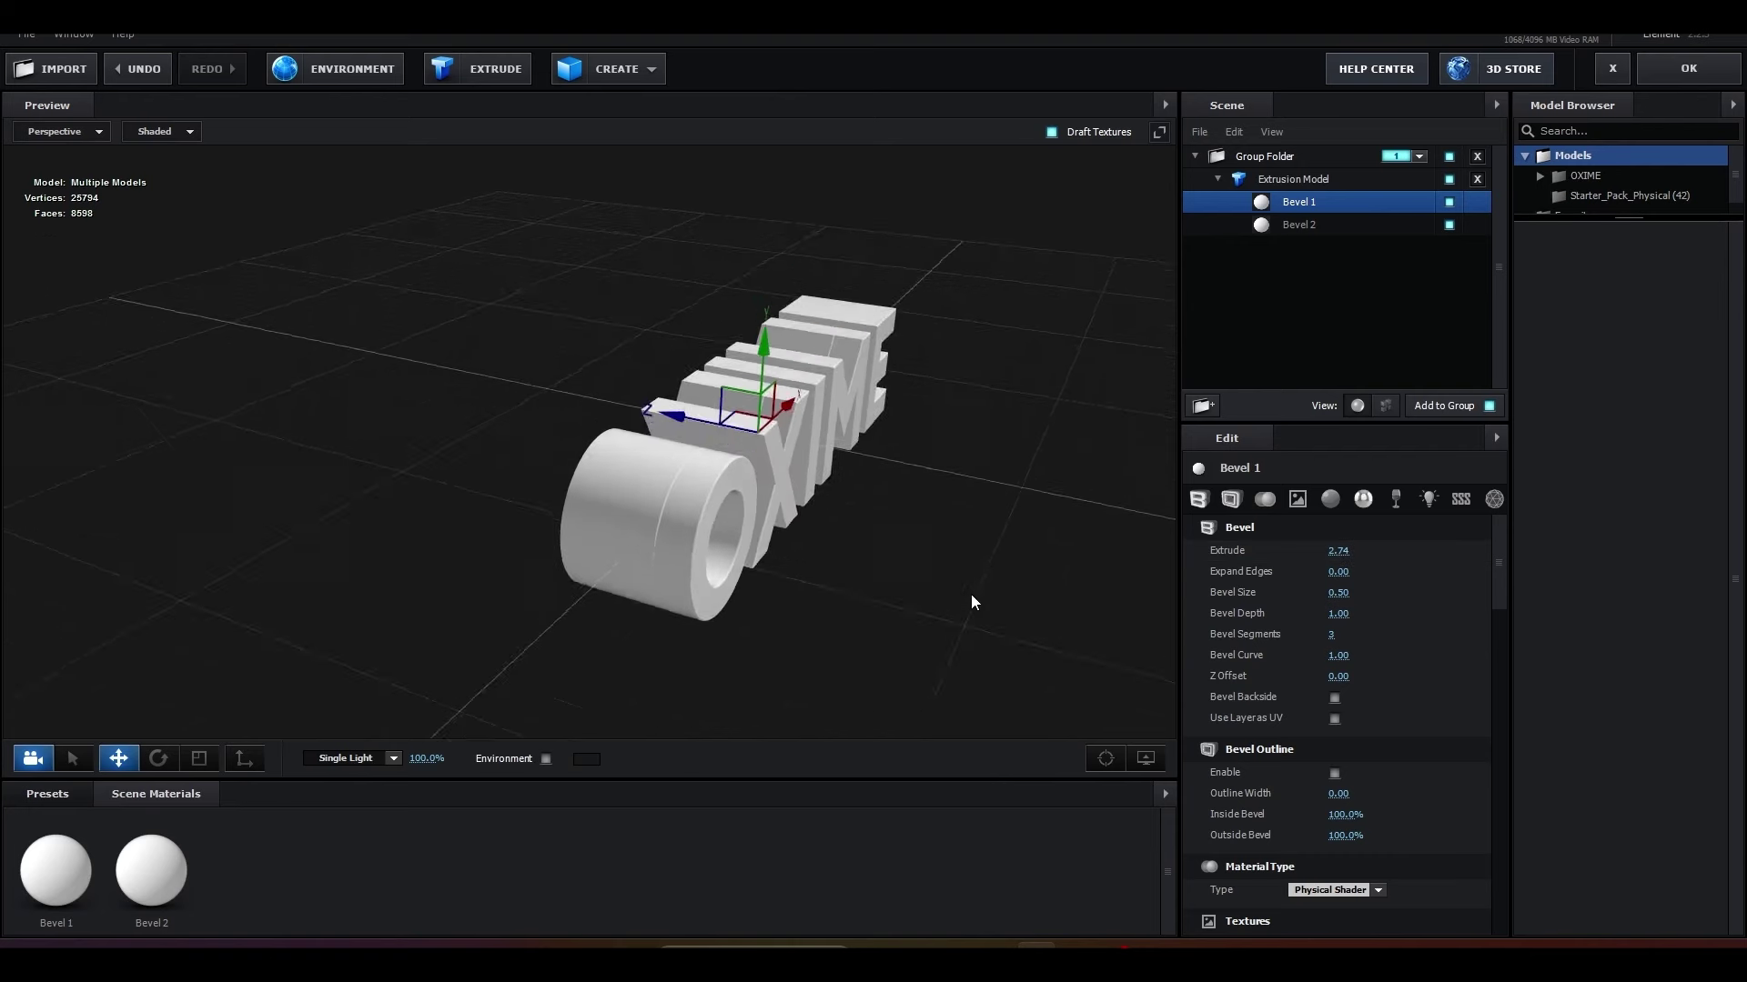
{"action": "scroll", "coordinate": [951, 588], "scroll_direction": "down", "scroll_amount": 3}
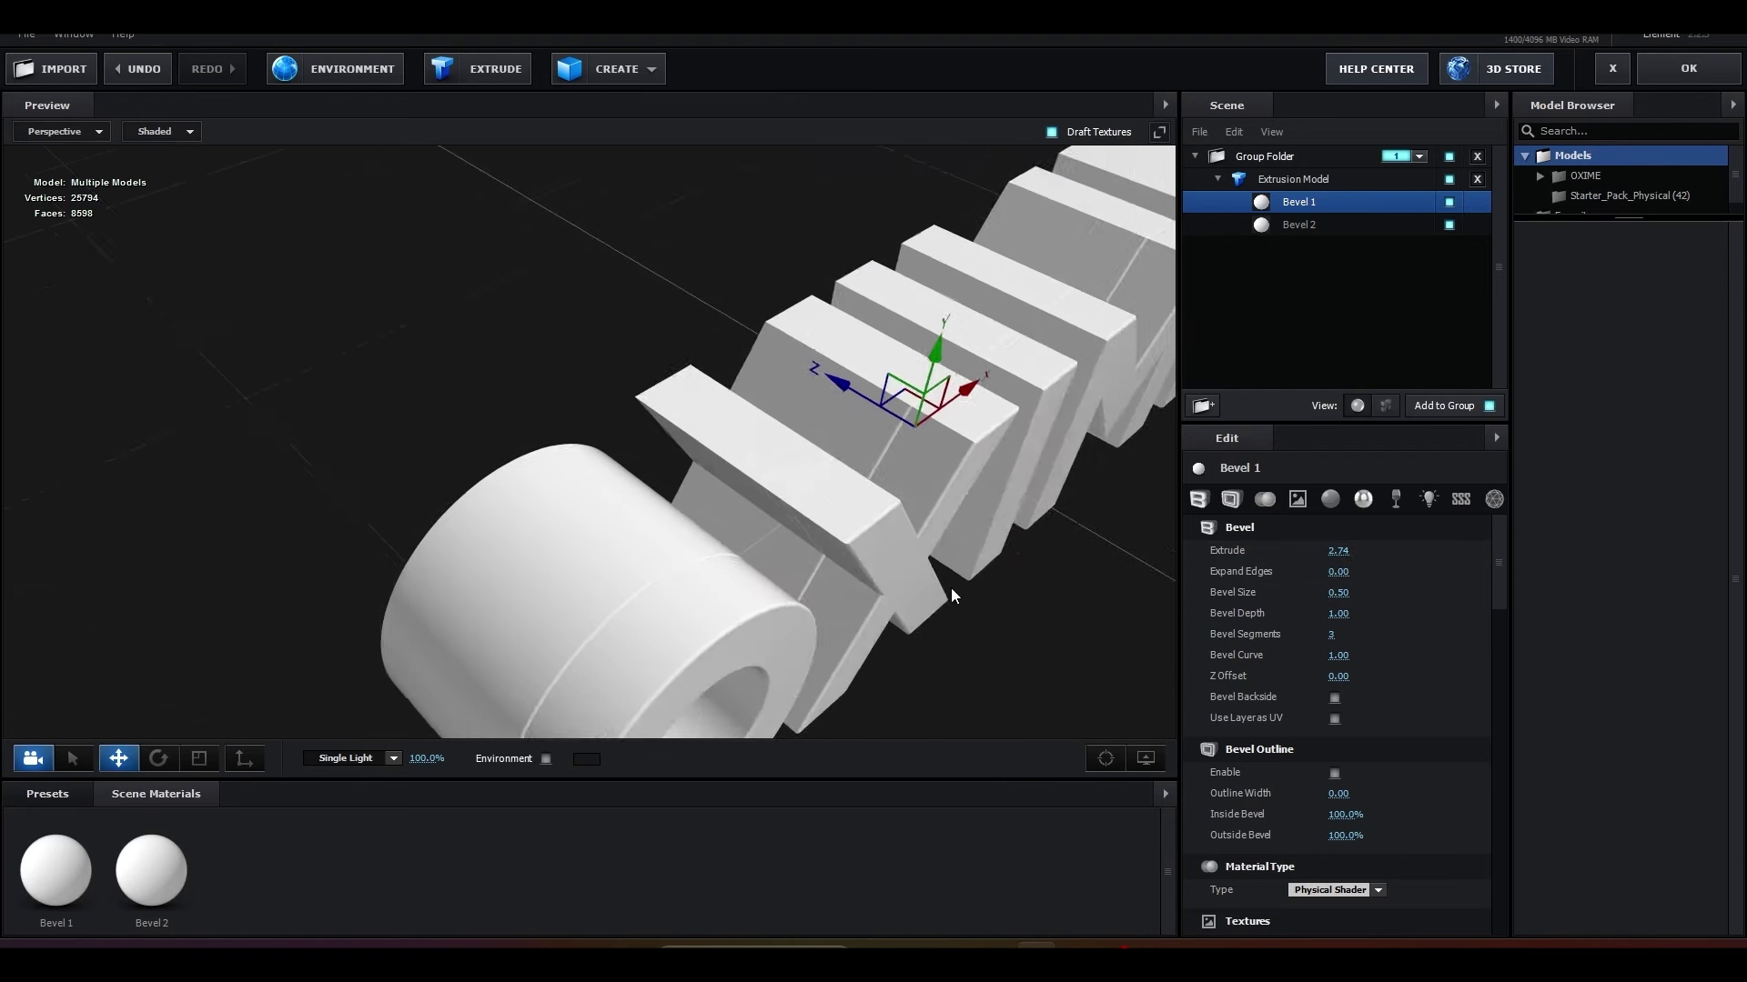
{"action": "scroll", "coordinate": [927, 600], "scroll_direction": "down", "scroll_amount": 3}
{"action": "mouse_move", "coordinate": [928, 601]}
{"action": "left_mouse_down"}
{"action": "mouse_move", "coordinate": [892, 560]}
{"action": "mouse_move", "coordinate": [907, 485]}
{"action": "mouse_move", "coordinate": [903, 504]}
{"action": "left_mouse_up"}
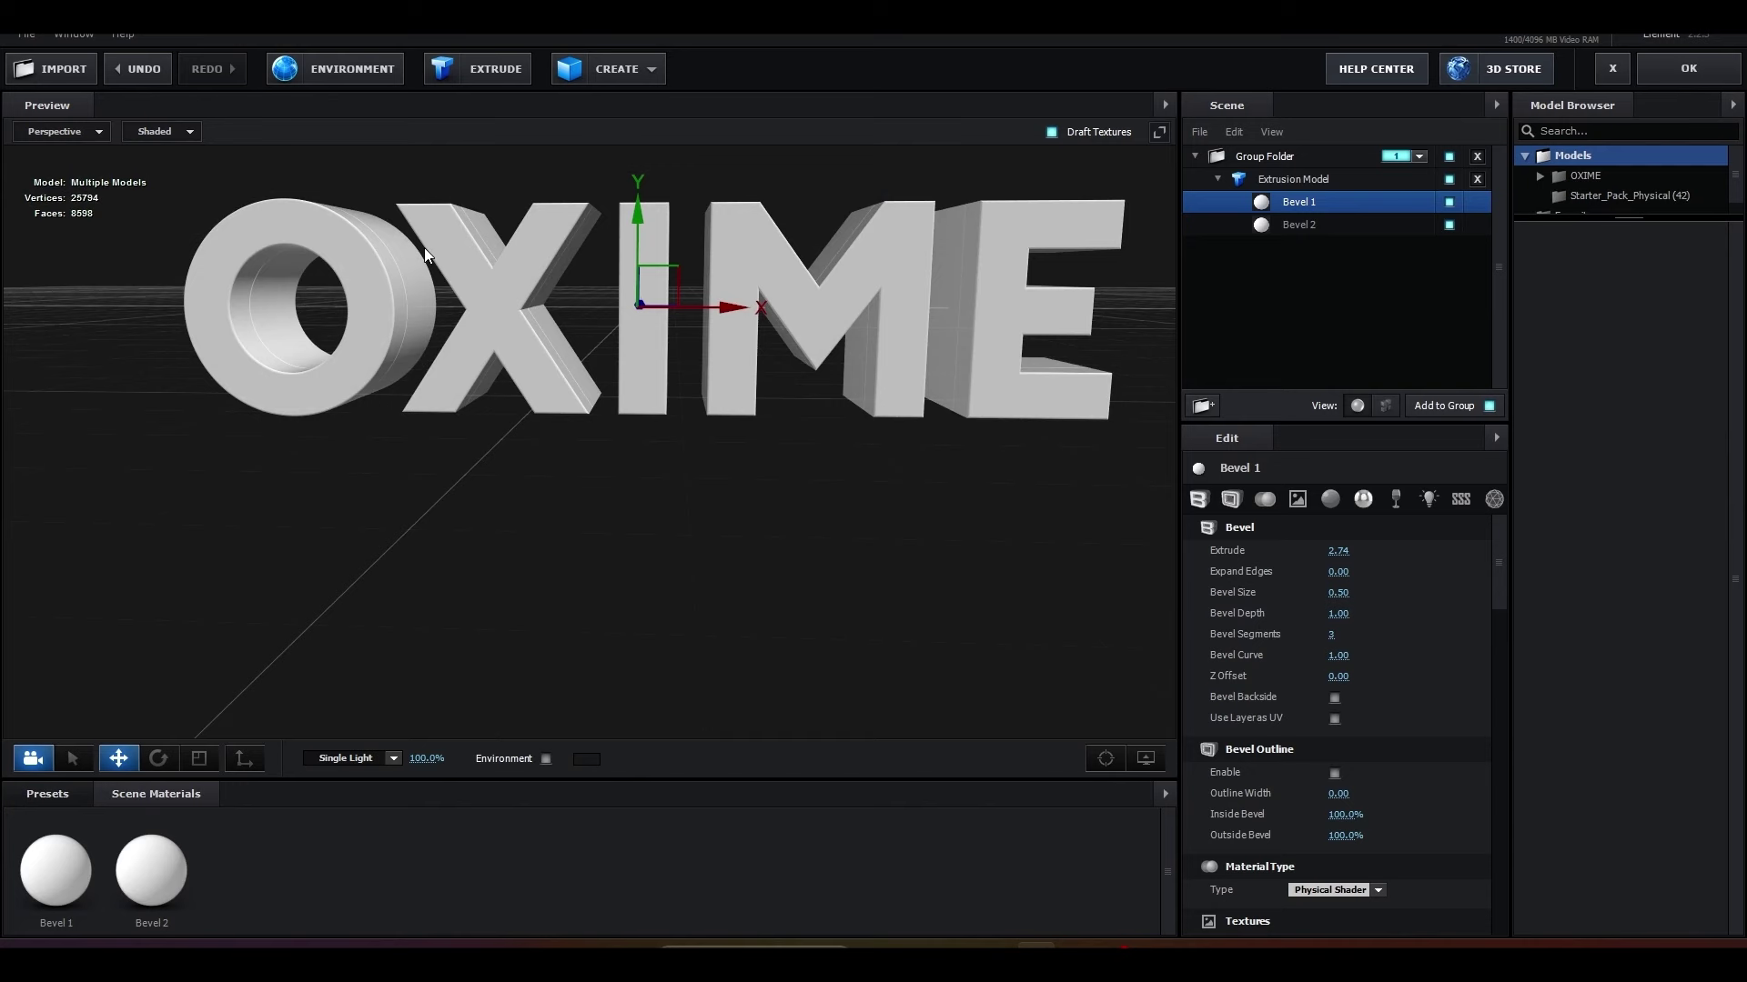
{"action": "left_click_drag", "start_coordinate": [1338, 571], "coordinate": [1498, 569]}
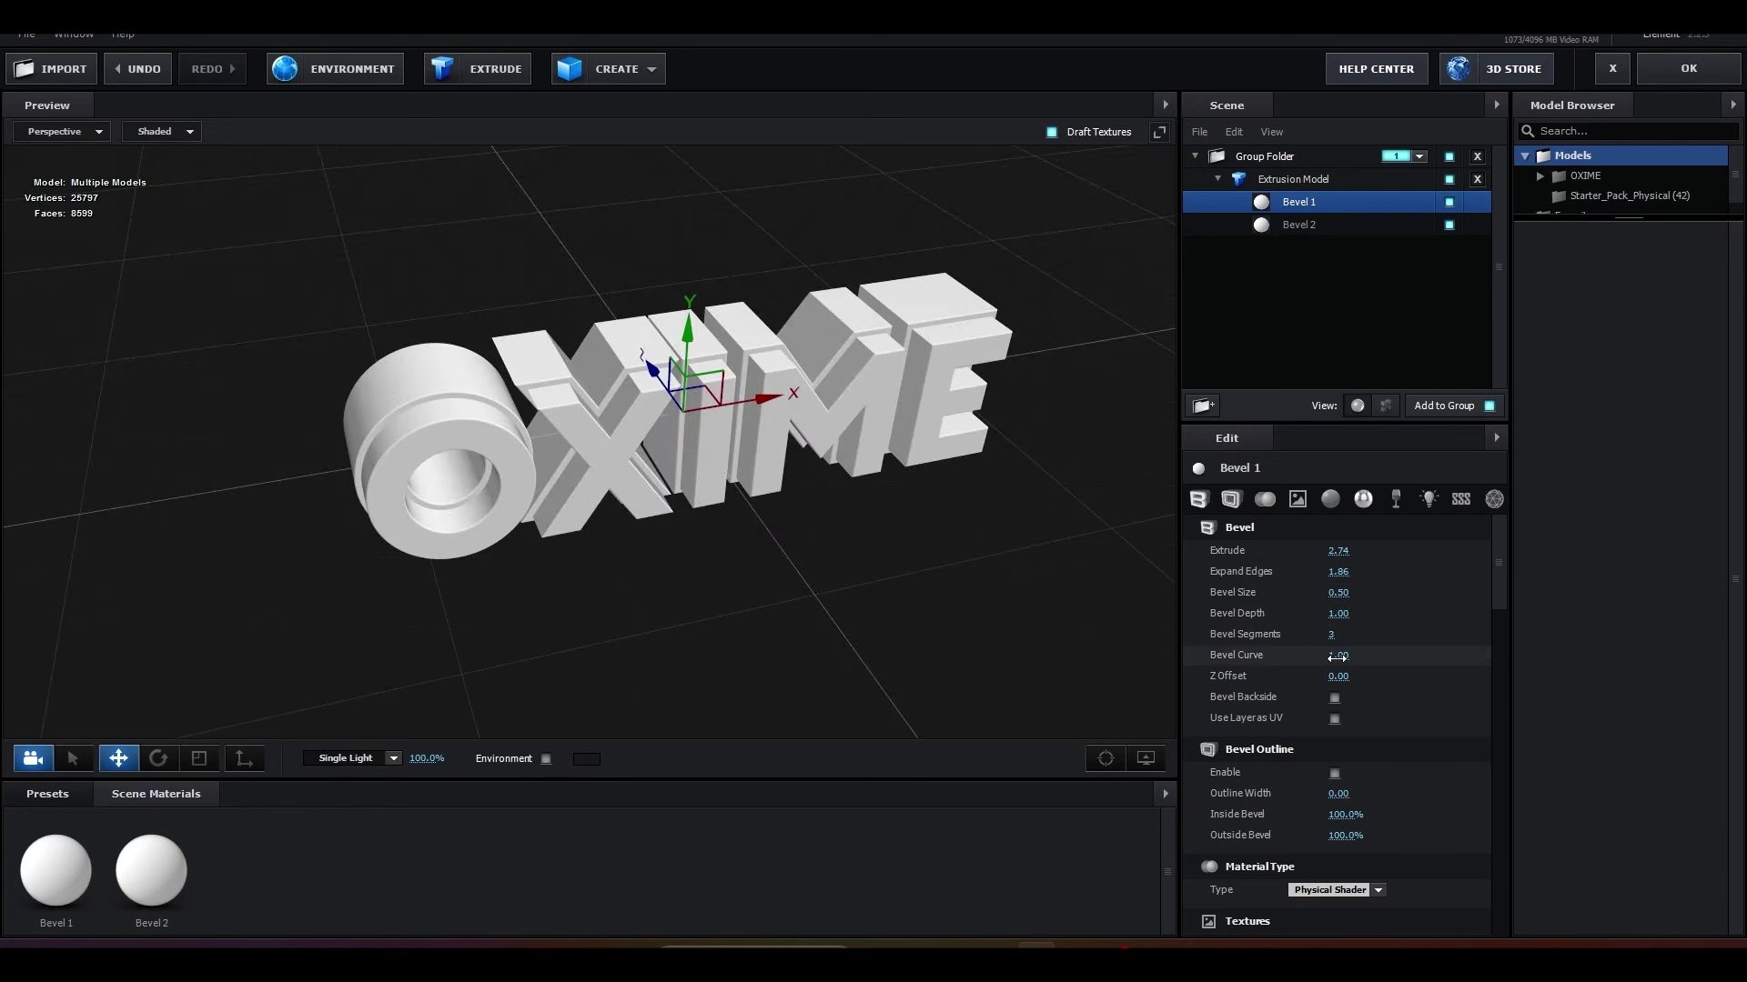
Step: Undo the last bevel size change, then enlarge Bevel 1's Bevel Size for a rounder edge
{"action": "mouse_move", "coordinate": [679, 578]}
{"action": "left_mouse_down"}
{"action": "mouse_move", "coordinate": [1032, 603]}
{"action": "mouse_move", "coordinate": [1116, 586]}
{"action": "mouse_move", "coordinate": [1008, 510]}
{"action": "mouse_move", "coordinate": [745, 600]}
{"action": "left_mouse_up"}
{"action": "key", "text": "ctrl+z"}
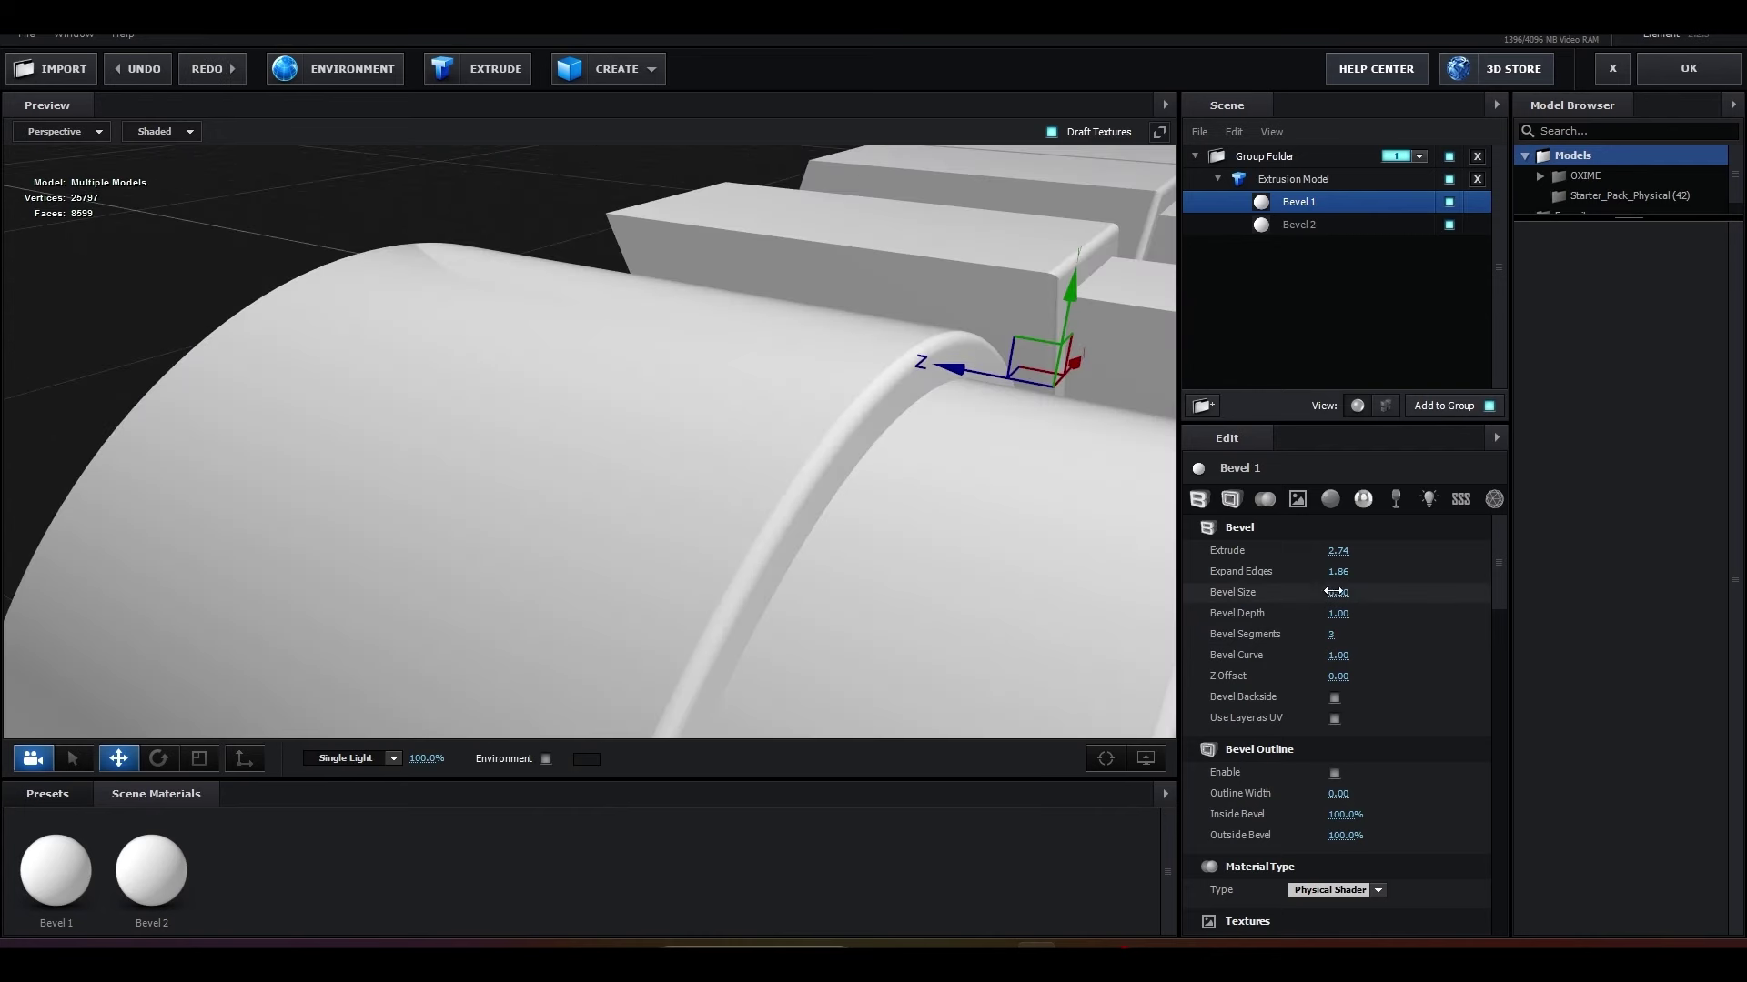
{"action": "scroll", "coordinate": [920, 554], "scroll_direction": "up", "scroll_amount": 2}
{"action": "mouse_move", "coordinate": [920, 554]}
{"action": "left_mouse_down"}
{"action": "mouse_move", "coordinate": [932, 585]}
{"action": "mouse_move", "coordinate": [863, 373]}
{"action": "left_mouse_up"}
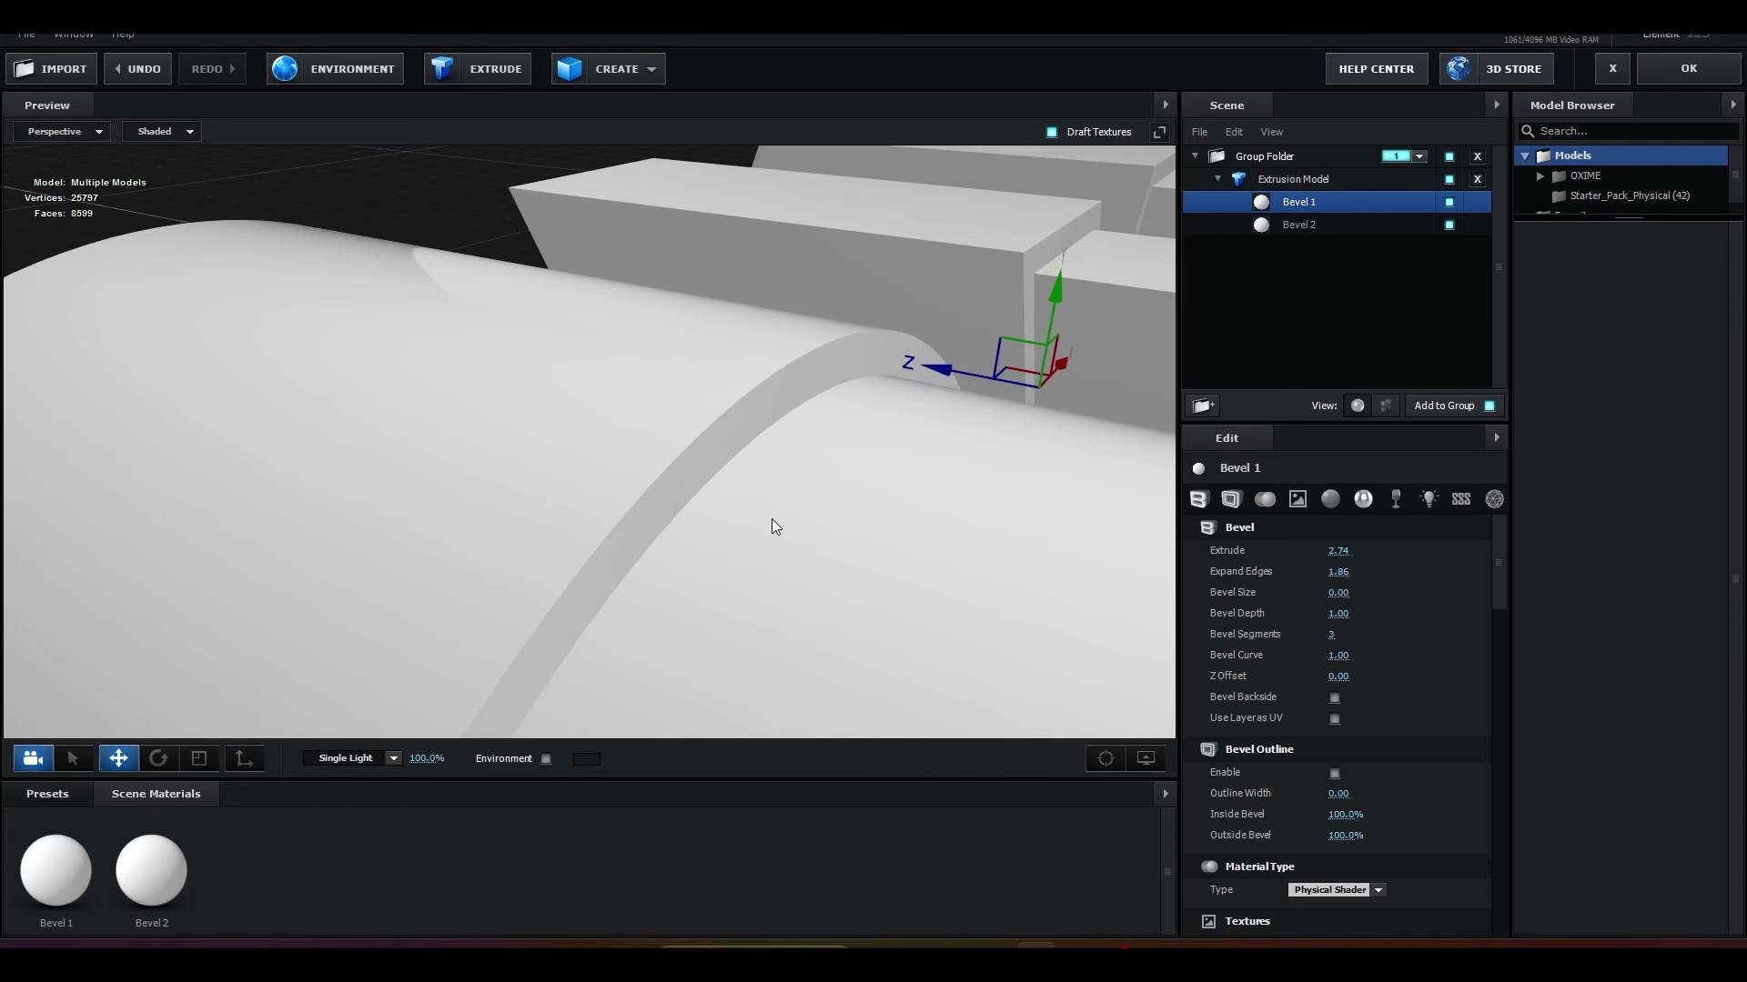
{"action": "mouse_move", "coordinate": [1339, 593]}
{"action": "left_mouse_down"}
{"action": "mouse_move", "coordinate": [1715, 593]}
{"action": "mouse_move", "coordinate": [1292, 608]}
{"action": "left_mouse_up"}
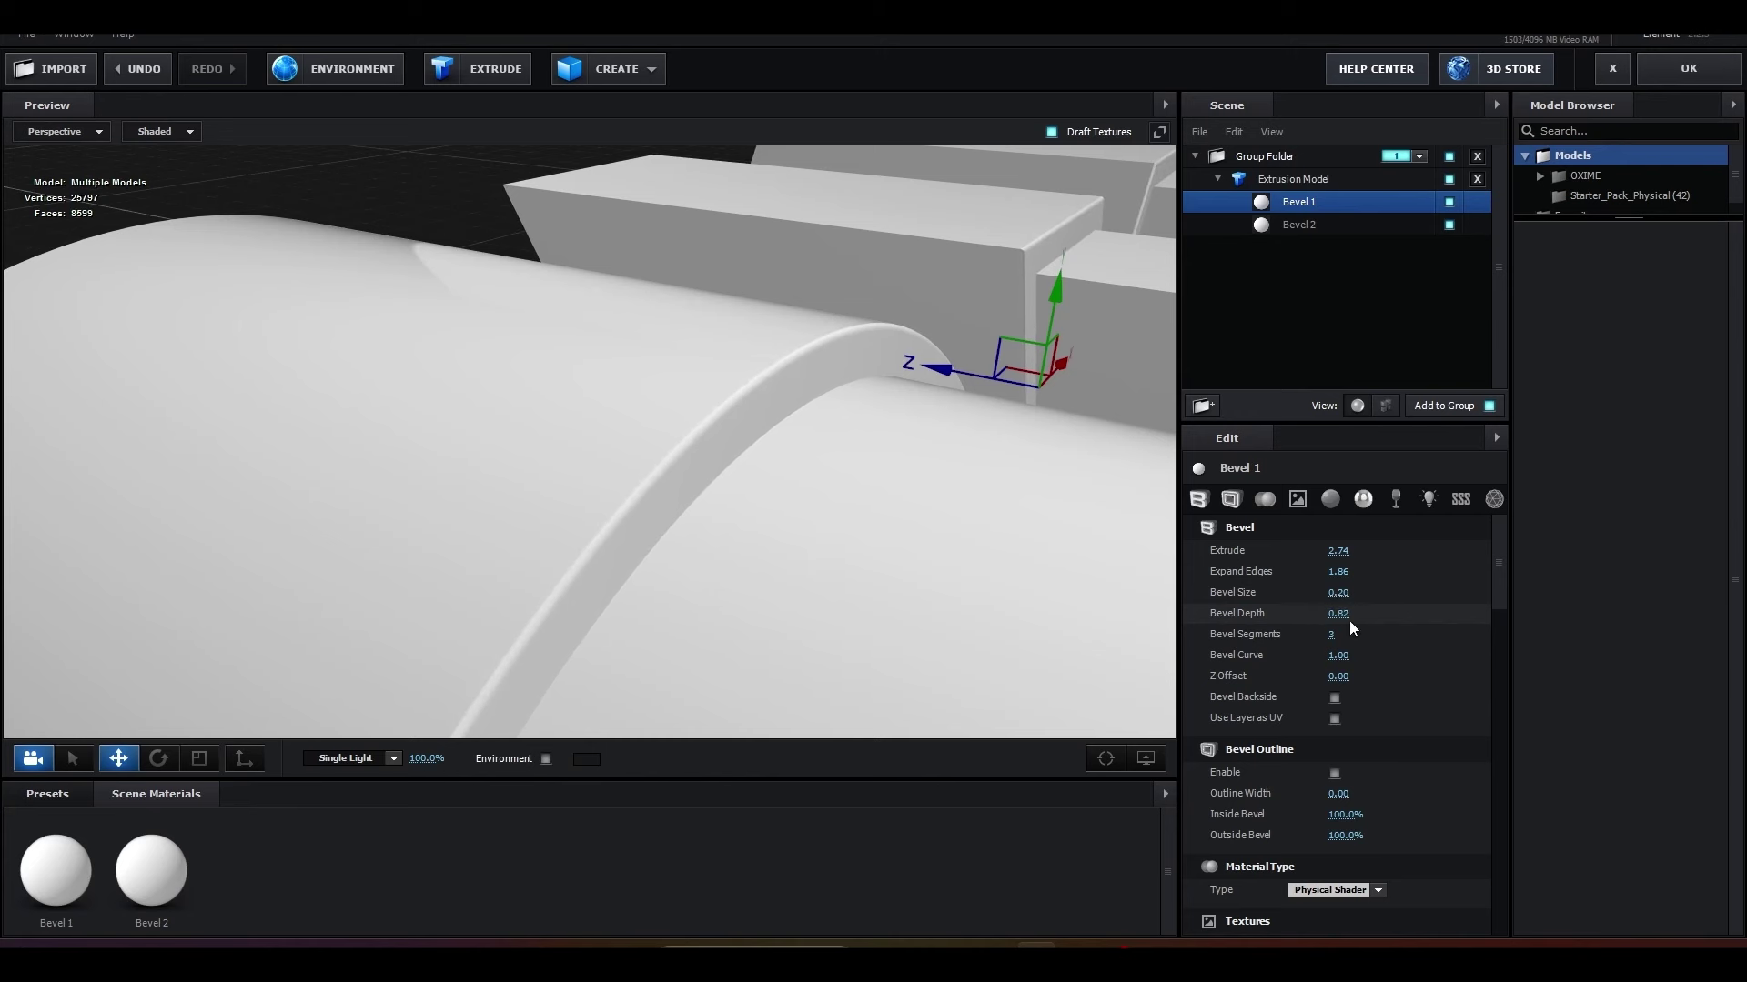
Step: Set Bevel 1's Bevel Segments to 3
{"action": "left_click_drag", "start_coordinate": [1333, 634], "coordinate": [1335, 640]}
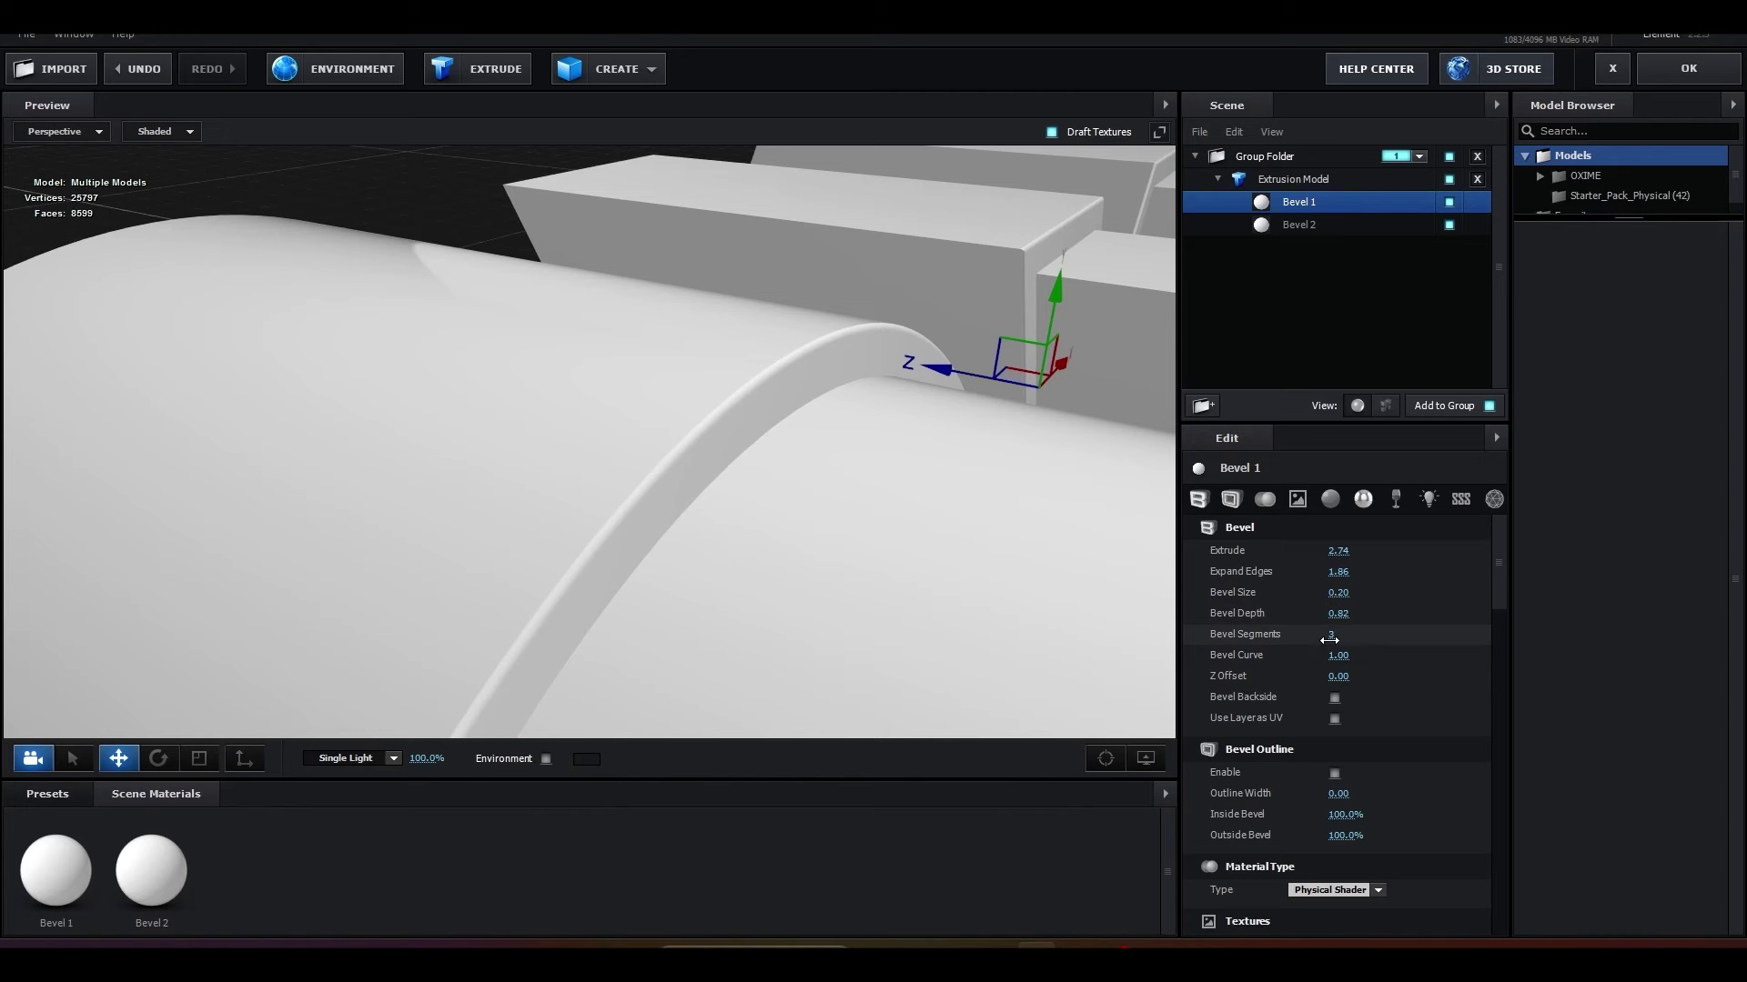
{"action": "left_click_drag", "start_coordinate": [1329, 641], "coordinate": [1302, 644]}
{"action": "mouse_move", "coordinate": [911, 580]}
{"action": "left_mouse_down"}
{"action": "mouse_move", "coordinate": [751, 576]}
{"action": "mouse_move", "coordinate": [770, 592]}
{"action": "mouse_move", "coordinate": [994, 499]}
{"action": "mouse_move", "coordinate": [935, 506]}
{"action": "left_mouse_up"}
{"action": "scroll", "coordinate": [992, 493], "scroll_direction": "down", "scroll_amount": 3}
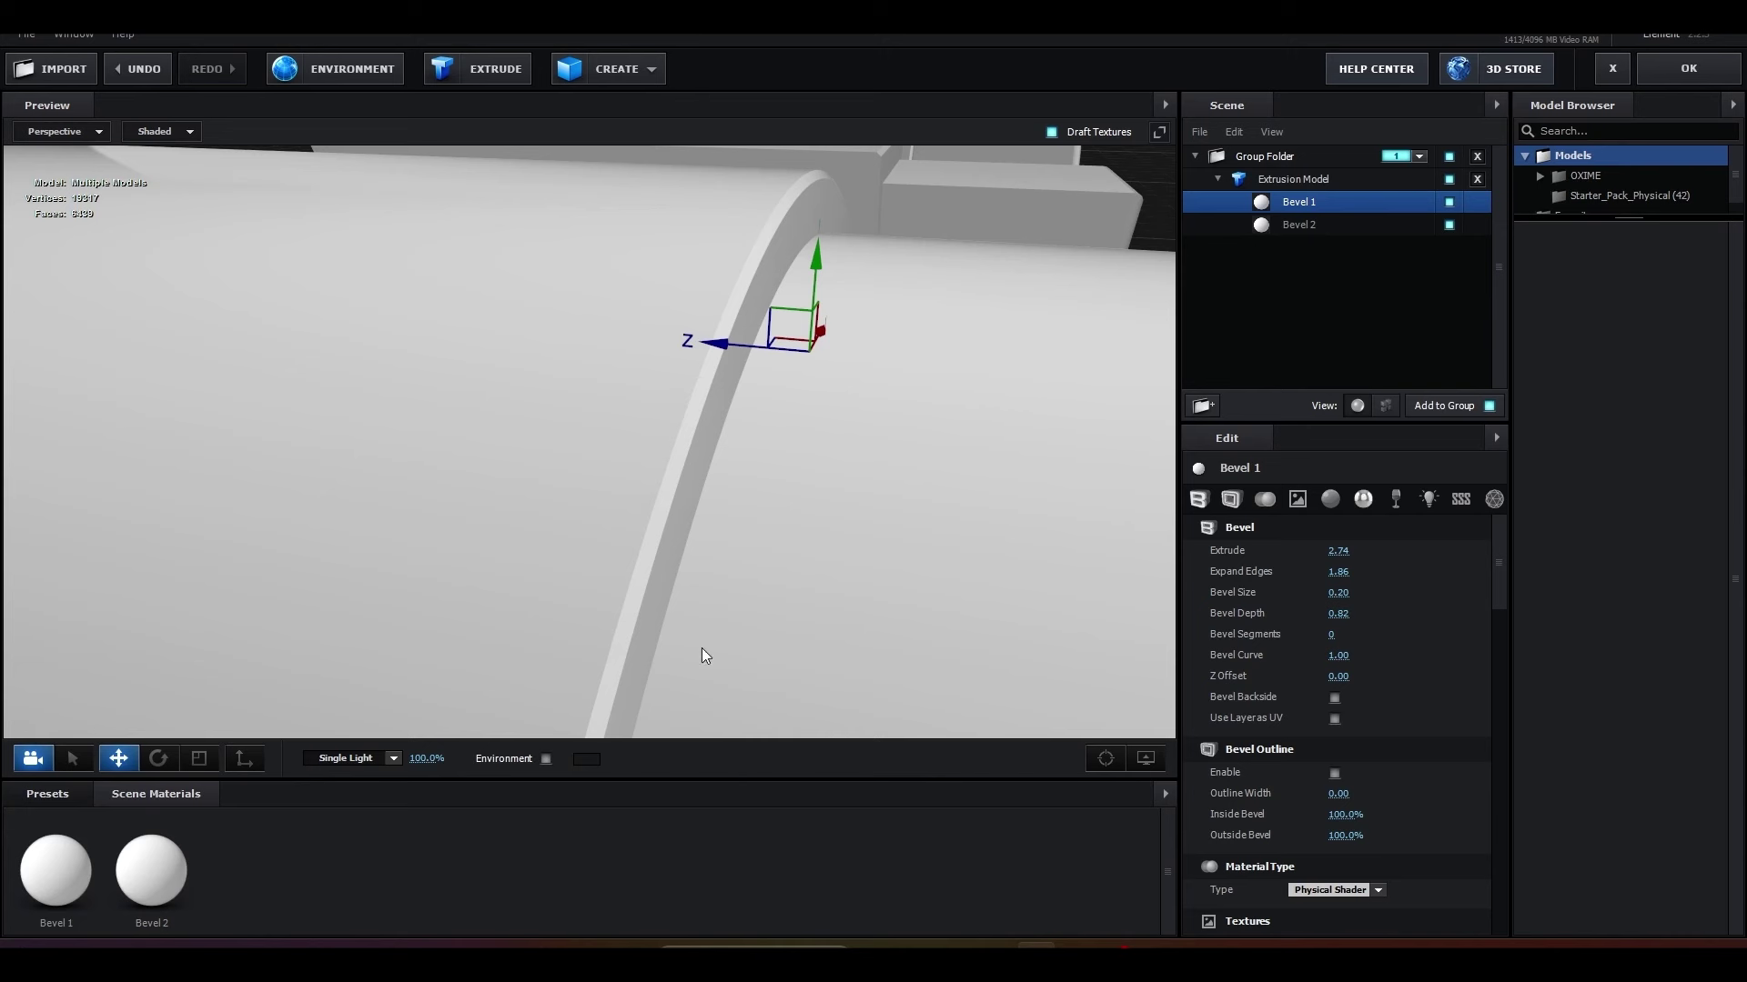
{"action": "left_click_drag", "start_coordinate": [1332, 636], "coordinate": [1335, 636]}
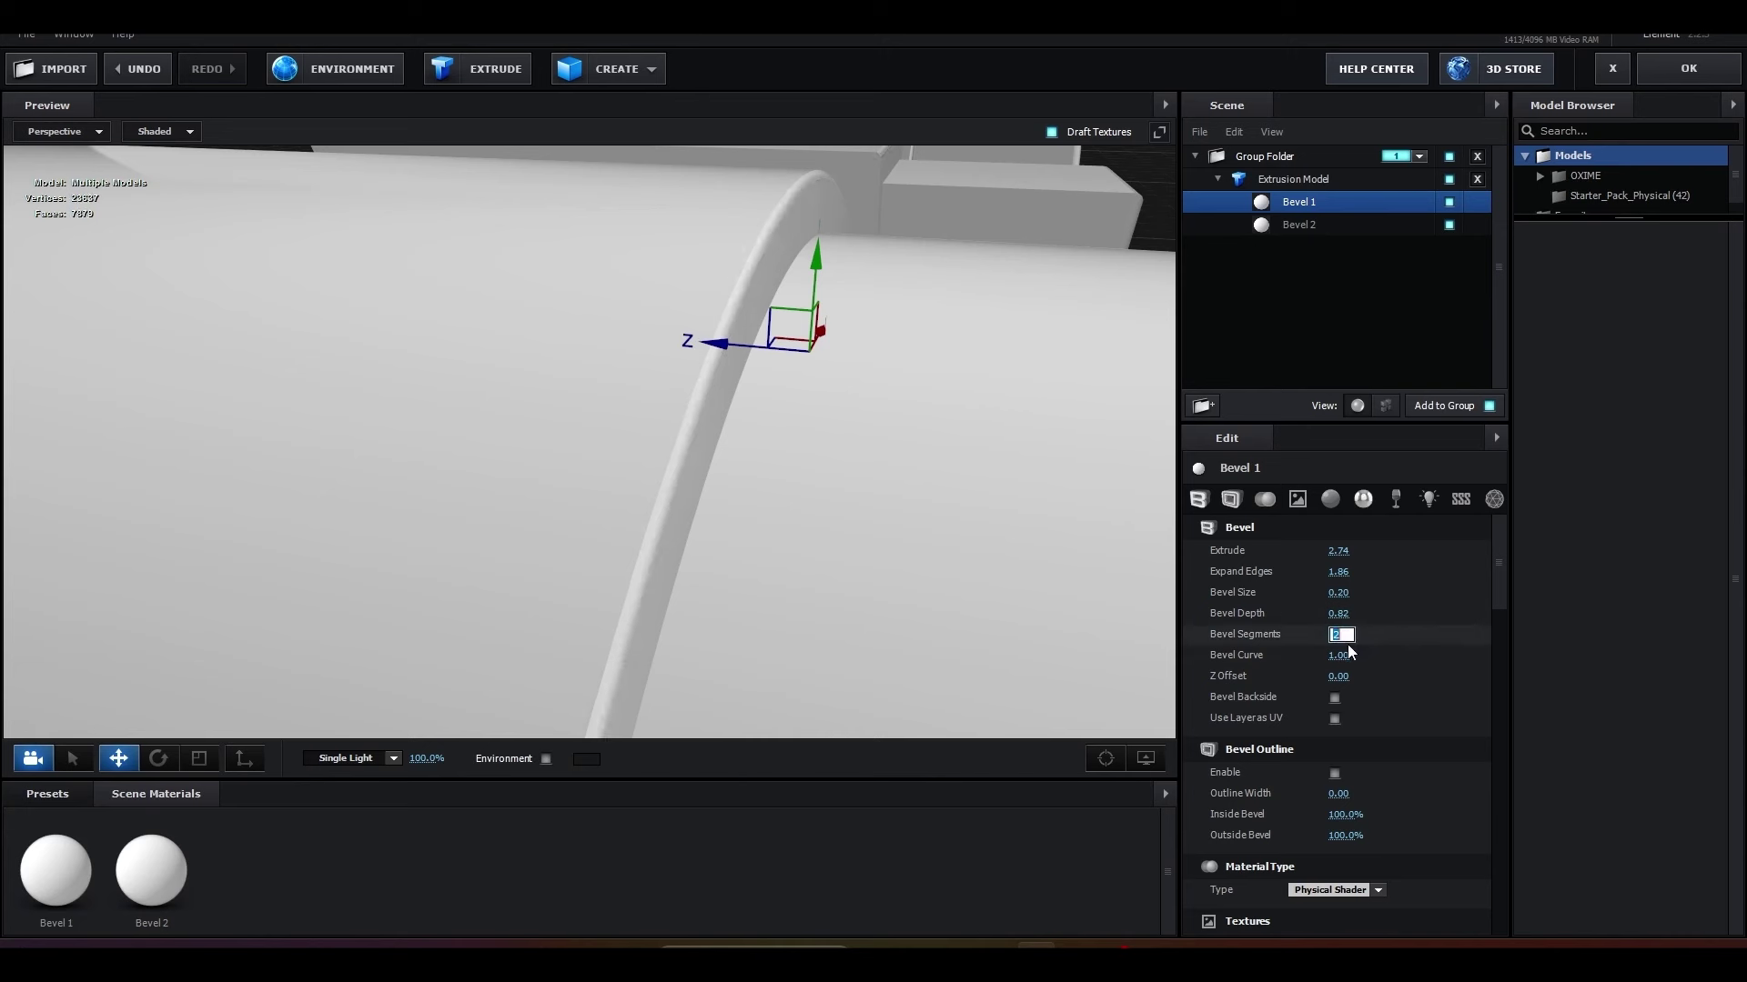
{"action": "type", "text": "3"}
{"action": "key", "text": "Return"}
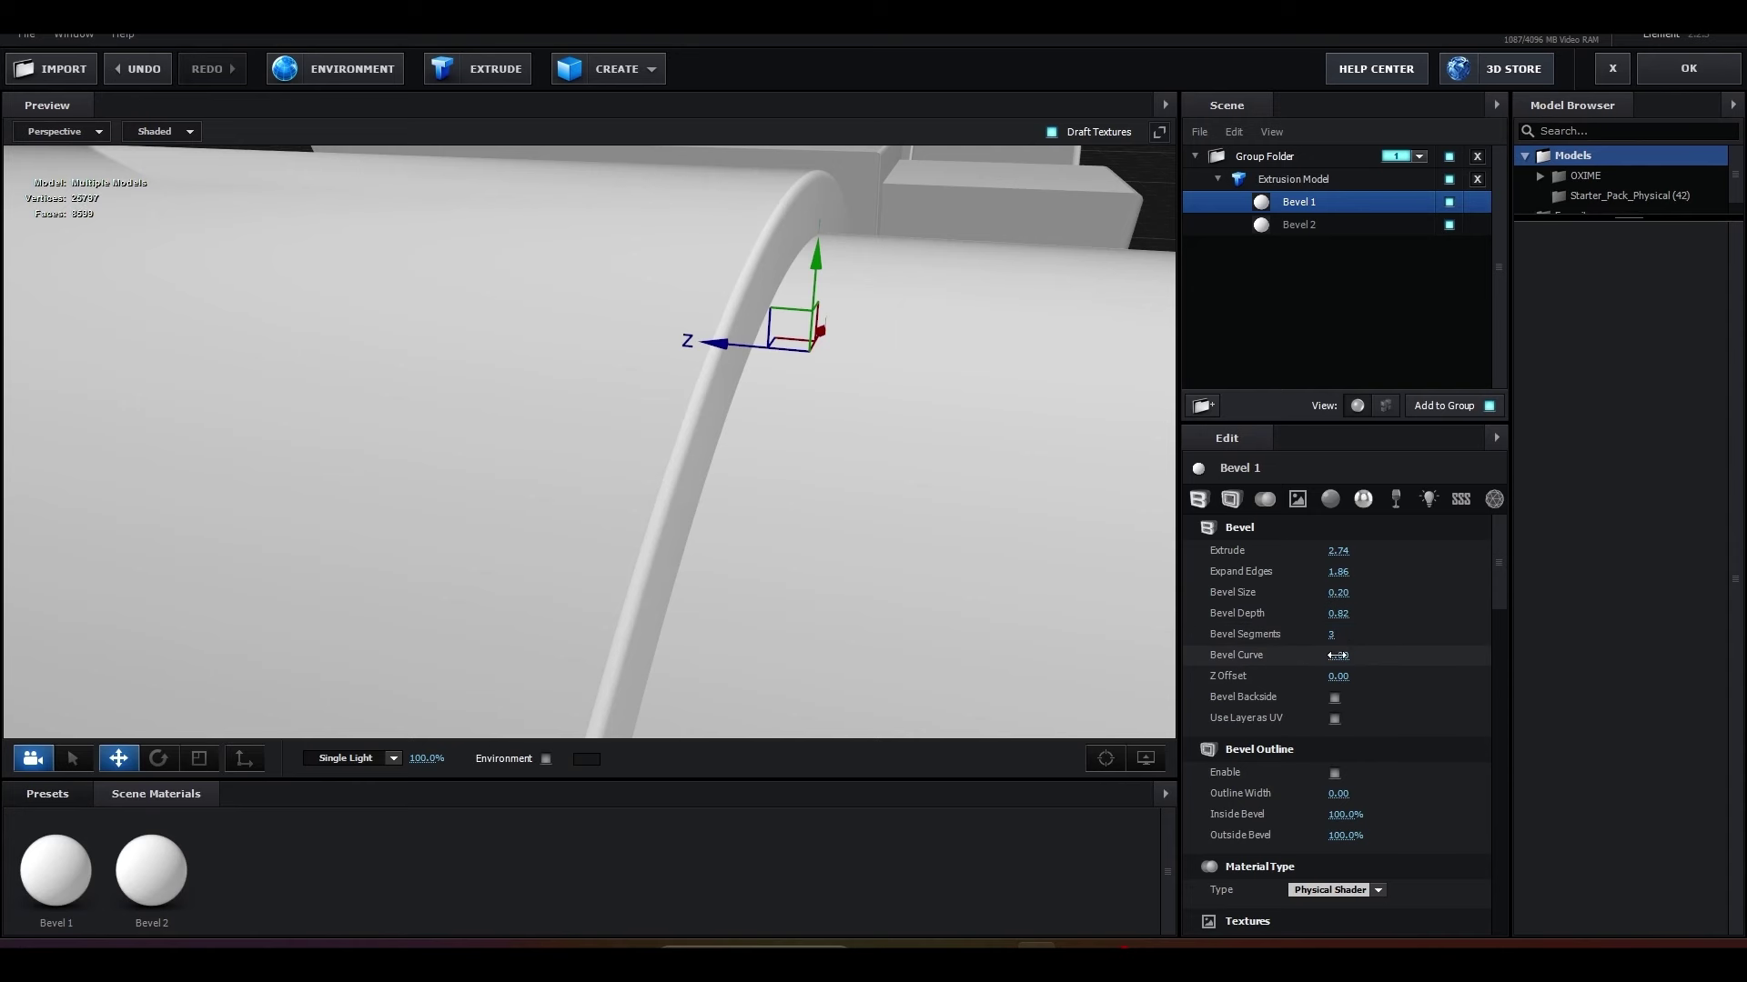
Step: Return Bevel 1's Bevel Curve to 1.00
{"action": "left_click_drag", "start_coordinate": [1317, 657], "coordinate": [1184, 664]}
{"action": "scroll", "coordinate": [953, 437], "scroll_direction": "down", "scroll_amount": 5}
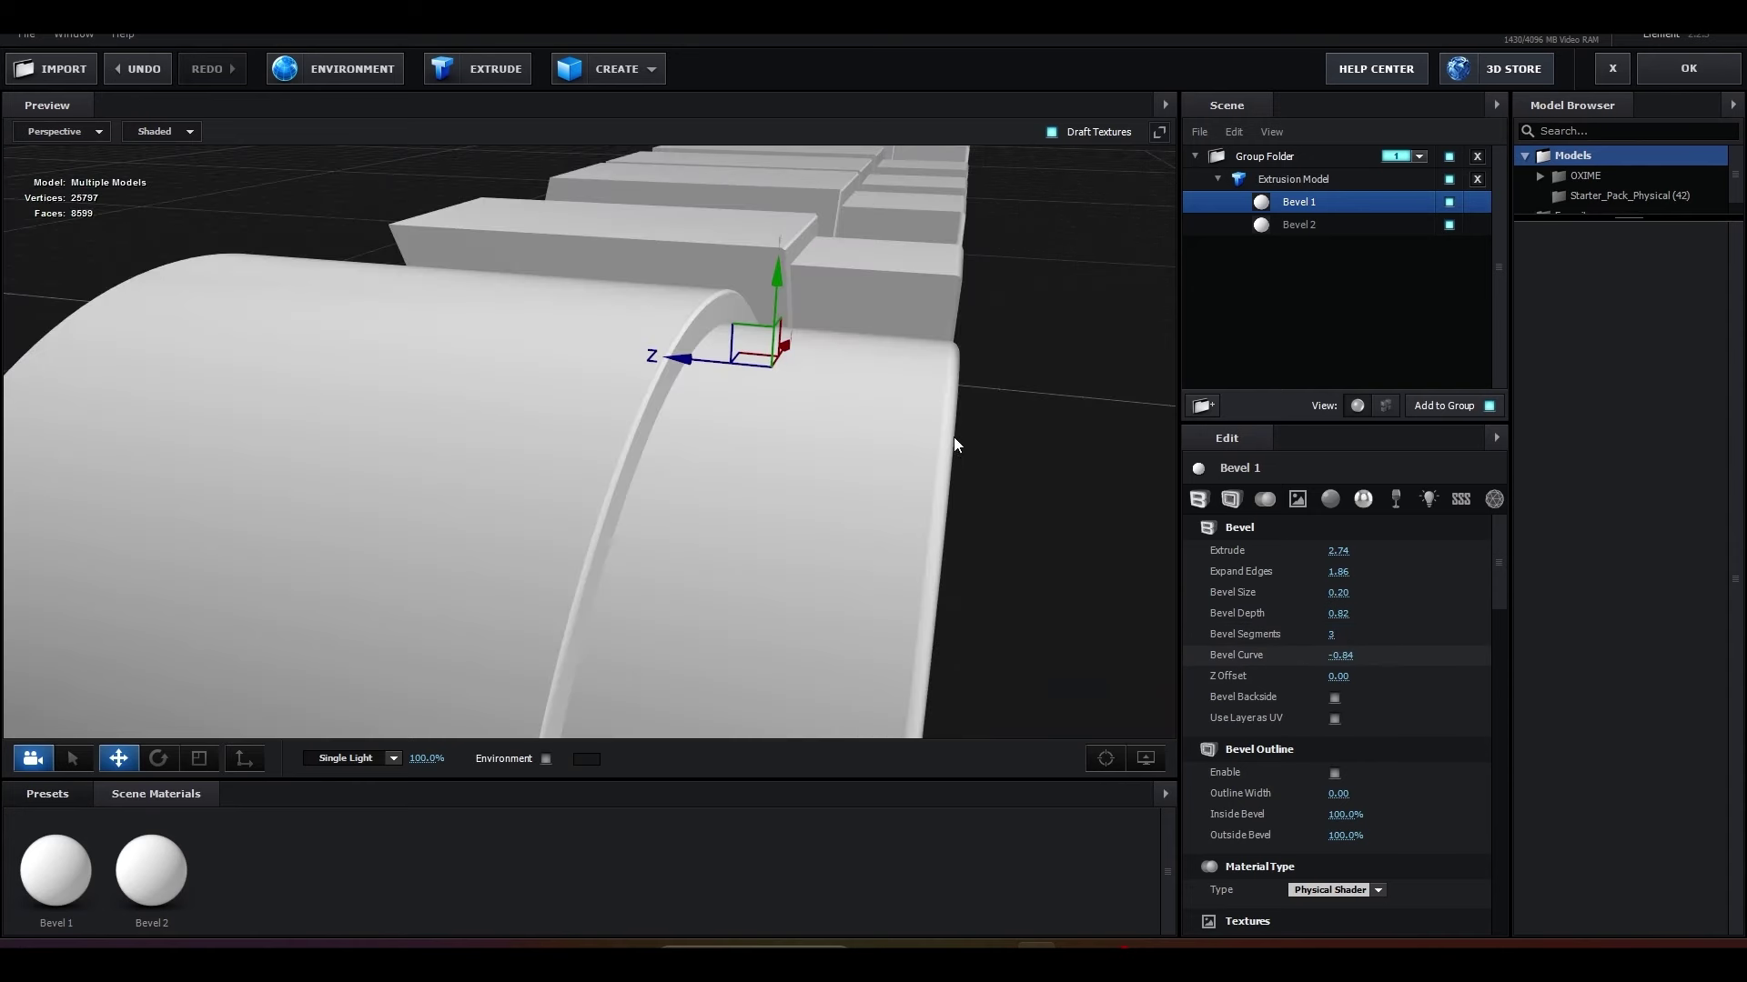
{"action": "scroll", "coordinate": [996, 595], "scroll_direction": "down", "scroll_amount": 3}
{"action": "scroll", "coordinate": [997, 587], "scroll_direction": "up", "scroll_amount": 10}
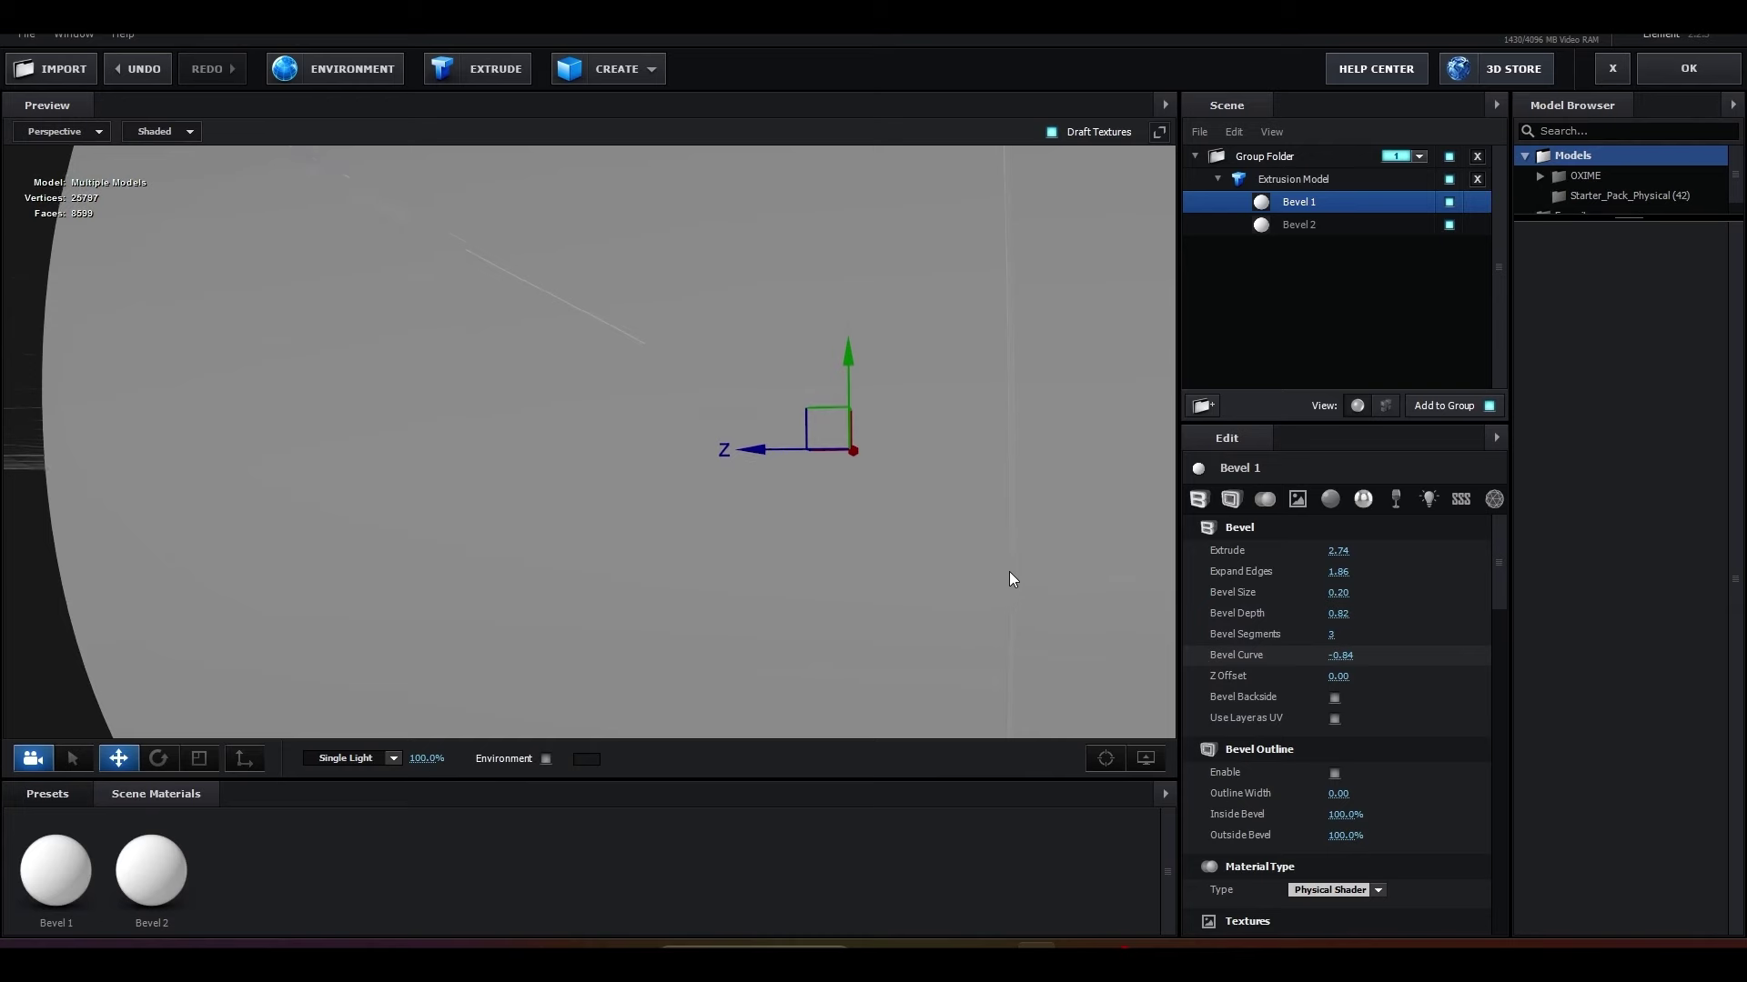
{"action": "scroll", "coordinate": [964, 559], "scroll_direction": "down", "scroll_amount": 3}
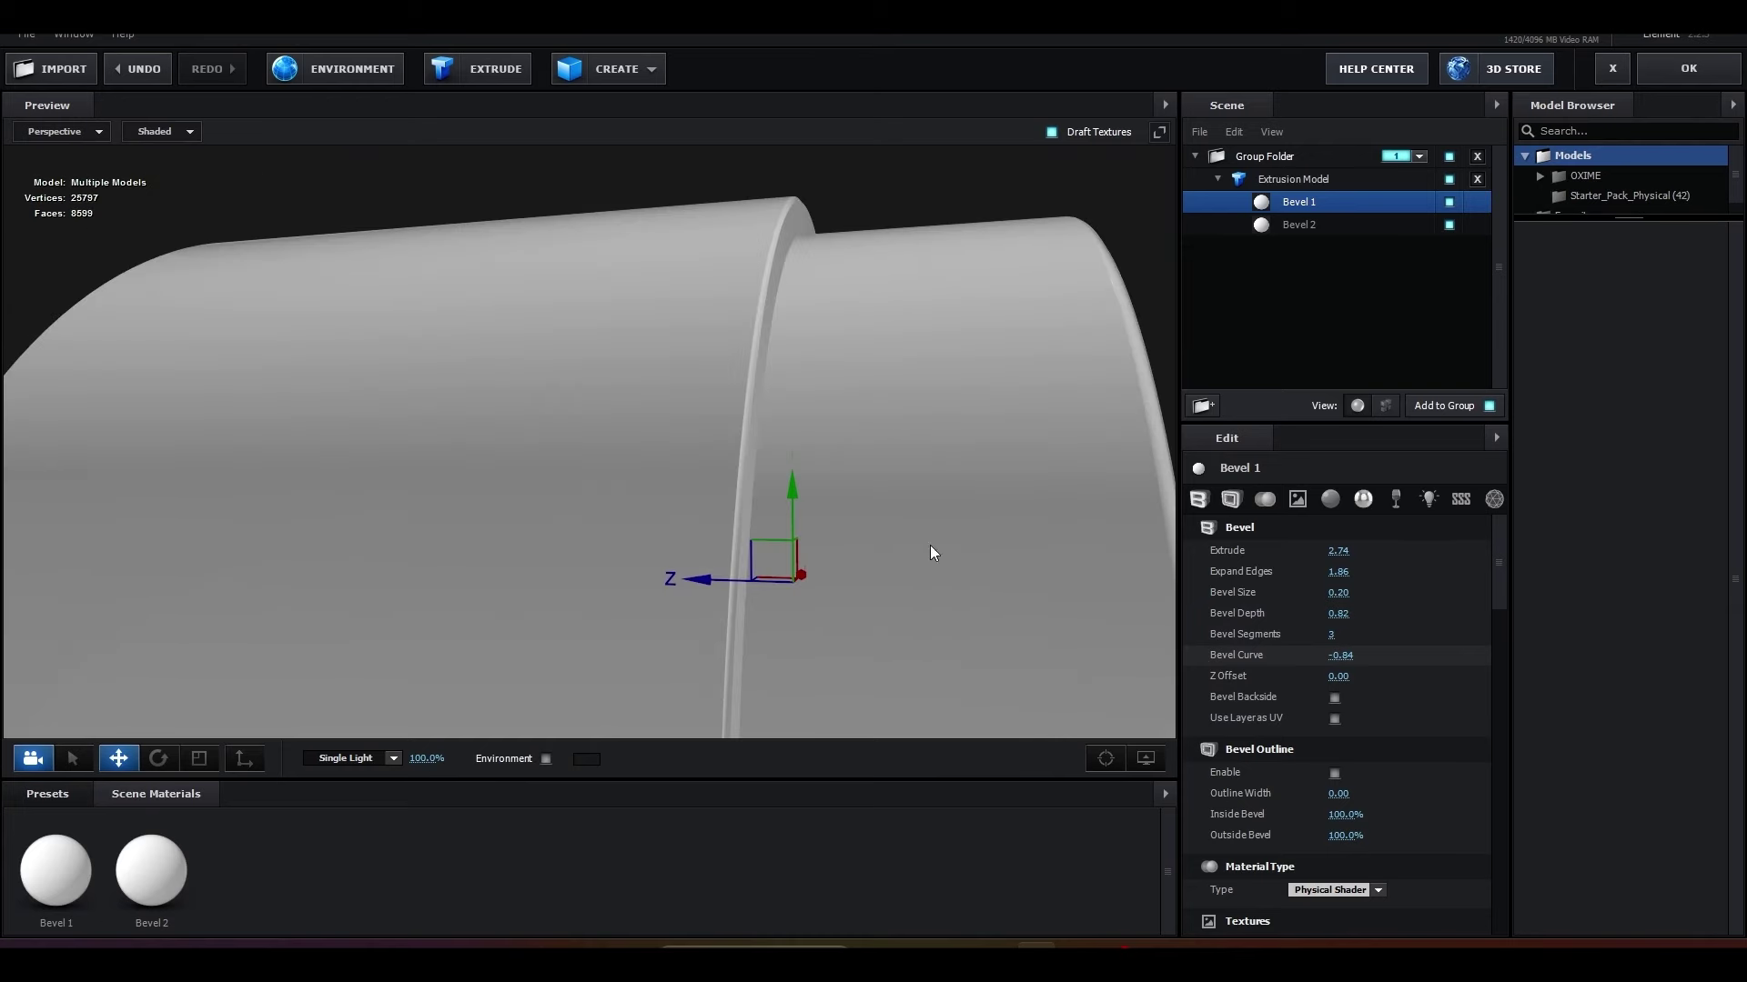
{"action": "scroll", "coordinate": [946, 510], "scroll_direction": "up", "scroll_amount": 3}
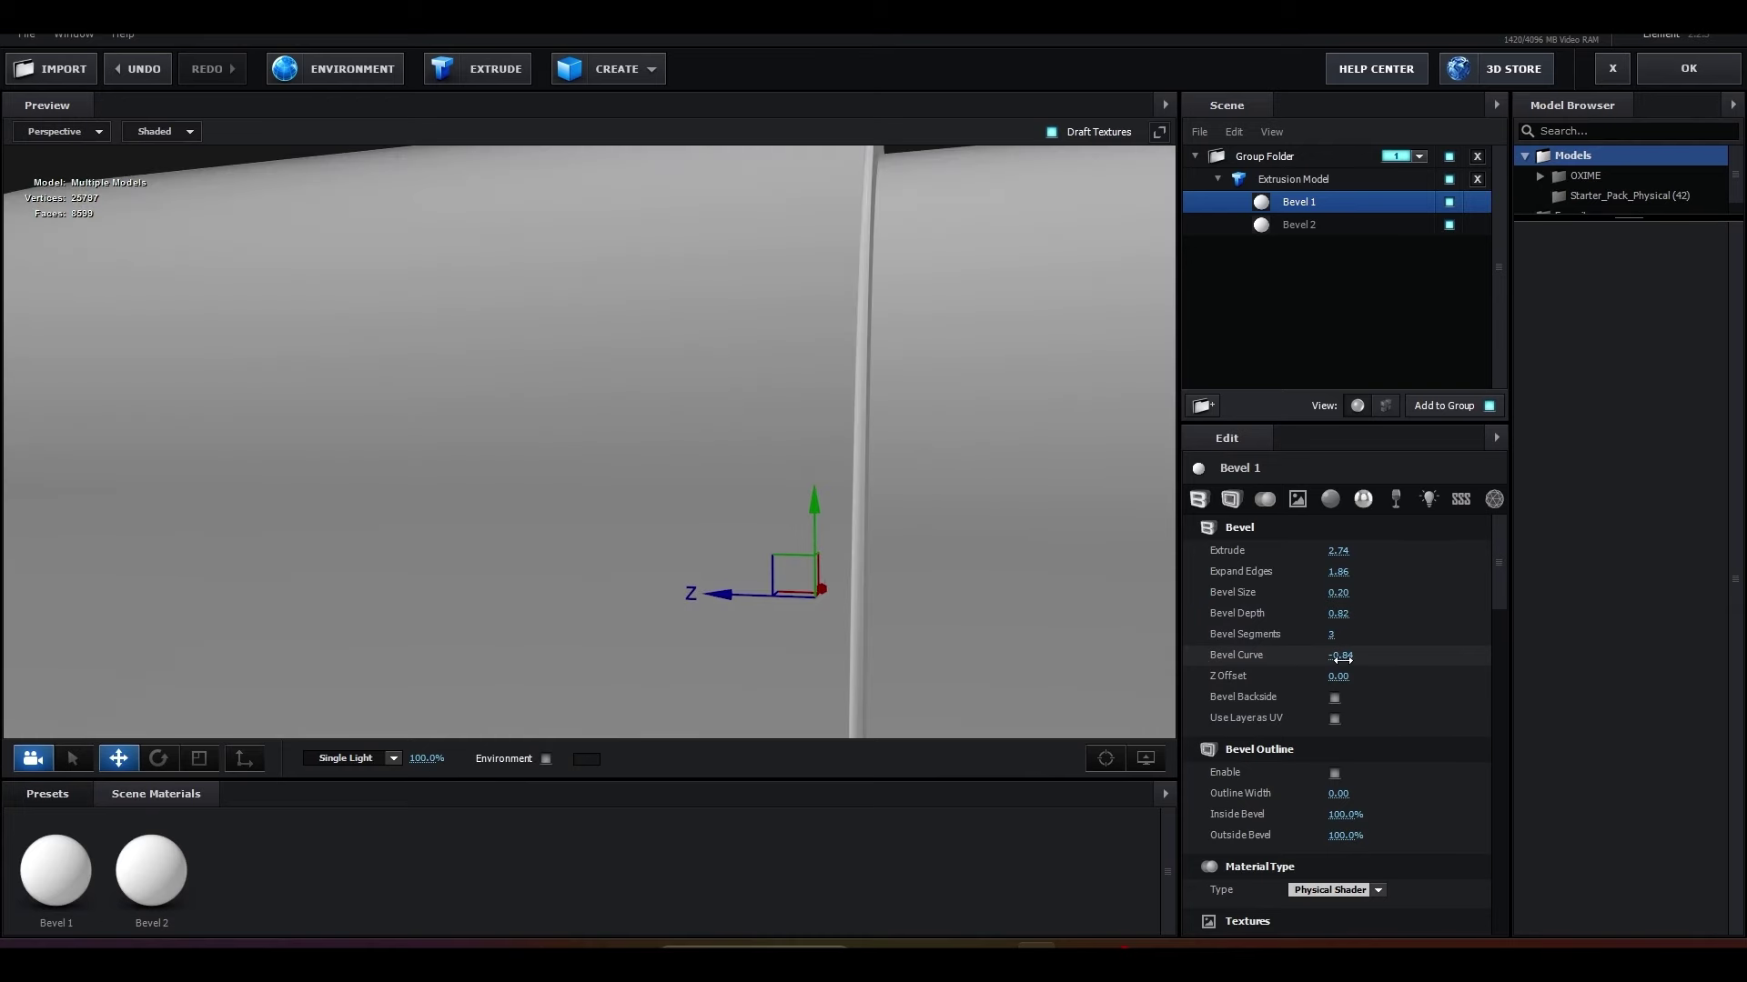
{"action": "left_click_drag", "start_coordinate": [1342, 657], "coordinate": [1501, 657]}
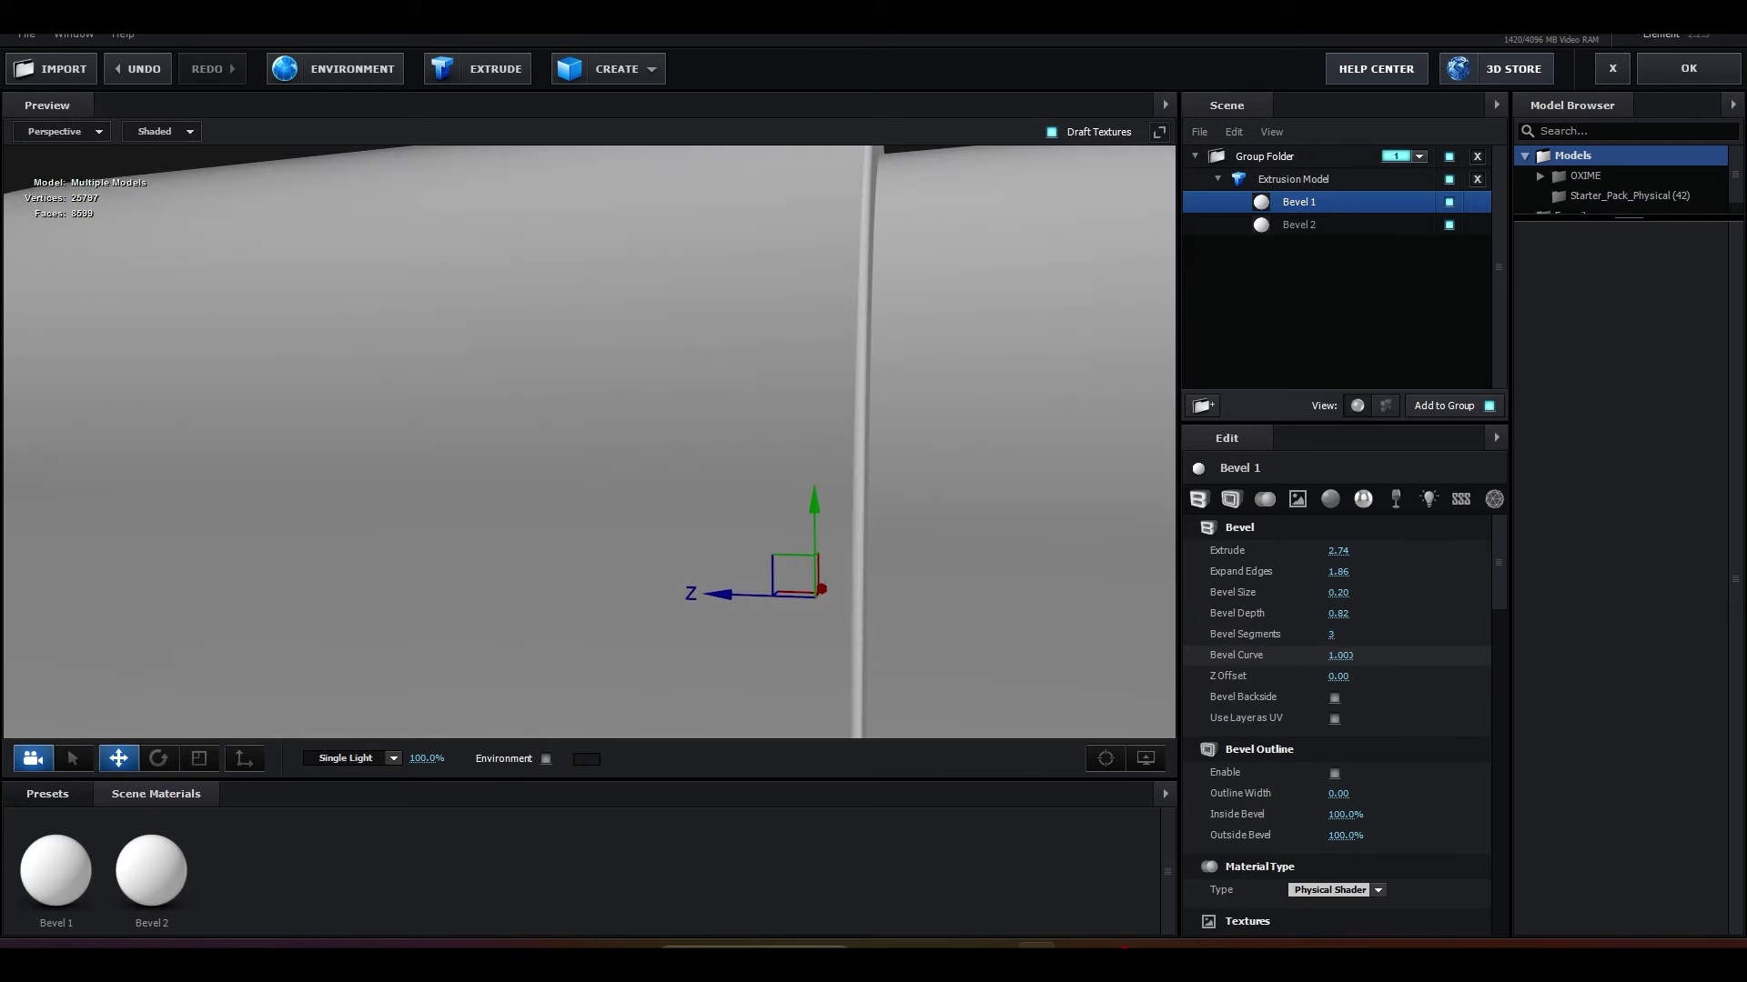
{"action": "scroll", "coordinate": [910, 482], "scroll_direction": "down", "scroll_amount": 5}
Step: Set Bevel 1's Z Offset to 0.01
{"action": "left_click_drag", "start_coordinate": [910, 483], "coordinate": [925, 619]}
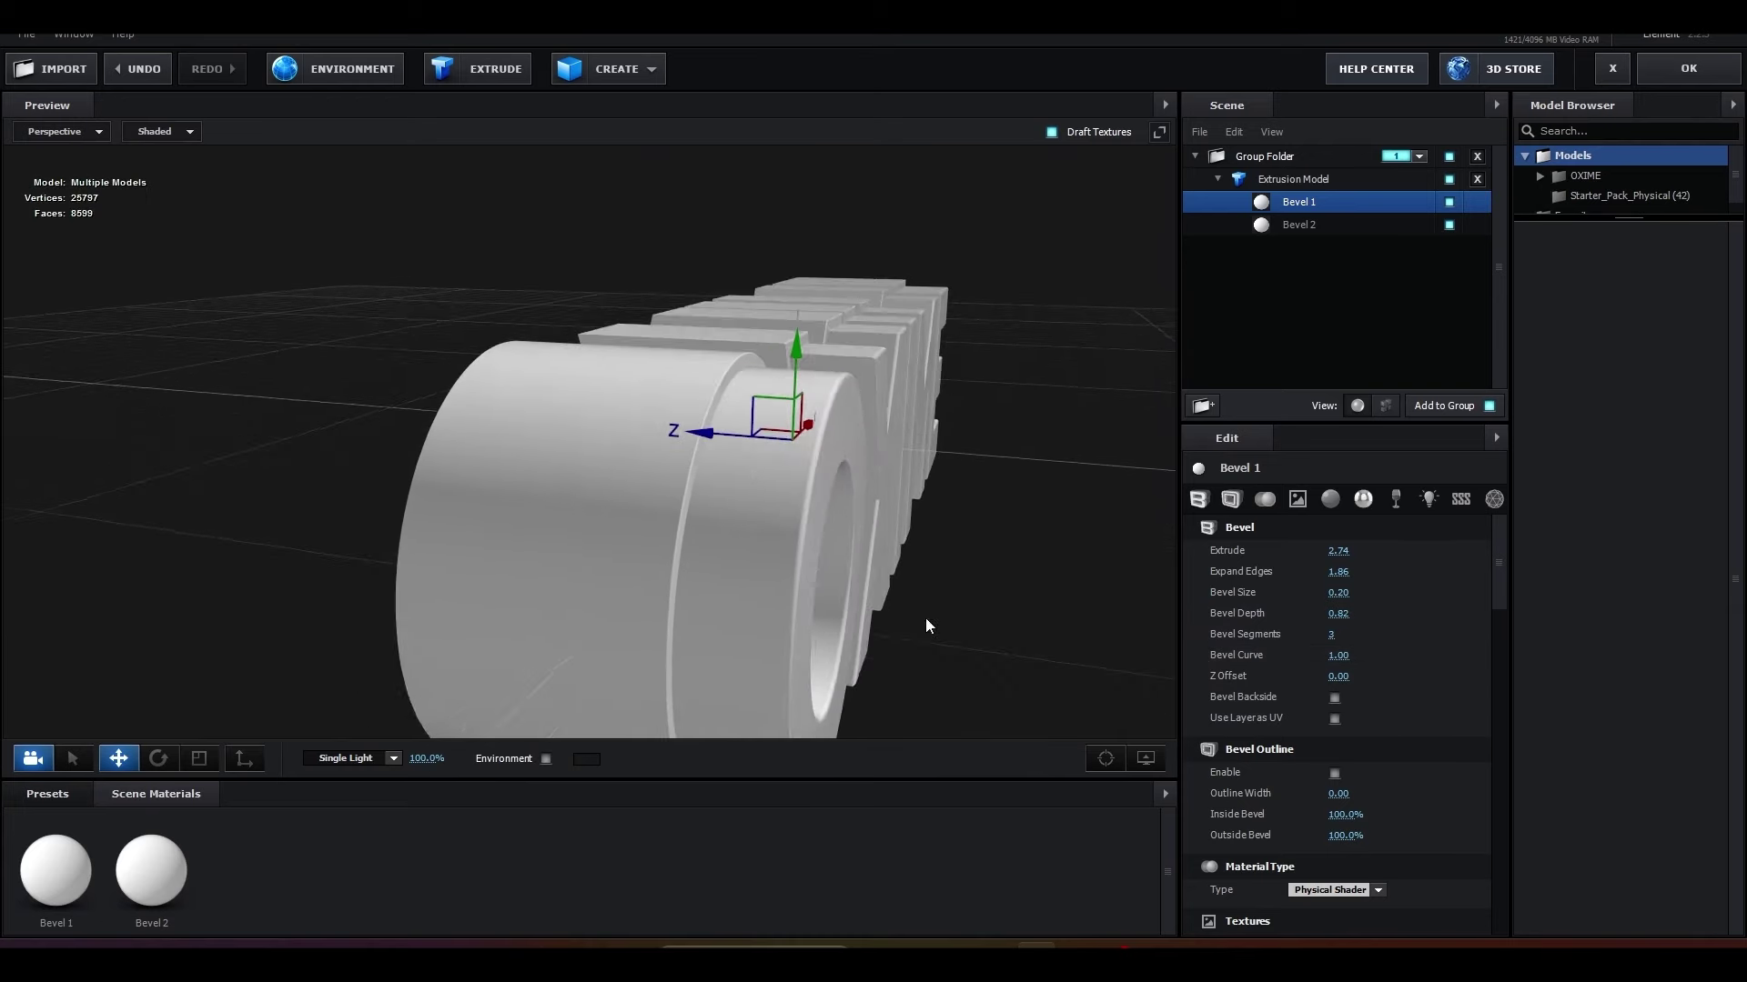
{"action": "mouse_move", "coordinate": [1324, 676]}
{"action": "left_mouse_down"}
{"action": "mouse_move", "coordinate": [954, 668]}
{"action": "mouse_move", "coordinate": [1459, 714]}
{"action": "mouse_move", "coordinate": [1371, 730]}
{"action": "mouse_move", "coordinate": [1384, 724]}
{"action": "left_mouse_up"}
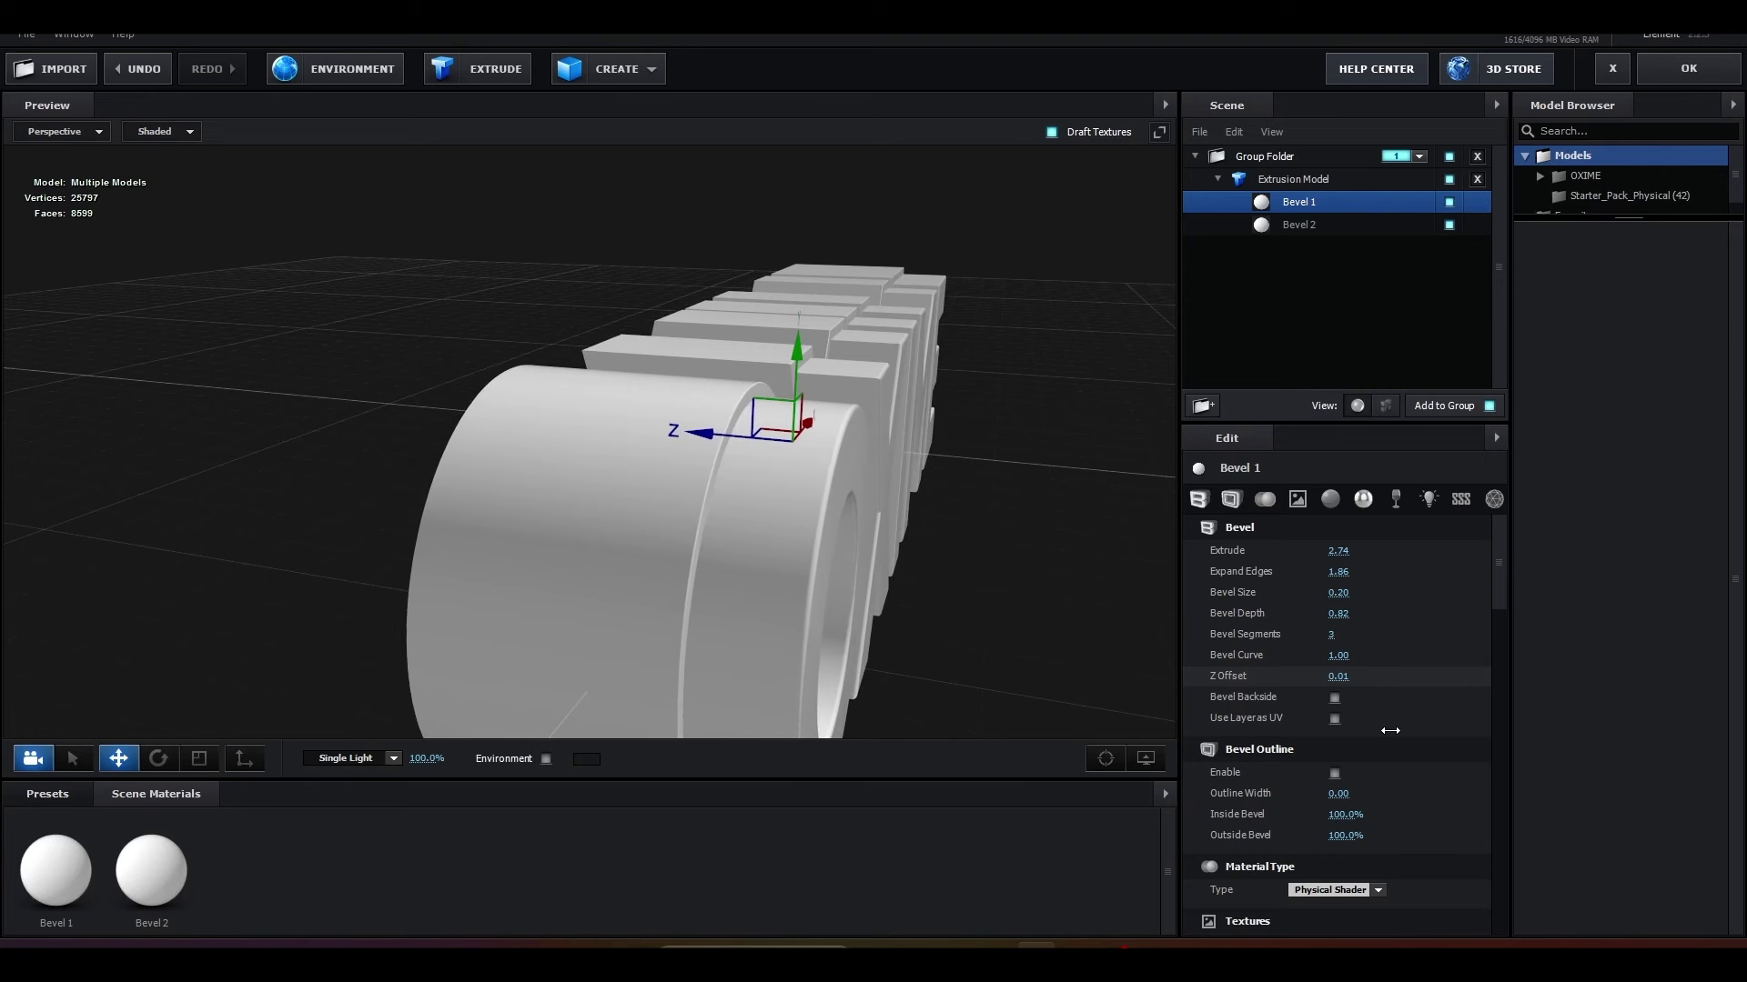
{"action": "mouse_move", "coordinate": [926, 590]}
{"action": "left_mouse_down"}
{"action": "mouse_move", "coordinate": [915, 628]}
{"action": "mouse_move", "coordinate": [975, 638]}
{"action": "mouse_move", "coordinate": [932, 589]}
{"action": "mouse_move", "coordinate": [897, 623]}
{"action": "mouse_move", "coordinate": [609, 525]}
{"action": "mouse_move", "coordinate": [727, 592]}
{"action": "mouse_move", "coordinate": [1015, 573]}
{"action": "mouse_move", "coordinate": [1137, 619]}
{"action": "left_mouse_up"}
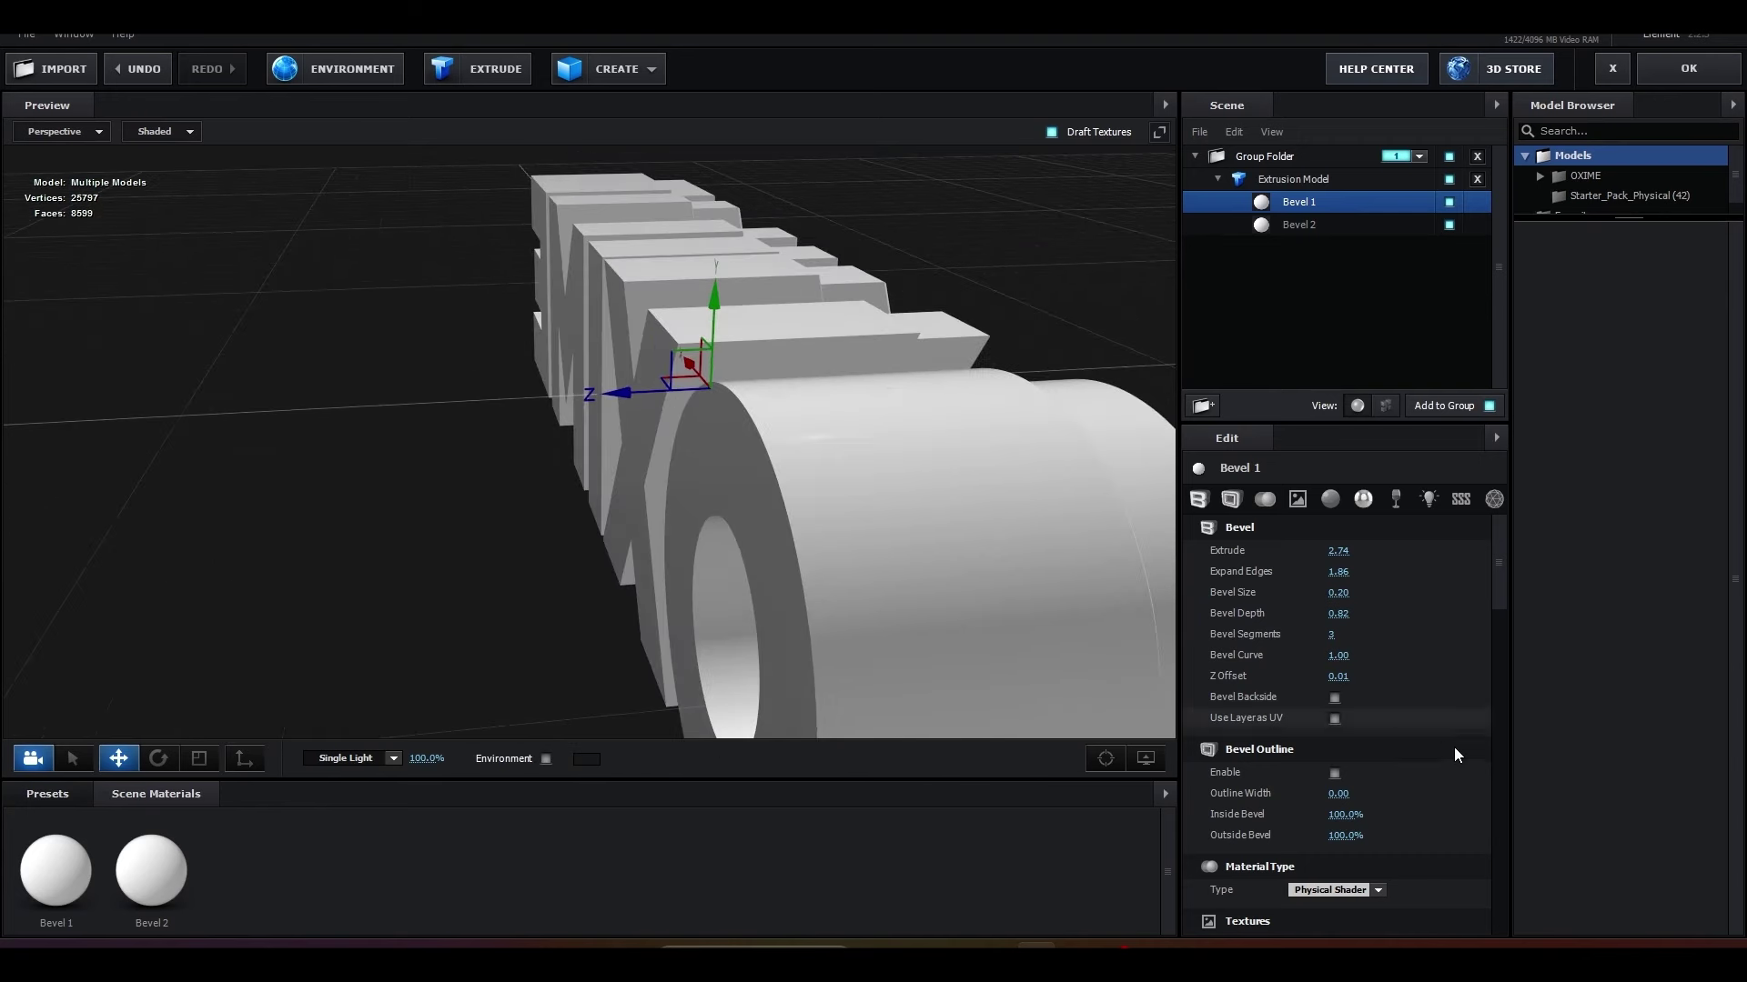
Step: Enable Bevel Backside on Bevel 1 so both faces are bevelled
{"action": "left_click", "coordinate": [1334, 697]}
{"action": "scroll", "coordinate": [806, 456], "scroll_direction": "up", "scroll_amount": 3}
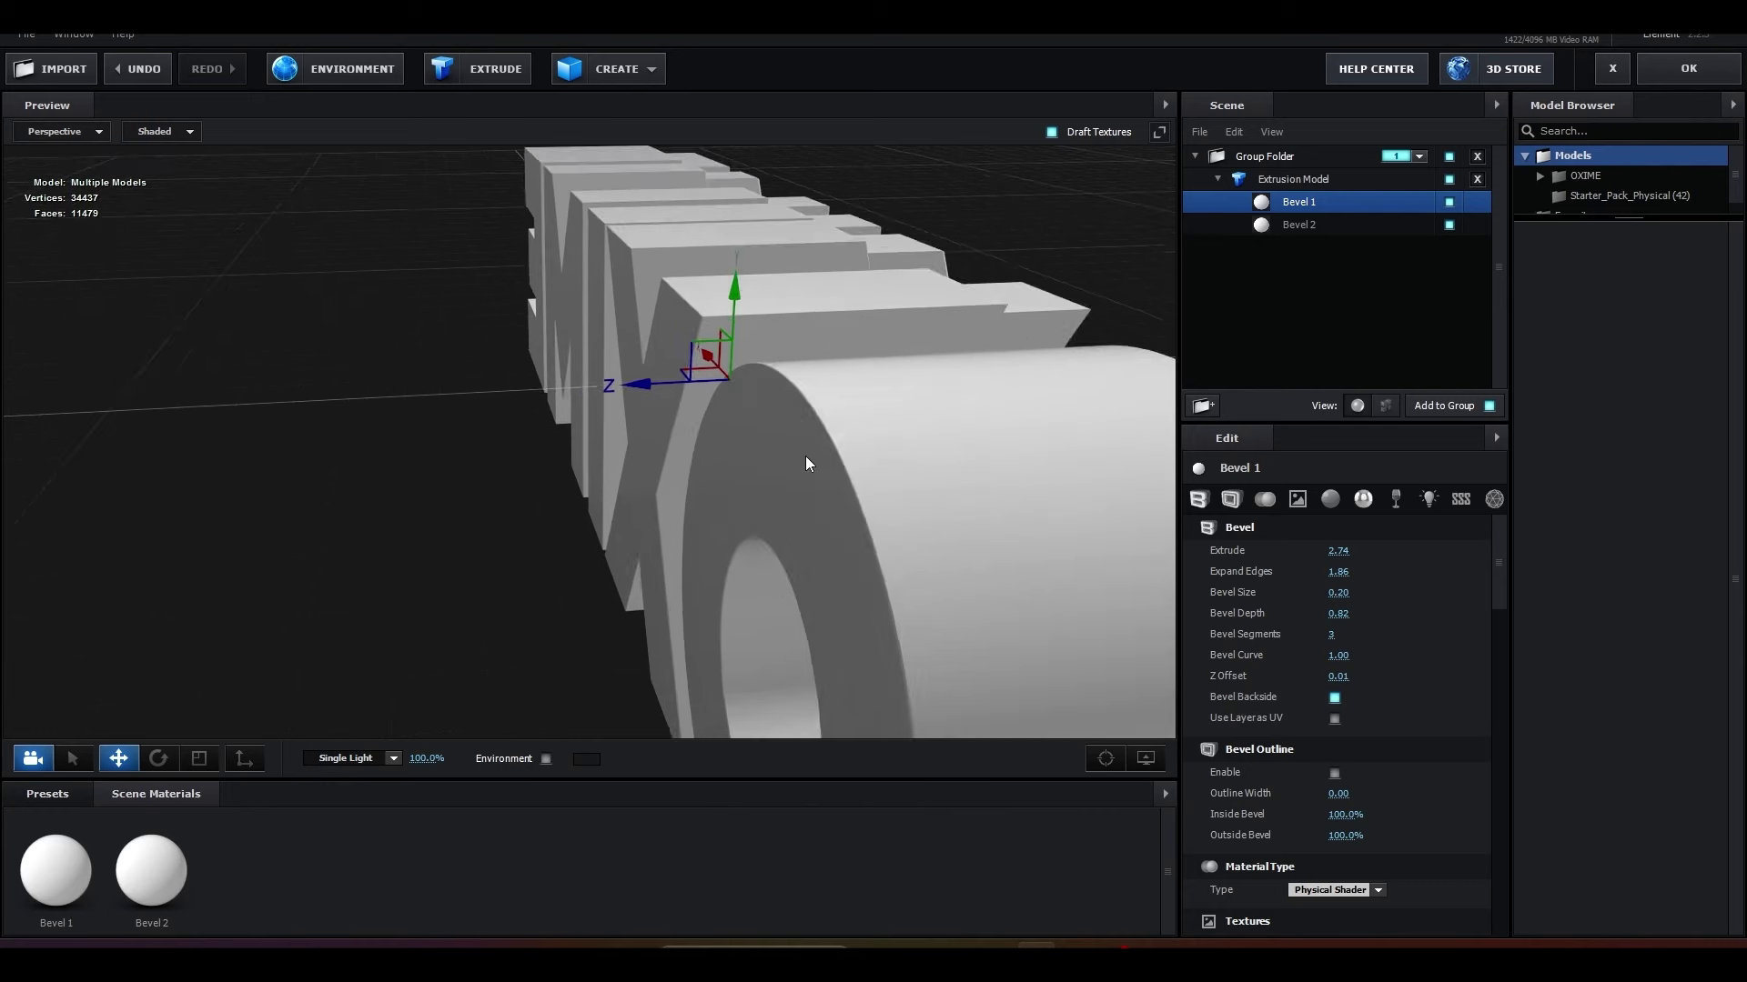
{"action": "scroll", "coordinate": [846, 496], "scroll_direction": "up", "scroll_amount": 5}
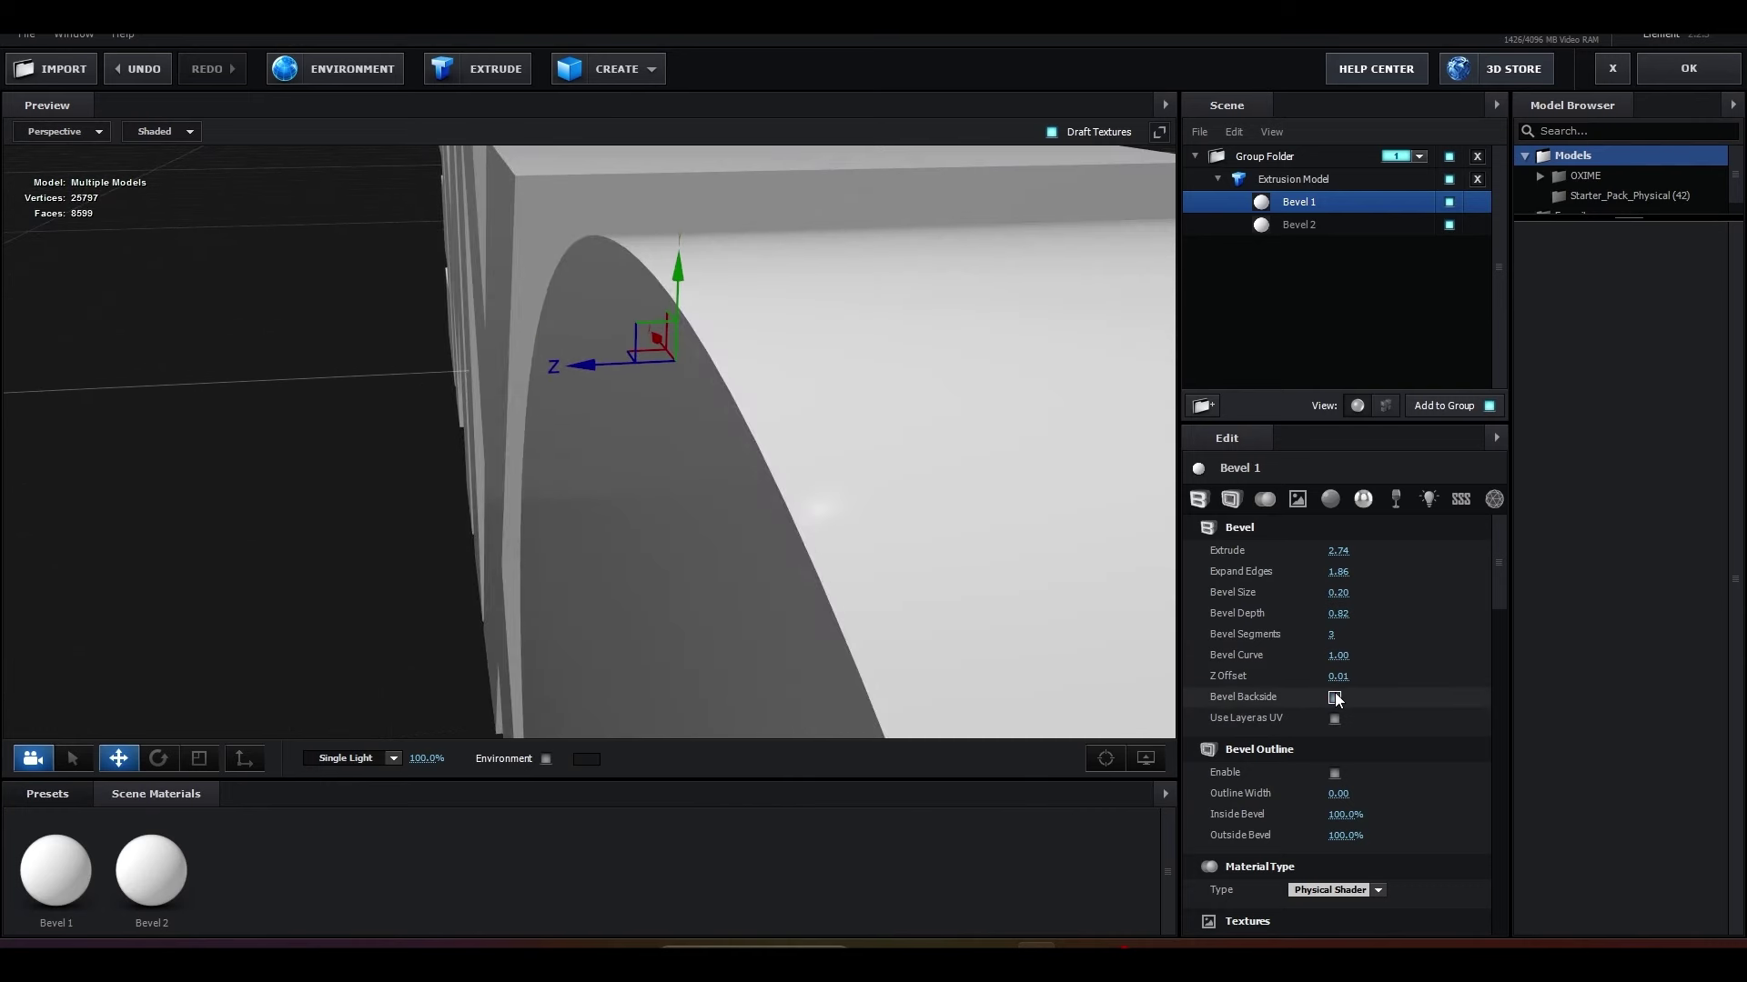
{"action": "scroll", "coordinate": [711, 479], "scroll_direction": "down", "scroll_amount": 5}
{"action": "scroll", "coordinate": [708, 473], "scroll_direction": "down", "scroll_amount": 5}
{"action": "left_click_drag", "start_coordinate": [707, 478], "coordinate": [674, 562]}
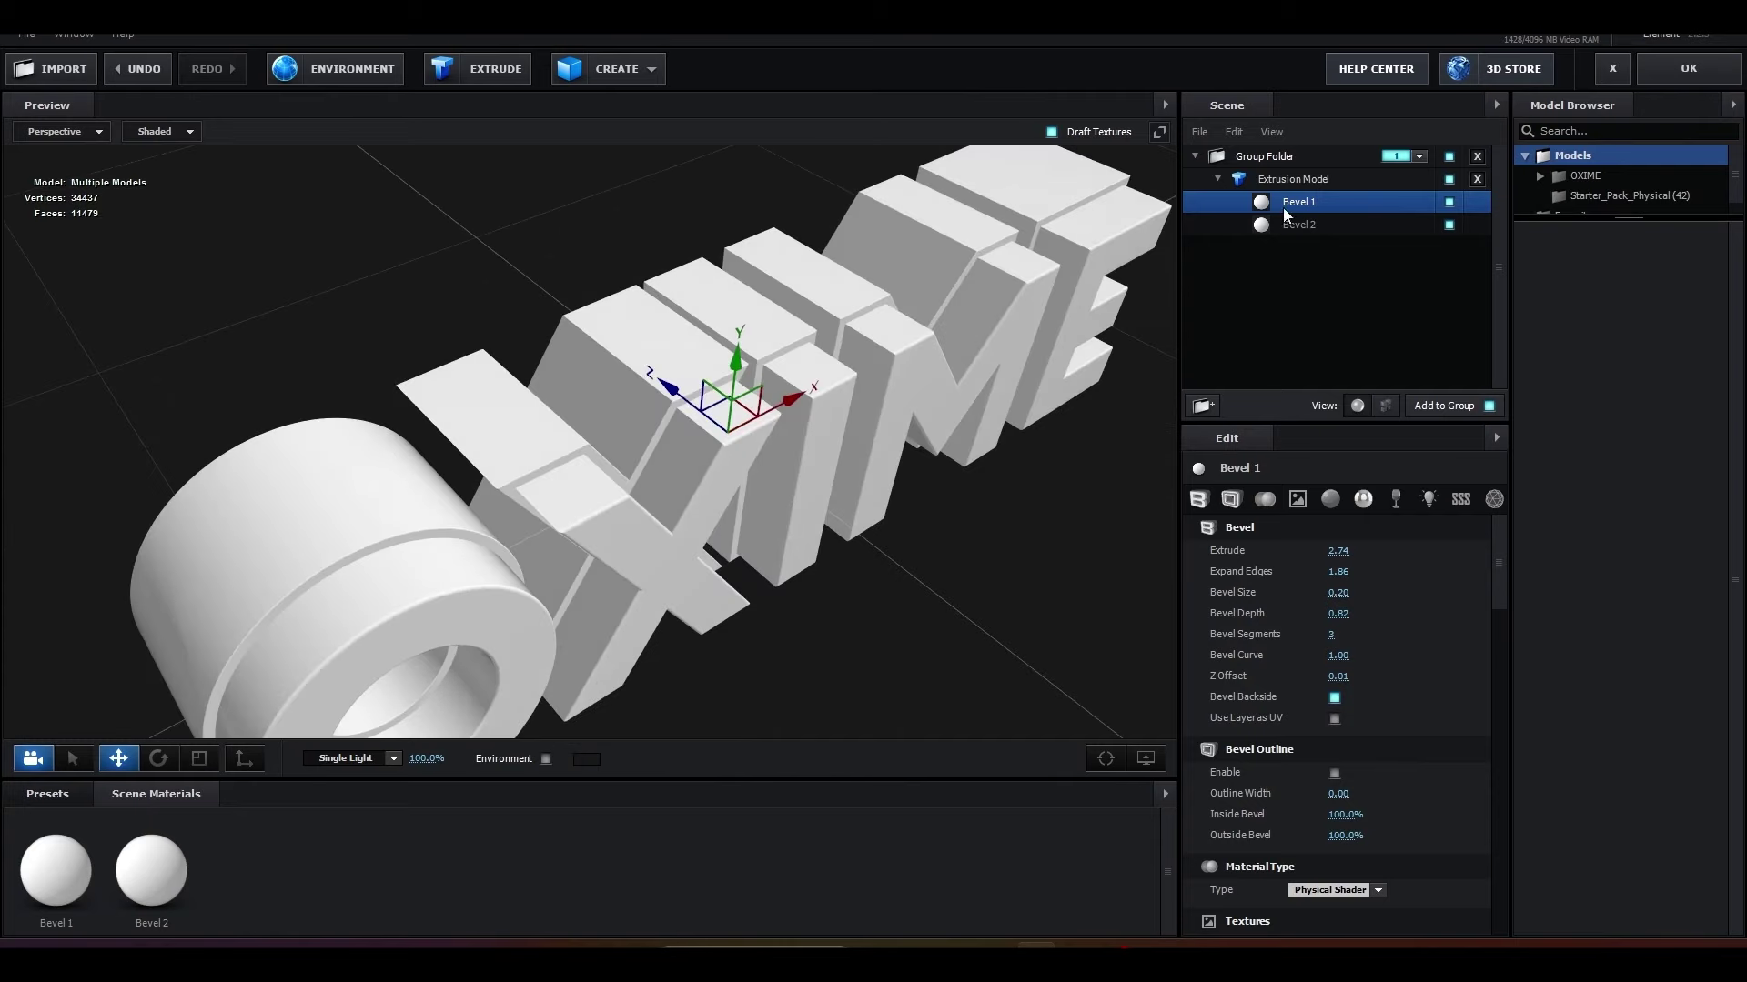
Step: Give Bevel 2 an Extrude of 0.18 and turn on its Bevel Backside
{"action": "left_click", "coordinate": [1351, 224]}
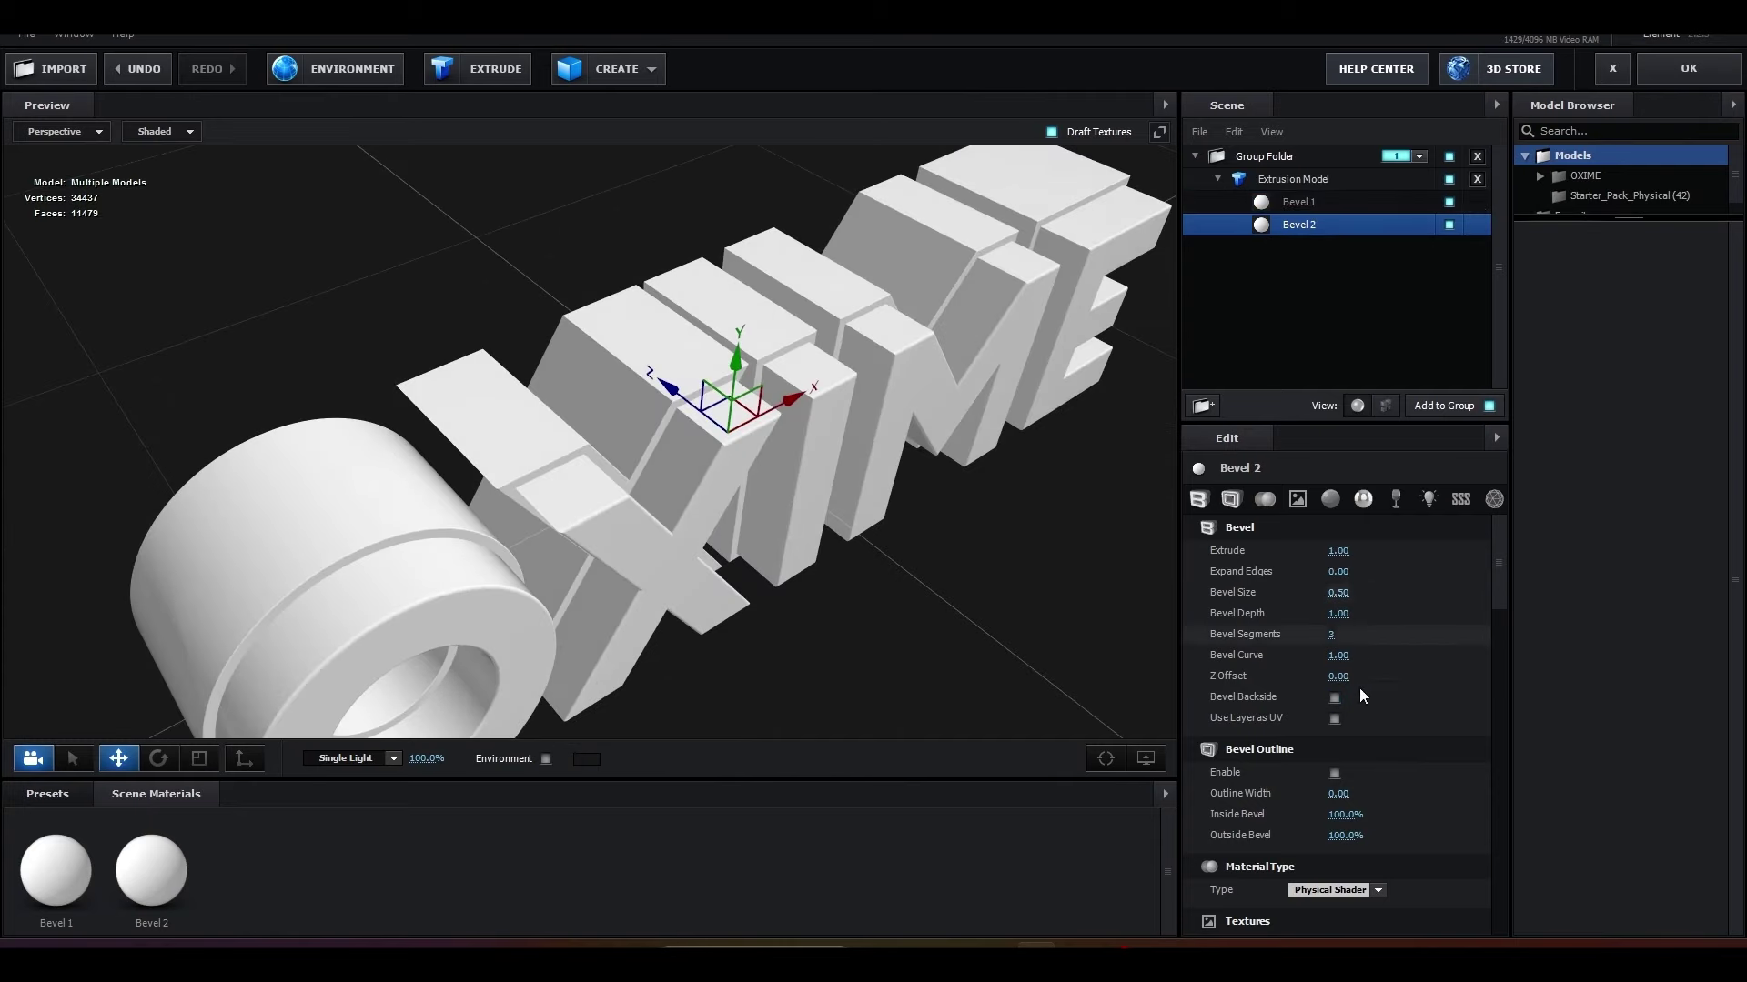
{"action": "left_click_drag", "start_coordinate": [1055, 630], "coordinate": [833, 591]}
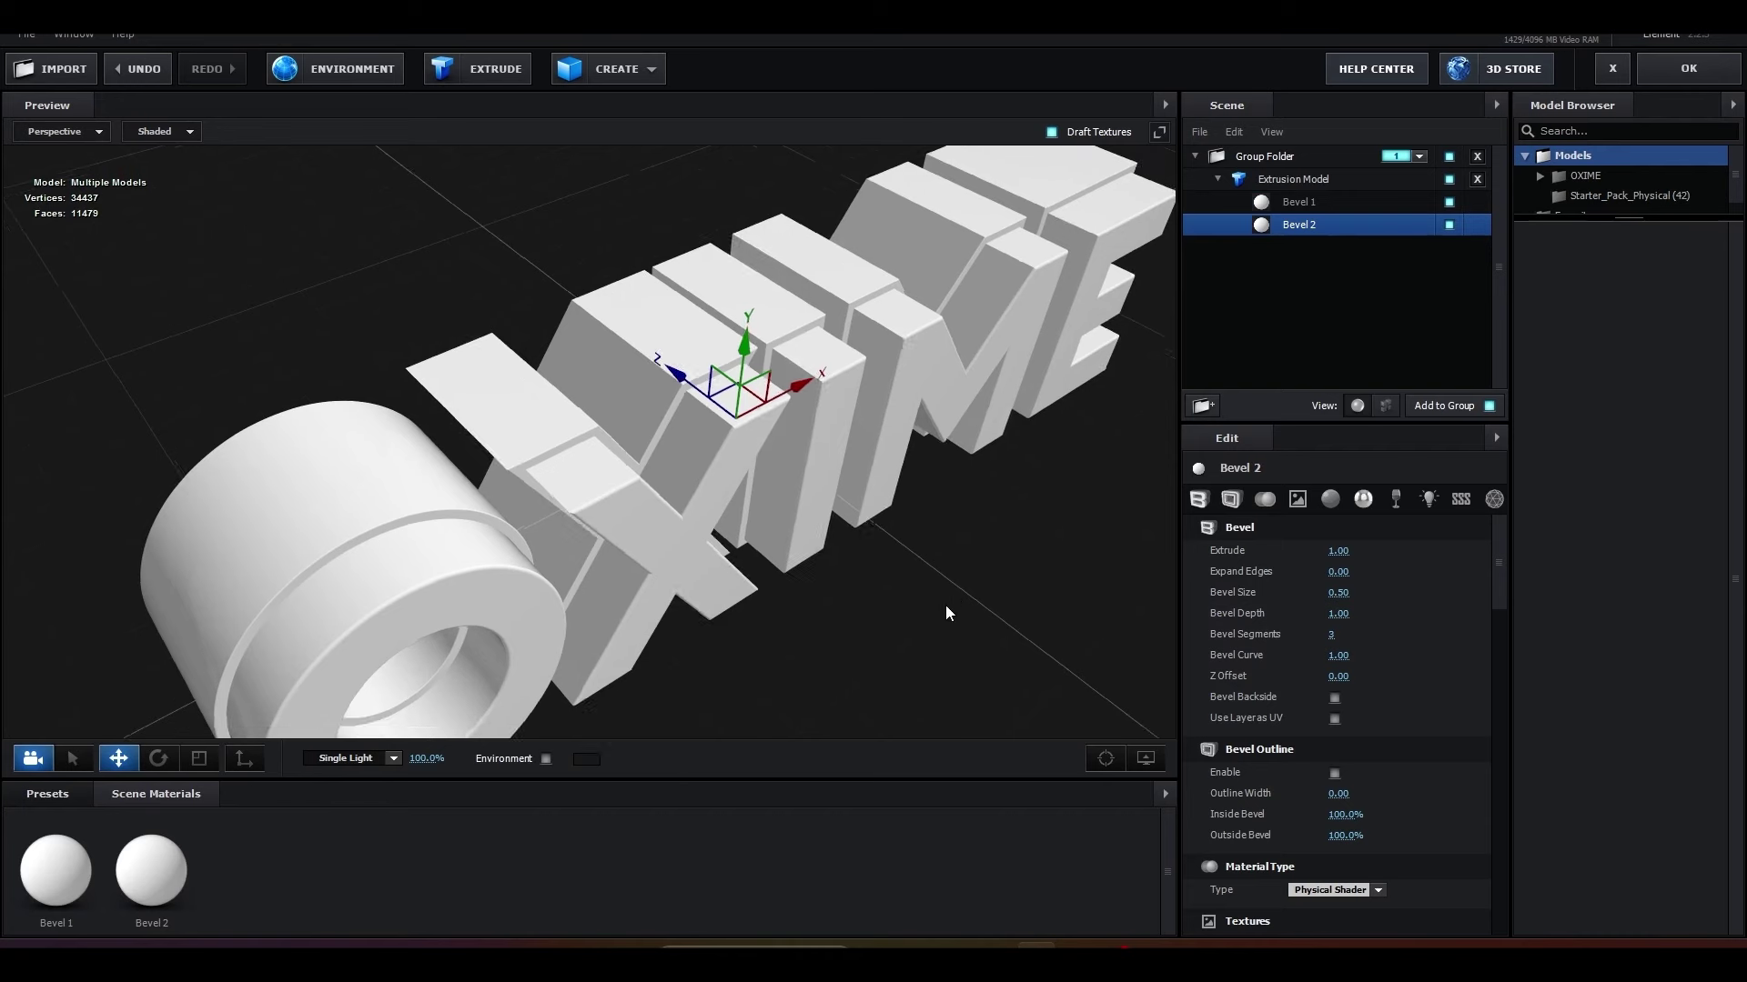
{"action": "scroll", "coordinate": [834, 592], "scroll_direction": "up", "scroll_amount": 5}
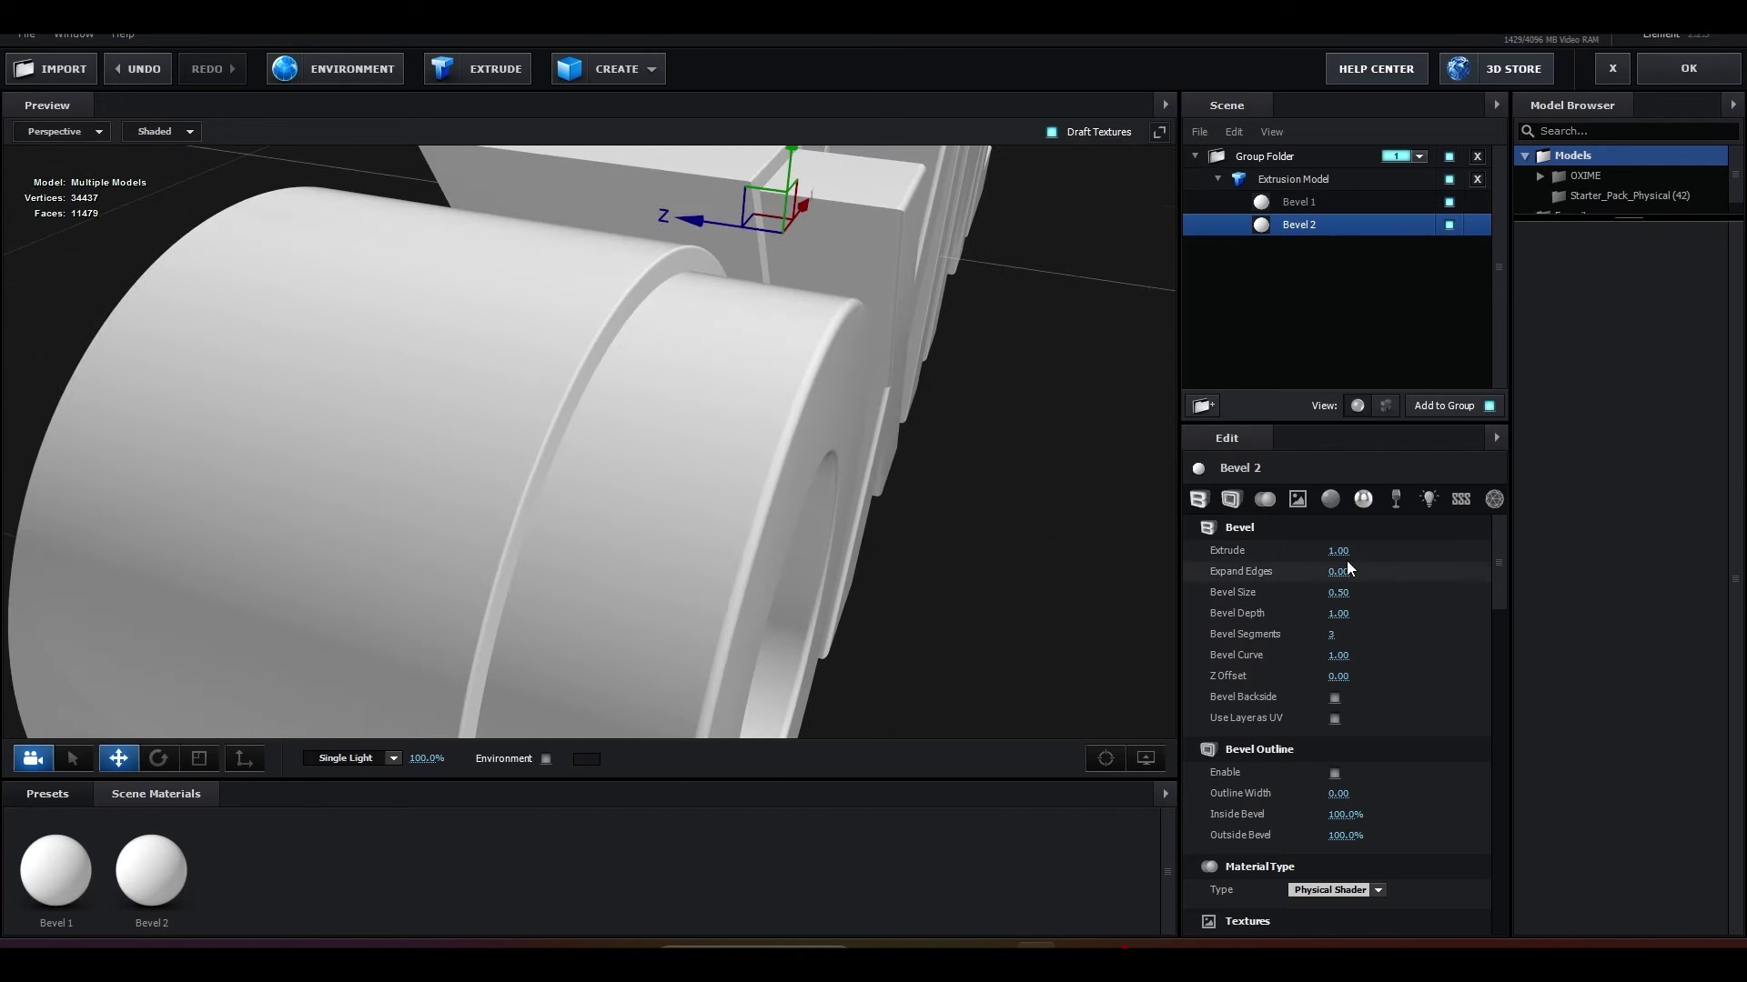
{"action": "mouse_move", "coordinate": [1339, 551]}
{"action": "left_mouse_down"}
{"action": "mouse_move", "coordinate": [1270, 571]}
{"action": "mouse_move", "coordinate": [1285, 571]}
{"action": "left_mouse_up"}
{"action": "left_click_drag", "start_coordinate": [931, 557], "coordinate": [845, 535]}
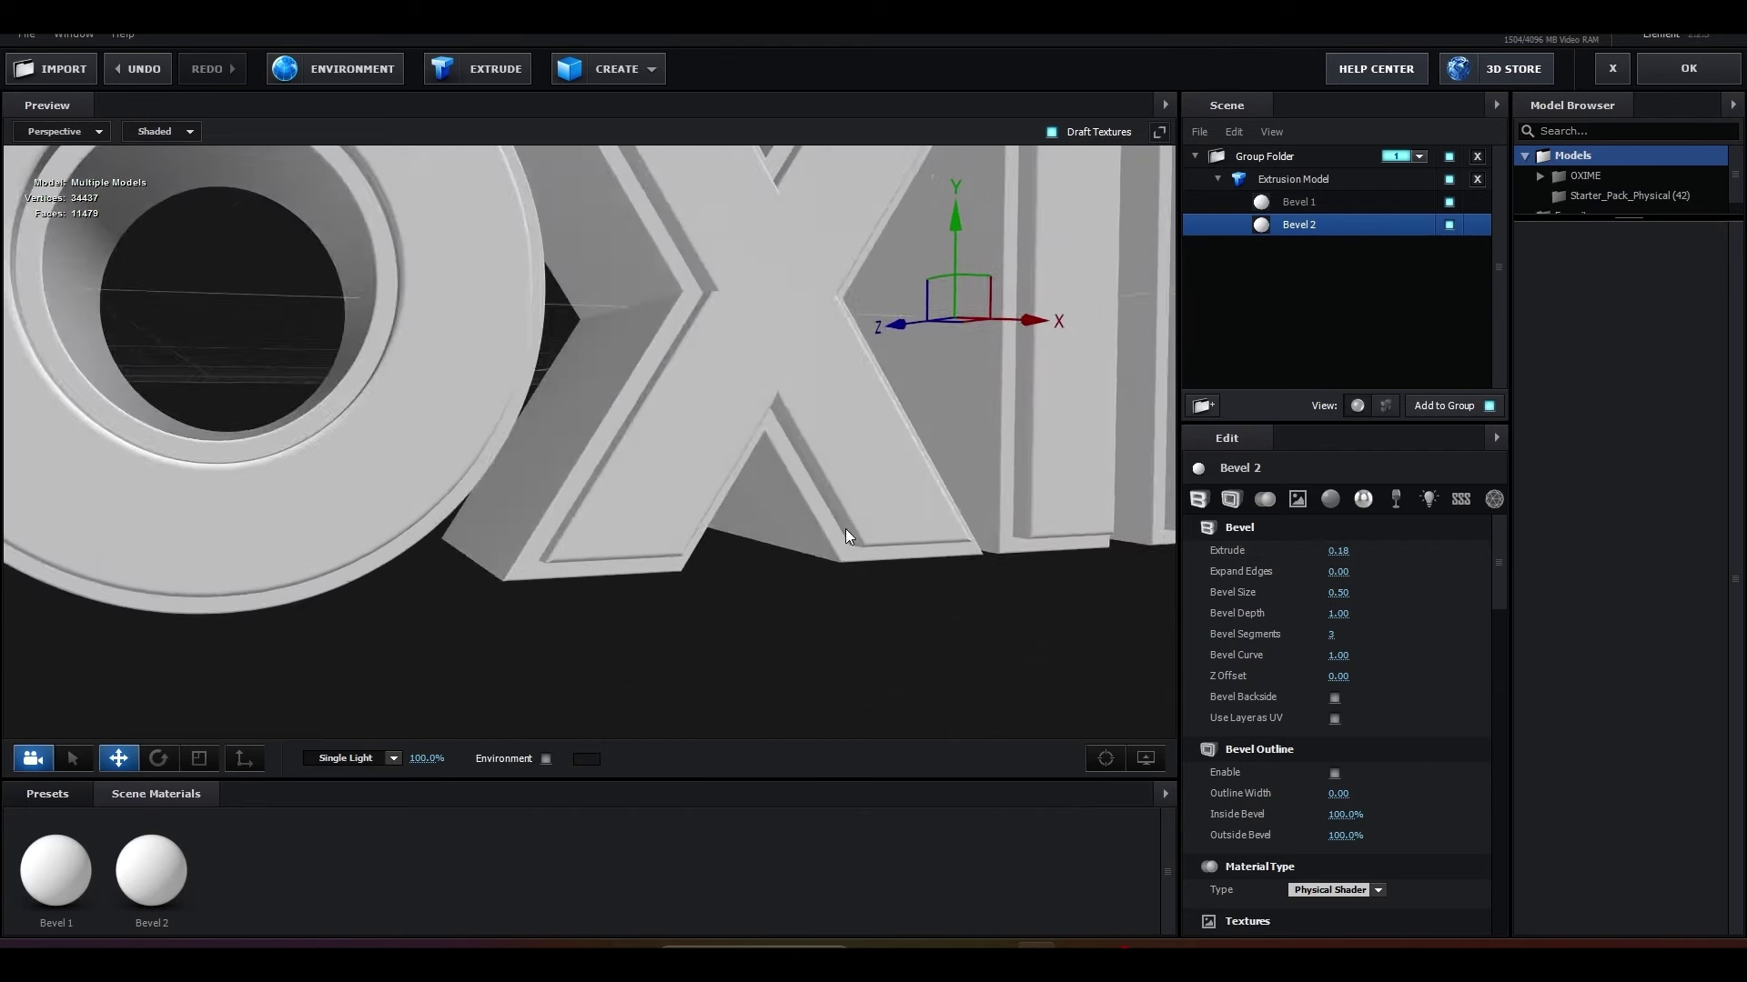
{"action": "scroll", "coordinate": [846, 529], "scroll_direction": "down", "scroll_amount": 5}
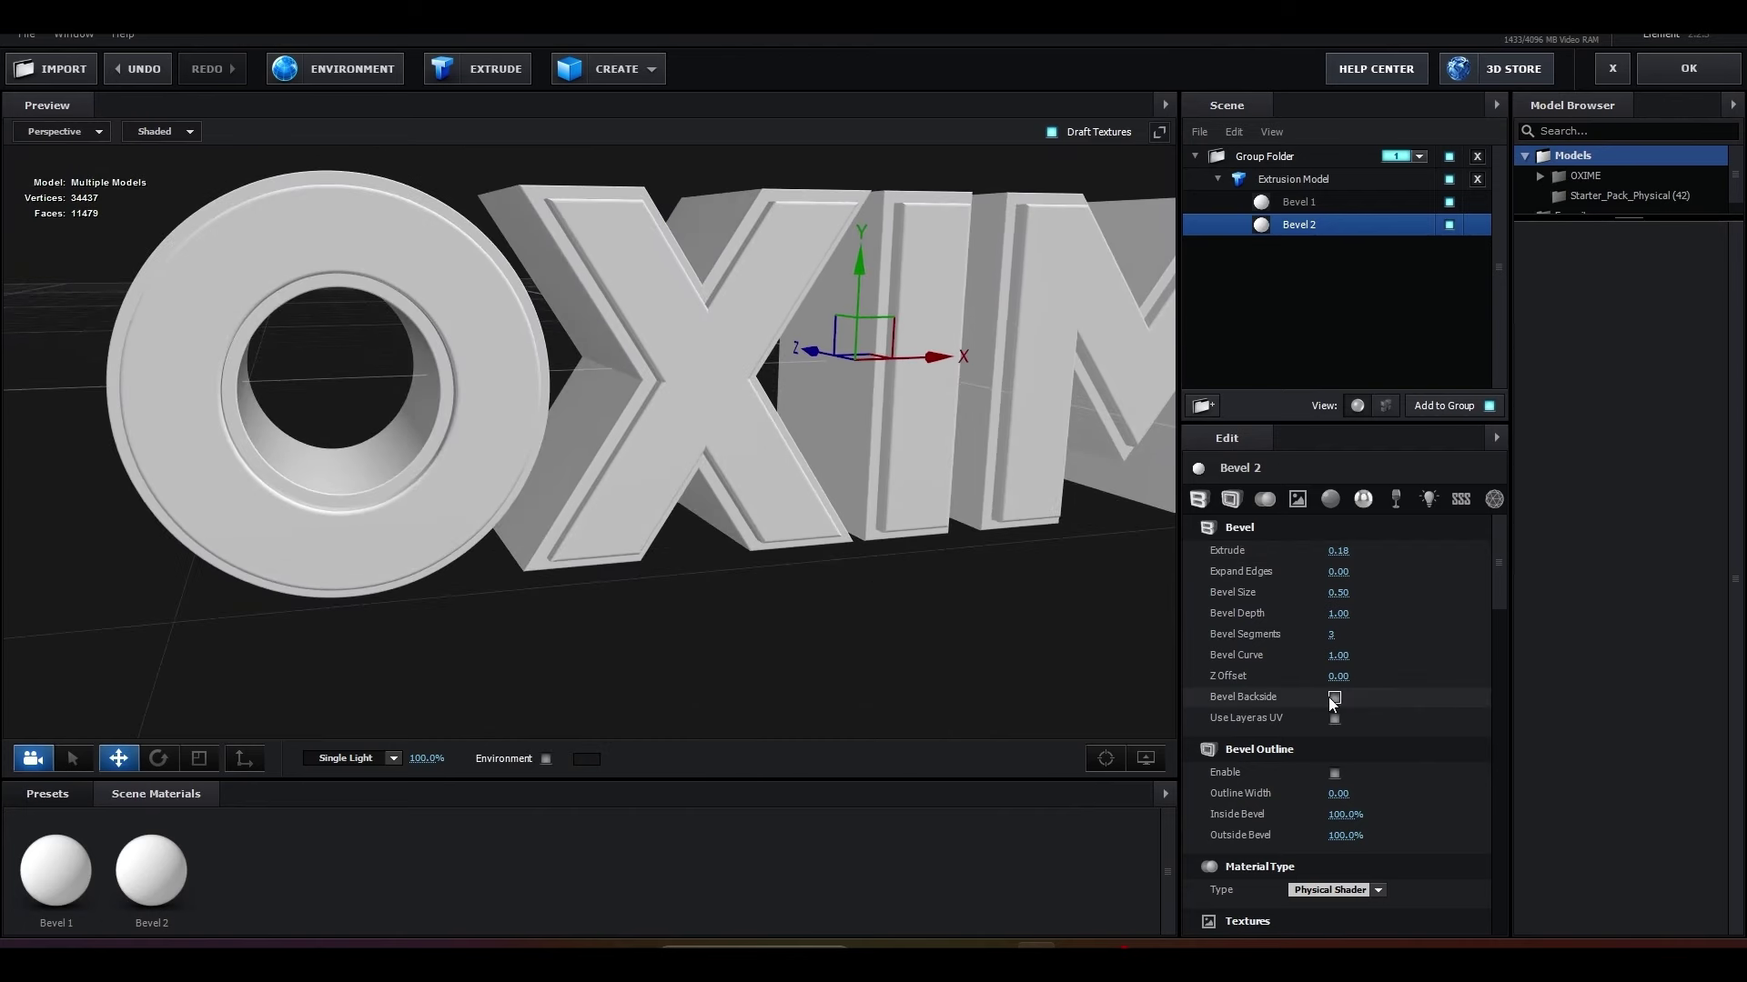
{"action": "left_click", "coordinate": [1332, 698]}
{"action": "mouse_move", "coordinate": [958, 641]}
{"action": "left_mouse_down"}
{"action": "mouse_move", "coordinate": [919, 575]}
{"action": "mouse_move", "coordinate": [1041, 576]}
{"action": "mouse_move", "coordinate": [763, 464]}
{"action": "left_mouse_up"}
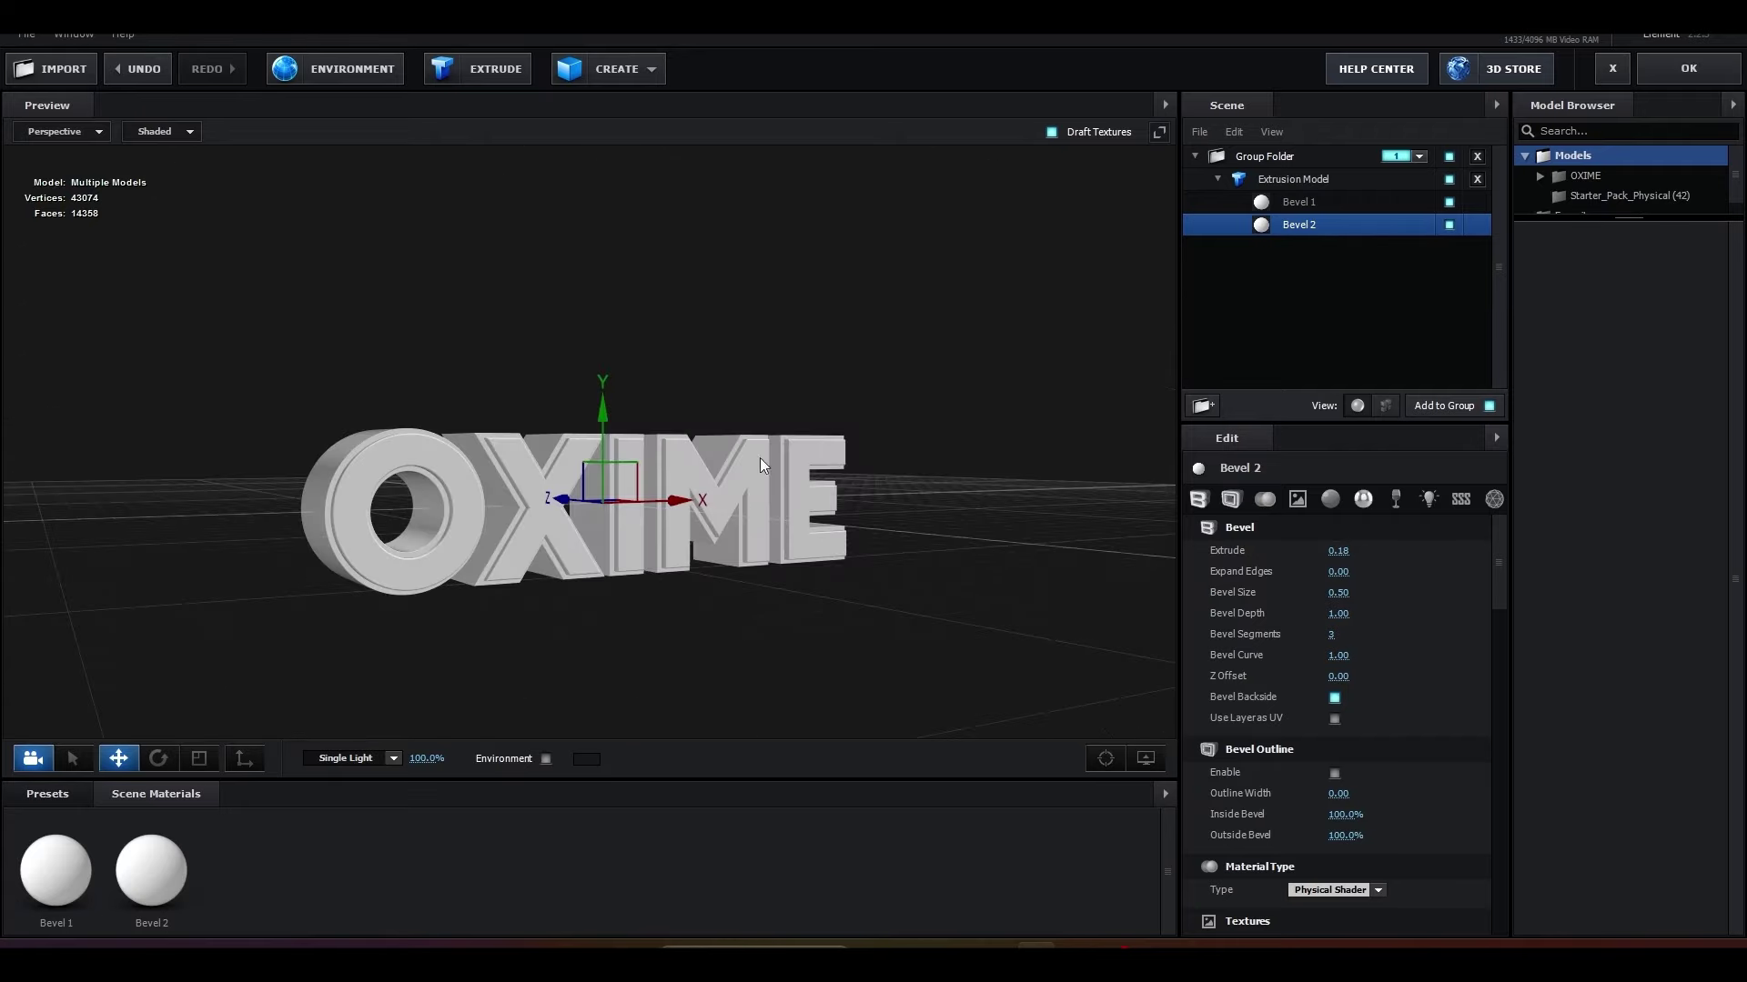
{"action": "mouse_move", "coordinate": [674, 532]}
{"action": "left_mouse_down"}
{"action": "mouse_move", "coordinate": [834, 504]}
{"action": "mouse_move", "coordinate": [775, 573]}
{"action": "left_mouse_up"}
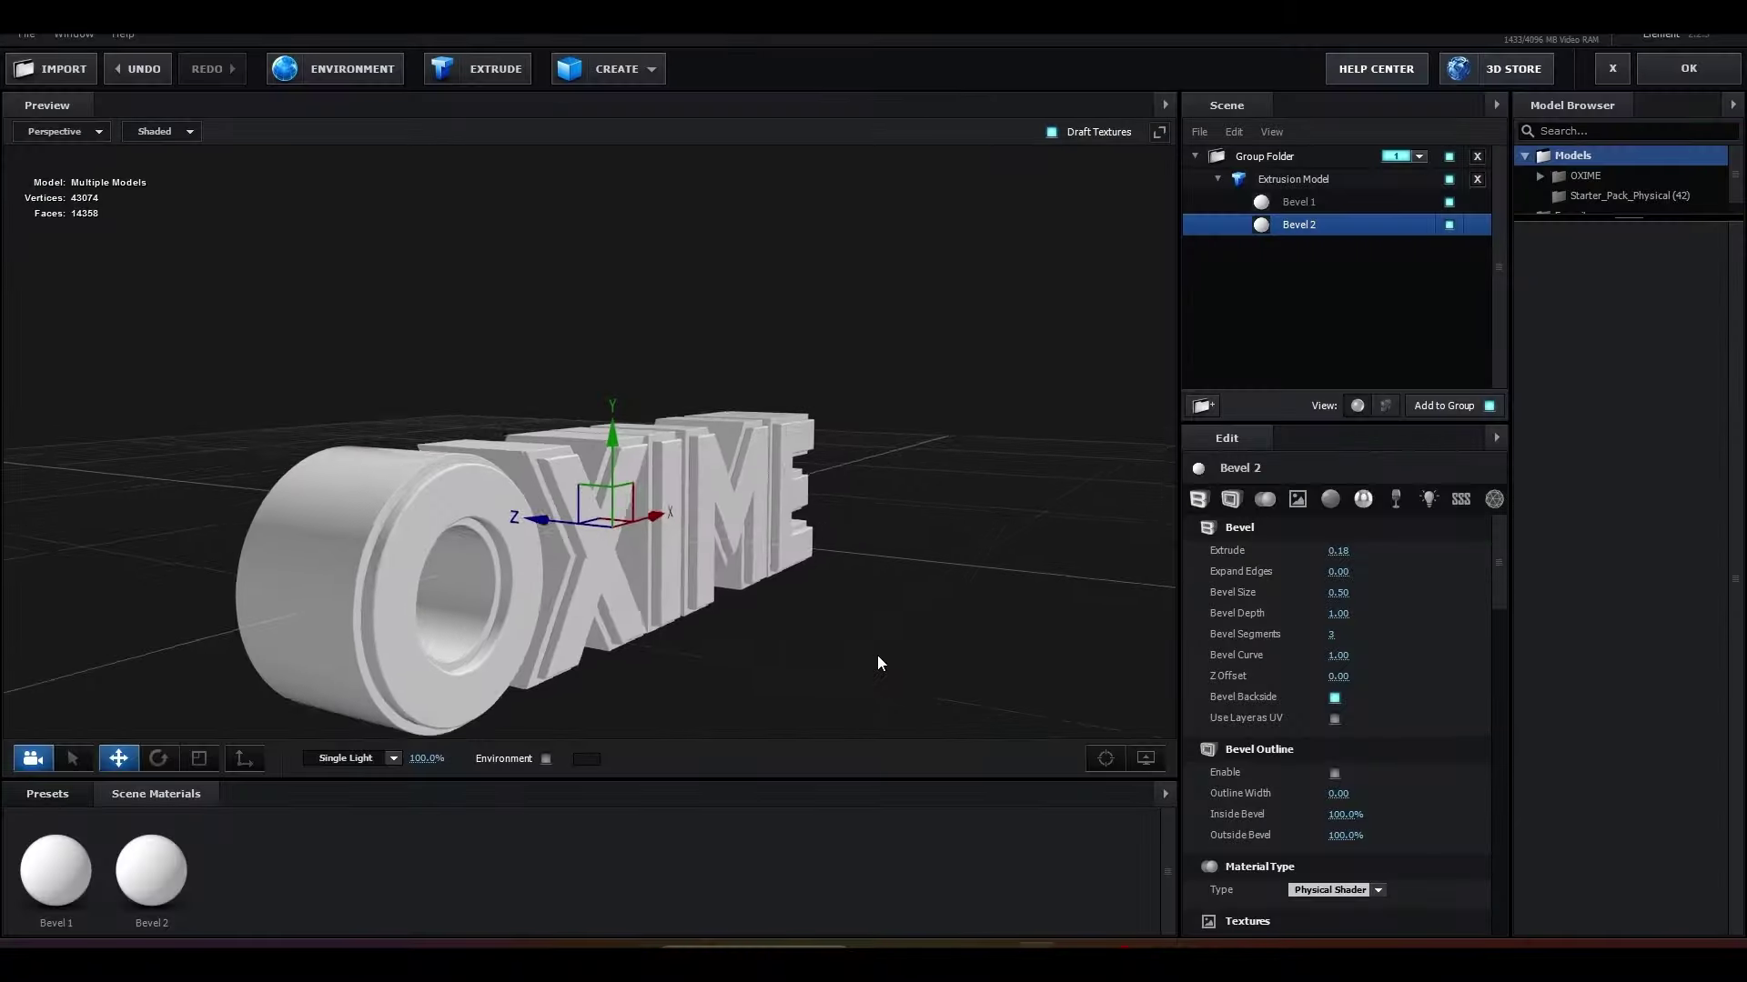
Step: Enable ambient occlusion (Show AO) in the preview and select the Bevel 1 layer
{"action": "left_click_drag", "start_coordinate": [879, 663], "coordinate": [898, 669]}
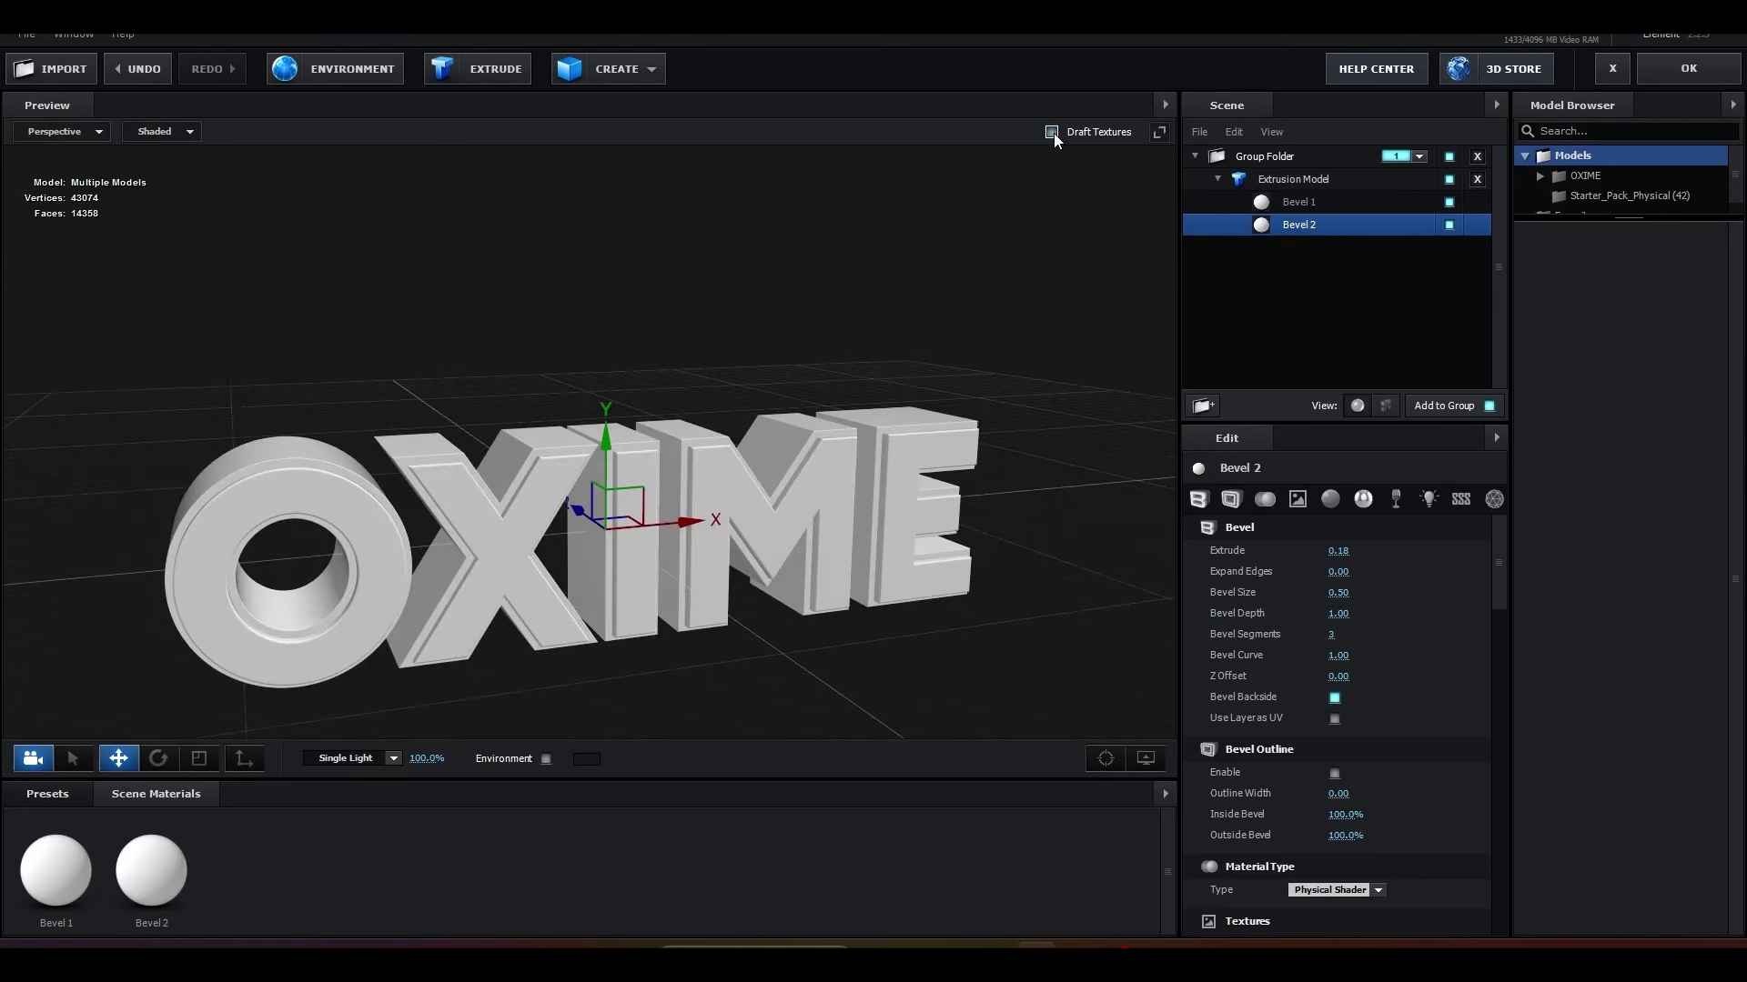
{"action": "mouse_move", "coordinate": [956, 333]}
{"action": "left_mouse_down"}
{"action": "mouse_move", "coordinate": [981, 270]}
{"action": "mouse_move", "coordinate": [928, 406]}
{"action": "left_mouse_up"}
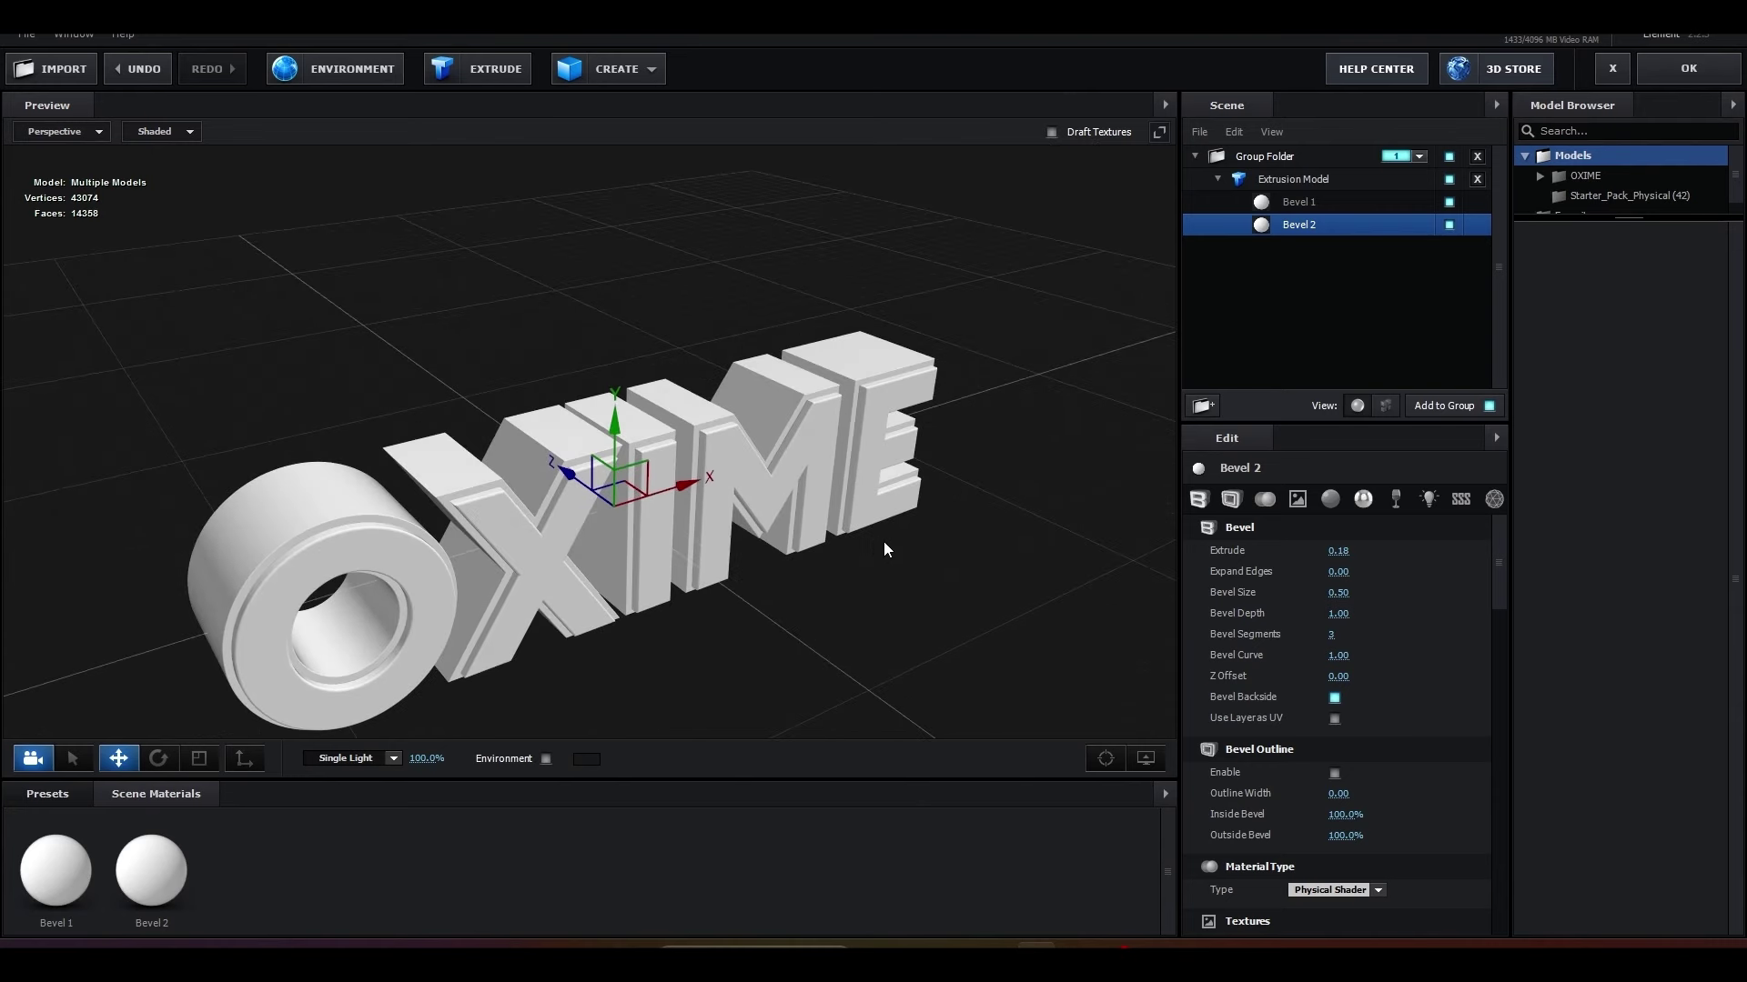
{"action": "mouse_move", "coordinate": [1146, 759]}
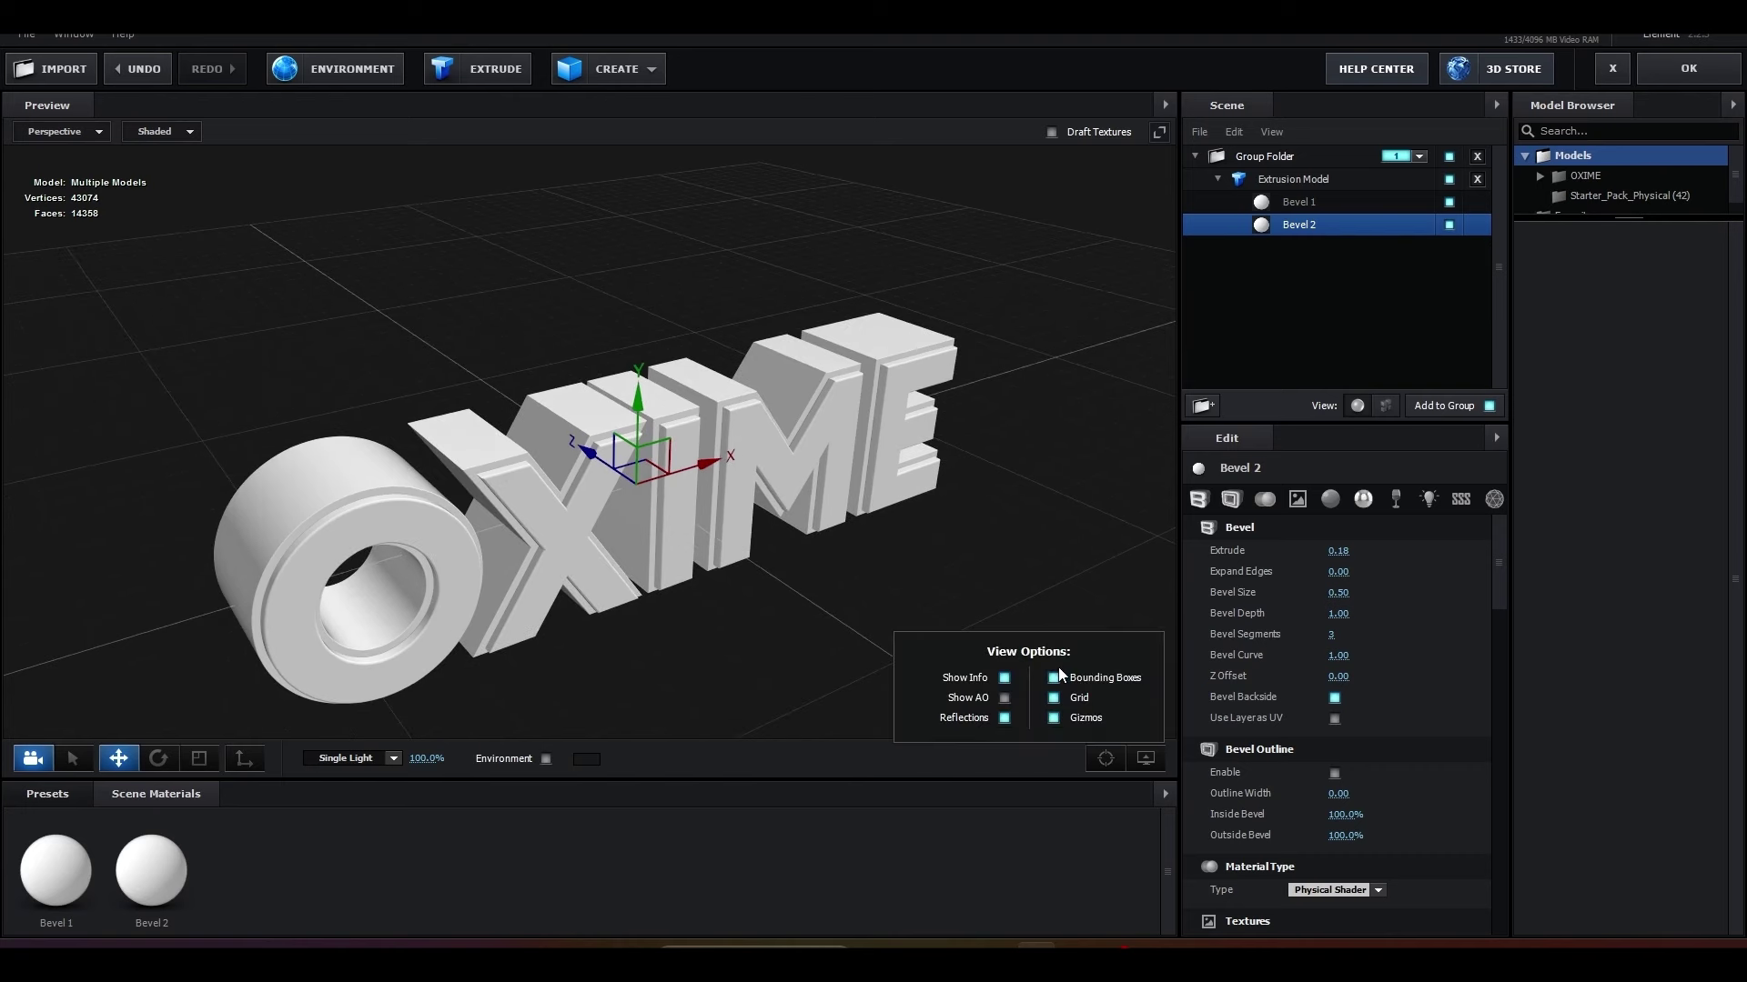
{"action": "left_click", "coordinate": [1004, 698]}
{"action": "left_click_drag", "start_coordinate": [682, 546], "coordinate": [761, 515]}
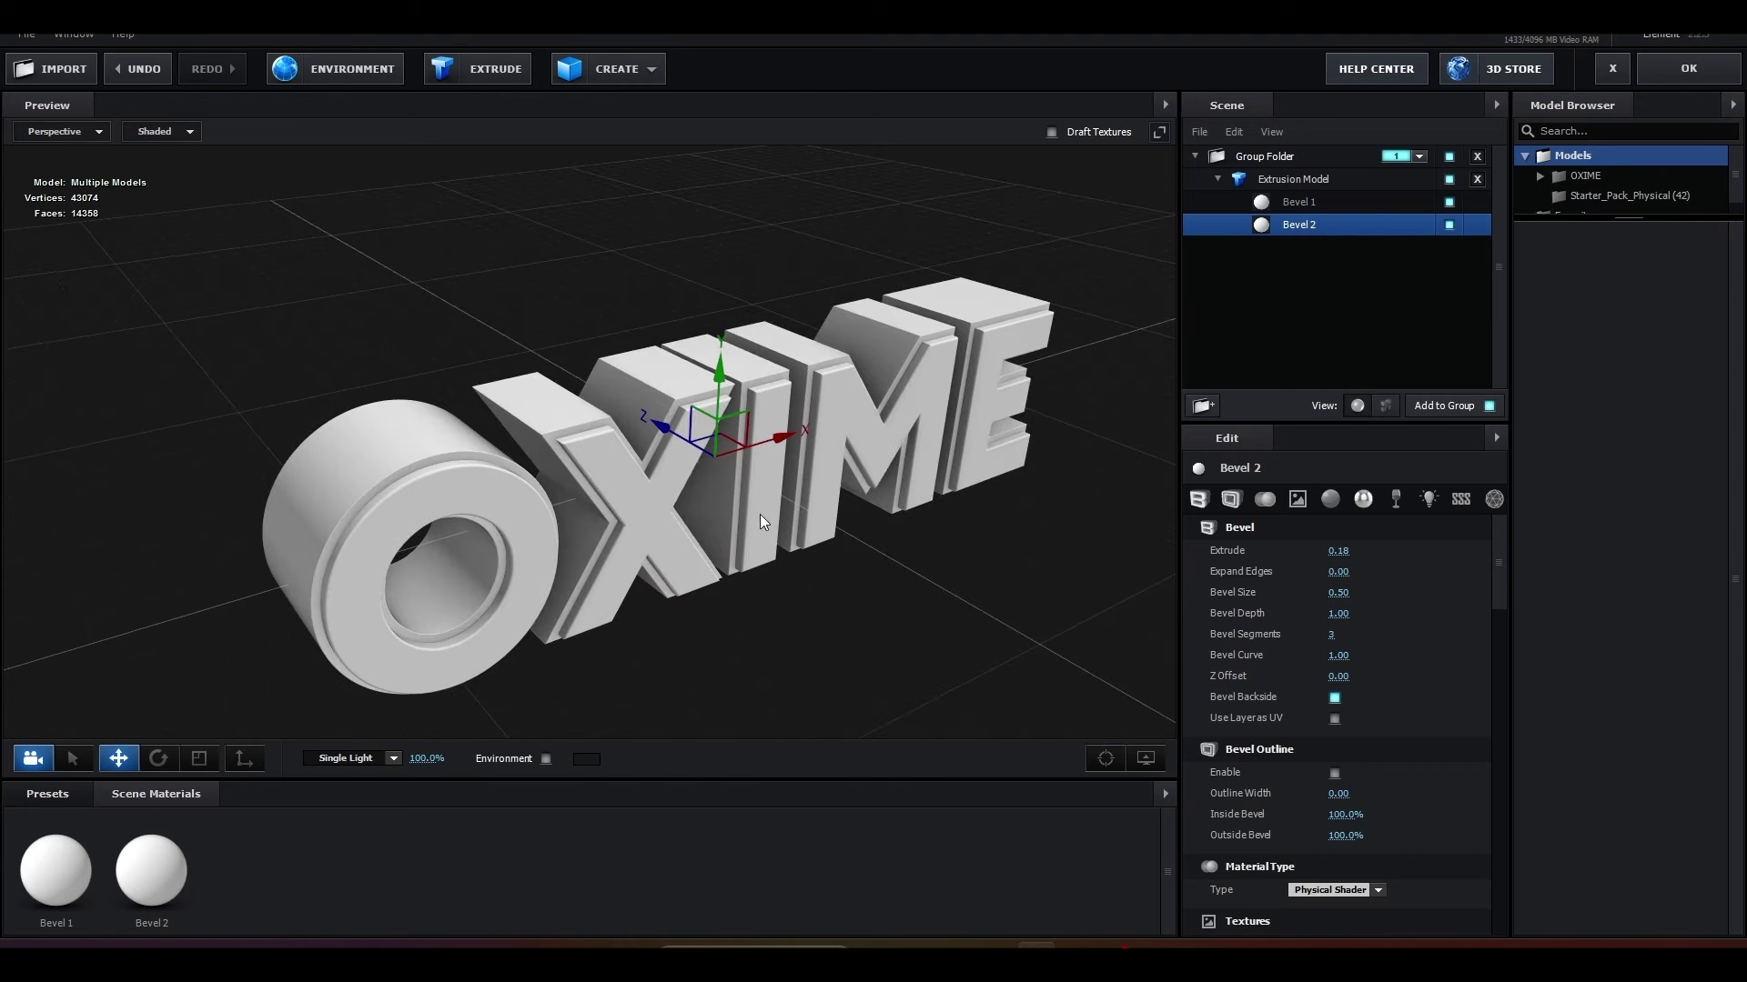
{"action": "mouse_move", "coordinate": [907, 611]}
{"action": "left_mouse_down"}
{"action": "mouse_move", "coordinate": [855, 604]}
{"action": "mouse_move", "coordinate": [872, 615]}
{"action": "left_mouse_up"}
{"action": "left_click", "coordinate": [1290, 205]}
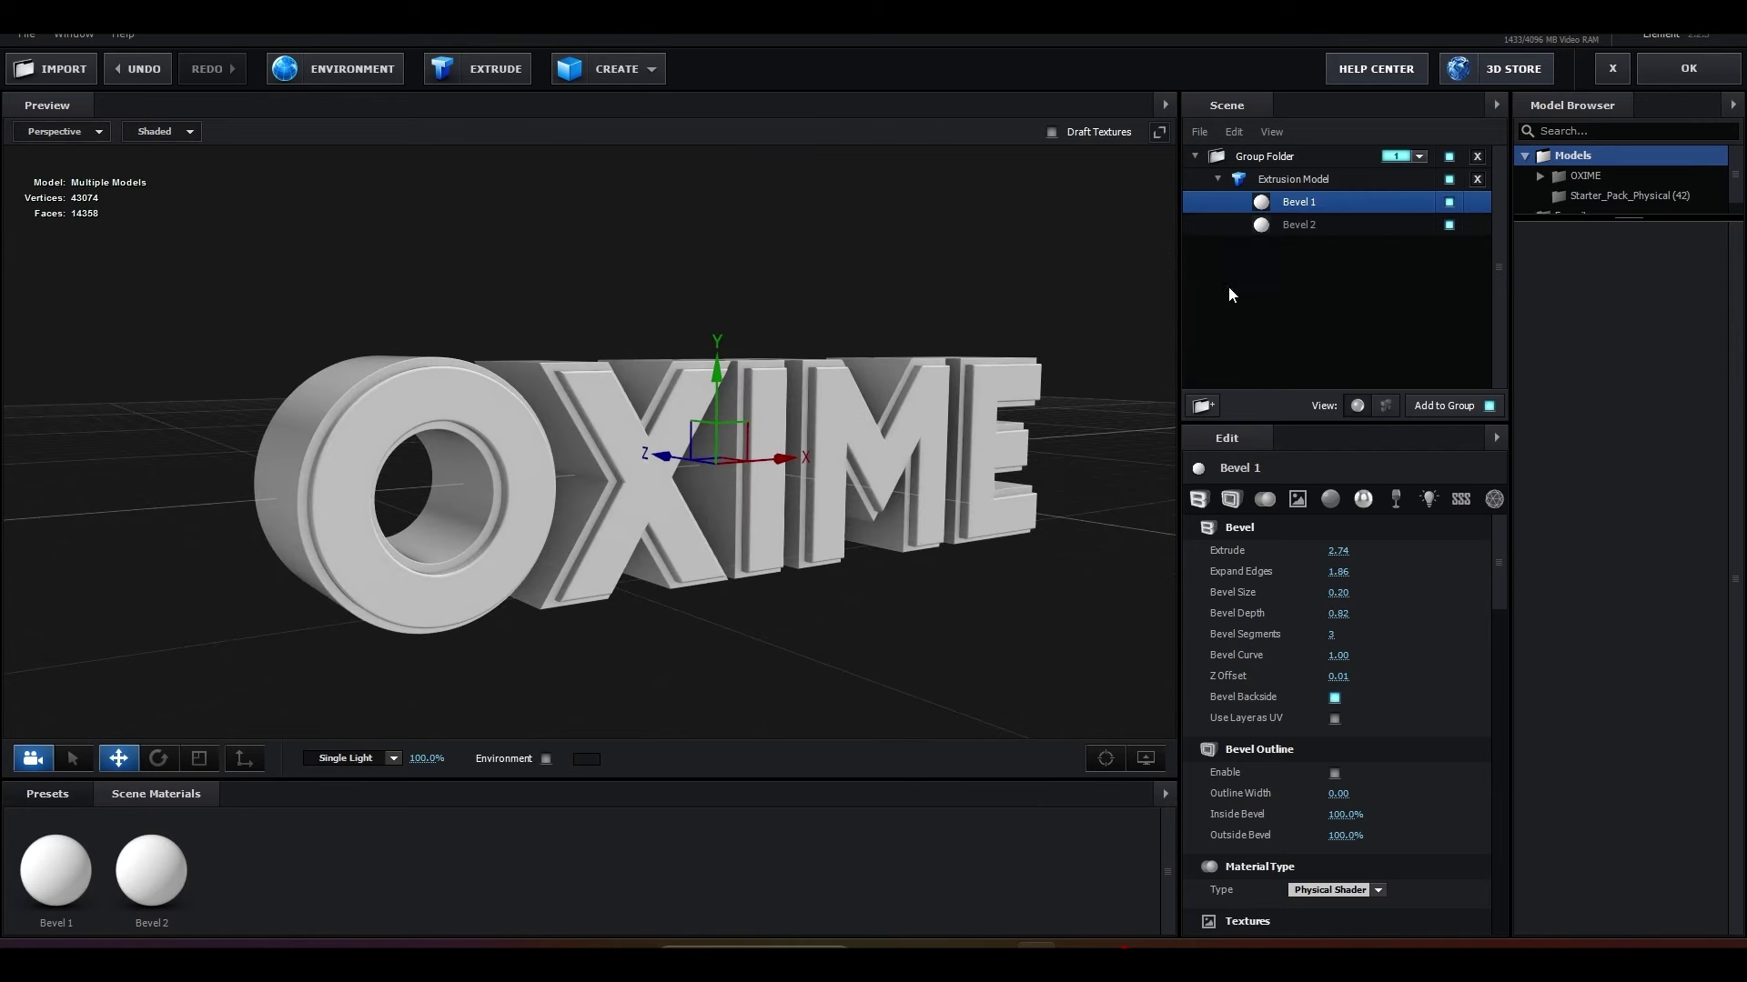
{"action": "mouse_move", "coordinate": [1125, 564]}
{"action": "left_mouse_down"}
{"action": "mouse_move", "coordinate": [1034, 613]}
{"action": "mouse_move", "coordinate": [1203, 451]}
{"action": "left_mouse_up"}
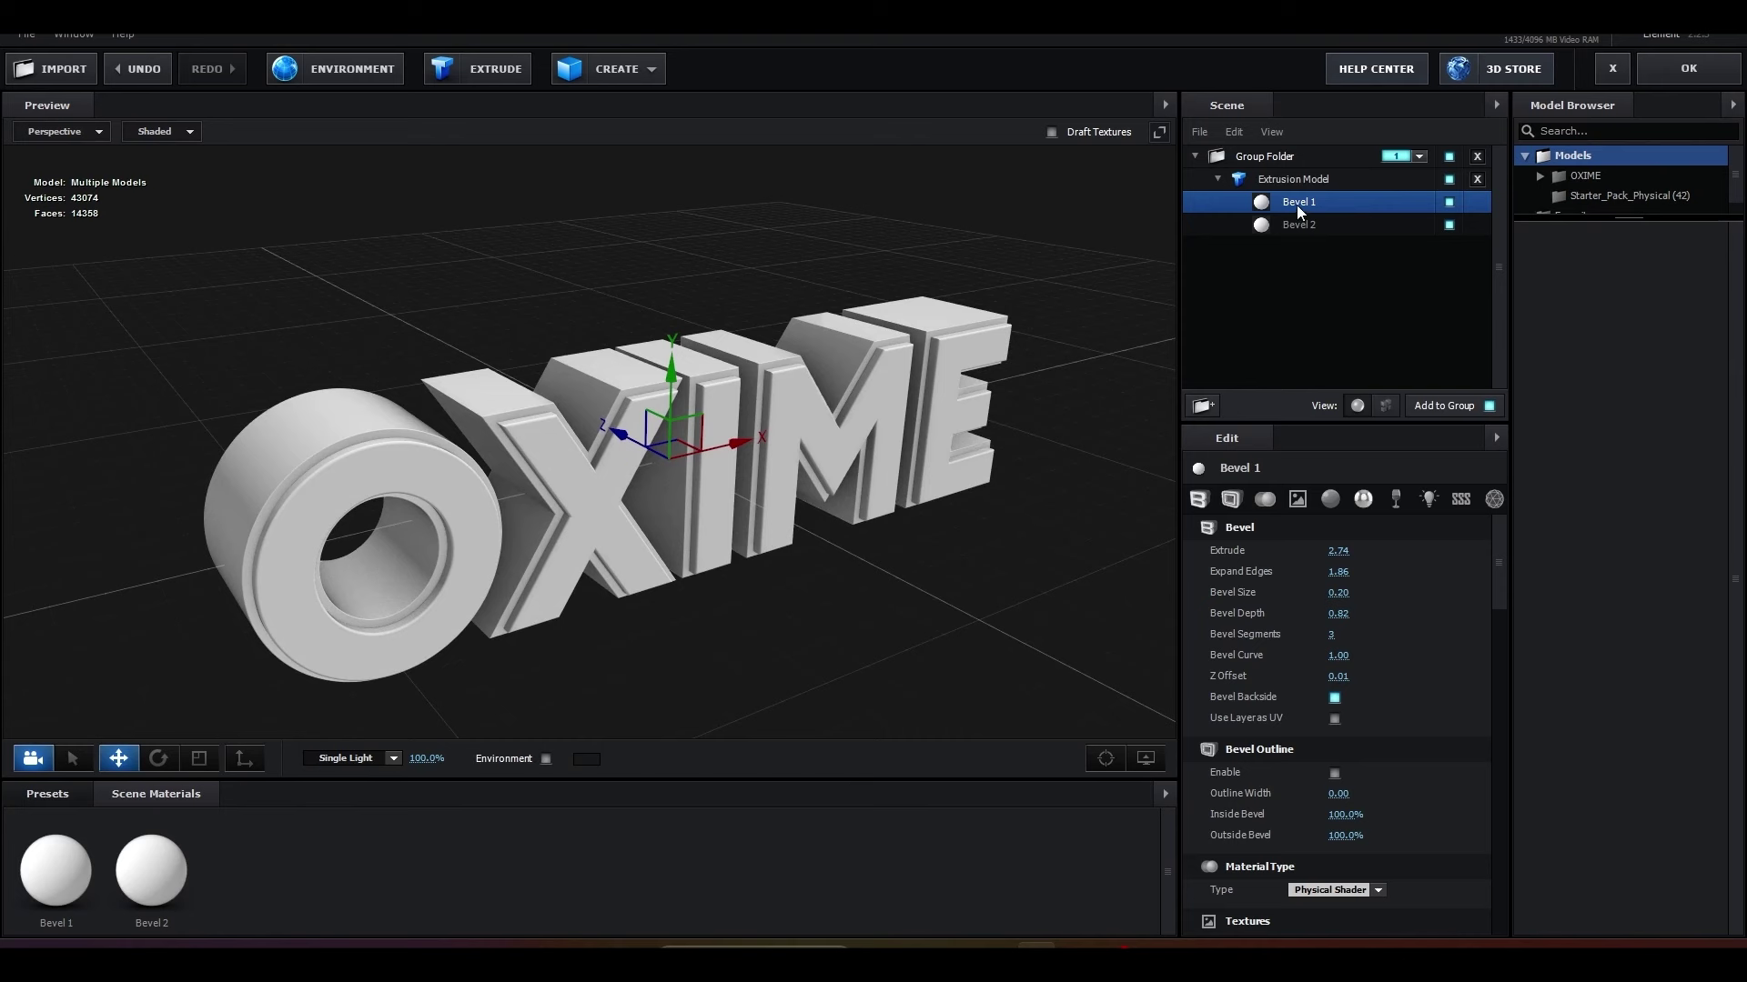
Step: Set Bevel 1's diffuse colour to red FF0000
{"action": "scroll", "coordinate": [1302, 659], "scroll_direction": "down", "scroll_amount": 3}
{"action": "scroll", "coordinate": [1303, 659], "scroll_direction": "down", "scroll_amount": 3}
{"action": "scroll", "coordinate": [1303, 659], "scroll_direction": "down", "scroll_amount": 3}
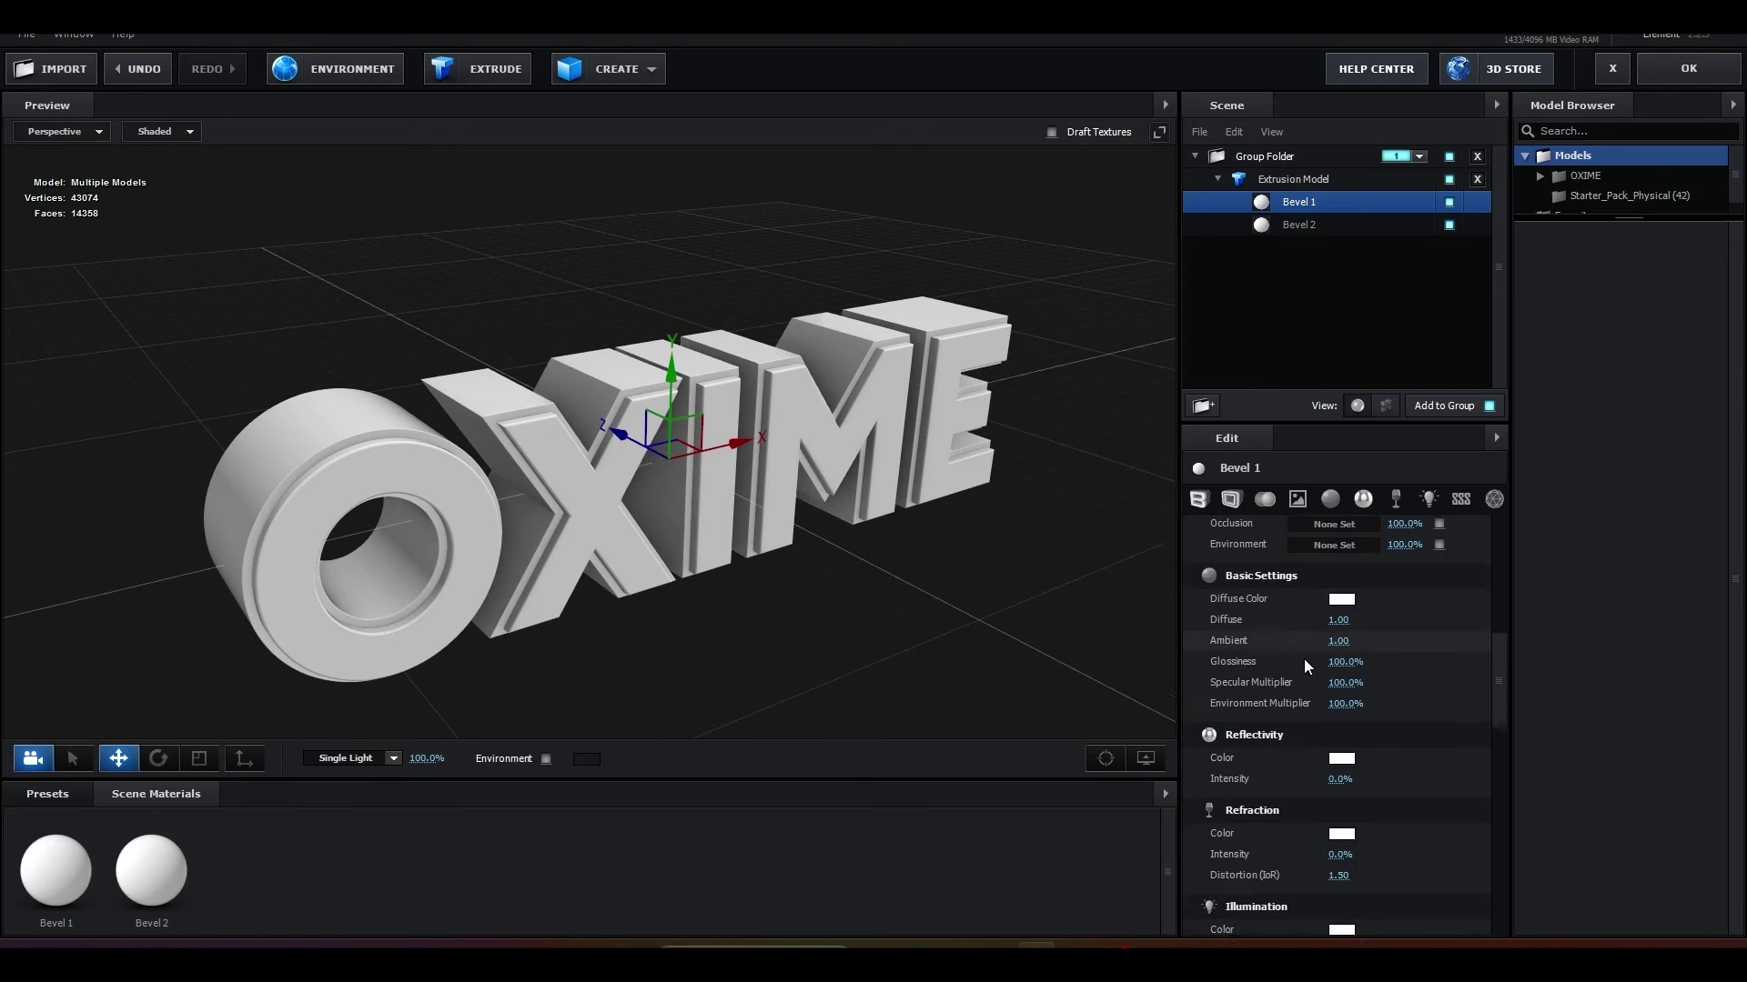
{"action": "scroll", "coordinate": [1303, 659], "scroll_direction": "down", "scroll_amount": 2}
{"action": "scroll", "coordinate": [1300, 652], "scroll_direction": "up", "scroll_amount": 1}
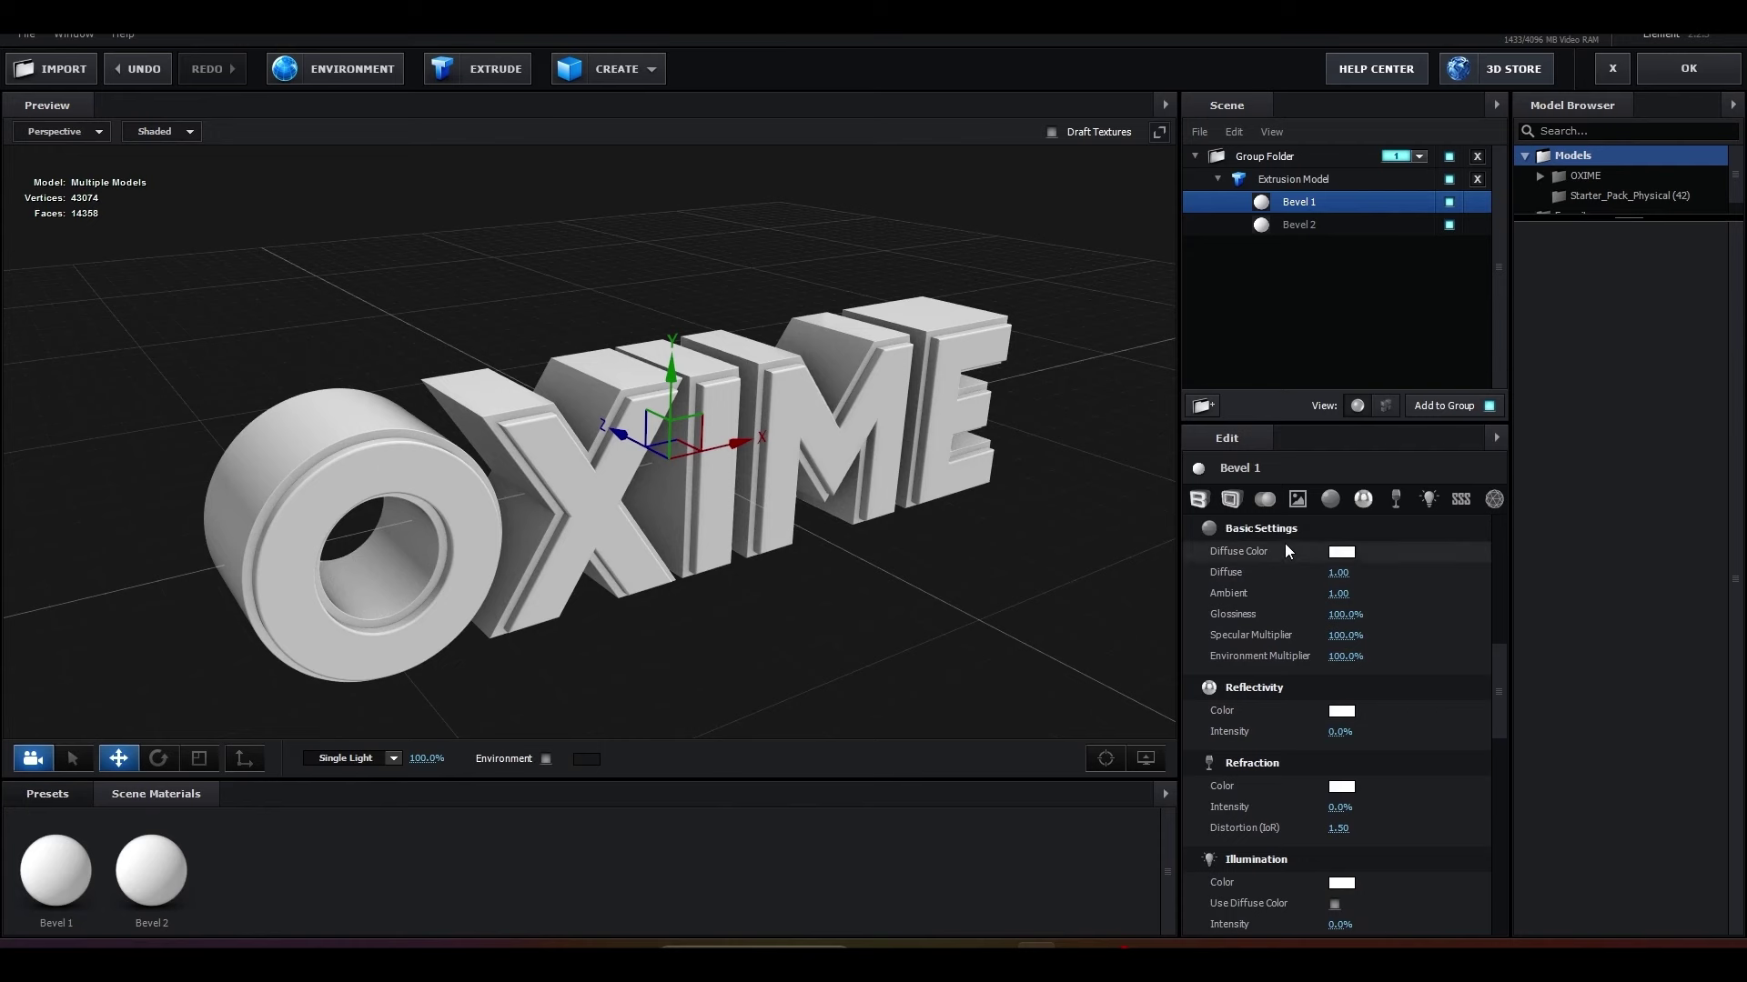
{"action": "left_click", "coordinate": [1340, 553]}
{"action": "type", "text": "FF0000"}
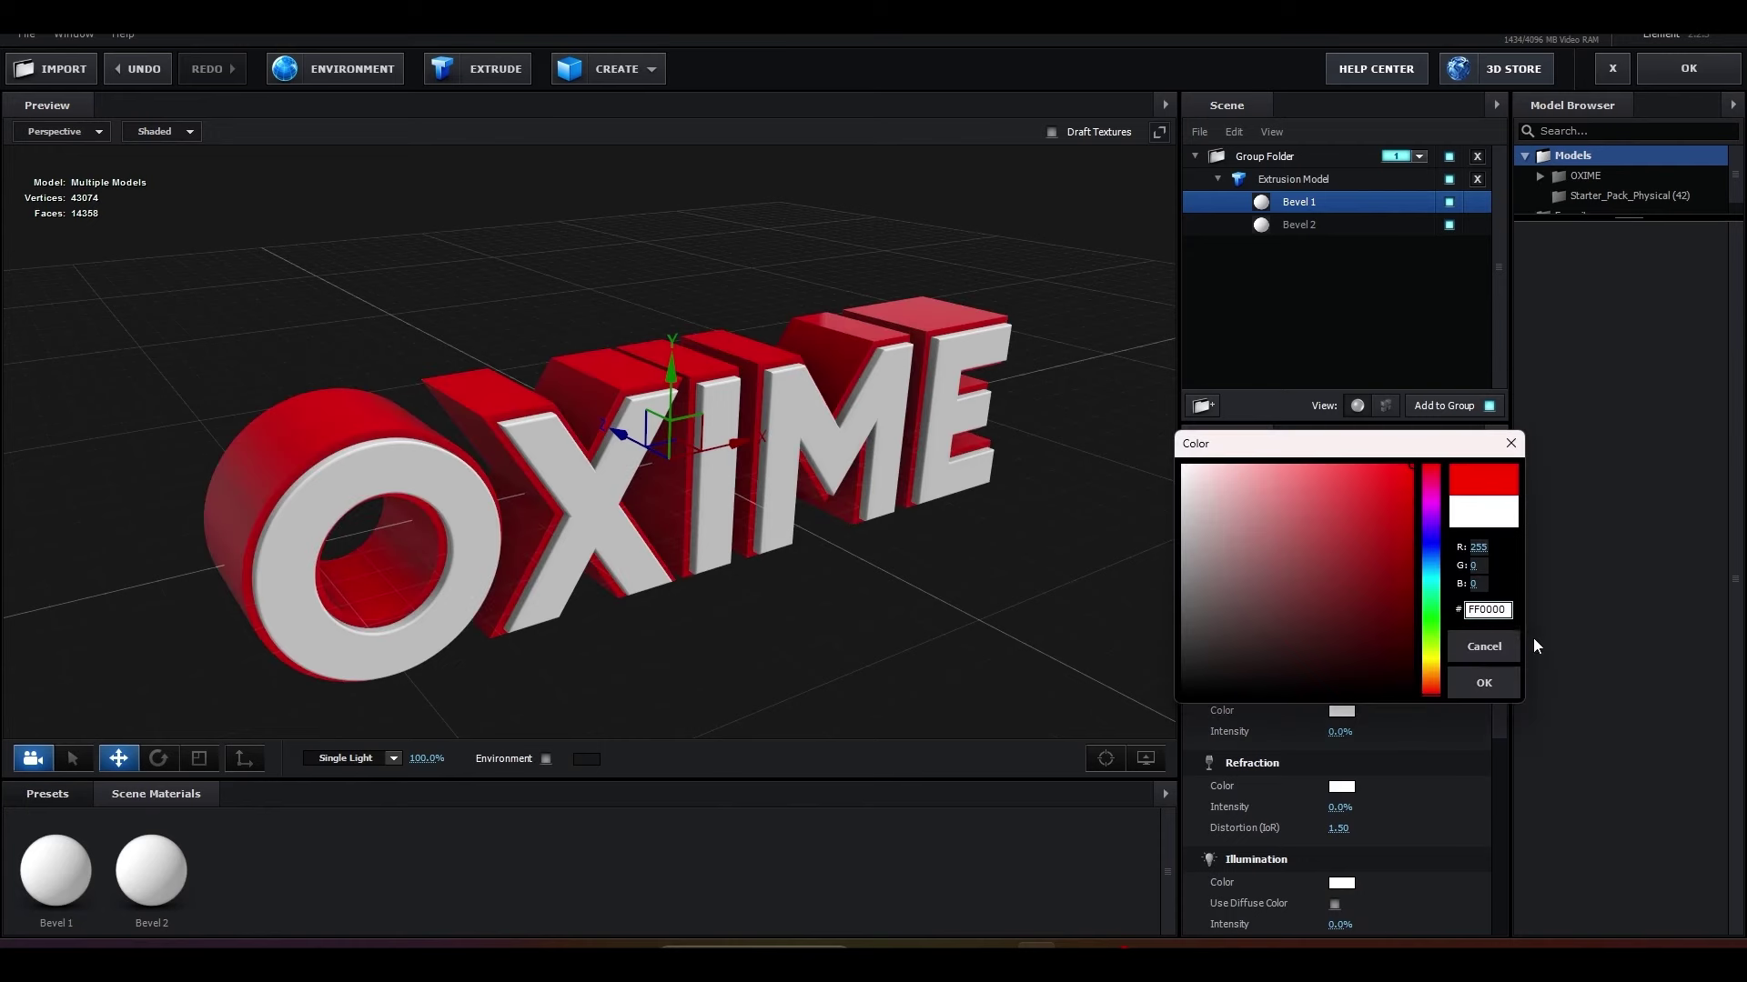
{"action": "left_click", "coordinate": [1483, 684]}
Step: Change the red side material to white
{"action": "mouse_move", "coordinate": [981, 607]}
{"action": "left_mouse_down"}
{"action": "mouse_move", "coordinate": [1050, 595]}
{"action": "mouse_move", "coordinate": [819, 619]}
{"action": "left_mouse_up"}
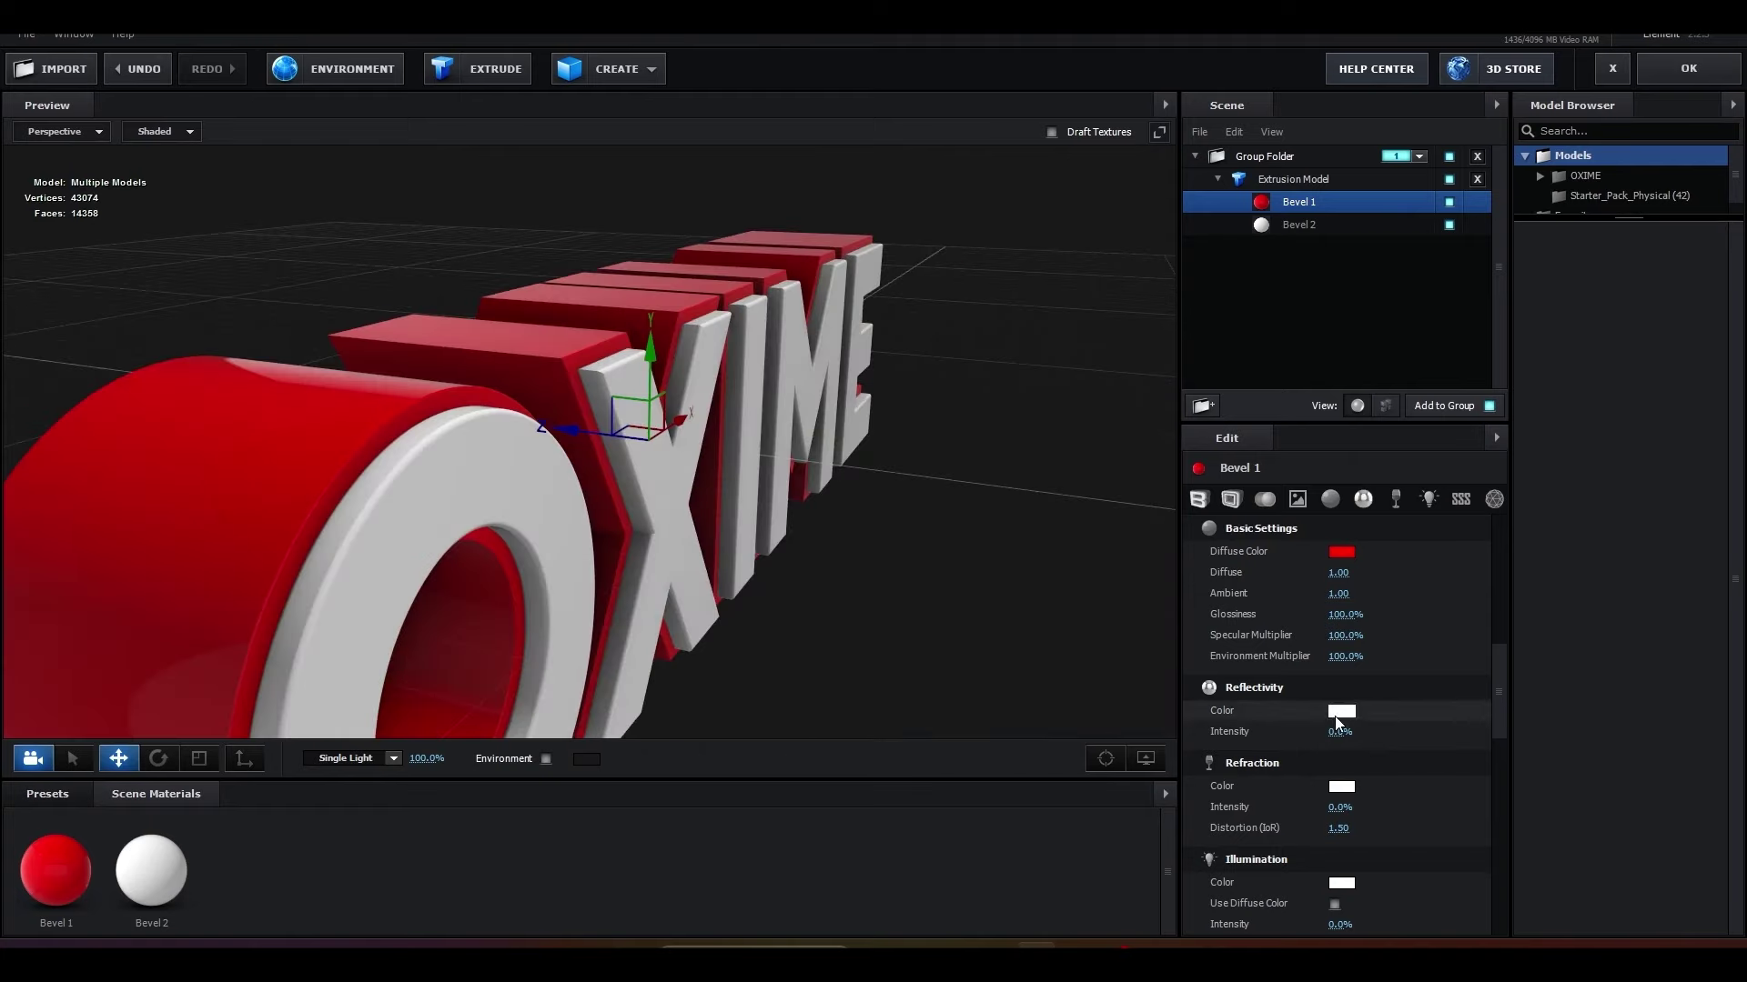
{"action": "scroll", "coordinate": [1351, 656], "scroll_direction": "down", "scroll_amount": 2}
{"action": "left_click_drag", "start_coordinate": [560, 637], "coordinate": [804, 613]}
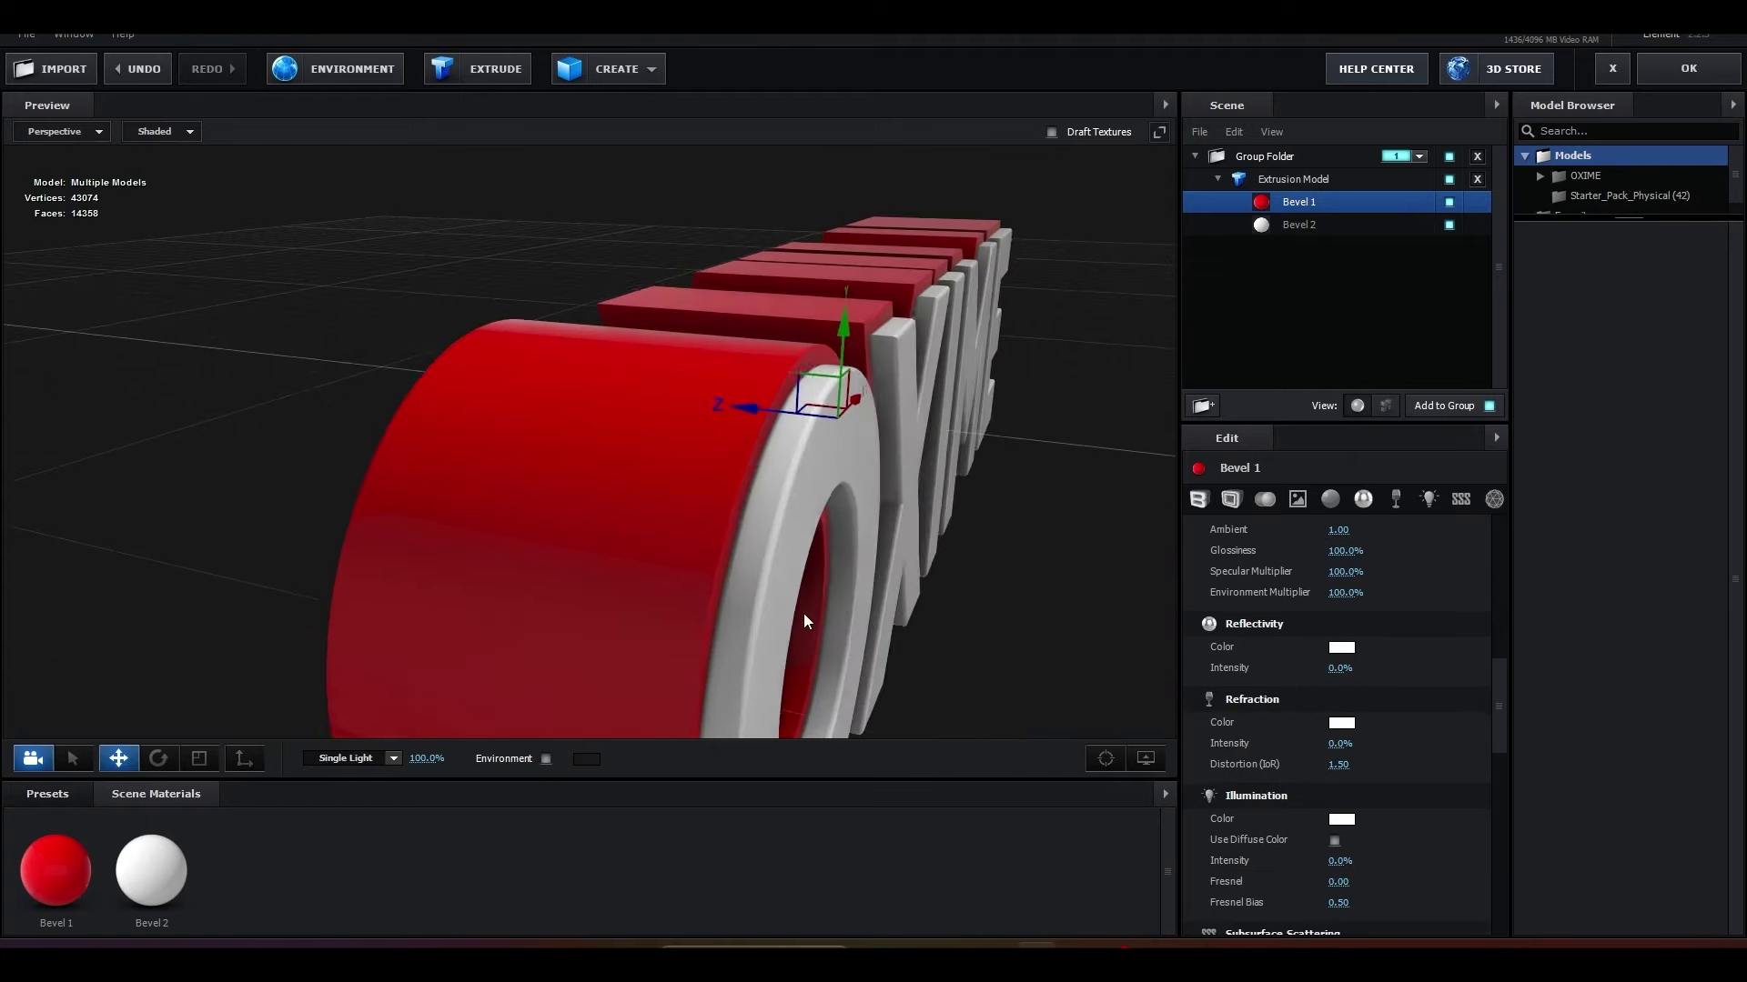
{"action": "scroll", "coordinate": [1313, 662], "scroll_direction": "up", "scroll_amount": 2}
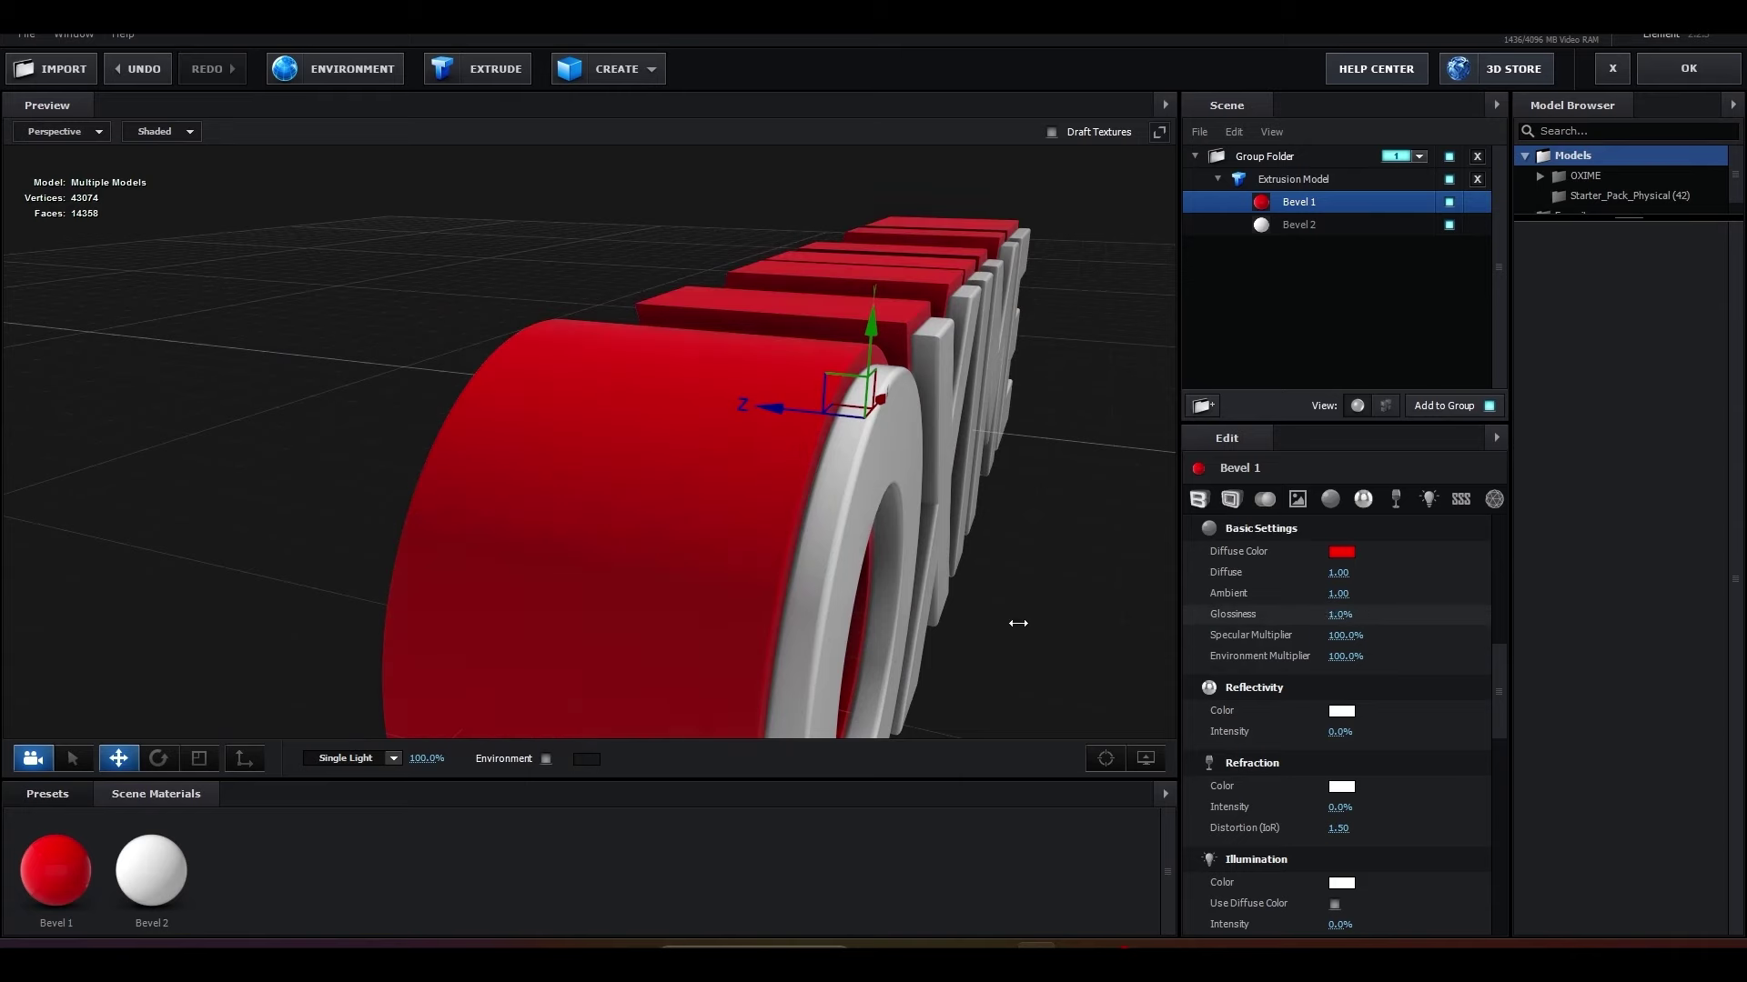
{"action": "left_click_drag", "start_coordinate": [997, 657], "coordinate": [913, 681]}
{"action": "scroll", "coordinate": [913, 681], "scroll_direction": "down", "scroll_amount": 3}
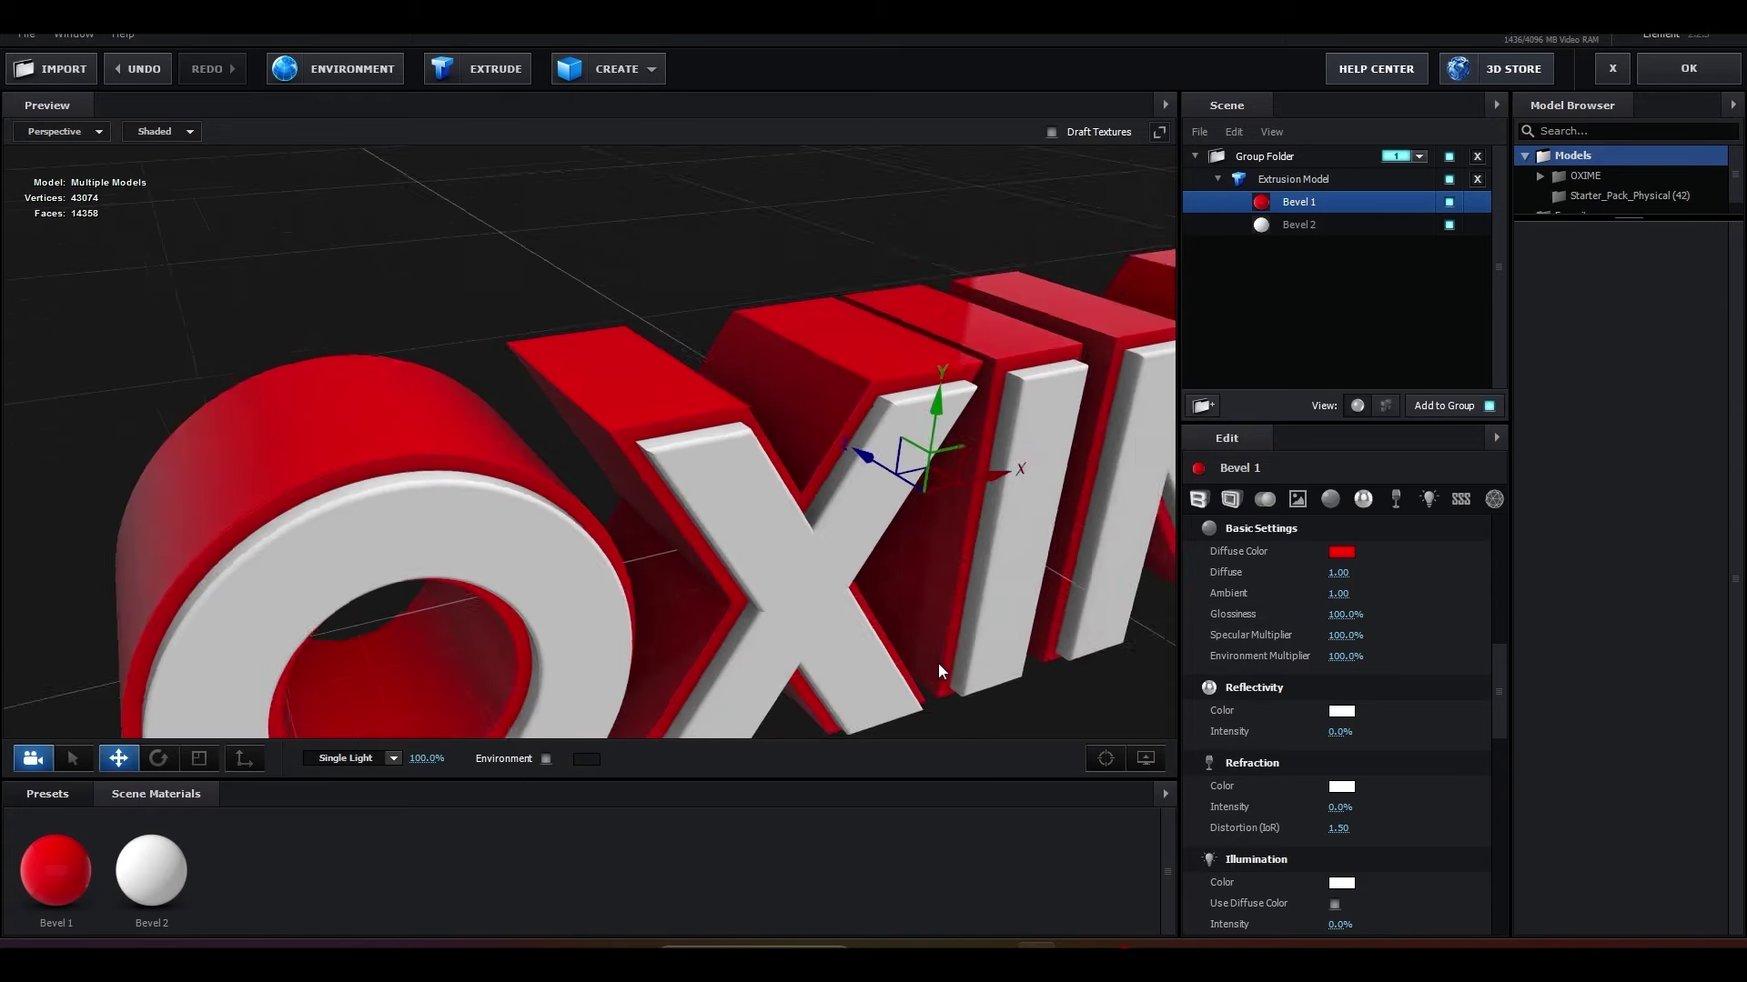
{"action": "scroll", "coordinate": [937, 663], "scroll_direction": "down", "scroll_amount": 3}
{"action": "scroll", "coordinate": [888, 664], "scroll_direction": "down", "scroll_amount": 3}
{"action": "scroll", "coordinate": [924, 659], "scroll_direction": "down", "scroll_amount": 2}
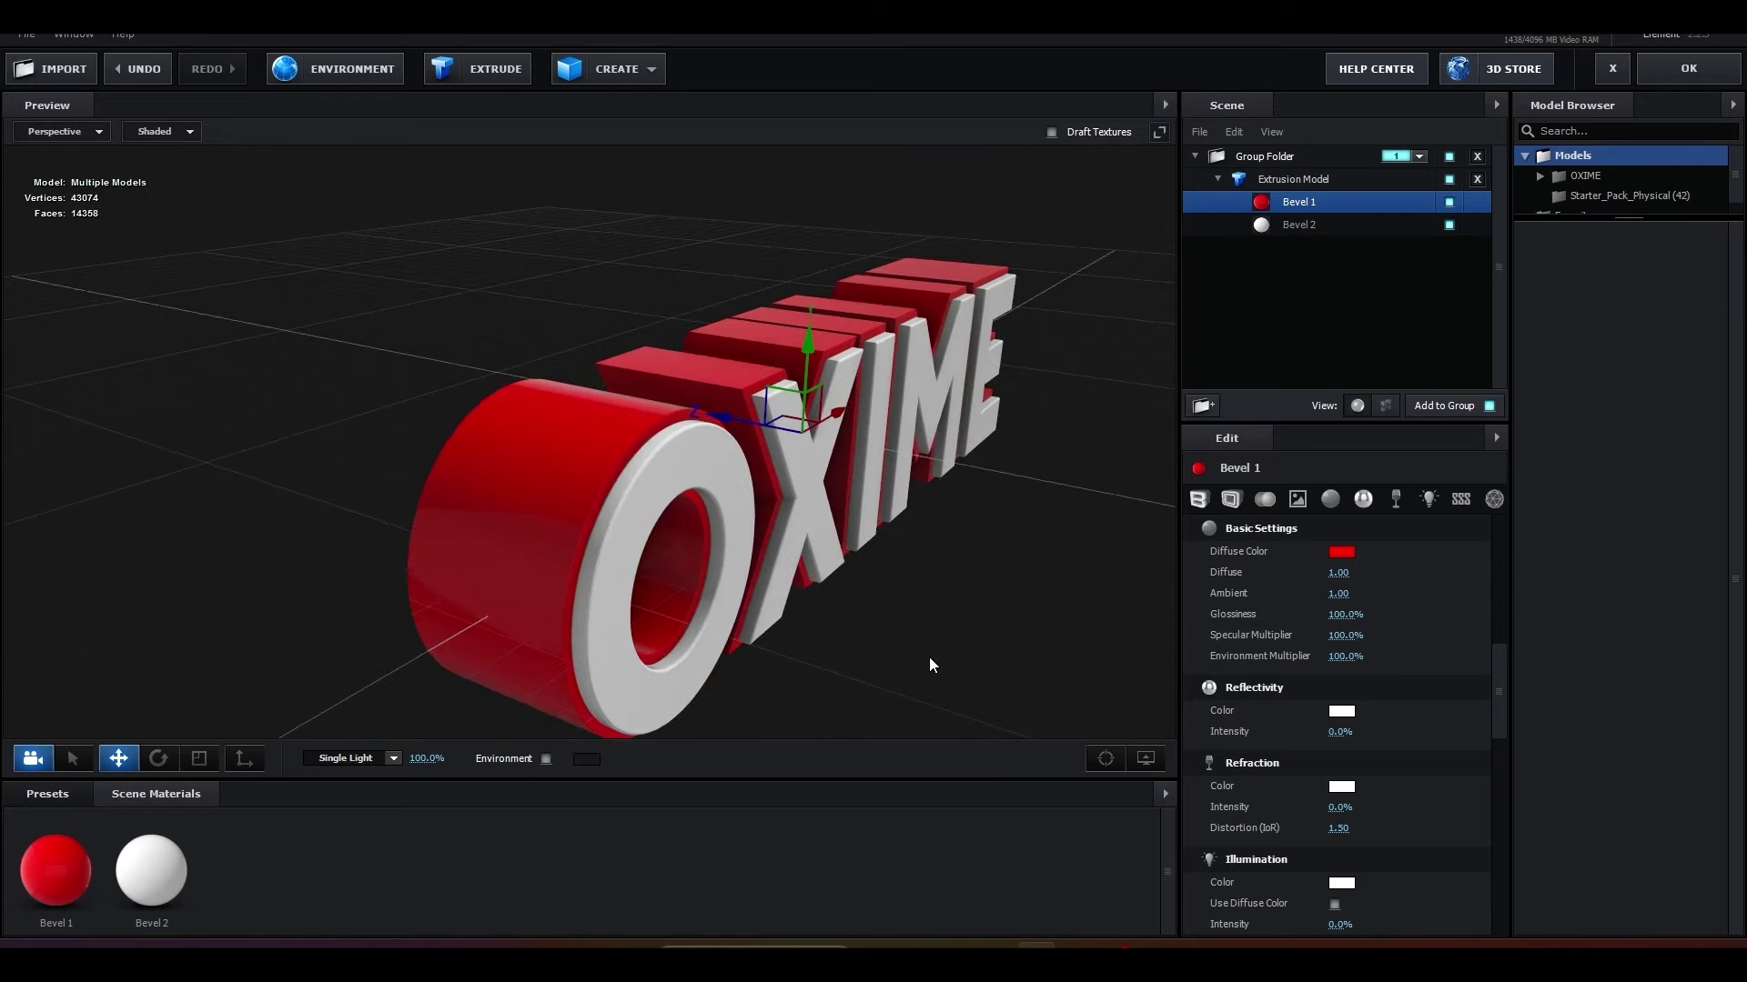
{"action": "scroll", "coordinate": [1292, 628], "scroll_direction": "up", "scroll_amount": 3}
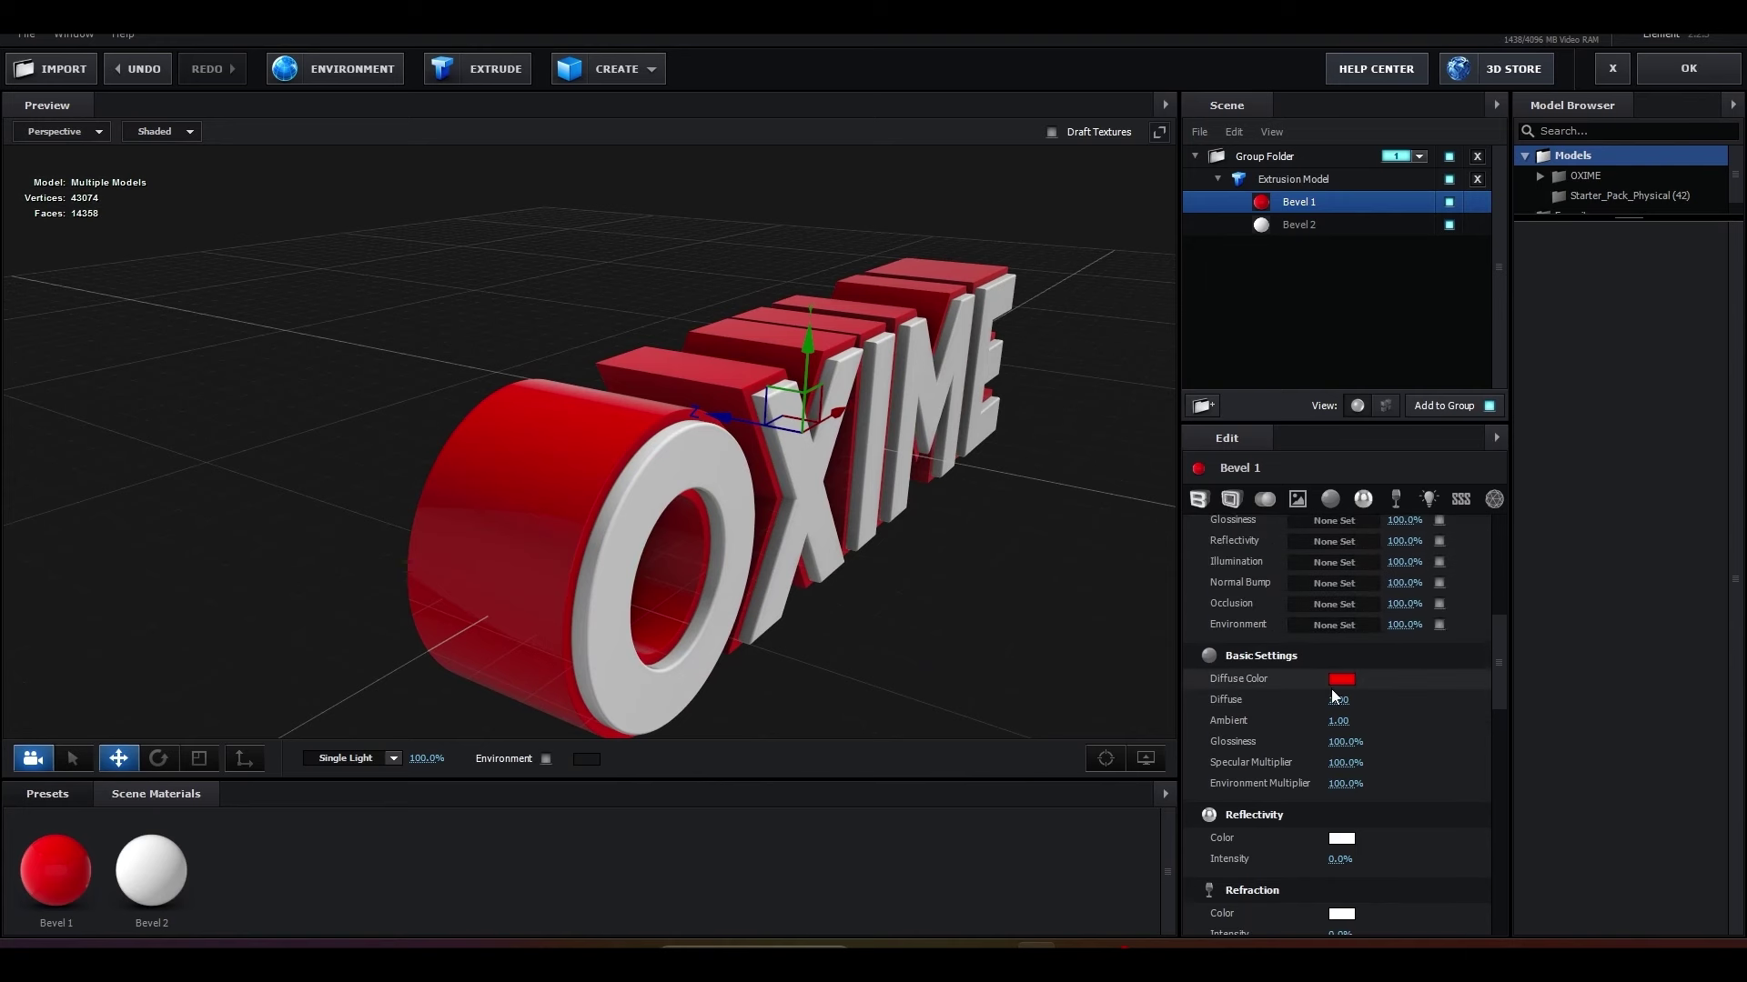
{"action": "left_click", "coordinate": [1341, 679]}
{"action": "left_click", "coordinate": [1313, 763]}
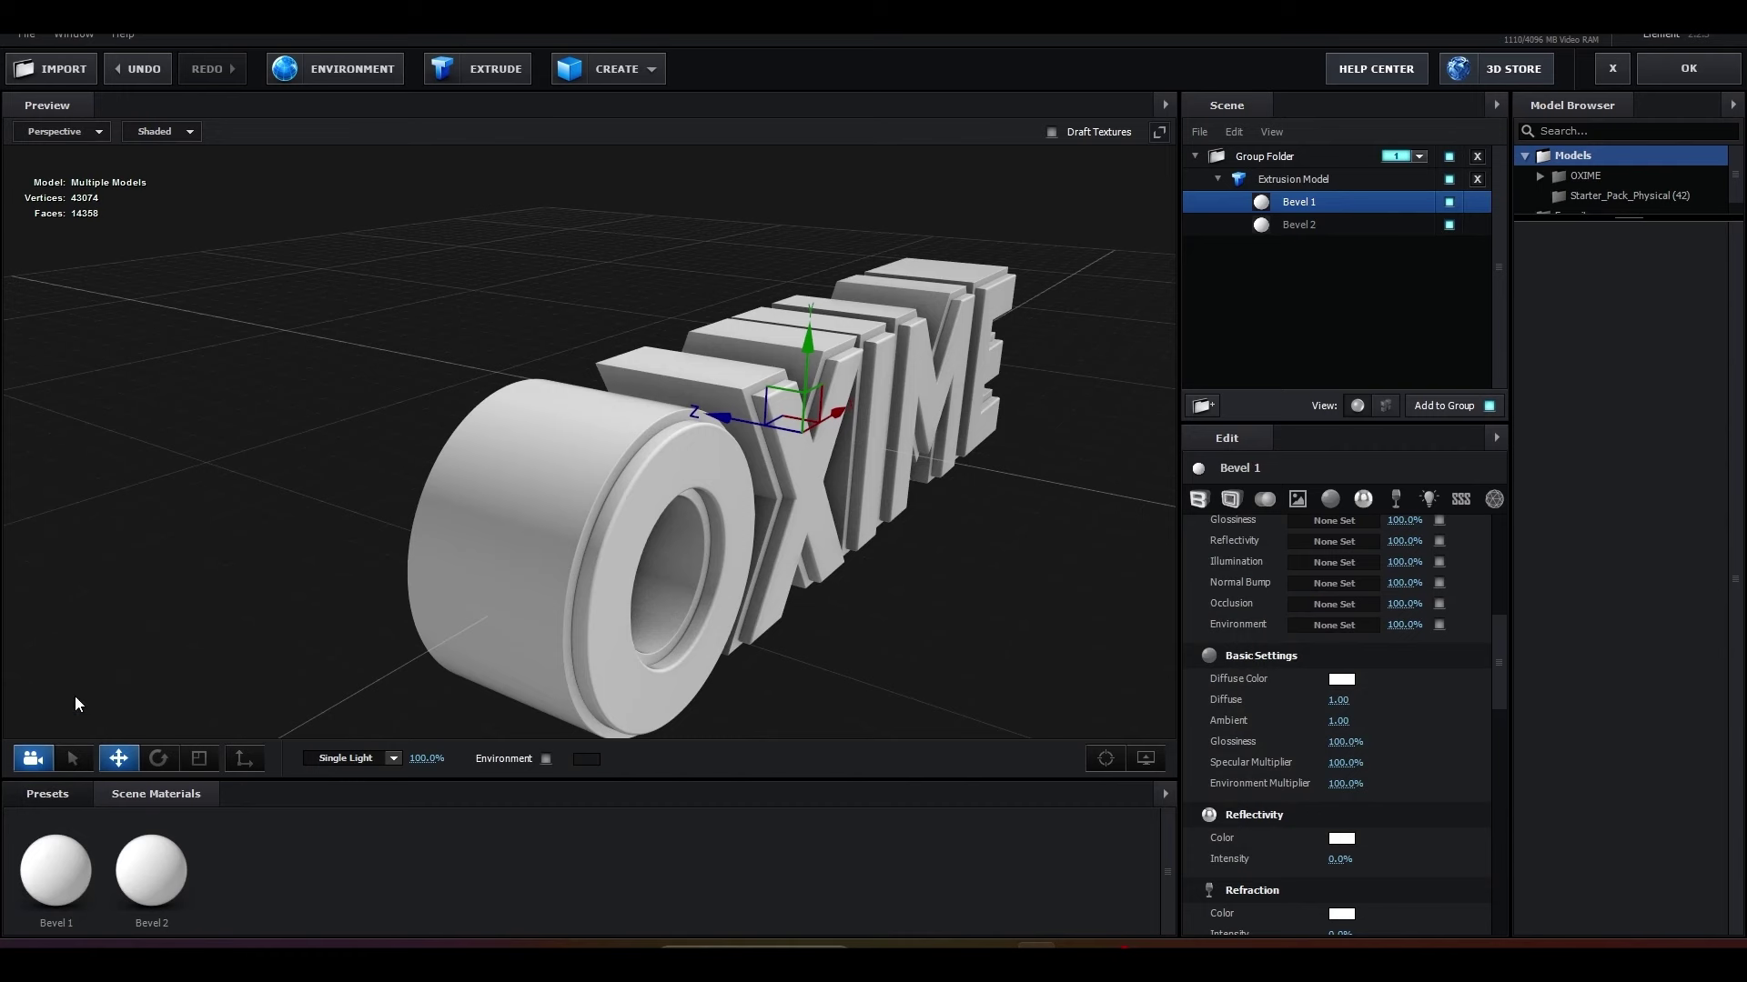
Step: Open the enlarged preset material library on the Physical (22) materials
{"action": "left_click", "coordinate": [46, 793]}
{"action": "left_click_drag", "start_coordinate": [54, 780], "coordinate": [234, 596]}
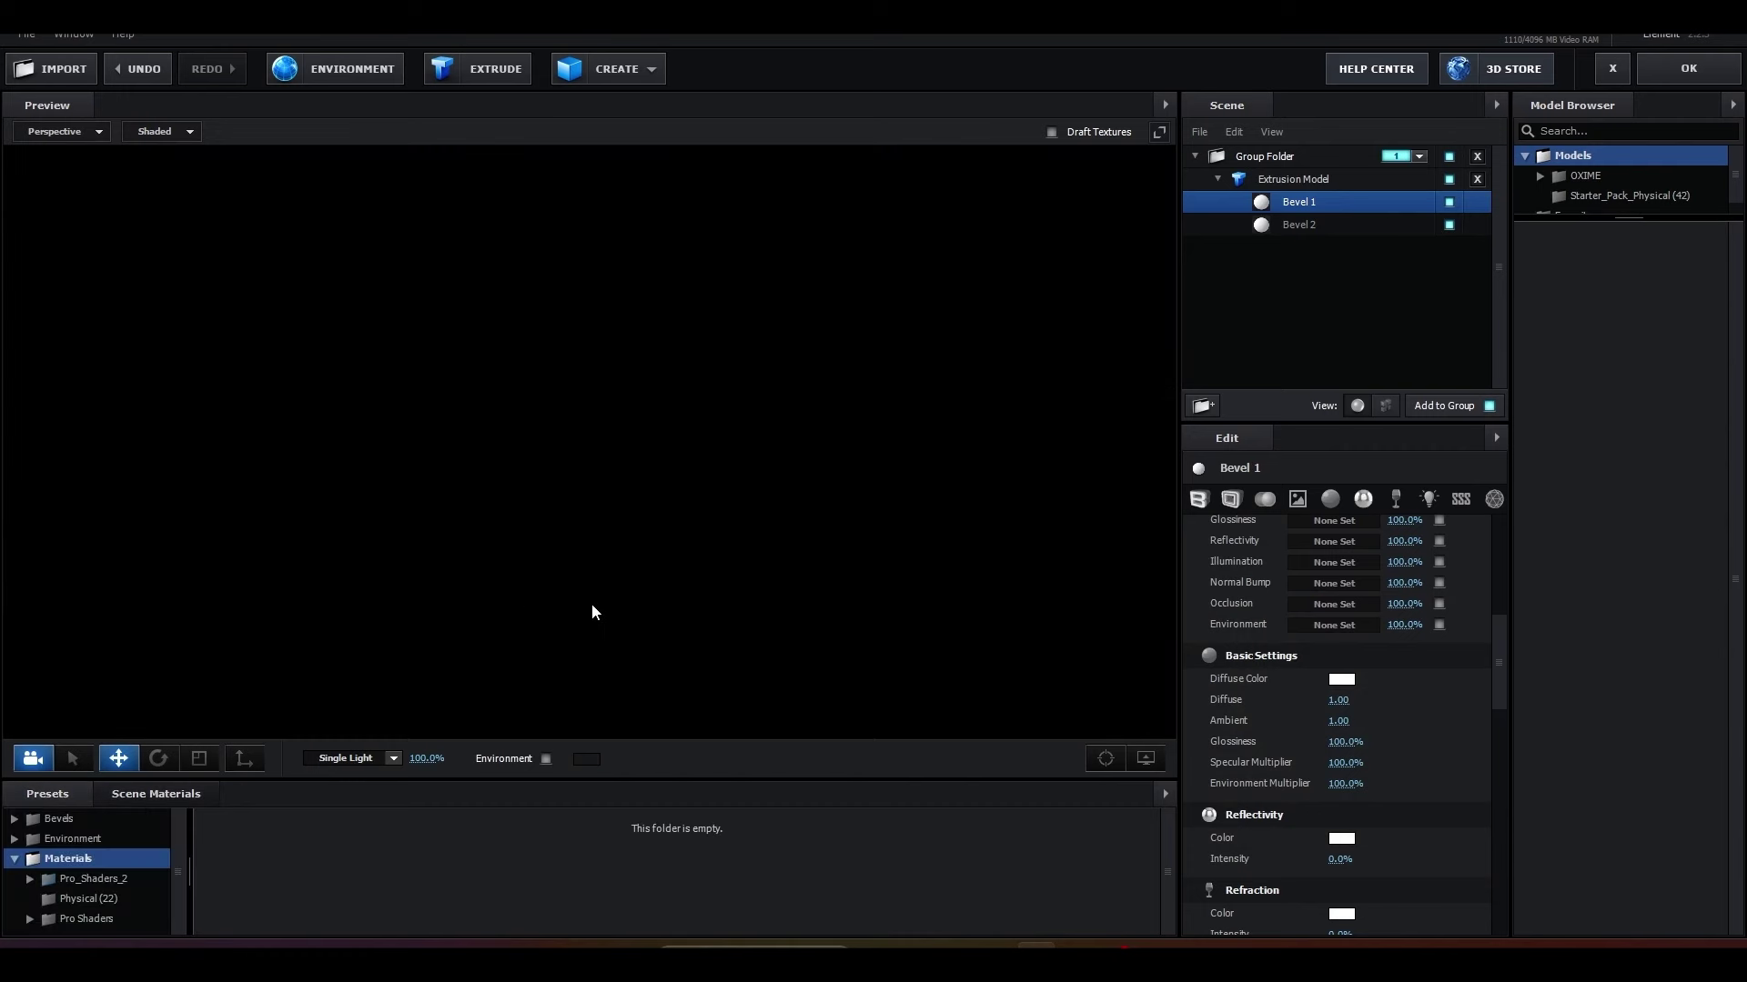
{"action": "left_click_drag", "start_coordinate": [744, 517], "coordinate": [102, 730]}
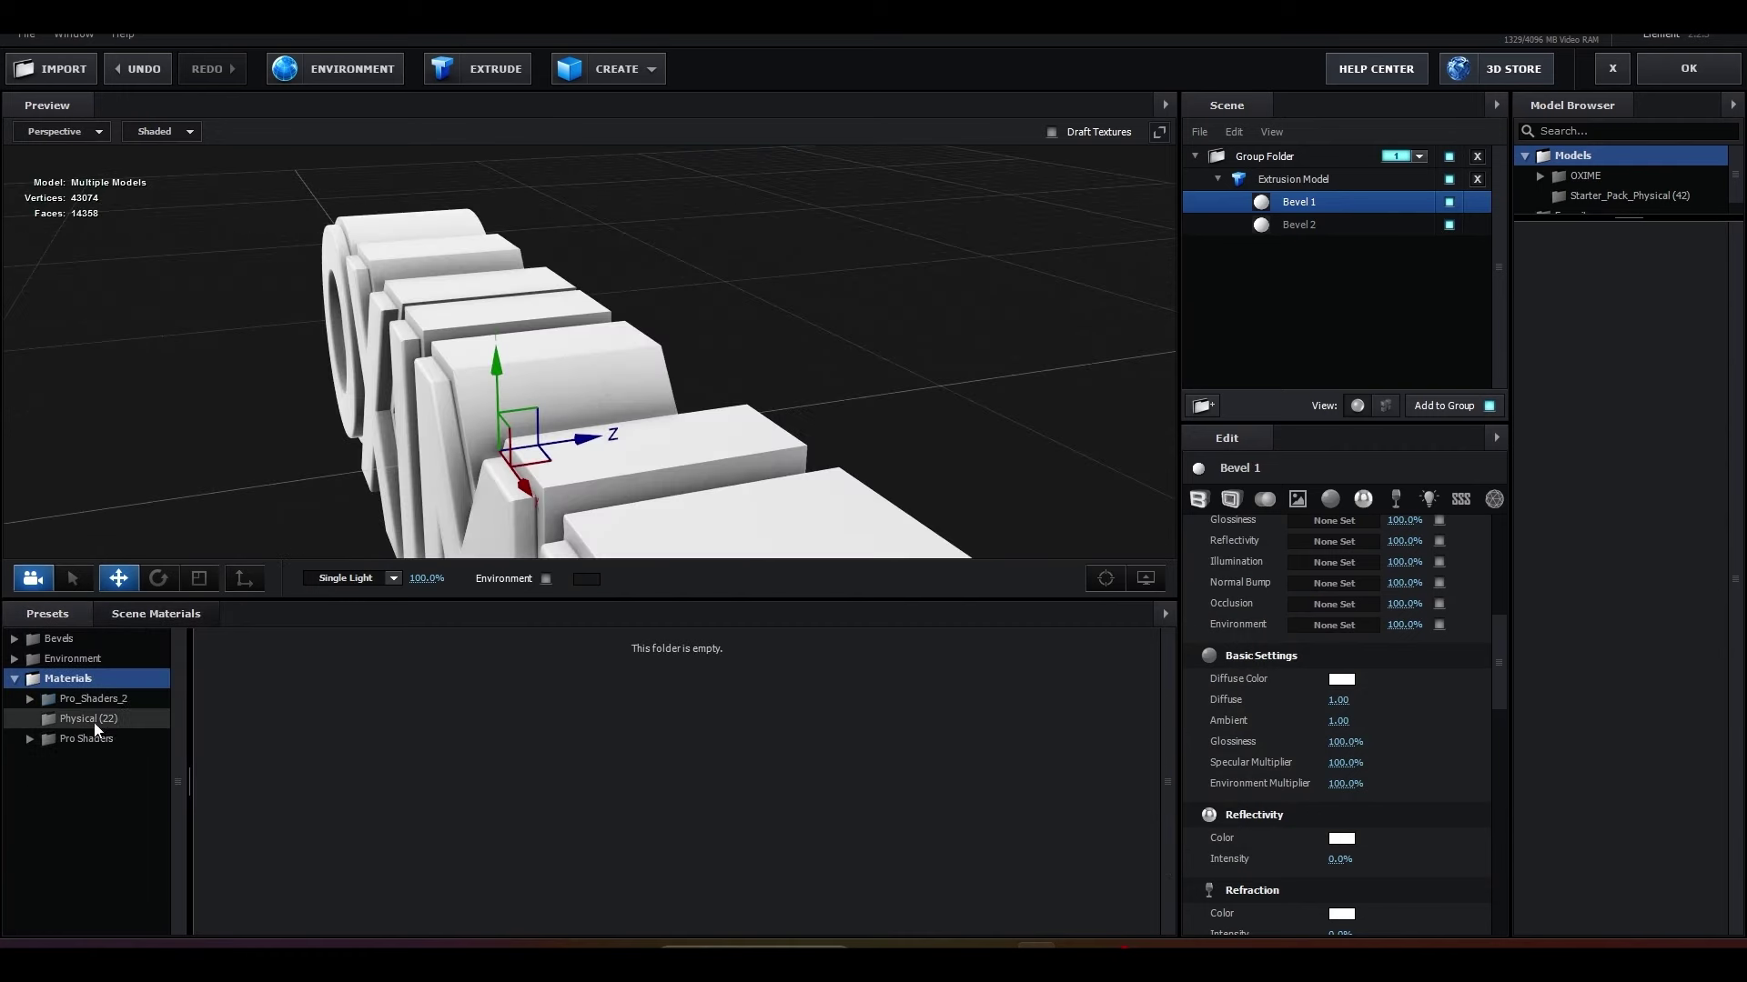
{"action": "left_click", "coordinate": [86, 721]}
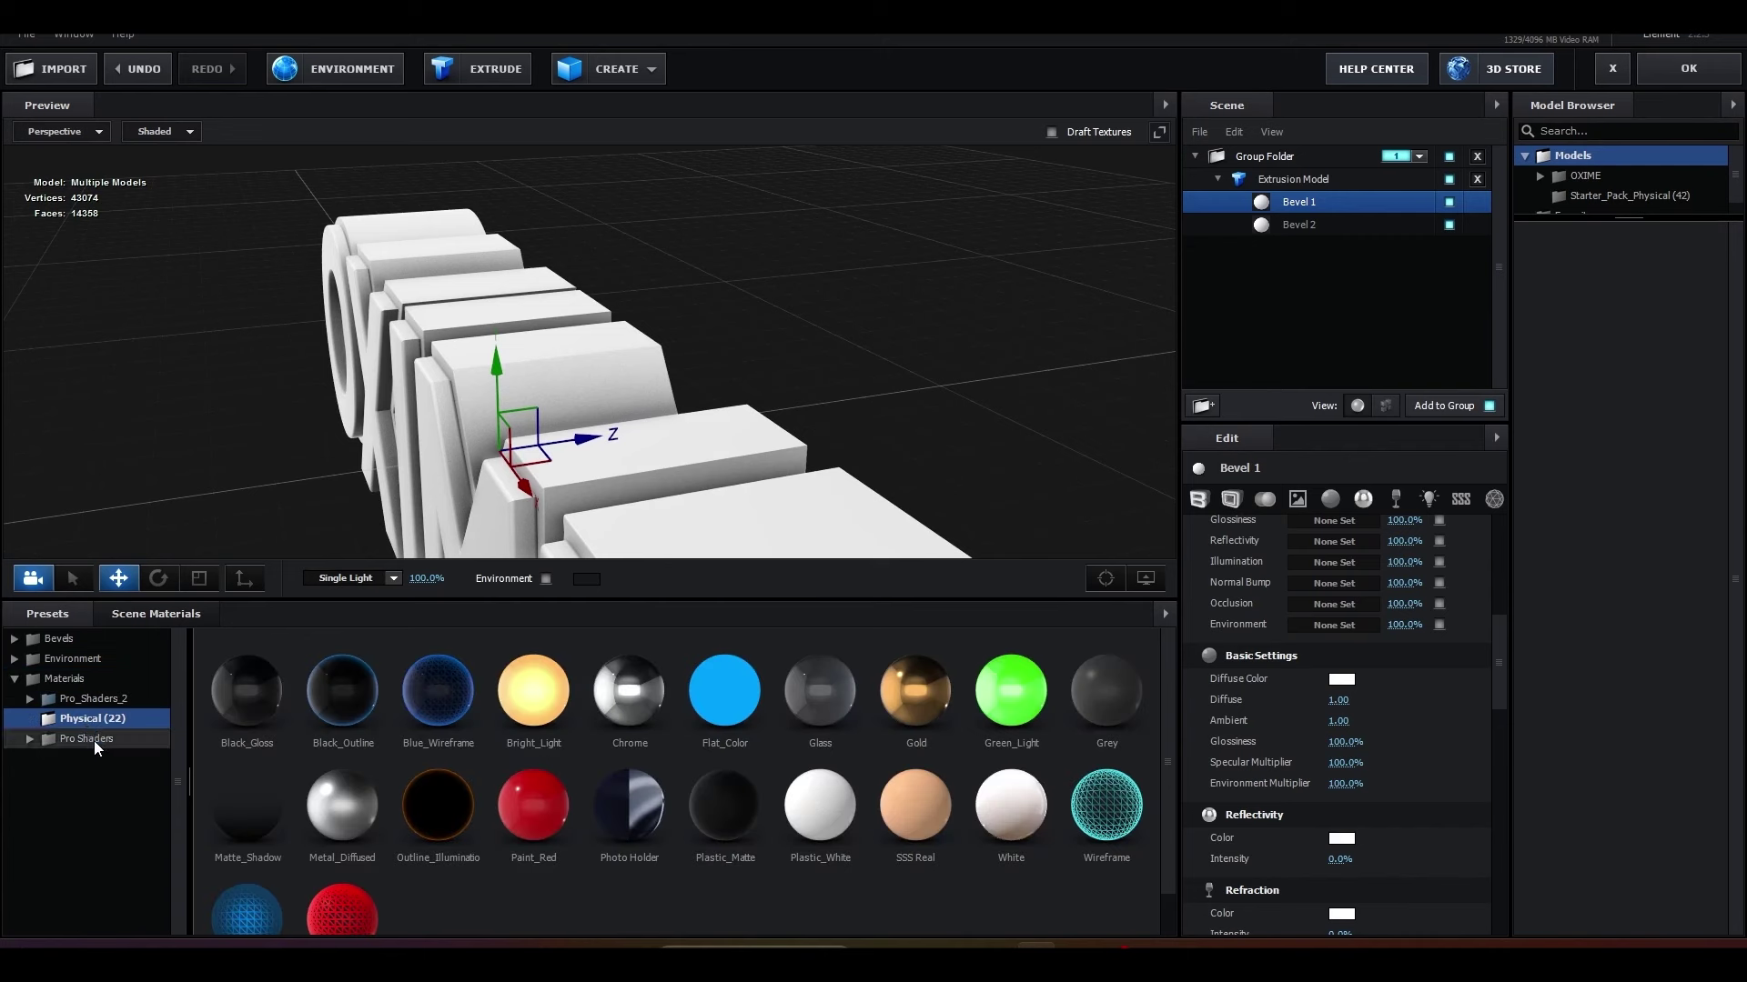
{"action": "left_click", "coordinate": [94, 739]}
{"action": "left_click", "coordinate": [36, 741]}
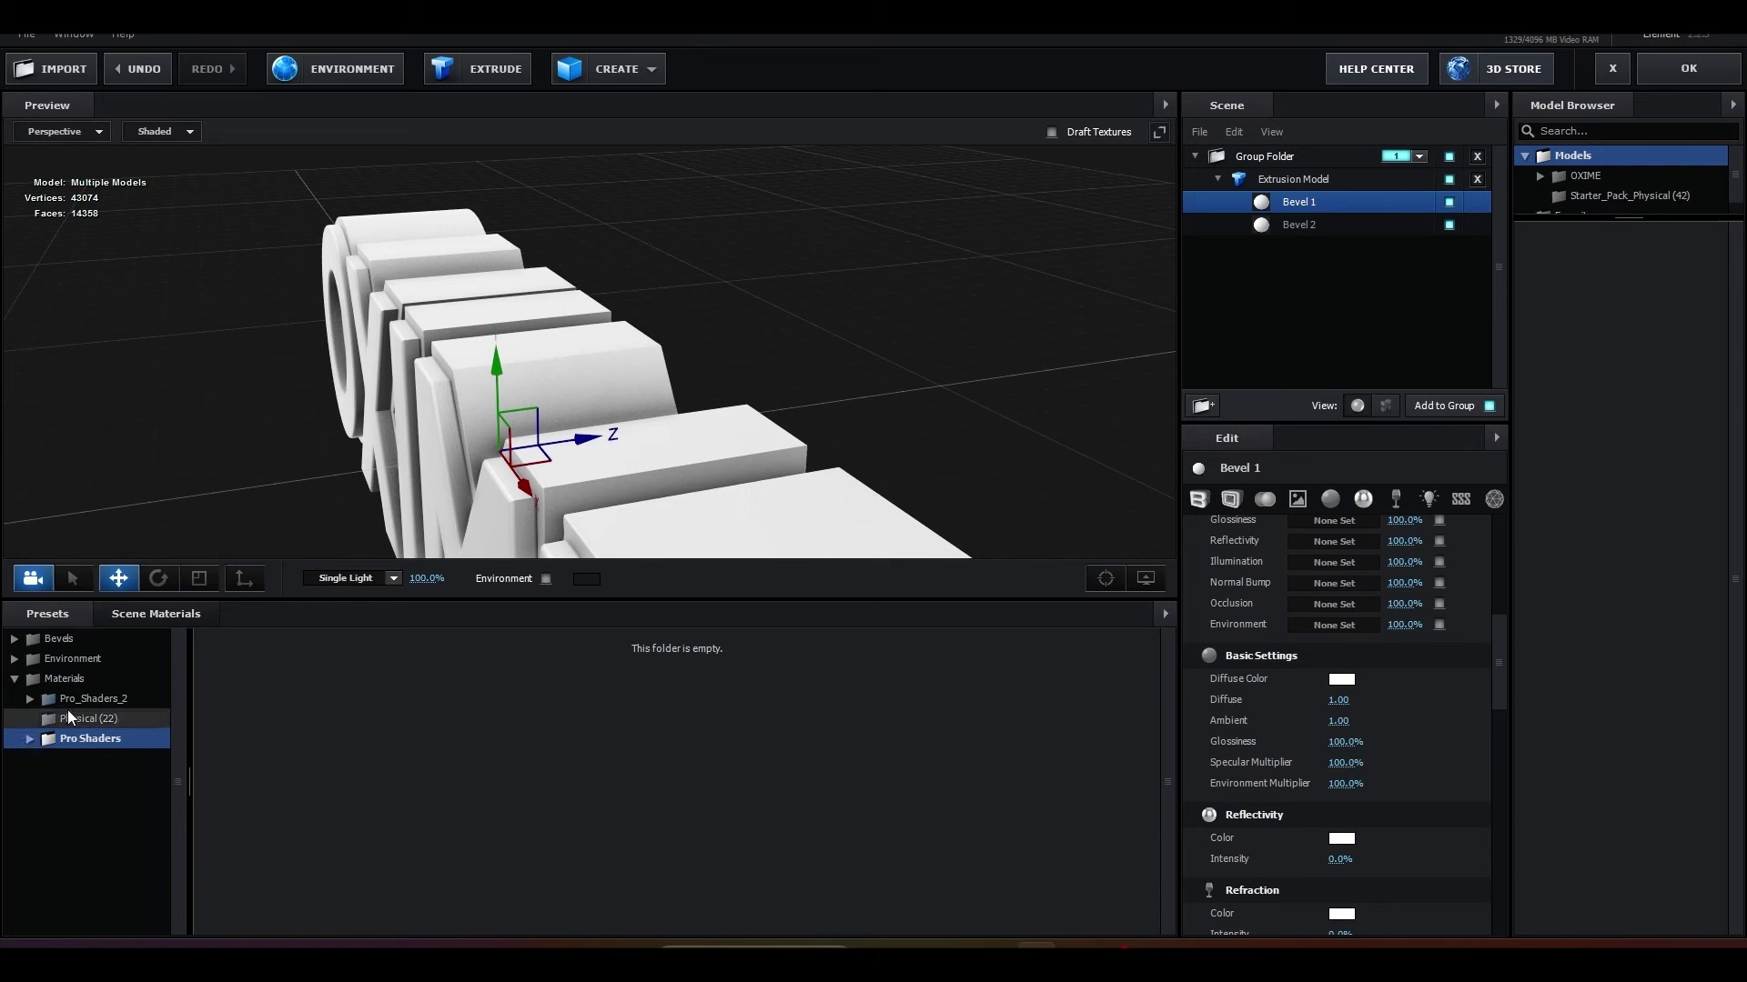
{"action": "left_click", "coordinate": [73, 707]}
{"action": "left_click", "coordinate": [73, 708]}
{"action": "left_click", "coordinate": [73, 717]}
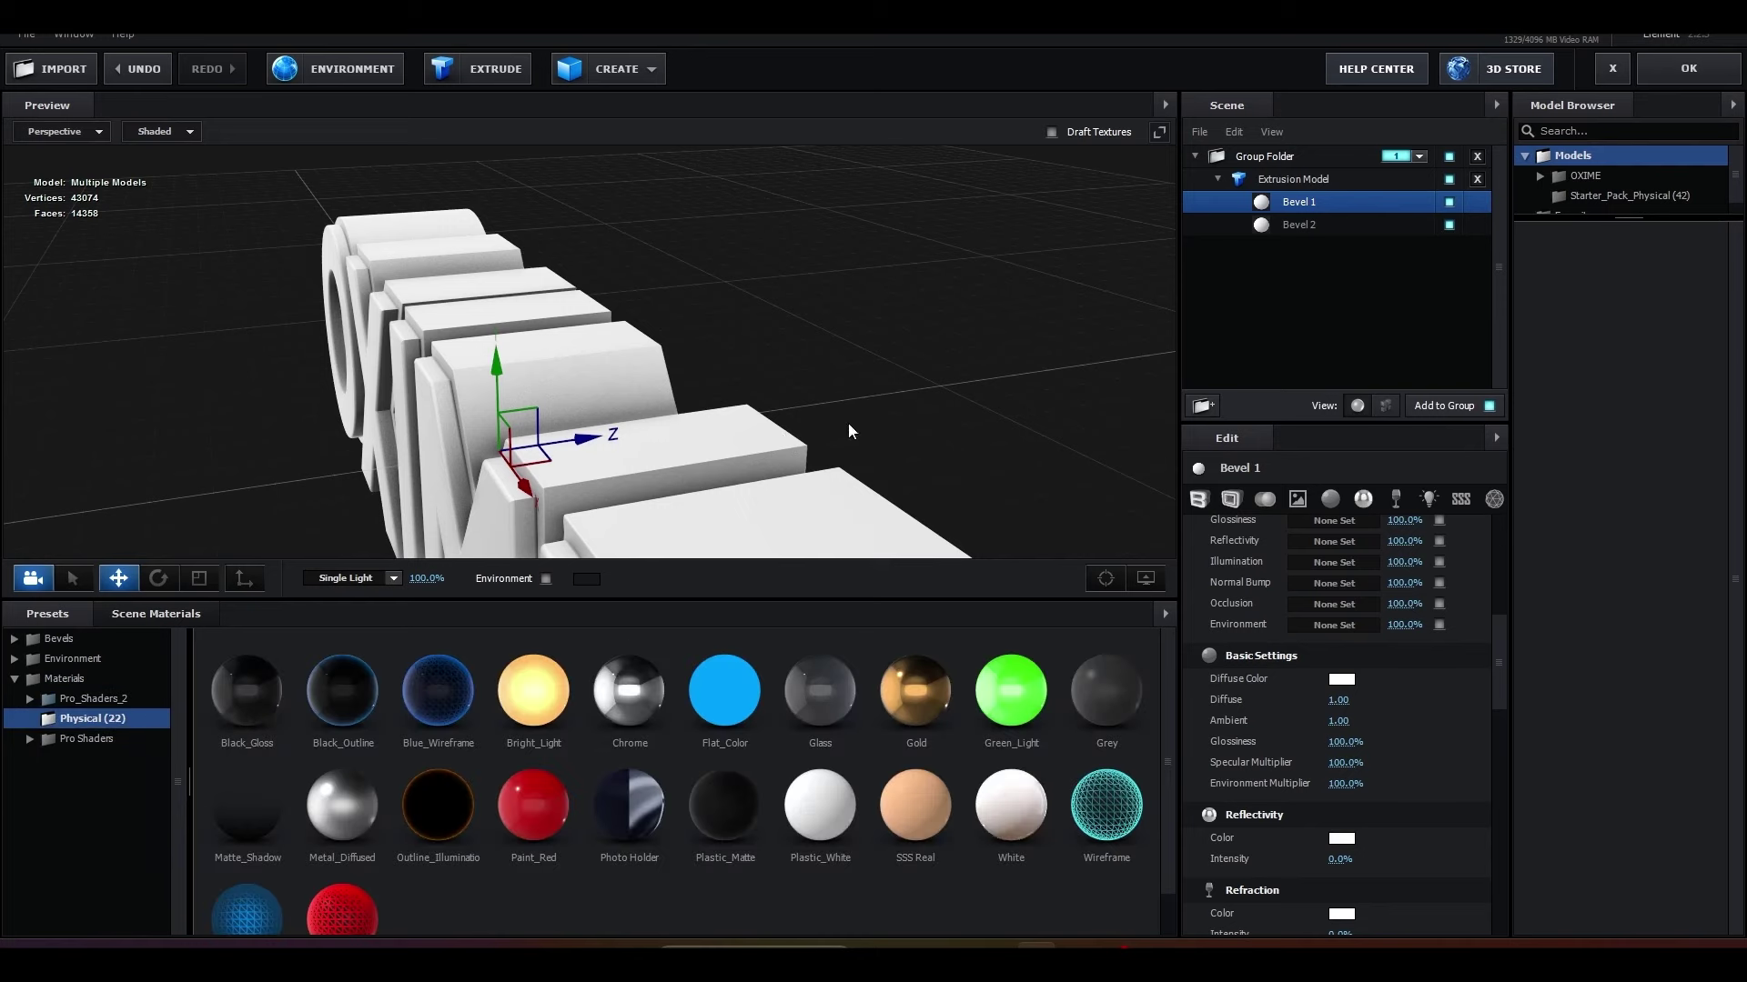
{"action": "left_click_drag", "start_coordinate": [848, 423], "coordinate": [646, 545]}
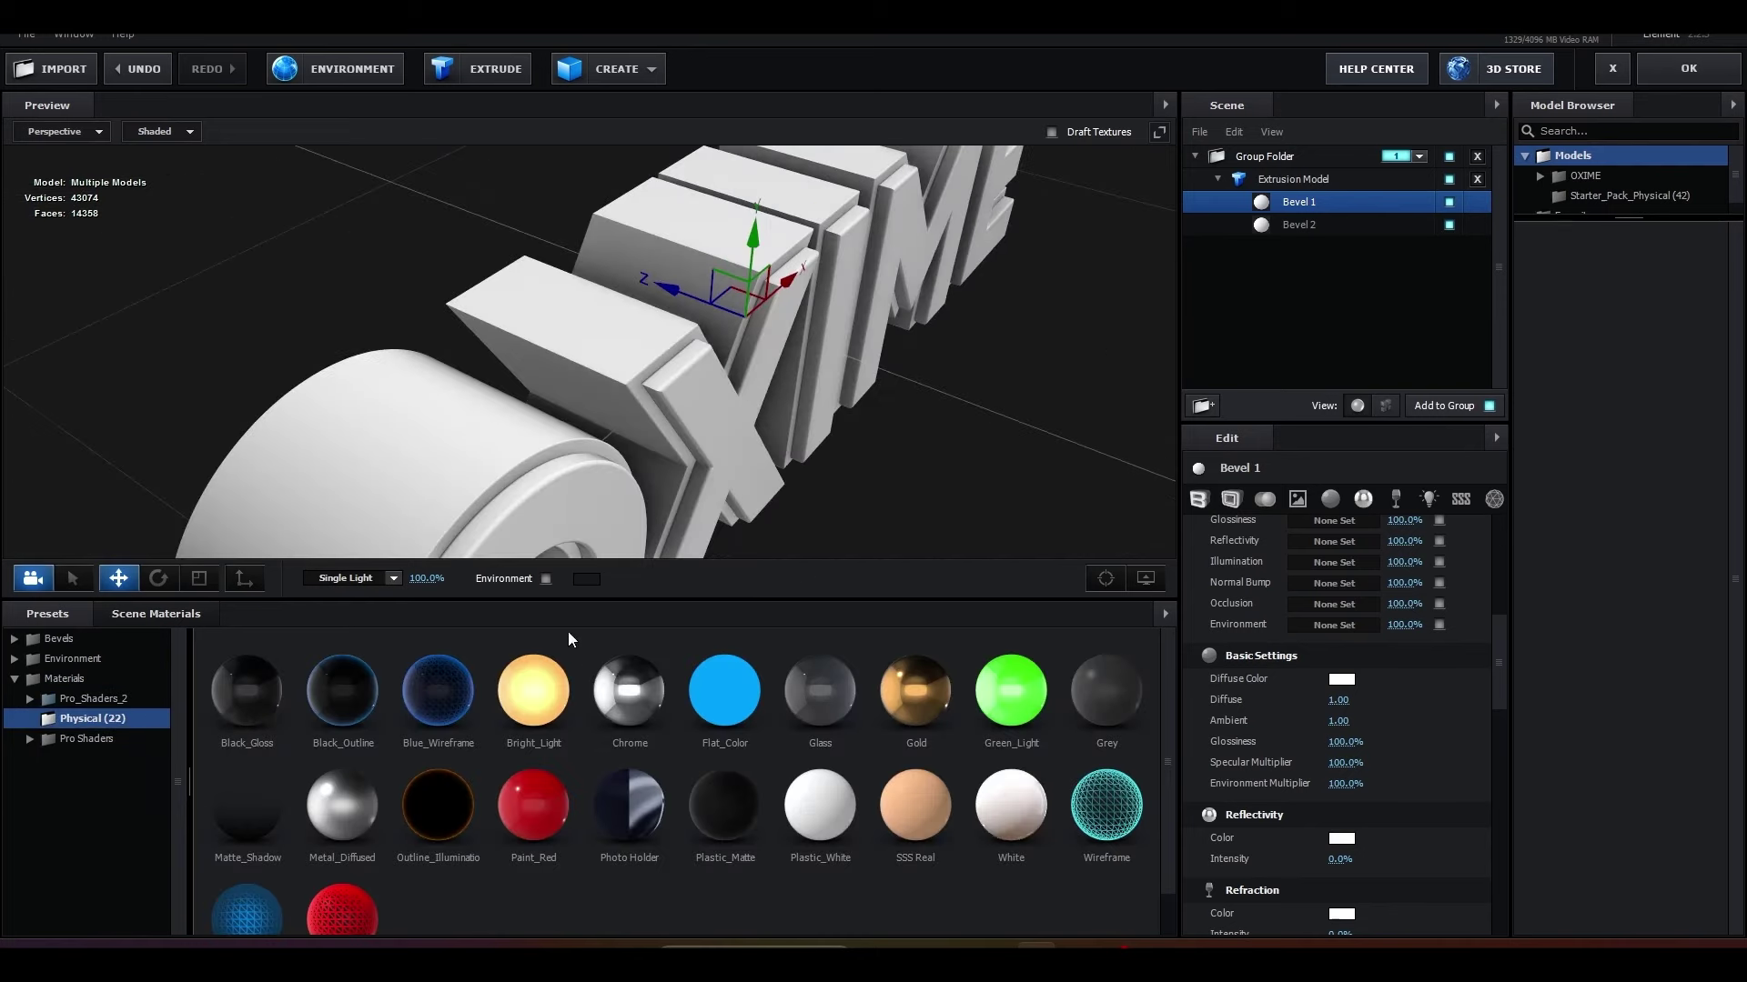
{"action": "key", "text": "ctrl+z"}
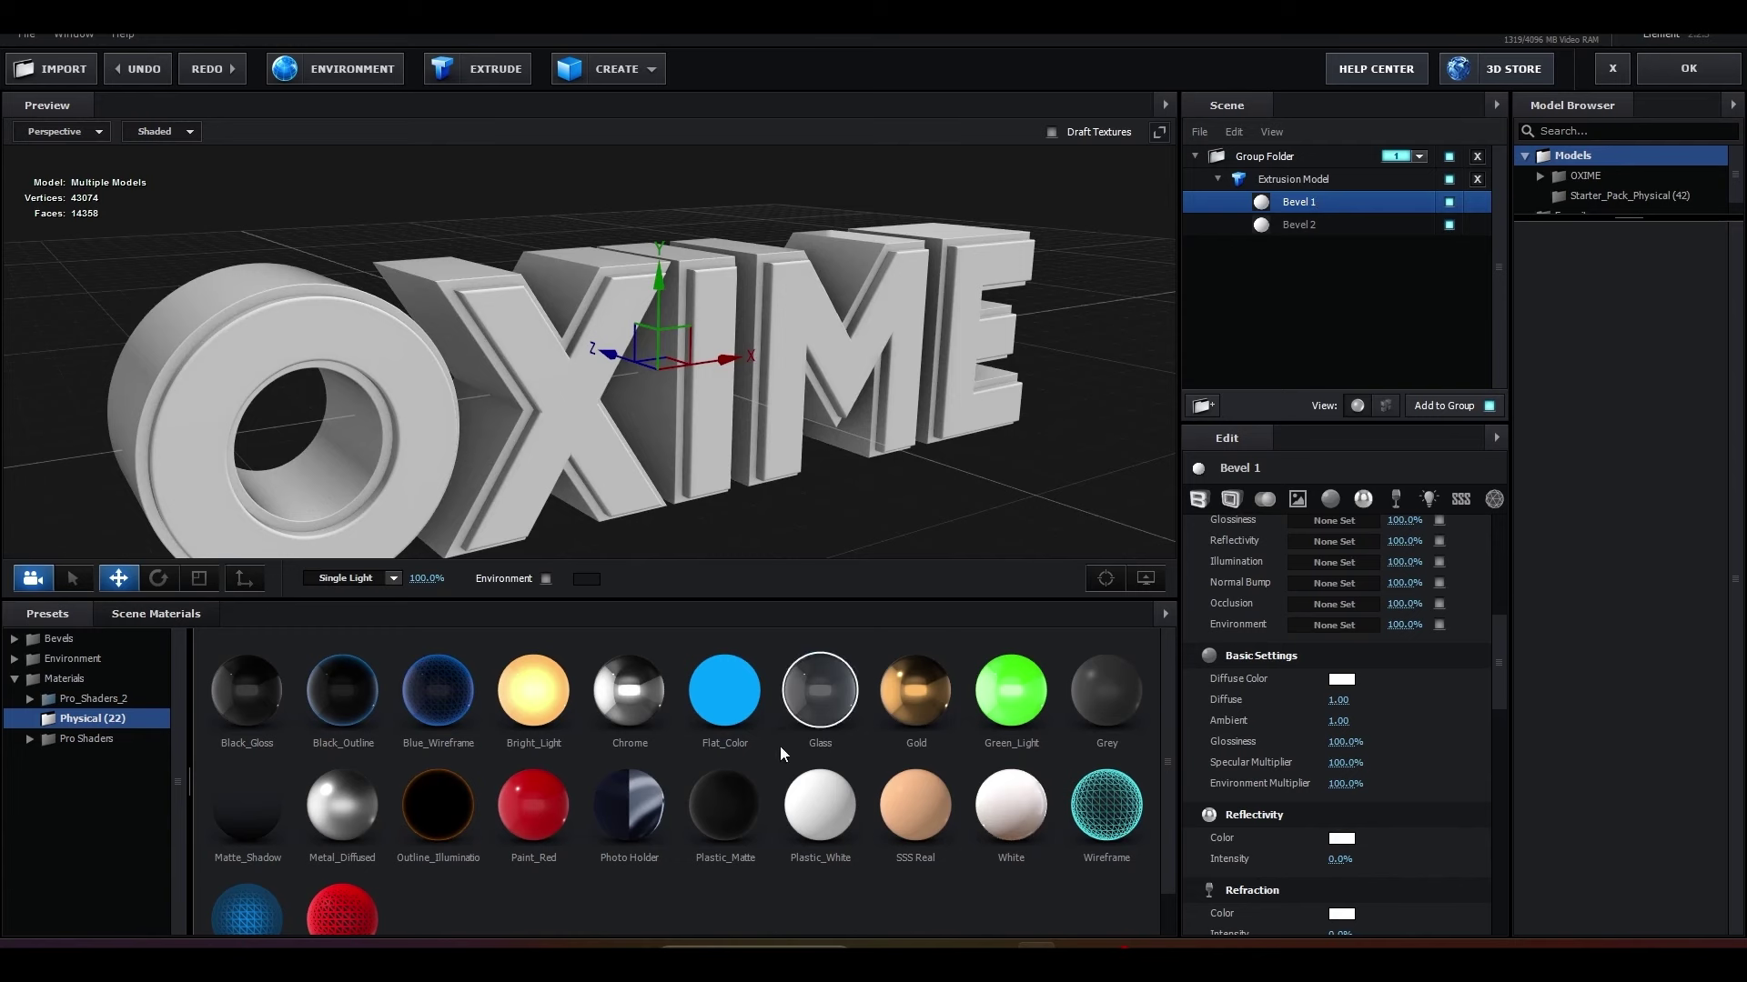
Step: Assign the Chrome physical material to the letter-side material
{"action": "left_click", "coordinate": [615, 693]}
{"action": "left_click_drag", "start_coordinate": [817, 524], "coordinate": [850, 521]}
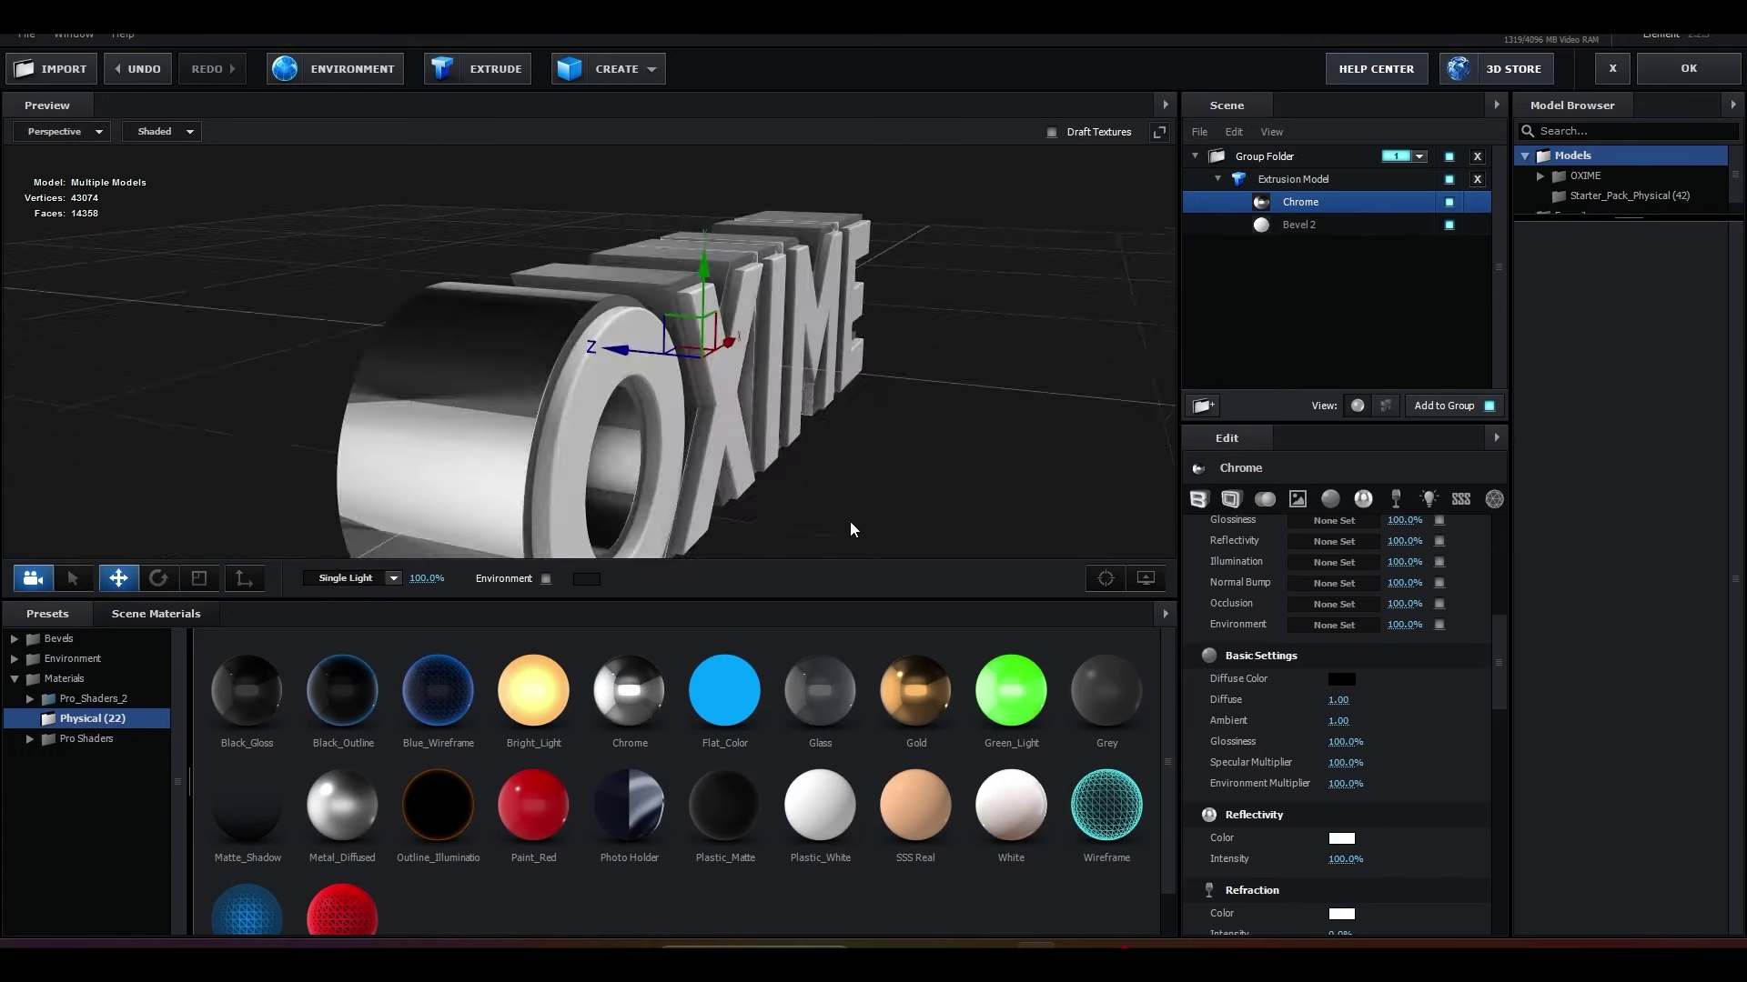
{"action": "left_click_drag", "start_coordinate": [620, 449], "coordinate": [742, 445]}
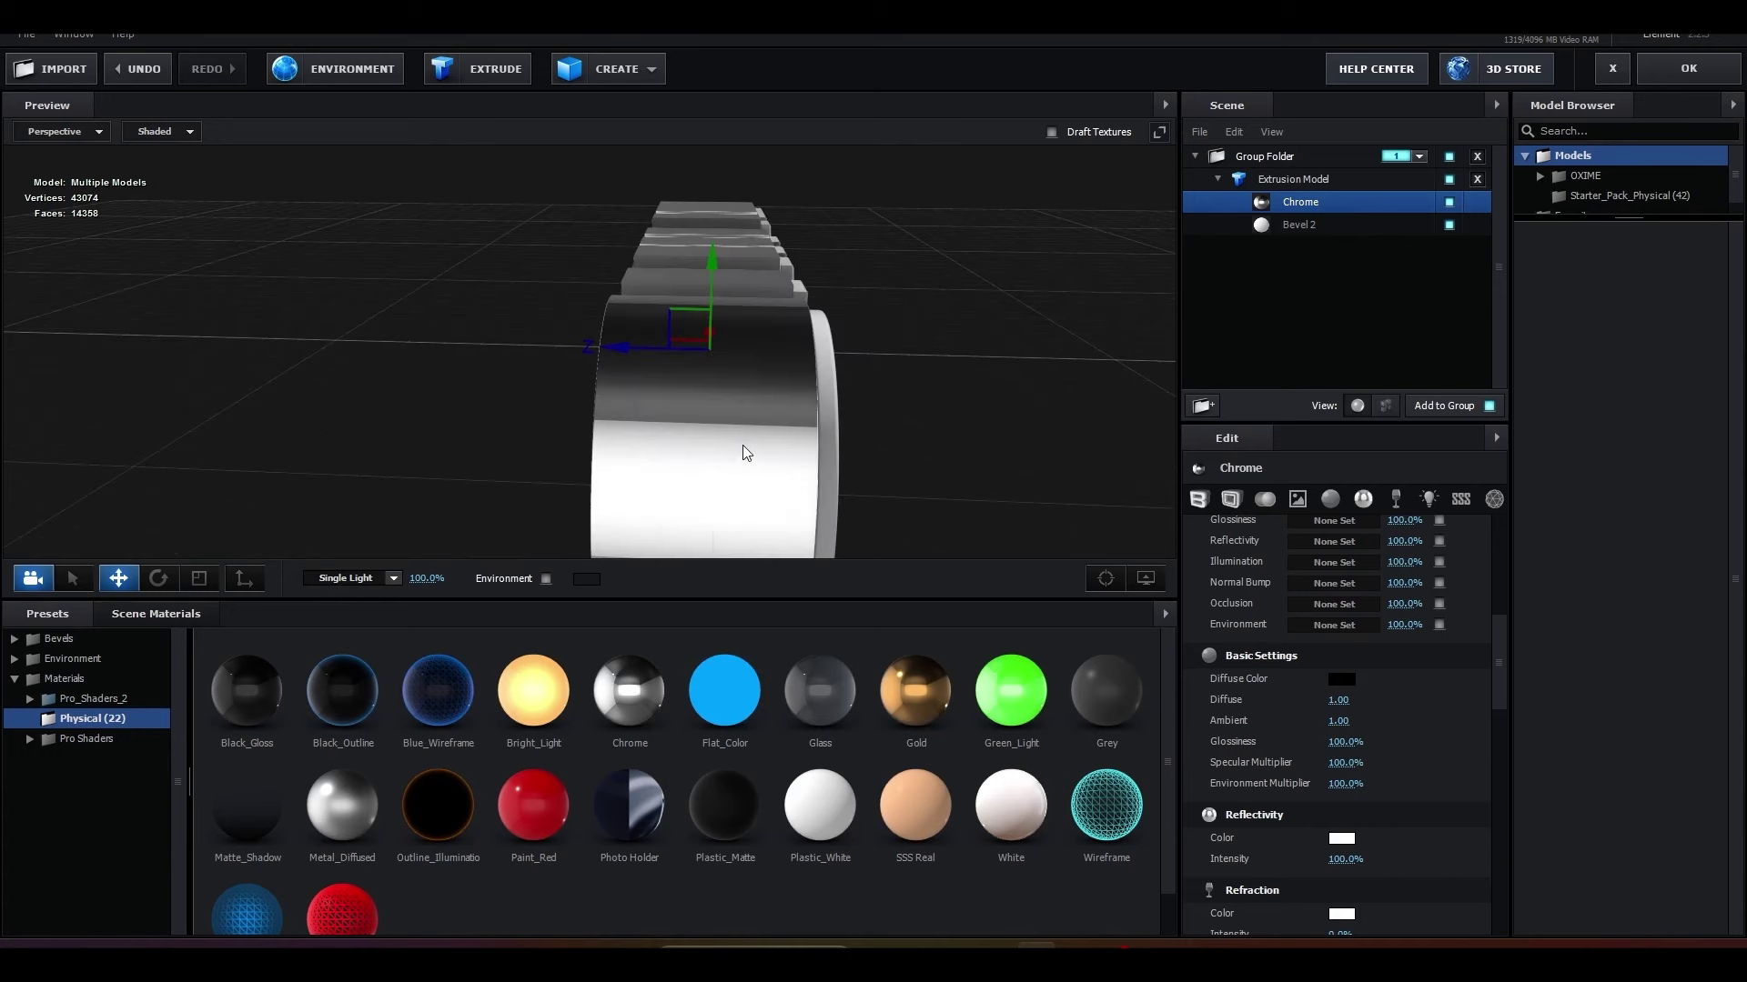
{"action": "key", "text": "ctrl+z"}
{"action": "left_click_drag", "start_coordinate": [619, 695], "coordinate": [478, 386]}
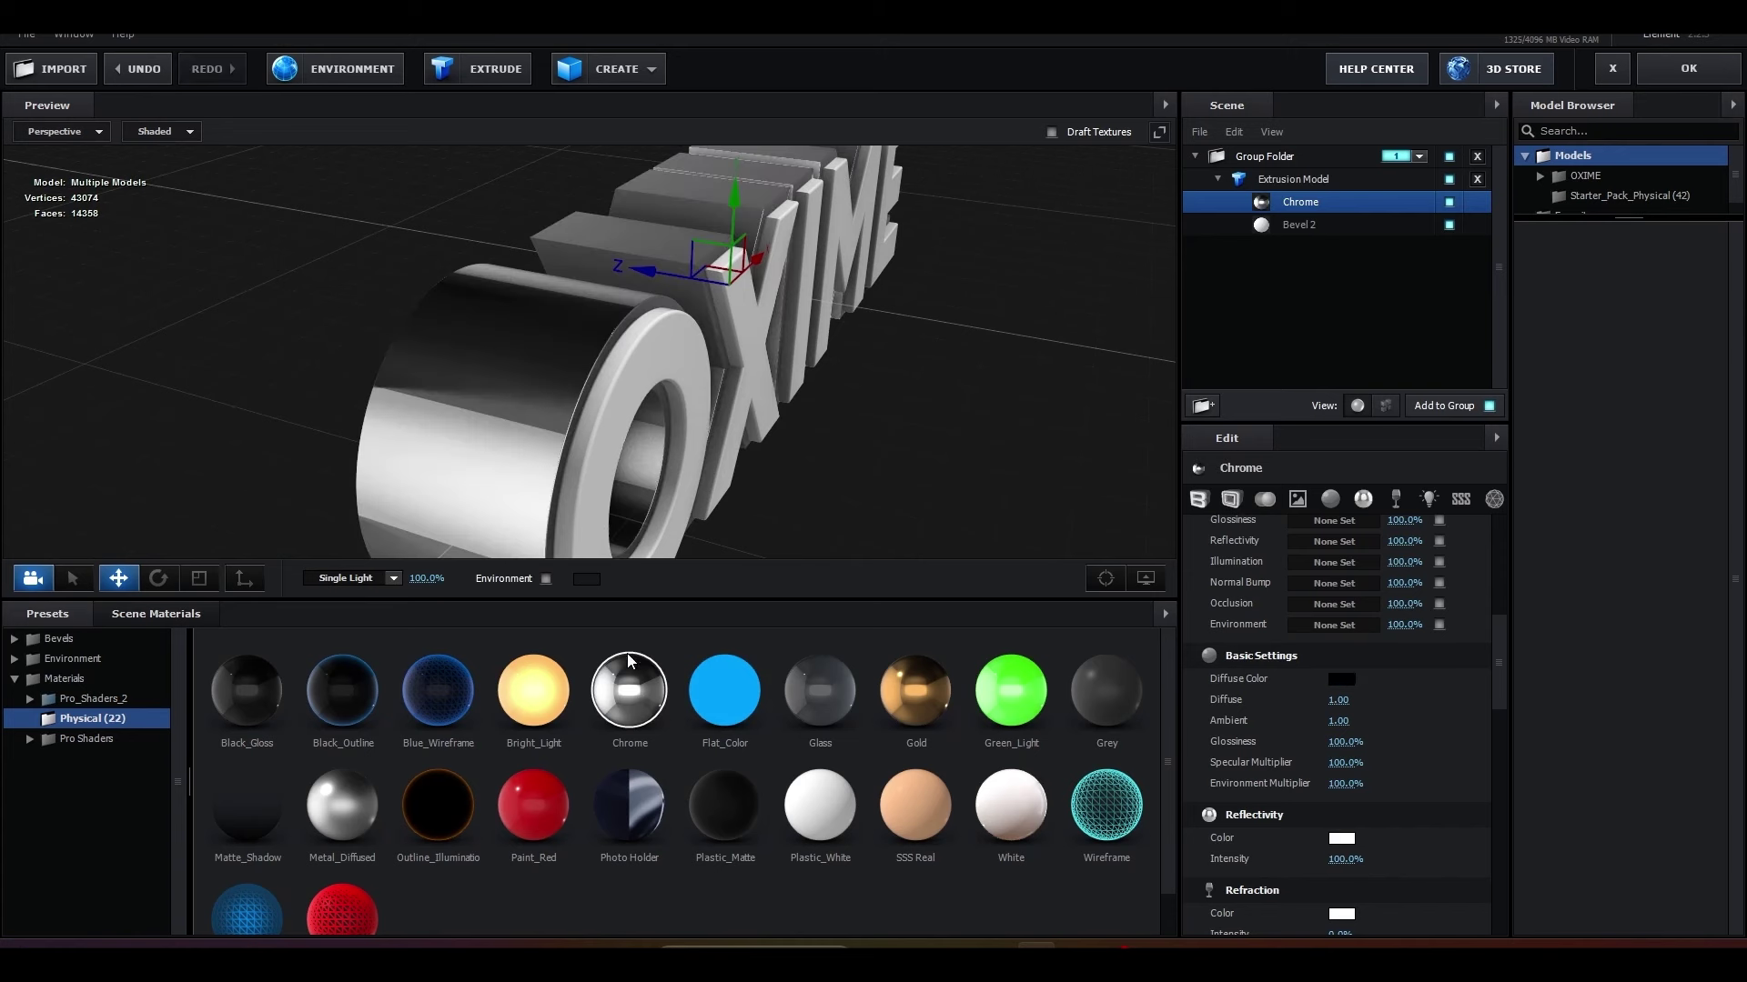
{"action": "key", "text": "ctrl+z"}
{"action": "left_click_drag", "start_coordinate": [630, 689], "coordinate": [506, 447]}
{"action": "key", "text": "ctrl+z"}
{"action": "left_click_drag", "start_coordinate": [631, 696], "coordinate": [1285, 204]}
{"action": "left_click_drag", "start_coordinate": [815, 475], "coordinate": [395, 428]}
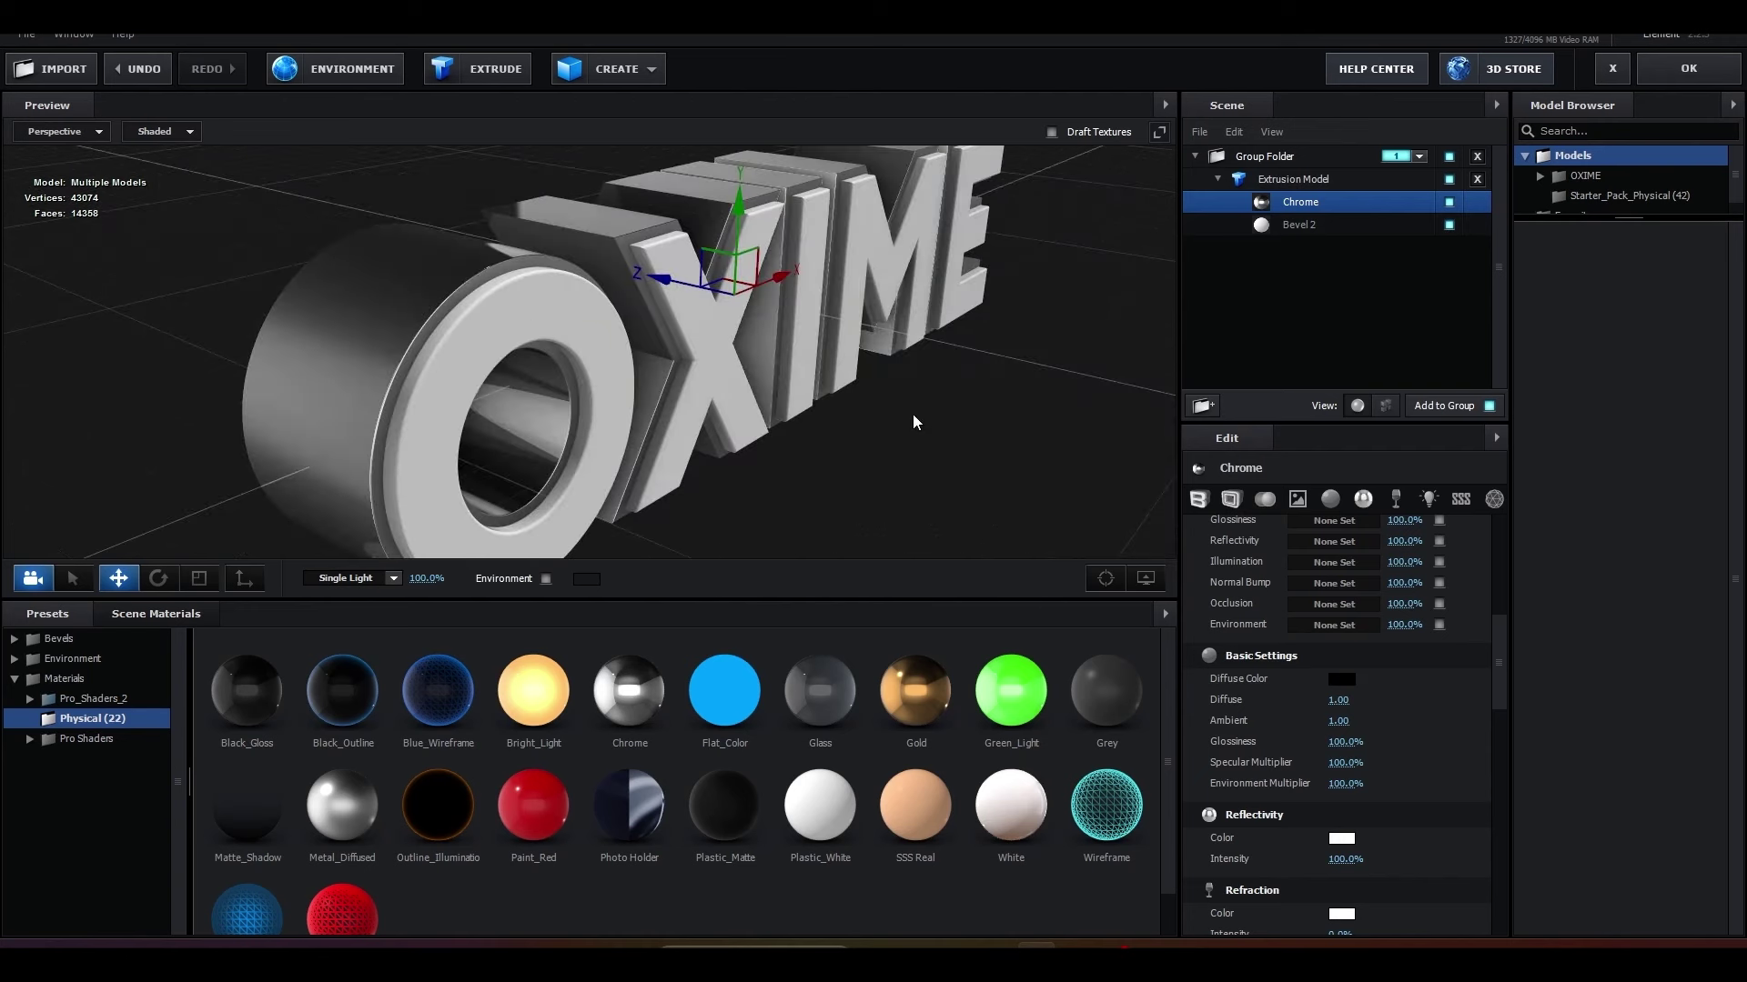
Step: Apply Pro_Shaders_2 Metal clean_metal_smooth_scratch to the front-face material
{"action": "scroll", "coordinate": [913, 460], "scroll_direction": "up", "scroll_amount": 5}
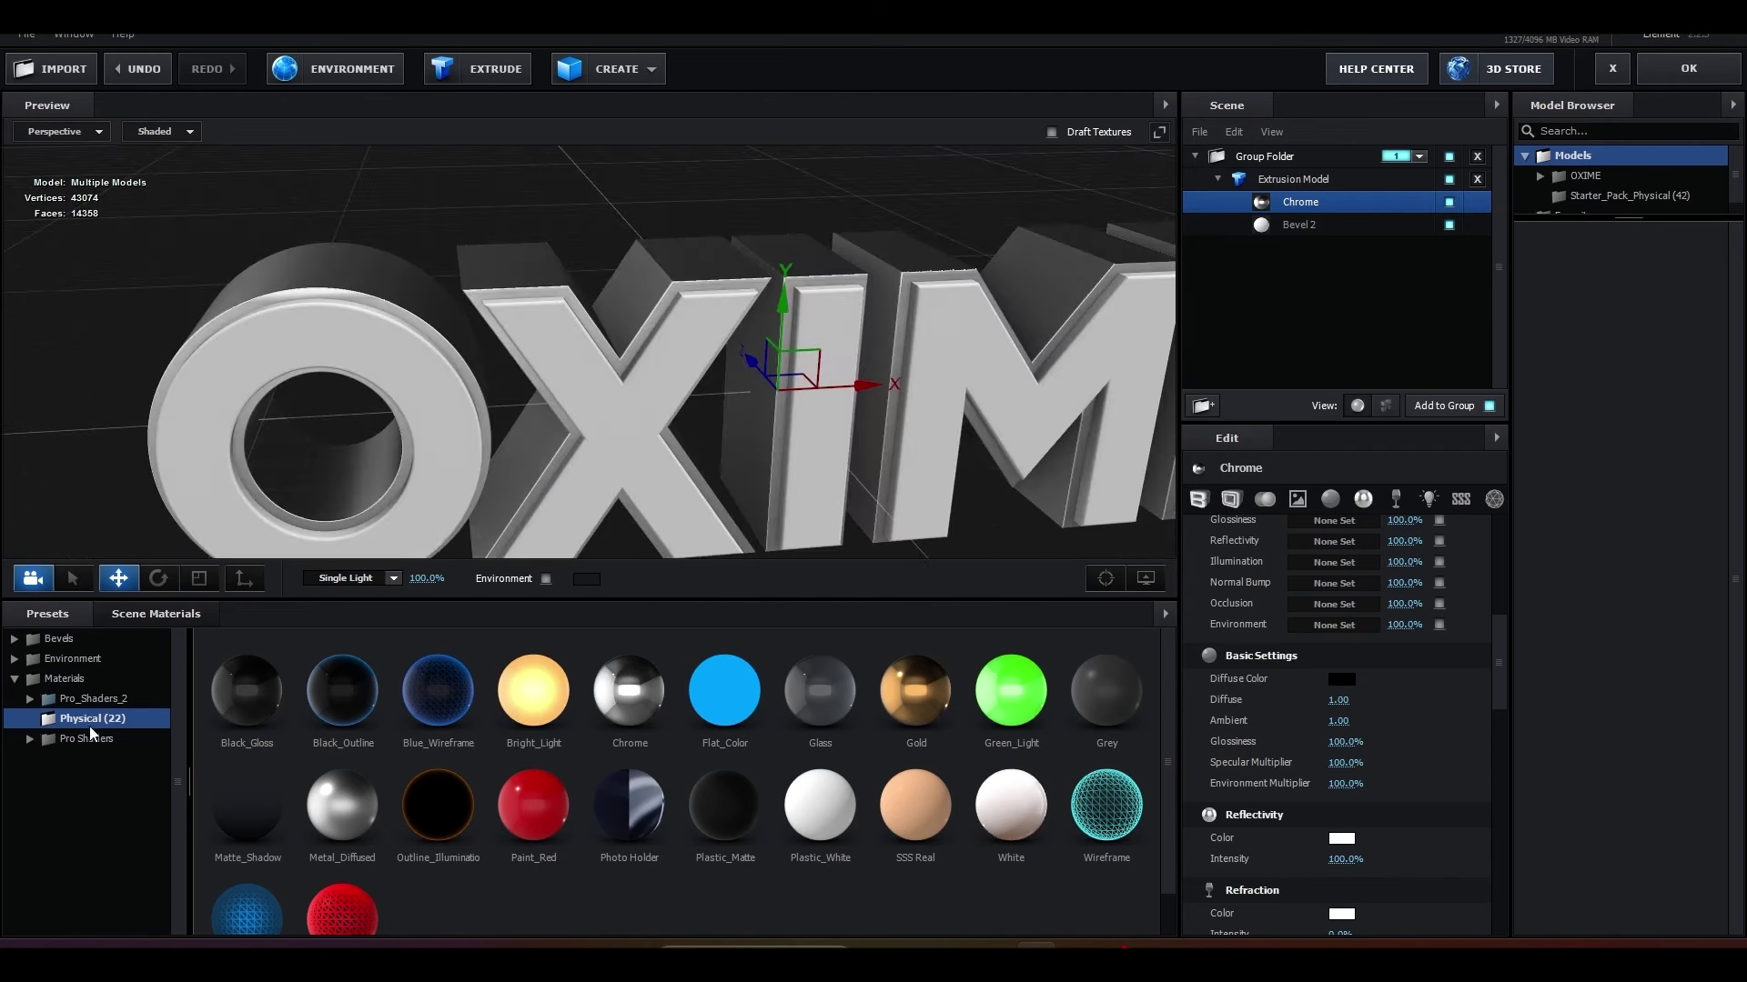
{"action": "double_click", "coordinate": [96, 702]}
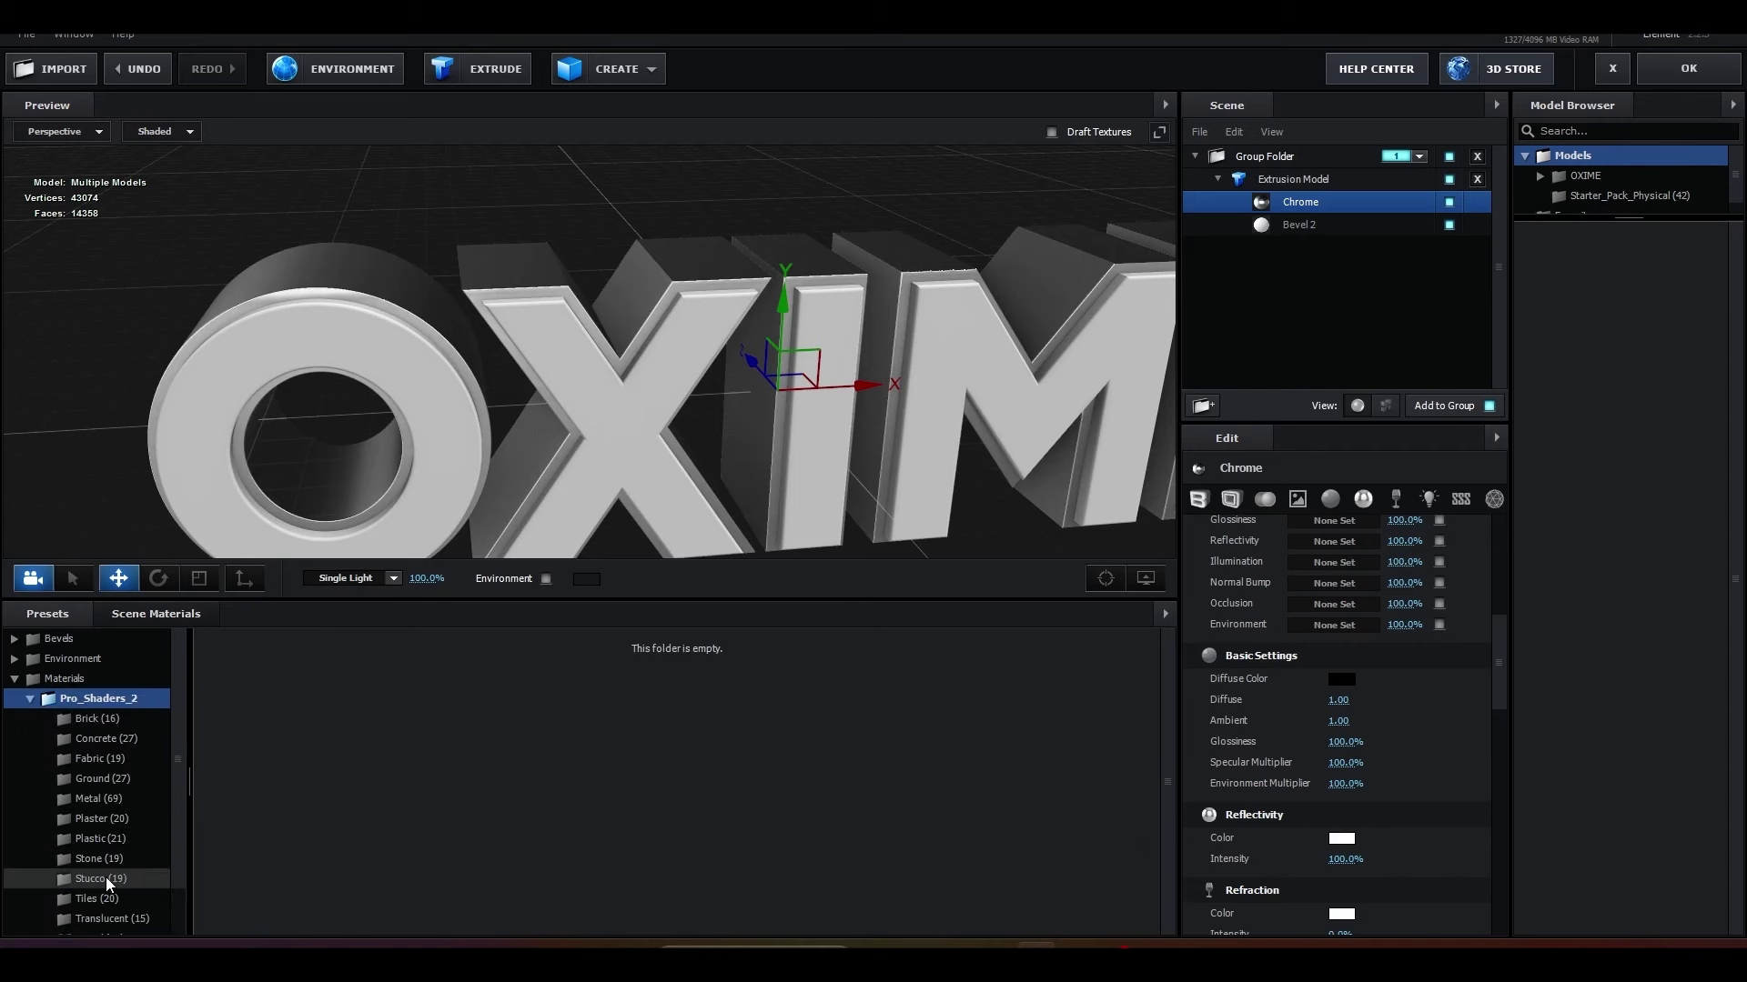
{"action": "left_click", "coordinate": [91, 799]}
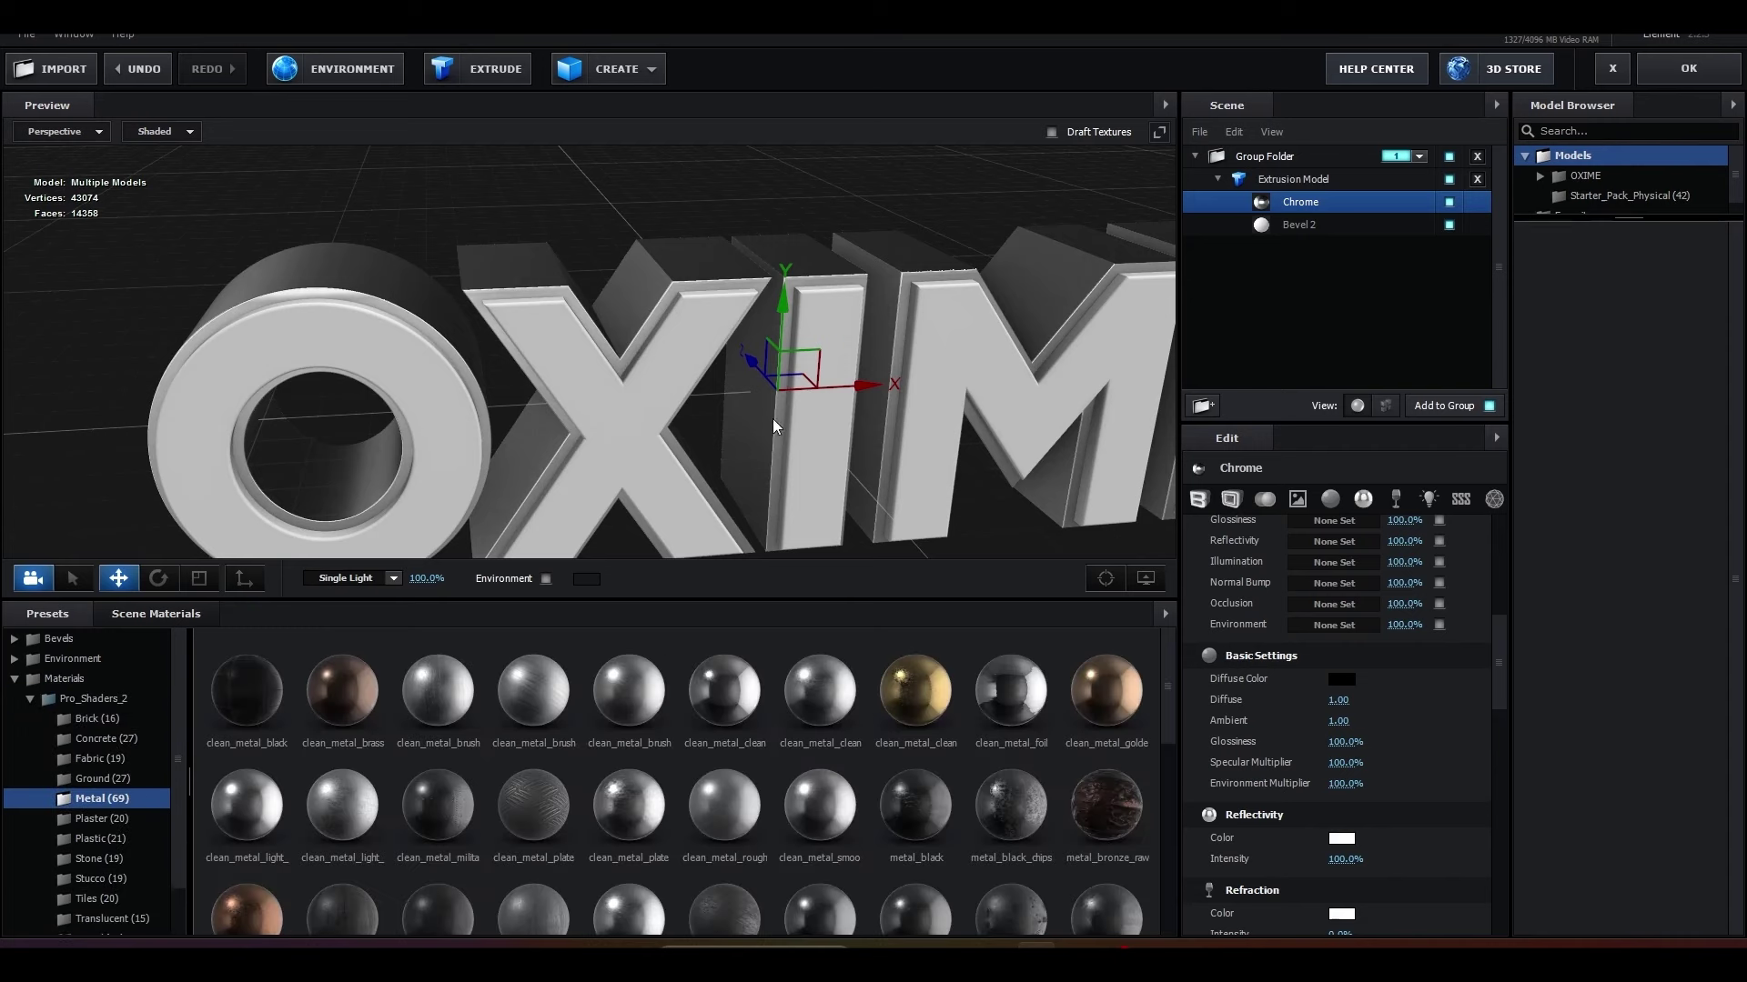
{"action": "left_click_drag", "start_coordinate": [772, 424], "coordinate": [881, 479]}
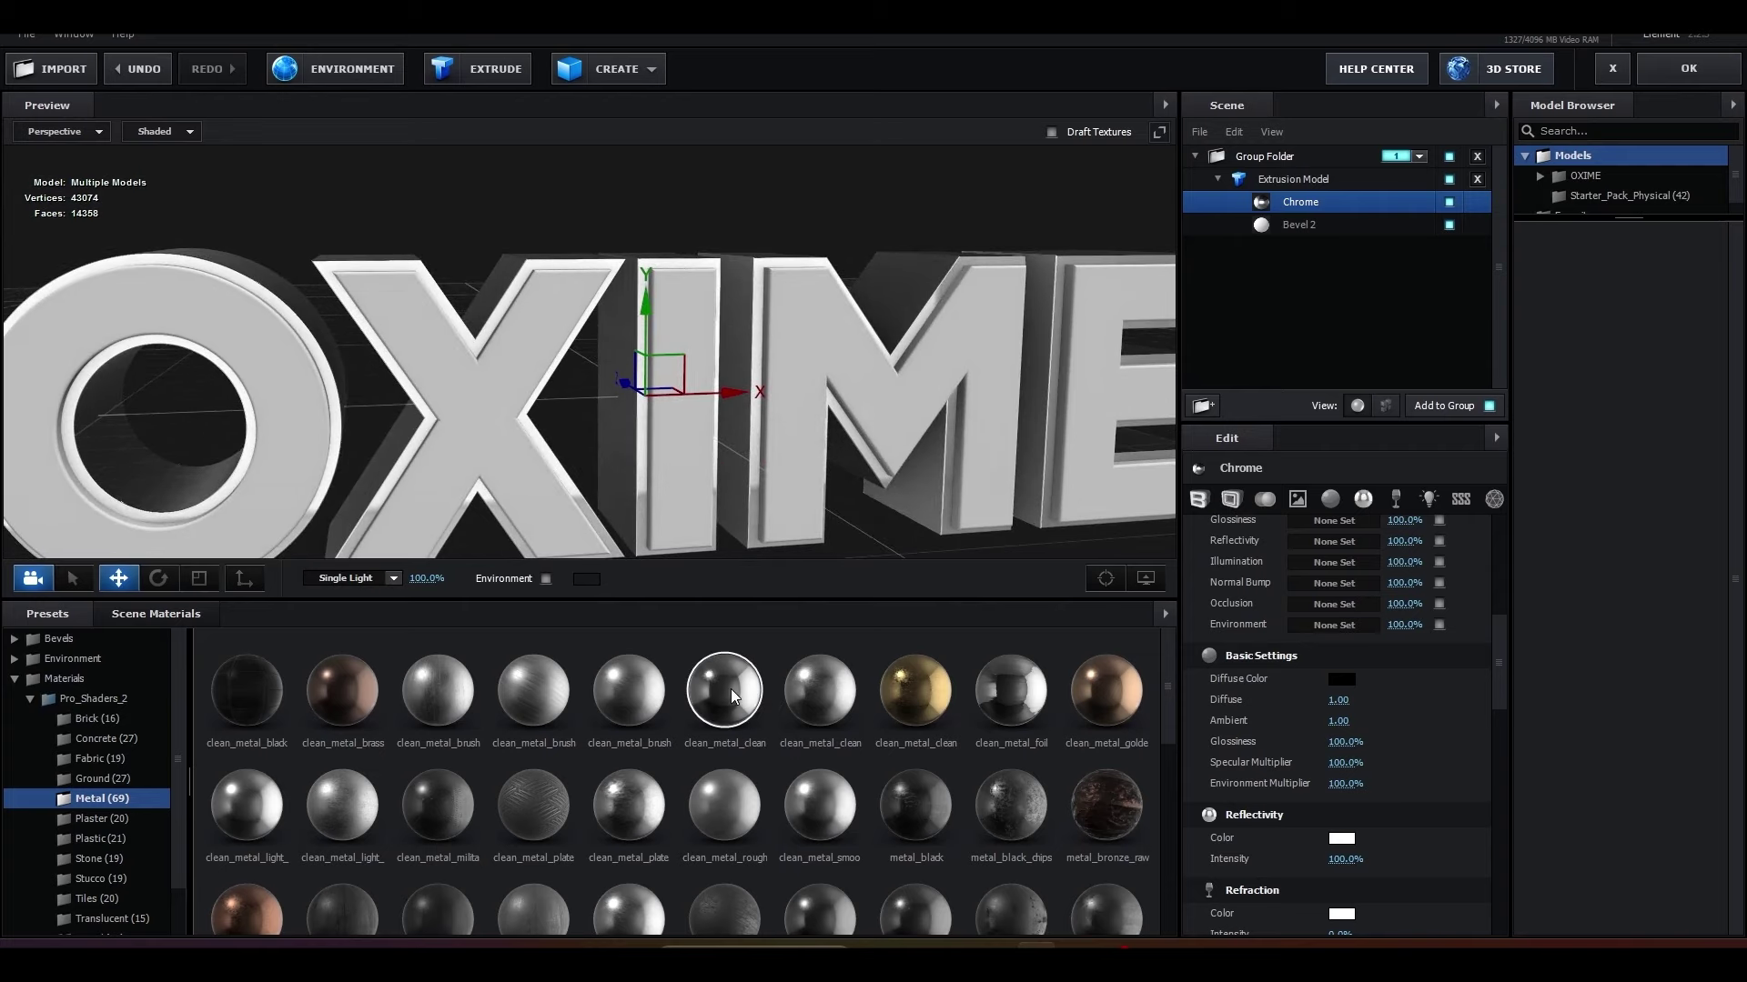
{"action": "key", "text": "ctrl+z"}
{"action": "left_click", "coordinate": [1301, 225]}
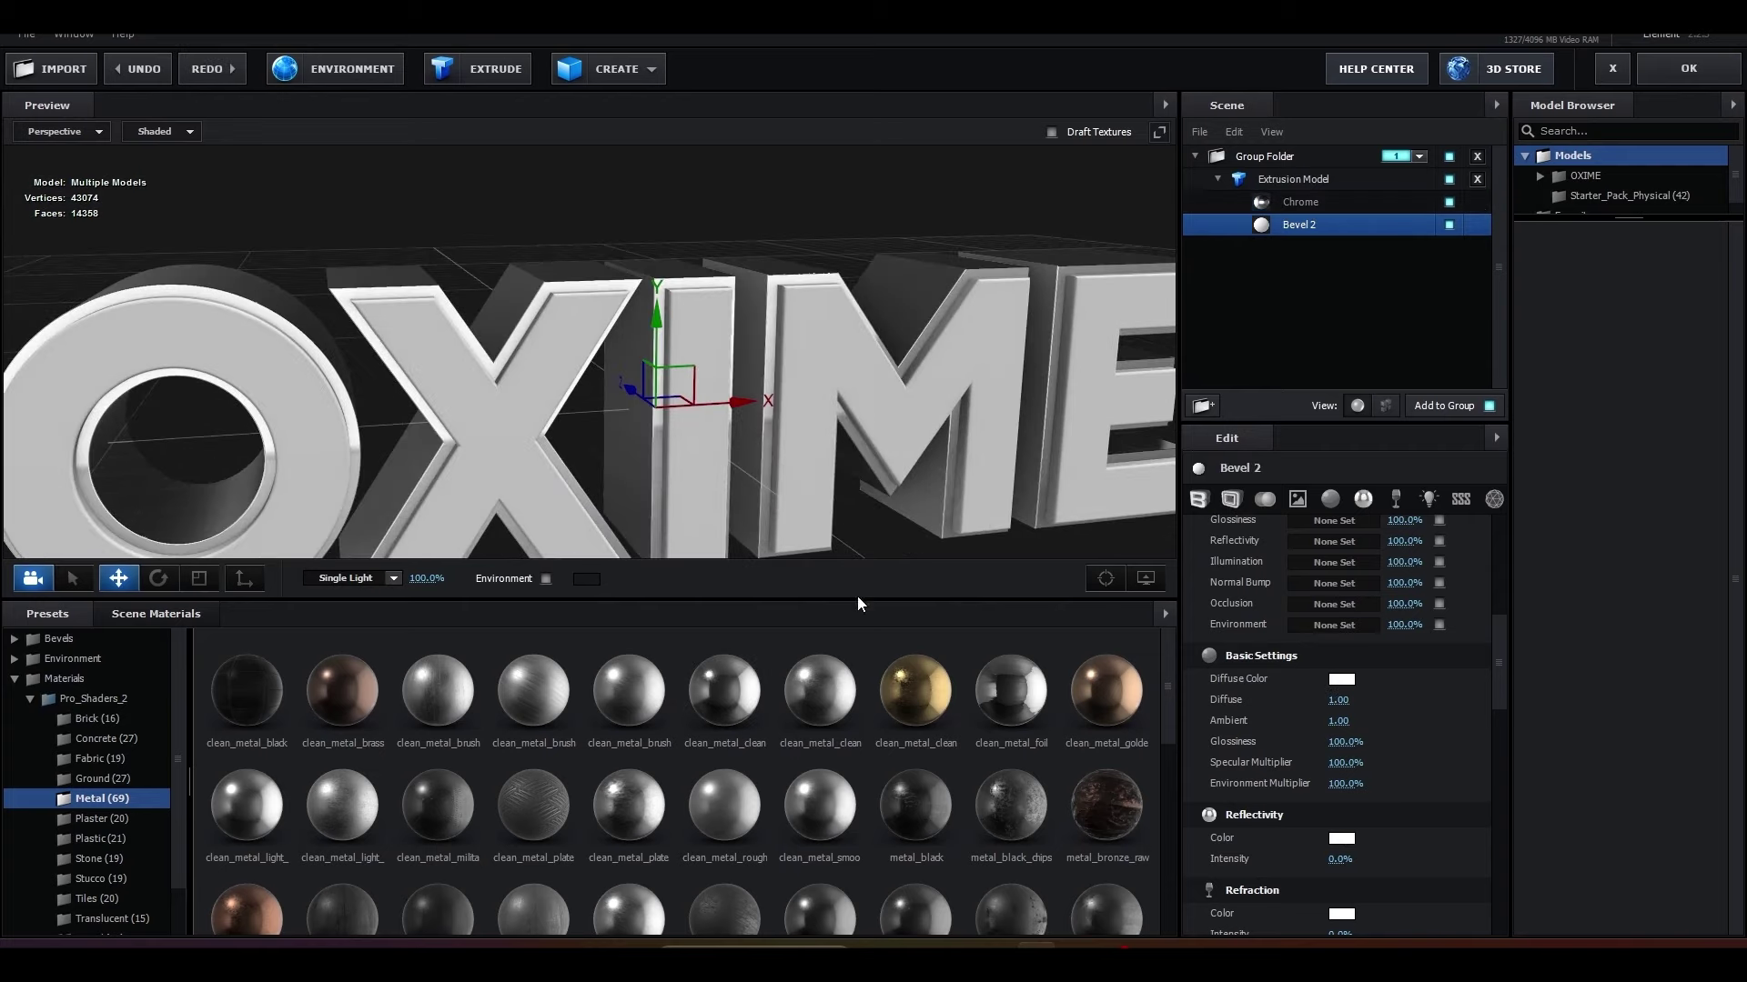
{"action": "left_click", "coordinate": [745, 708]}
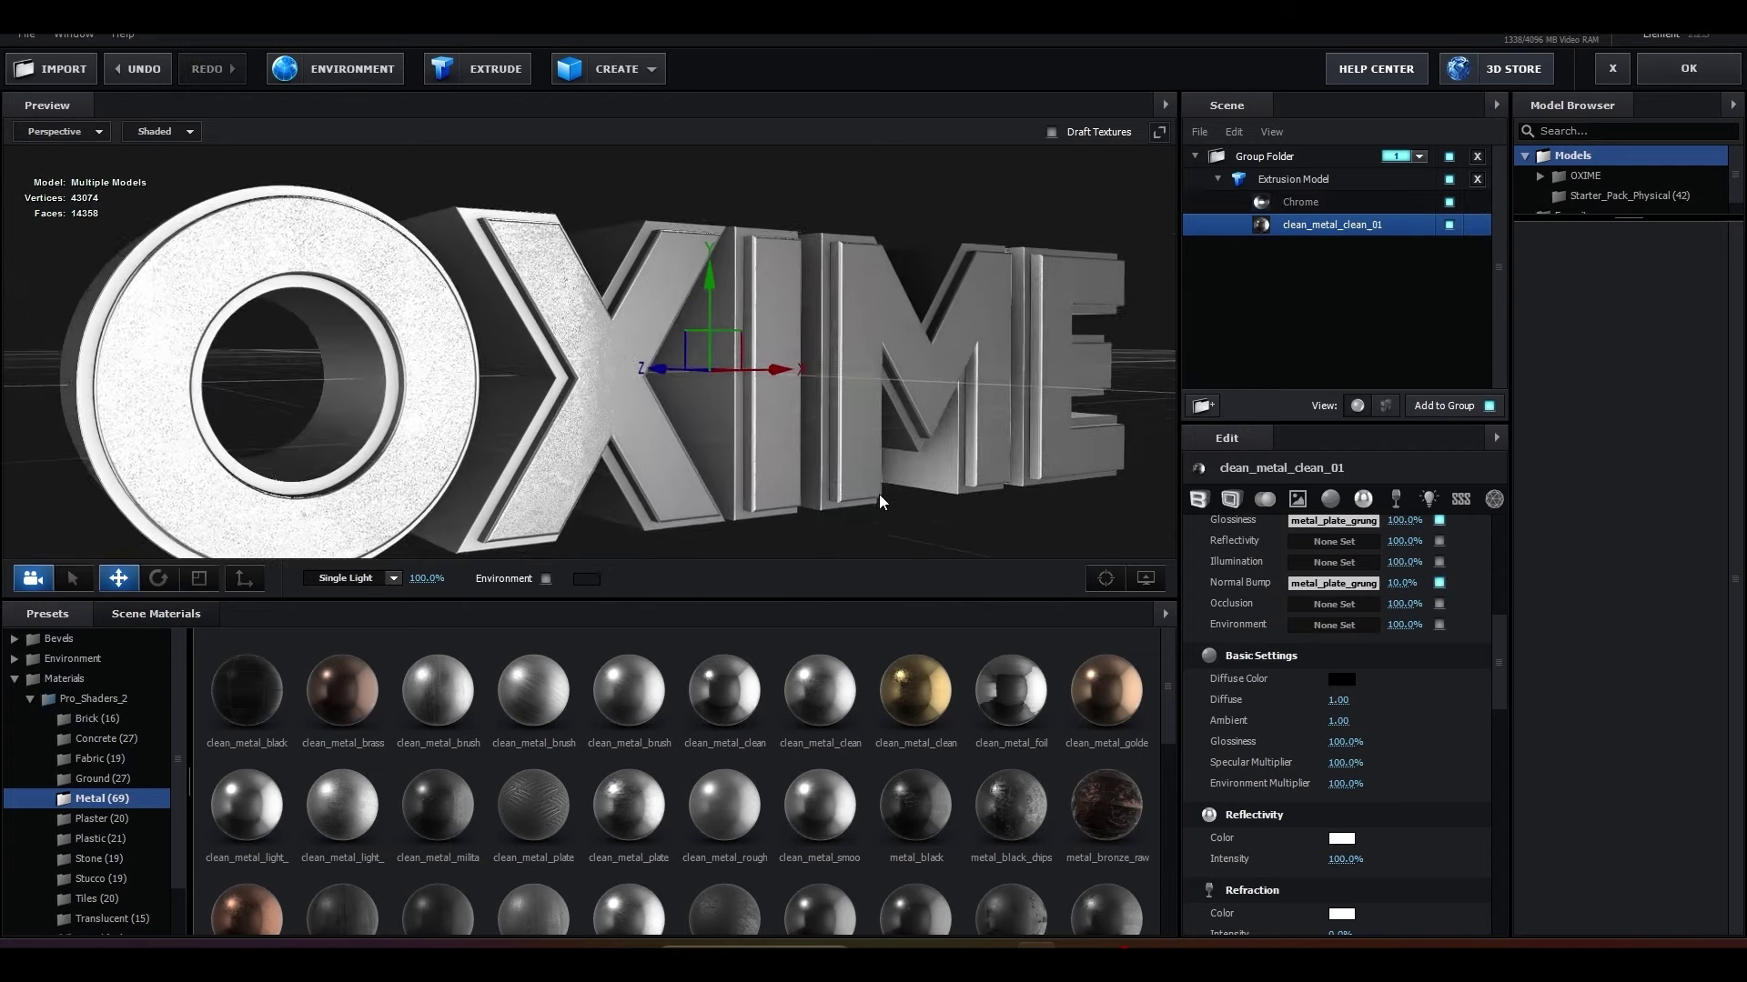
{"action": "left_click", "coordinate": [449, 828]}
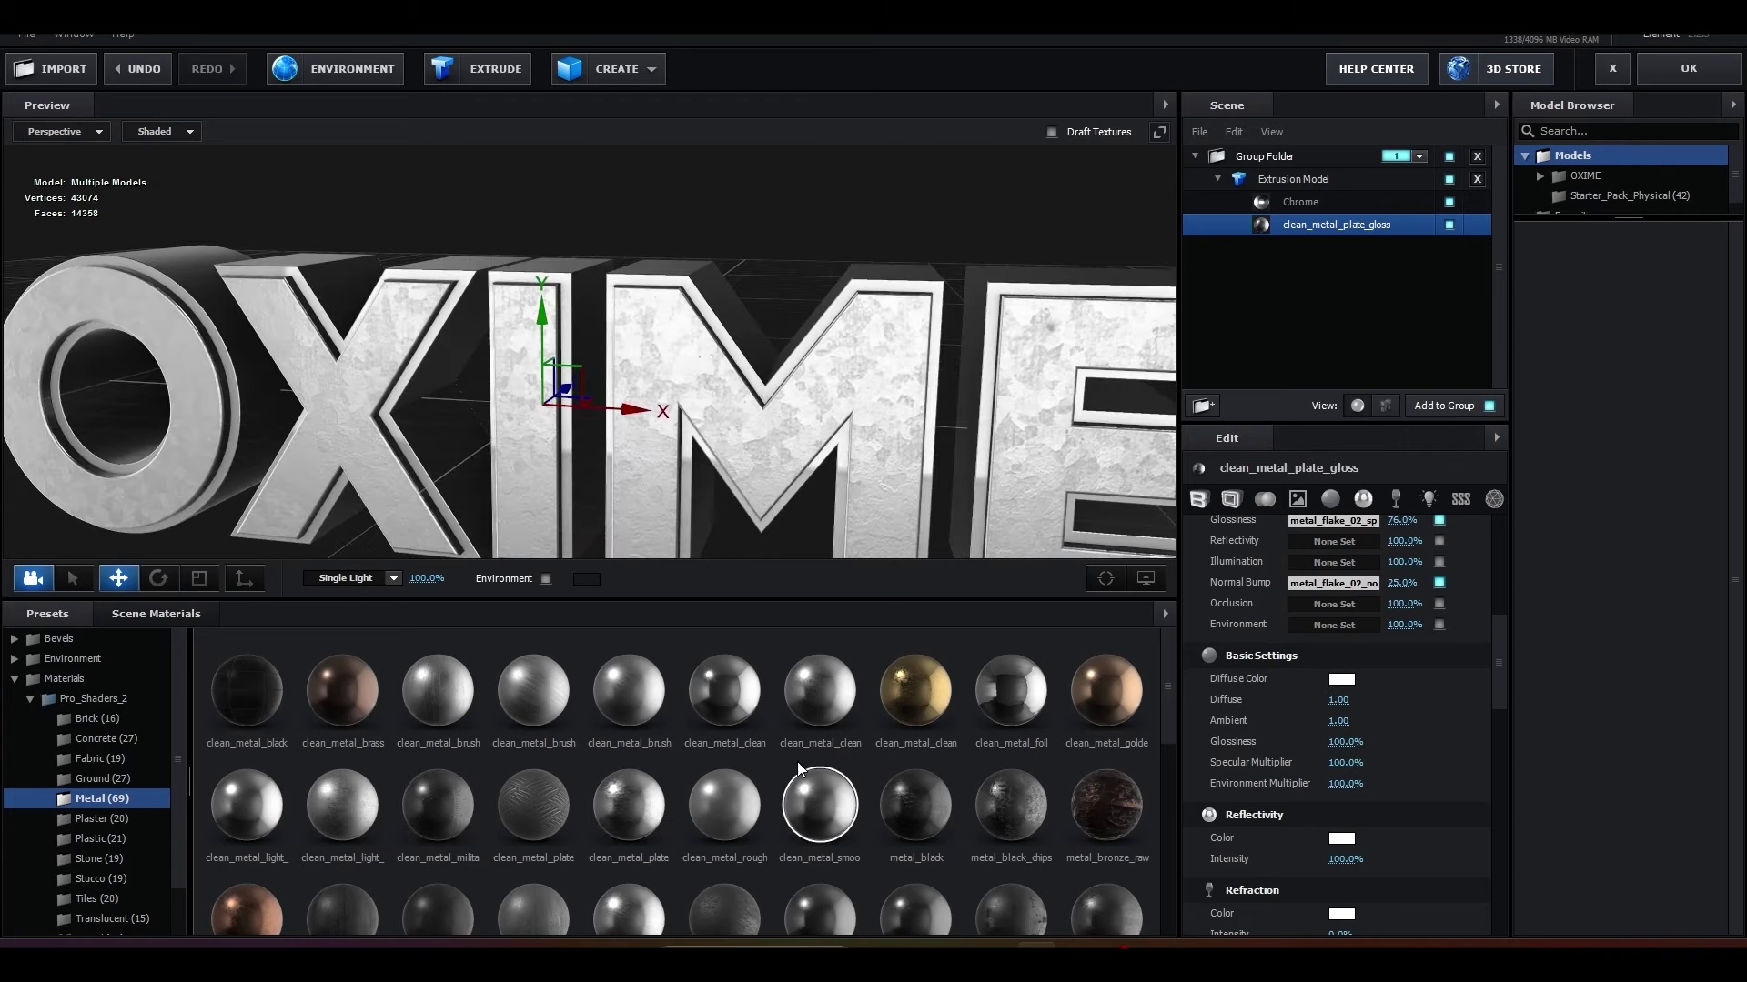
{"action": "left_click", "coordinate": [803, 784]}
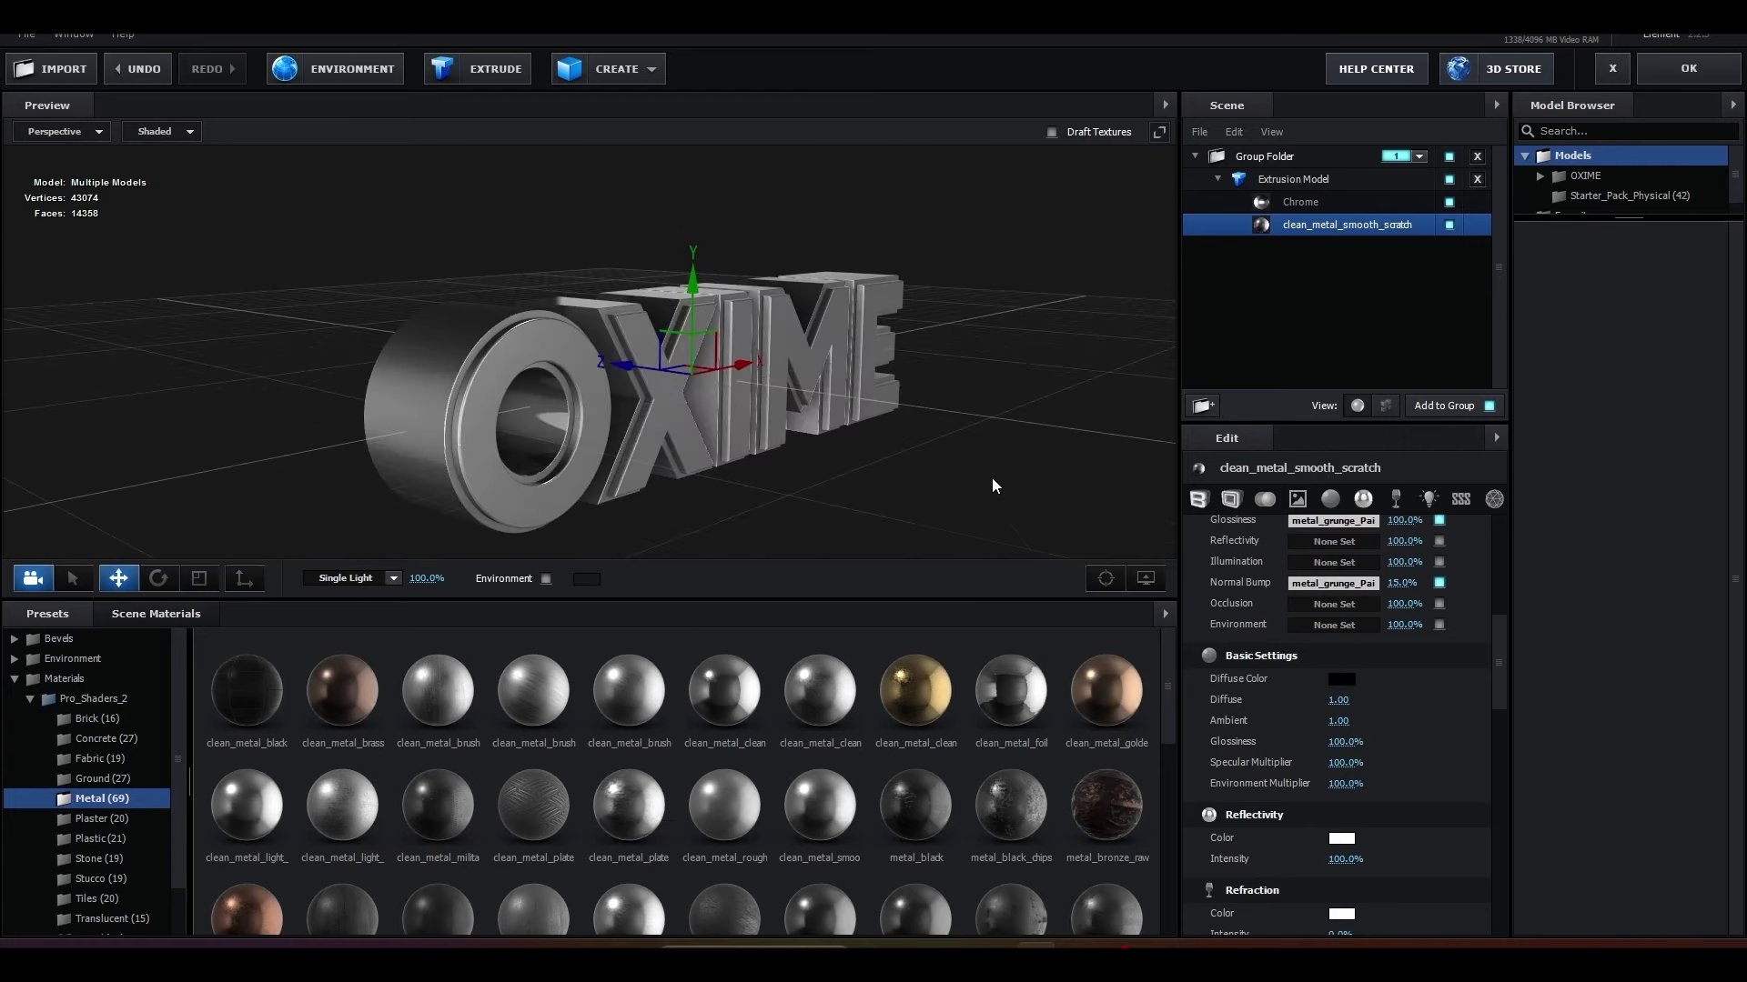
Step: Accept the Element 3D scene to return to the composition
{"action": "scroll", "coordinate": [946, 500], "scroll_direction": "up", "scroll_amount": 3}
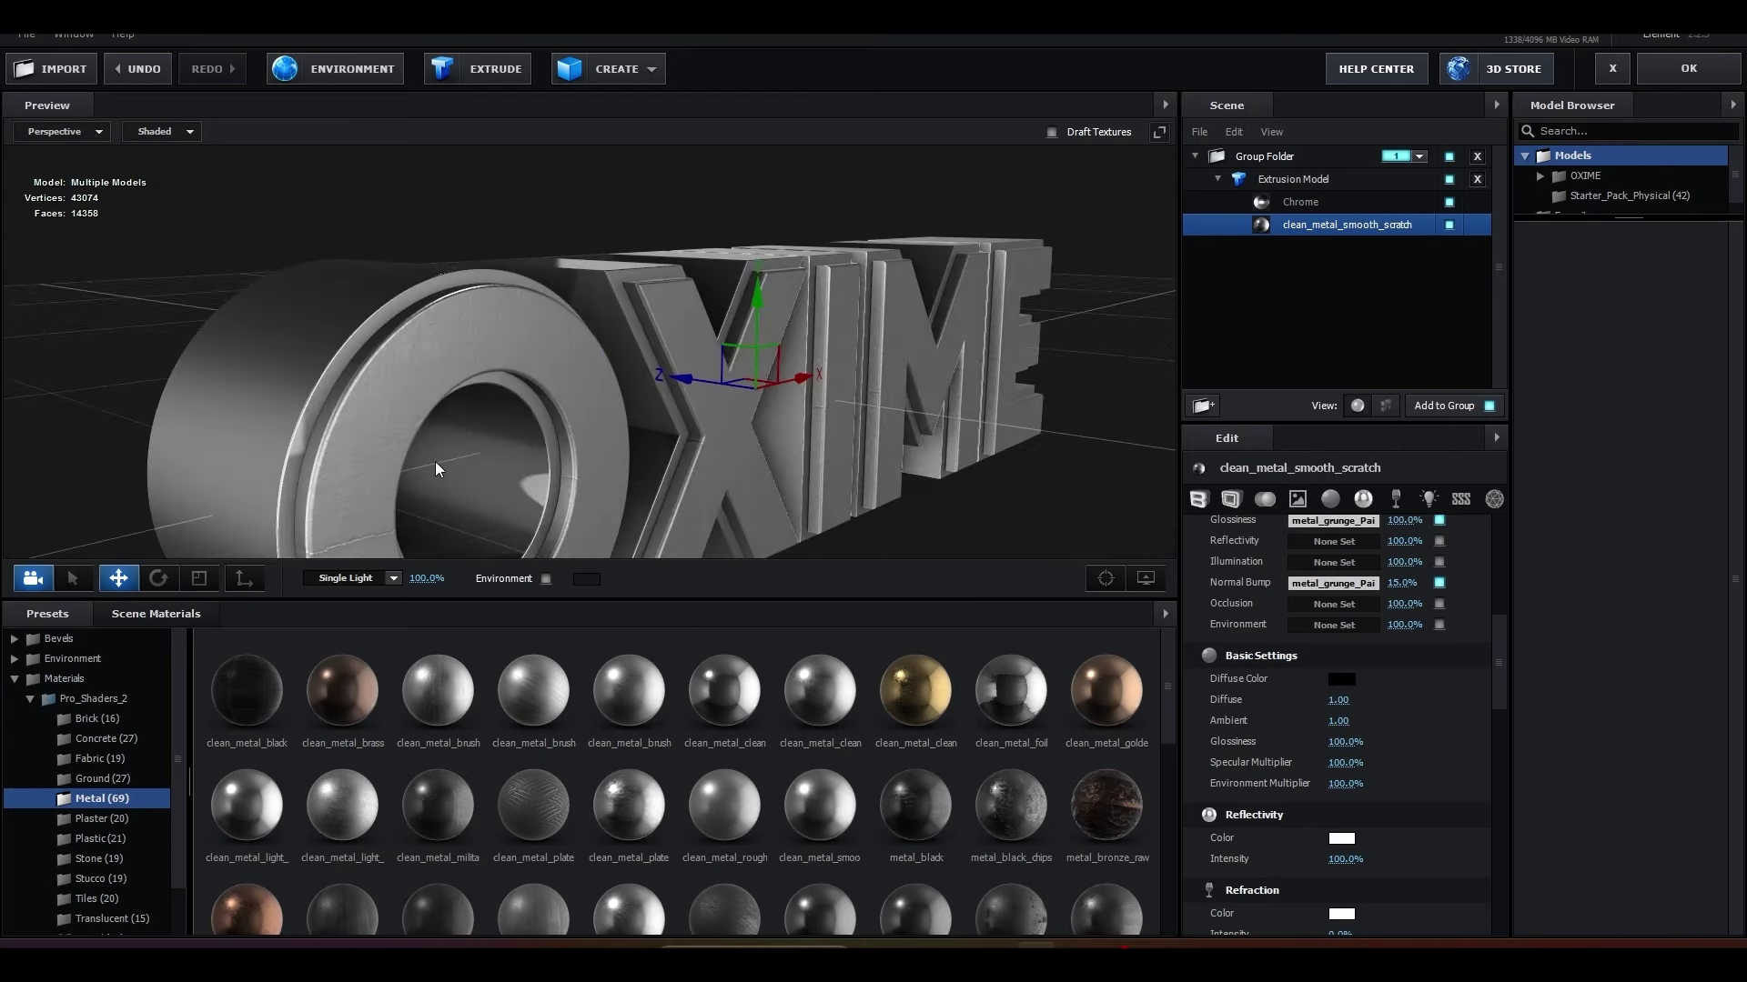
{"action": "mouse_move", "coordinate": [435, 461]}
{"action": "left_mouse_down"}
{"action": "mouse_move", "coordinate": [886, 462]}
{"action": "mouse_move", "coordinate": [979, 346]}
{"action": "left_mouse_up"}
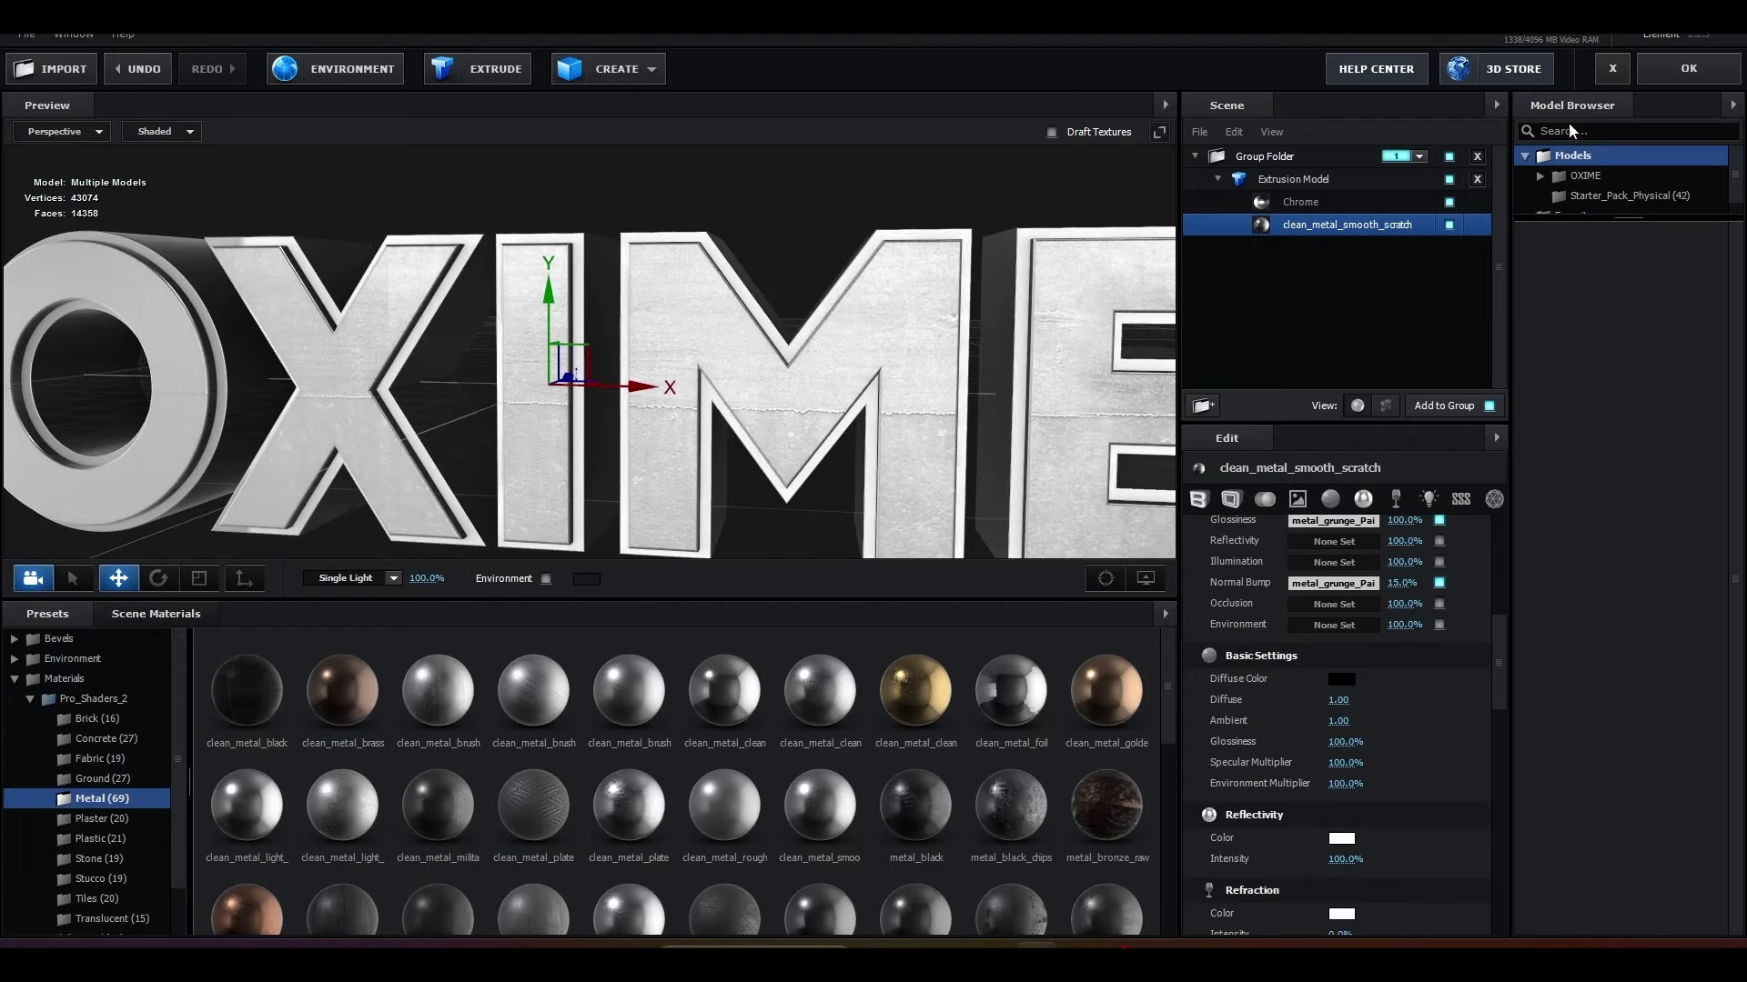
{"action": "left_click", "coordinate": [1708, 79]}
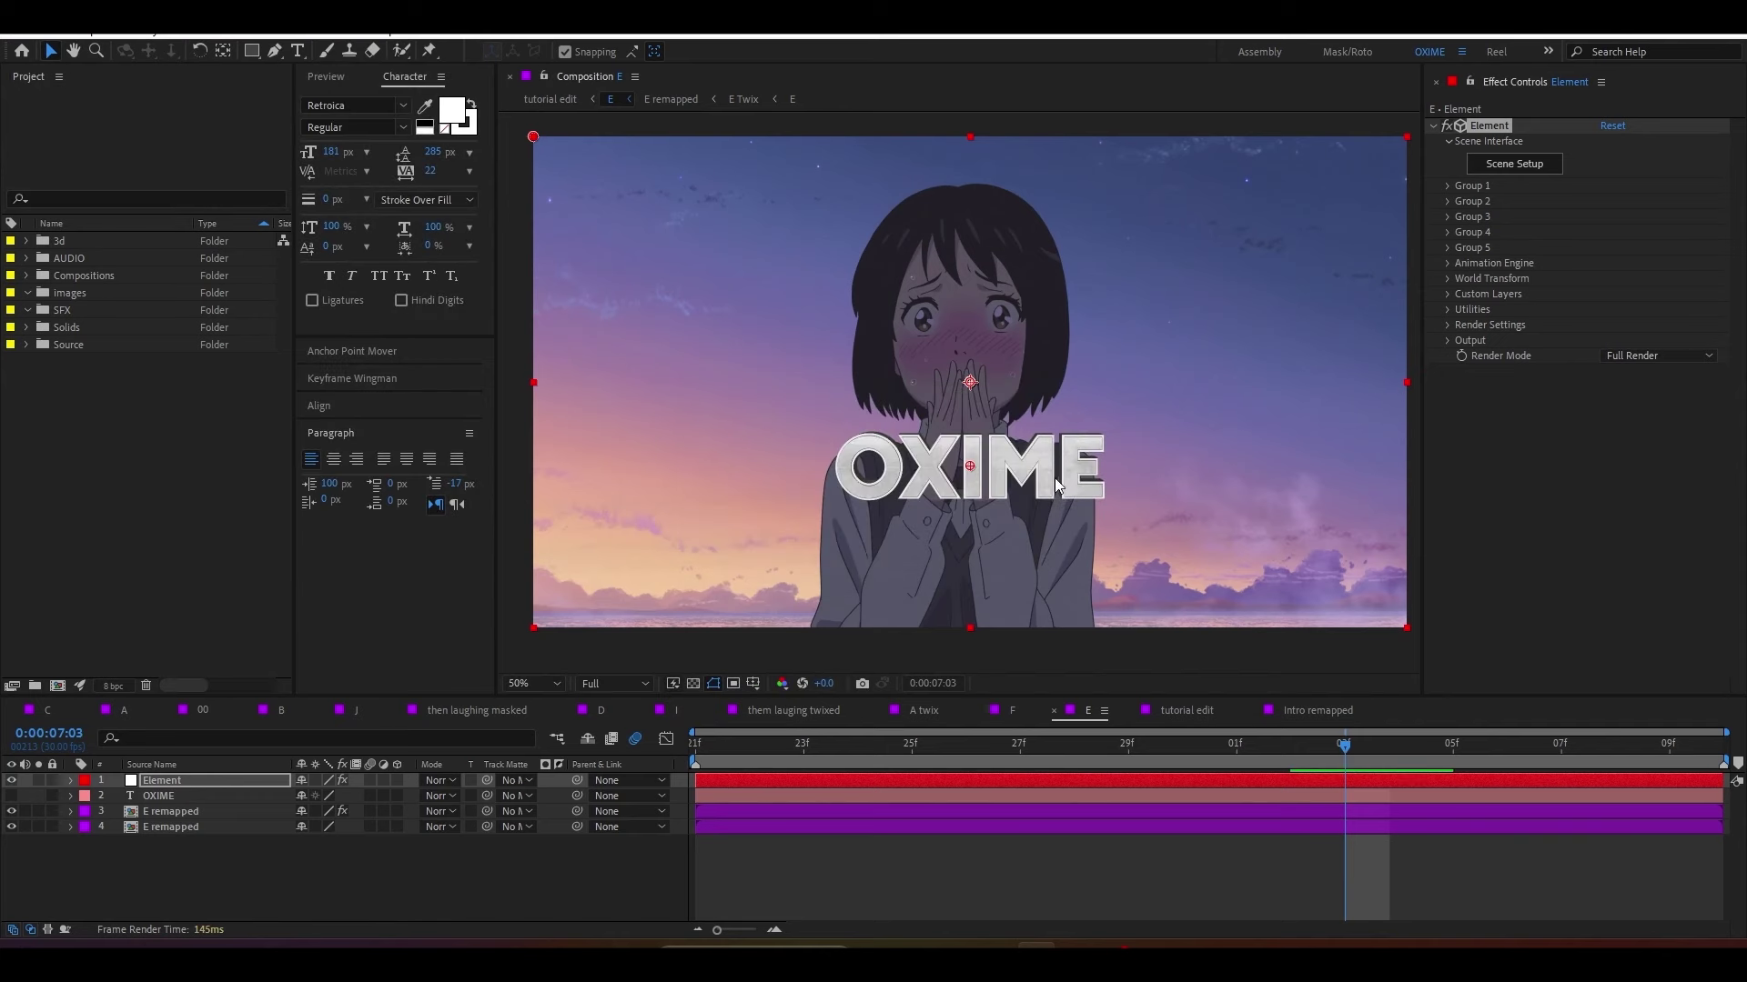
{"action": "scroll", "coordinate": [1012, 518], "scroll_direction": "up", "scroll_amount": 3}
{"action": "scroll", "coordinate": [1023, 510], "scroll_direction": "down", "scroll_amount": 3}
{"action": "left_click_drag", "start_coordinate": [1114, 520], "coordinate": [1089, 525]}
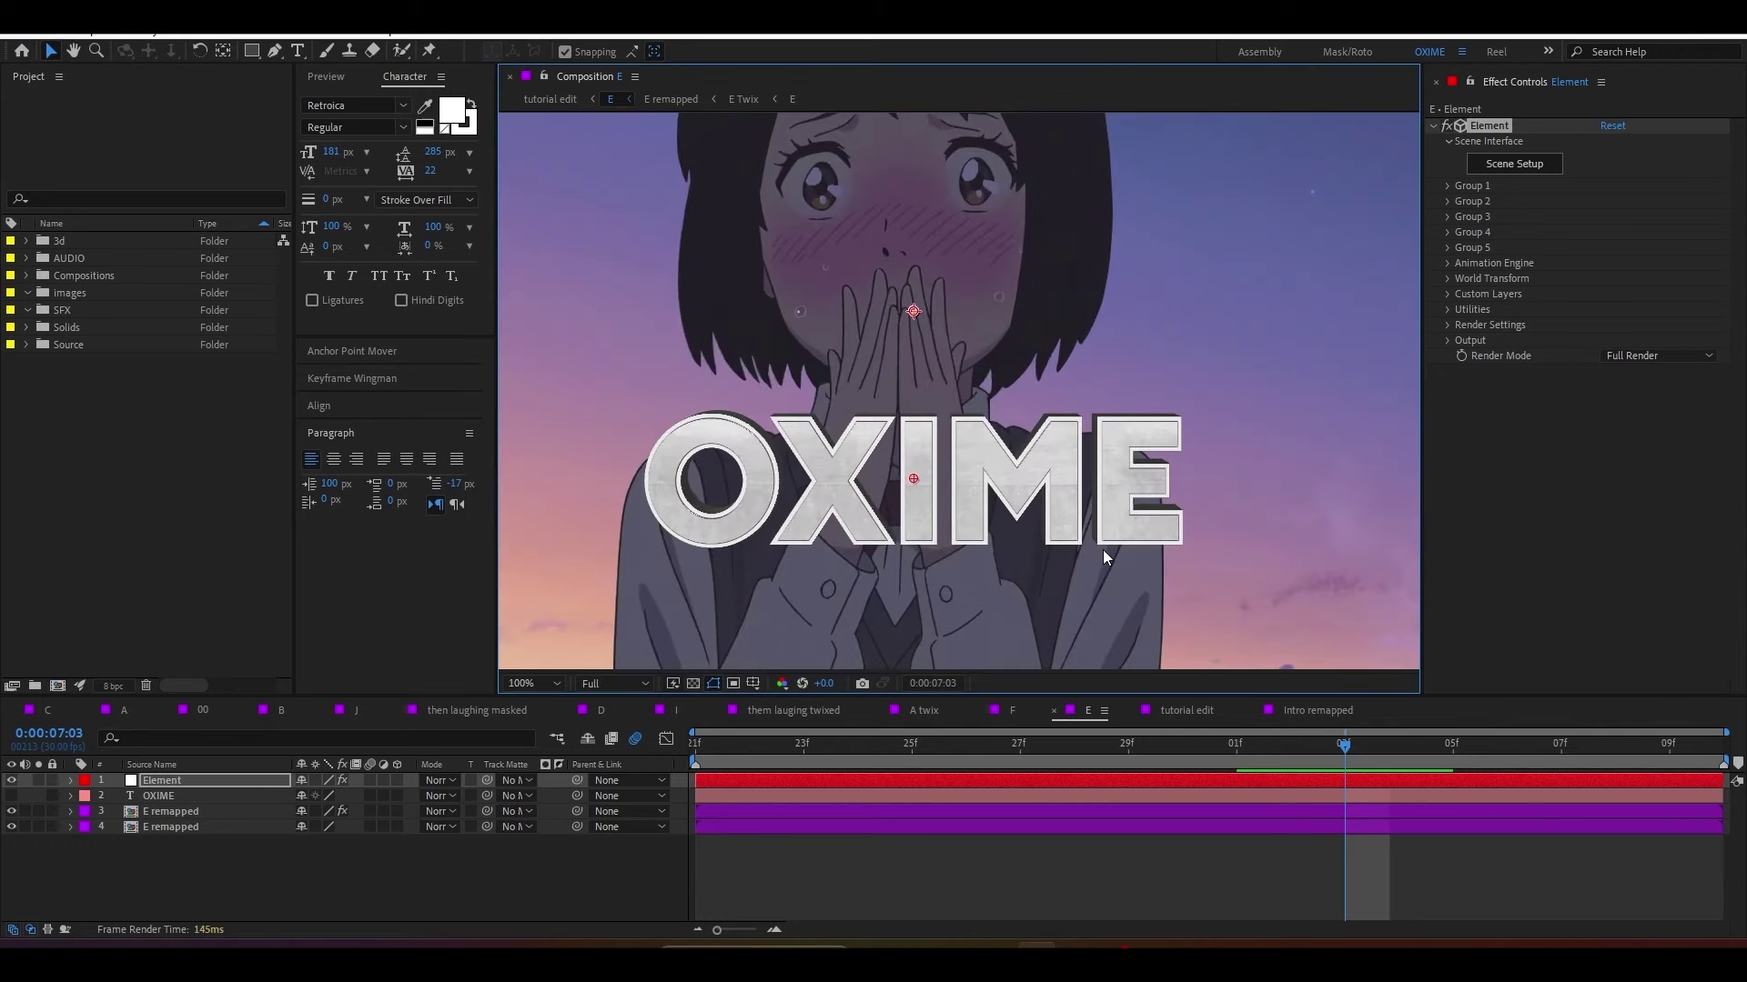
{"action": "scroll", "coordinate": [1104, 546], "scroll_direction": "down", "scroll_amount": 2}
{"action": "scroll", "coordinate": [1108, 549], "scroll_direction": "down", "scroll_amount": 2}
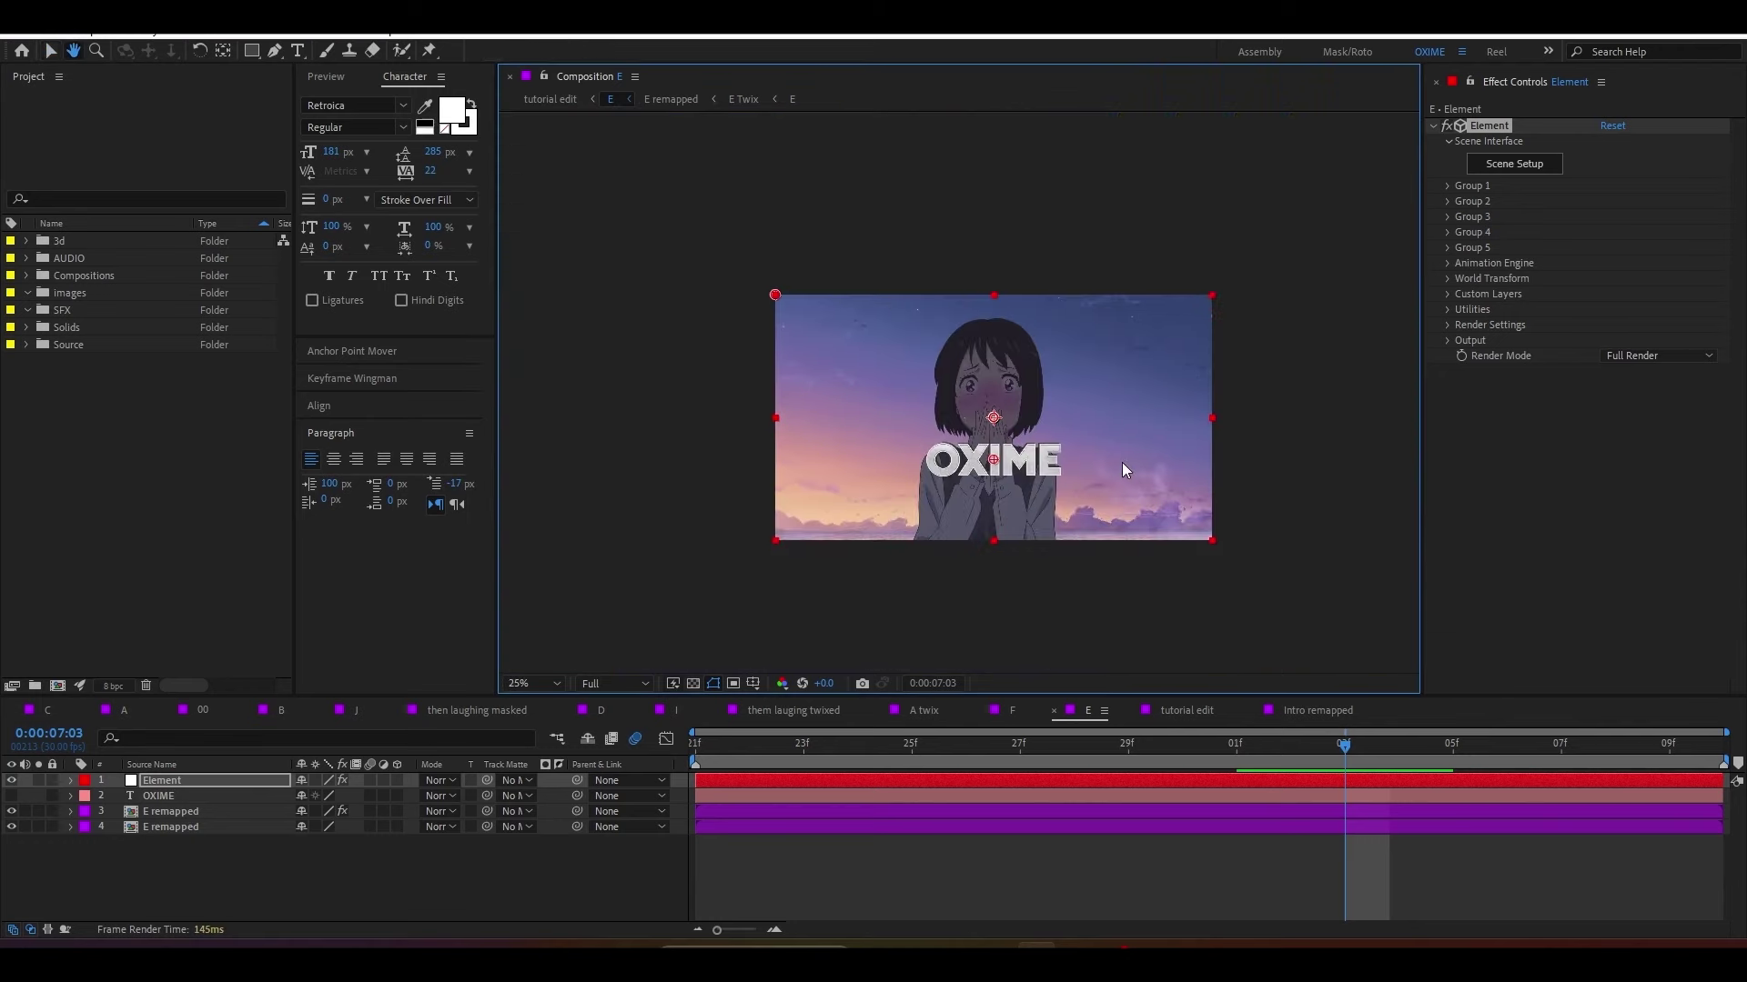
{"action": "scroll", "coordinate": [1121, 462], "scroll_direction": "up", "scroll_amount": 4}
{"action": "scroll", "coordinate": [1126, 522], "scroll_direction": "down", "scroll_amount": 2}
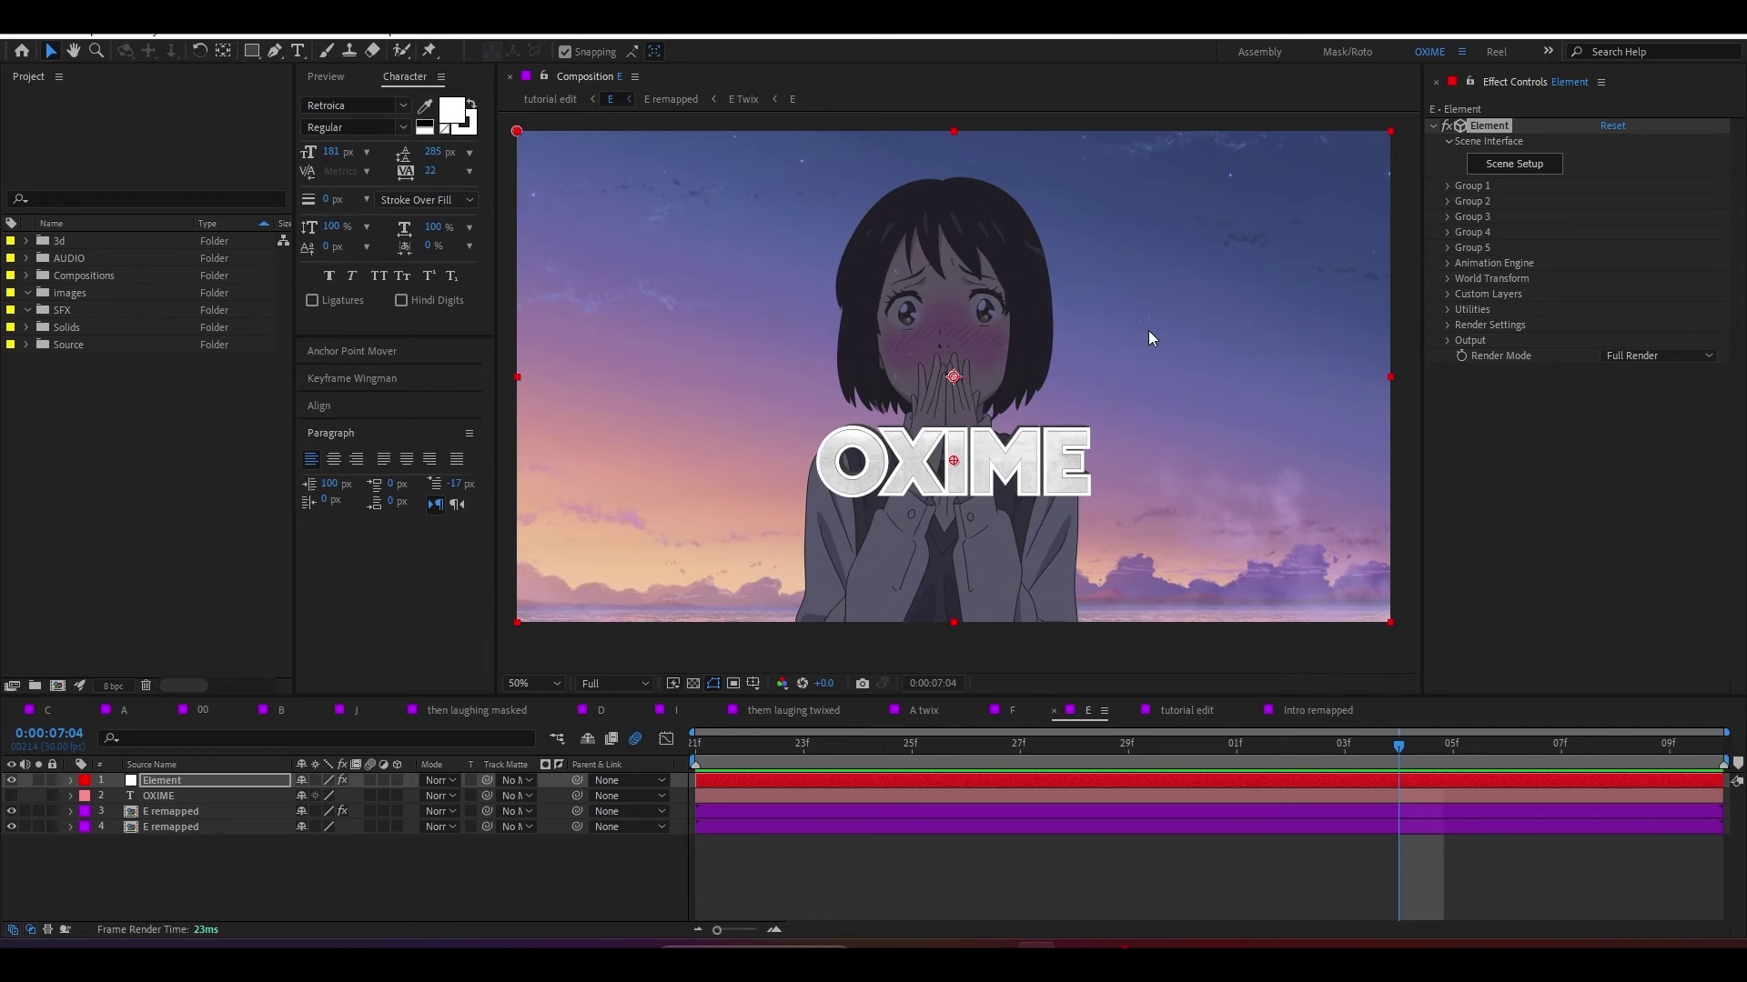
Step: Turn on environment reflections in the preview and show the preset folder tree
{"action": "left_click", "coordinate": [1481, 164]}
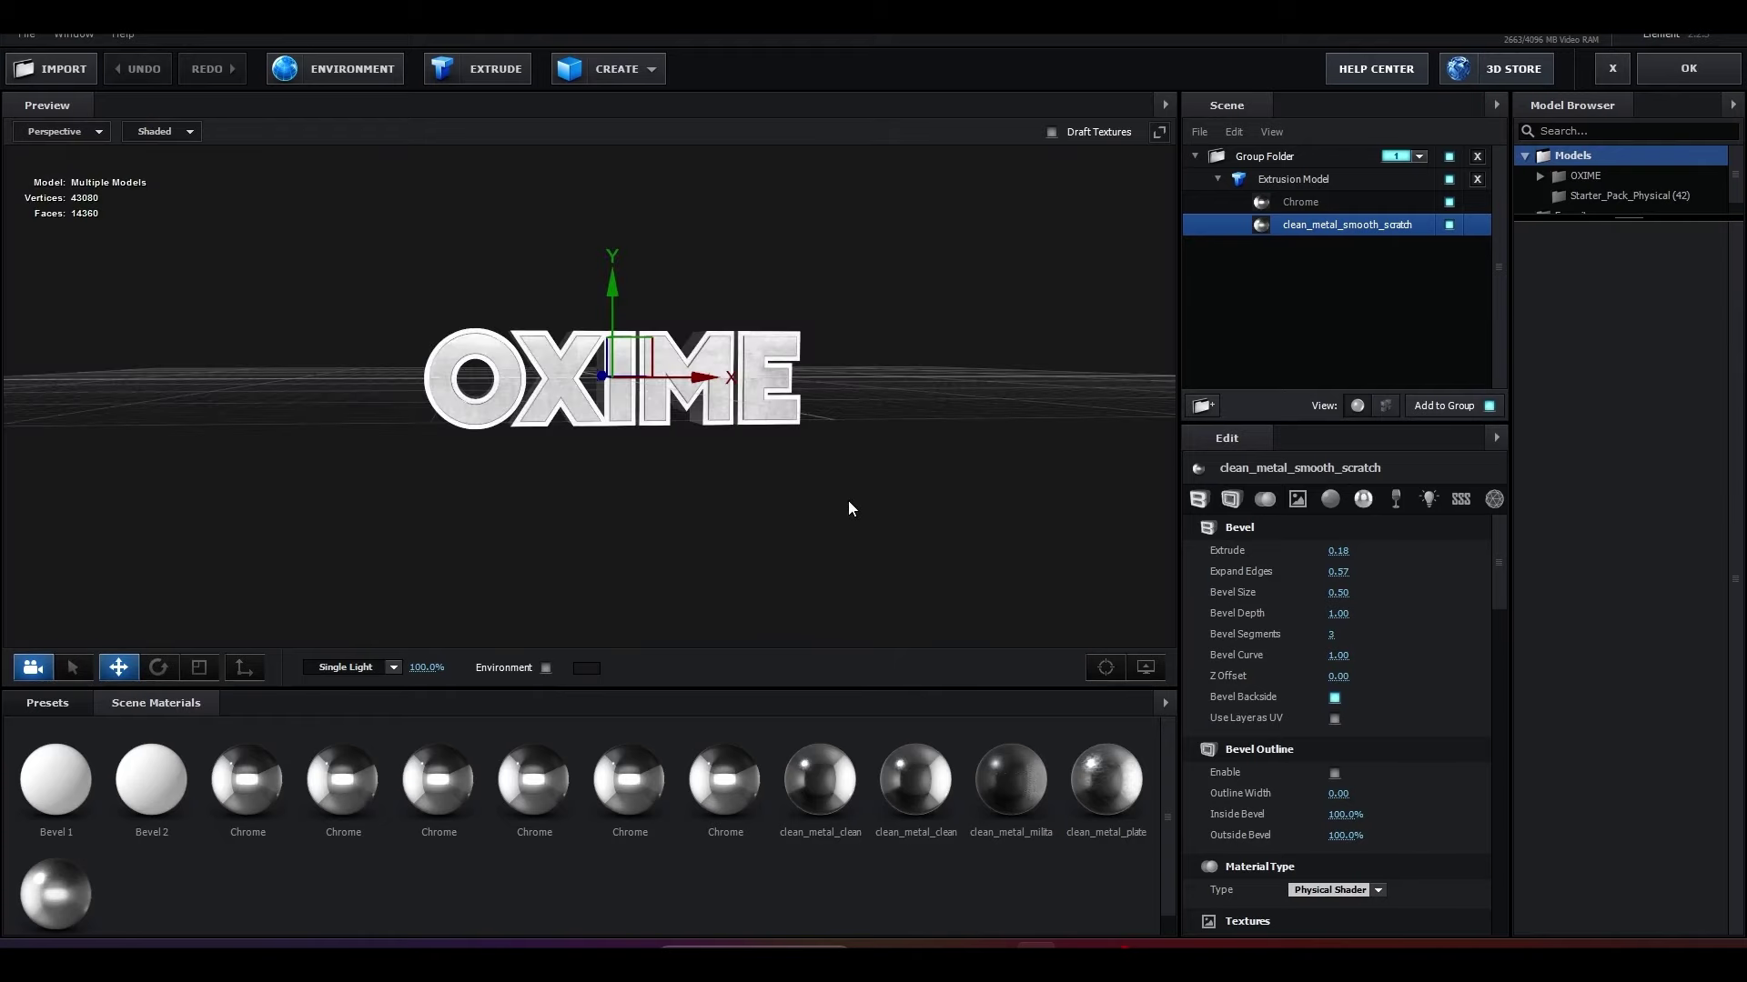
{"action": "mouse_move", "coordinate": [850, 508]}
{"action": "left_mouse_down"}
{"action": "mouse_move", "coordinate": [673, 534]}
{"action": "mouse_move", "coordinate": [582, 636]}
{"action": "left_mouse_up"}
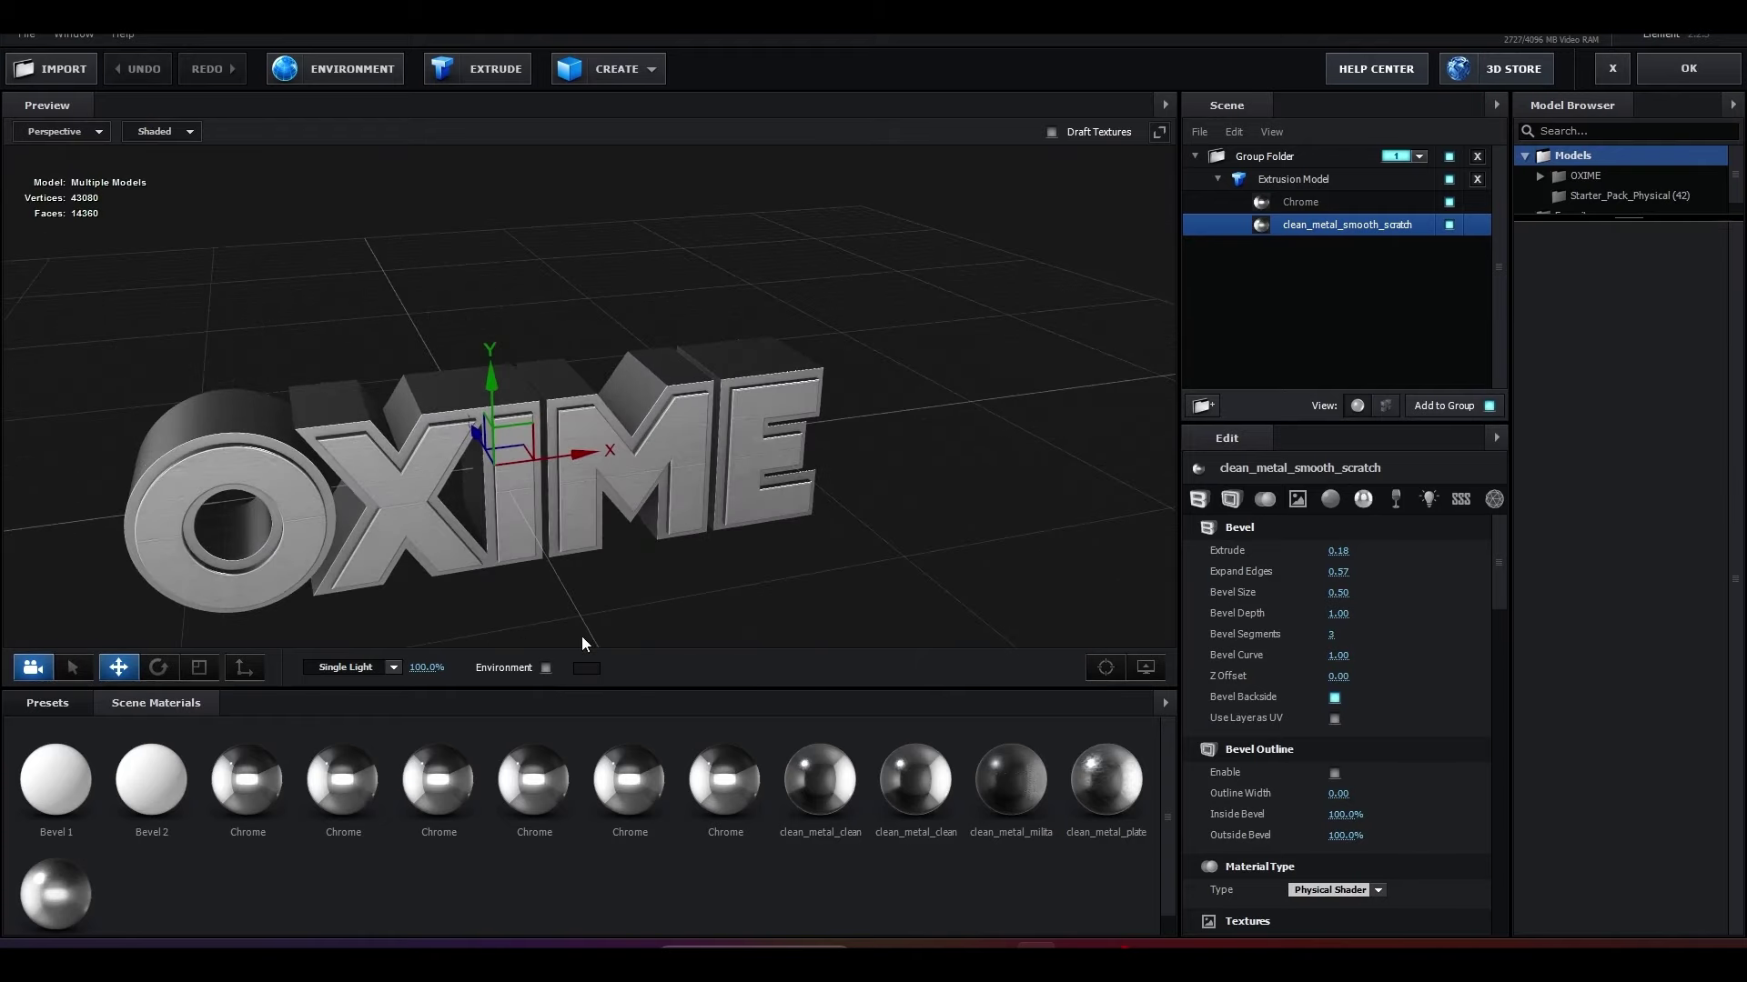
{"action": "left_click", "coordinate": [546, 668]}
{"action": "mouse_move", "coordinate": [884, 544]}
{"action": "left_mouse_down"}
{"action": "mouse_move", "coordinate": [788, 522]}
{"action": "mouse_move", "coordinate": [631, 546]}
{"action": "mouse_move", "coordinate": [867, 562]}
{"action": "mouse_move", "coordinate": [597, 351]}
{"action": "mouse_move", "coordinate": [601, 270]}
{"action": "left_mouse_up"}
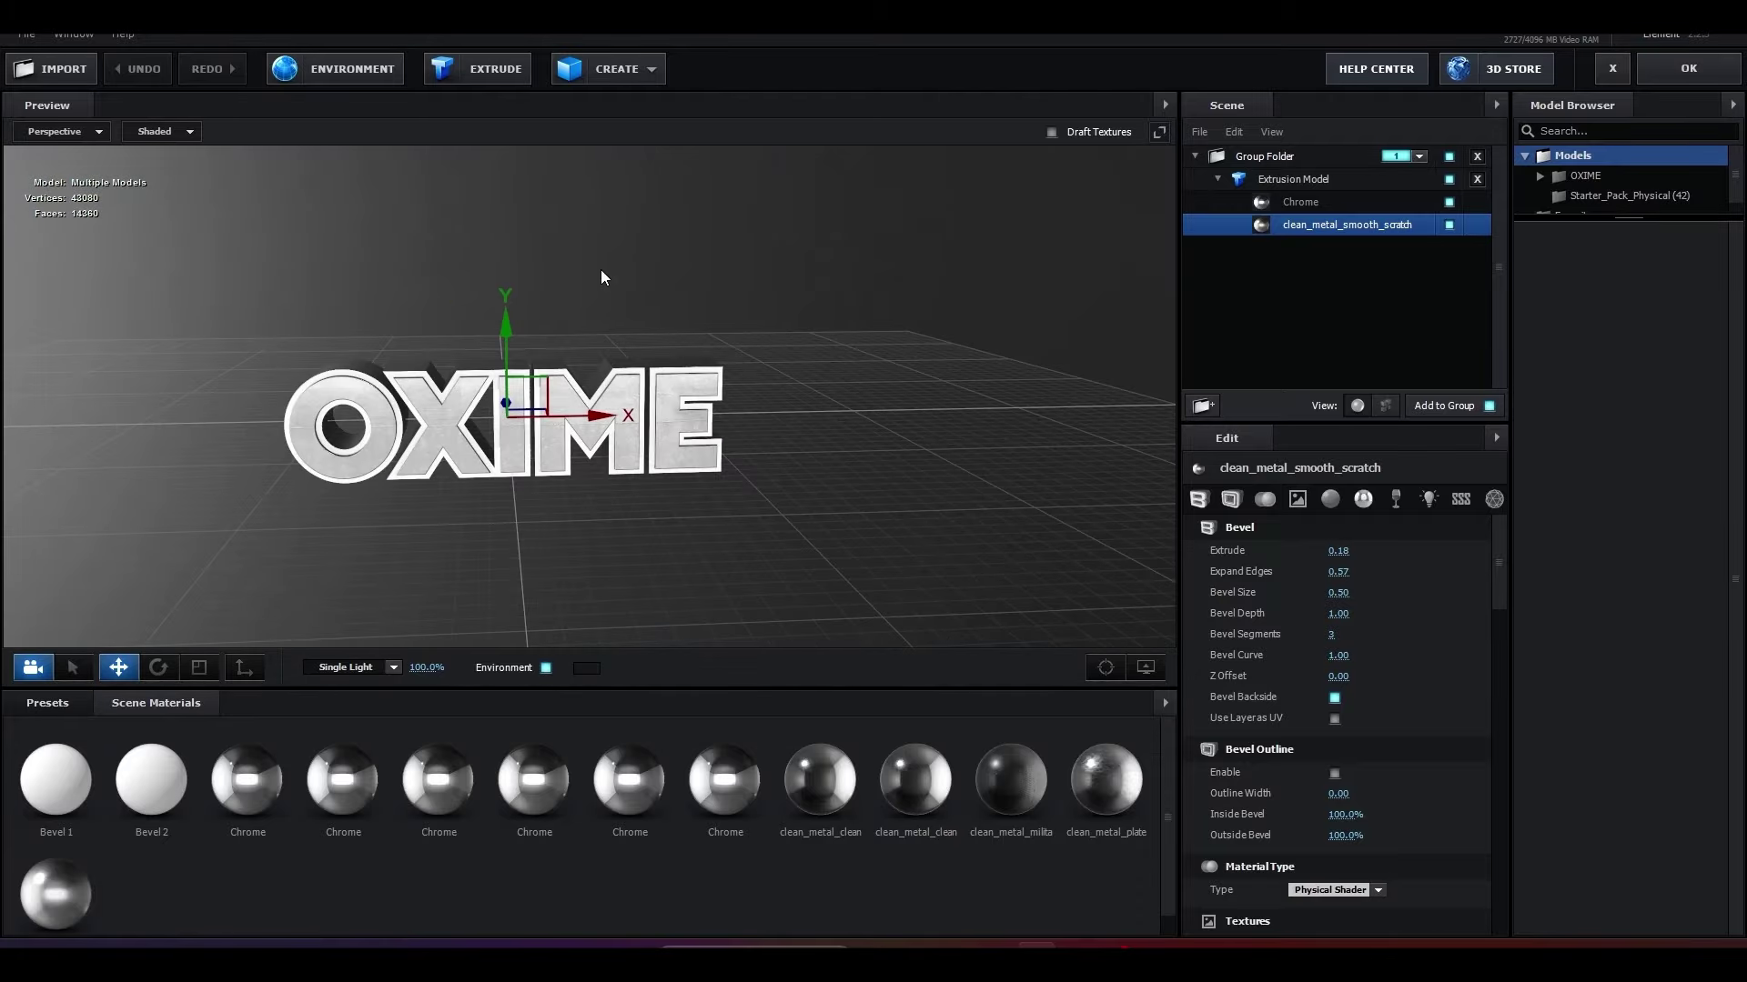
{"action": "left_click_drag", "start_coordinate": [722, 327], "coordinate": [716, 375]}
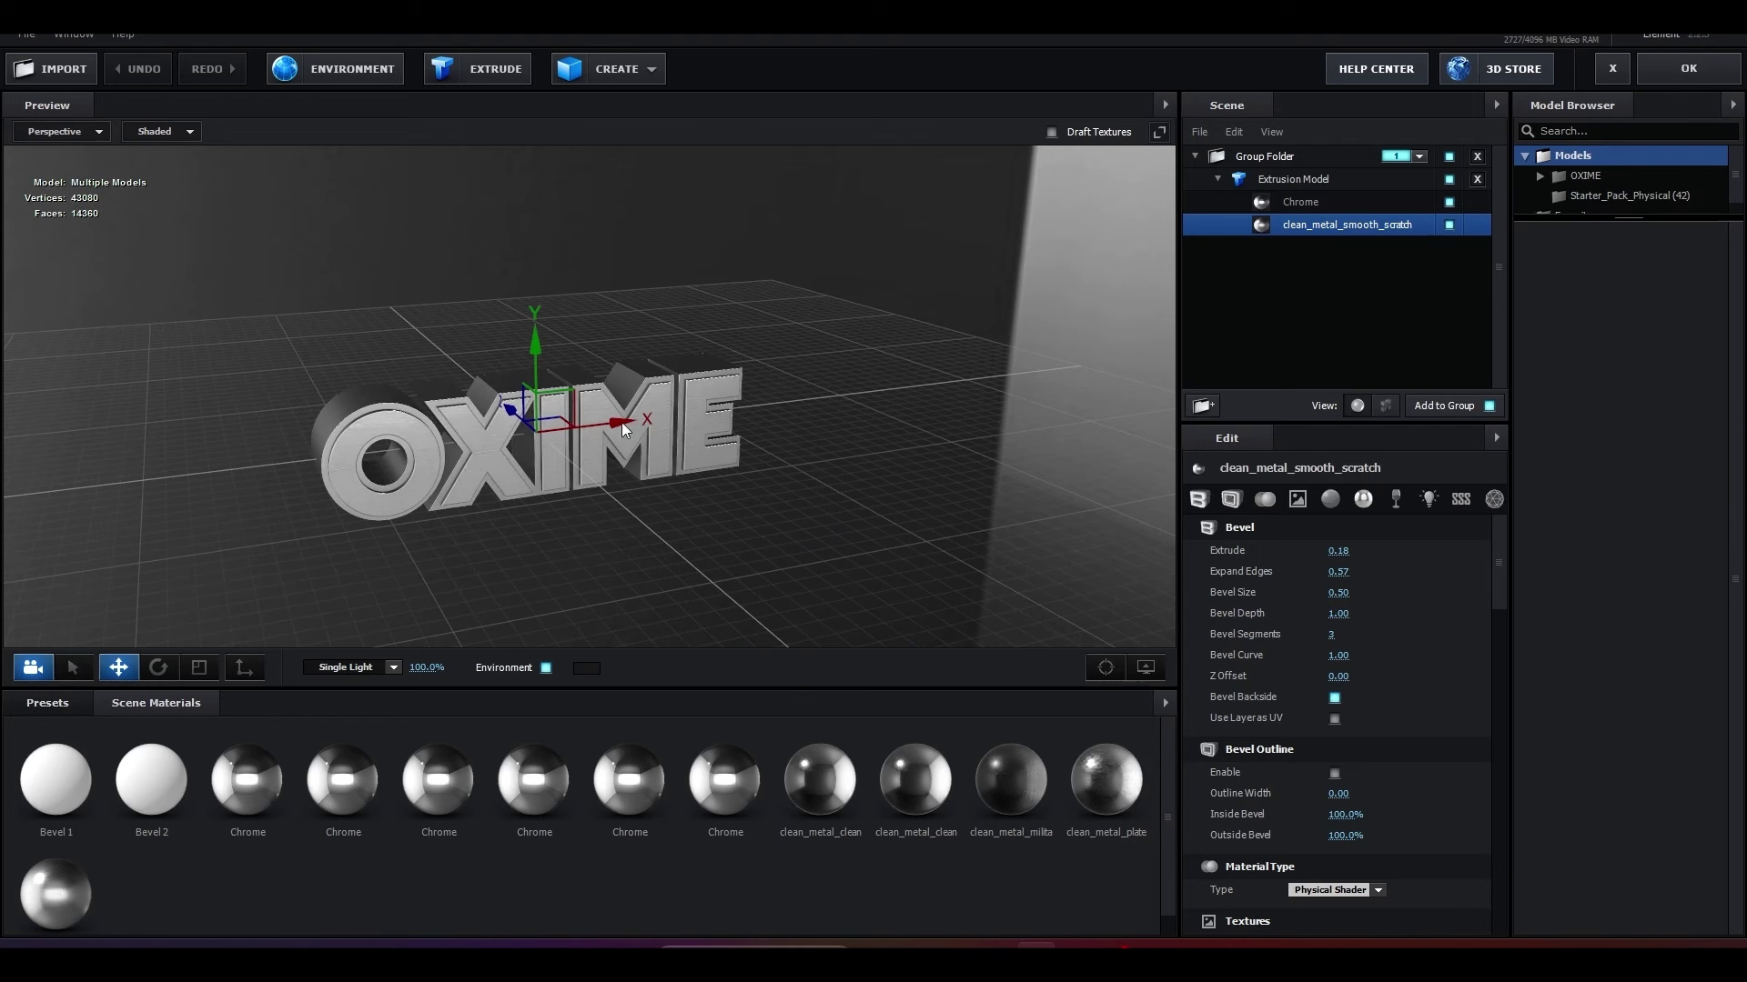
{"action": "left_click", "coordinate": [78, 711]}
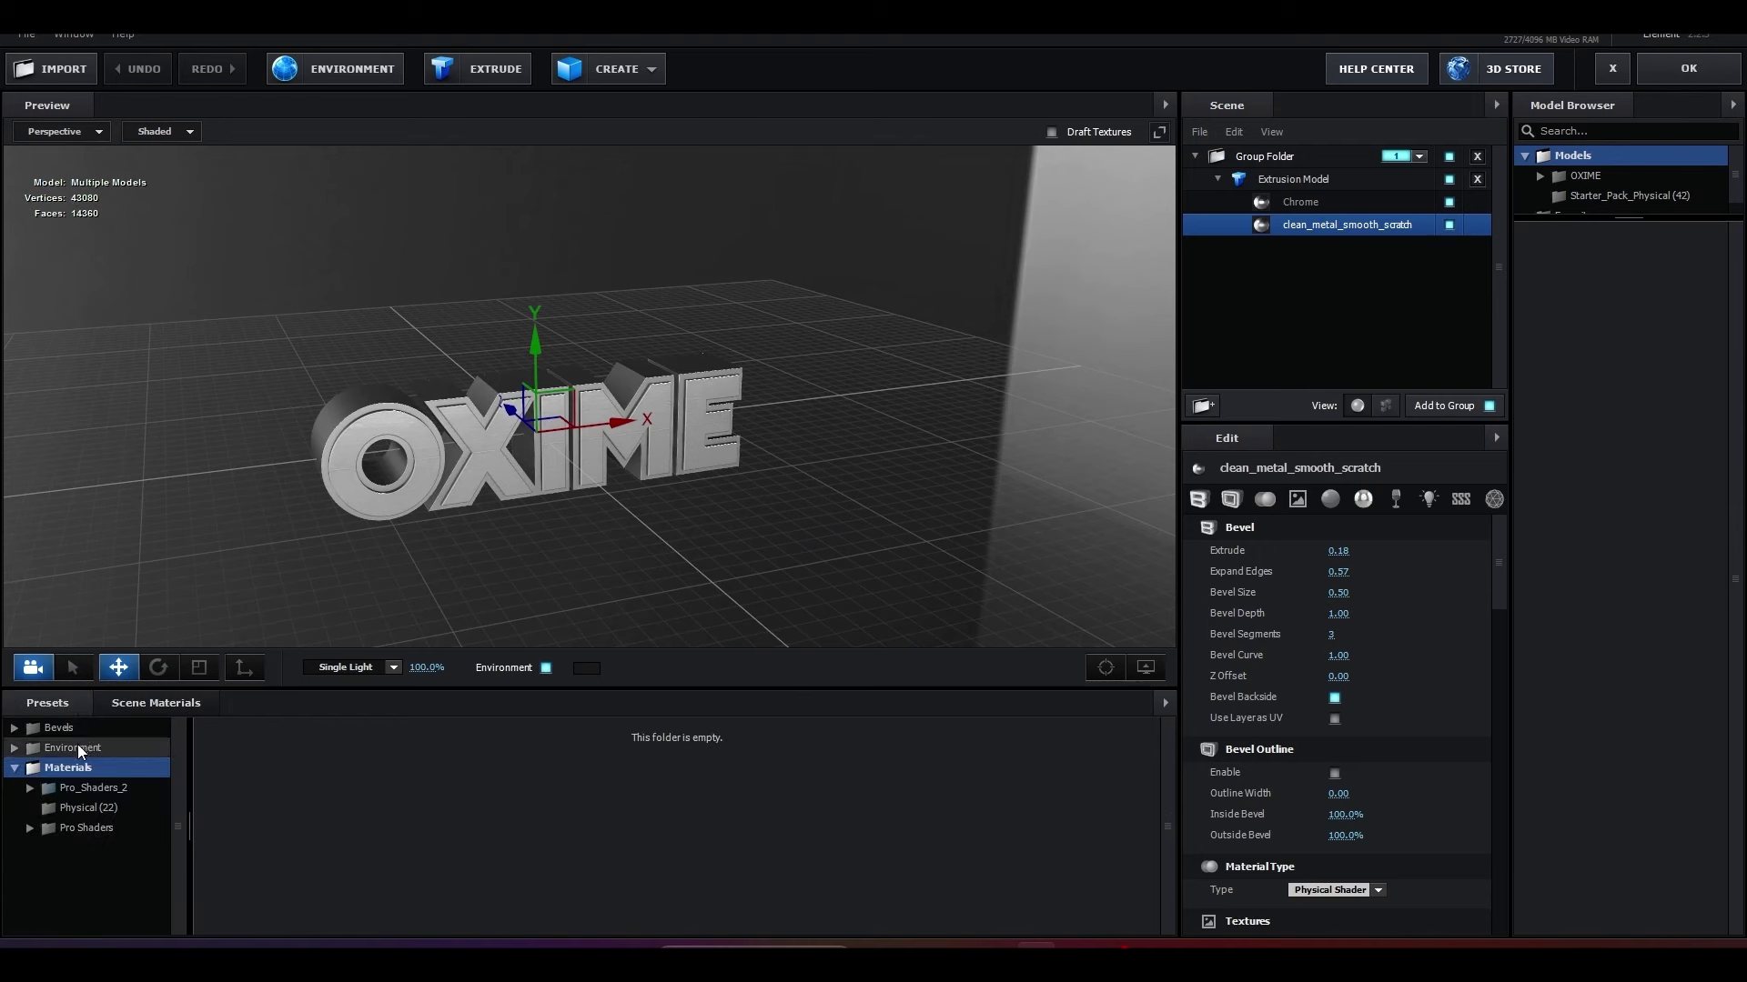
Step: Preview the Basic_2K environments 02, 03, 12, 14 and 15
{"action": "left_click", "coordinate": [79, 746]}
{"action": "left_click", "coordinate": [82, 767]}
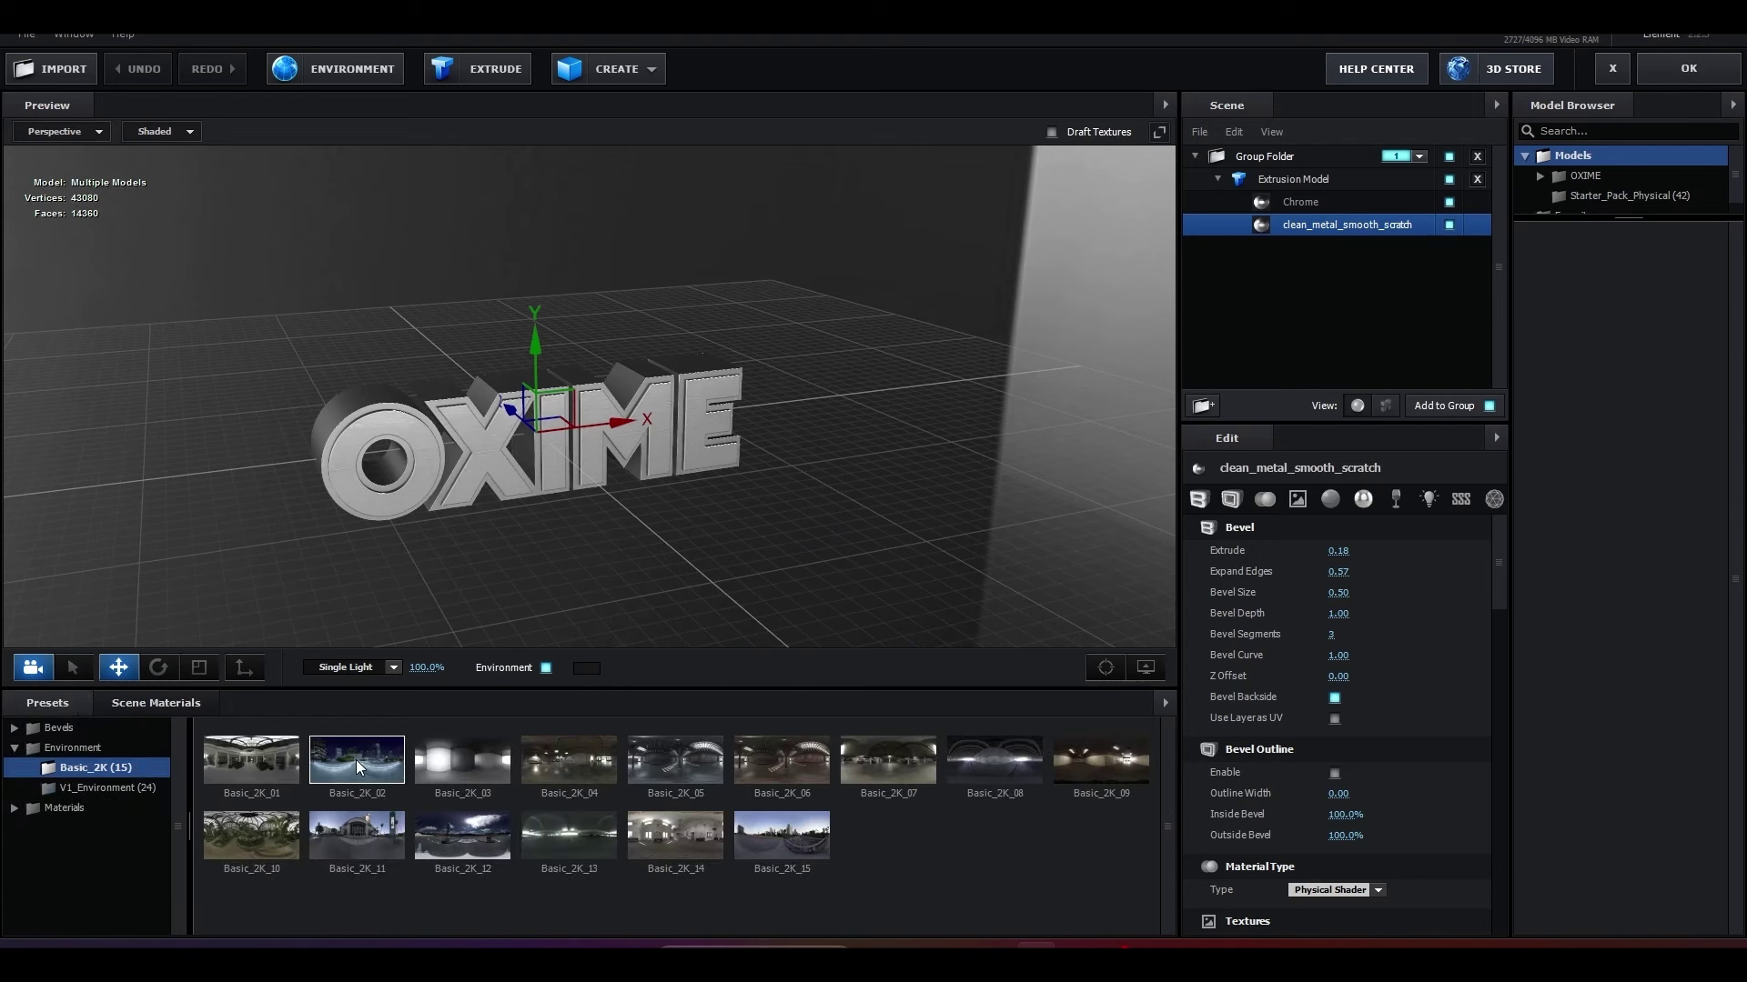
{"action": "left_click", "coordinate": [357, 761]}
{"action": "left_click", "coordinate": [441, 764]}
{"action": "left_click", "coordinate": [487, 833]}
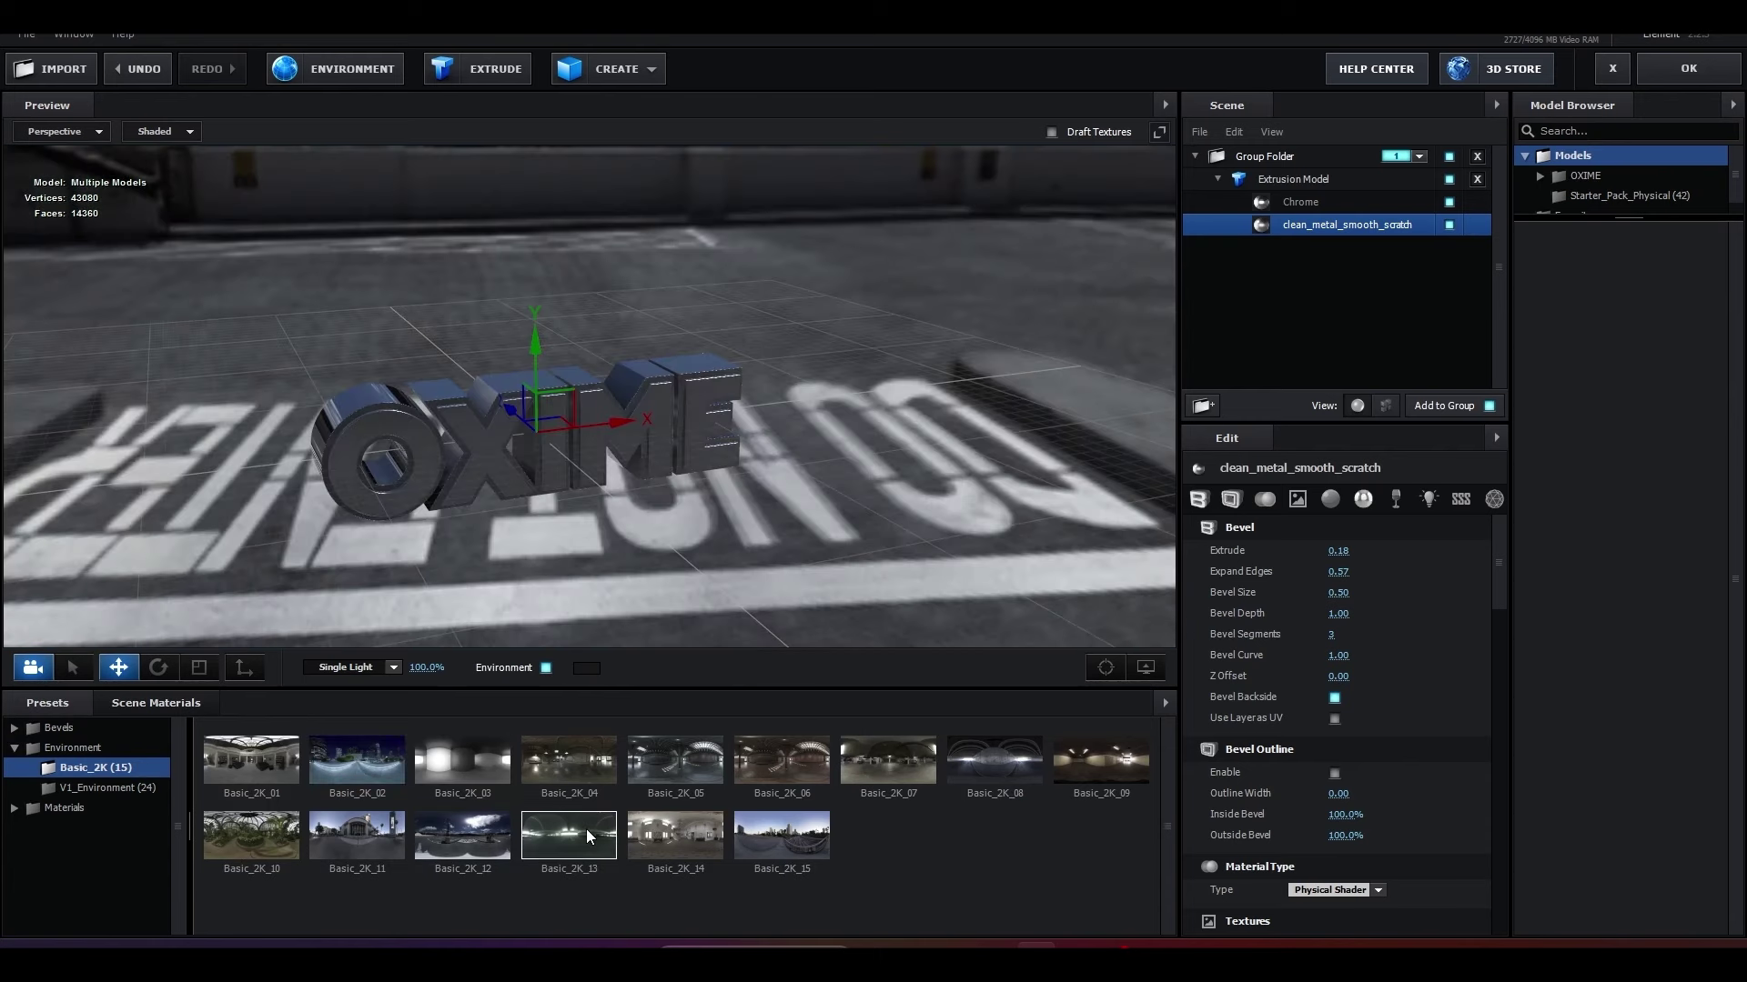
{"action": "left_click", "coordinate": [666, 835]}
{"action": "left_click", "coordinate": [781, 836]}
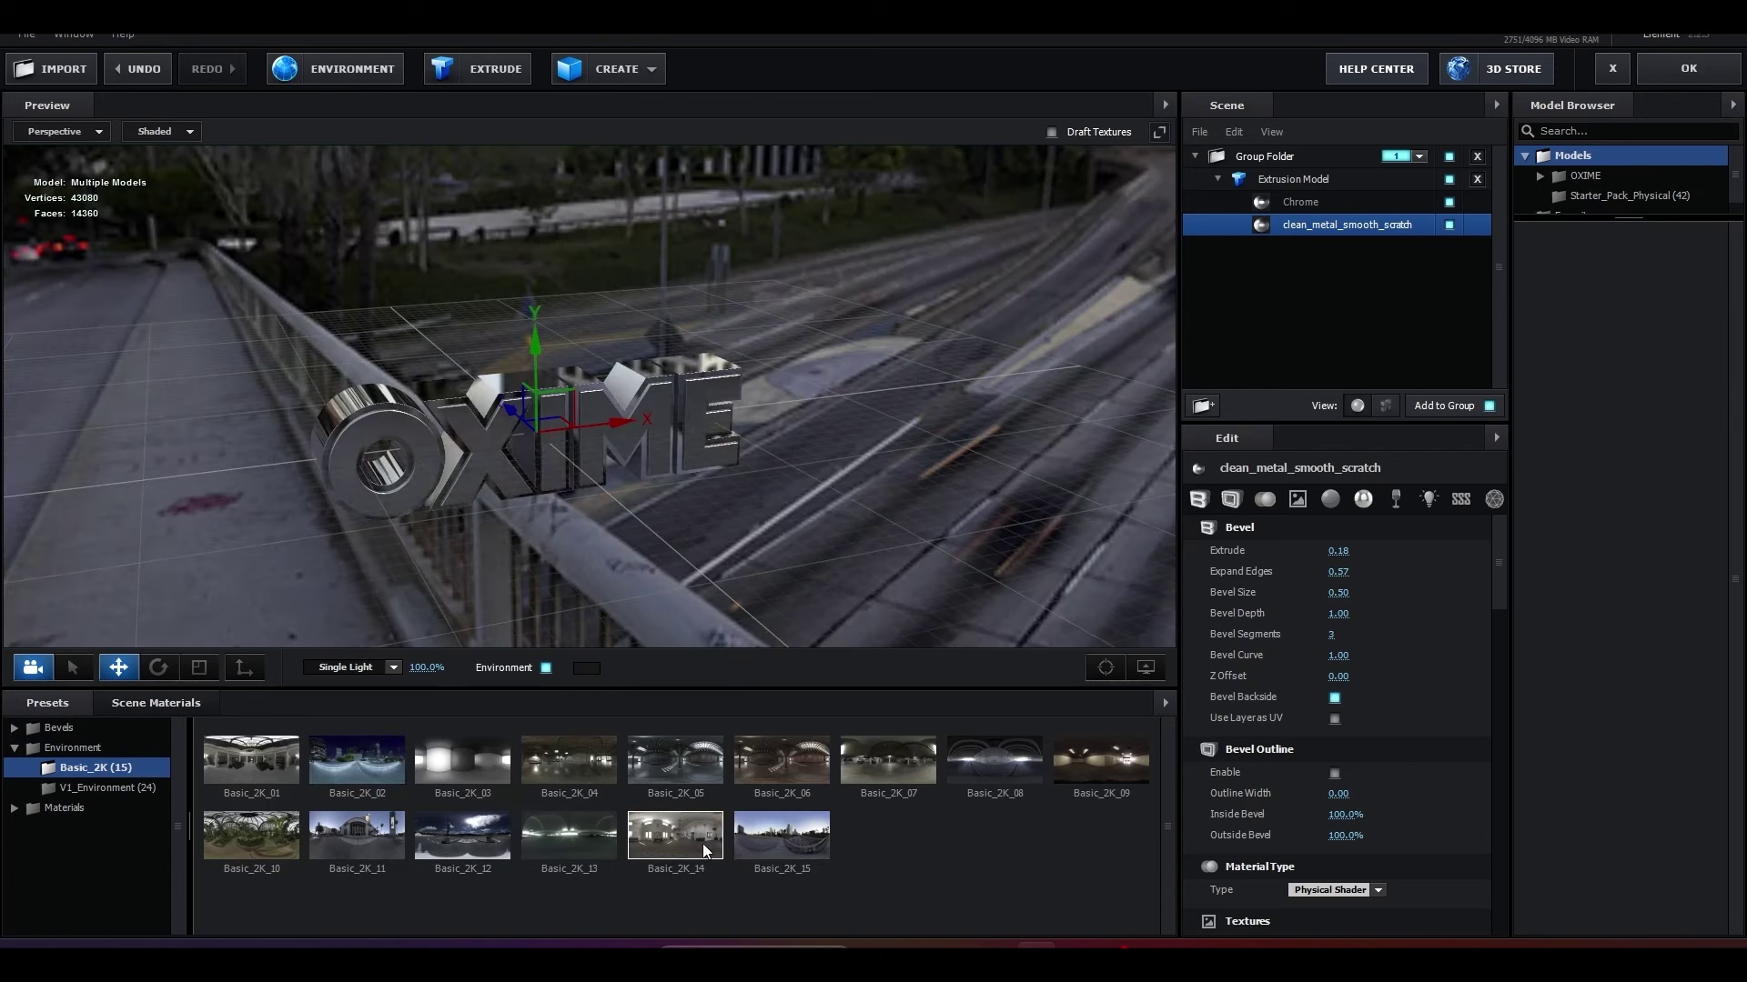
Step: Try V1_Environment's Garden, Garage and a warm preset, ending on Studio_blurred
{"action": "left_click", "coordinate": [251, 836]}
{"action": "left_click", "coordinate": [107, 788]}
{"action": "left_click", "coordinate": [460, 768]}
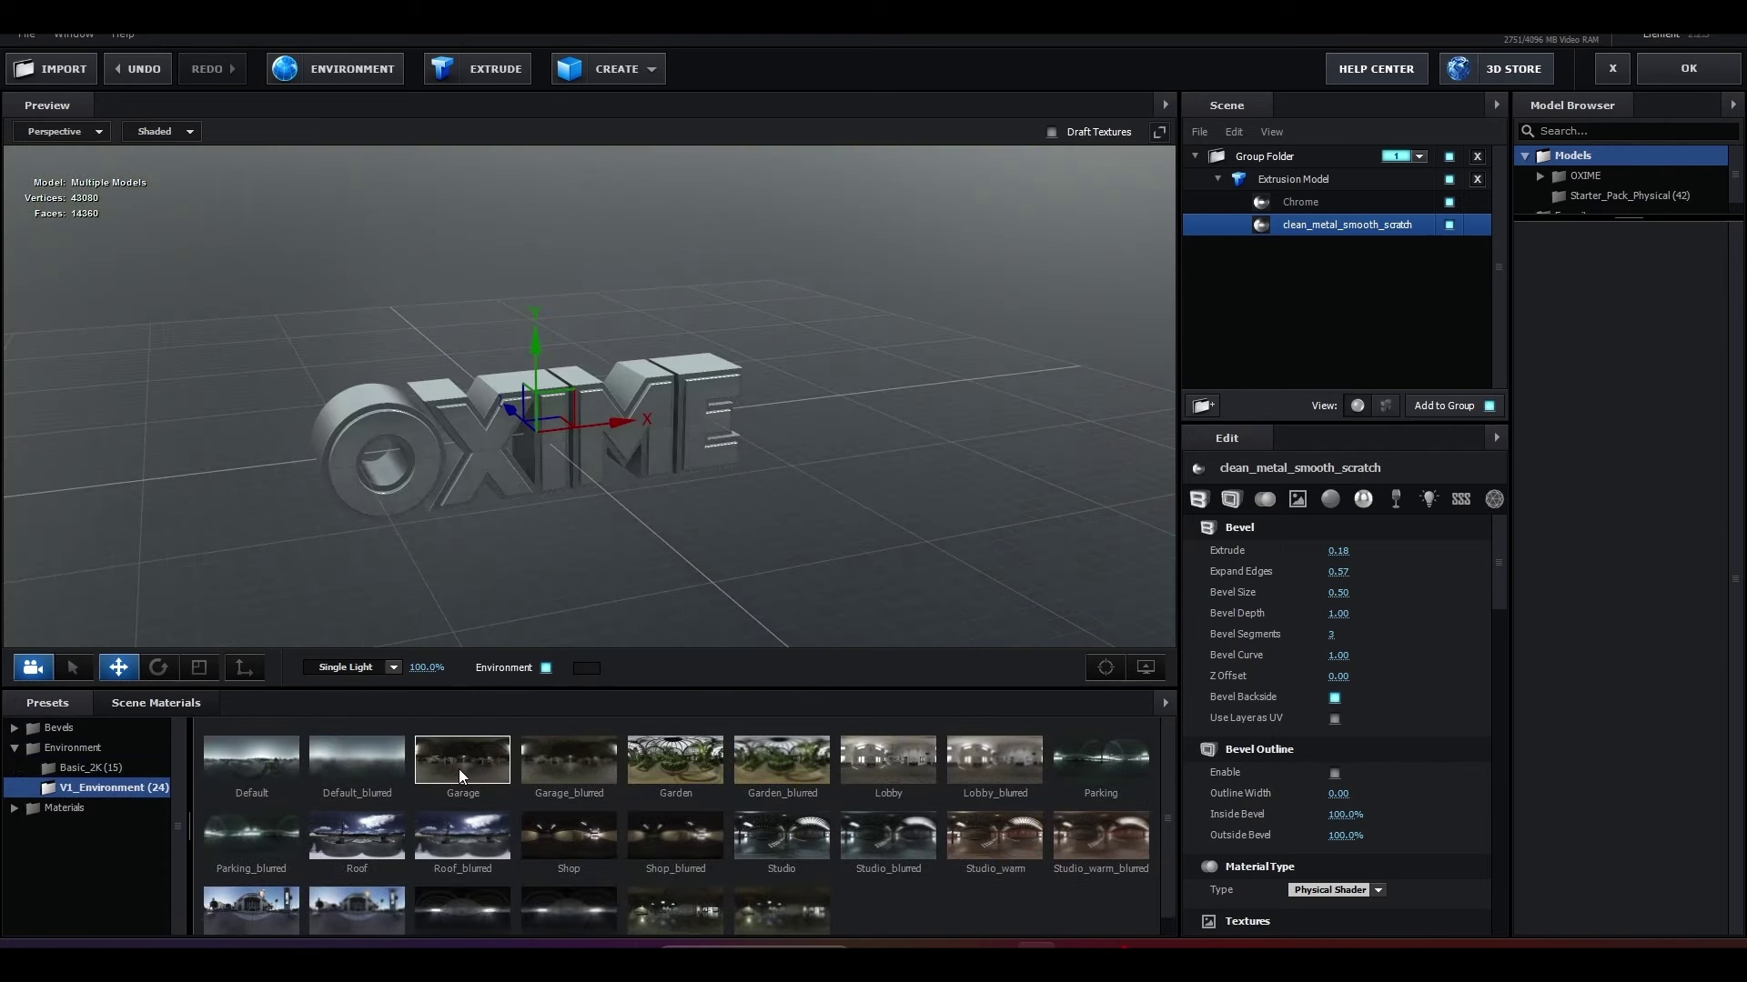
{"action": "left_click", "coordinate": [420, 848]}
{"action": "left_click", "coordinate": [862, 832]}
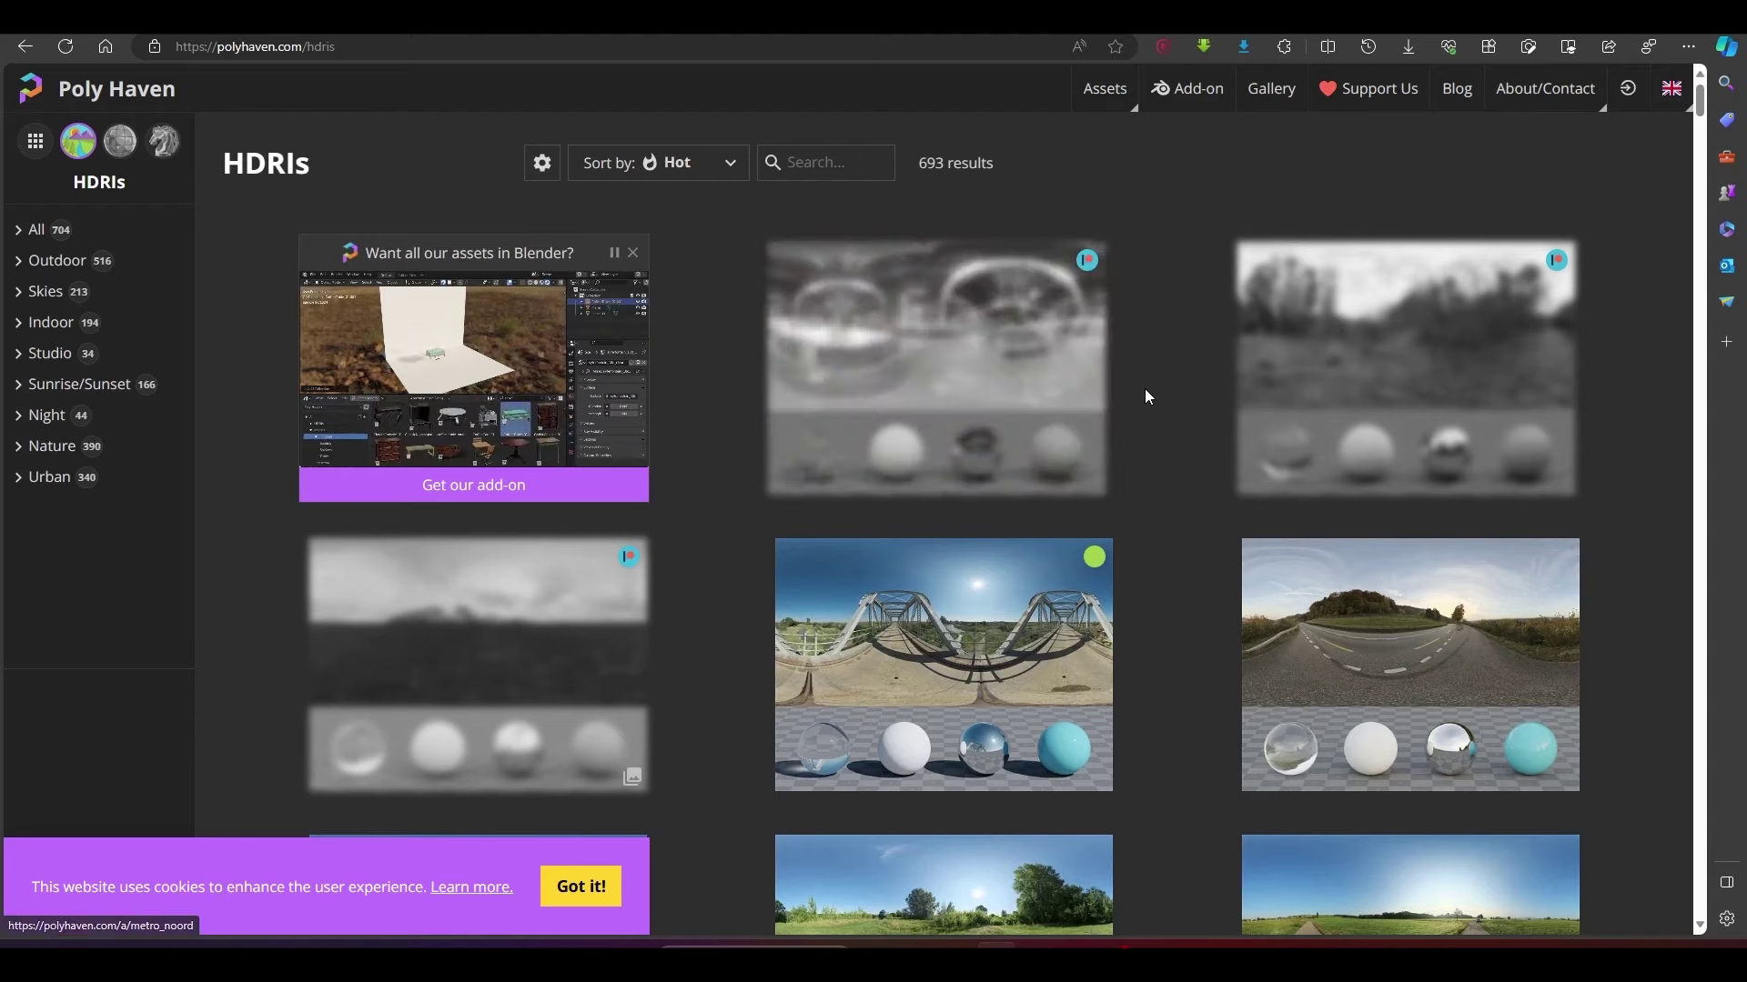
Step: Filter Poly Haven's HDRIs to Sunrise/Sunset skies and scroll the 91 results
{"action": "scroll", "coordinate": [1144, 390], "scroll_direction": "down", "scroll_amount": 4}
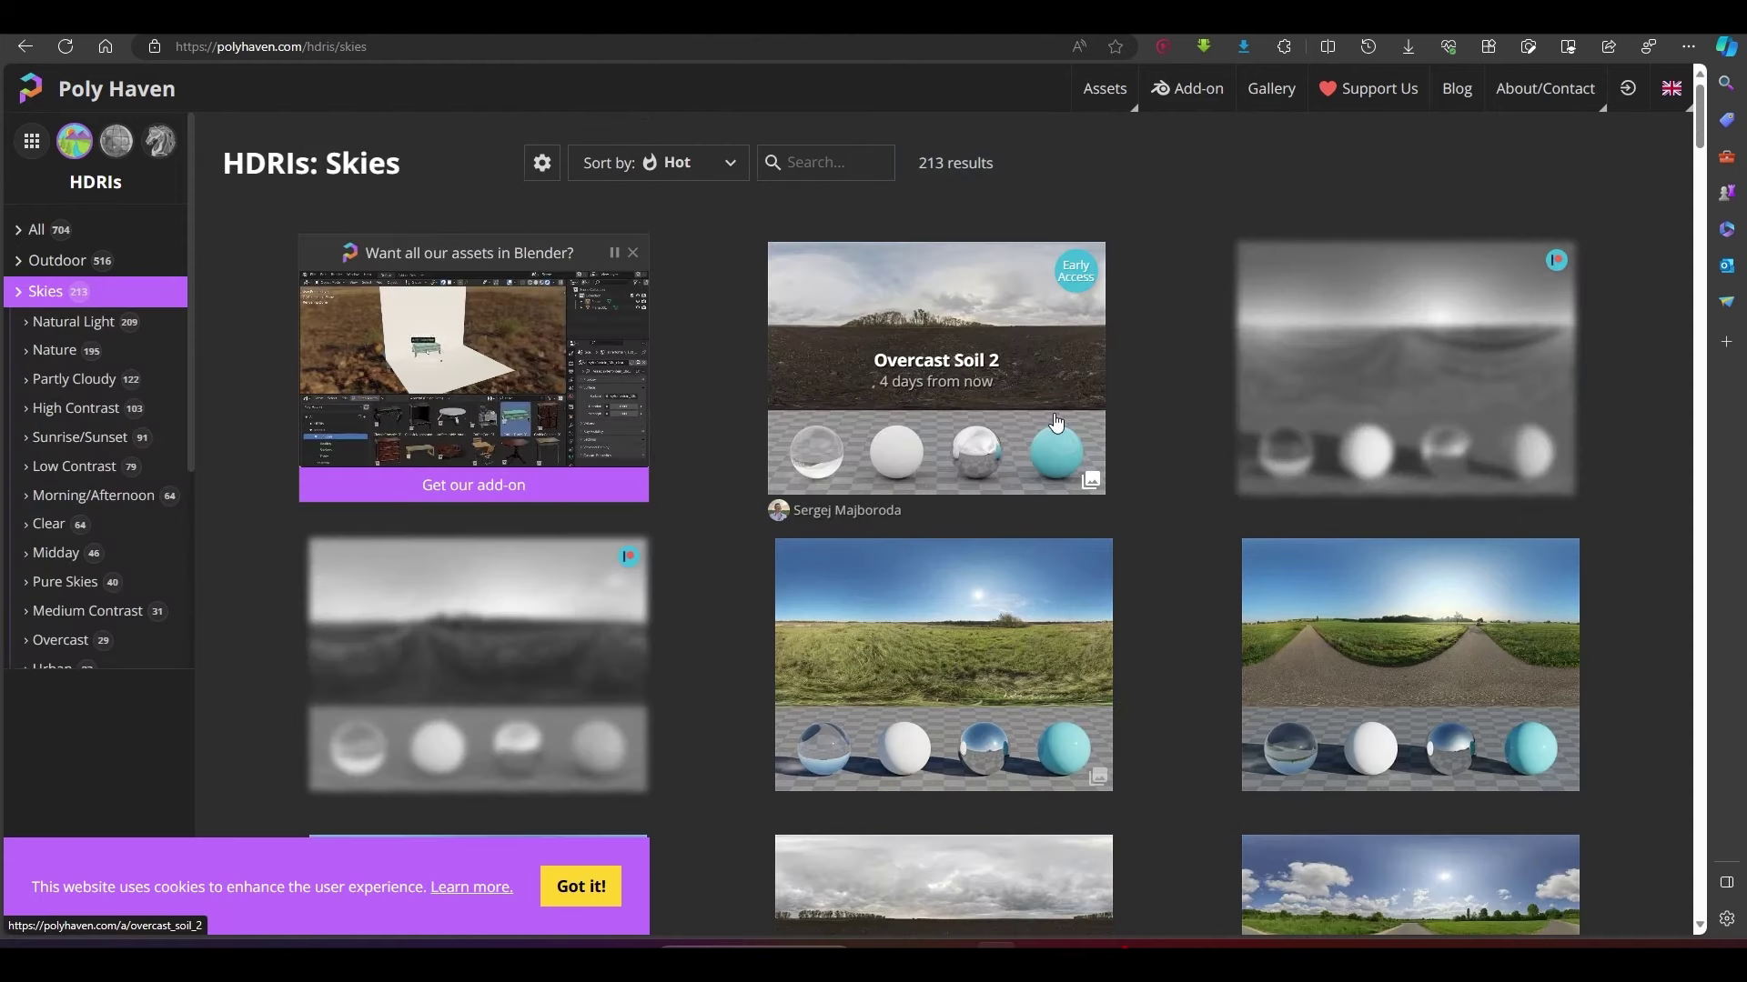
{"action": "left_click", "coordinate": [58, 440]}
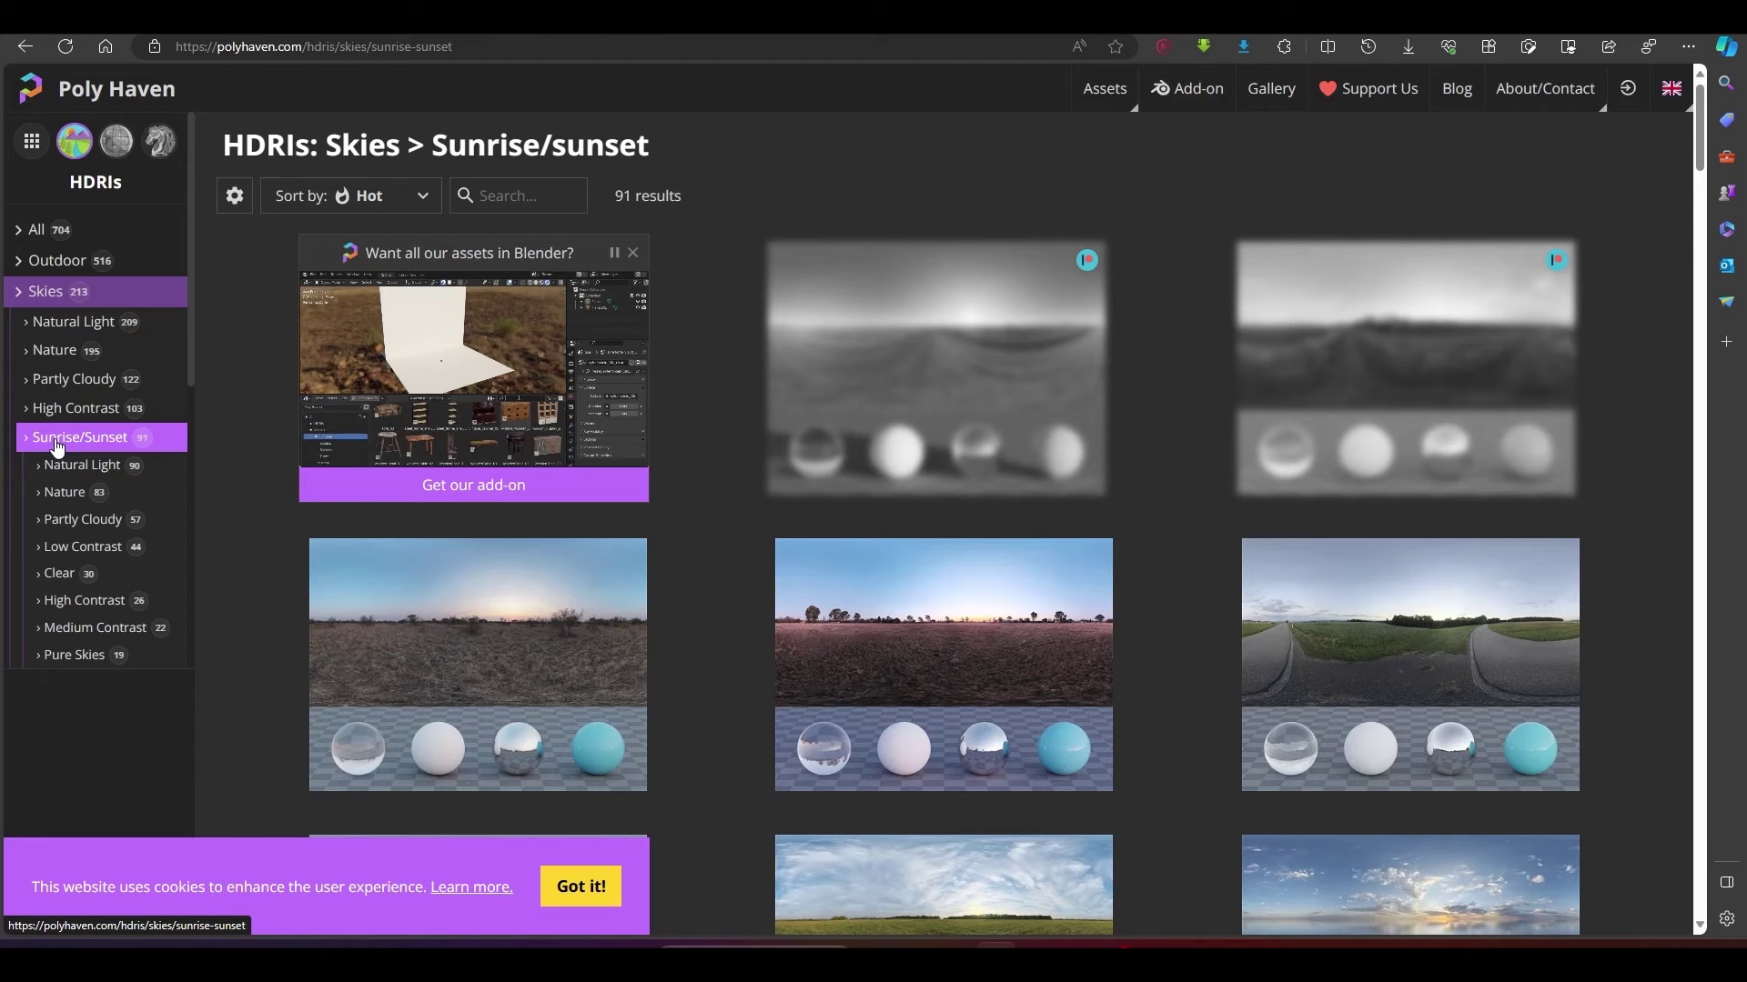
{"action": "scroll", "coordinate": [563, 521], "scroll_direction": "down", "scroll_amount": 15}
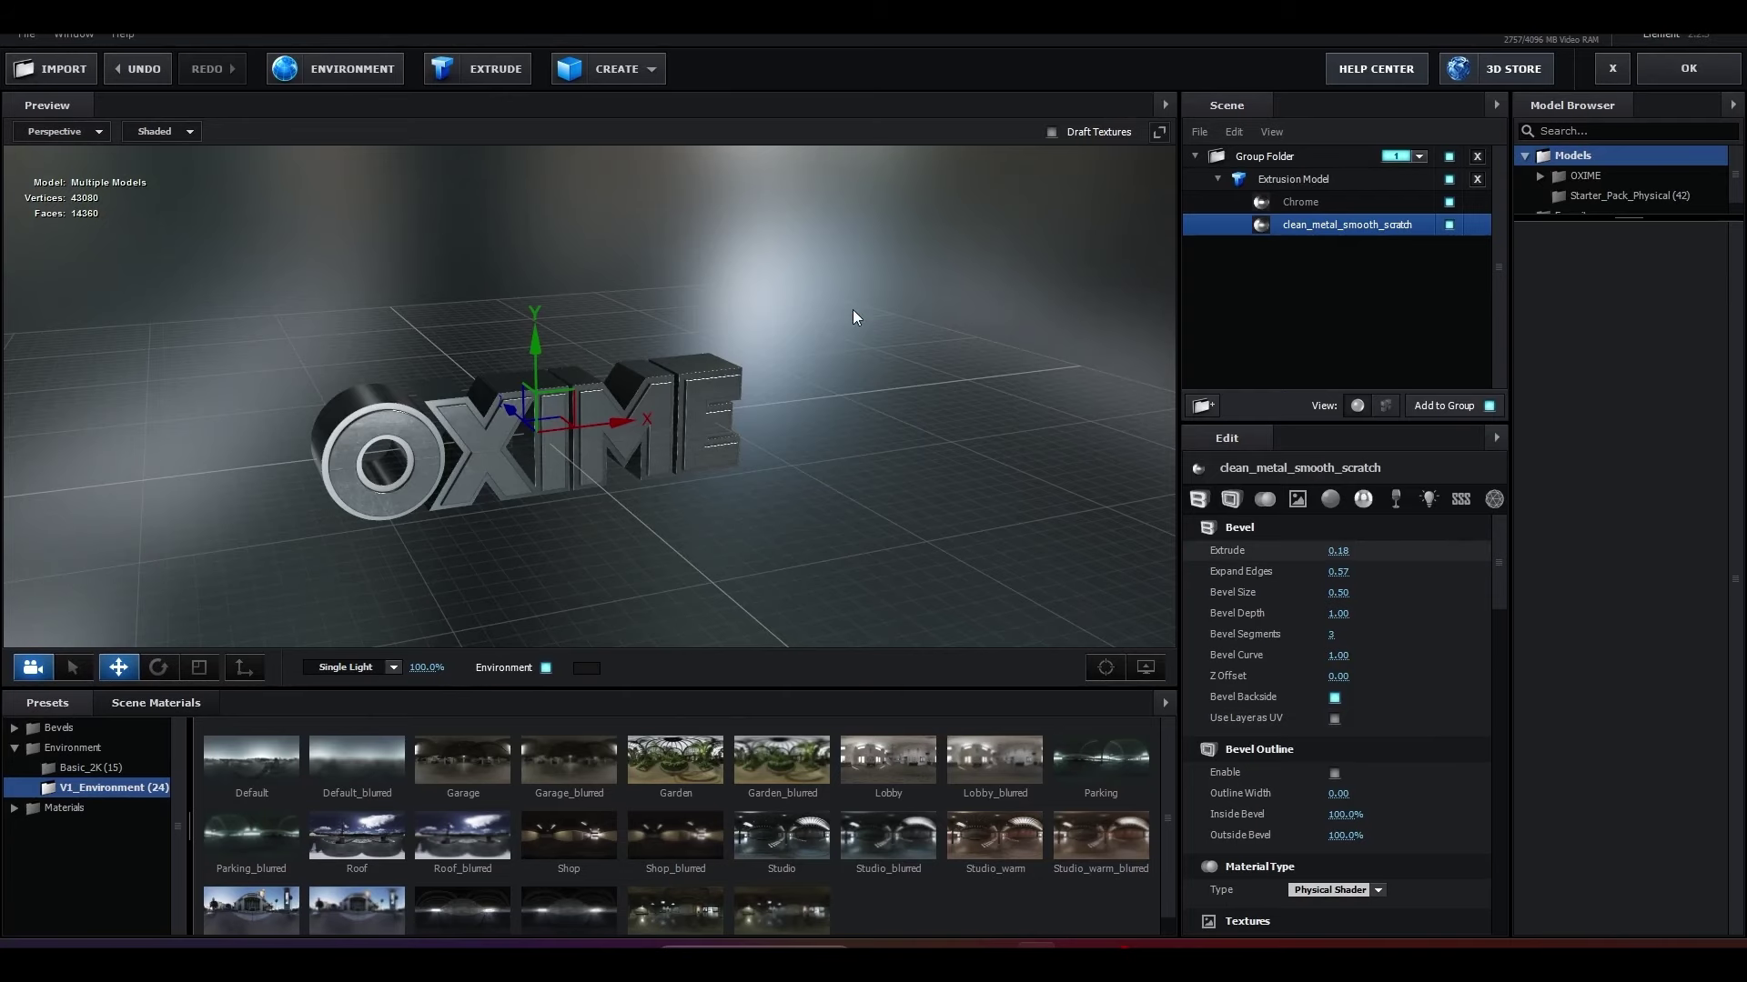
Step: Load kiara_1_dawn_4k.hdr from Downloads as the environment texture
{"action": "left_click", "coordinate": [352, 78]}
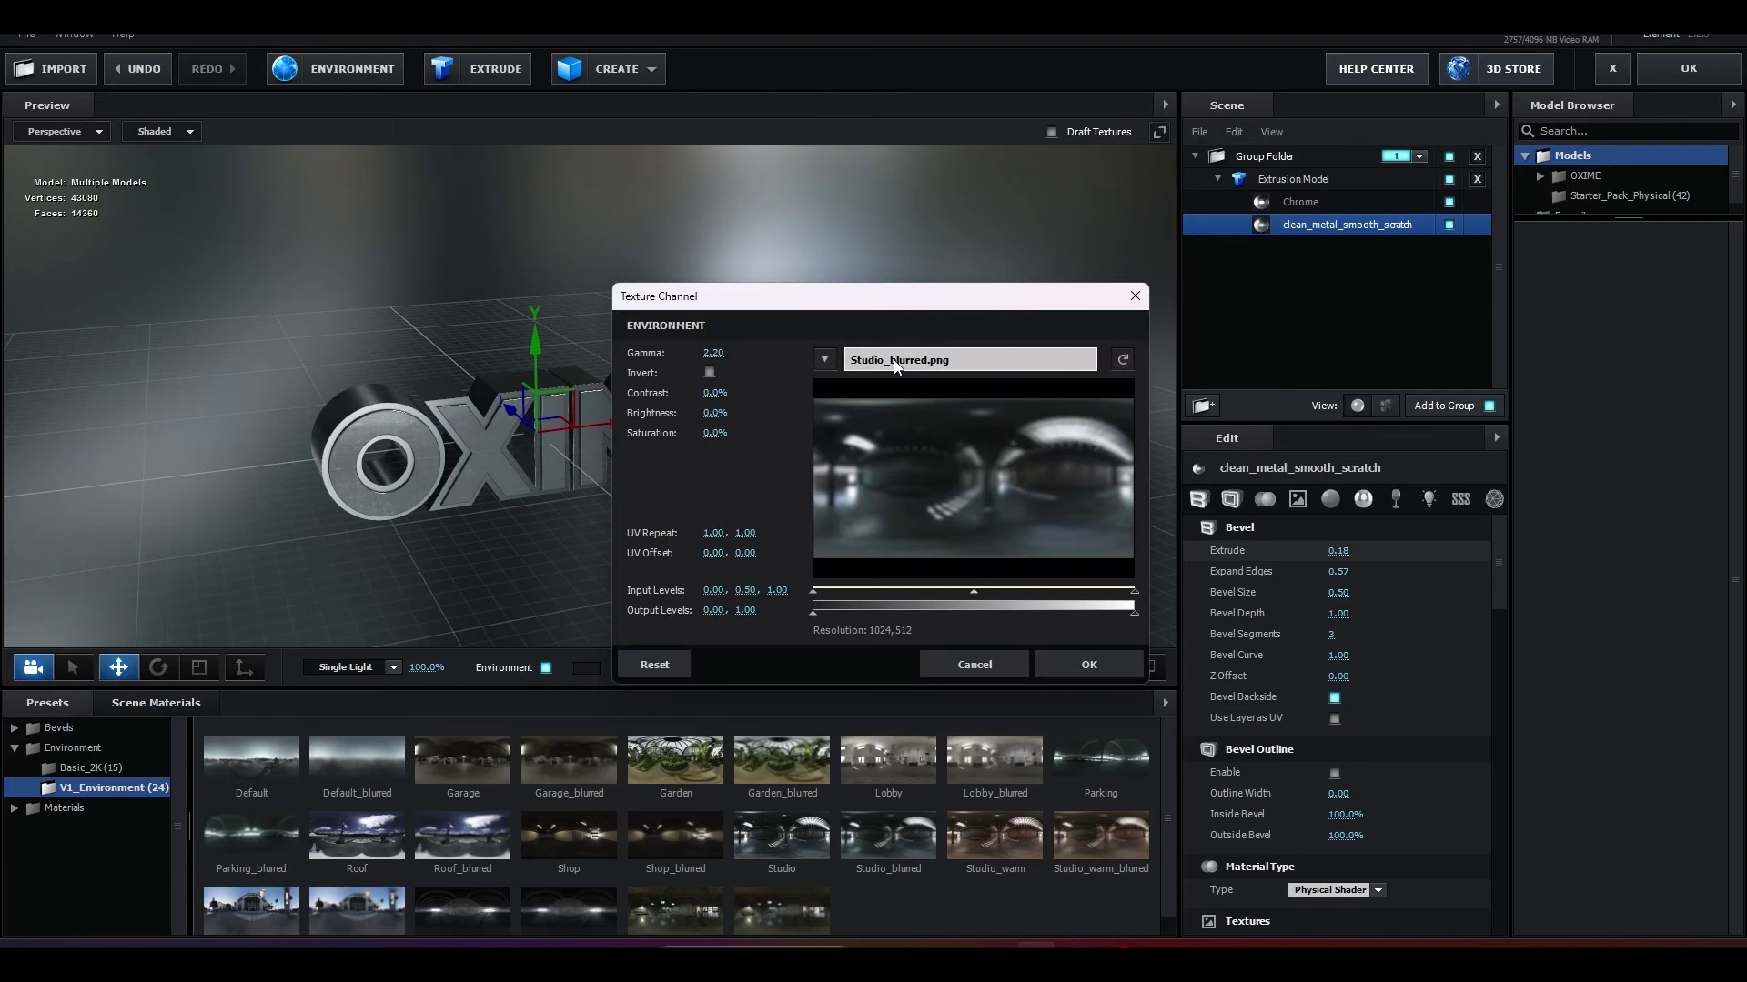
{"action": "left_click", "coordinate": [921, 360]}
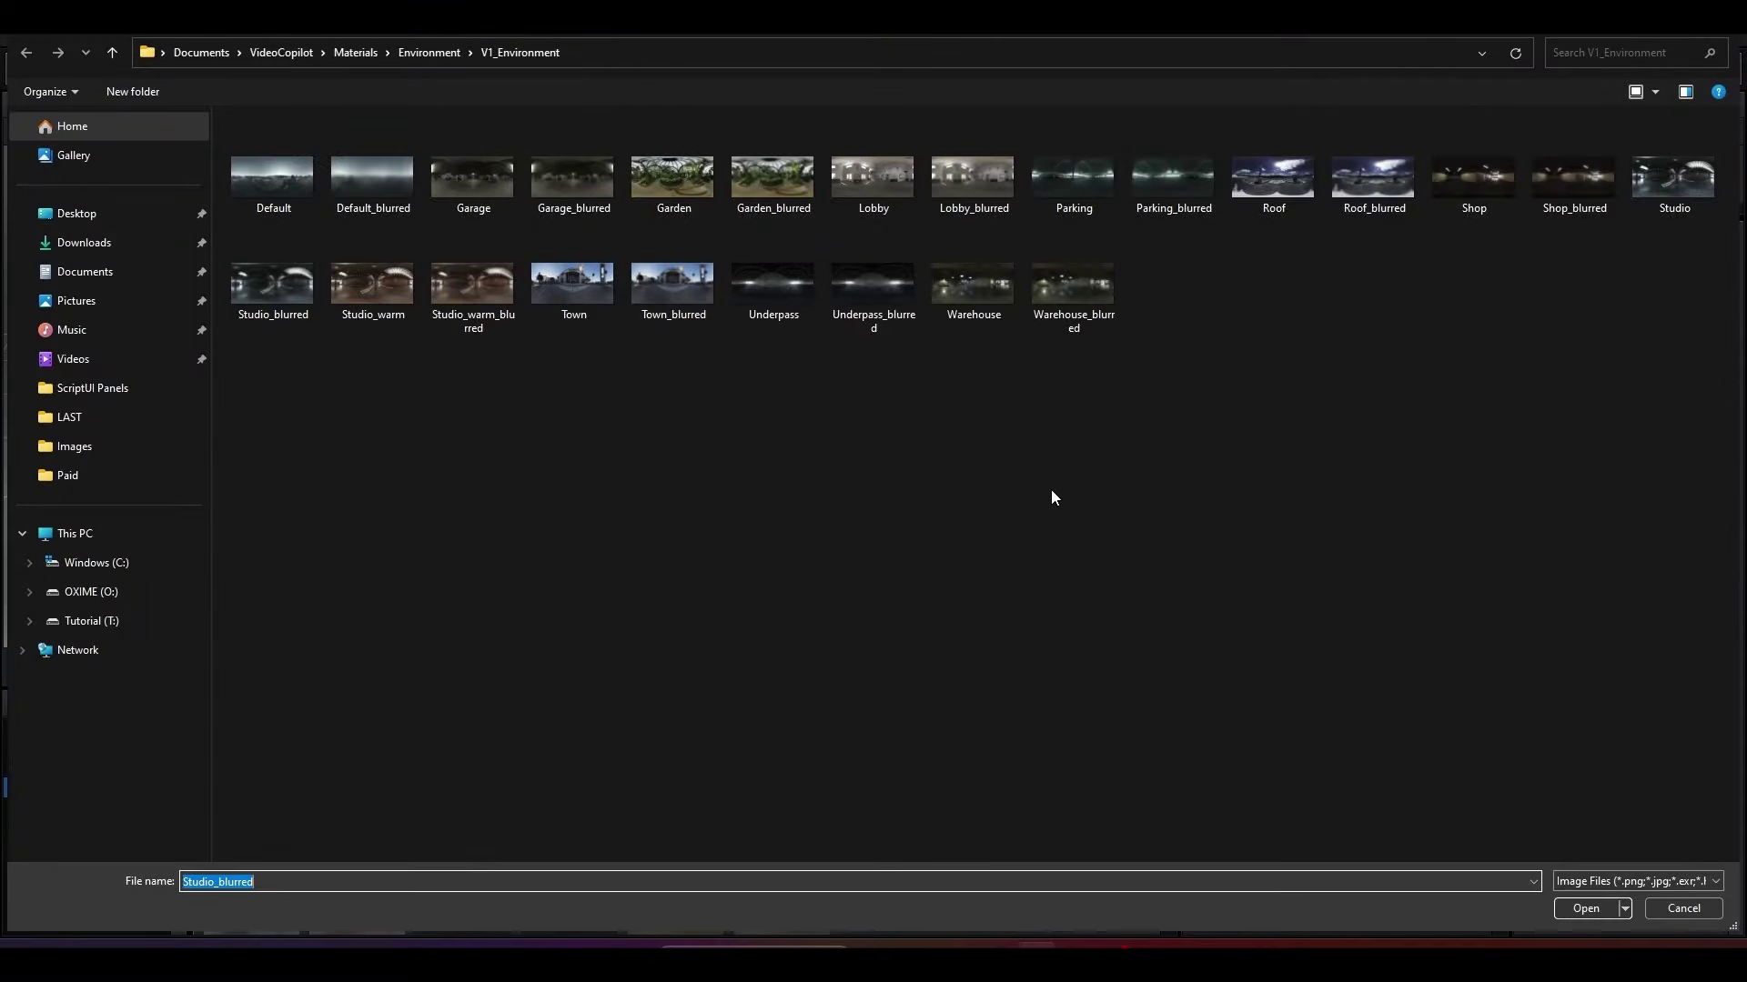
{"action": "left_click", "coordinate": [91, 243]}
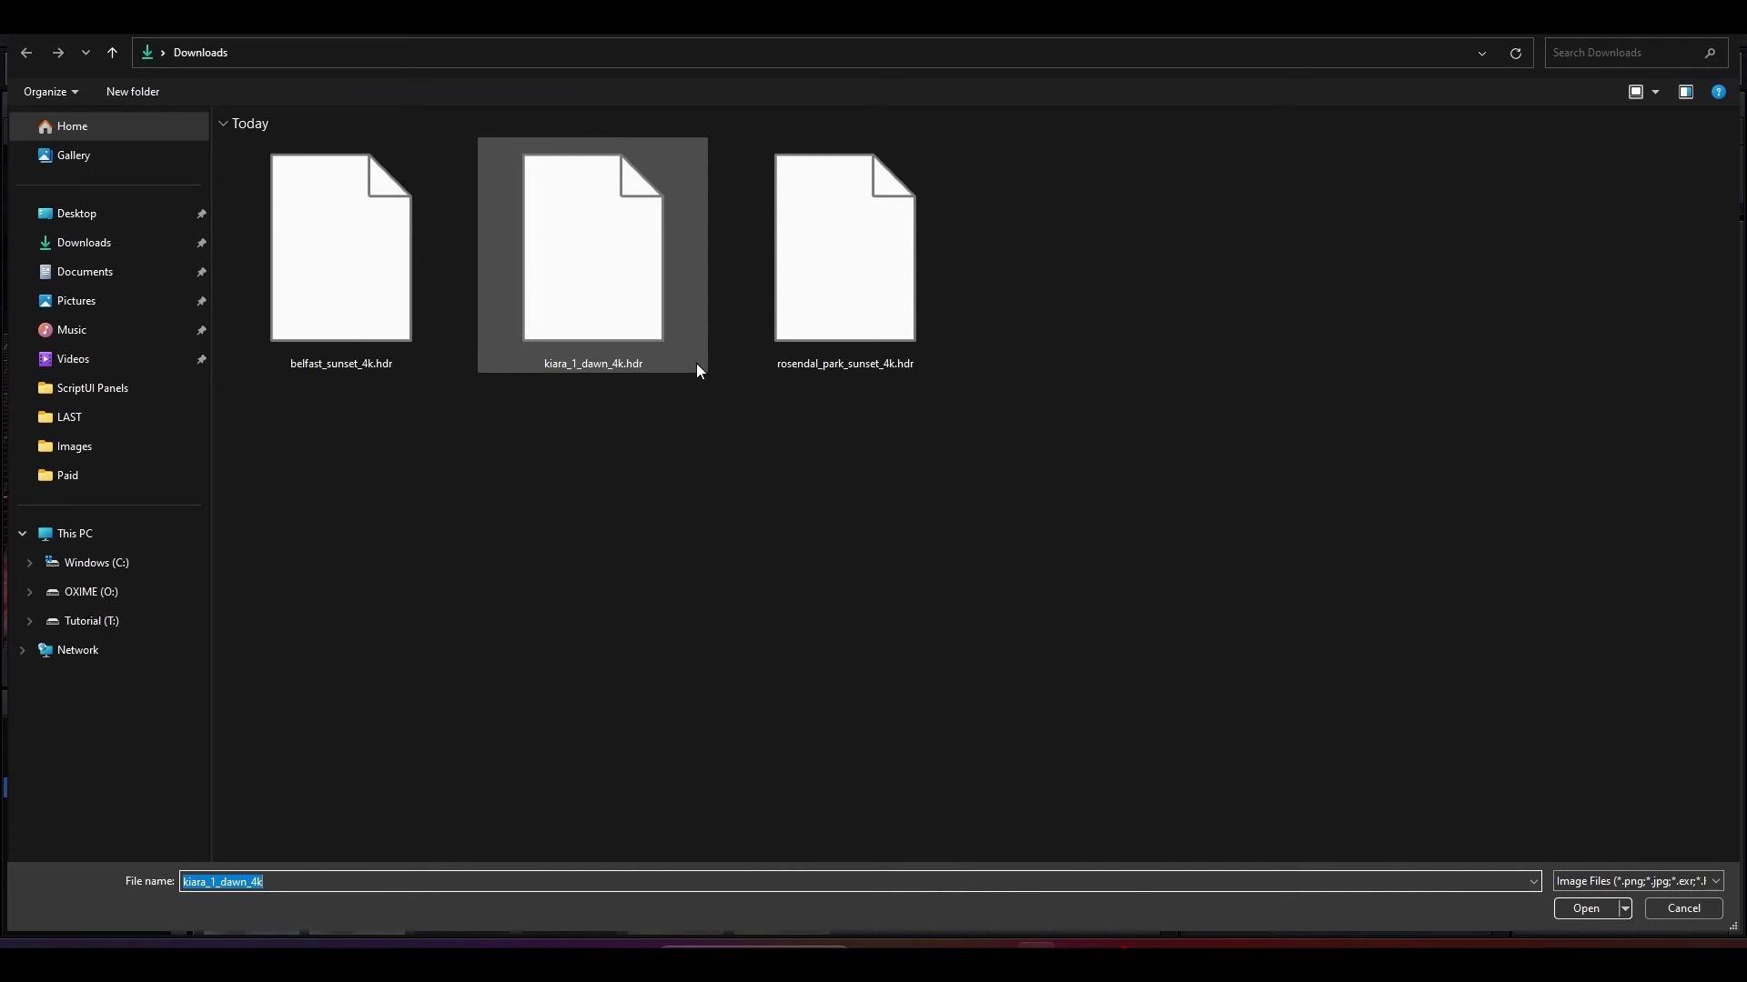
{"action": "left_click", "coordinate": [625, 358]}
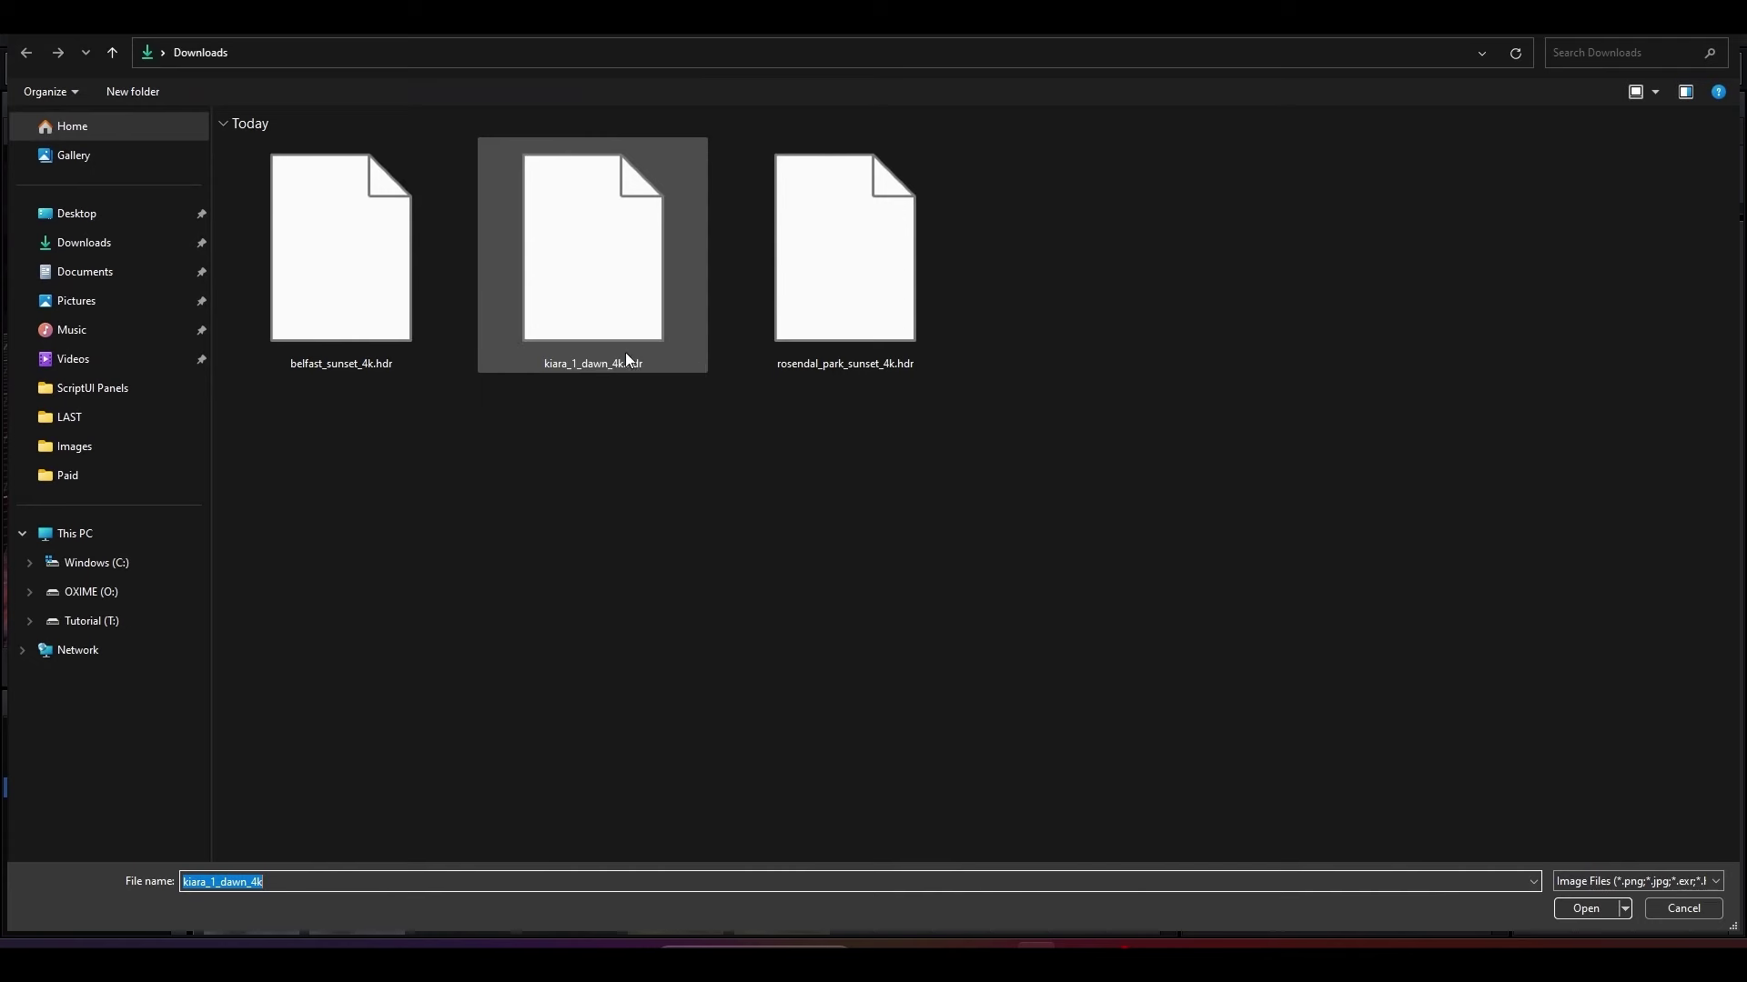
{"action": "double_click", "coordinate": [583, 329]}
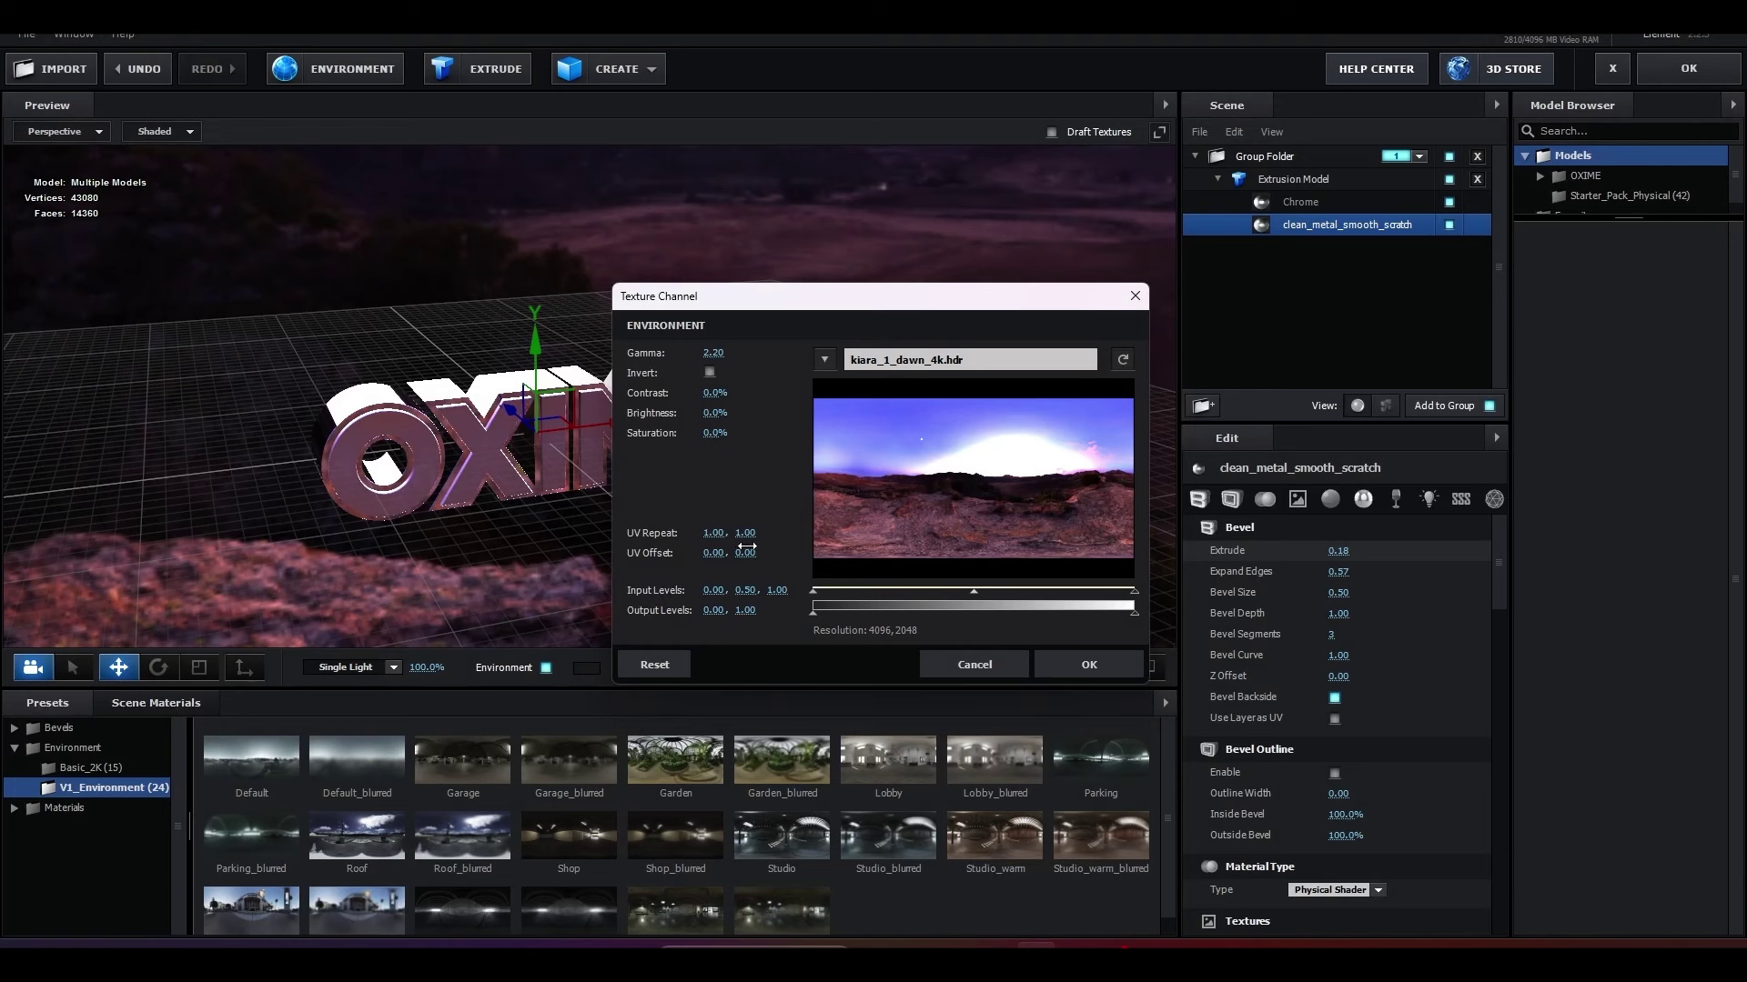
Step: Set the environment to Gamma 1.00, Contrast 7.0% and Brightness -81.0%
{"action": "left_click", "coordinate": [714, 353]}
{"action": "type", "text": "1"}
{"action": "key", "text": "Return"}
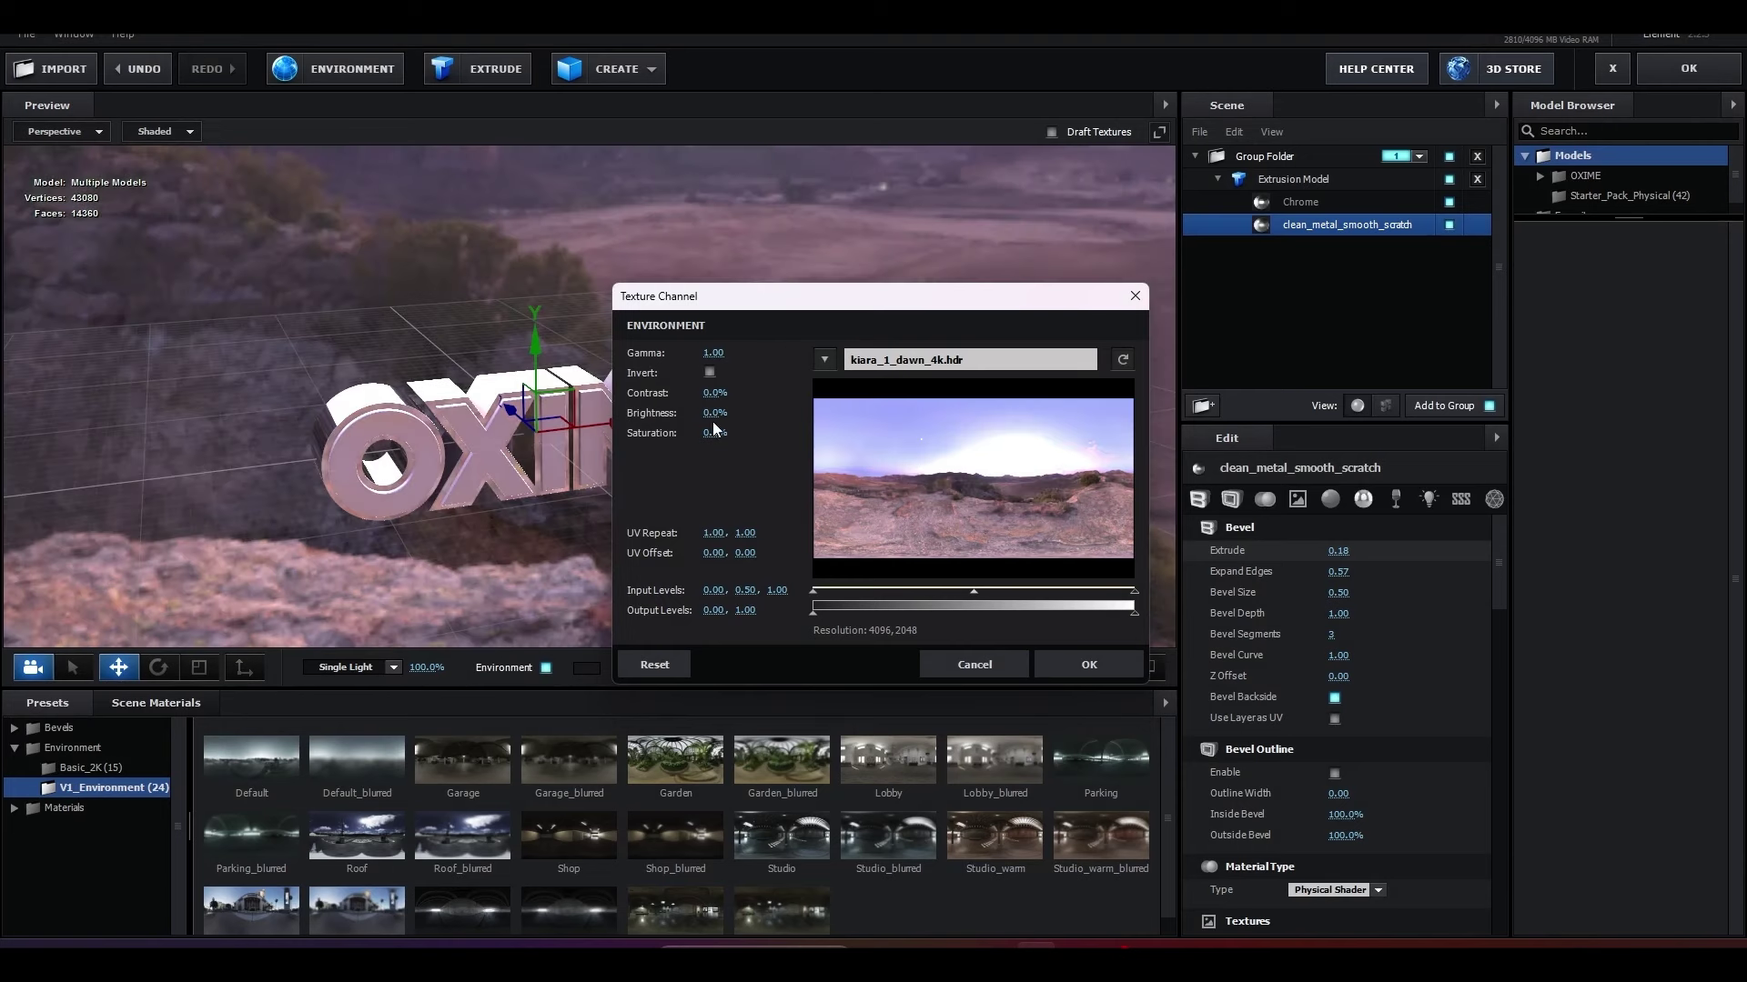
{"action": "left_click_drag", "start_coordinate": [715, 393], "coordinate": [662, 419]}
{"action": "left_click", "coordinate": [719, 413]}
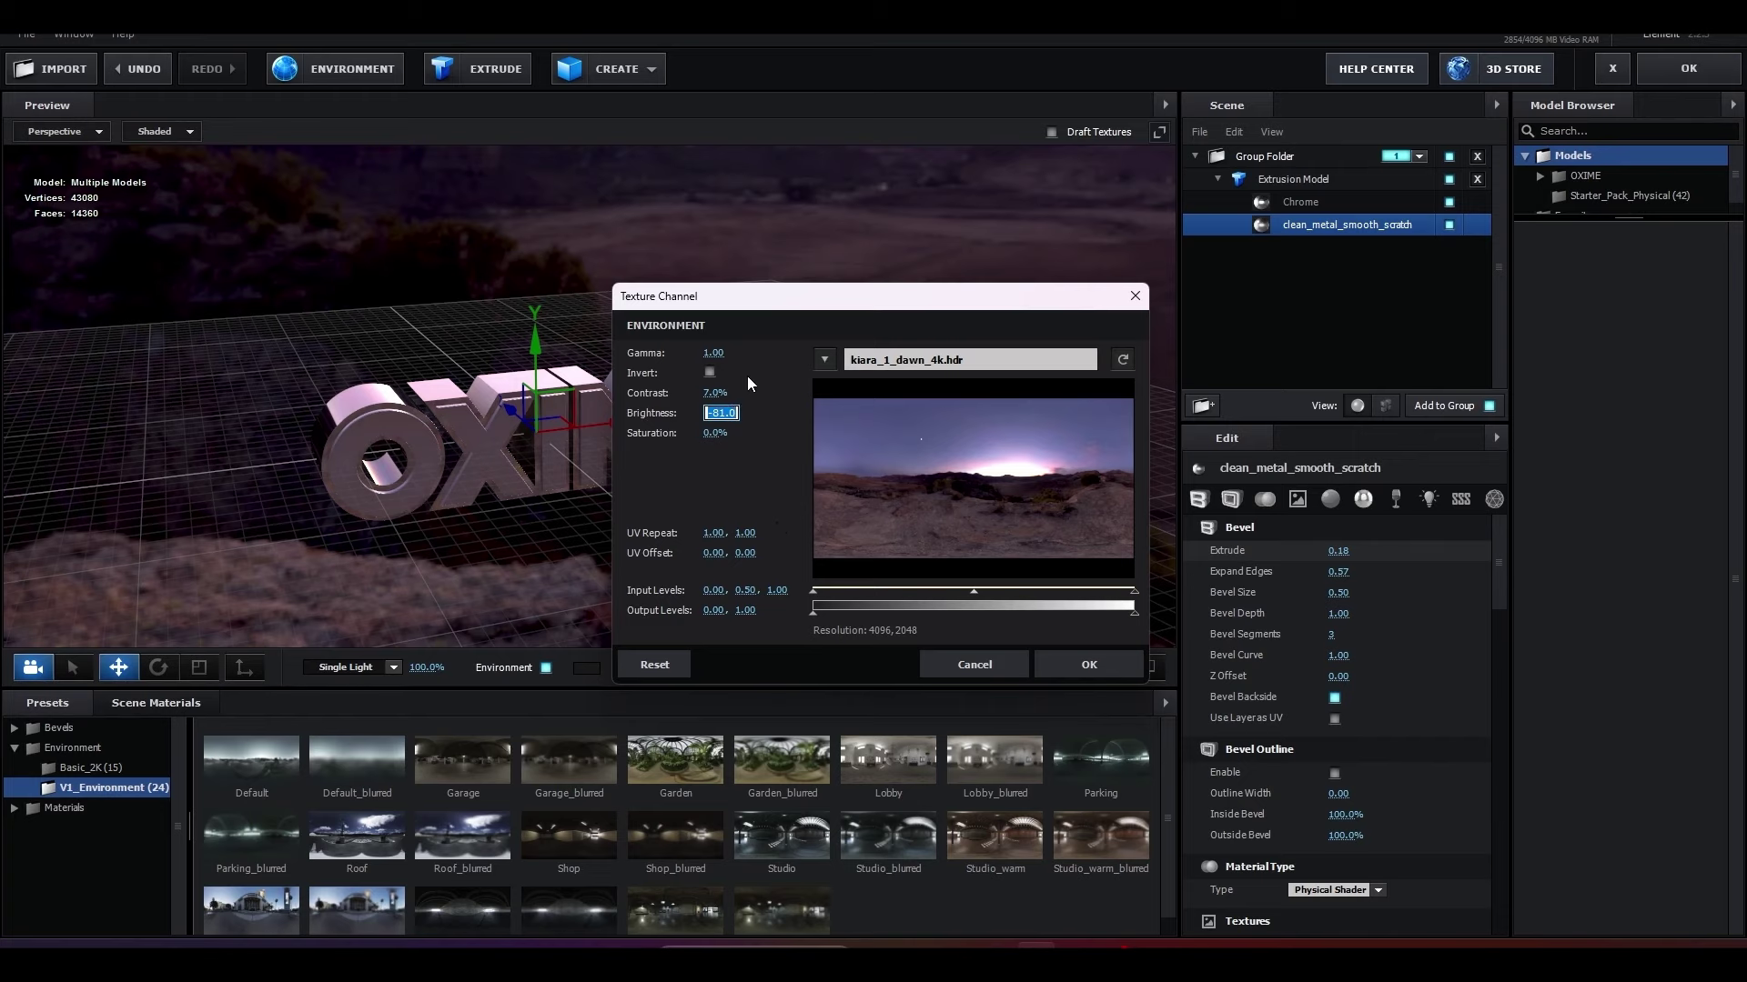
{"action": "left_click", "coordinate": [1077, 663]}
{"action": "mouse_move", "coordinate": [979, 413]}
{"action": "left_mouse_down"}
{"action": "mouse_move", "coordinate": [915, 422]}
{"action": "mouse_move", "coordinate": [924, 385]}
{"action": "left_mouse_up"}
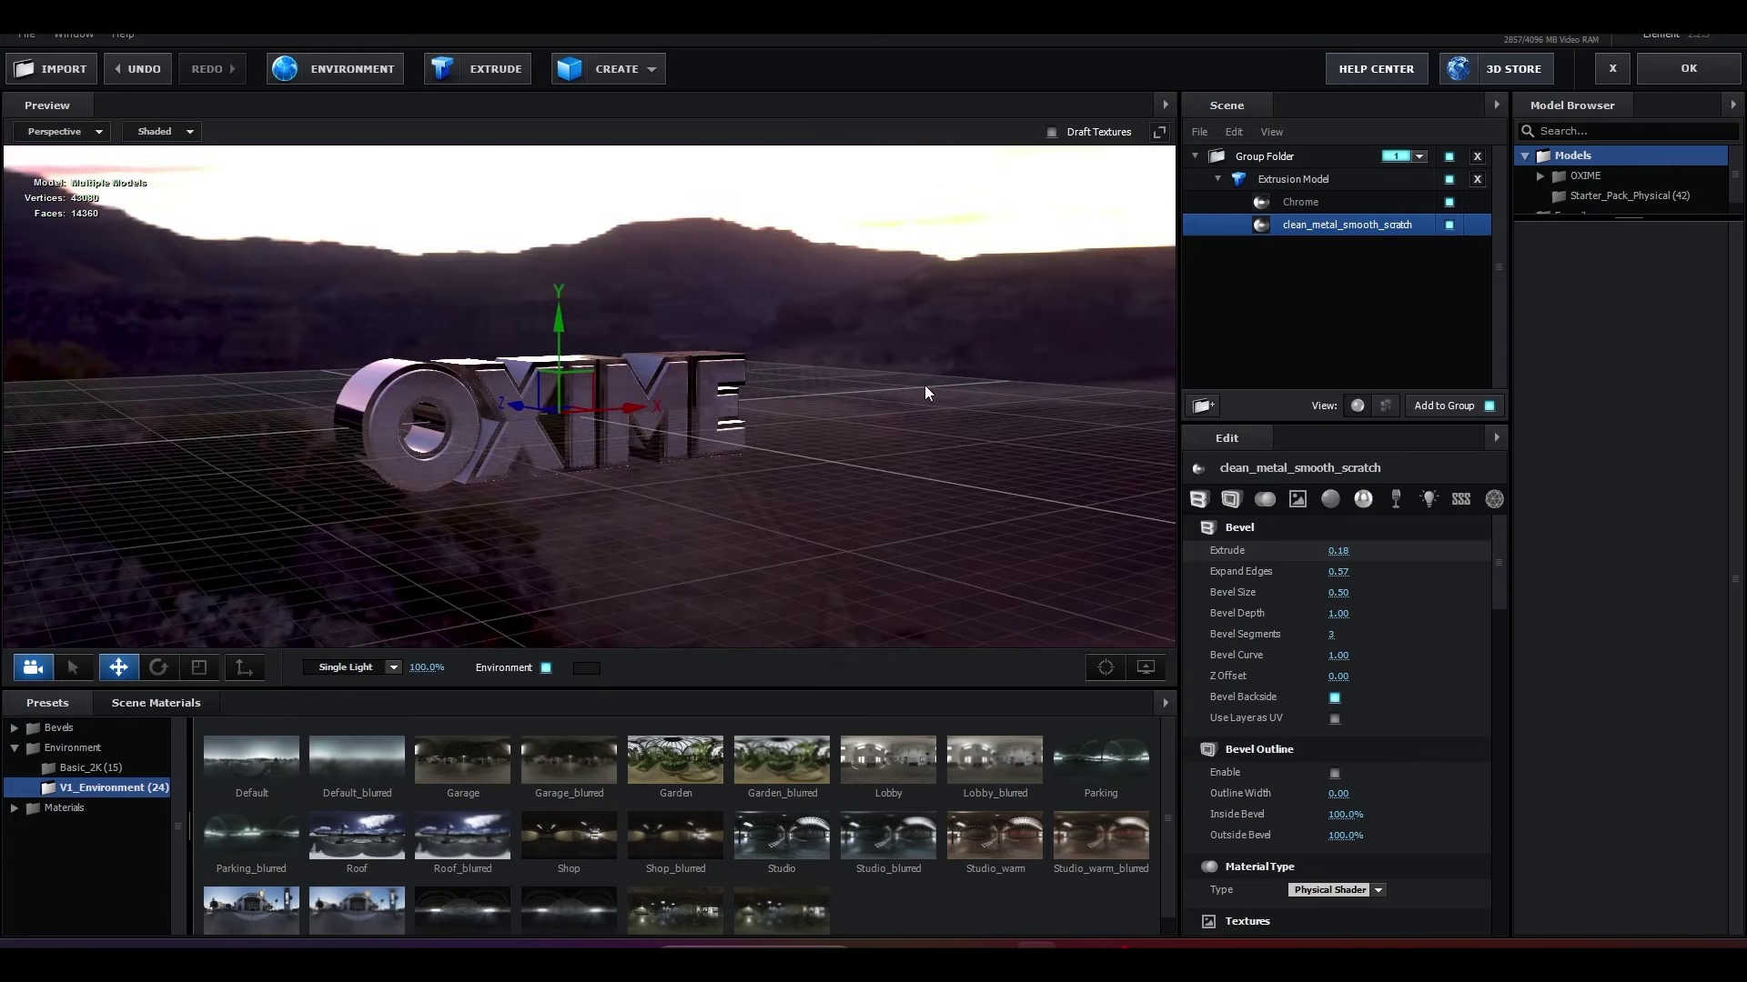
Step: Rotate the dawn HDRI behind OXIME by scrubbing the Environment UV Offset, then accept it
{"action": "scroll", "coordinate": [800, 268], "scroll_direction": "down", "scroll_amount": 5}
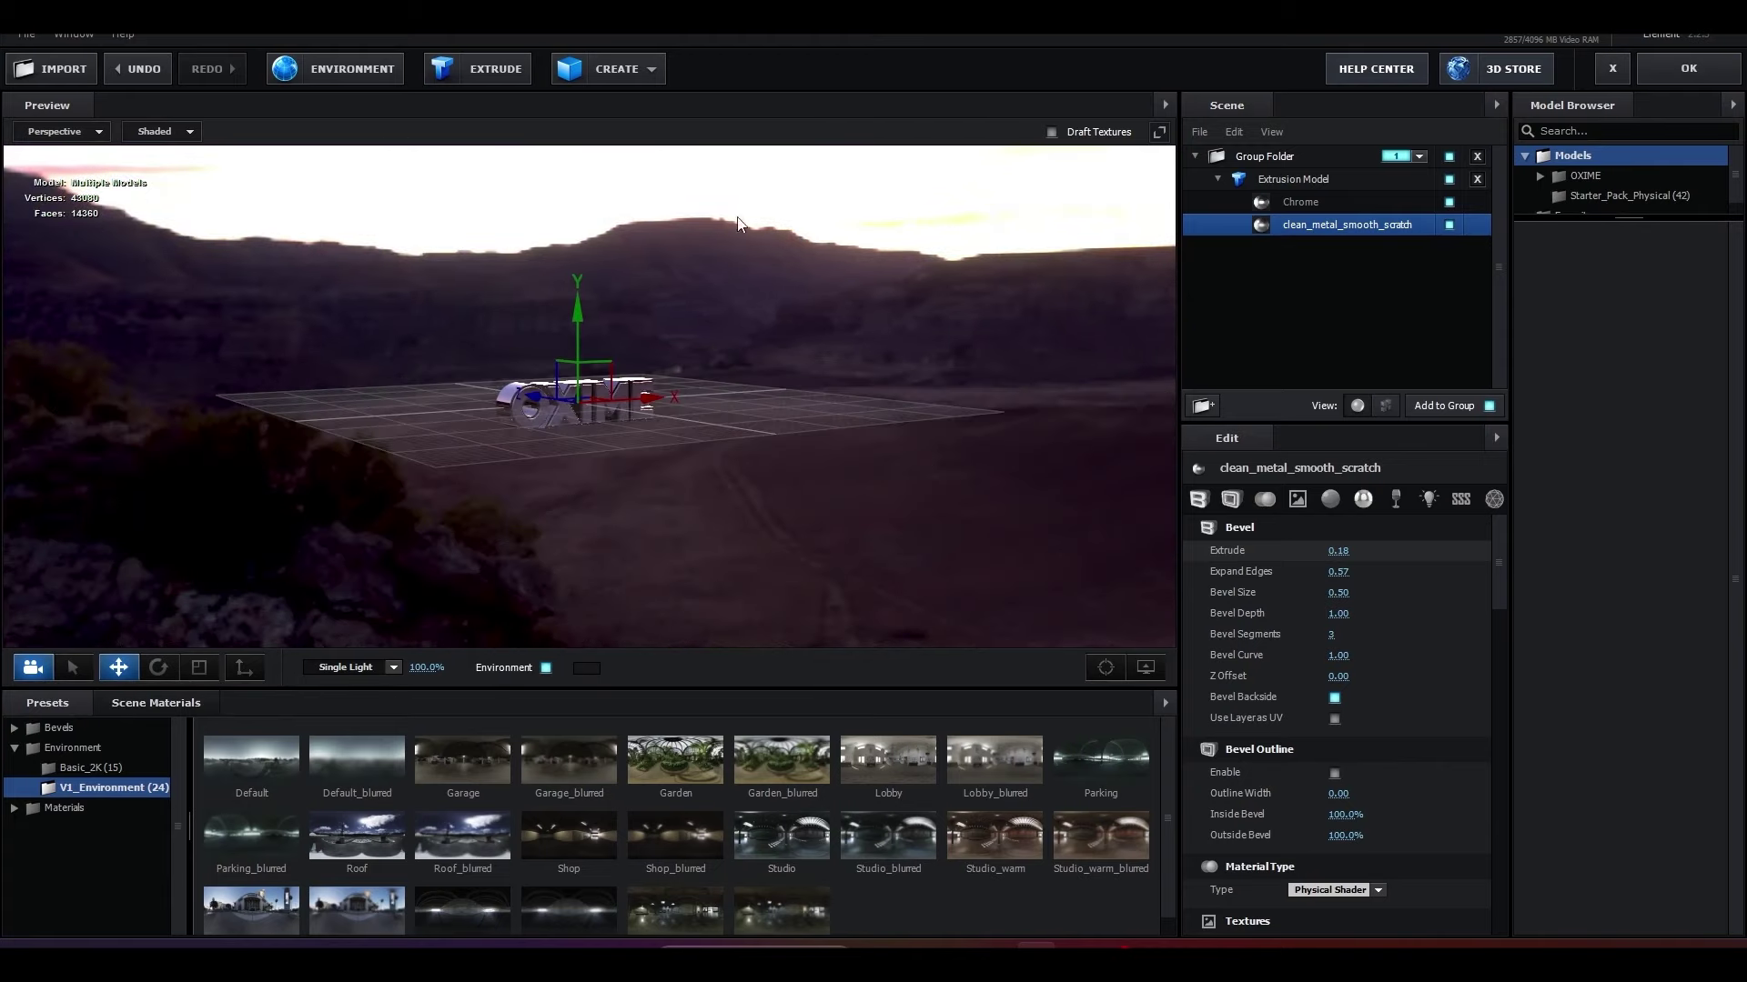
{"action": "scroll", "coordinate": [921, 404], "scroll_direction": "up", "scroll_amount": 5}
{"action": "mouse_move", "coordinate": [920, 404]}
{"action": "left_mouse_down"}
{"action": "mouse_move", "coordinate": [870, 429]}
{"action": "mouse_move", "coordinate": [1044, 421]}
{"action": "mouse_move", "coordinate": [968, 467]}
{"action": "mouse_move", "coordinate": [546, 382]}
{"action": "left_mouse_up"}
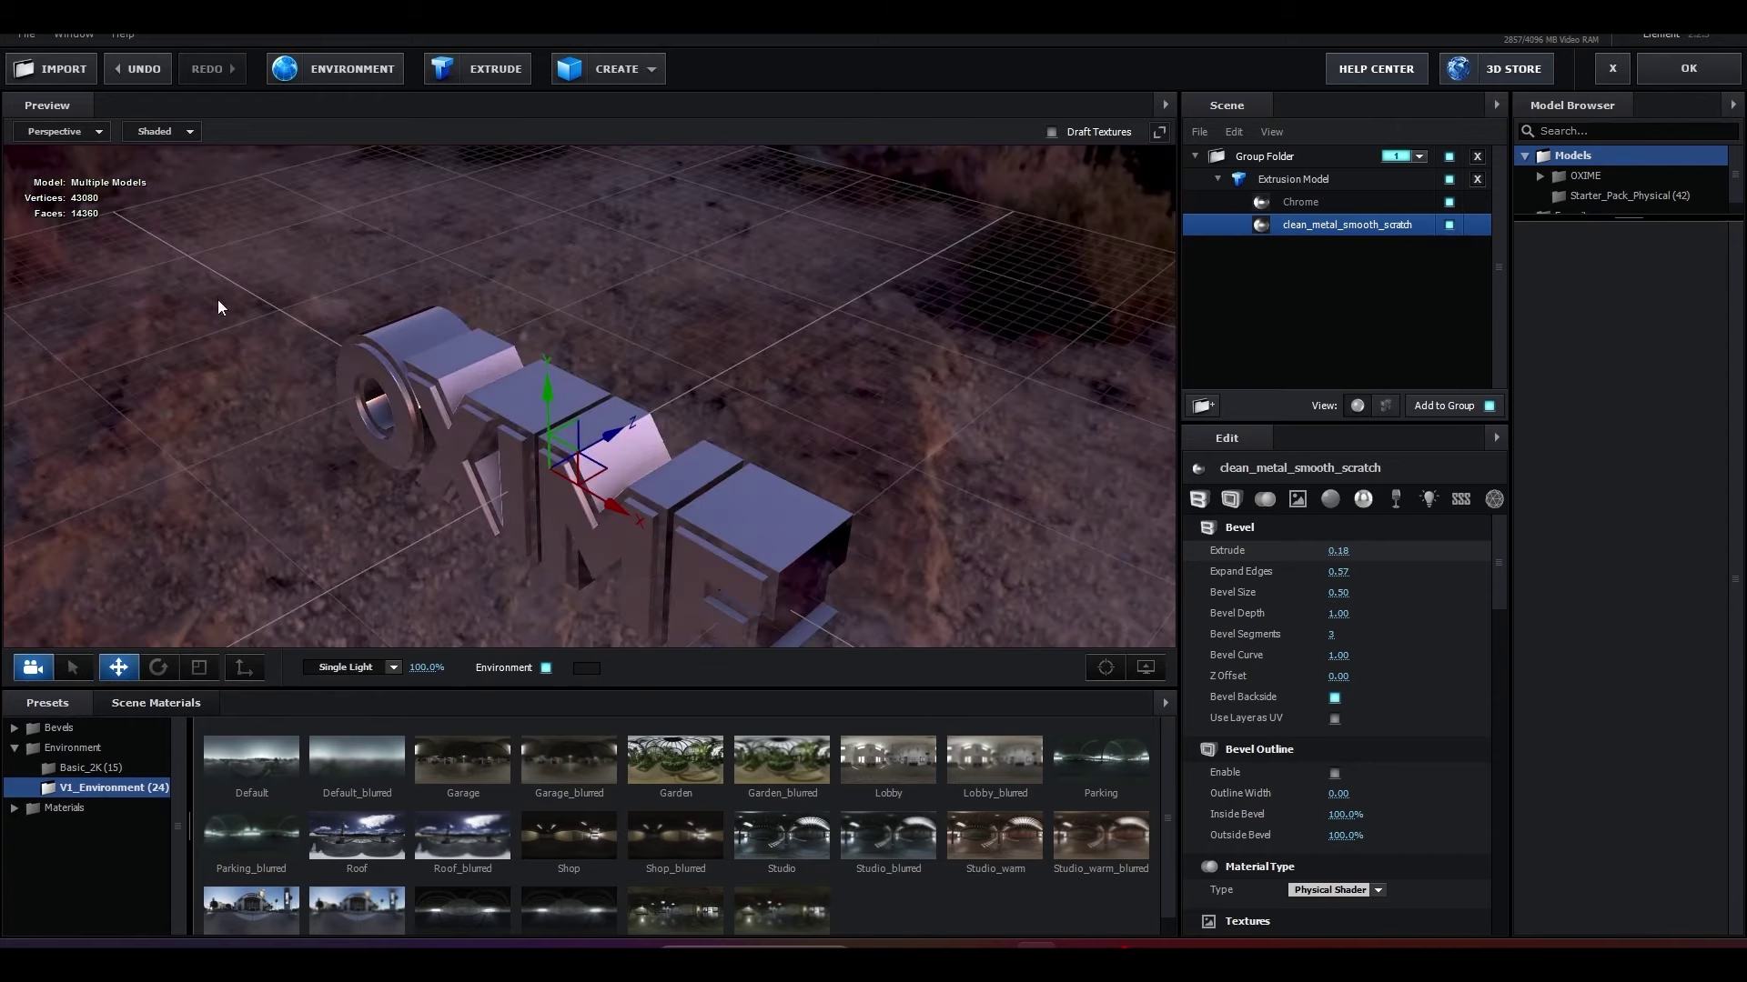
{"action": "mouse_move", "coordinate": [112, 257]}
{"action": "left_mouse_down"}
{"action": "mouse_move", "coordinate": [733, 281]}
{"action": "mouse_move", "coordinate": [753, 435]}
{"action": "mouse_move", "coordinate": [494, 207]}
{"action": "left_mouse_up"}
{"action": "left_click_drag", "start_coordinate": [697, 431], "coordinate": [776, 413]}
{"action": "left_click", "coordinate": [369, 80]}
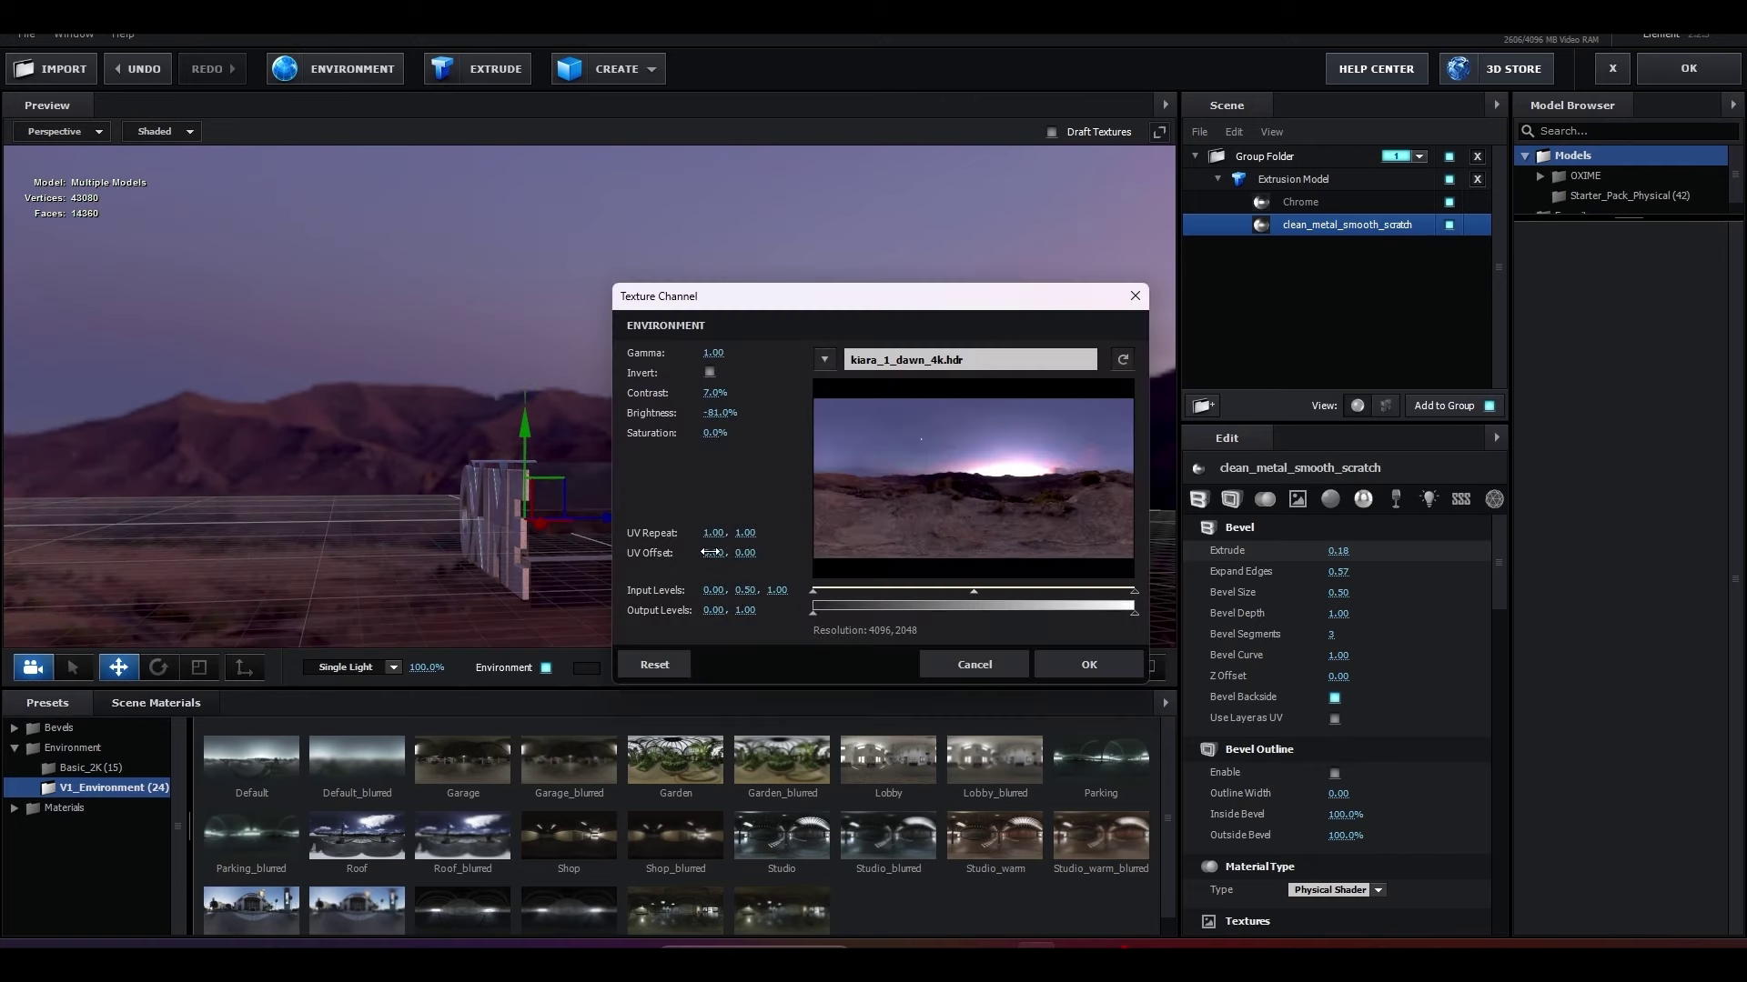
{"action": "left_click_drag", "start_coordinate": [711, 553], "coordinate": [745, 554]}
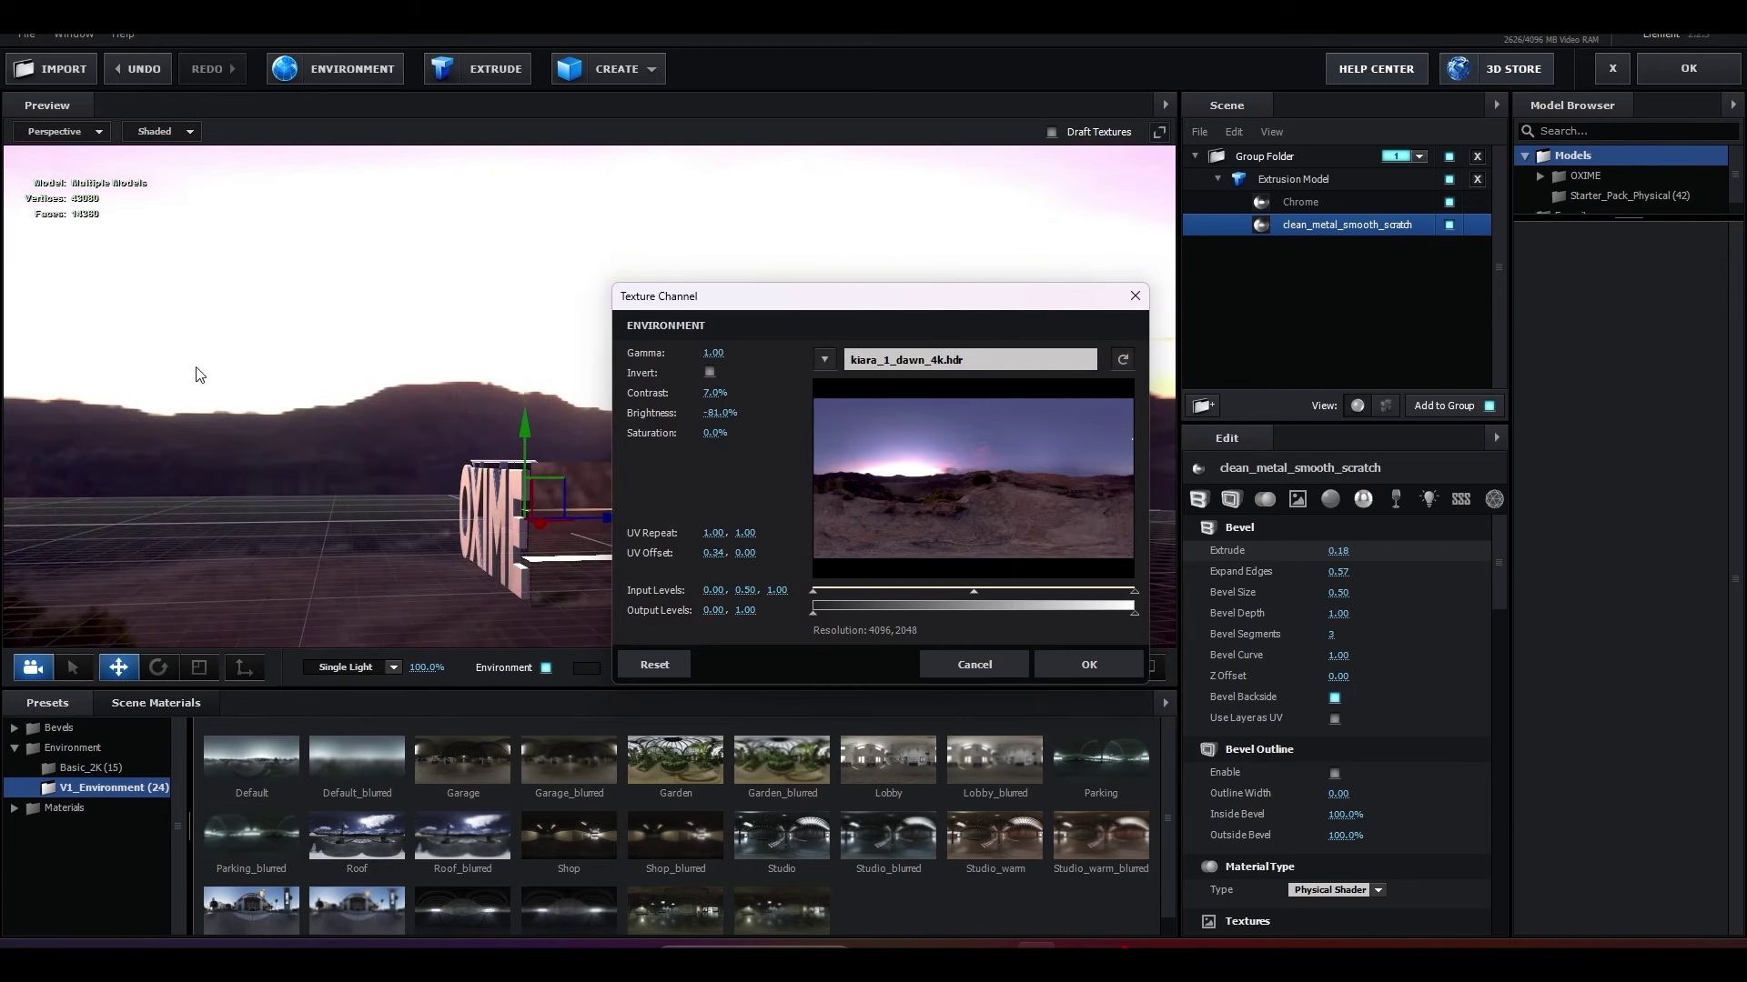
{"action": "mouse_move", "coordinate": [710, 553]}
{"action": "left_mouse_down"}
{"action": "mouse_move", "coordinate": [1083, 544]}
{"action": "mouse_move", "coordinate": [1055, 558]}
{"action": "left_mouse_up"}
{"action": "left_click", "coordinate": [1089, 664]}
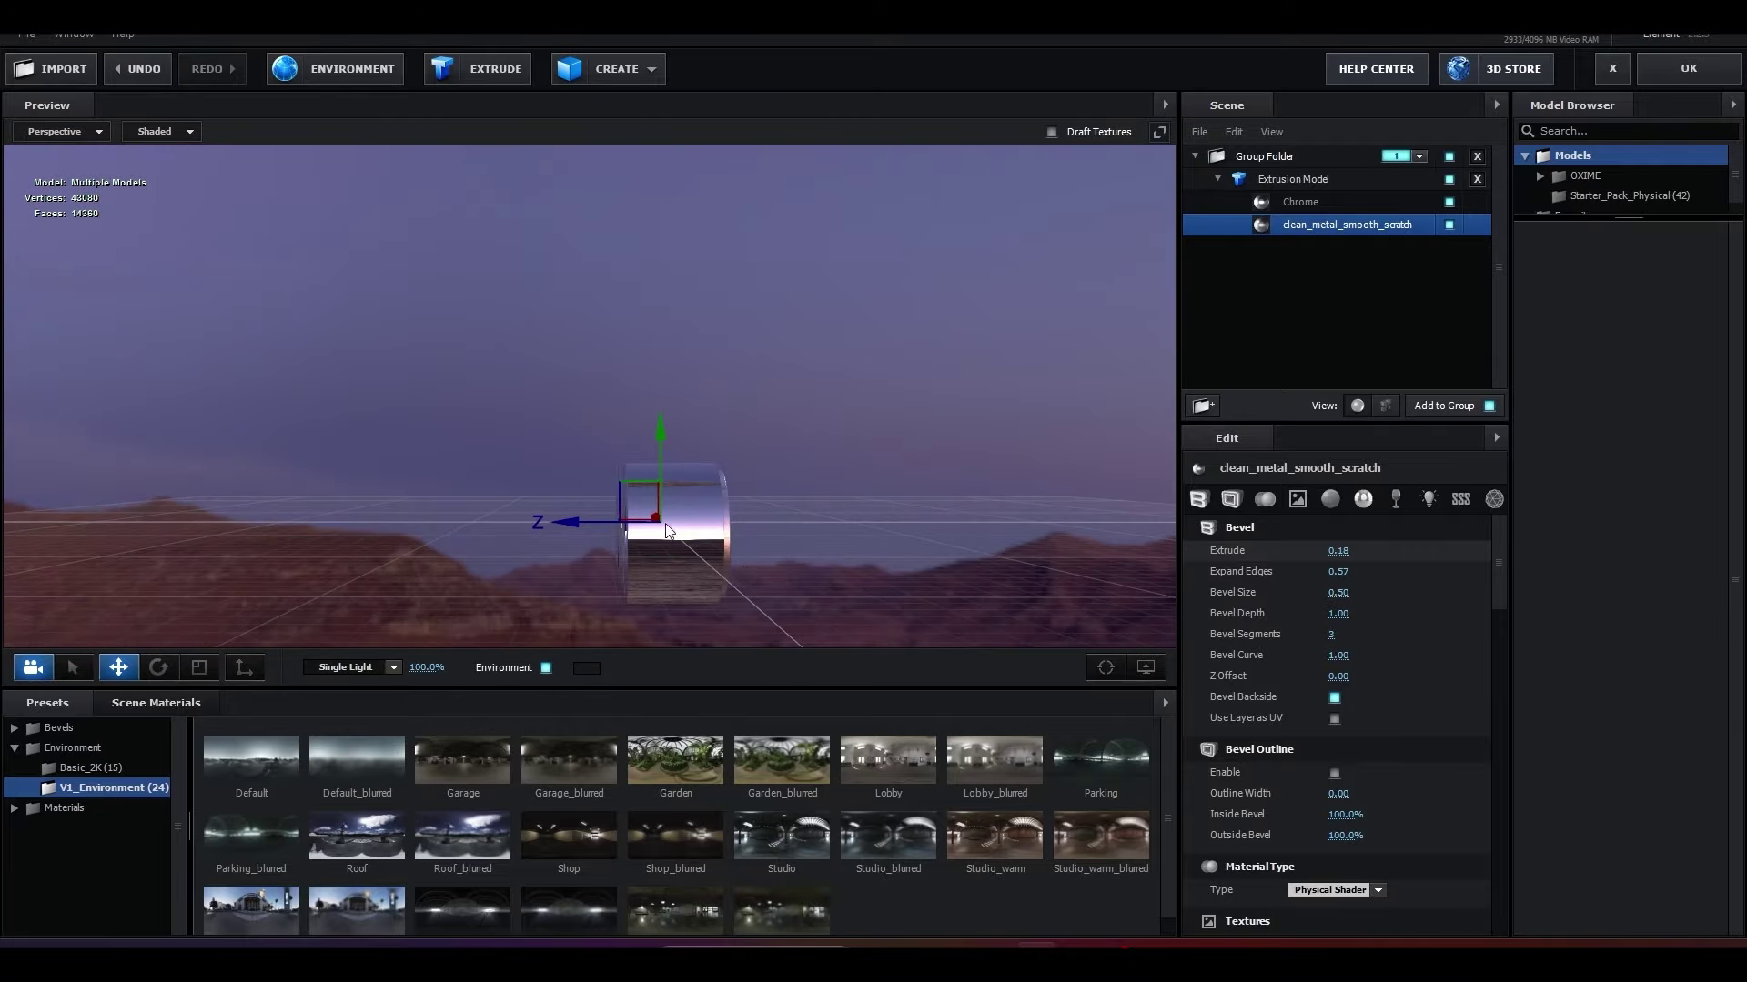
Step: Reframe the view at eye level facing OXIME and apply the scene to the composition
{"action": "mouse_move", "coordinate": [878, 546]}
{"action": "left_mouse_down"}
{"action": "mouse_move", "coordinate": [719, 564]}
{"action": "mouse_move", "coordinate": [331, 528]}
{"action": "left_mouse_up"}
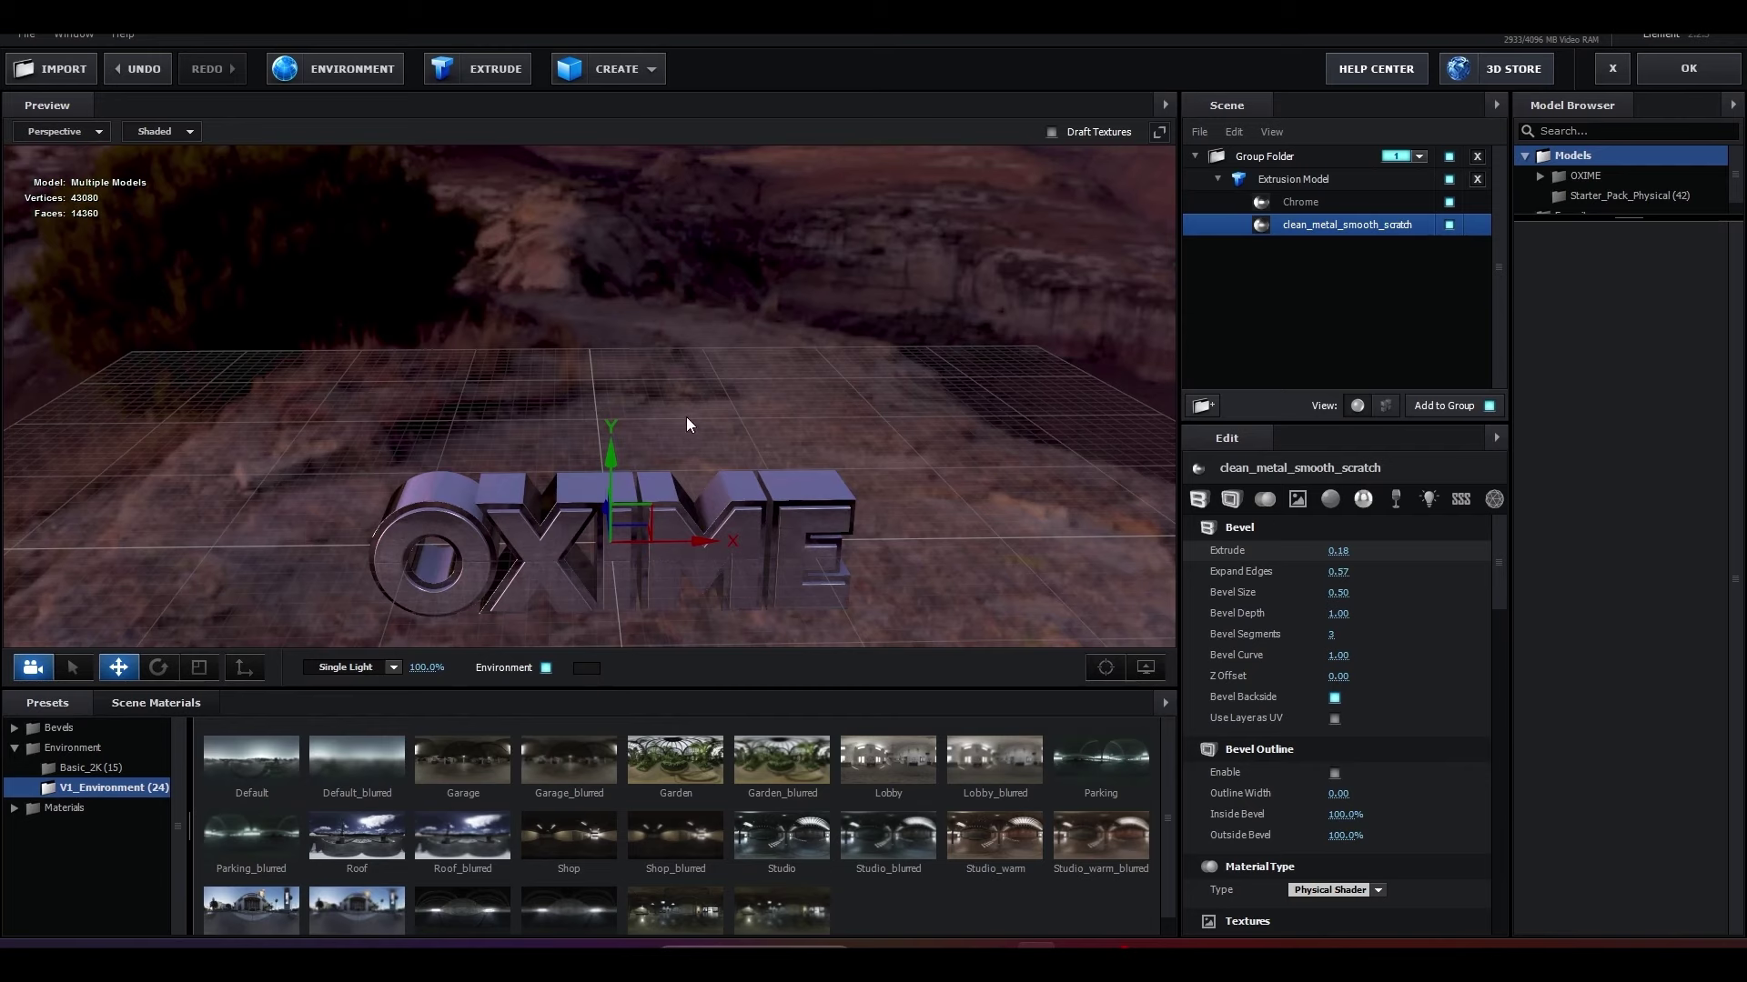
{"action": "left_click_drag", "start_coordinate": [687, 419], "coordinate": [821, 501]}
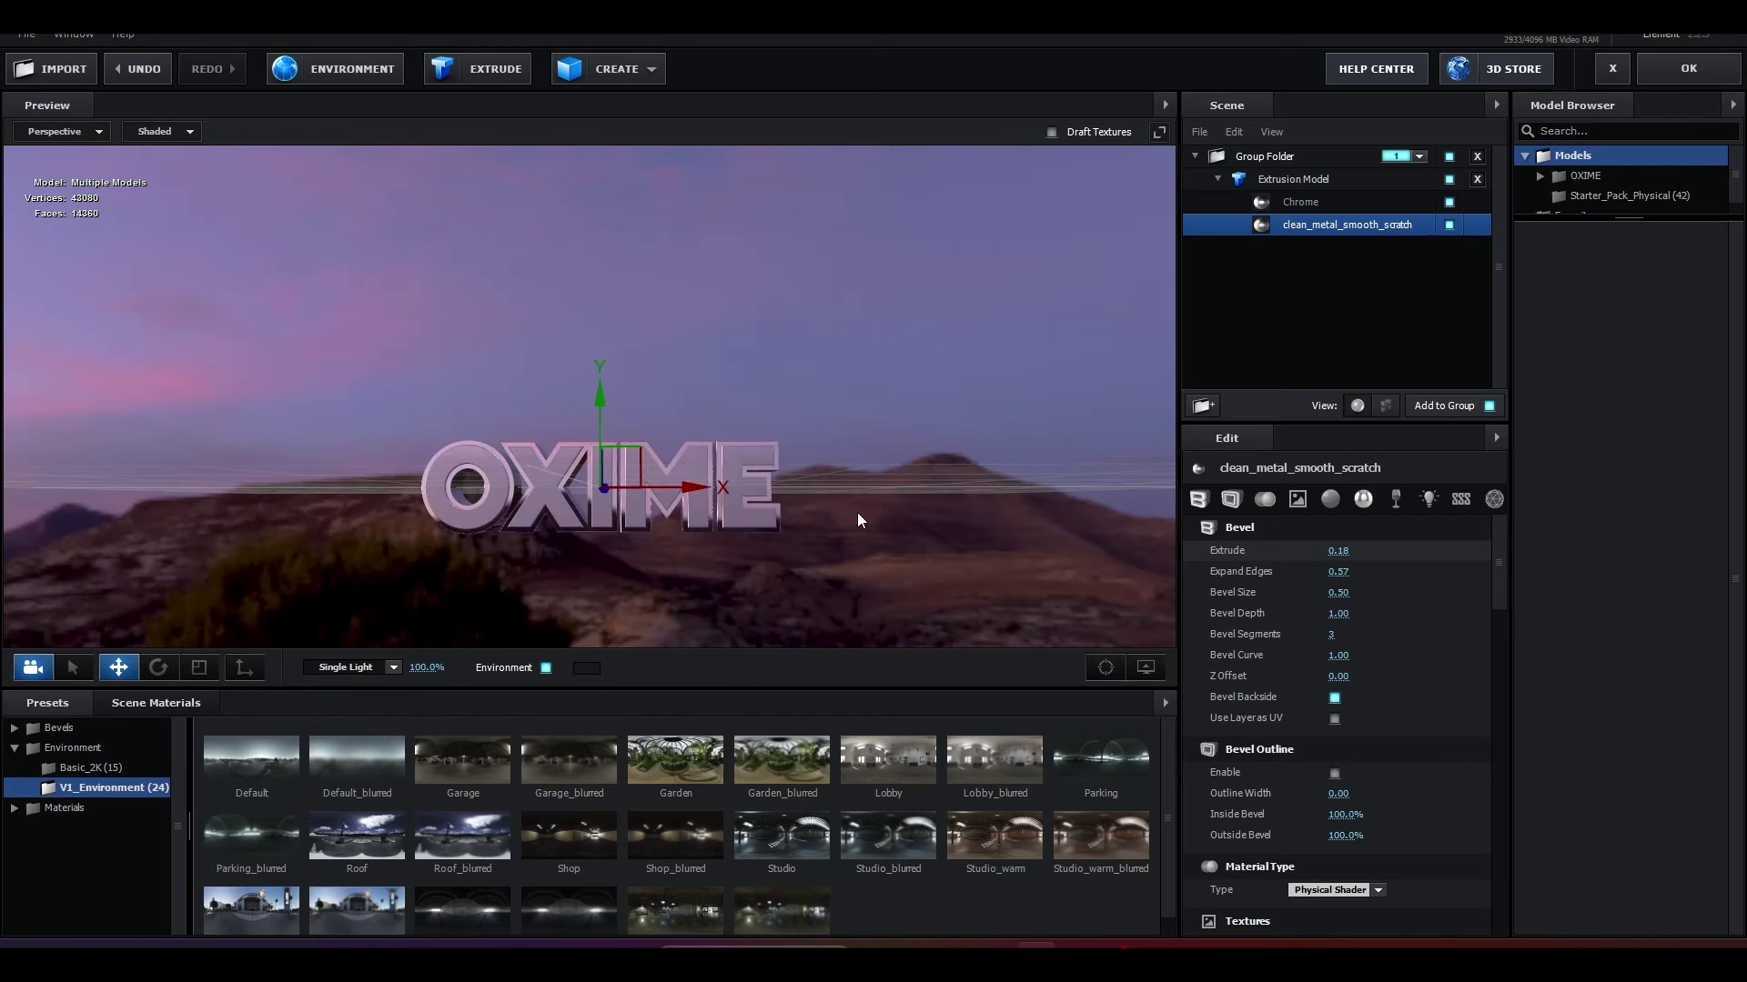
{"action": "left_click", "coordinate": [1687, 69]}
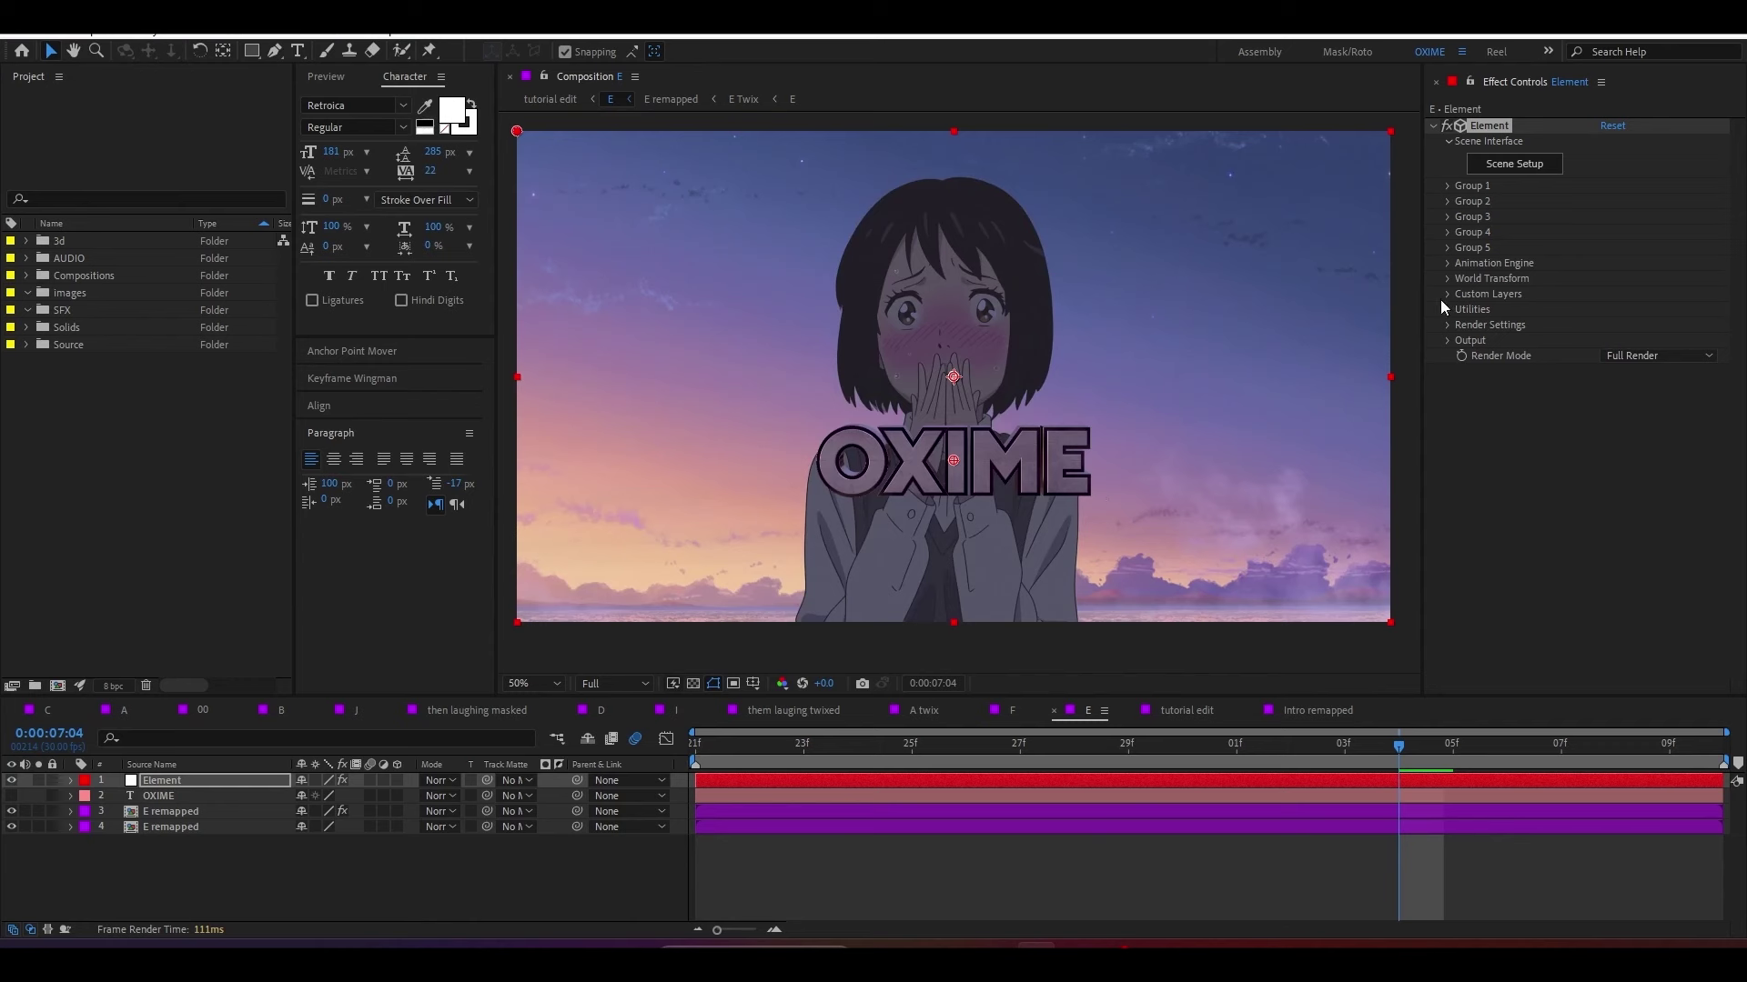
Step: With Show in BG on temporarily, set Environment Y Rotation to -30° and Exposure to 1.74
{"action": "left_click", "coordinate": [1449, 325]}
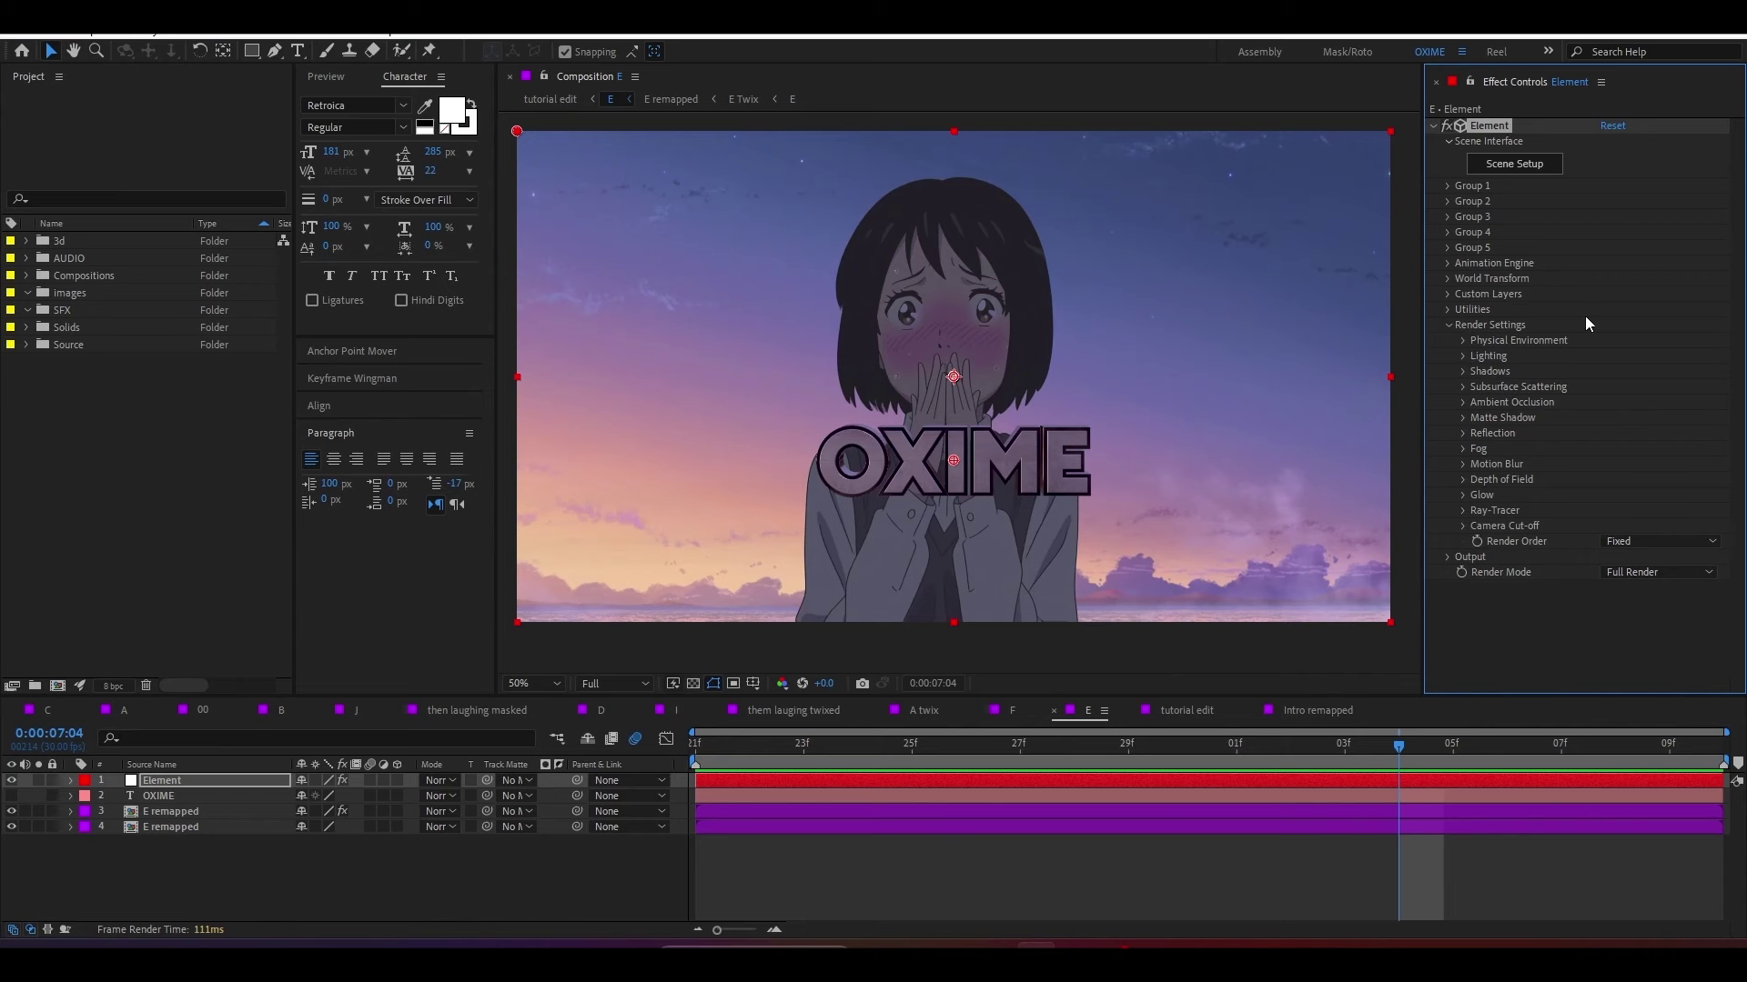
{"action": "left_click", "coordinate": [1481, 340]}
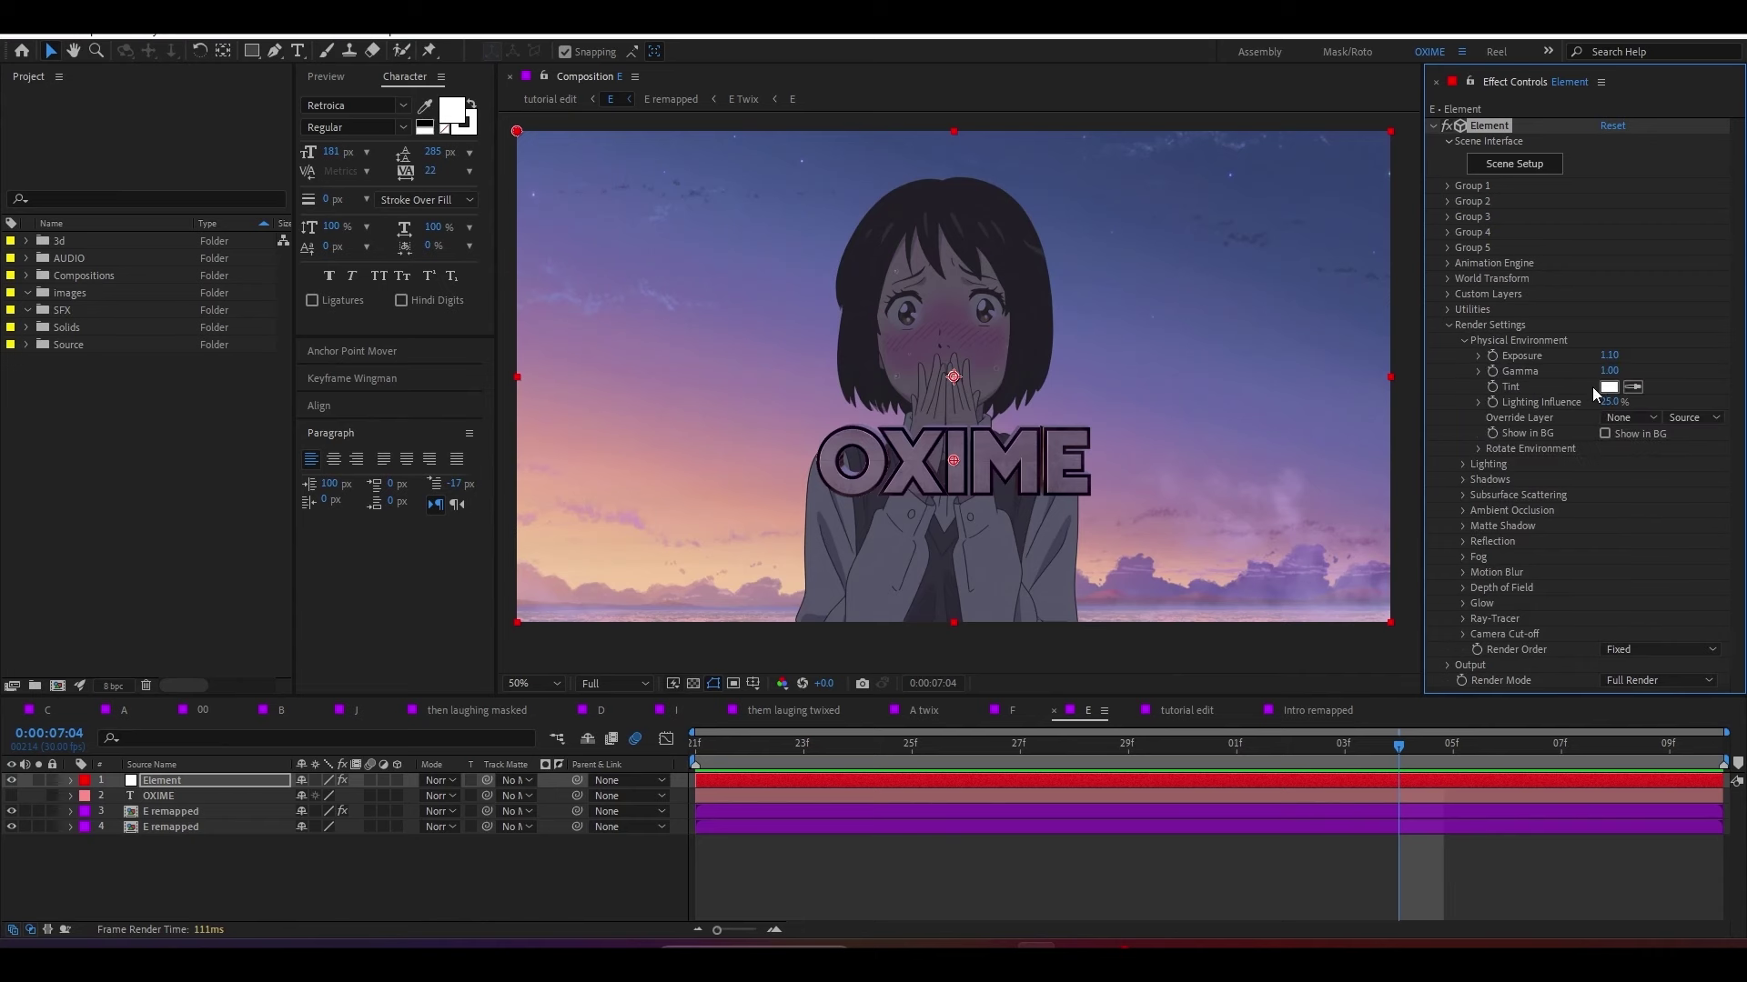
{"action": "left_click", "coordinate": [1605, 434]}
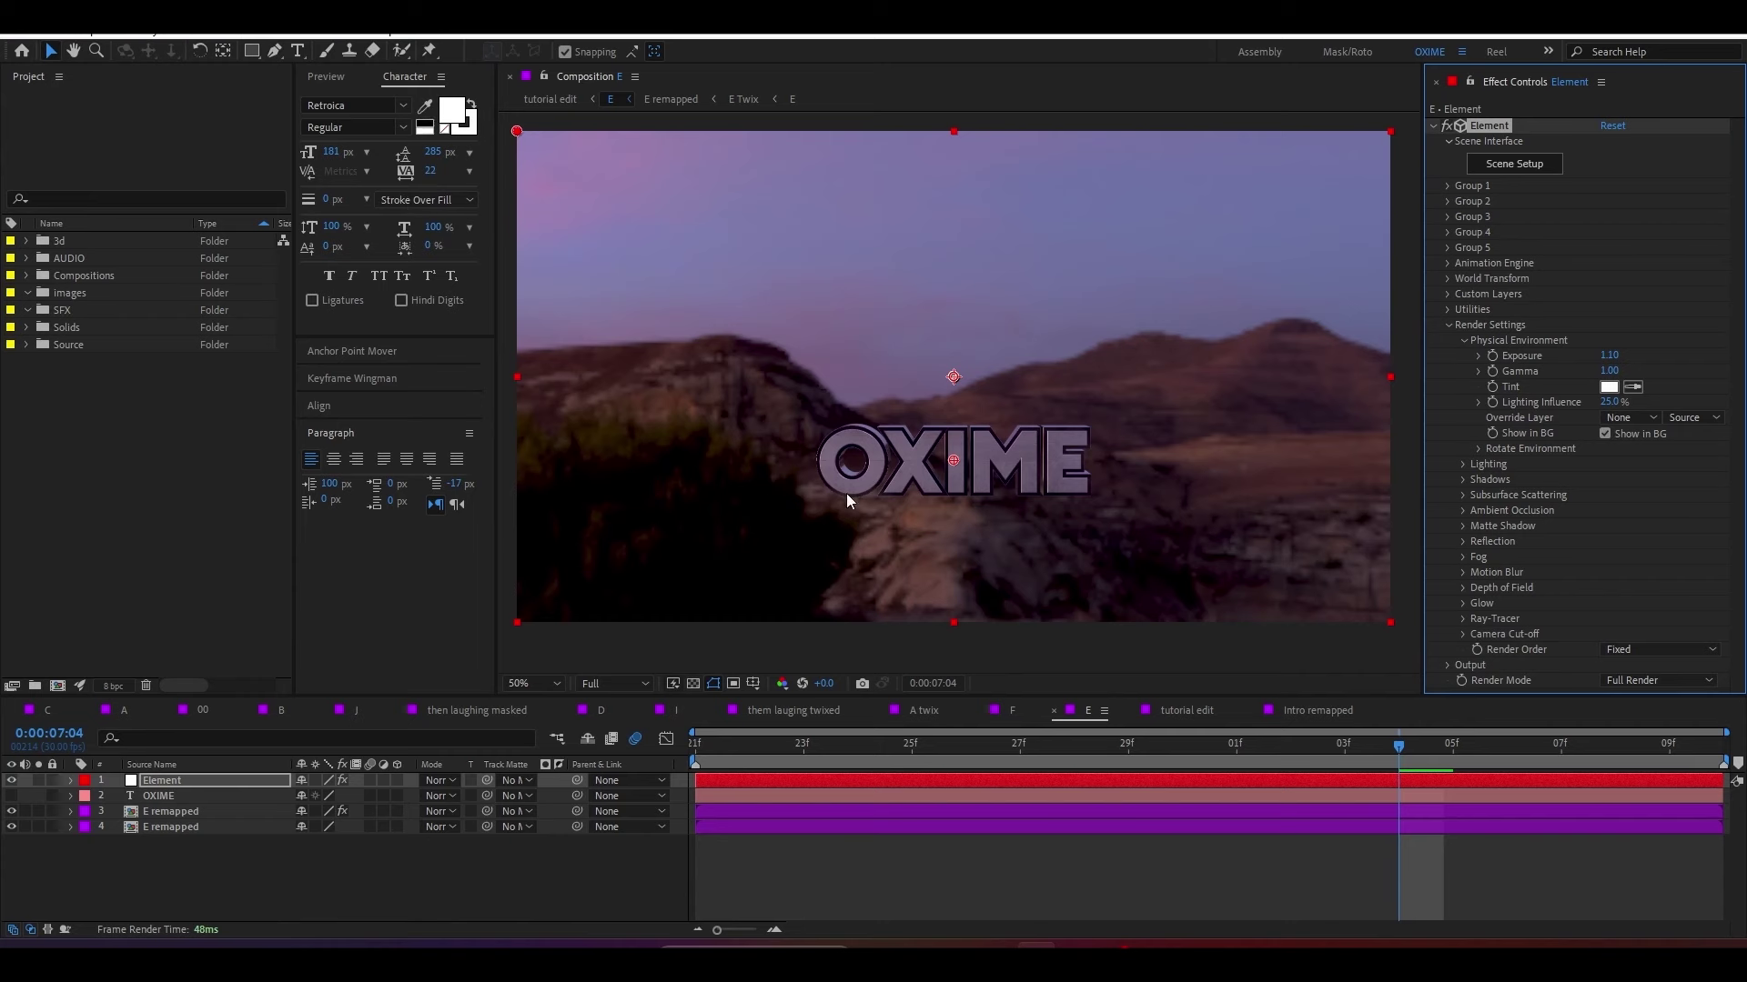
{"action": "left_click", "coordinate": [1477, 450]}
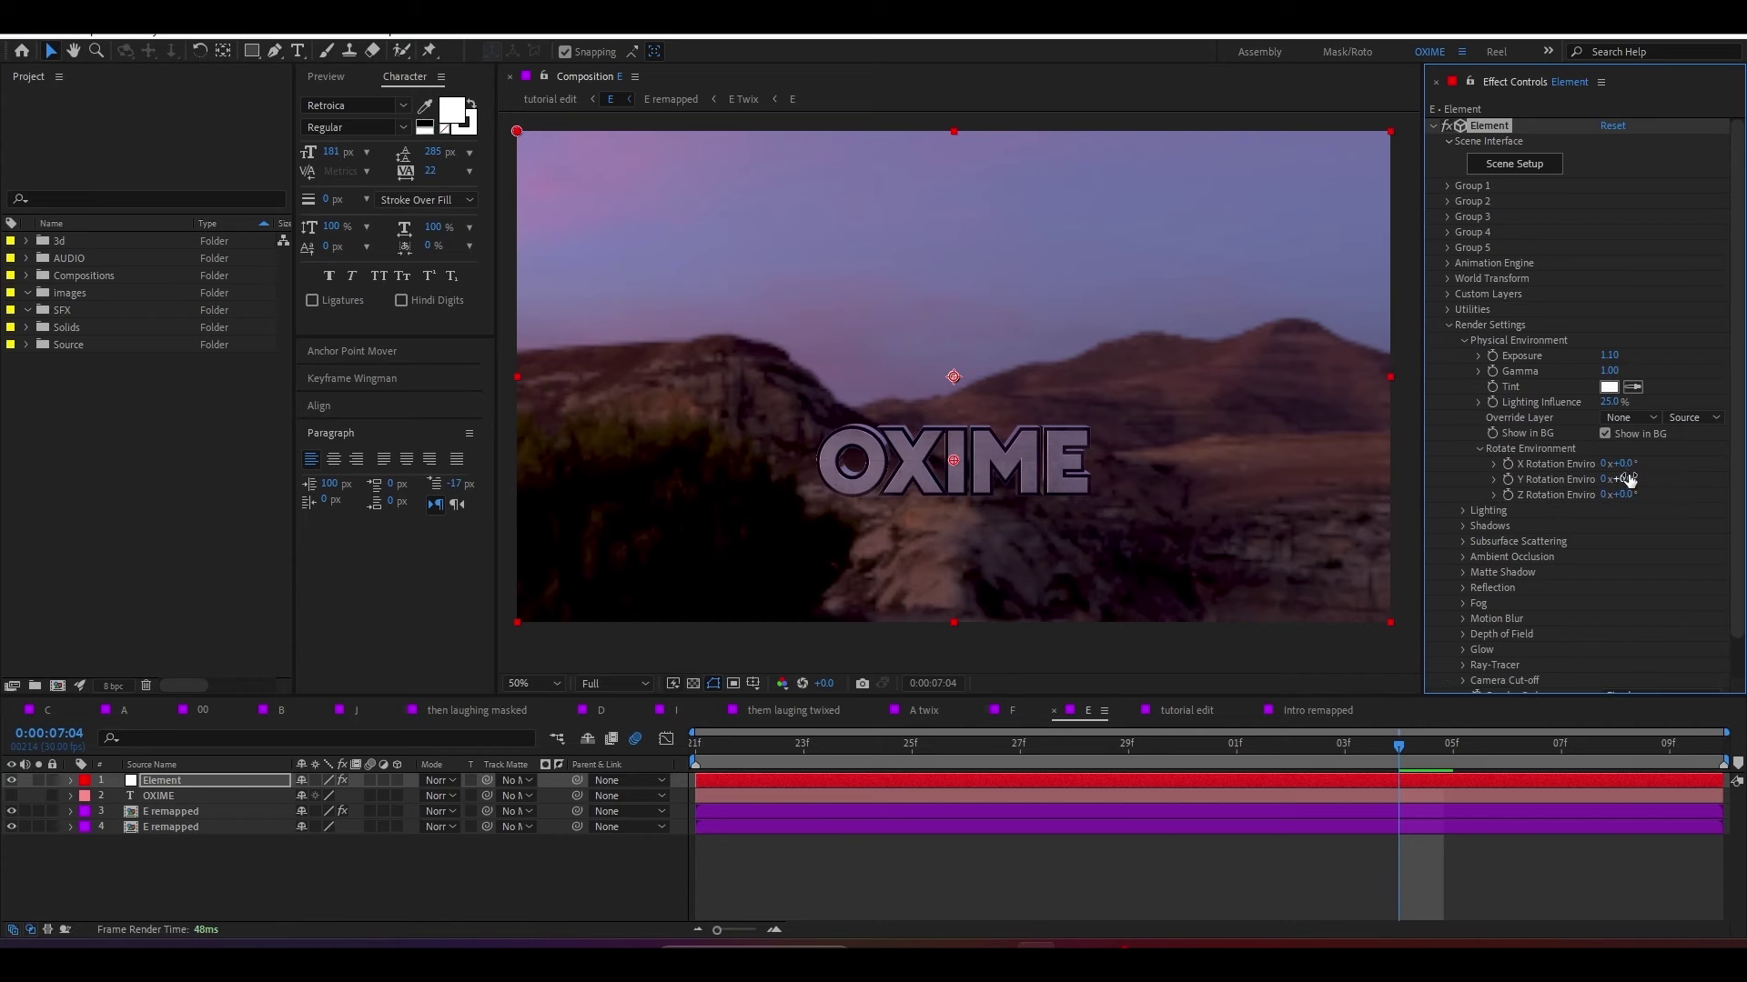
{"action": "left_click_drag", "start_coordinate": [1628, 480], "coordinate": [1607, 480]}
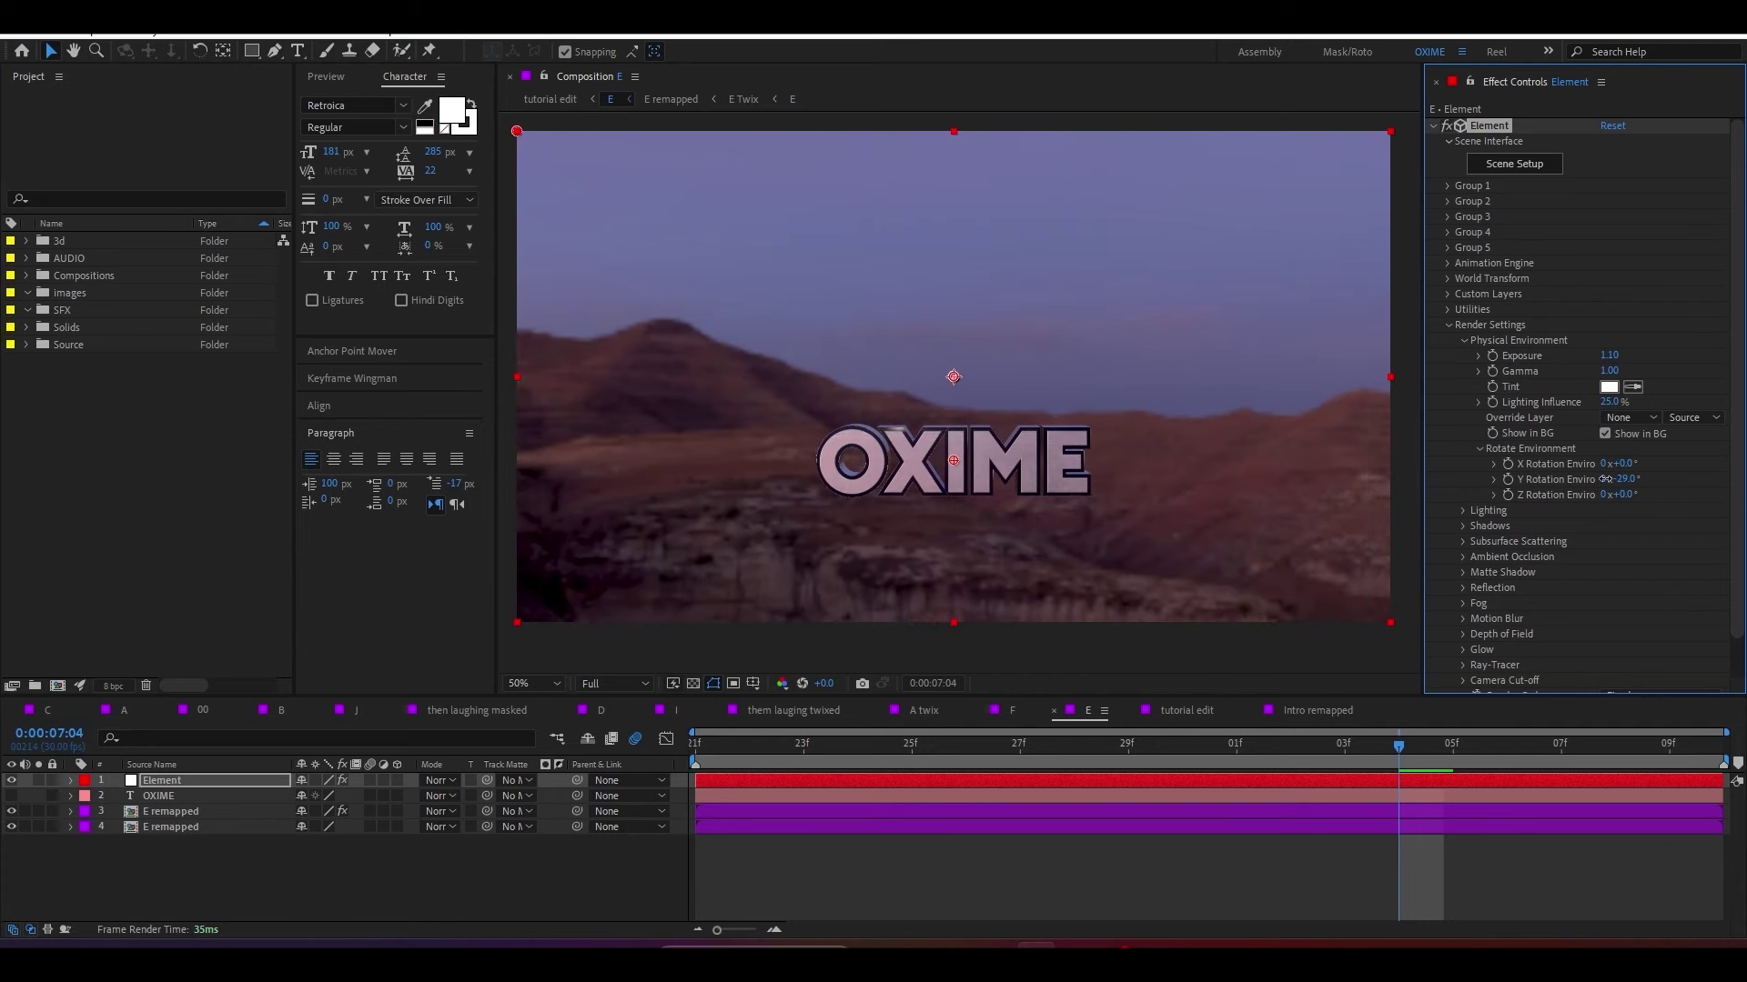
{"action": "left_click", "coordinate": [1479, 449]}
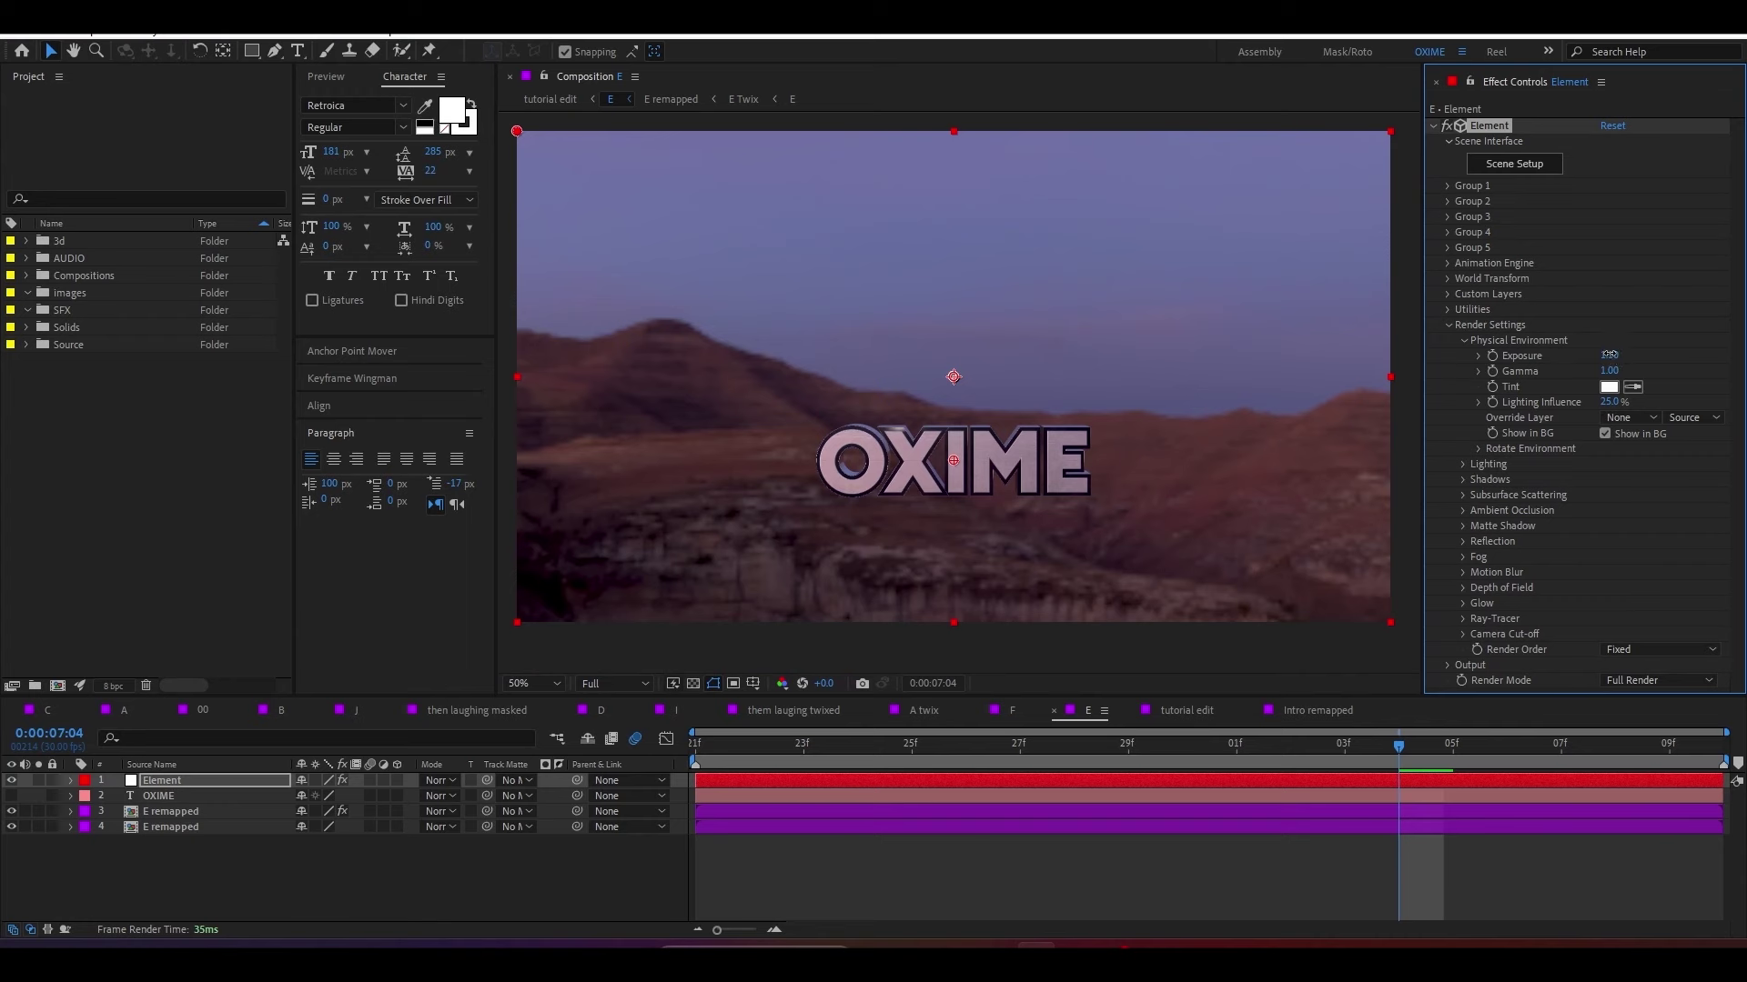
{"action": "left_click_drag", "start_coordinate": [1622, 354], "coordinate": [1667, 354]}
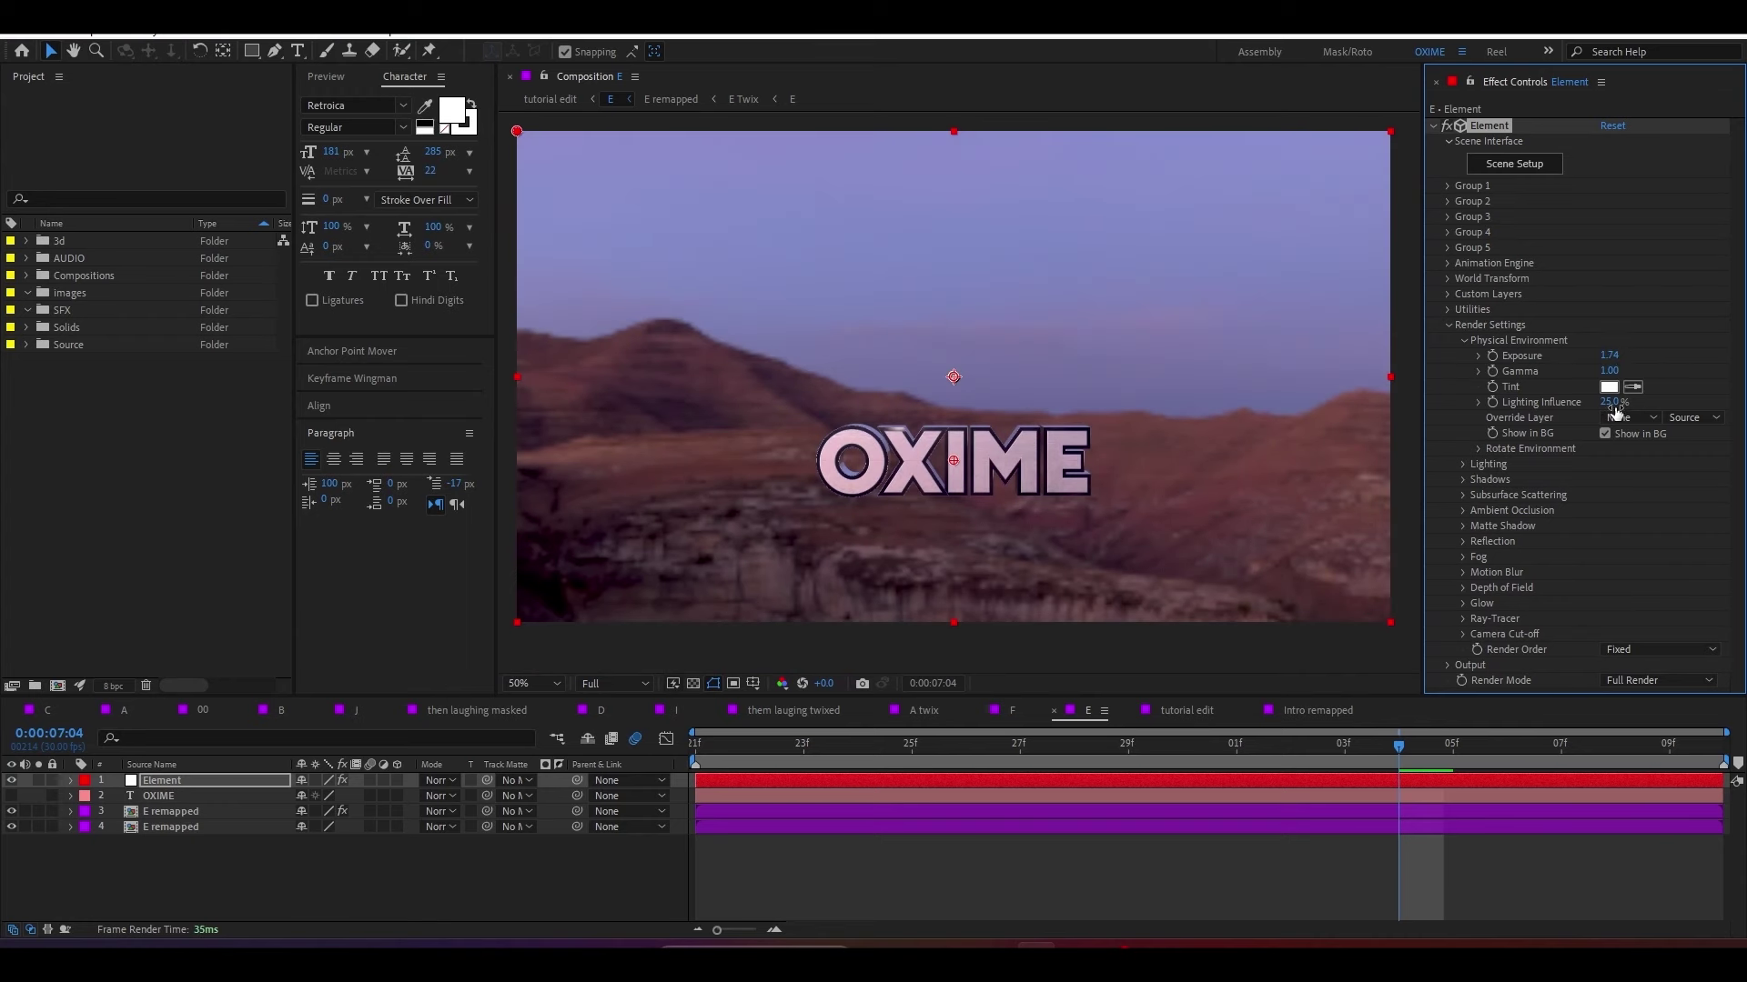
{"action": "left_click", "coordinate": [1604, 433]}
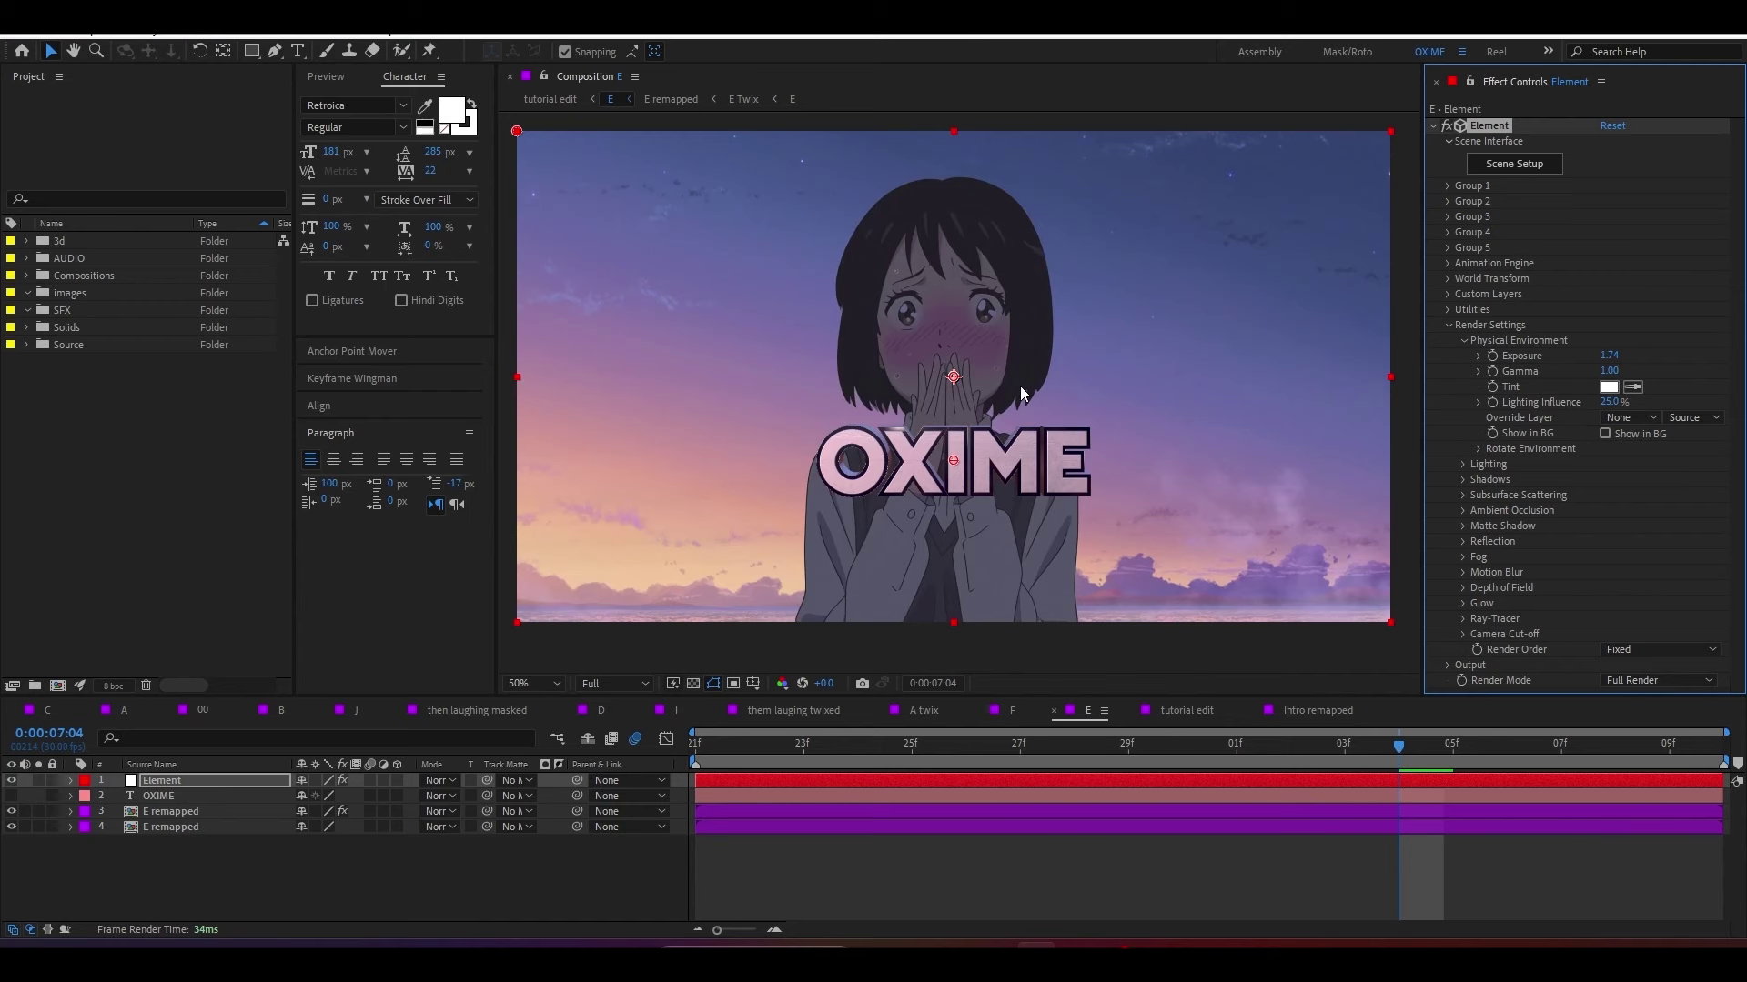
Step: Set the Physical Environment Tint to a light pink and view the comp at 100%
{"action": "left_click", "coordinate": [1609, 387]}
{"action": "left_click", "coordinate": [412, 391]}
{"action": "mouse_move", "coordinate": [412, 393]}
{"action": "left_mouse_down"}
{"action": "mouse_move", "coordinate": [412, 375]}
{"action": "mouse_move", "coordinate": [213, 340]}
{"action": "left_mouse_up"}
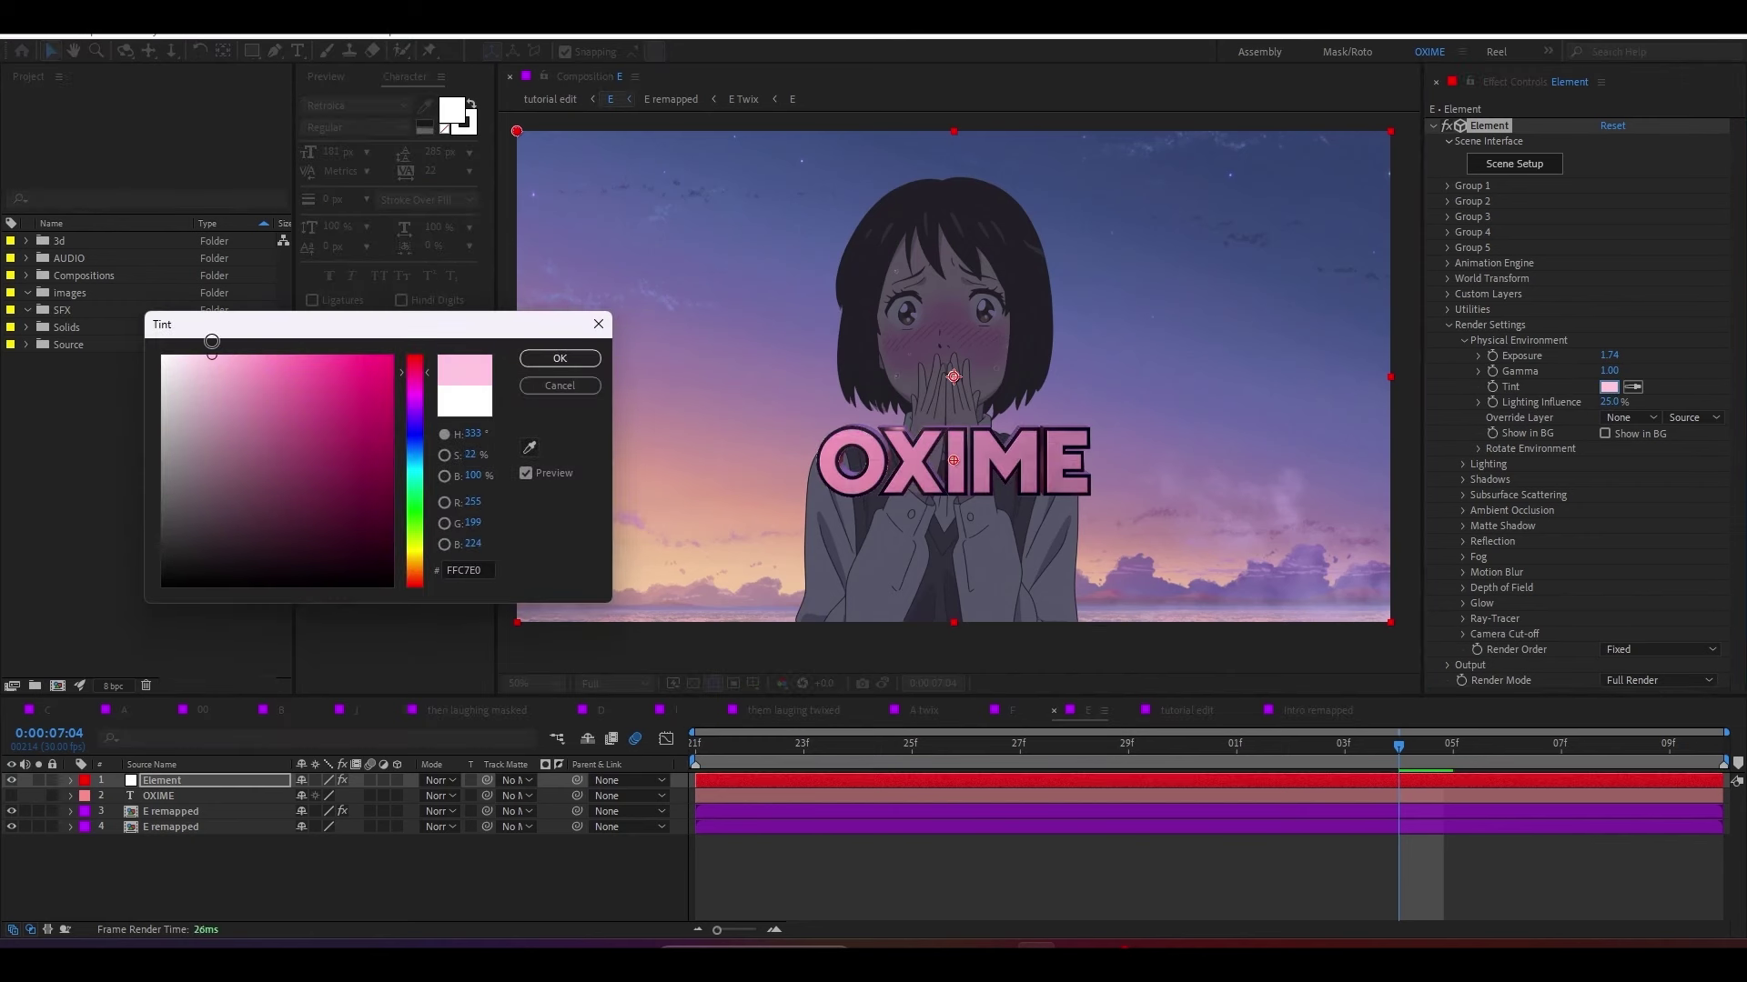
{"action": "left_click", "coordinate": [555, 359]}
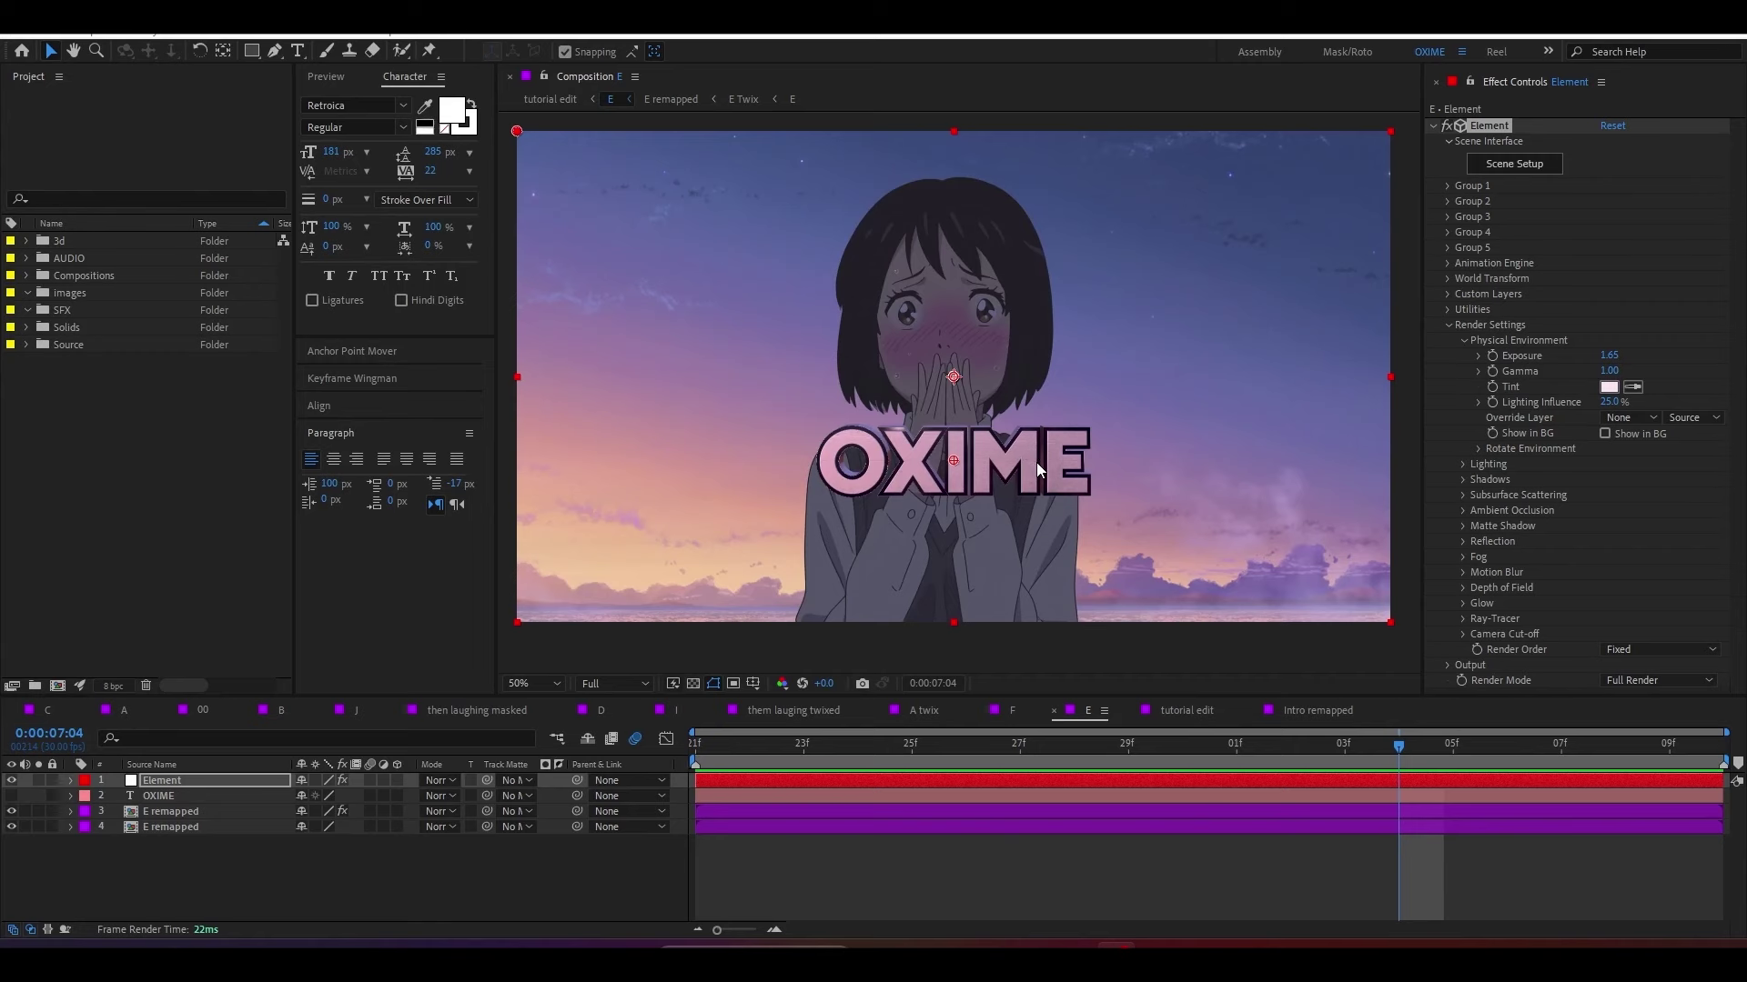
{"action": "key", "text": "period"}
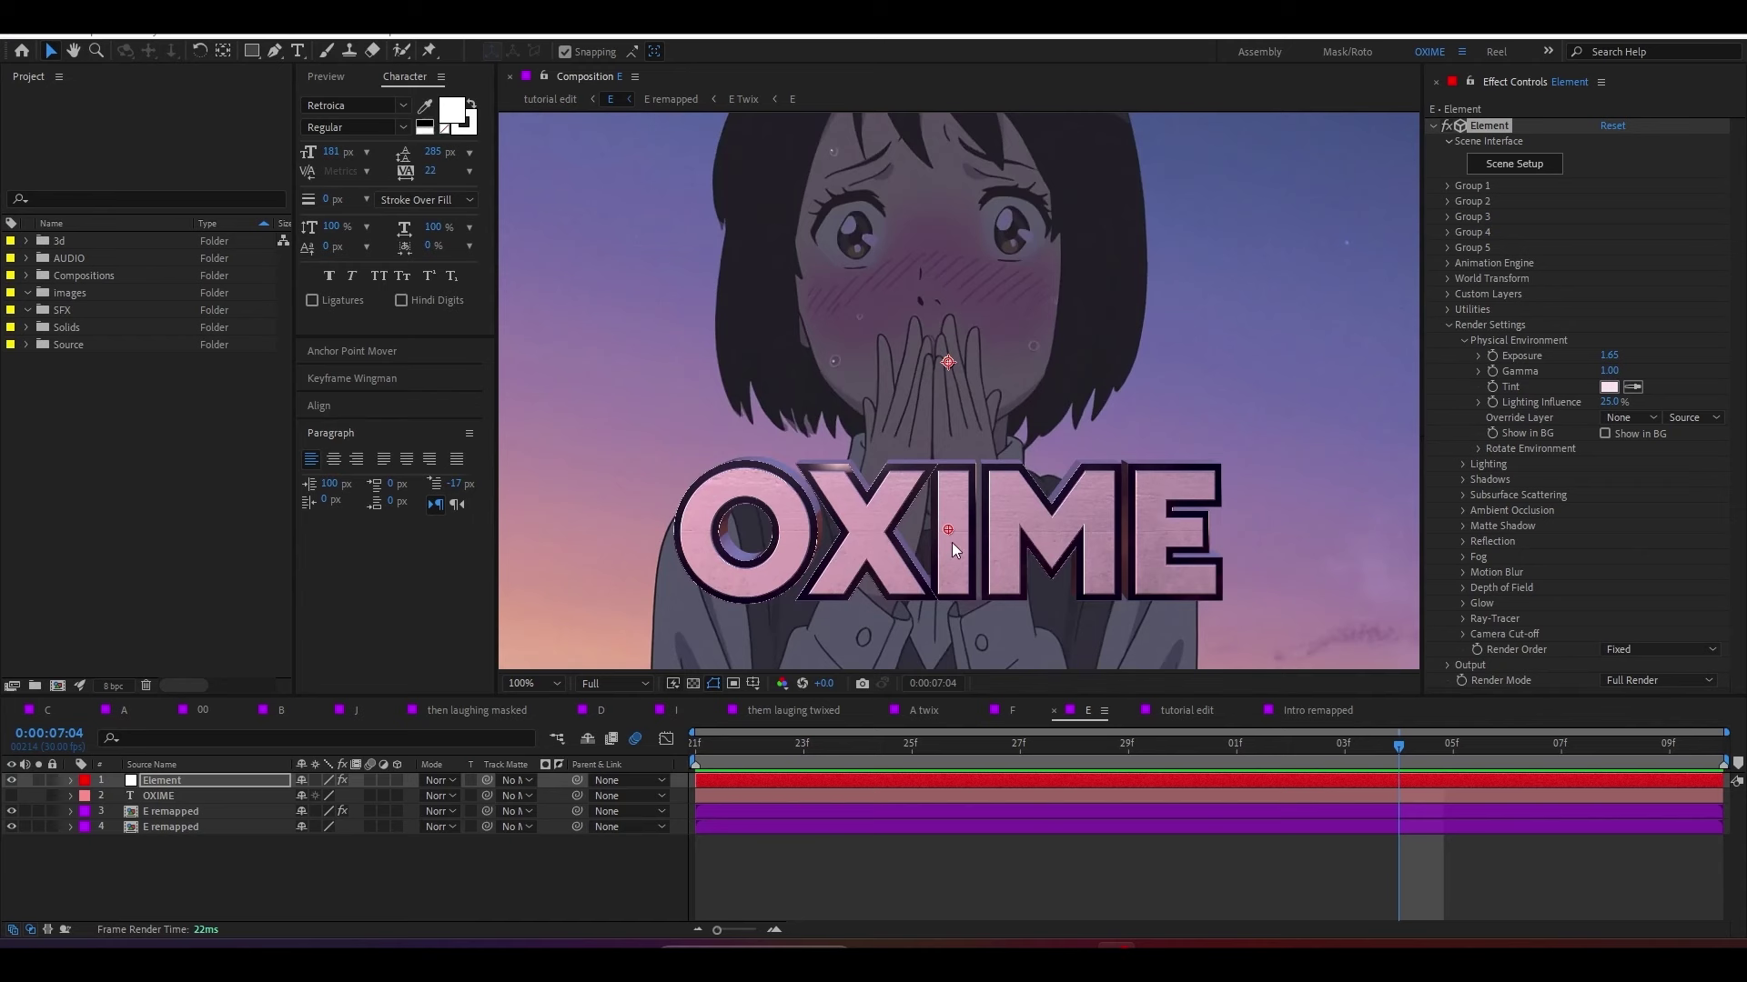
Step: Collapse Physical Environment and zoom the viewer to 400% to inspect OXIME's jagged letter edges
{"action": "left_click", "coordinate": [1465, 342]}
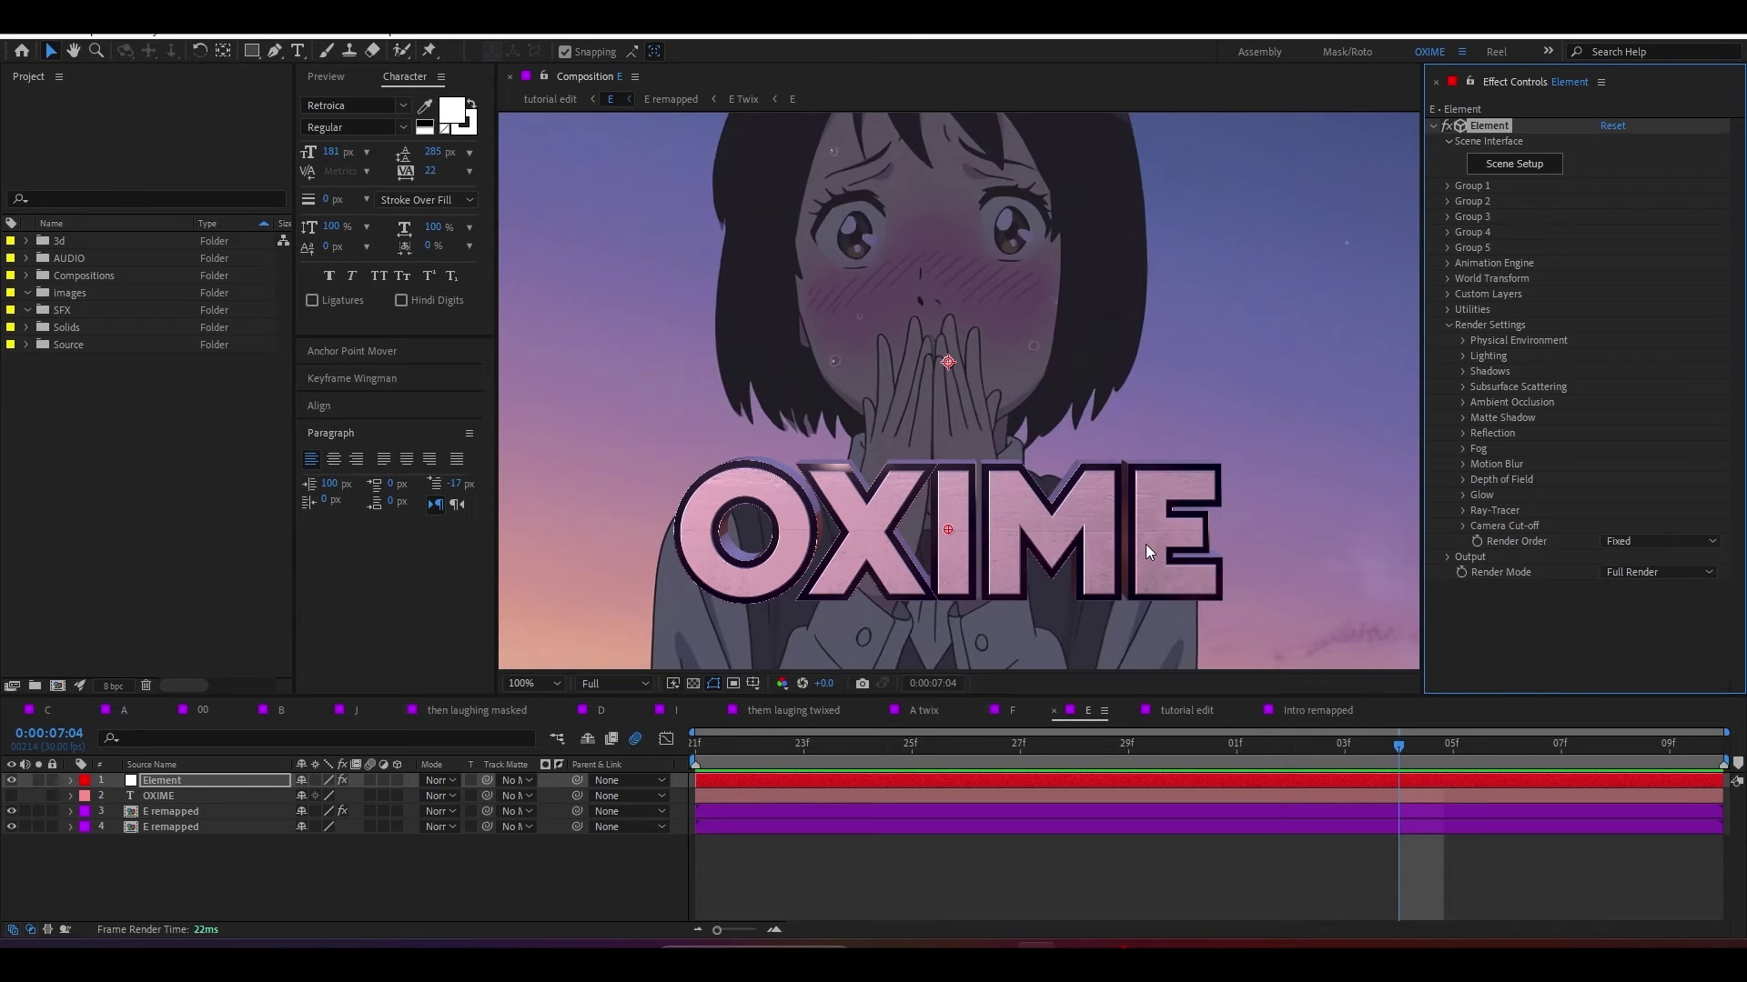
{"action": "scroll", "coordinate": [1144, 544], "scroll_direction": "up", "scroll_amount": 2}
{"action": "scroll", "coordinate": [737, 565], "scroll_direction": "up", "scroll_amount": 2}
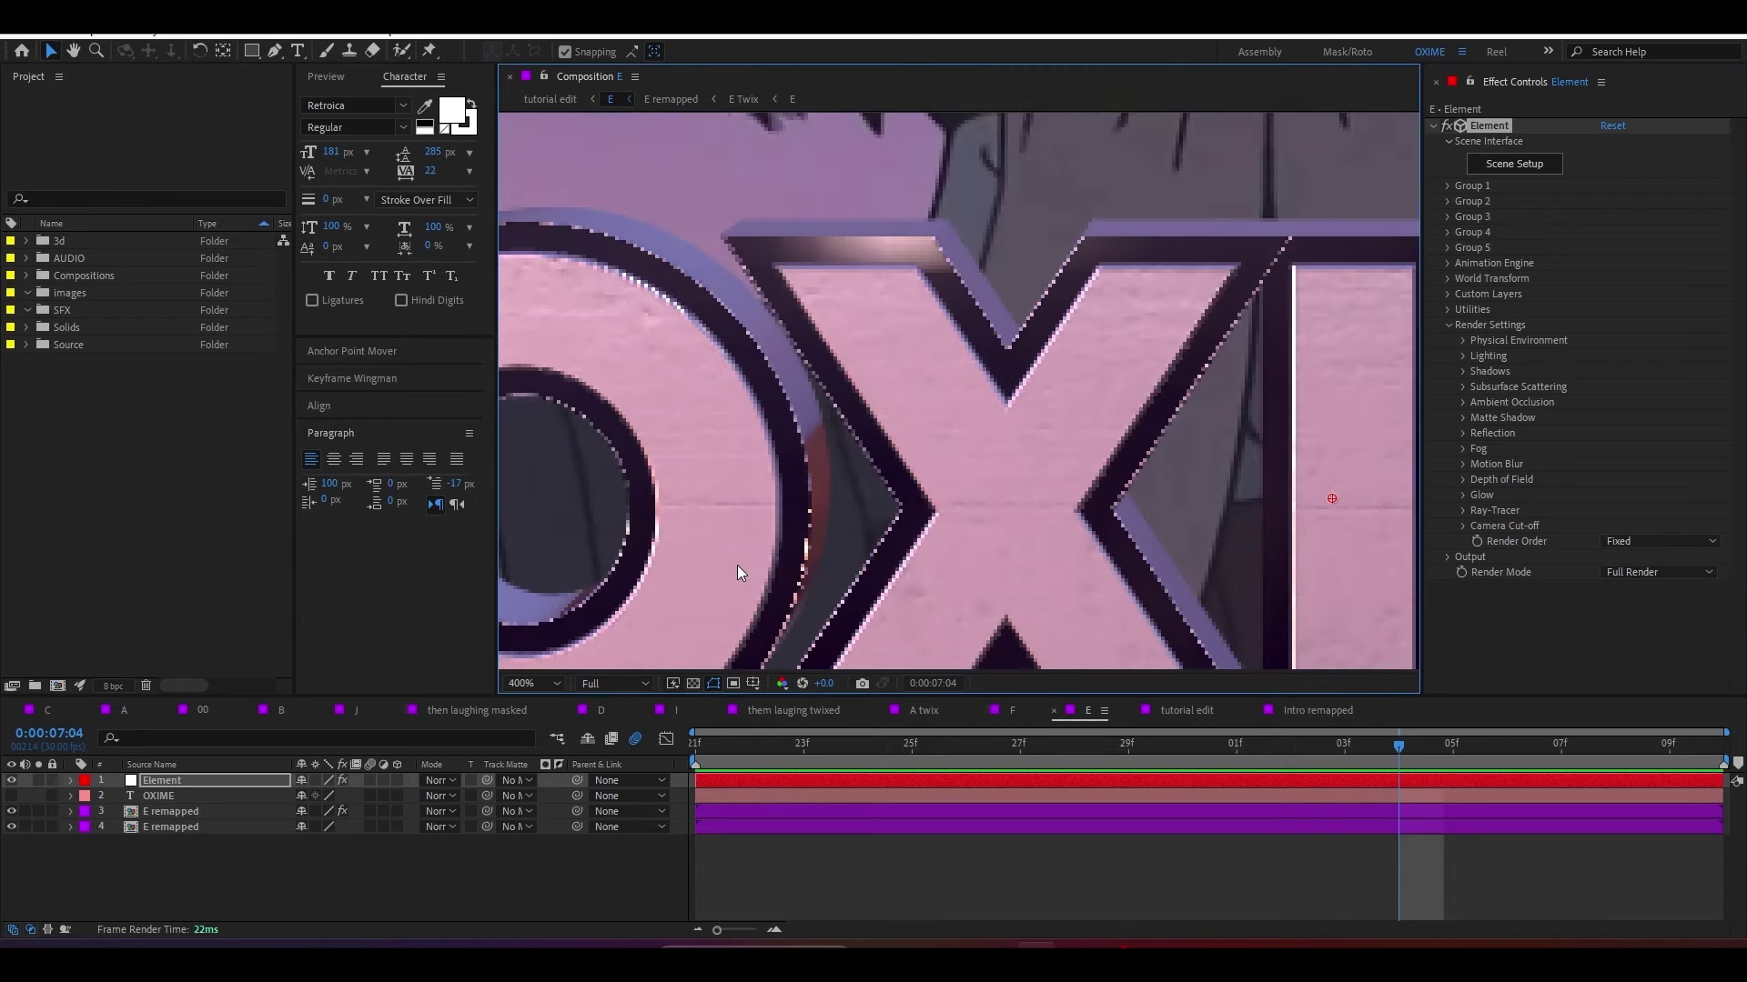
{"action": "scroll", "coordinate": [736, 564], "scroll_direction": "down", "scroll_amount": 1}
{"action": "scroll", "coordinate": [1004, 444], "scroll_direction": "down", "scroll_amount": 7}
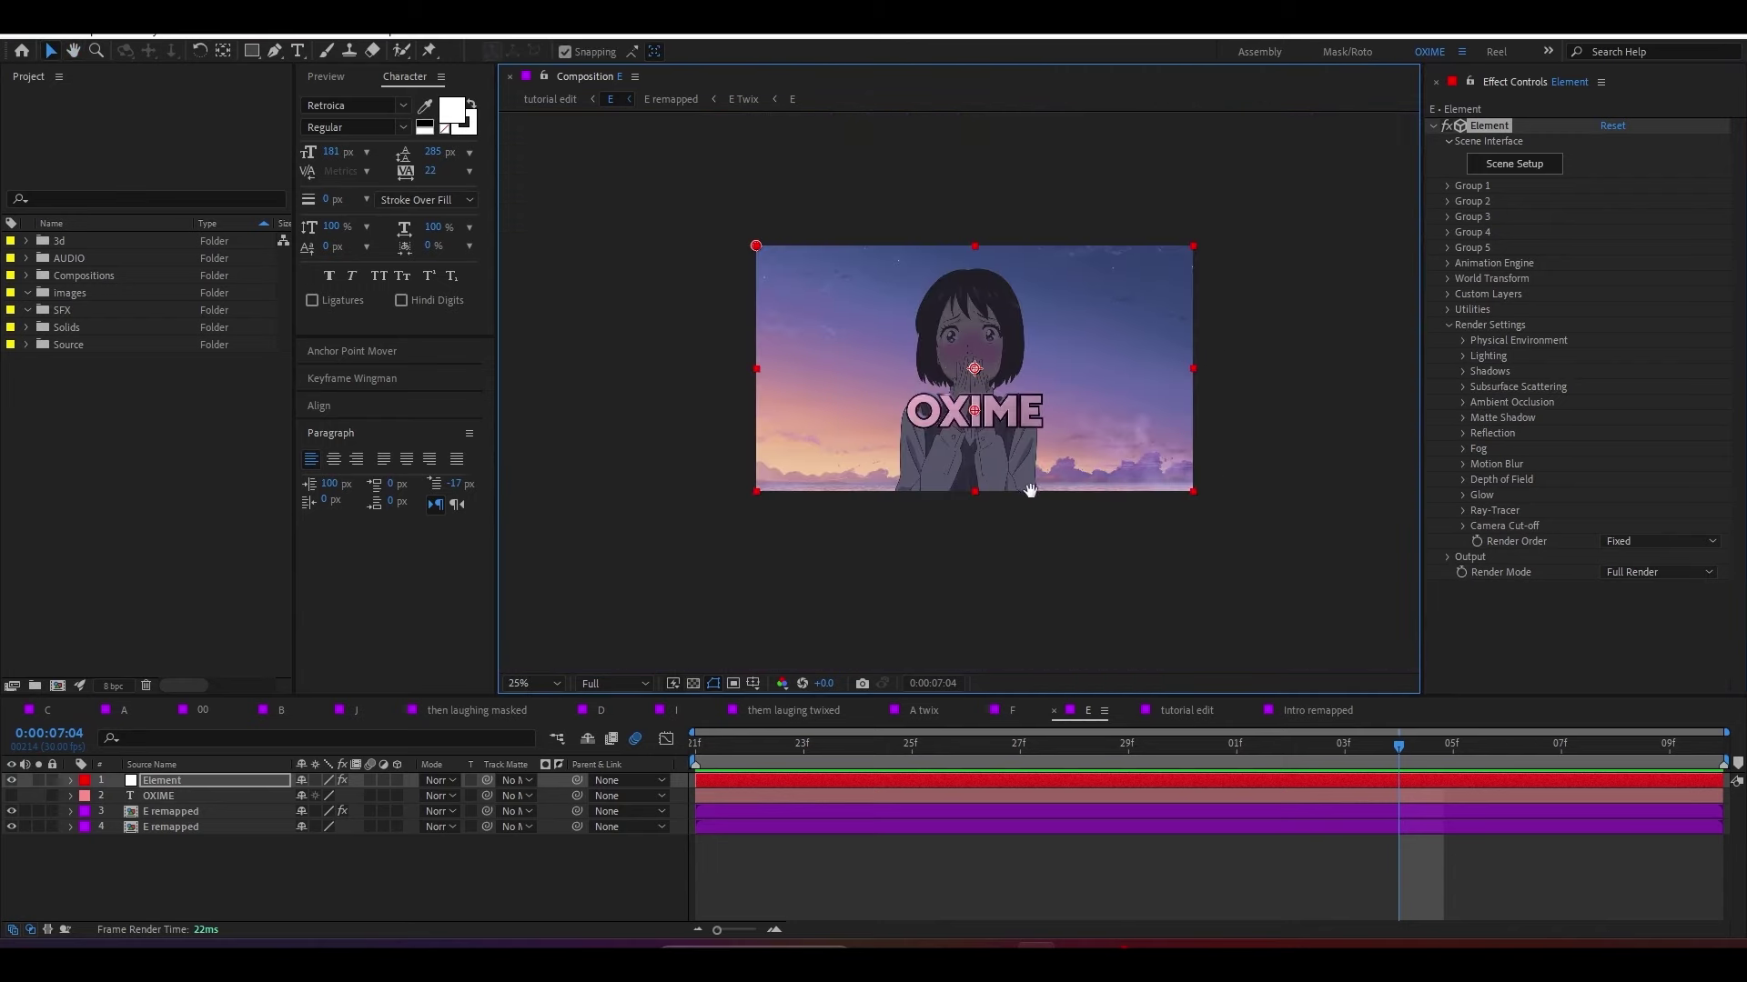
{"action": "scroll", "coordinate": [1030, 492], "scroll_direction": "up", "scroll_amount": 3}
{"action": "scroll", "coordinate": [991, 500], "scroll_direction": "up", "scroll_amount": 2}
{"action": "scroll", "coordinate": [843, 598], "scroll_direction": "up", "scroll_amount": 1}
{"action": "scroll", "coordinate": [984, 393], "scroll_direction": "up", "scroll_amount": 2}
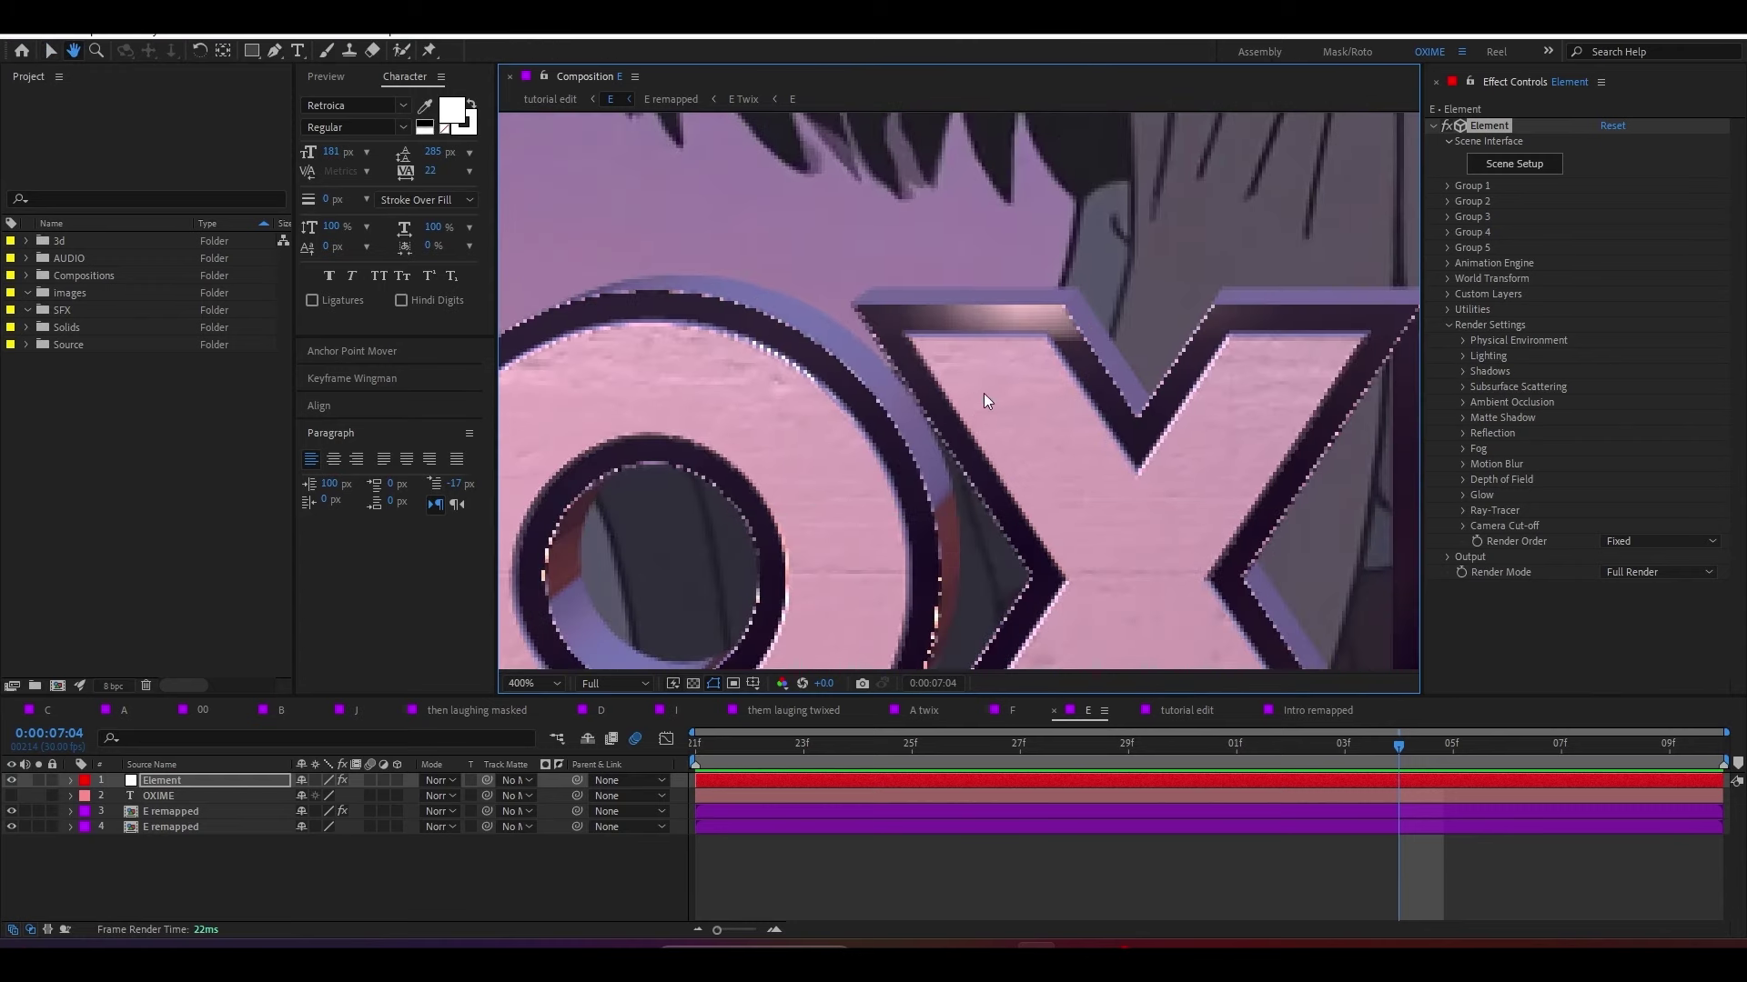
{"action": "key", "text": "v"}
{"action": "scroll", "coordinate": [897, 428], "scroll_direction": "down", "scroll_amount": 1}
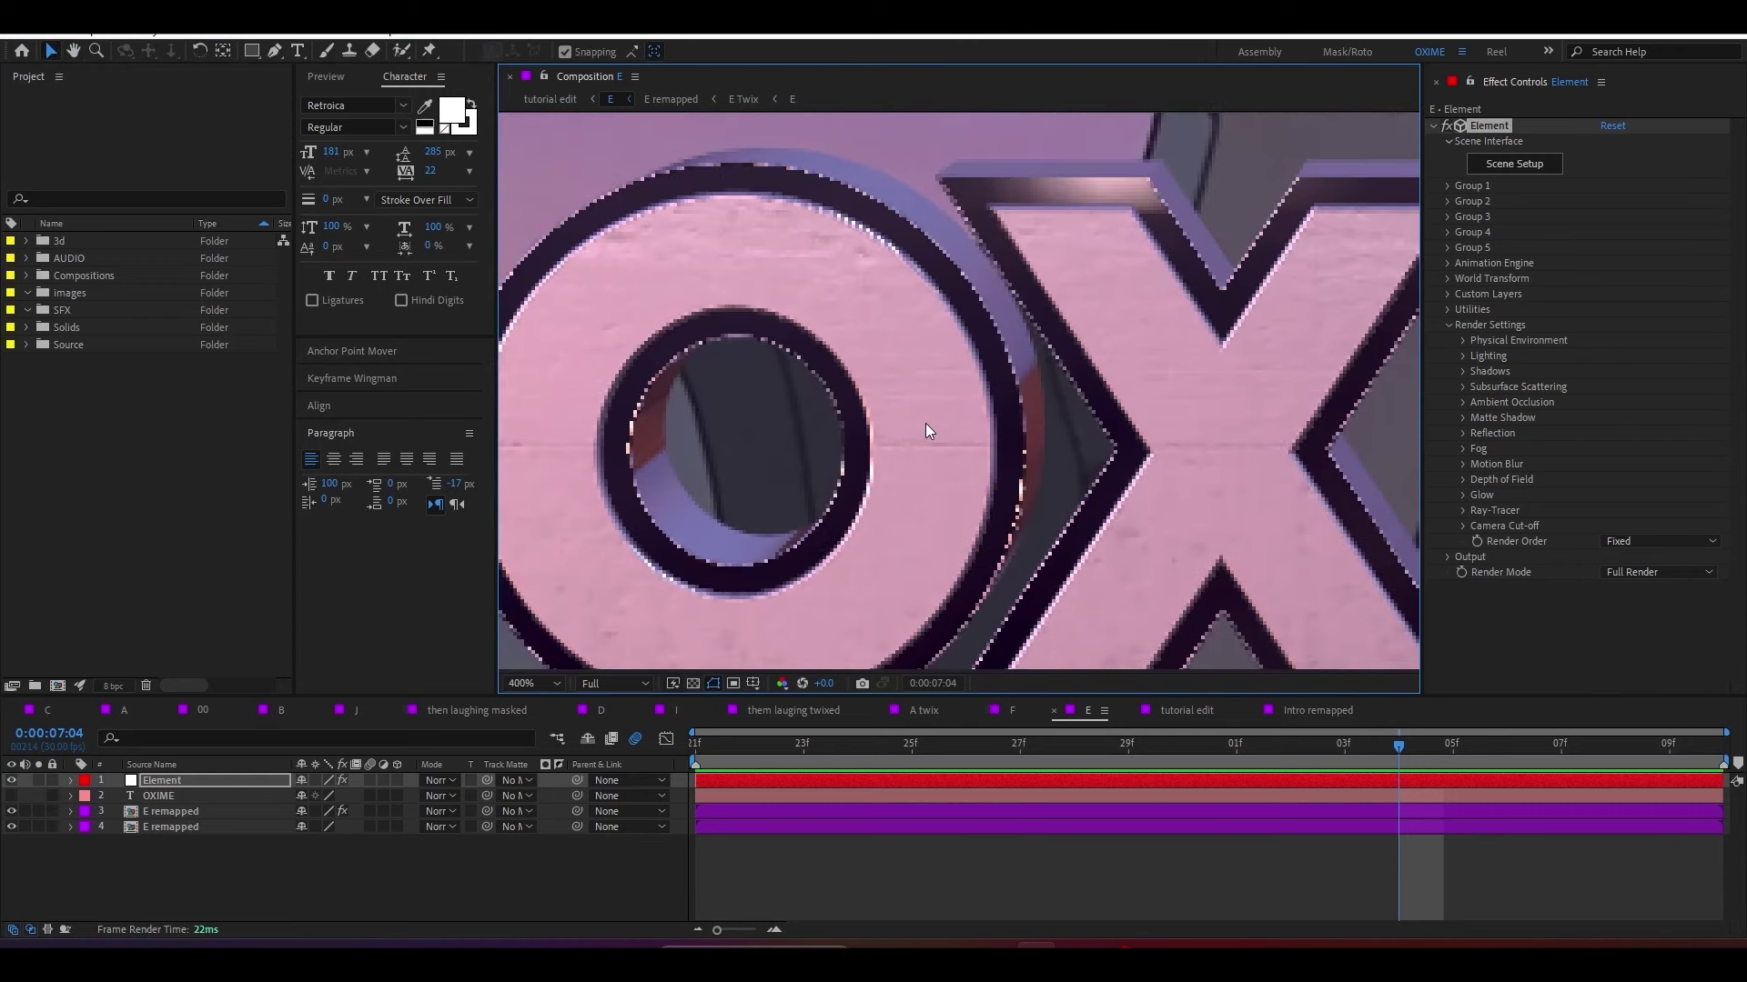
{"action": "scroll", "coordinate": [925, 423], "scroll_direction": "down", "scroll_amount": 1}
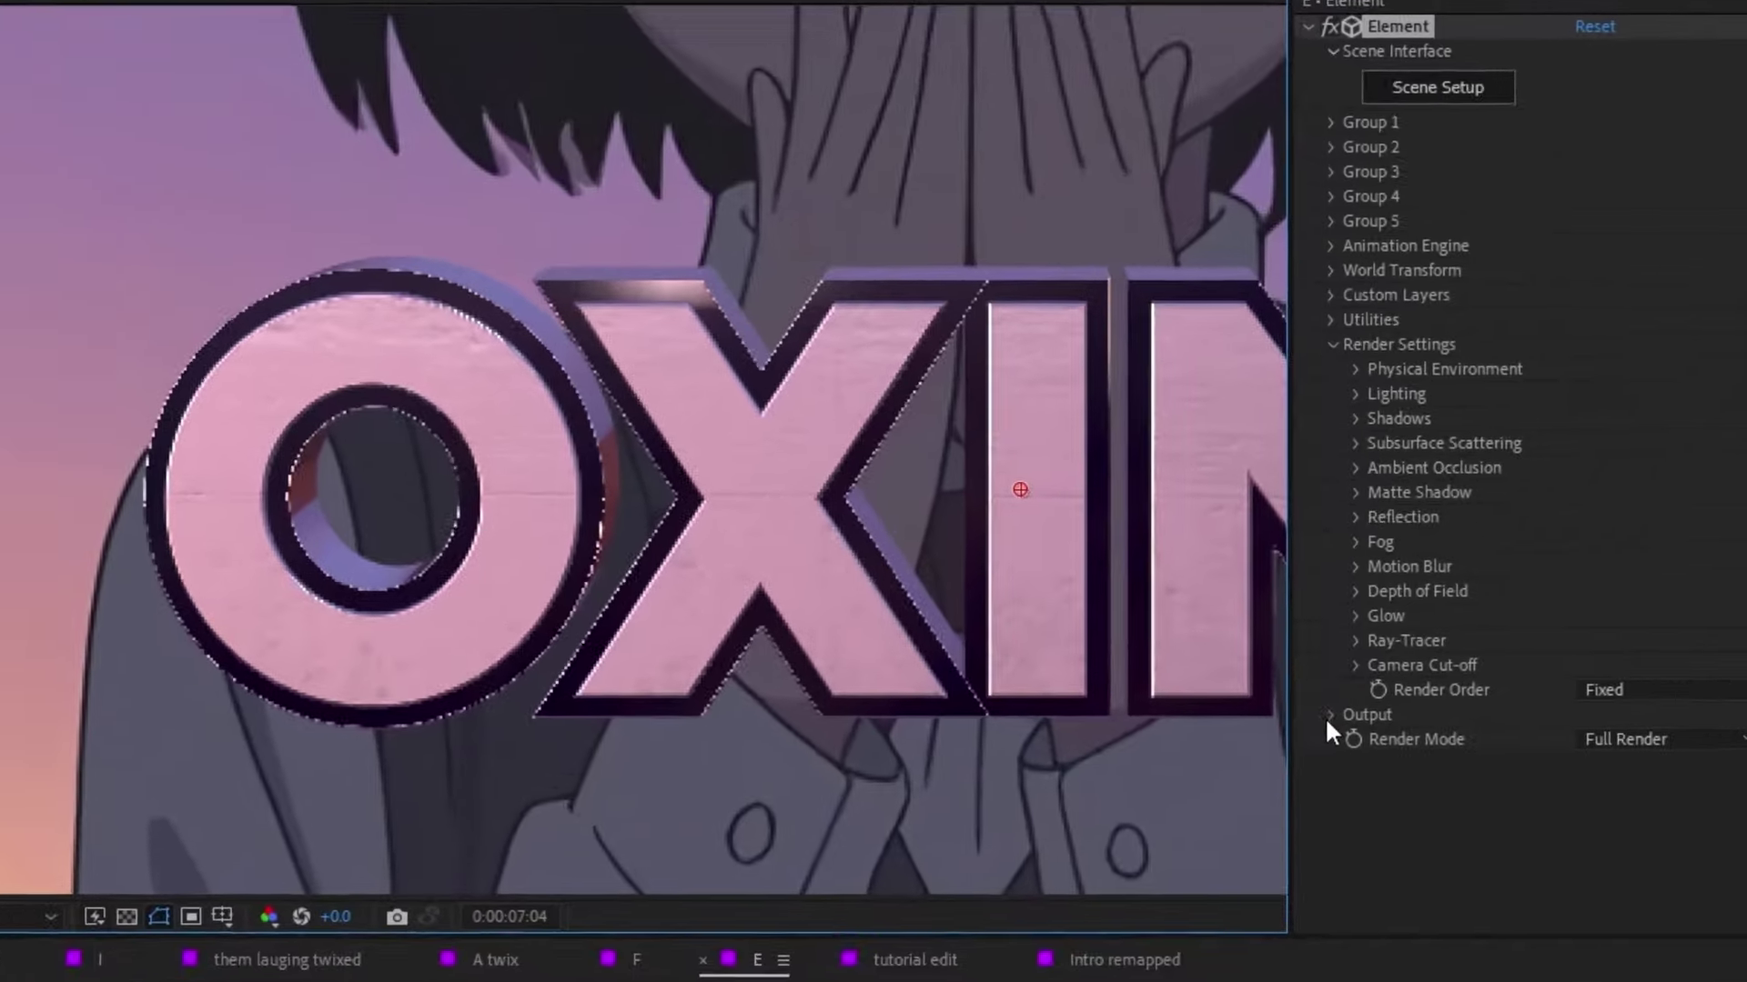
{"action": "left_click", "coordinate": [1447, 556]}
{"action": "scroll", "coordinate": [1464, 537], "scroll_direction": "down", "scroll_amount": 3}
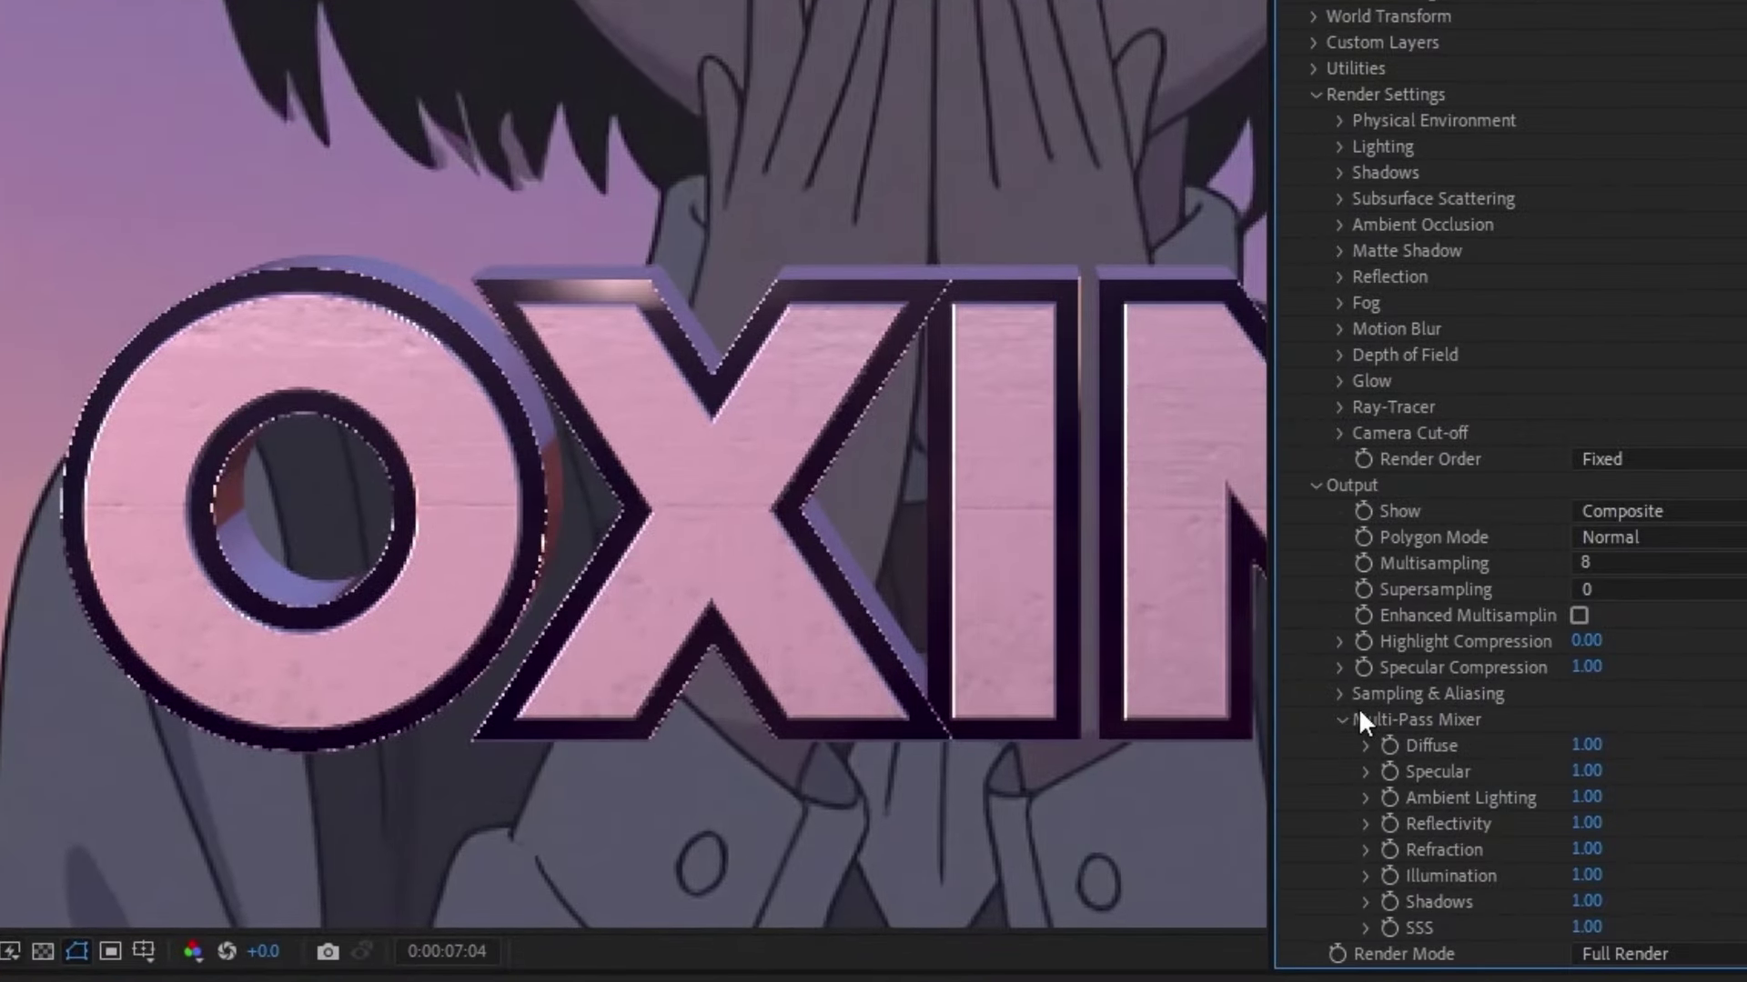
{"action": "left_click", "coordinate": [1356, 720]}
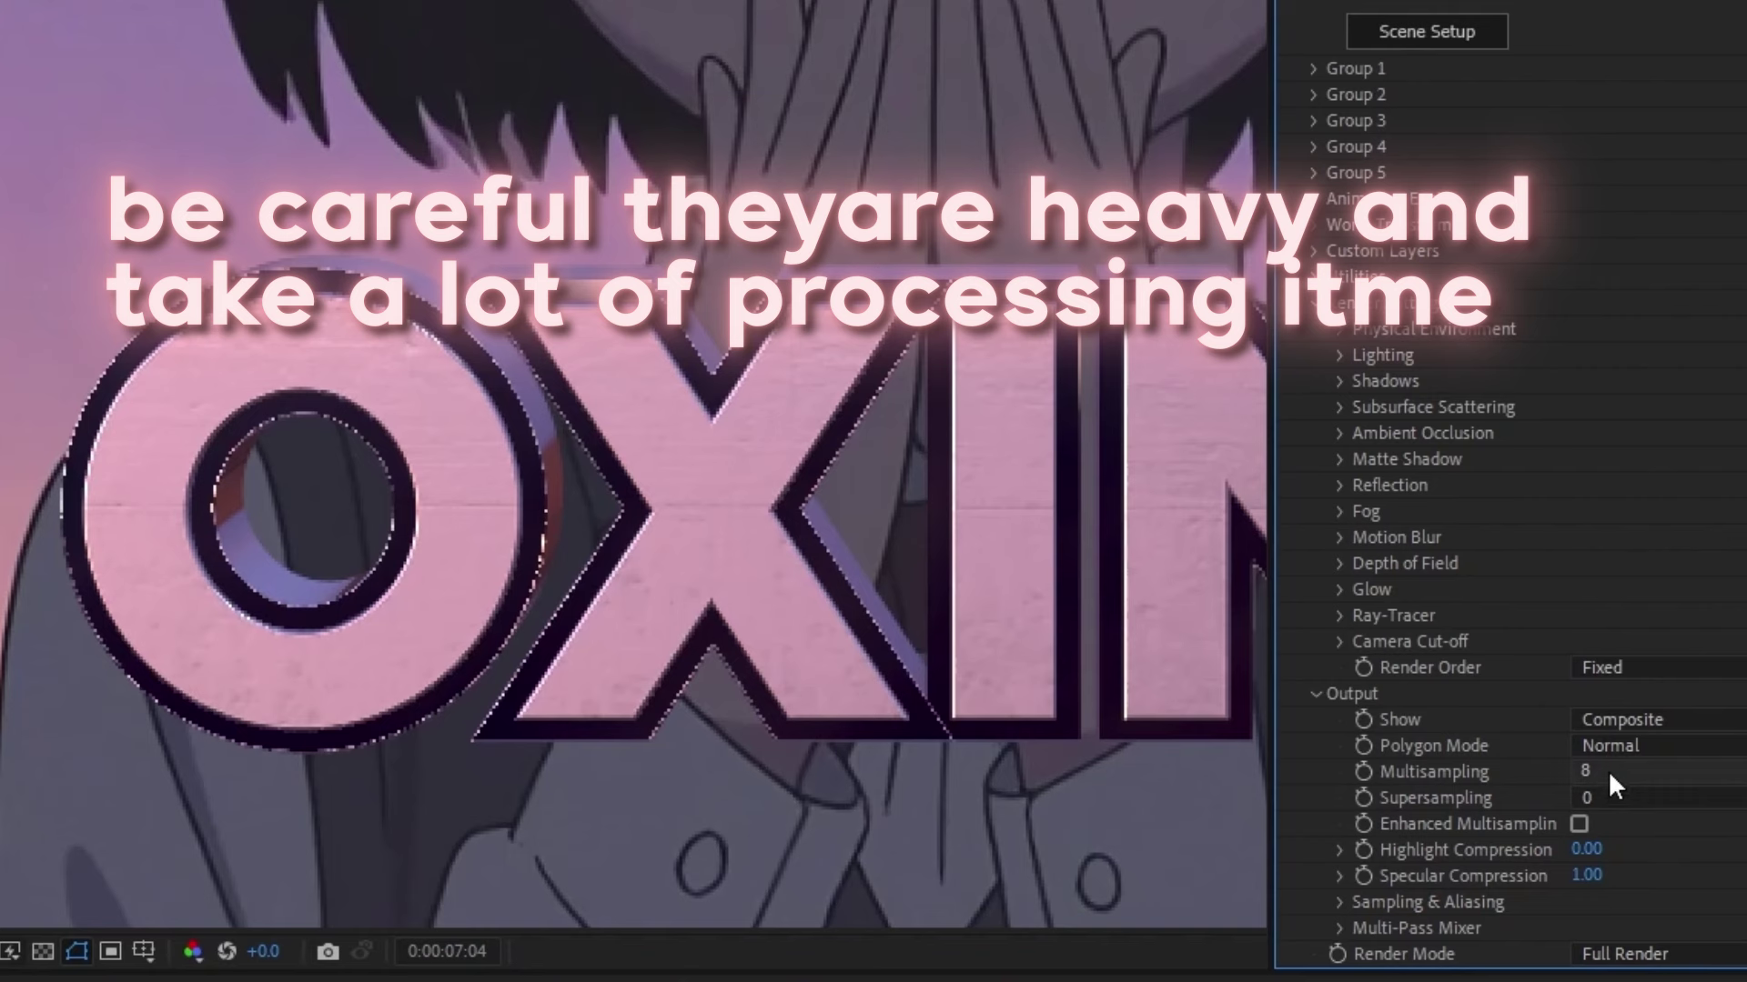
{"action": "left_click", "coordinate": [1608, 770]}
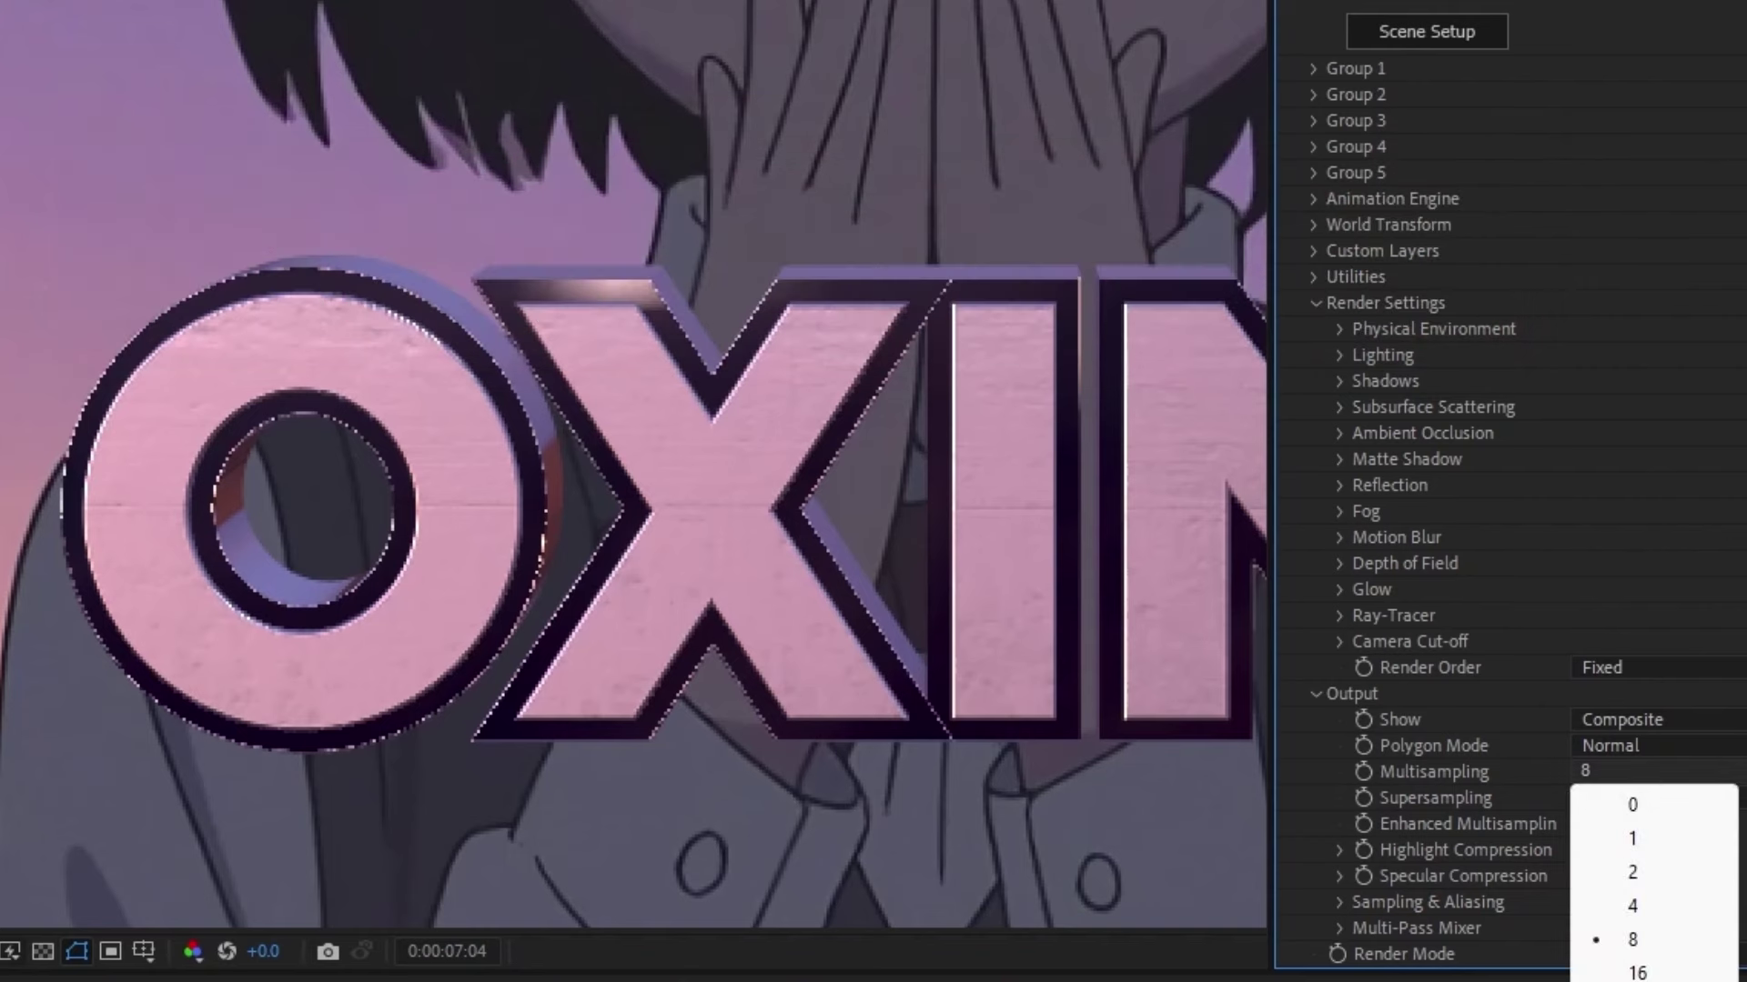
{"action": "left_click", "coordinate": [1617, 973]}
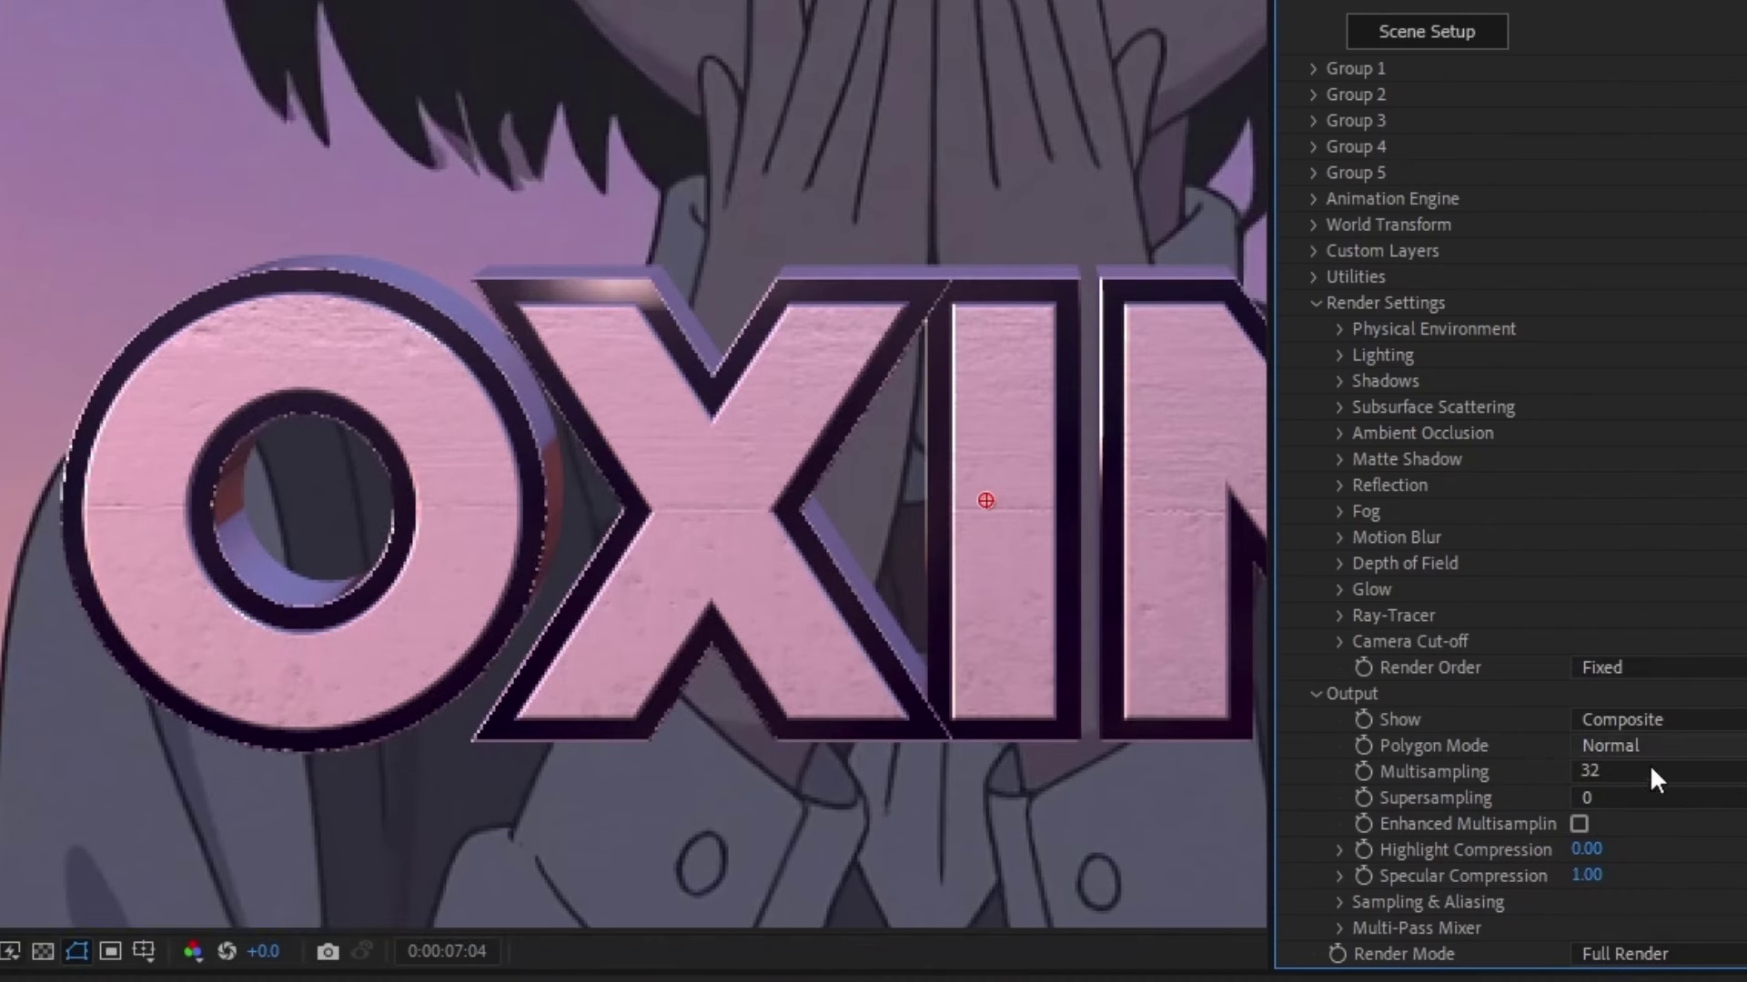
{"action": "key", "text": "ctrl+z"}
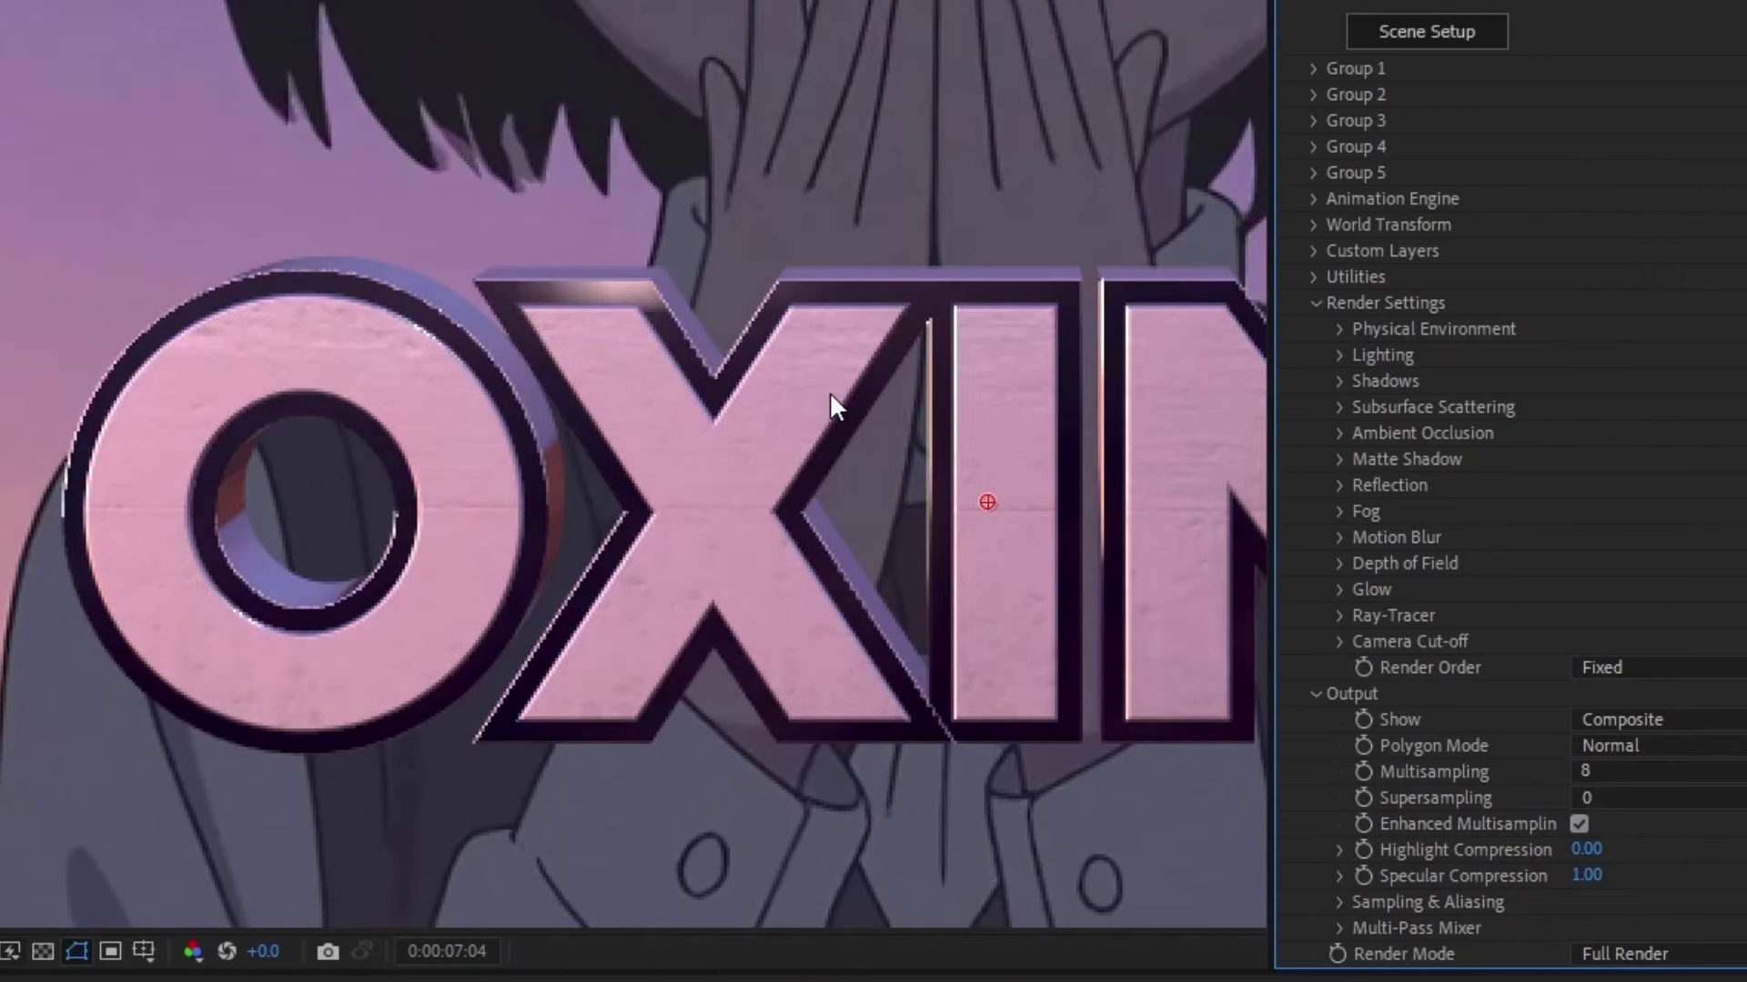
{"action": "left_click", "coordinate": [1601, 798]}
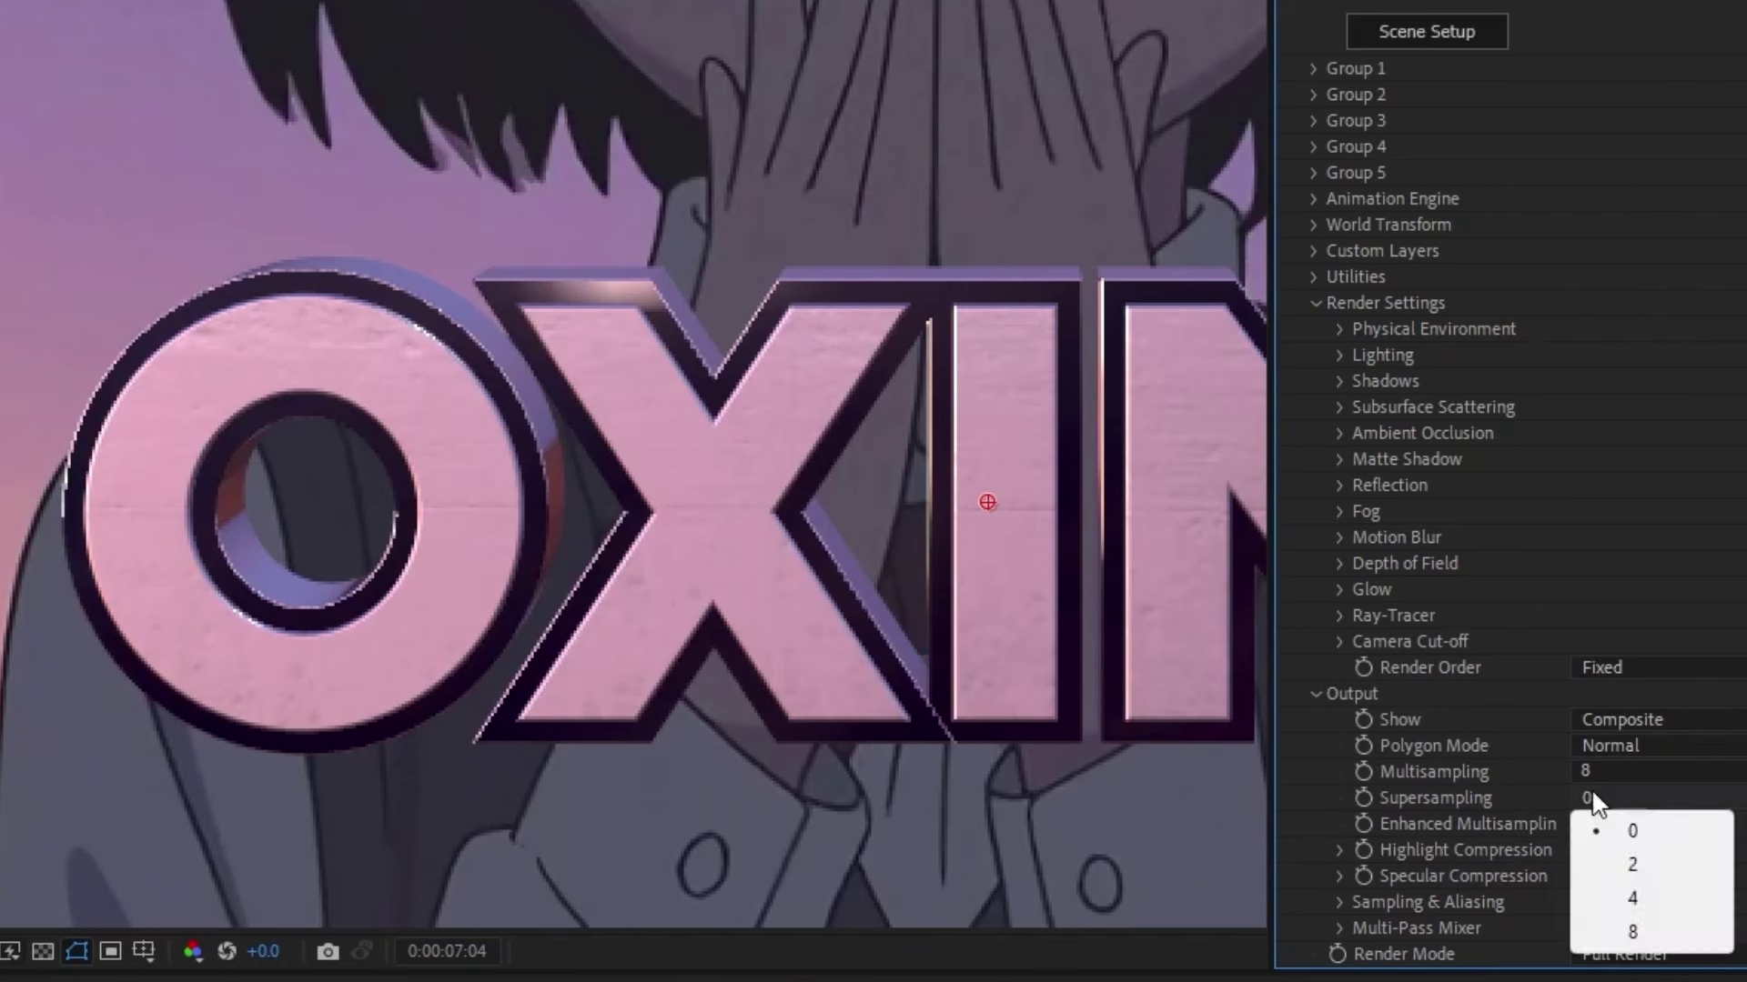
{"action": "left_click", "coordinate": [1629, 935]}
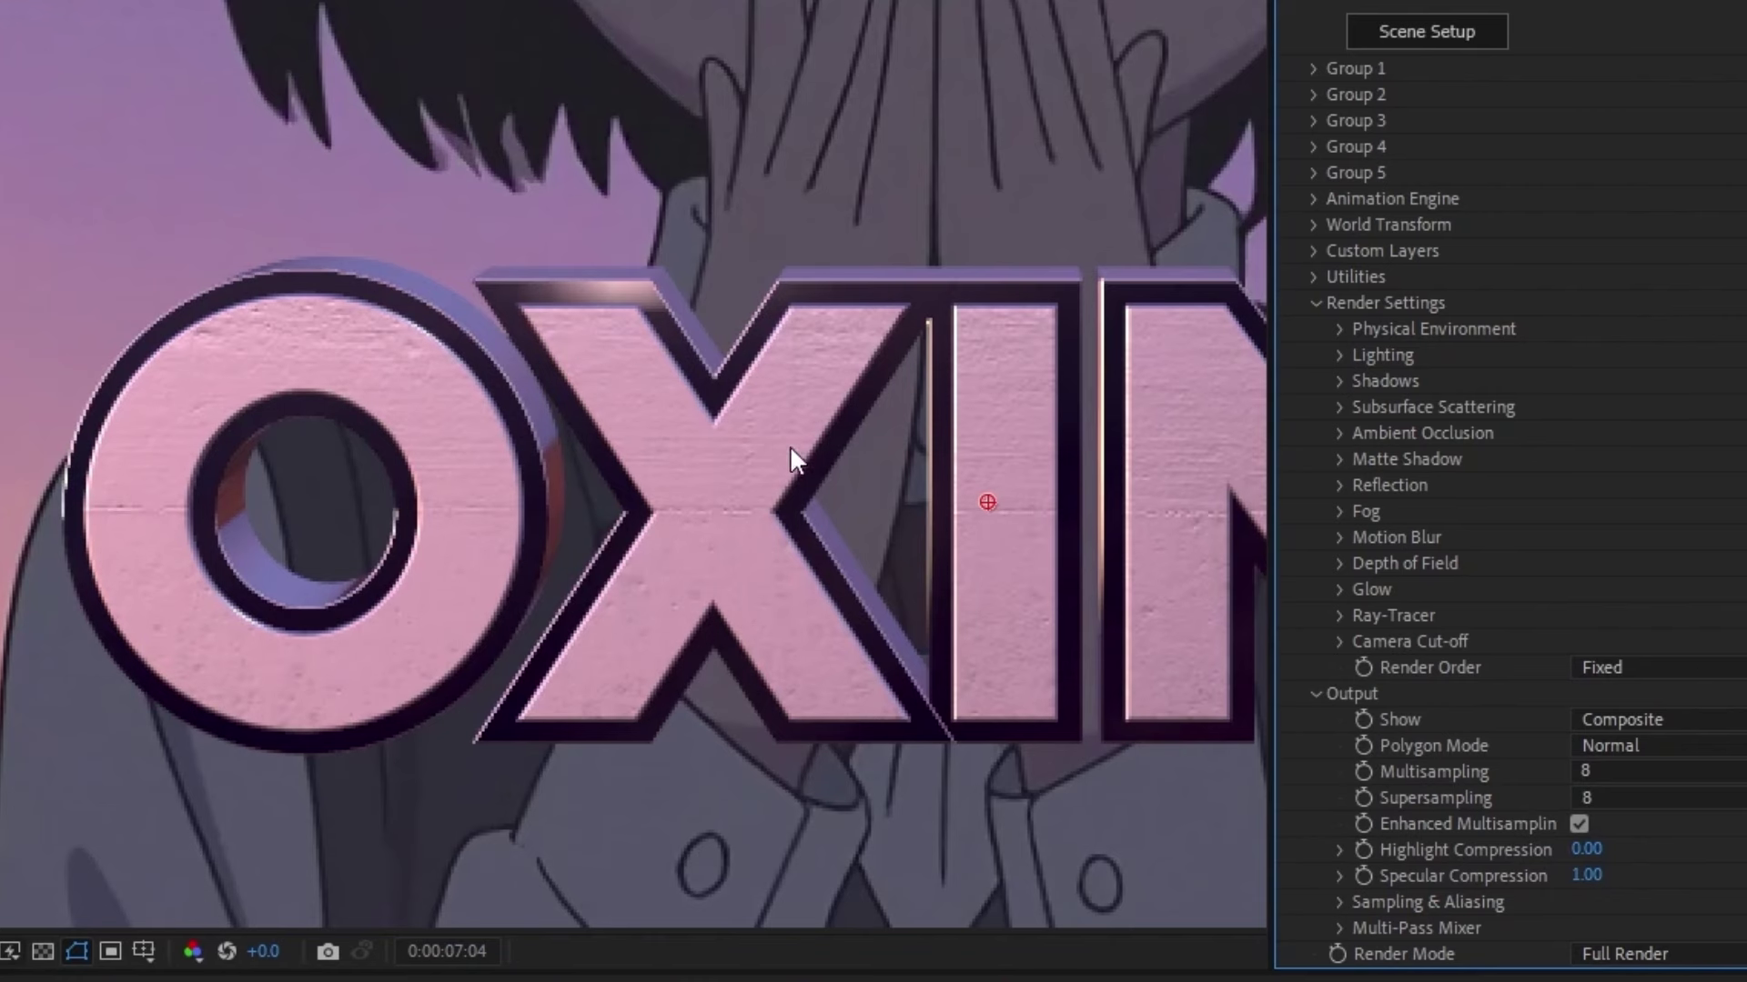
{"action": "left_click", "coordinate": [1601, 798]}
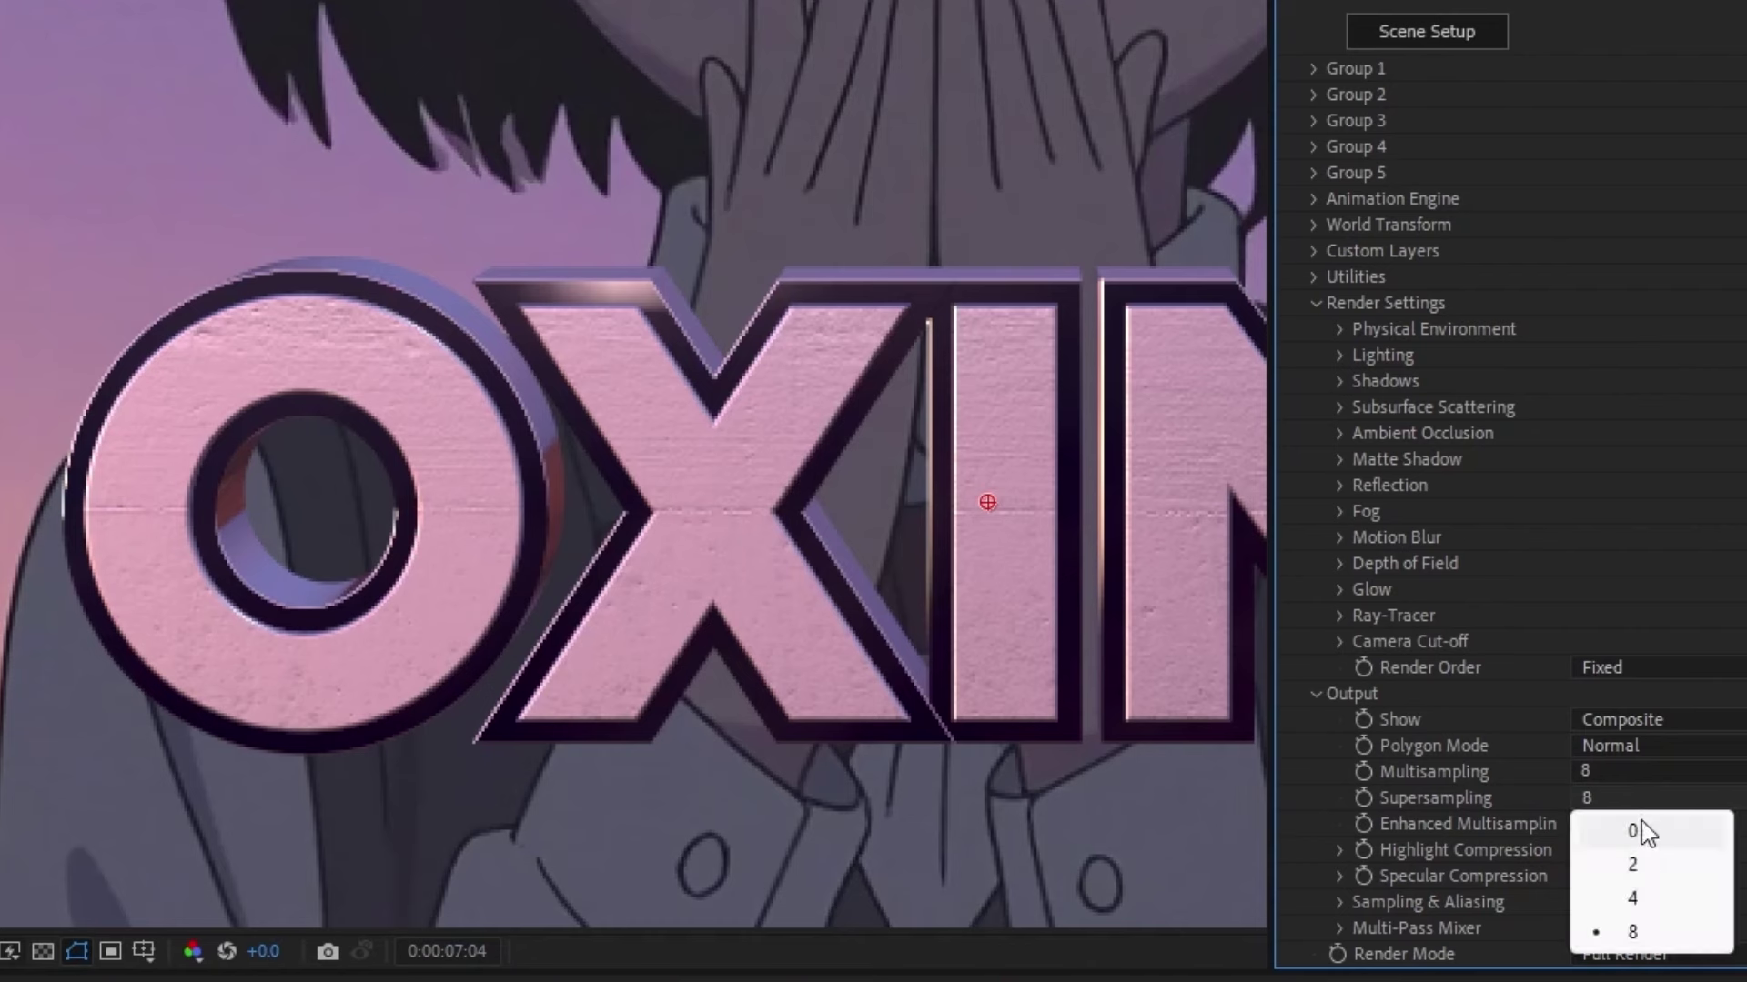
{"action": "left_click", "coordinate": [1629, 896]}
{"action": "left_click", "coordinate": [1616, 798]}
{"action": "left_click", "coordinate": [1583, 830]}
{"action": "left_click", "coordinate": [1579, 823]}
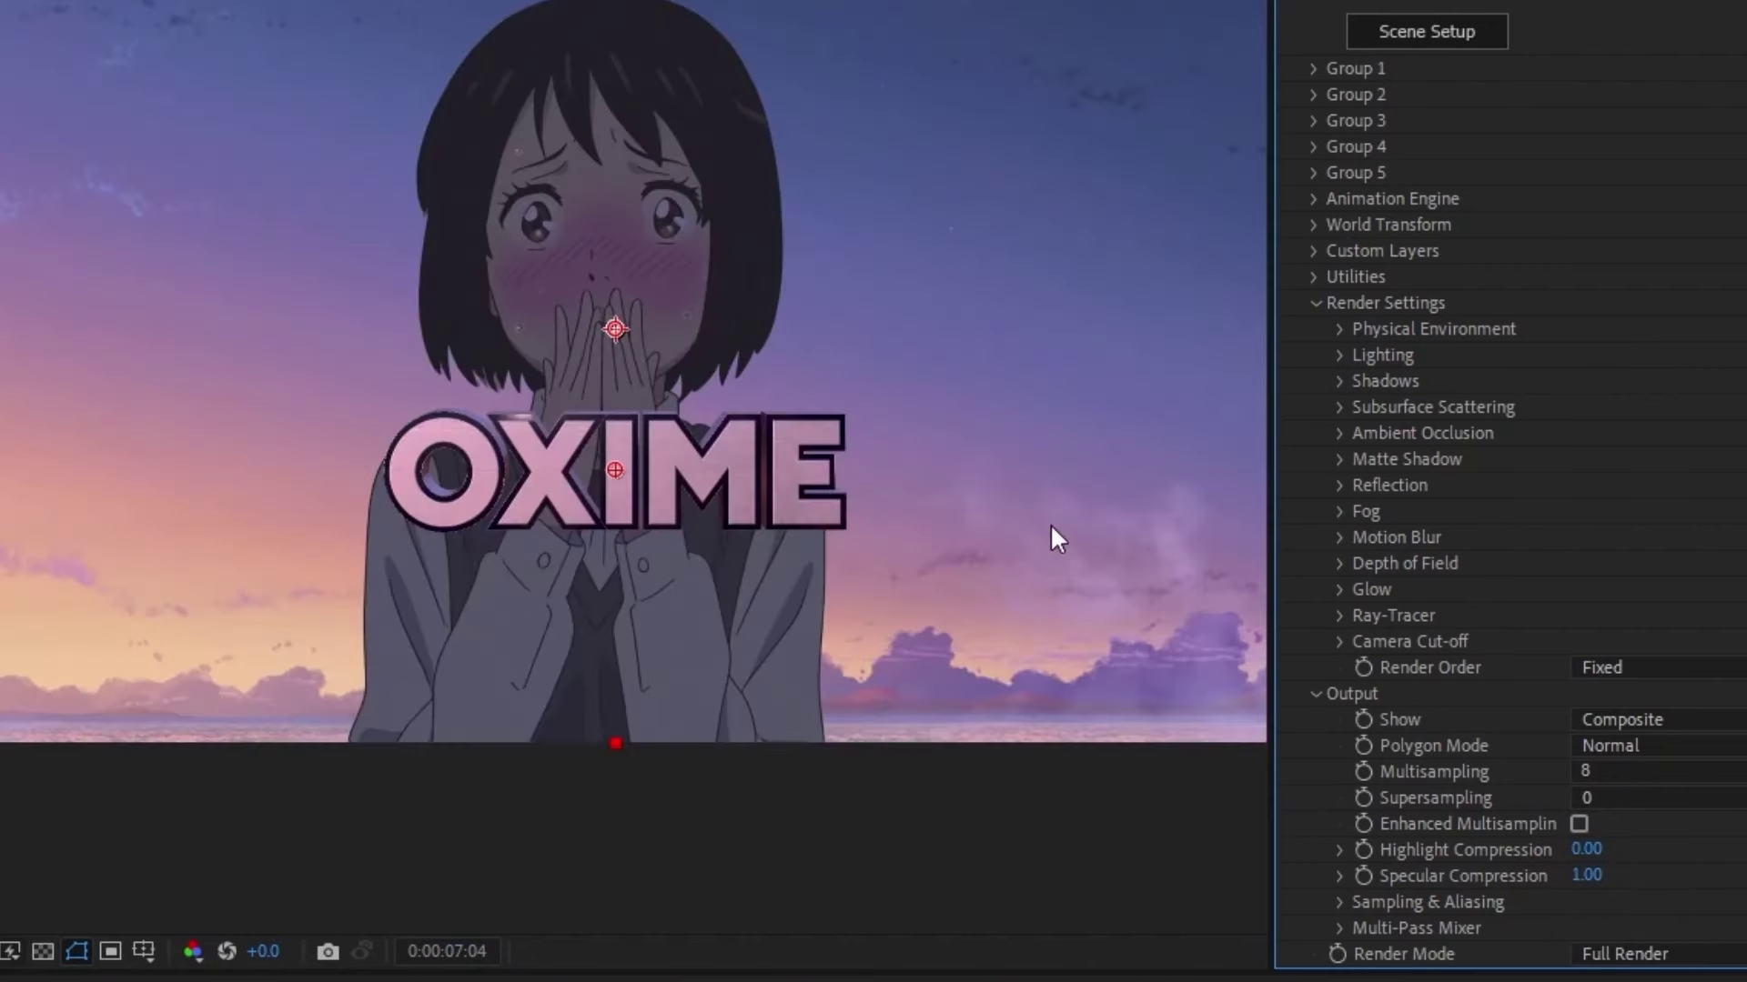
{"action": "left_click_drag", "start_coordinate": [1050, 522], "coordinate": [932, 611]}
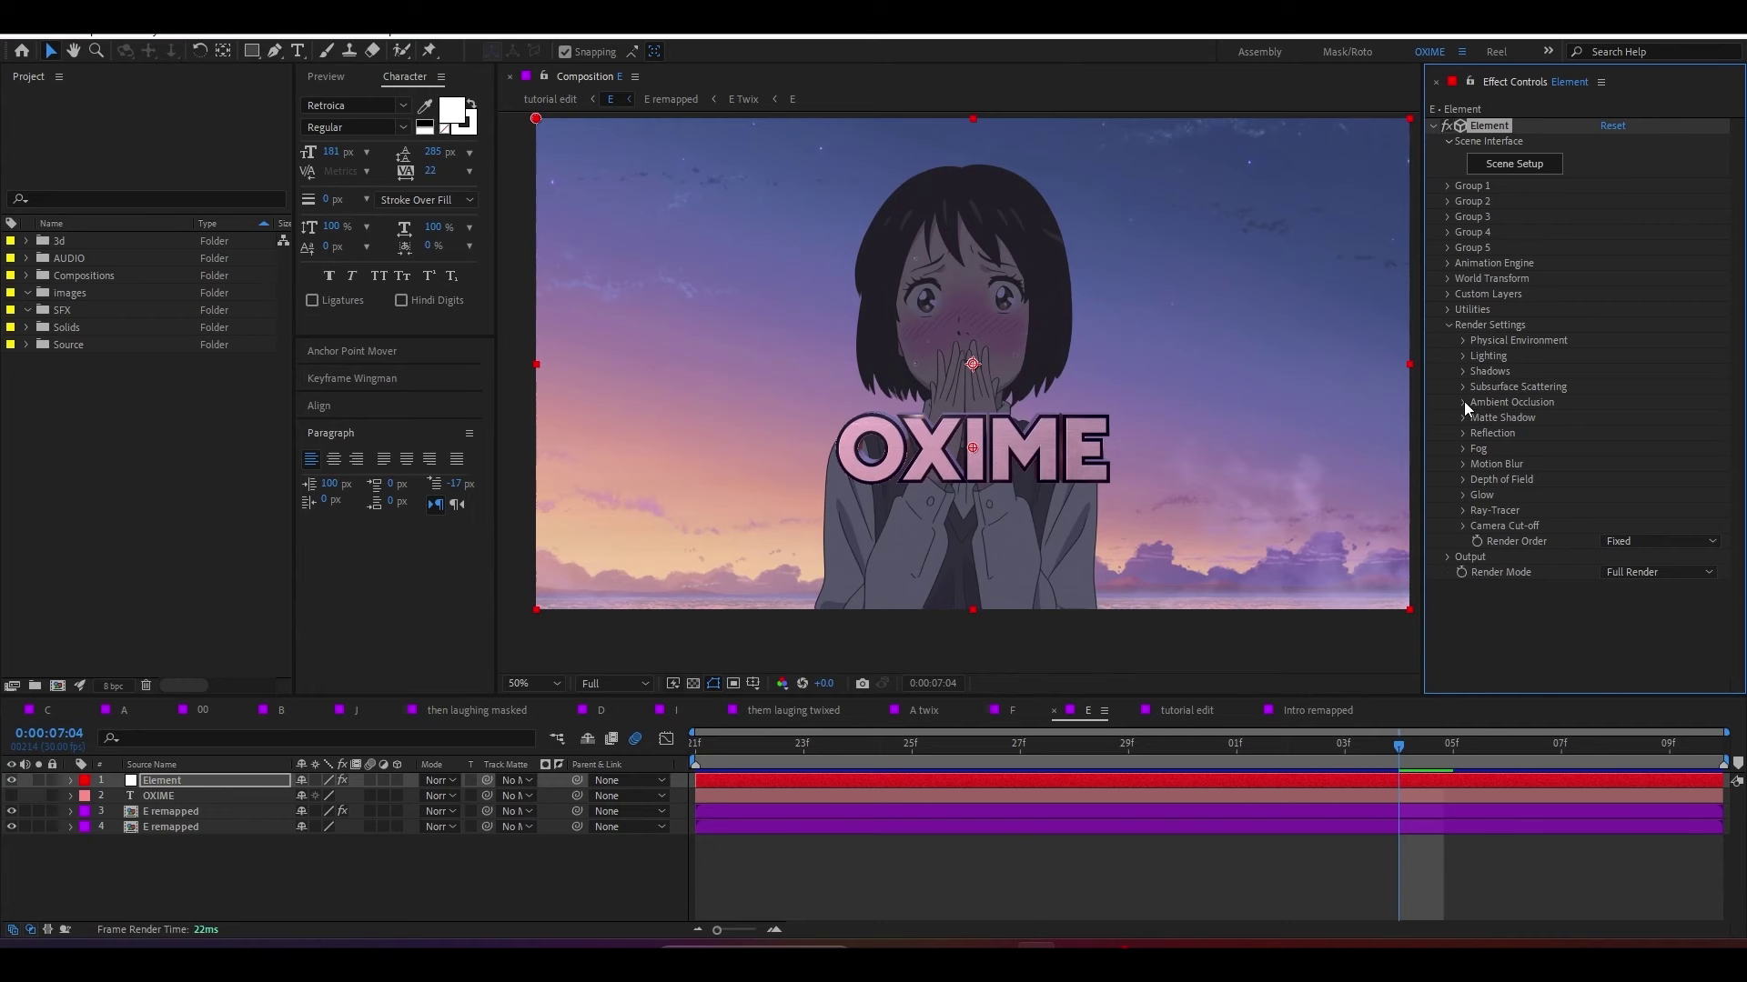
Step: Enable Ambient Occlusion with AO Mode set to Ray-Traced, then collapse the group
{"action": "left_click", "coordinate": [1464, 402]}
{"action": "key", "text": "."}
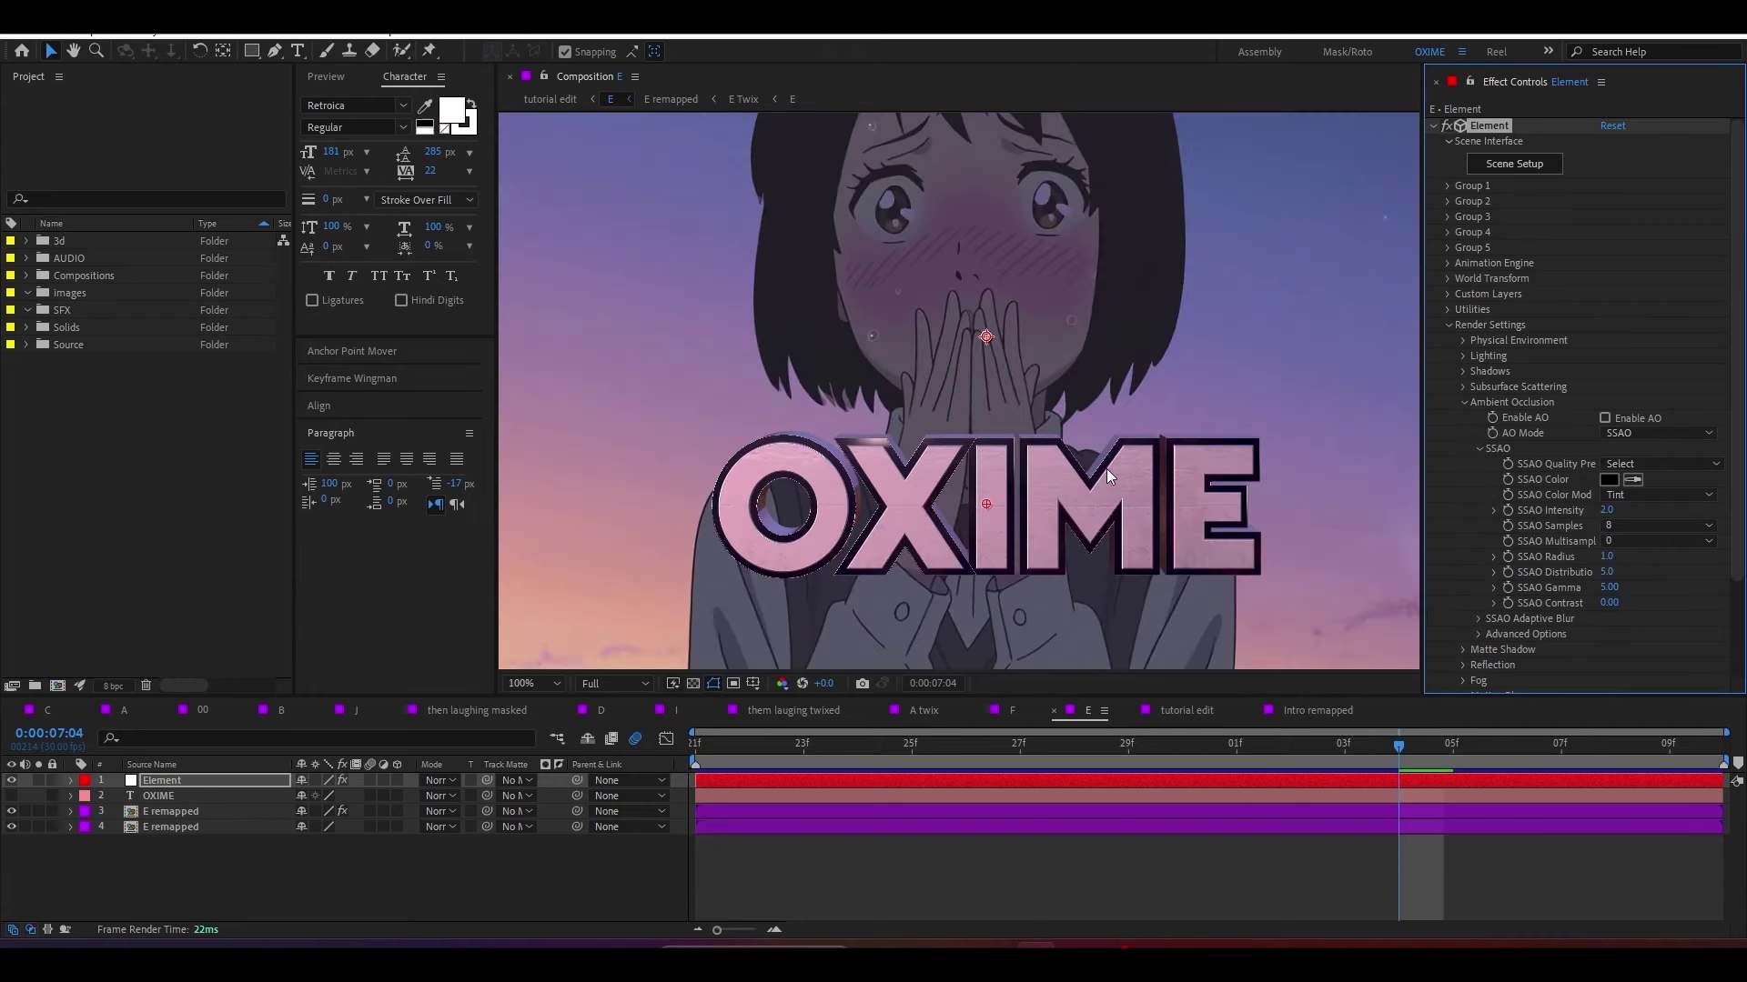
{"action": "left_click", "coordinate": [1617, 416]}
{"action": "left_click", "coordinate": [1623, 436]}
{"action": "left_click", "coordinate": [1642, 402]}
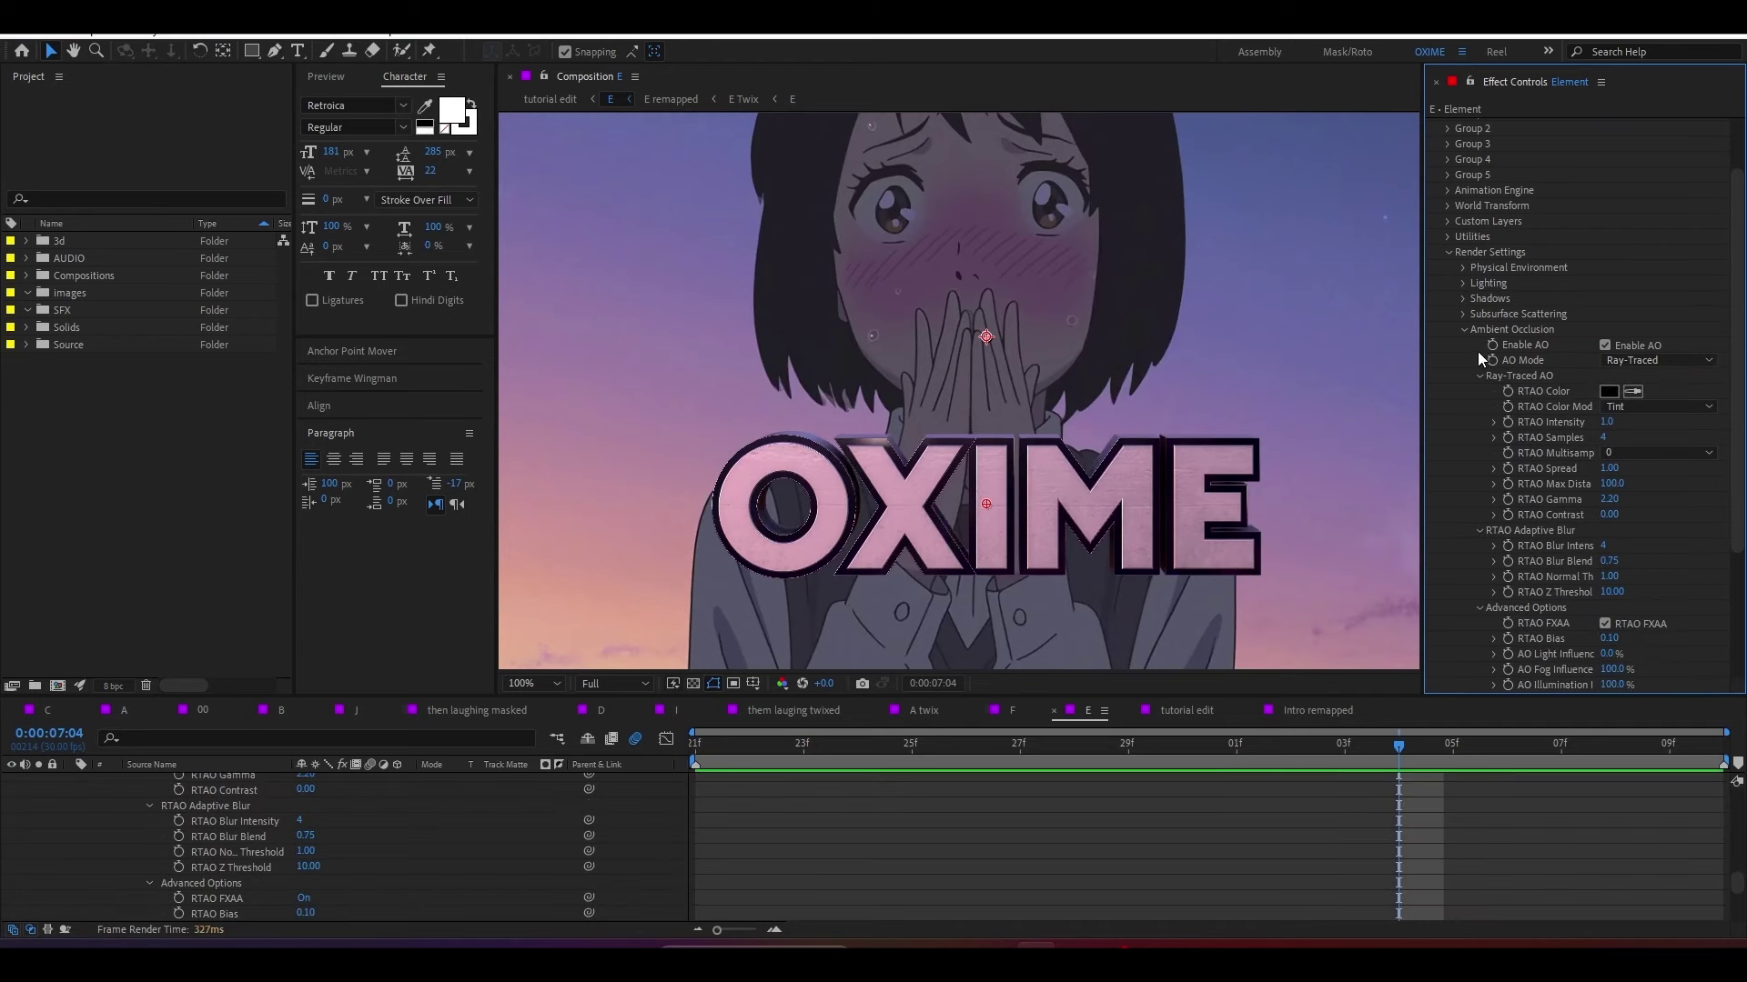
{"action": "left_click", "coordinate": [1464, 330]}
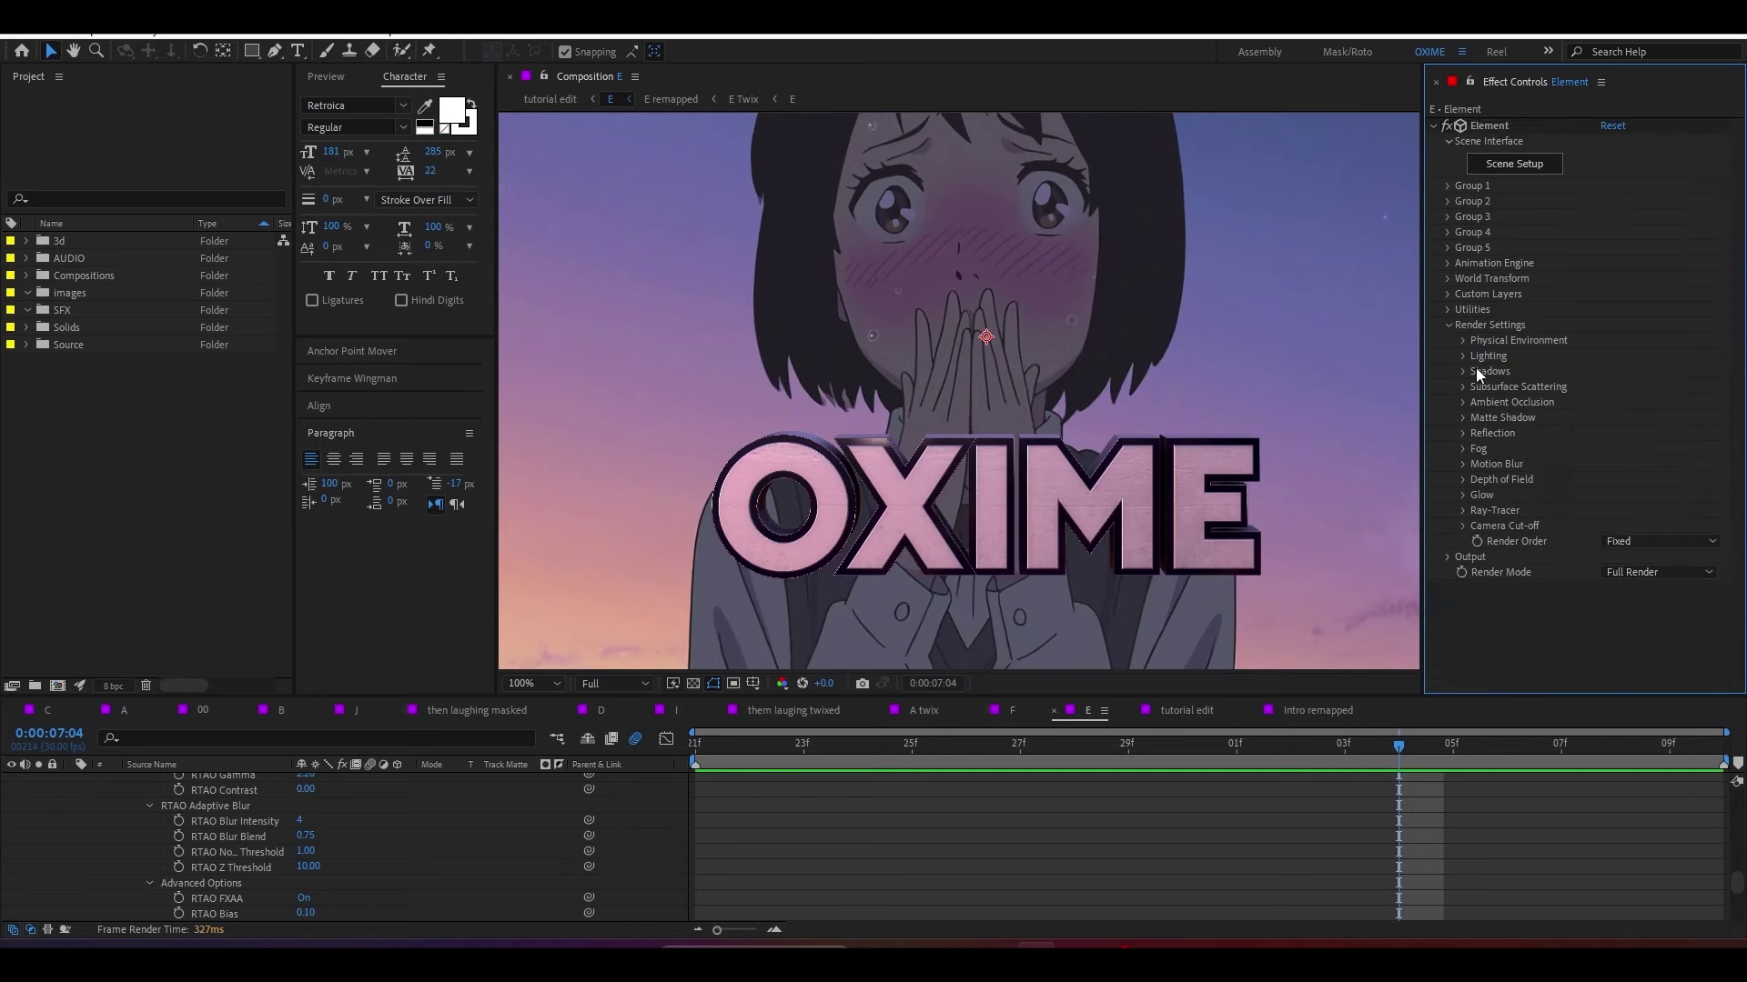
{"action": "key", "text": "ctrl+grave"}
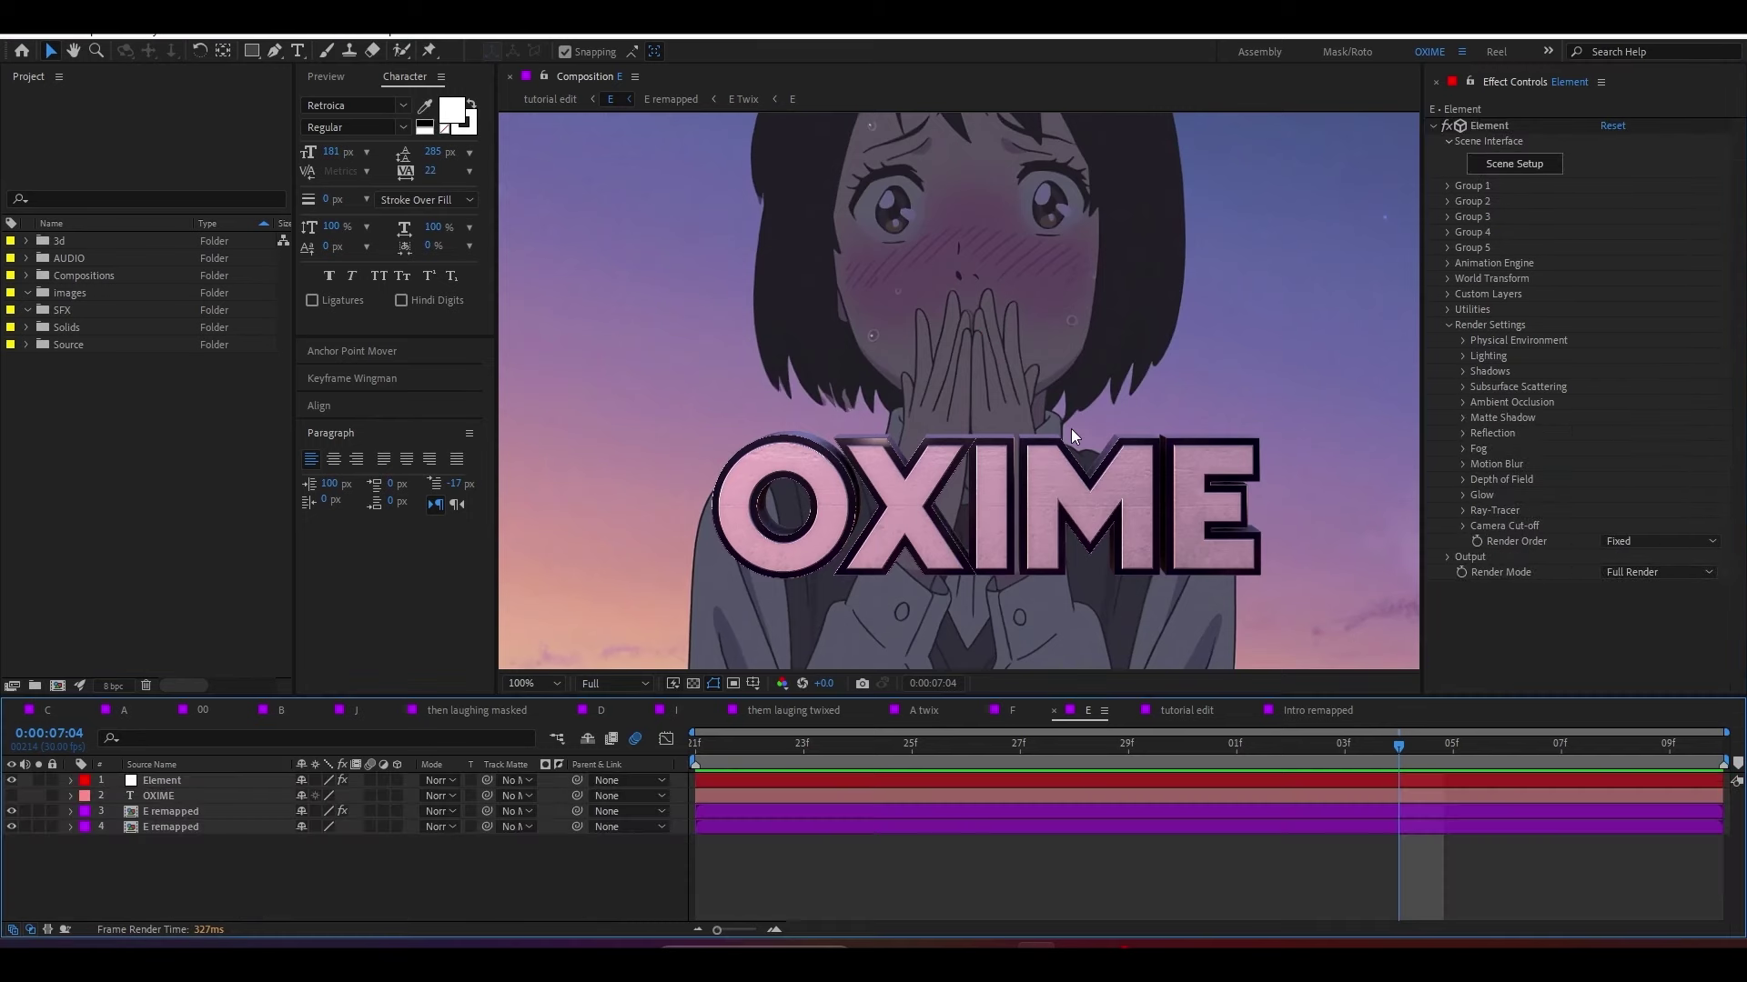
{"action": "key", "text": "comma"}
{"action": "key", "text": "comma"}
{"action": "key", "text": "comma"}
Step: Create a Parallel light with colour FFEDD0 and 500% intensity
{"action": "key", "text": "period"}
{"action": "key", "text": "period"}
{"action": "right_click", "coordinate": [263, 782]}
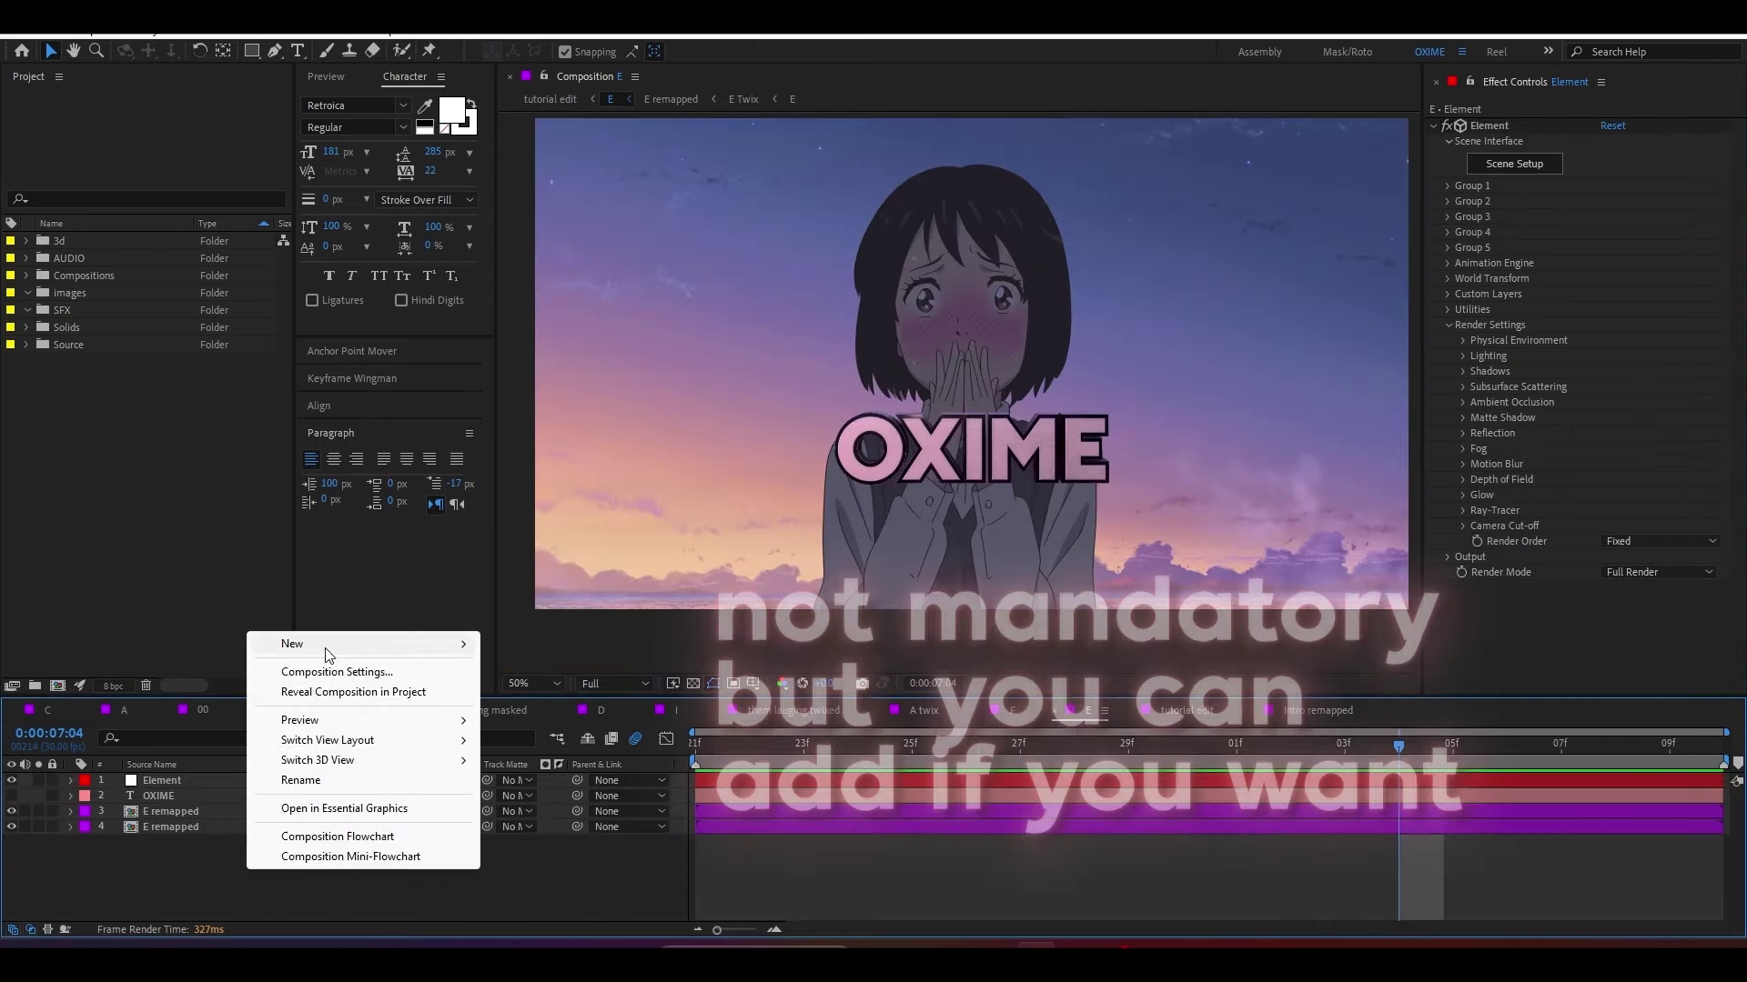
{"action": "mouse_move", "coordinate": [437, 645]}
{"action": "left_click", "coordinate": [528, 713]}
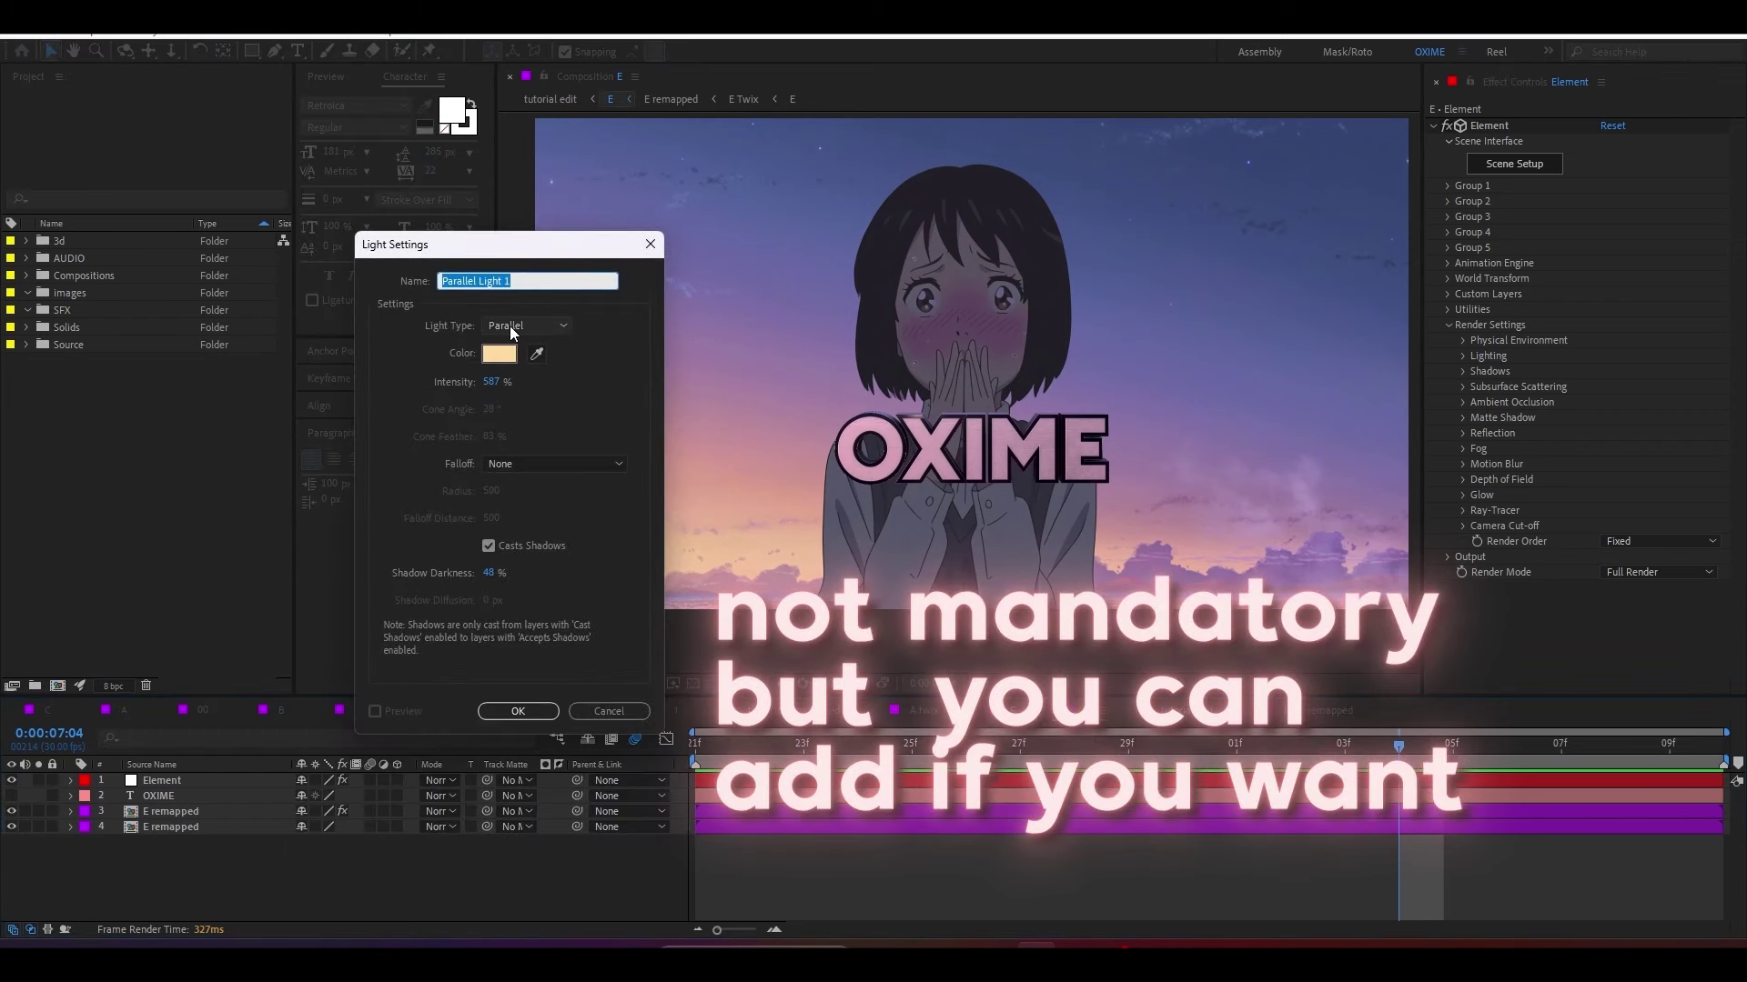
{"action": "left_click", "coordinate": [507, 357]}
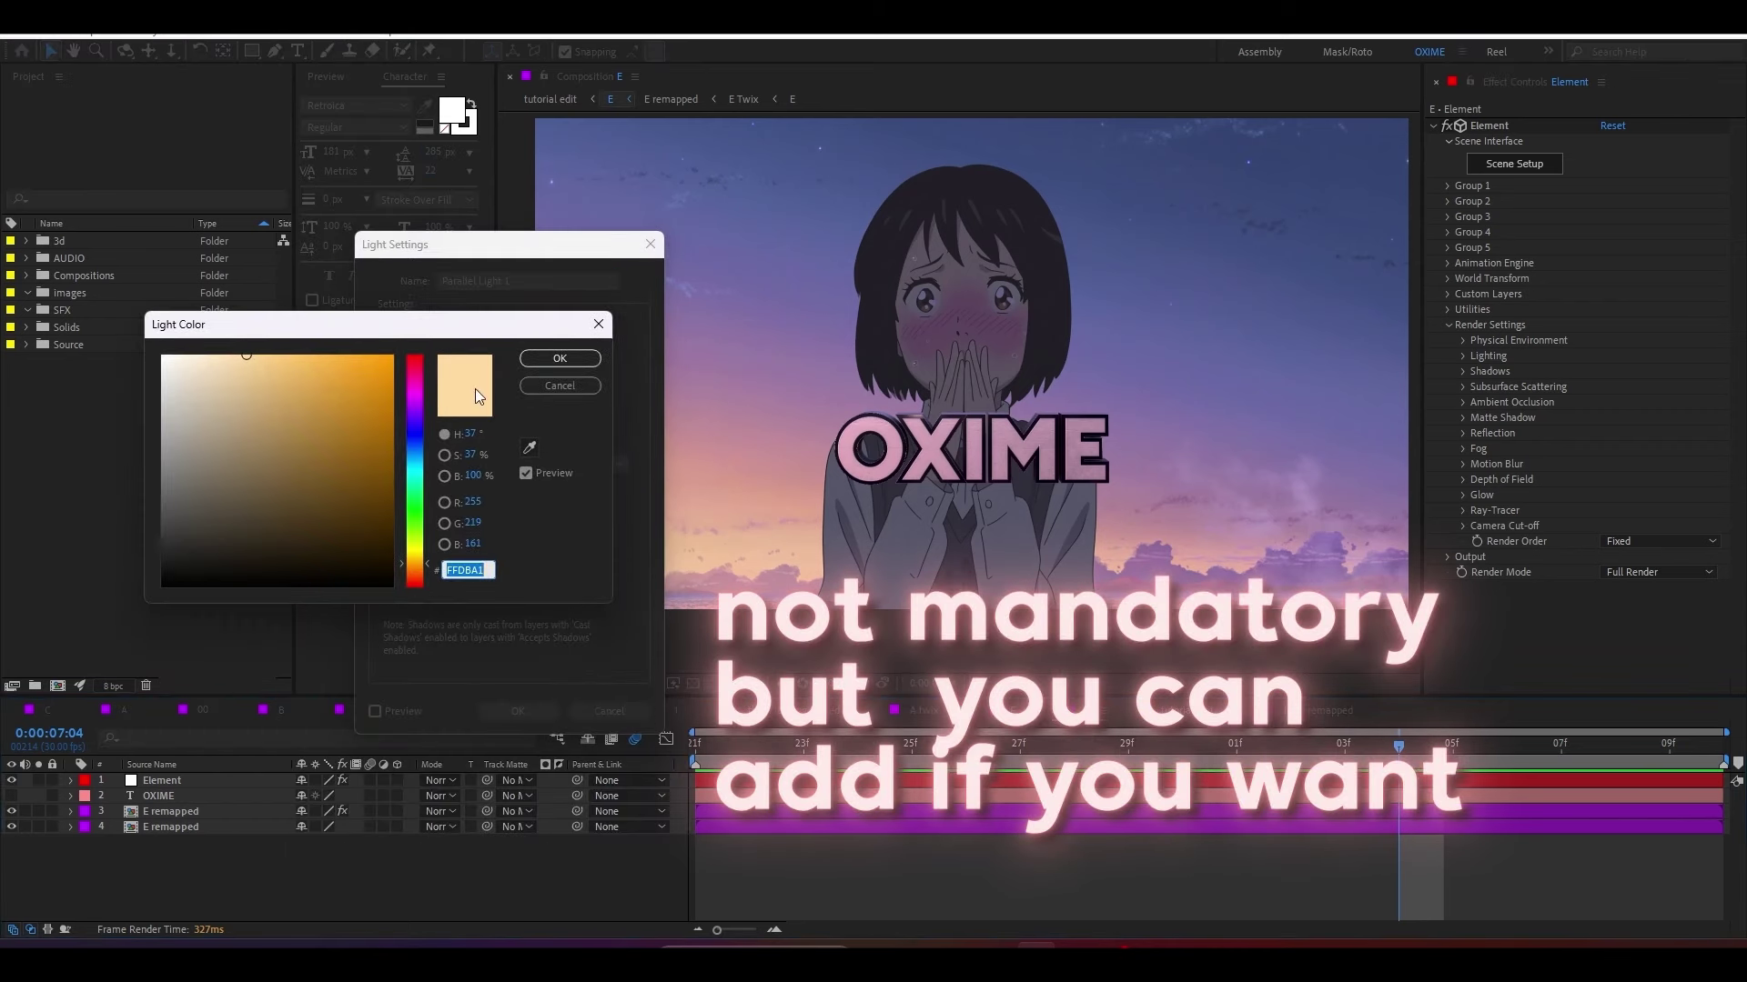
{"action": "left_click", "coordinate": [560, 359]}
{"action": "left_click", "coordinate": [517, 381]}
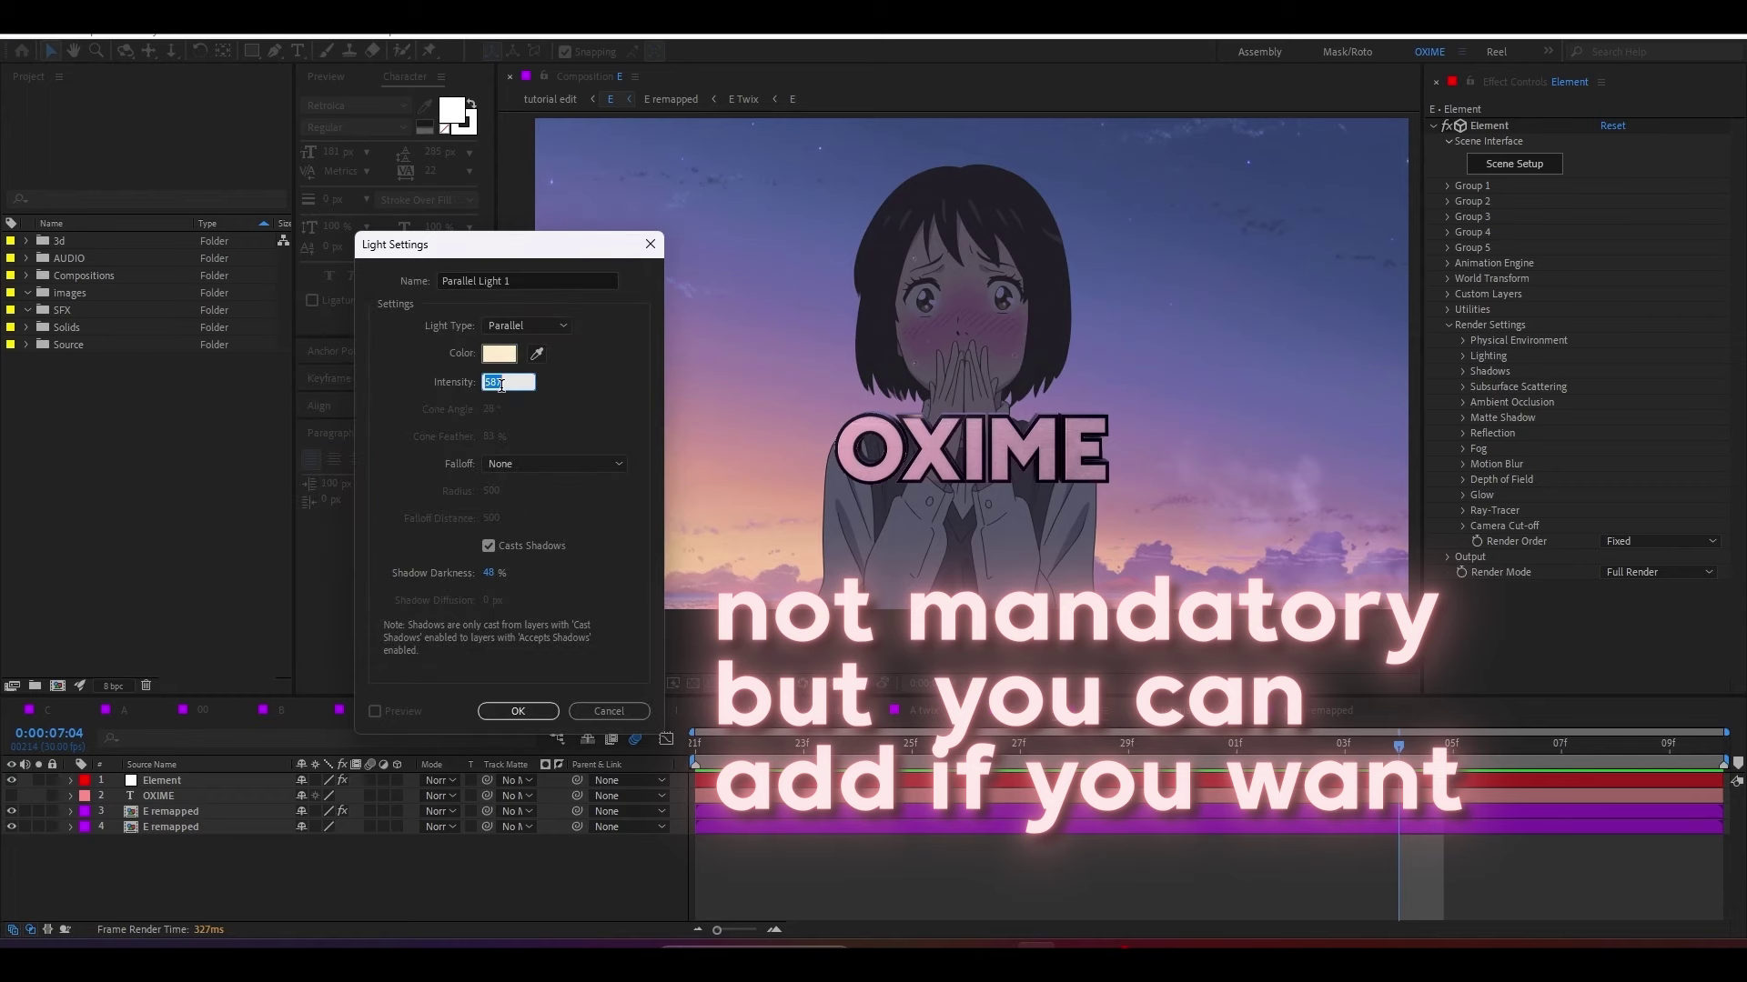
{"action": "type", "text": "500"}
{"action": "left_click", "coordinate": [551, 389]}
{"action": "left_click", "coordinate": [534, 714]}
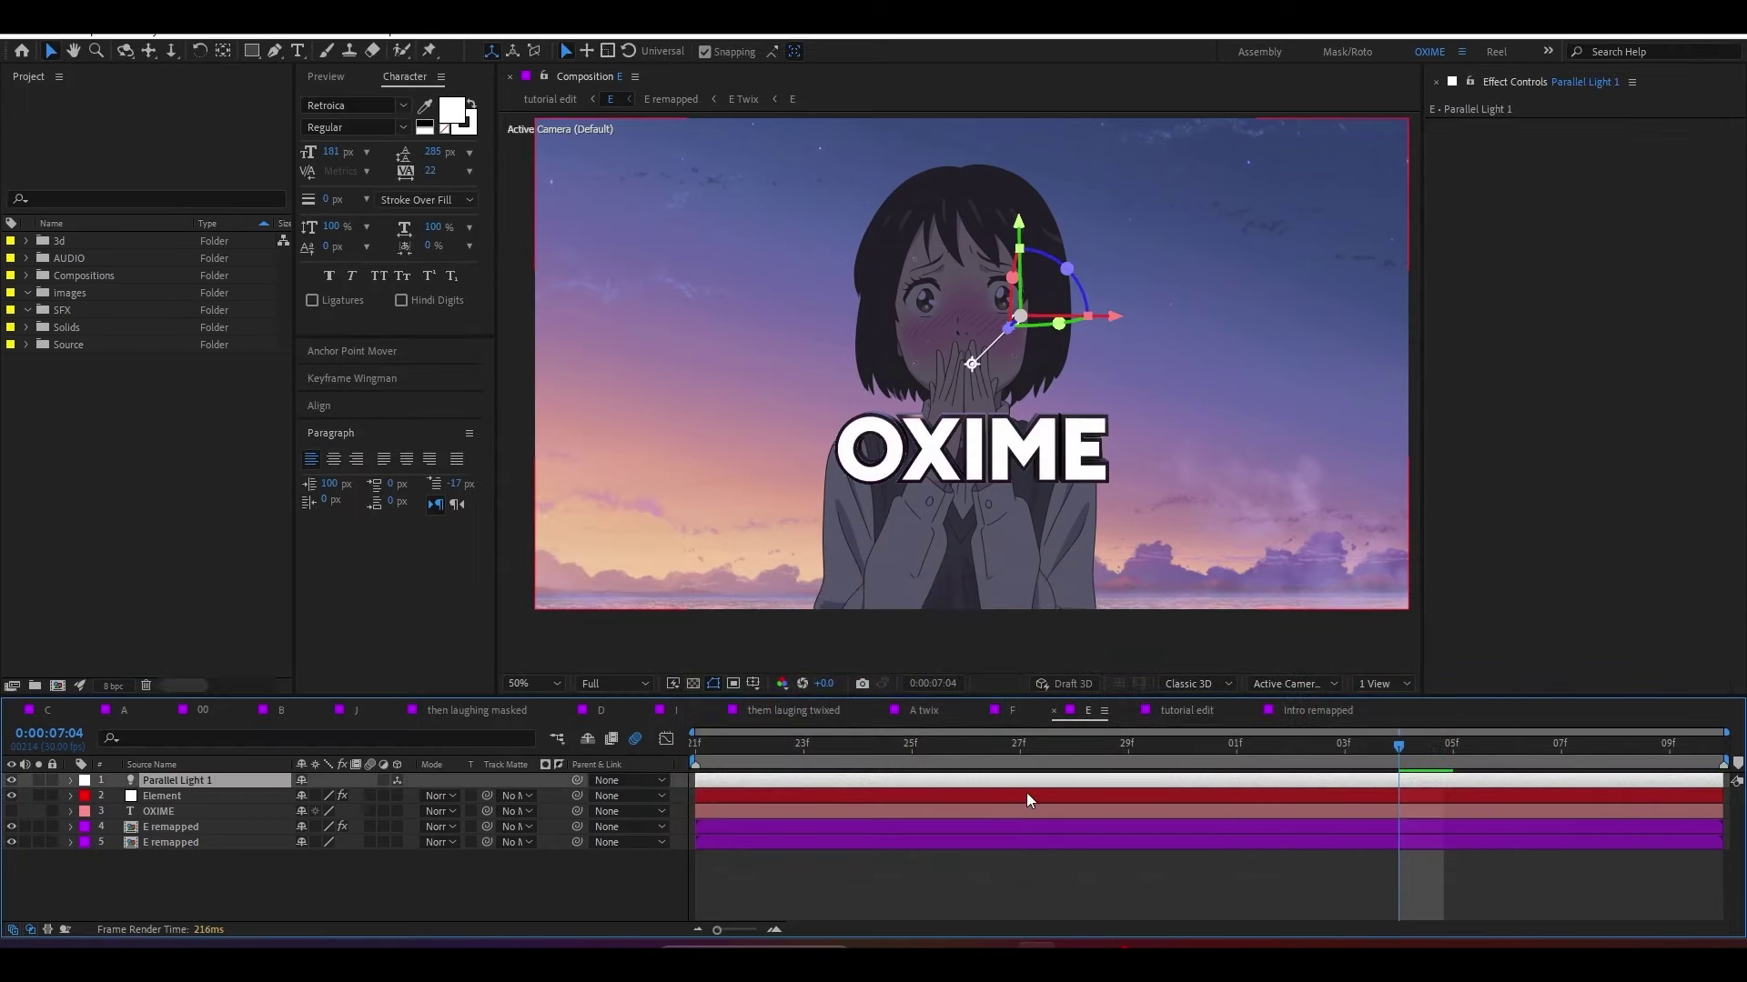
Step: Using Top and Front views, place the light front-left and aim its target at OXIME
{"action": "left_click", "coordinate": [1283, 684]}
{"action": "left_click", "coordinate": [1275, 476]}
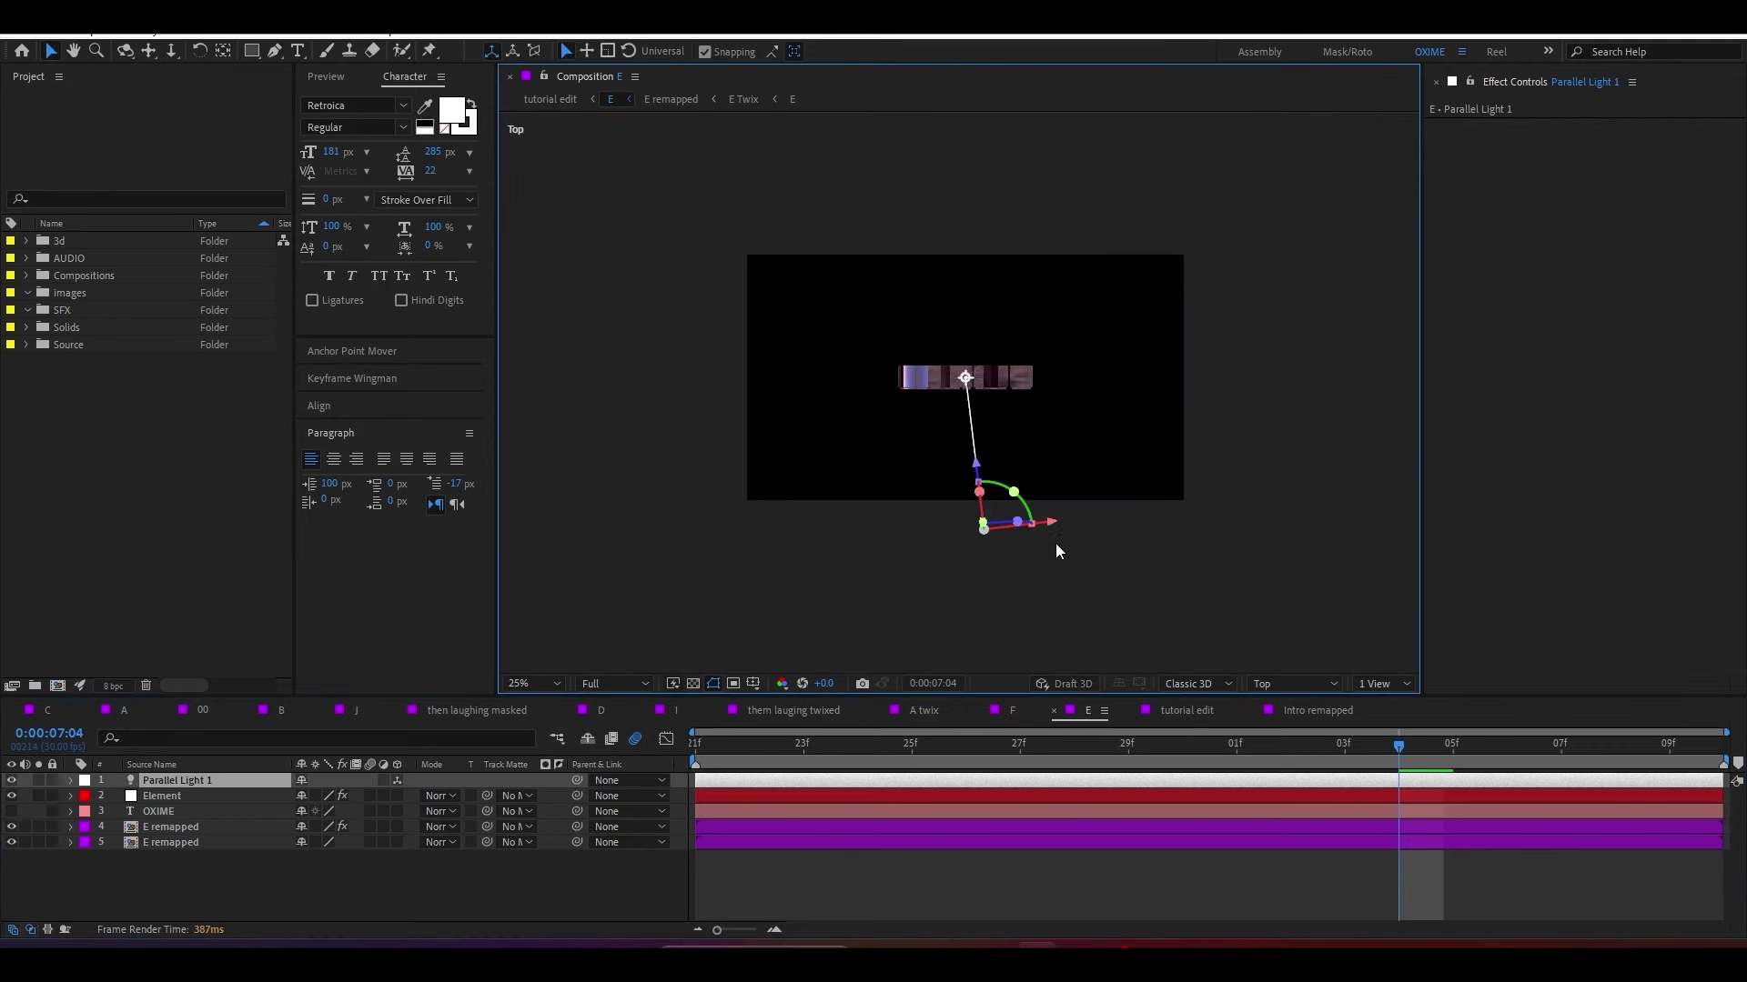
{"action": "left_click_drag", "start_coordinate": [1053, 526], "coordinate": [747, 469]}
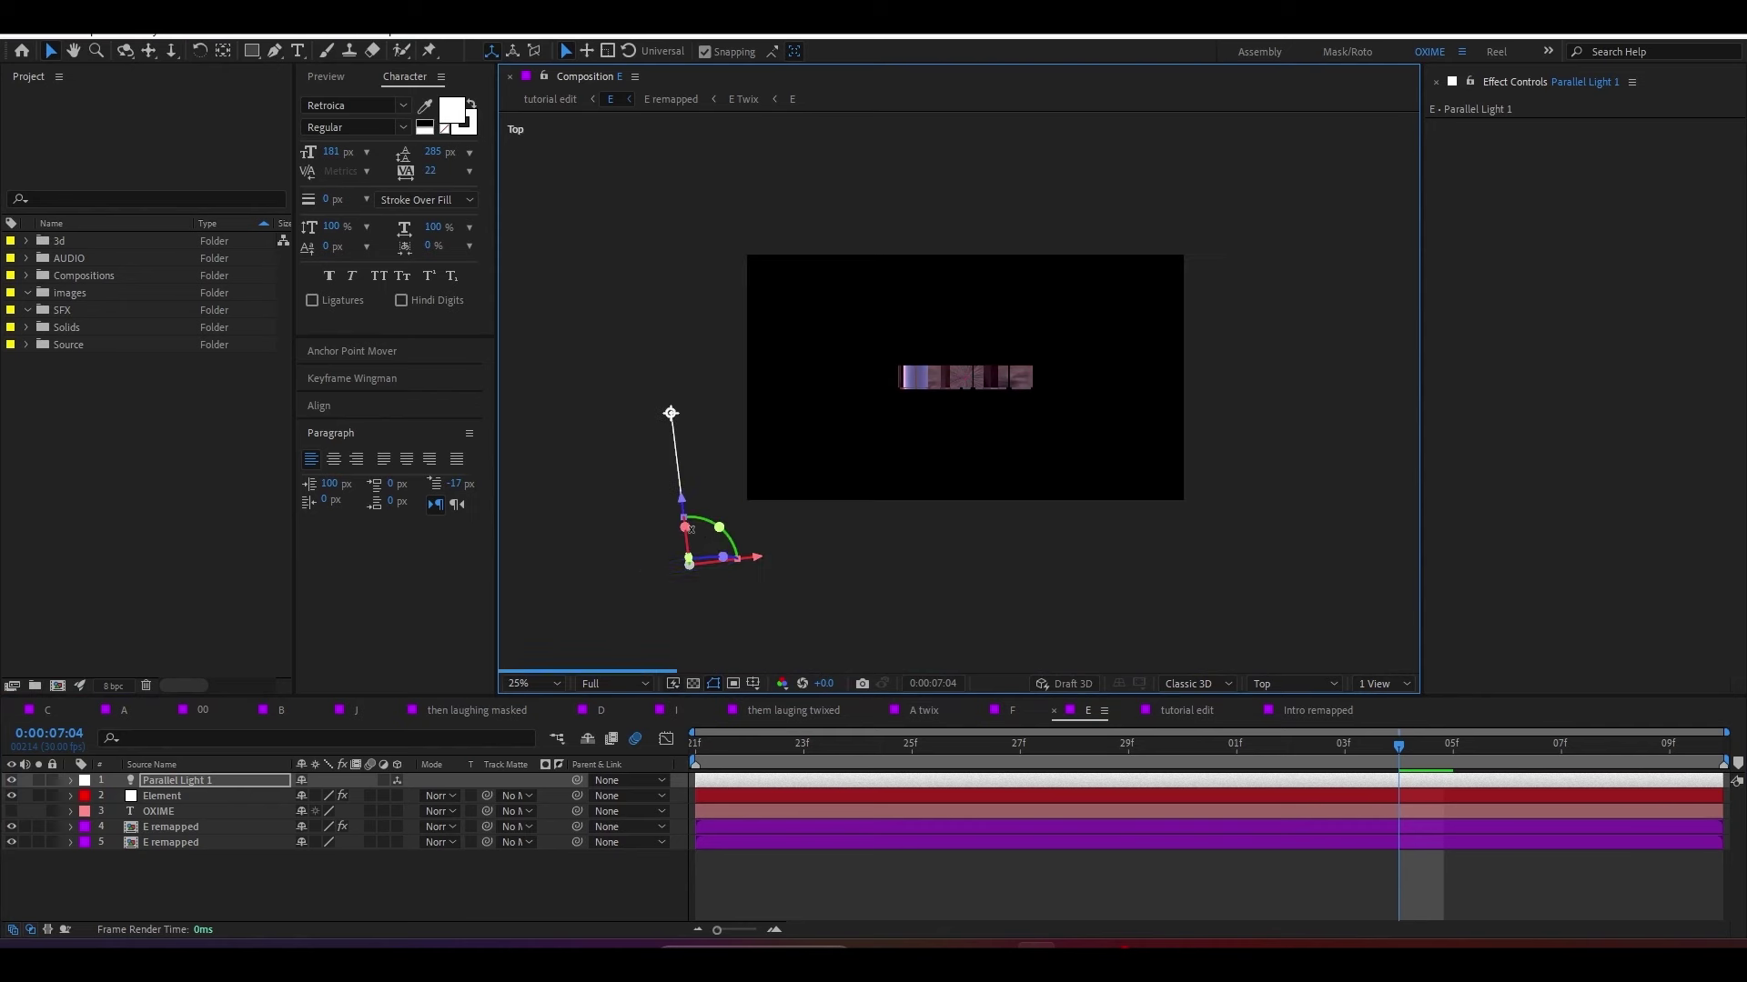
{"action": "left_click_drag", "start_coordinate": [661, 326], "coordinate": [973, 375]}
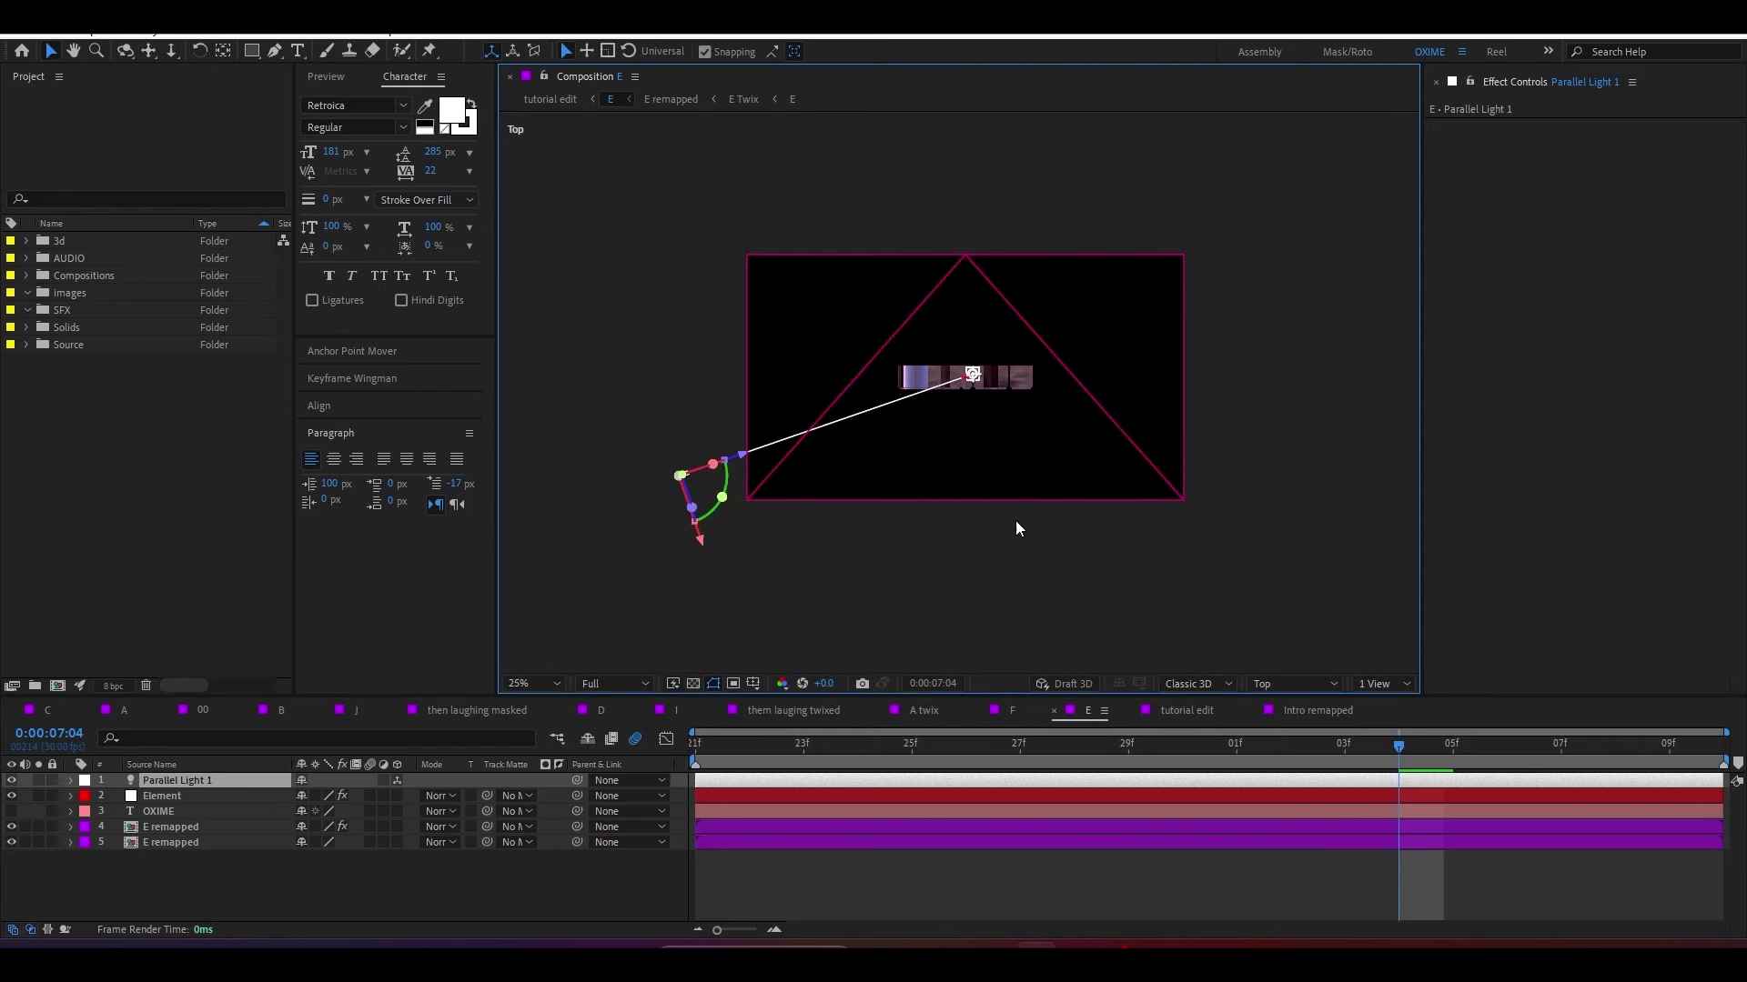
{"action": "left_click", "coordinate": [1292, 684]}
{"action": "left_click", "coordinate": [1294, 437]}
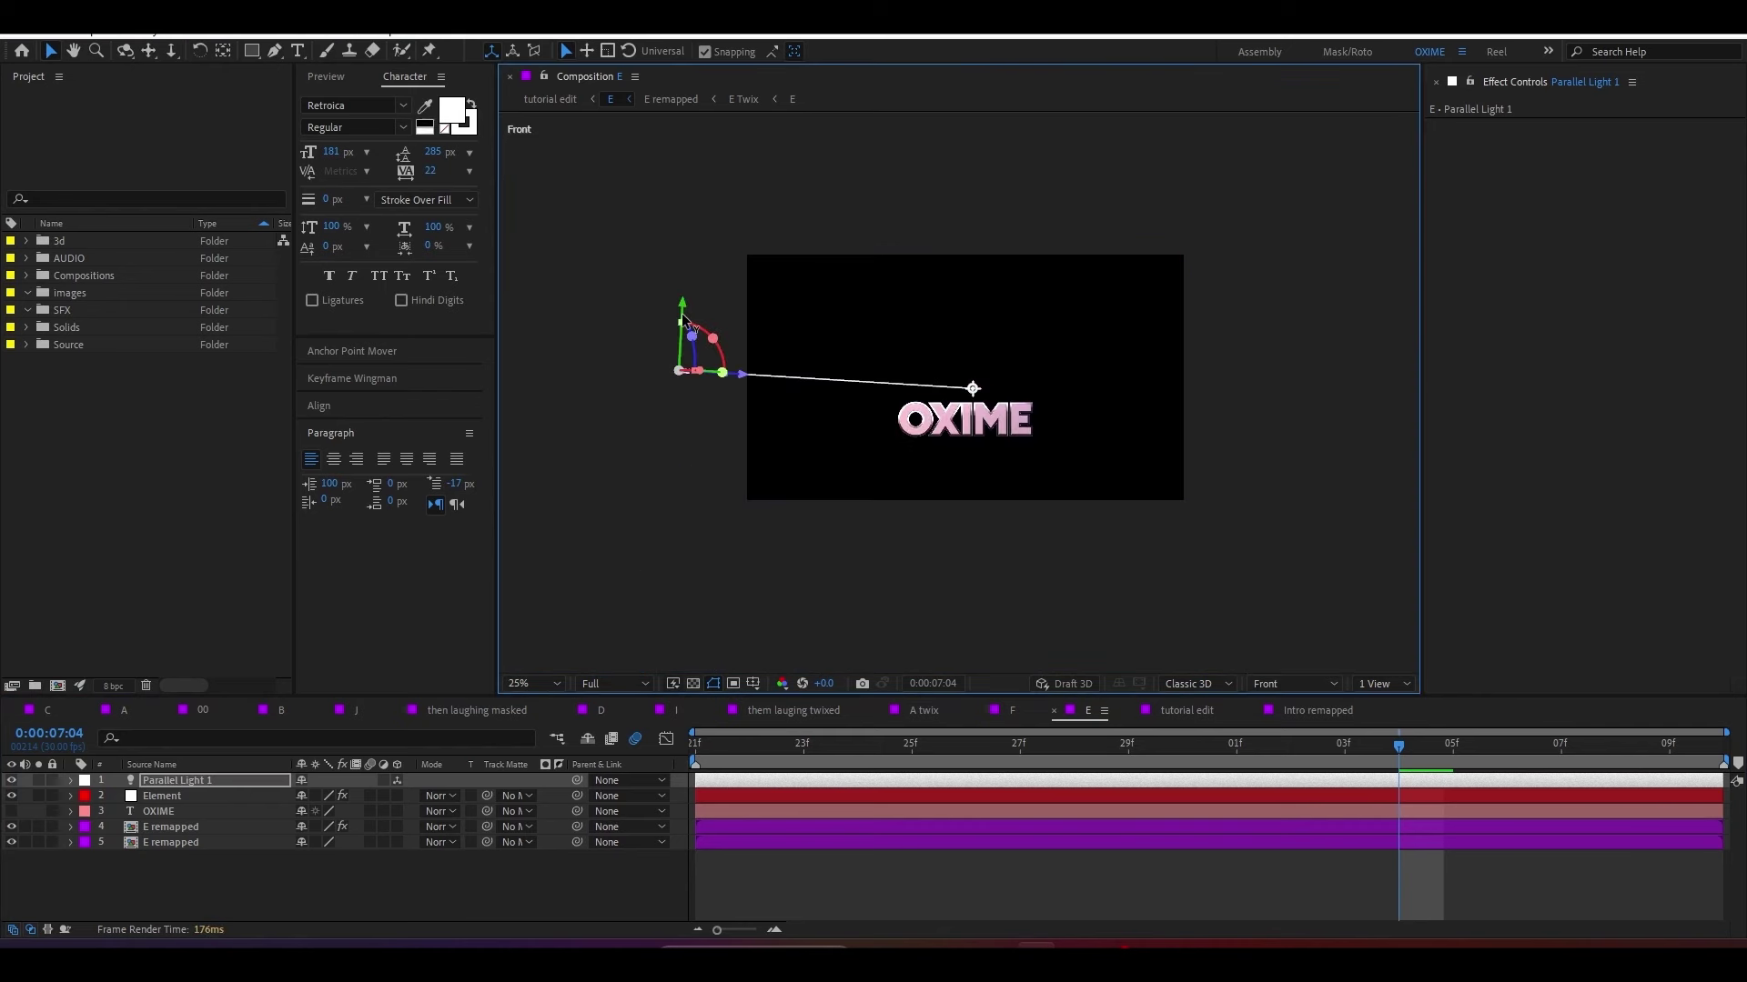
{"action": "left_click_drag", "start_coordinate": [678, 314], "coordinate": [665, 421]}
{"action": "left_click_drag", "start_coordinate": [966, 495], "coordinate": [977, 424]}
{"action": "left_click", "coordinate": [1292, 684]}
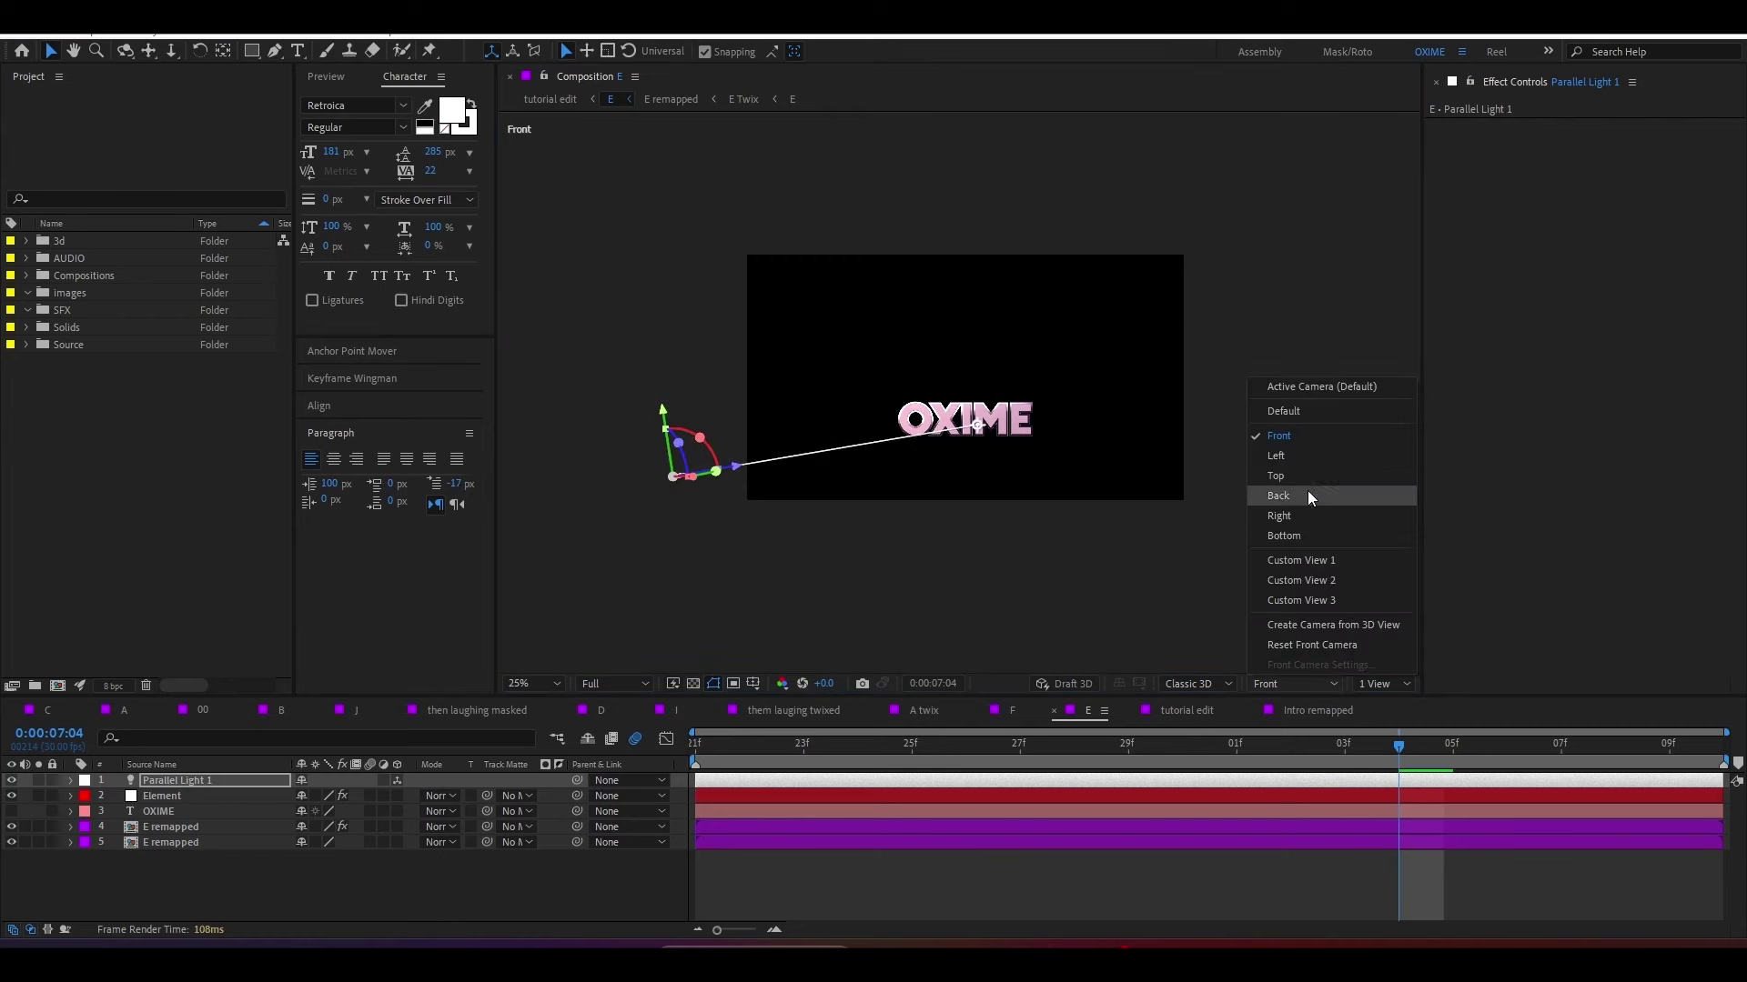
{"action": "left_click", "coordinate": [1323, 391]}
{"action": "key", "text": "period"}
{"action": "key", "text": "period"}
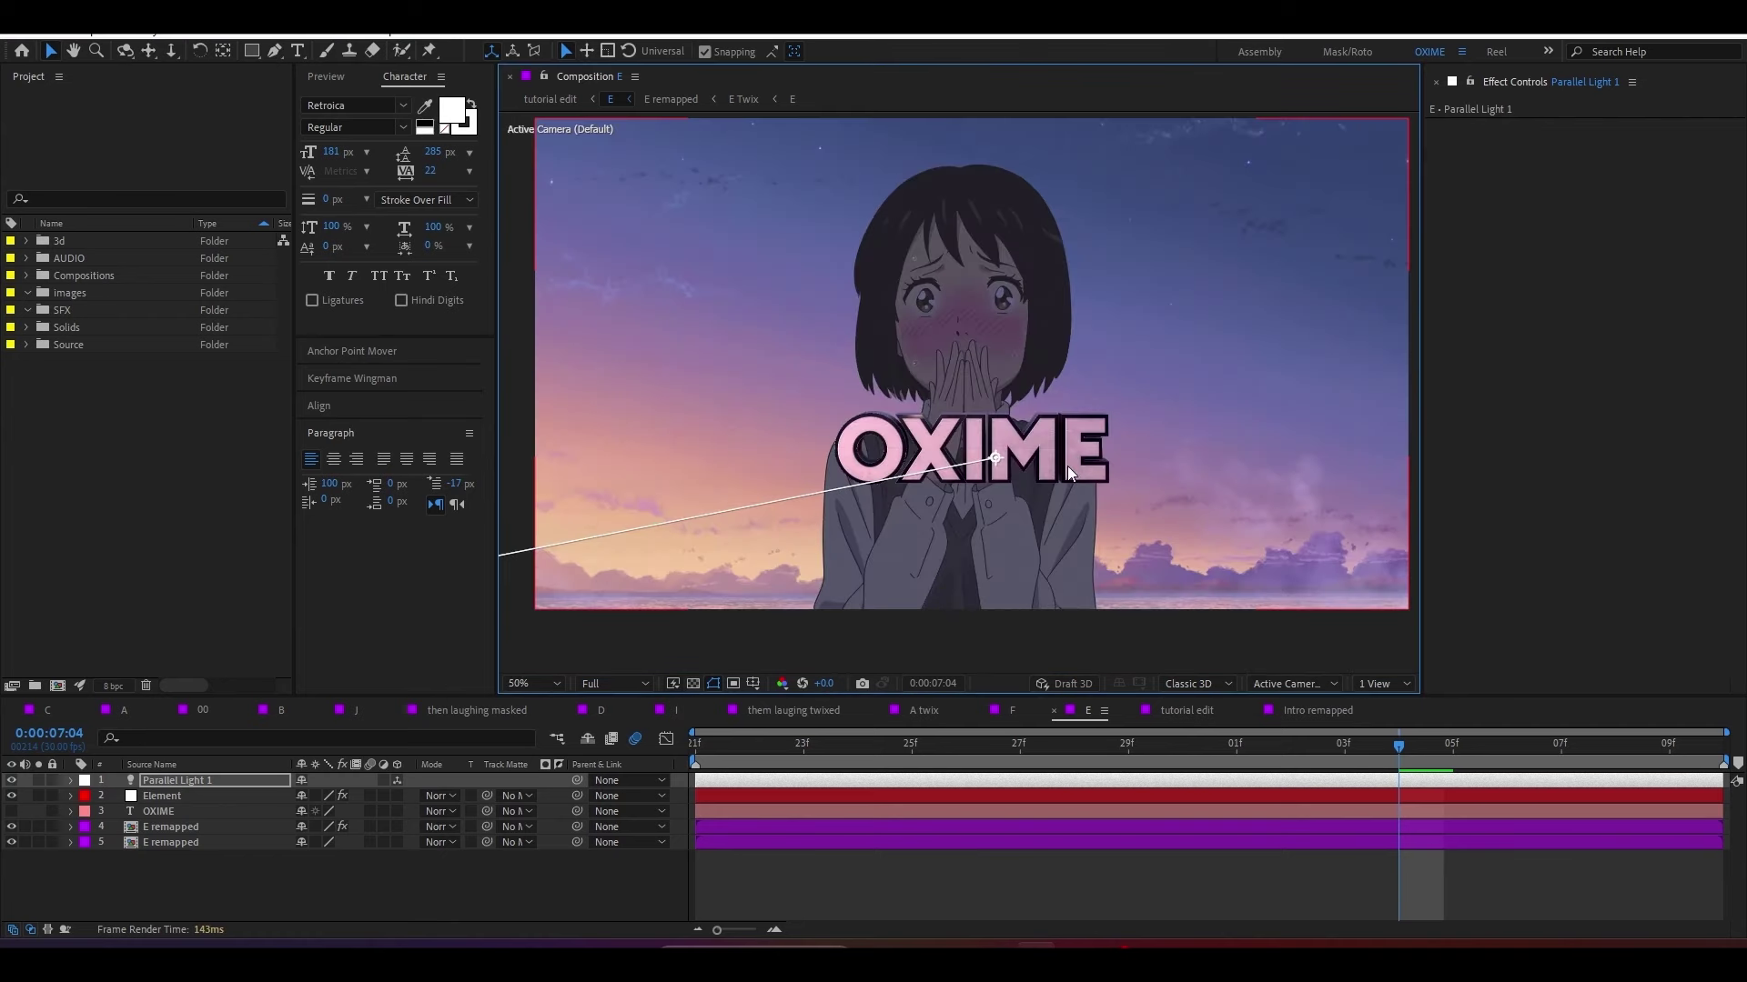
{"action": "left_click", "coordinate": [736, 784]}
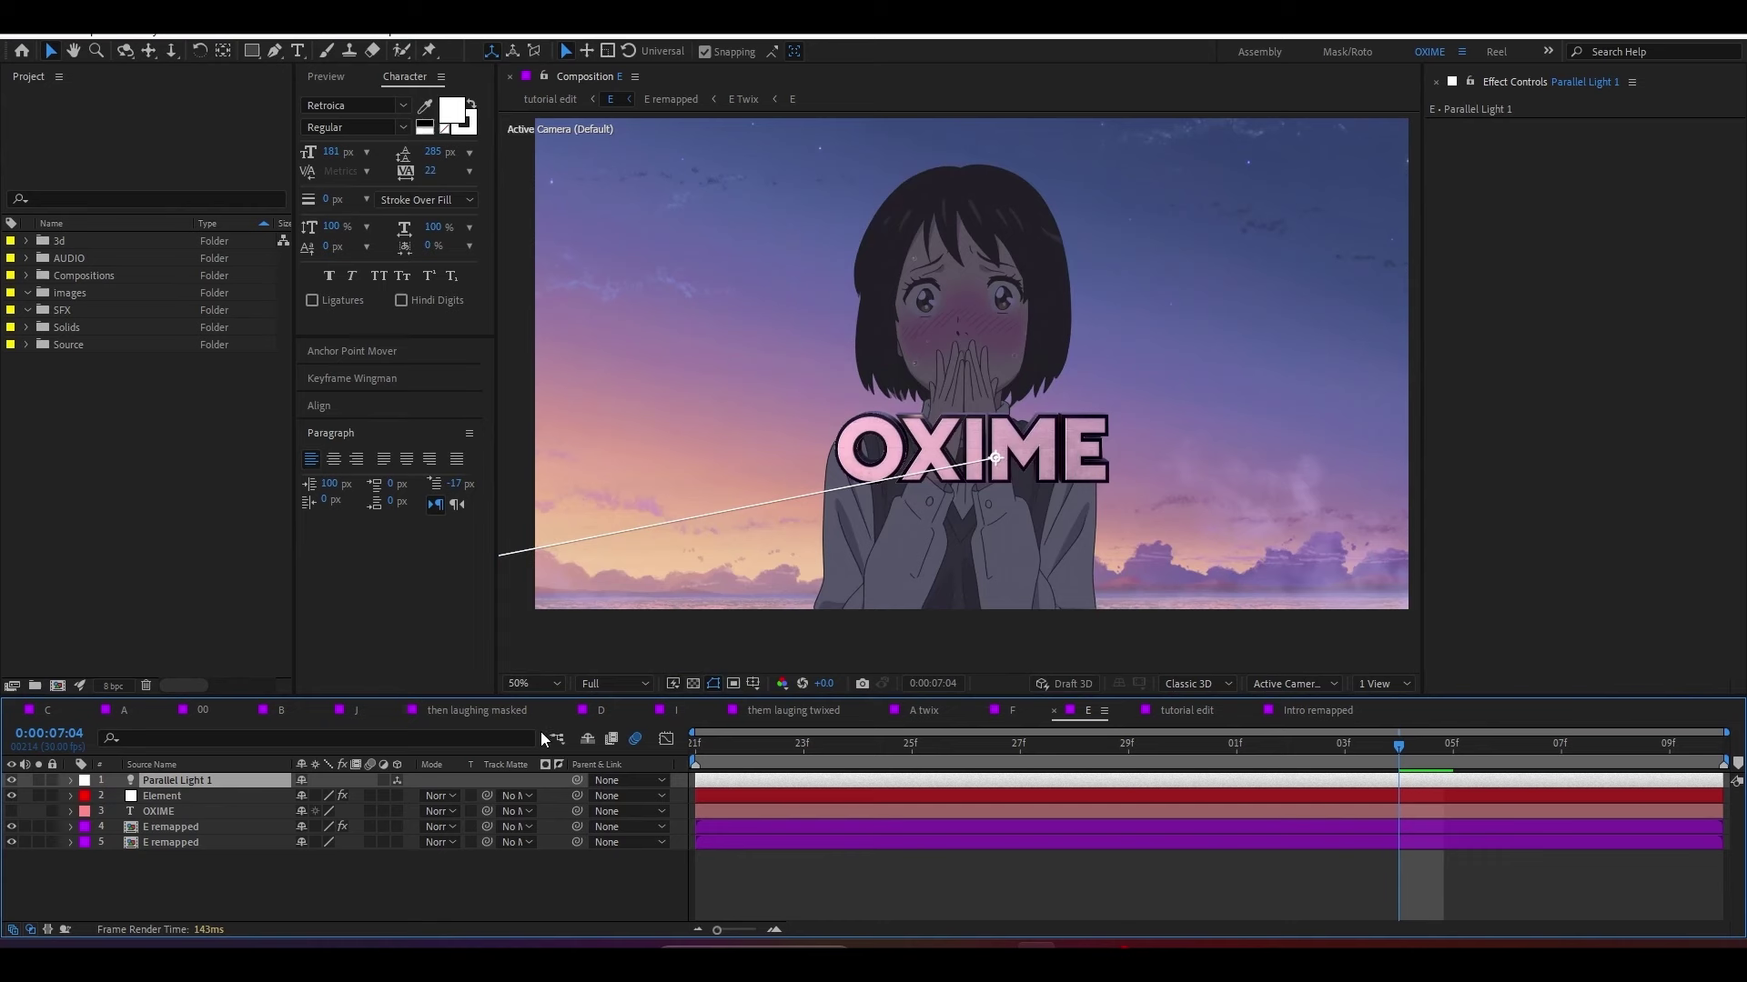
Step: Turn on Use Comp Lights for the Element layer and set Add Lighting to None
{"action": "left_click", "coordinate": [859, 795]}
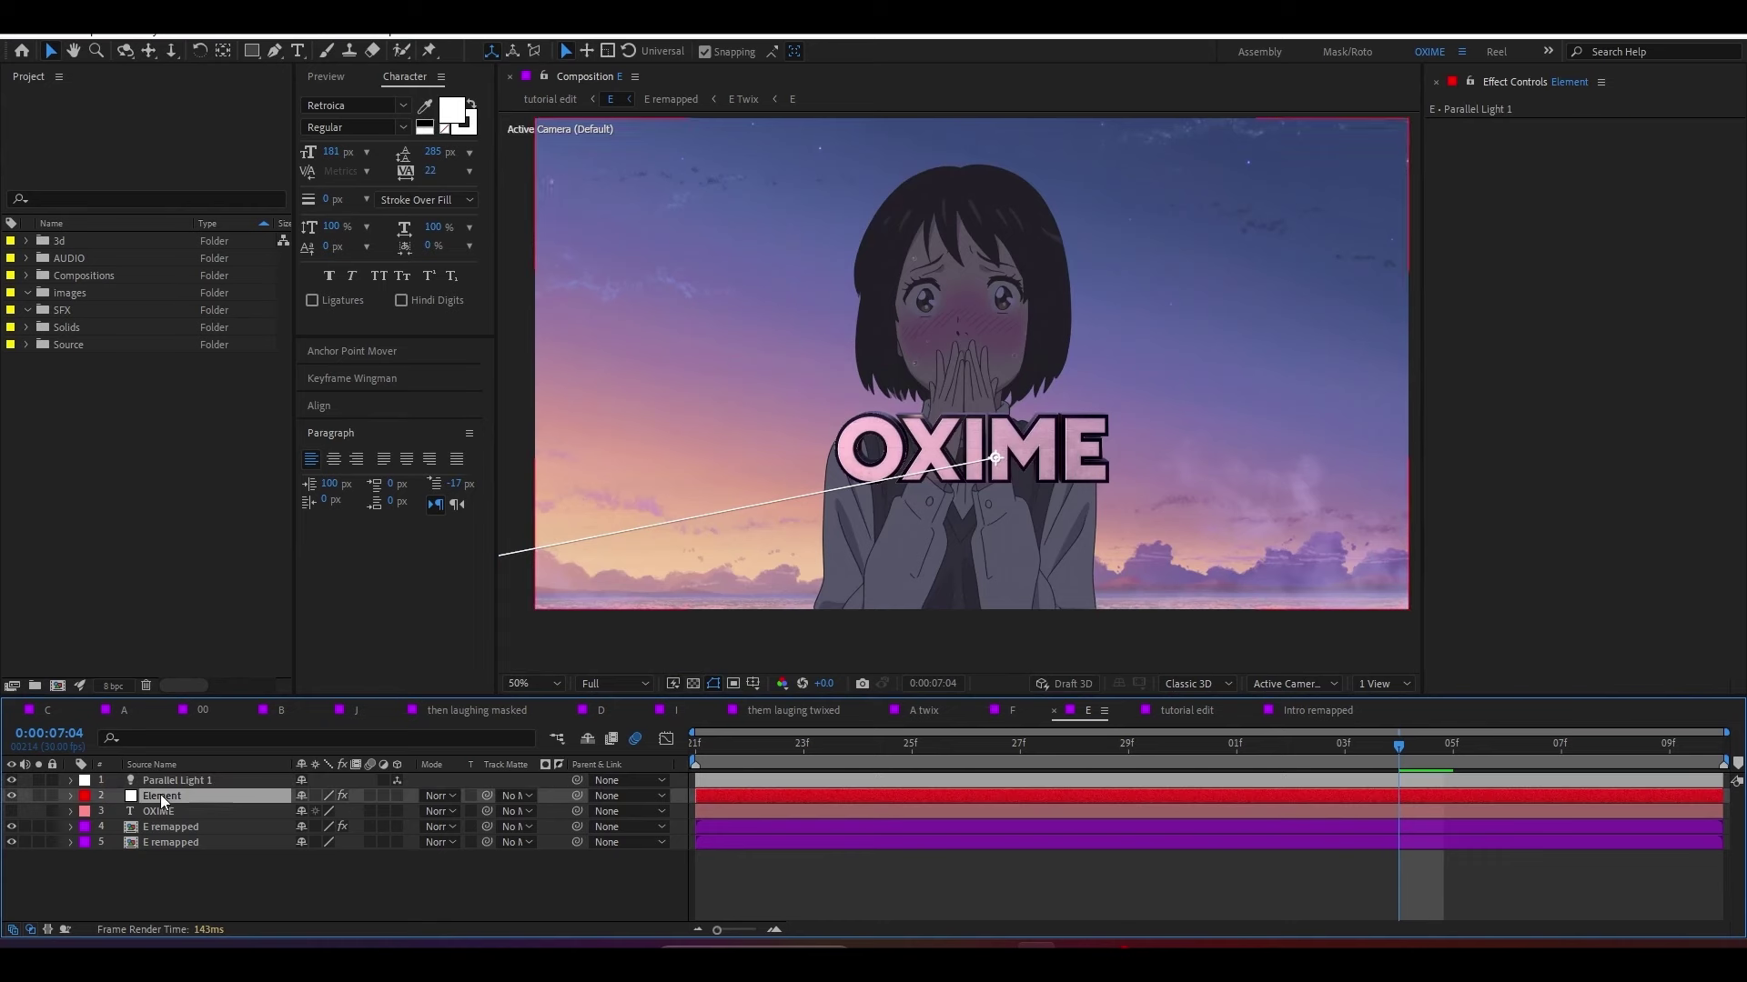
{"action": "left_click", "coordinate": [1463, 356]}
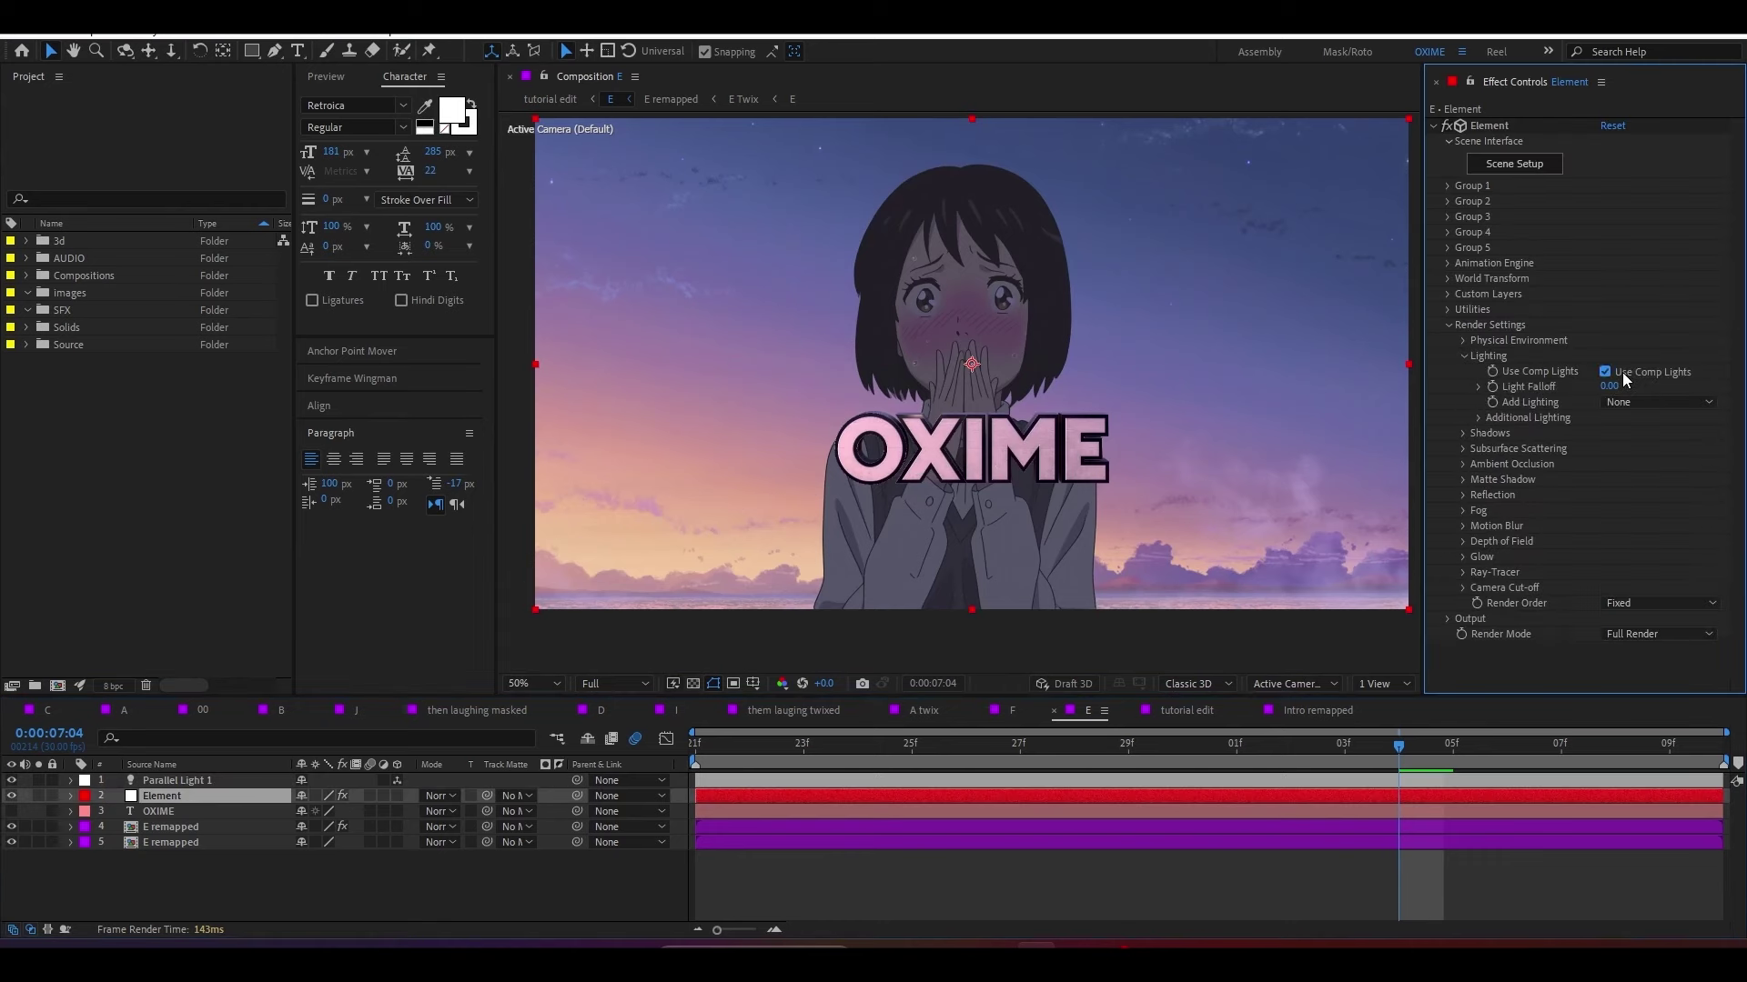
{"action": "left_click", "coordinate": [1622, 373]}
{"action": "left_click", "coordinate": [1623, 373]}
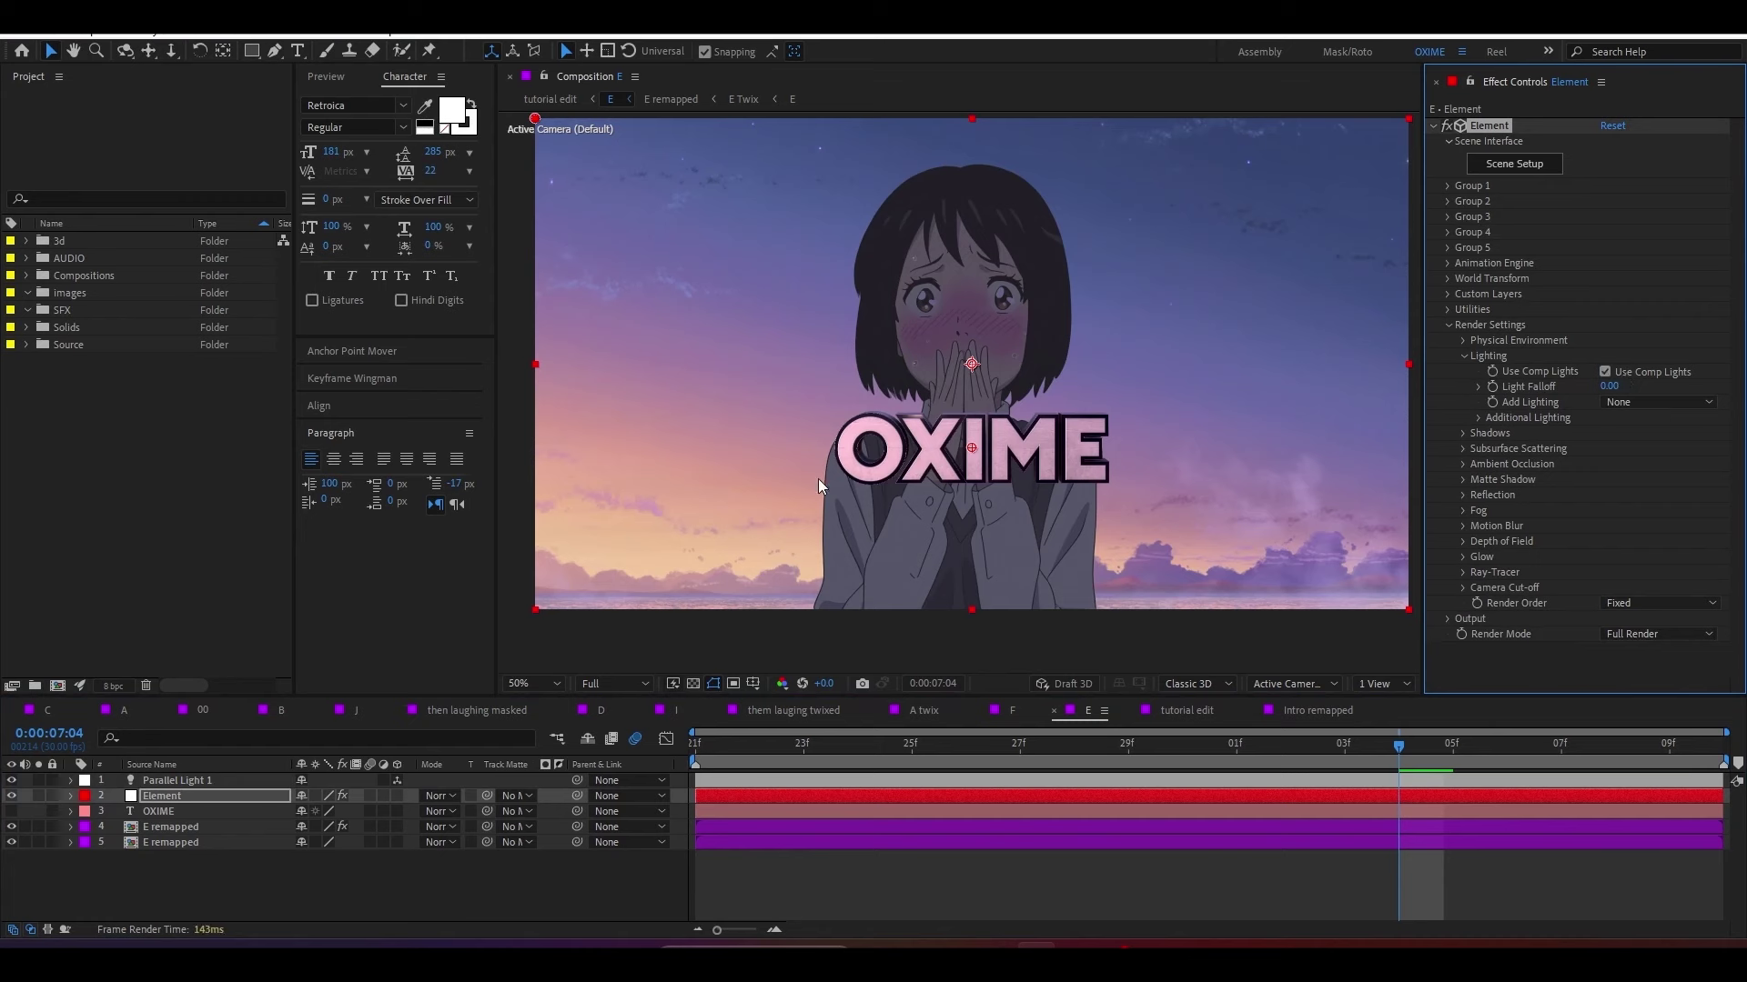
{"action": "left_click", "coordinate": [1480, 417]}
{"action": "left_click", "coordinate": [1620, 402]}
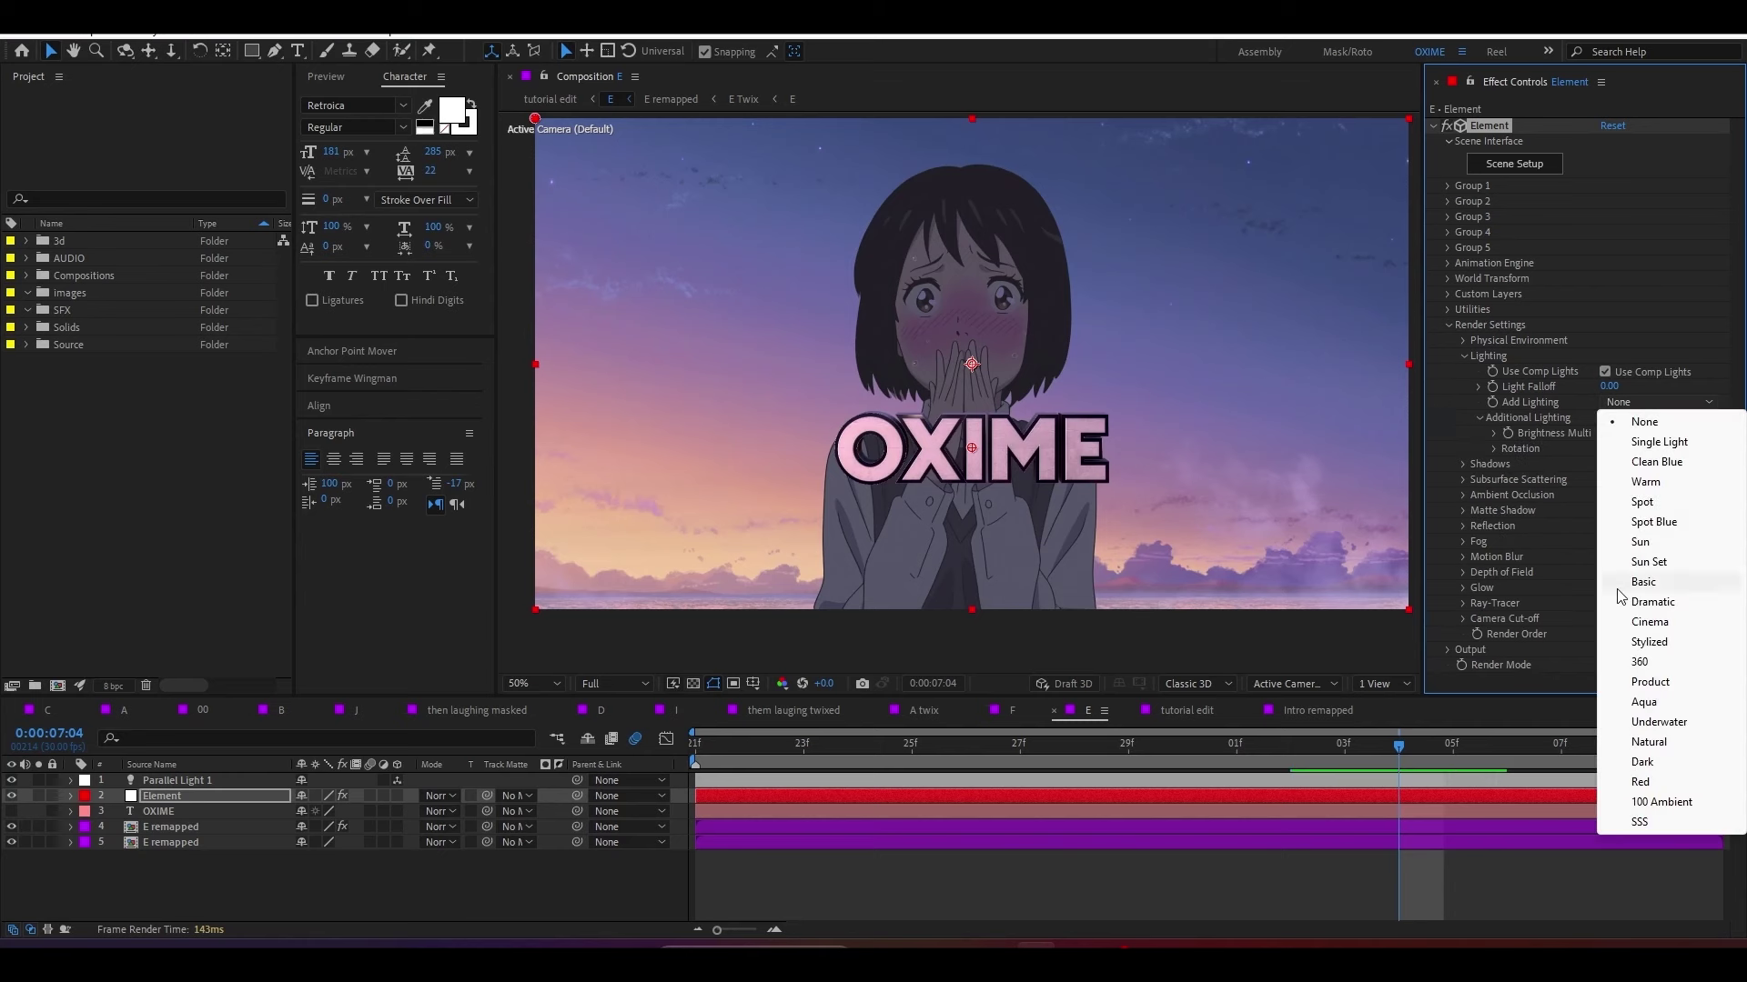
{"action": "left_click", "coordinate": [1651, 562]}
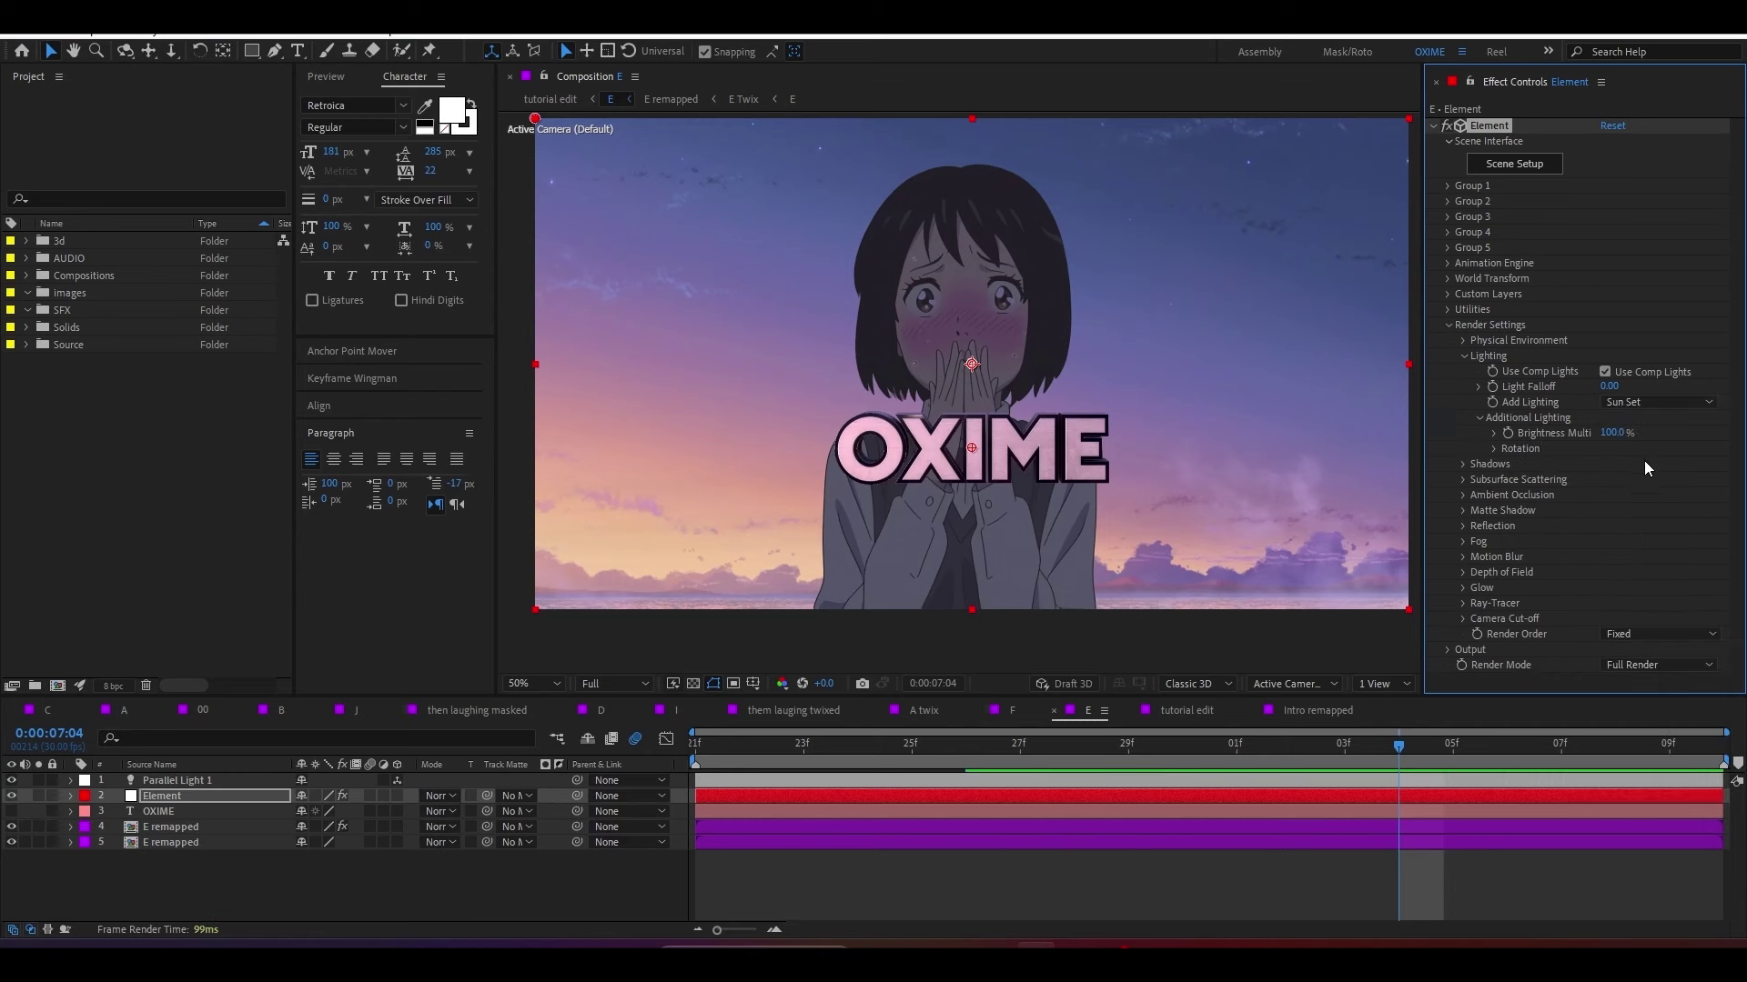
{"action": "left_click", "coordinate": [1640, 401]}
{"action": "left_click", "coordinate": [1647, 503]}
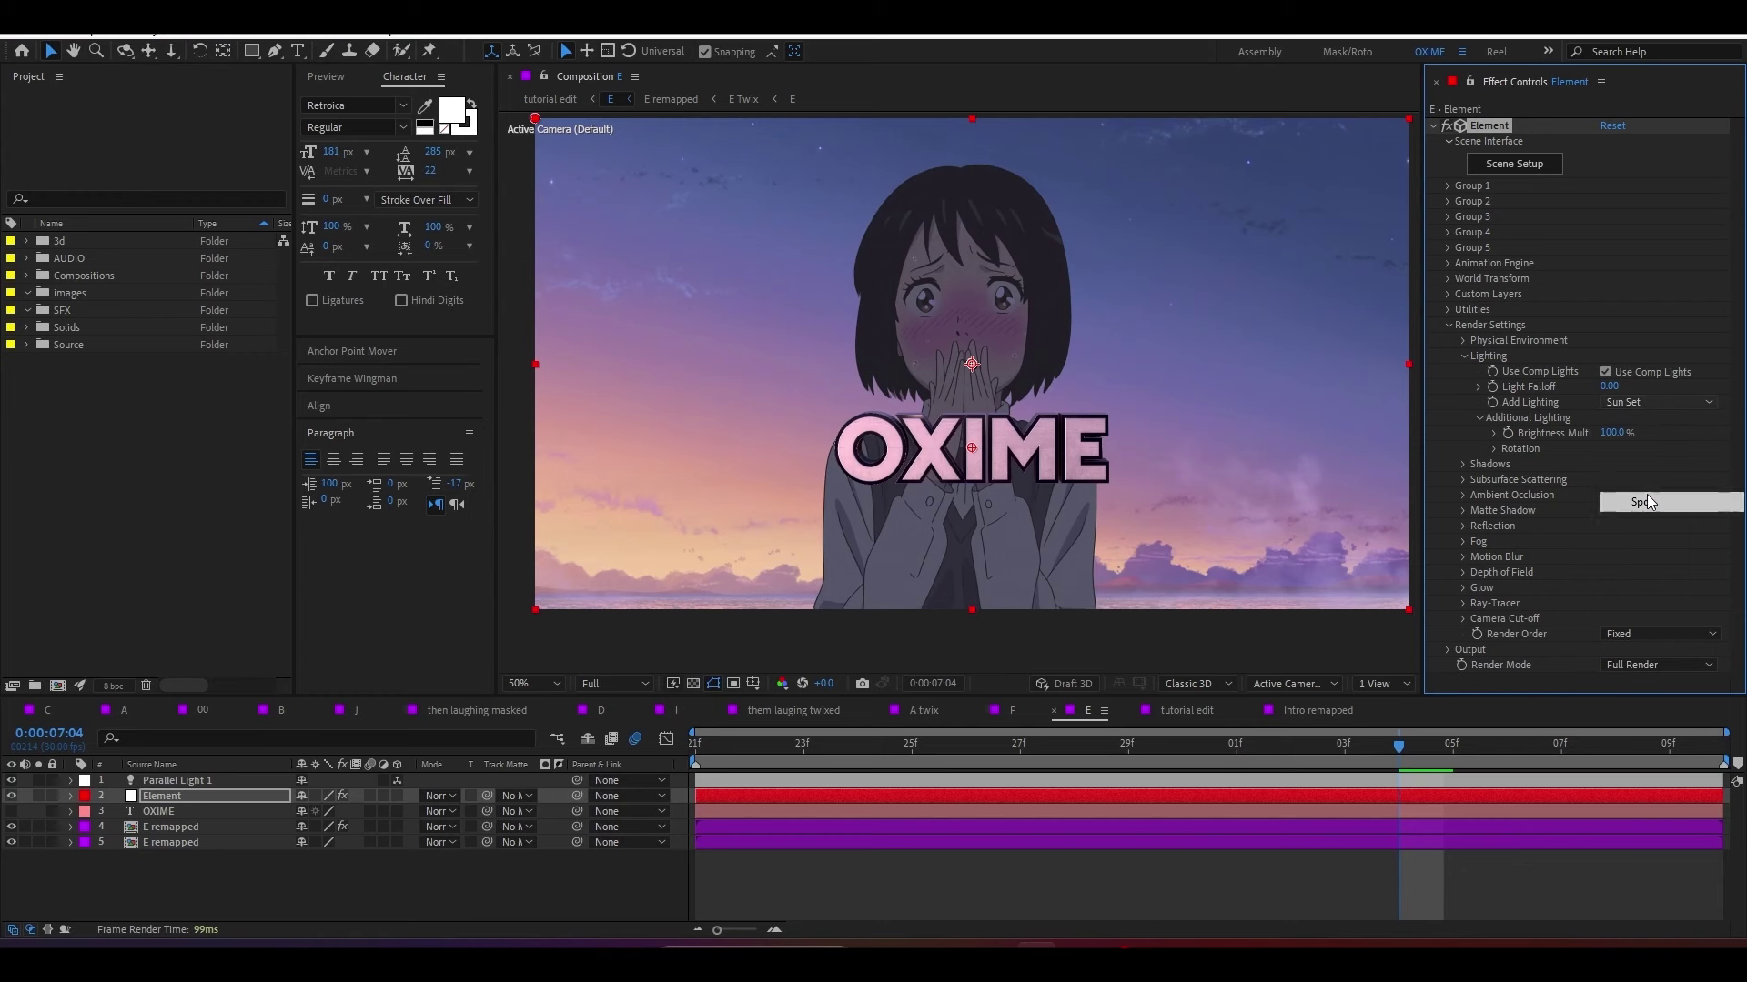
{"action": "left_click", "coordinate": [1651, 407]}
{"action": "left_click", "coordinate": [1638, 417]}
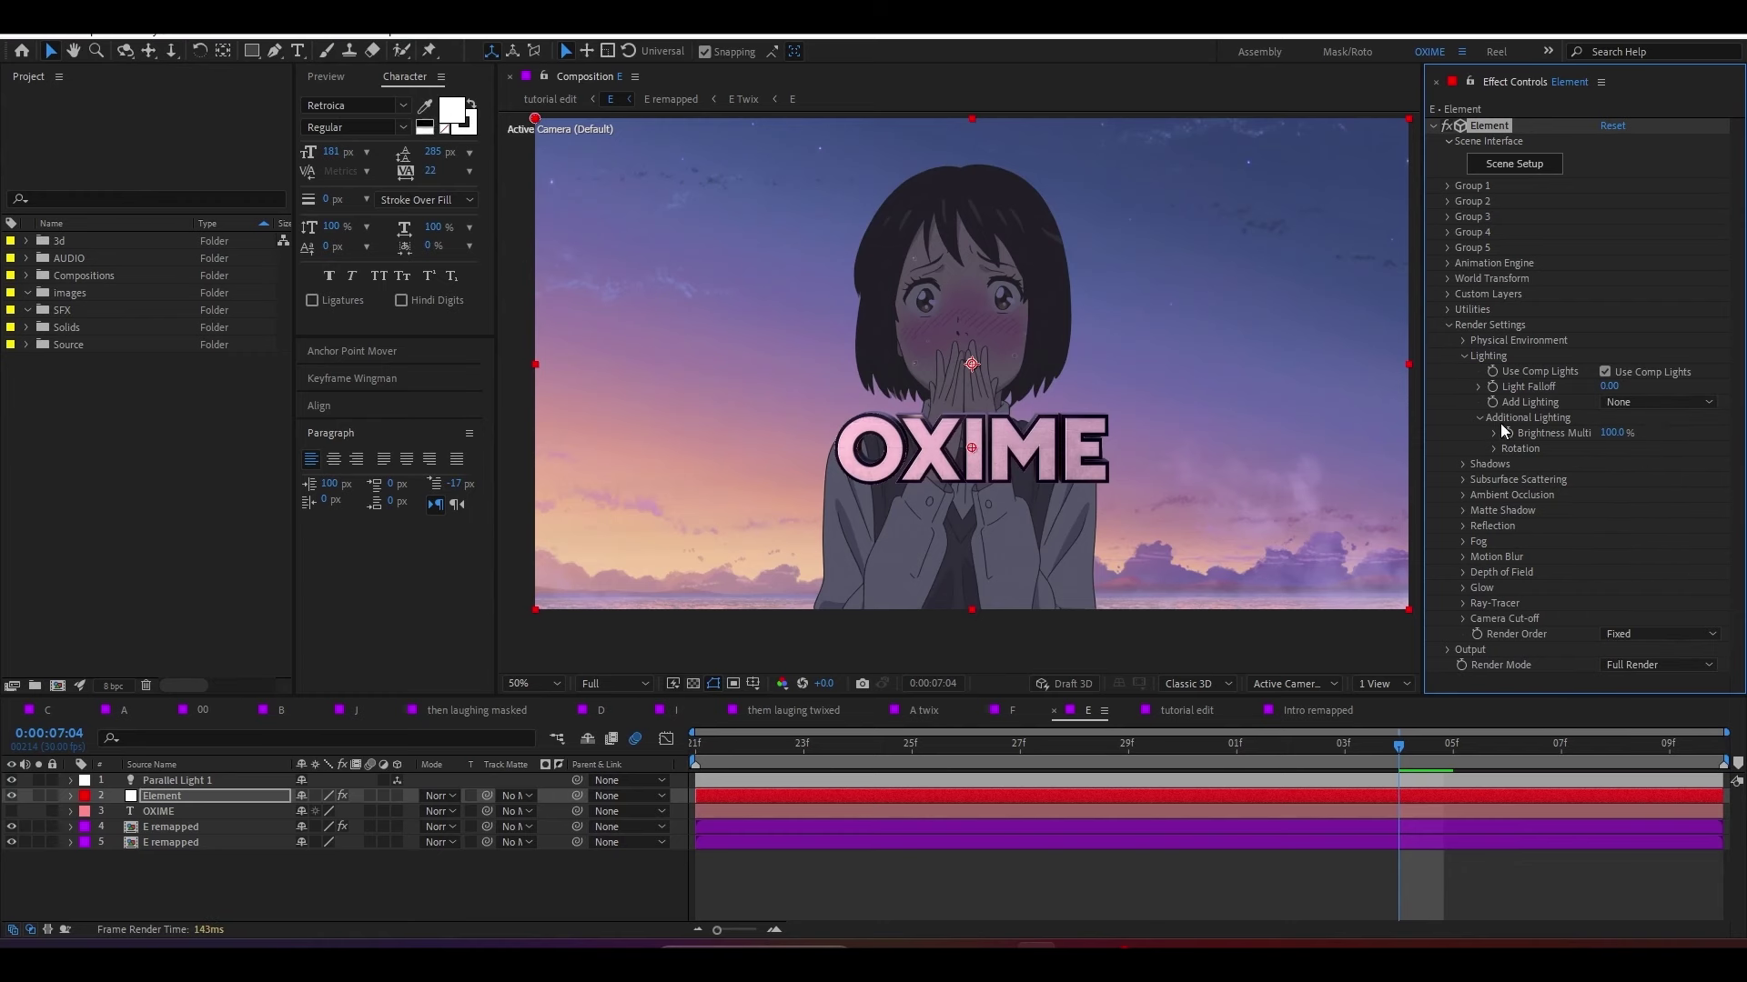
{"action": "left_click", "coordinate": [1464, 358]}
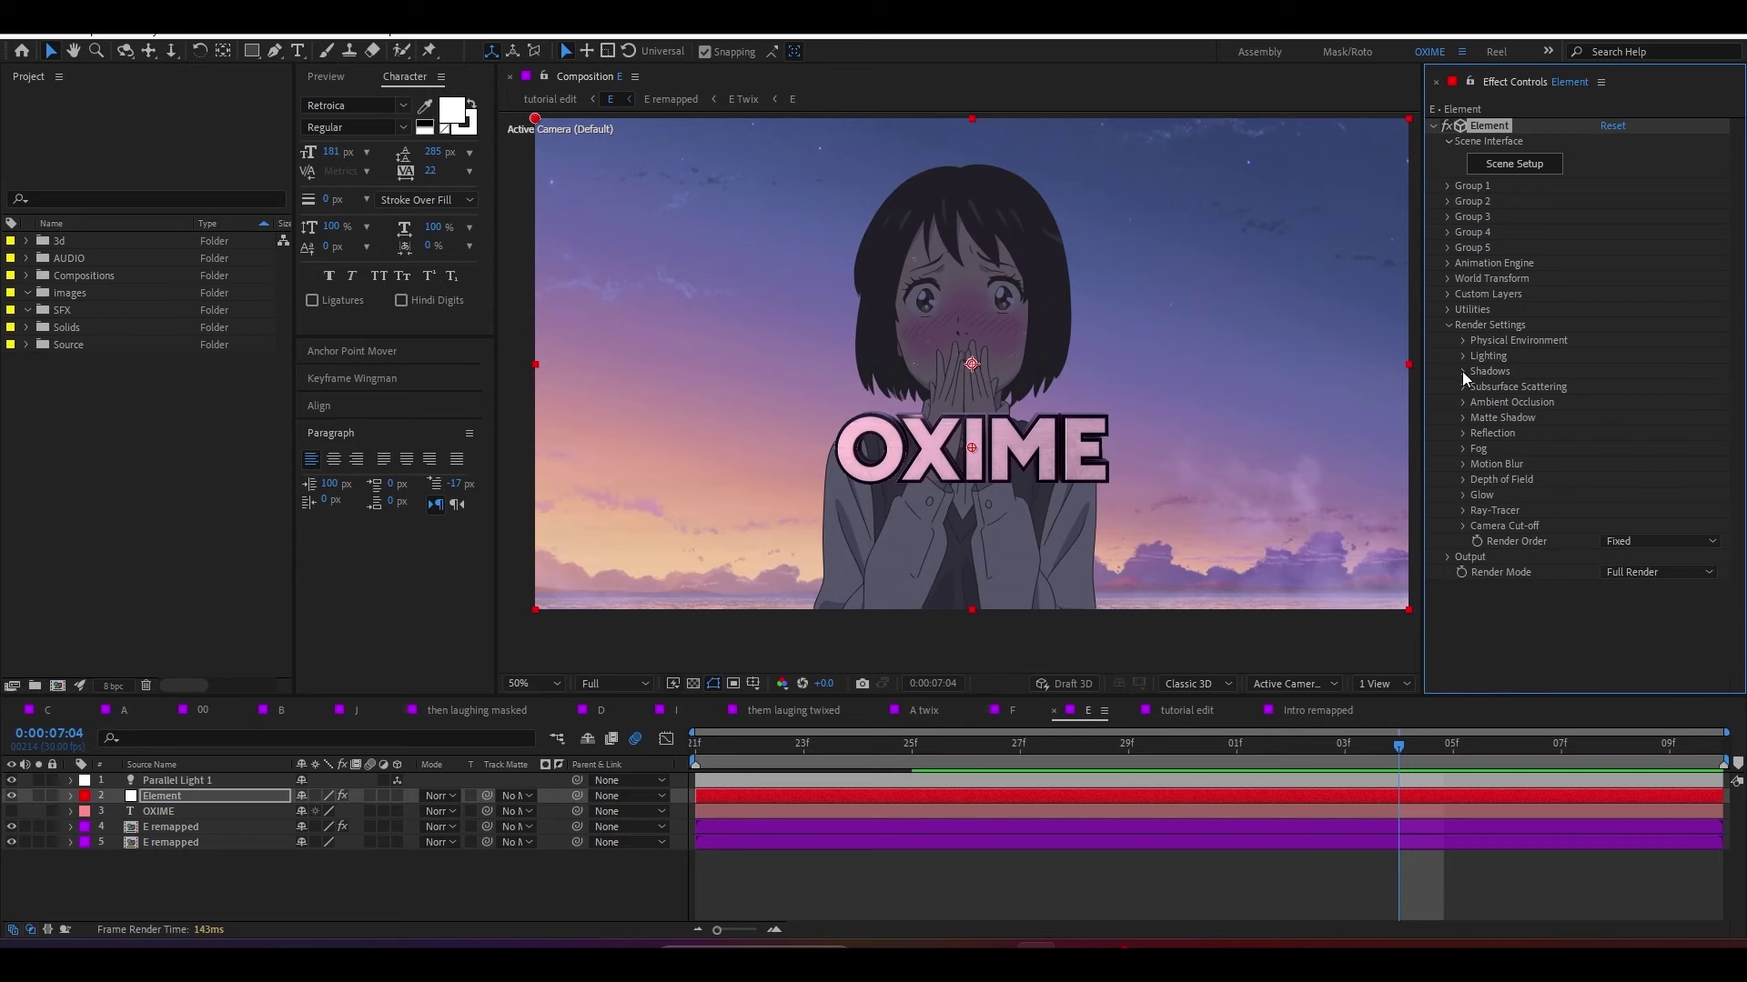
Step: Enable Shadows with Shadow Mode set to Ray-Traced, then collapse Render Settings
{"action": "left_click", "coordinate": [1463, 371]}
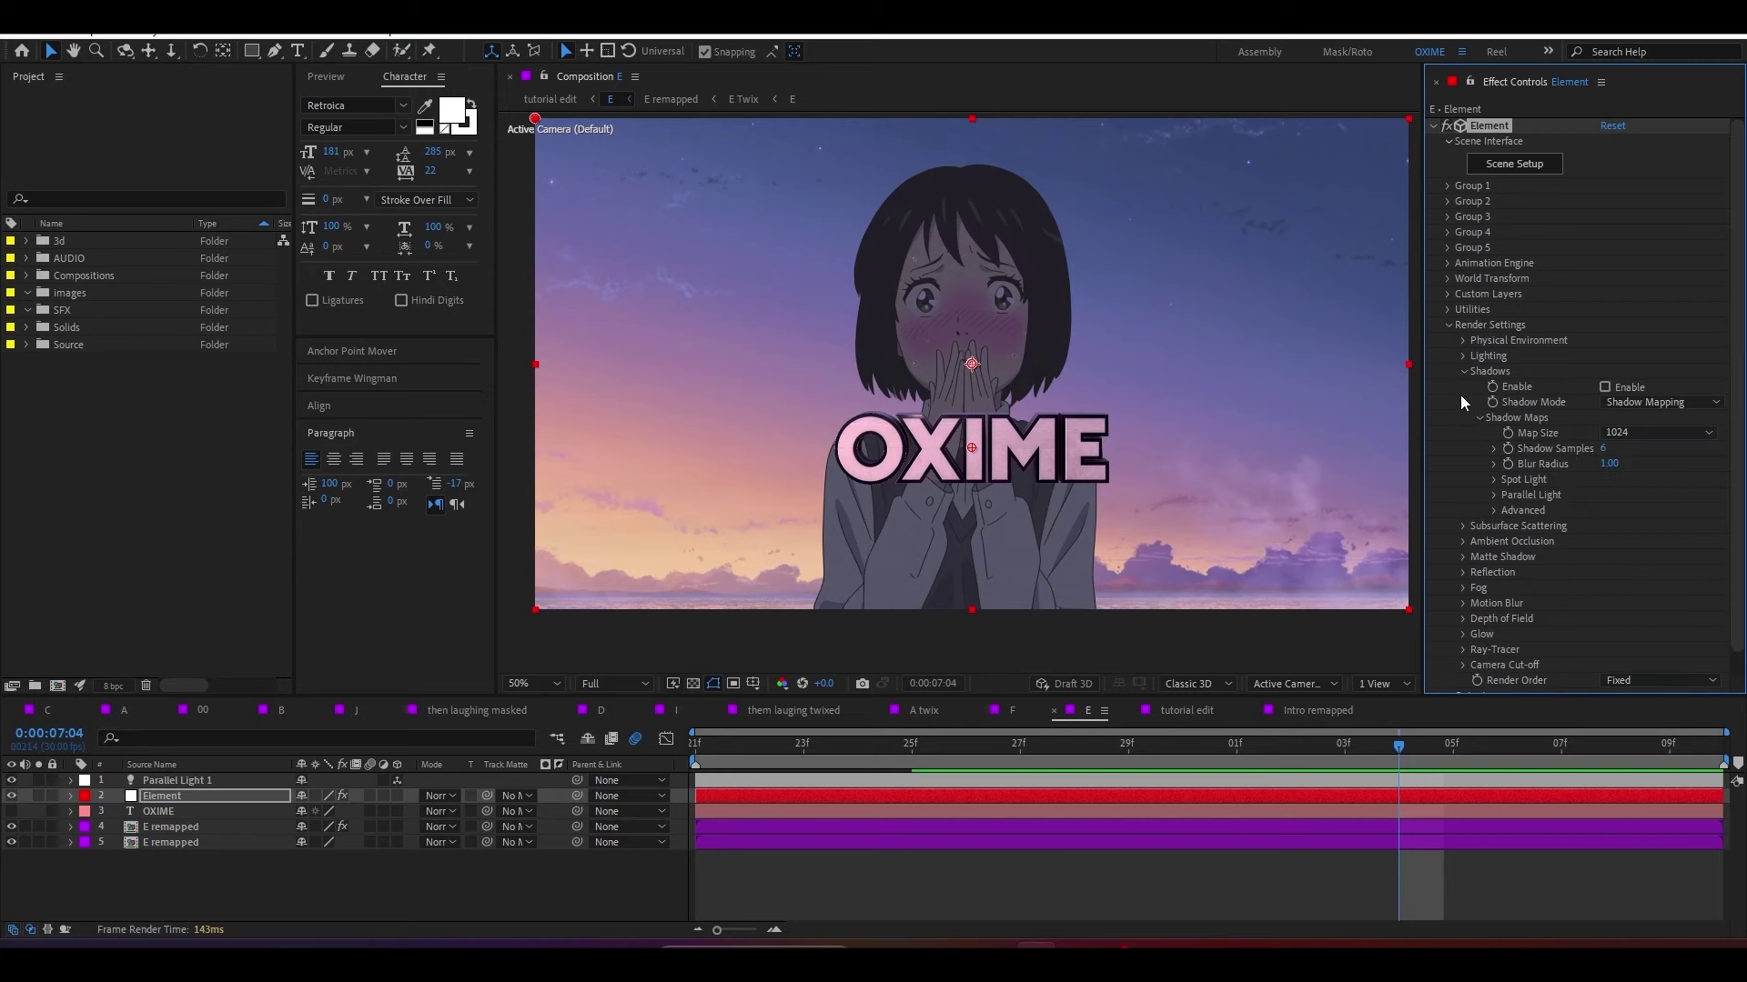
{"action": "left_click", "coordinate": [1604, 386]}
{"action": "scroll", "coordinate": [1001, 471], "scroll_direction": "up", "scroll_amount": 1}
{"action": "scroll", "coordinate": [1011, 513], "scroll_direction": "down", "scroll_amount": 1}
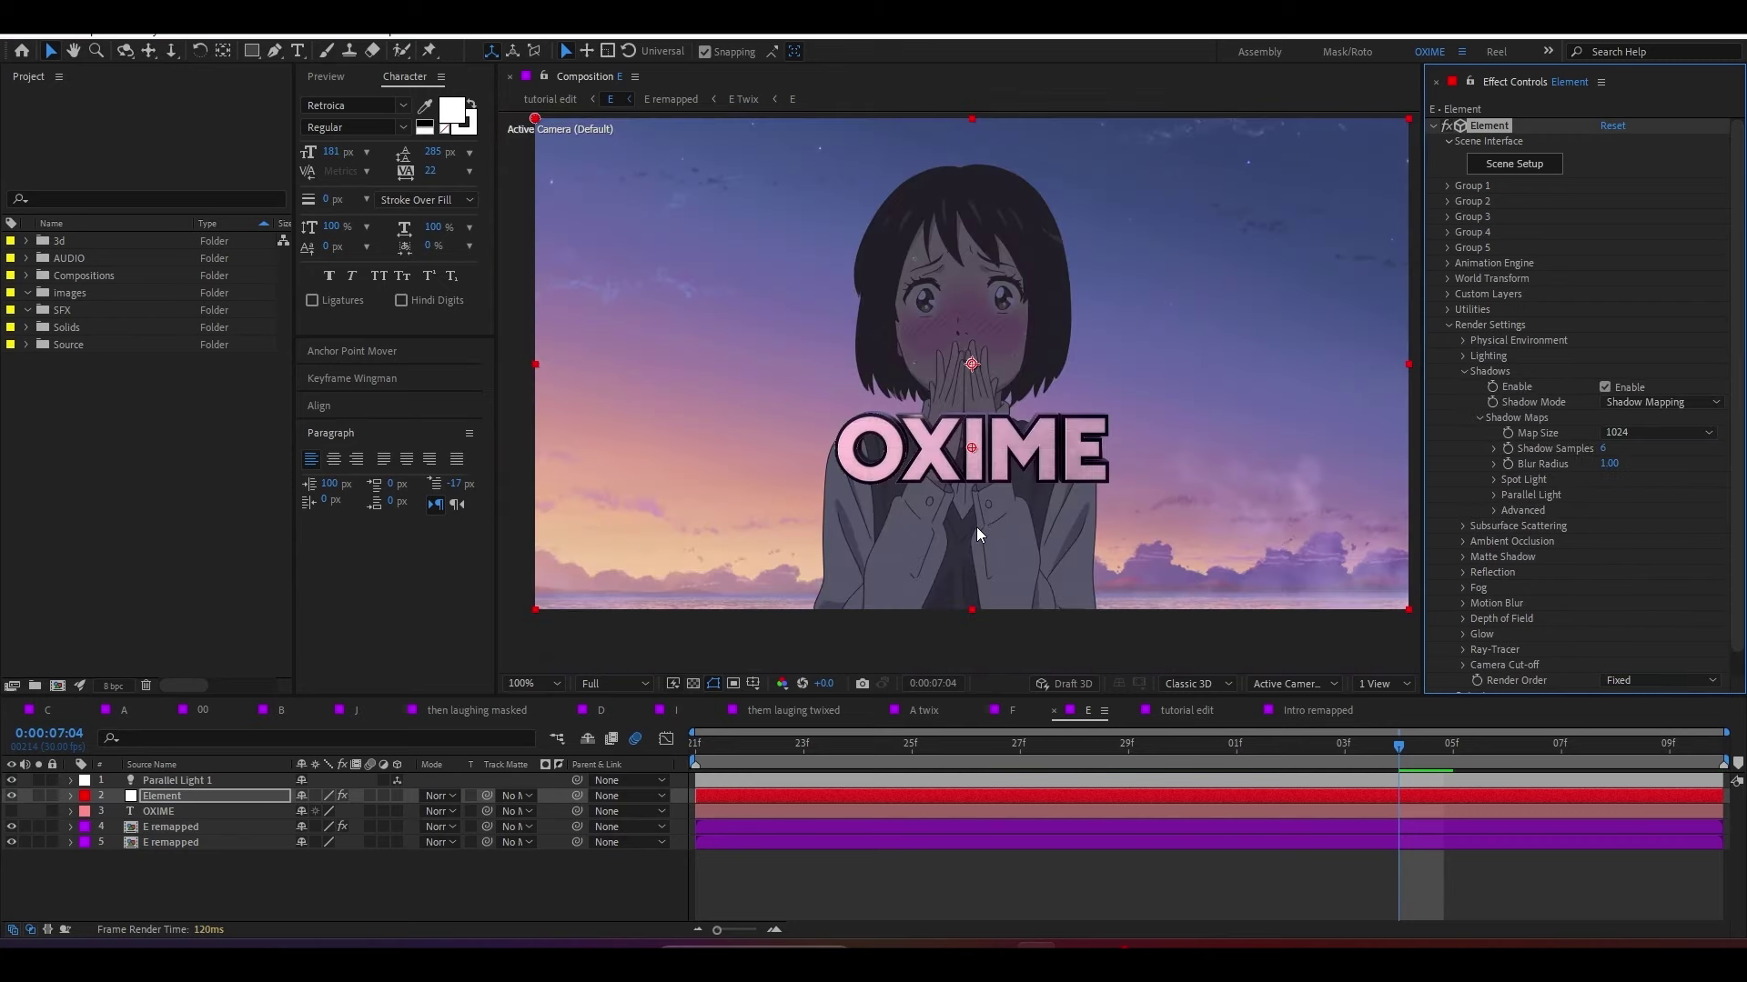
{"action": "scroll", "coordinate": [975, 527], "scroll_direction": "up", "scroll_amount": 1}
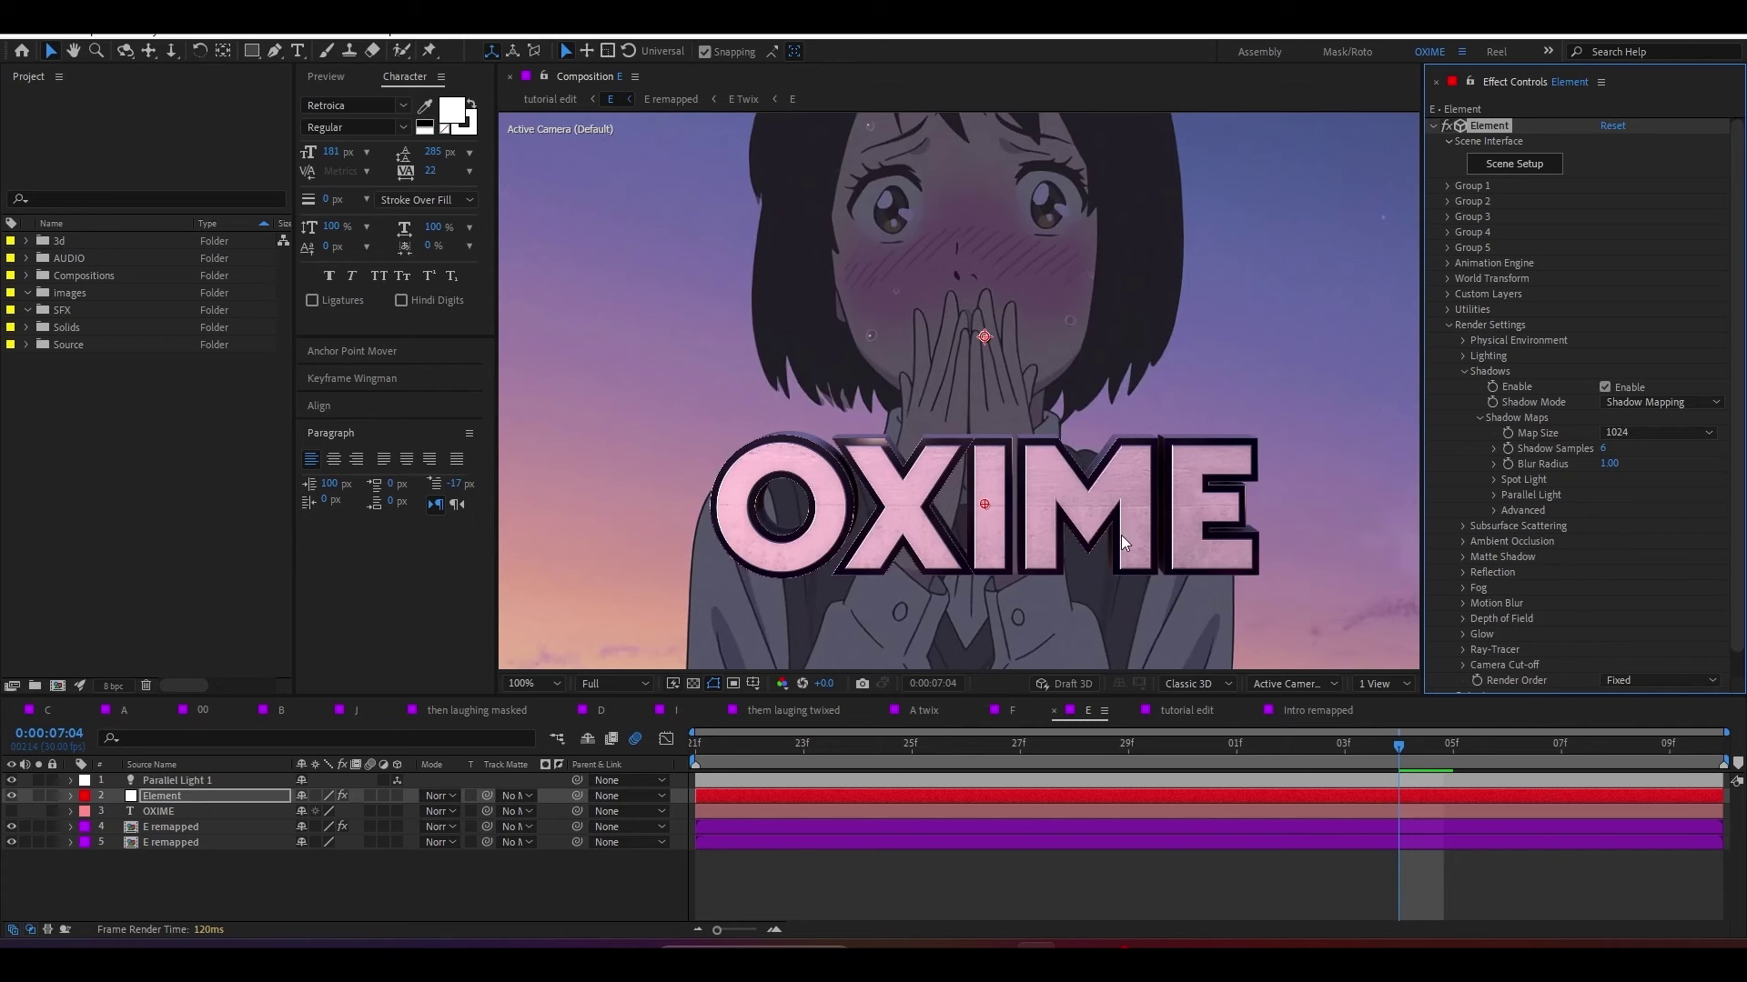
{"action": "left_click", "coordinate": [1652, 401]}
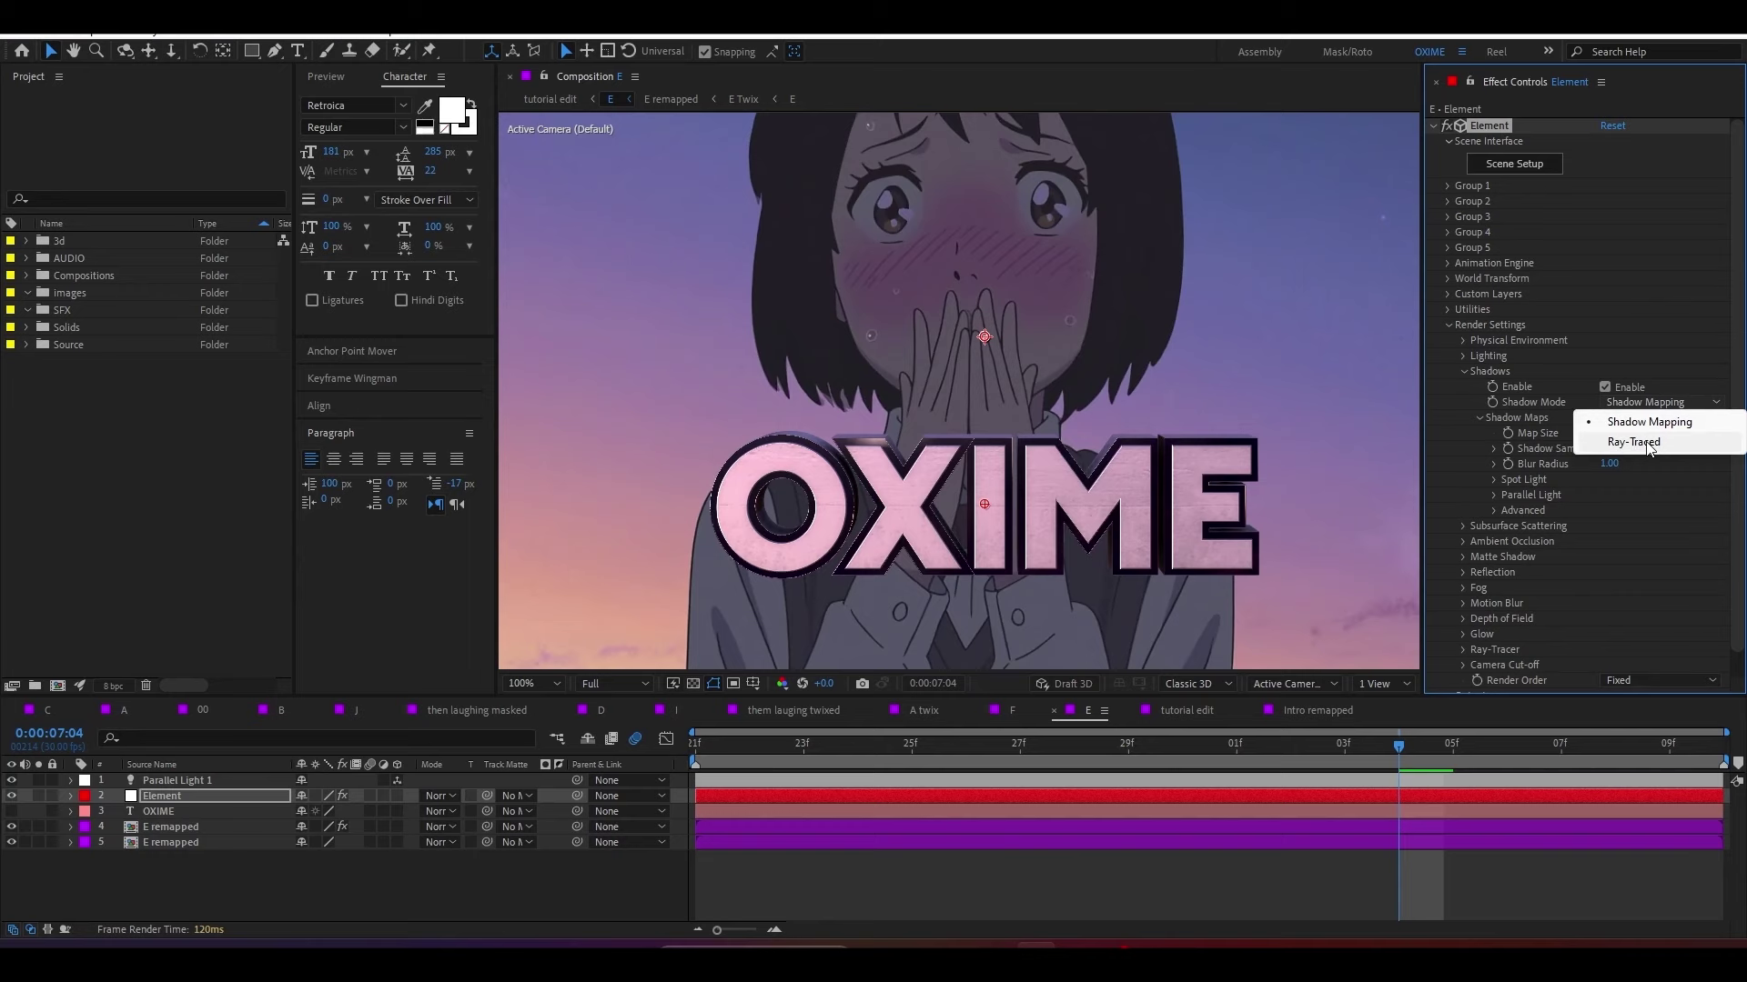
{"action": "left_click", "coordinate": [1645, 440]}
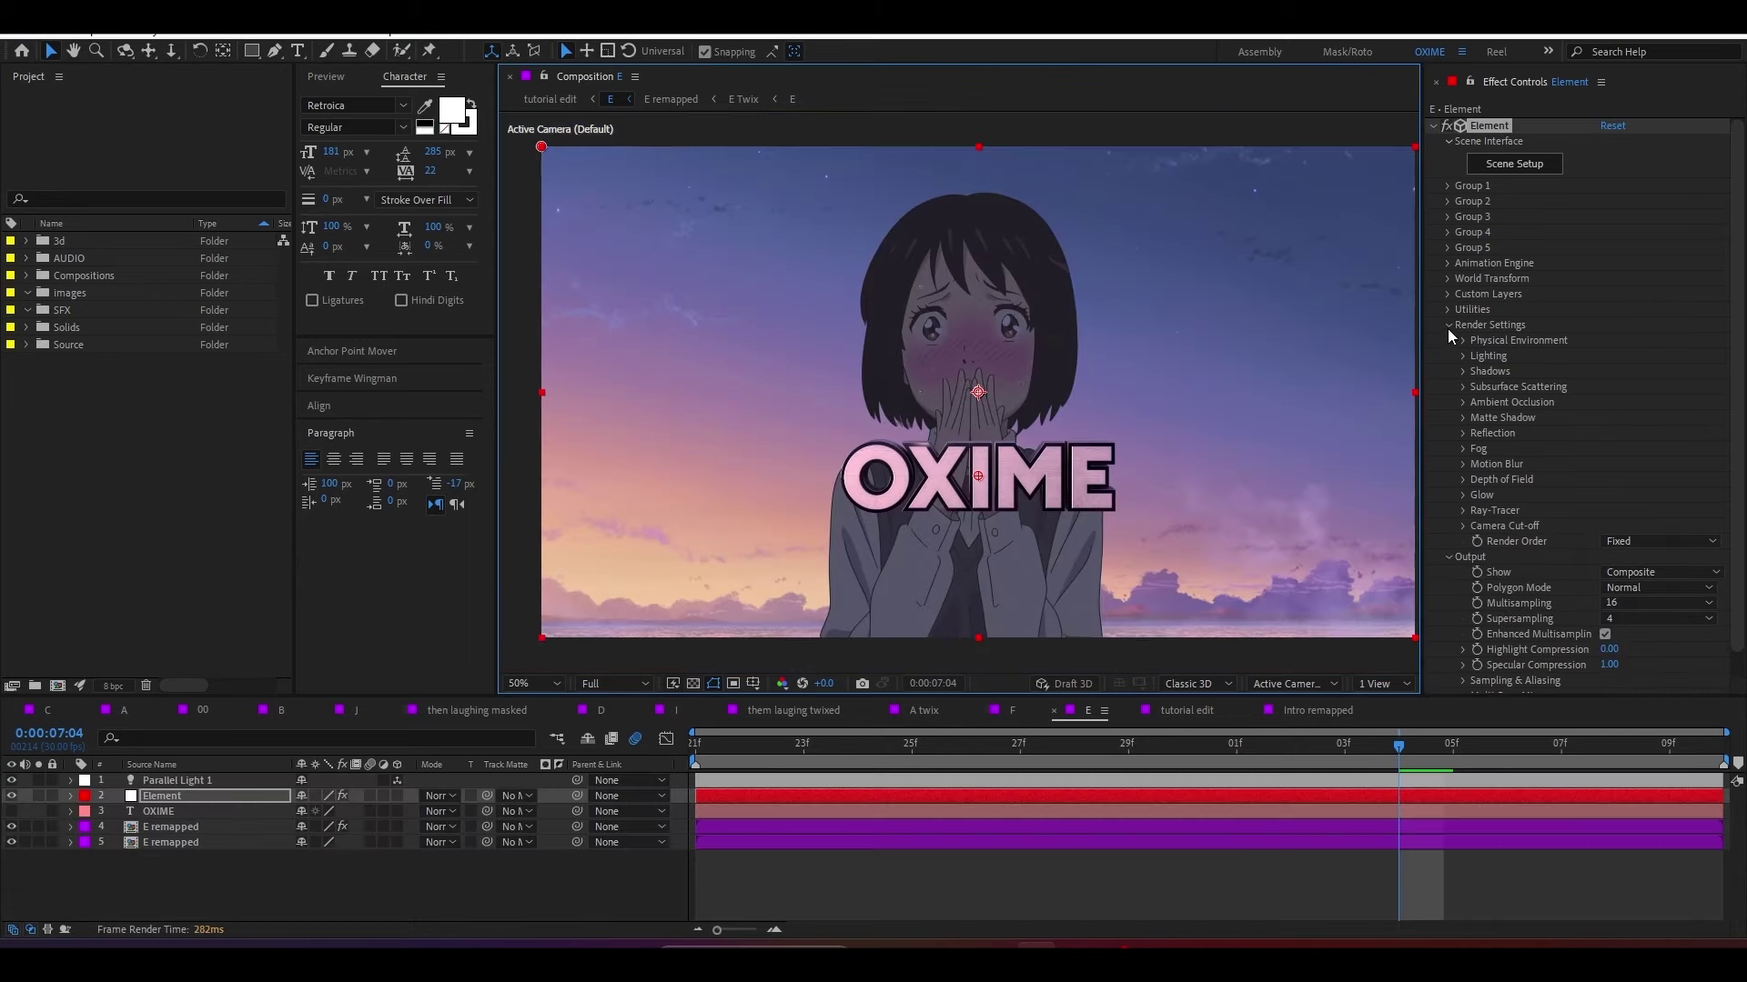
{"action": "left_click", "coordinate": [1449, 327]}
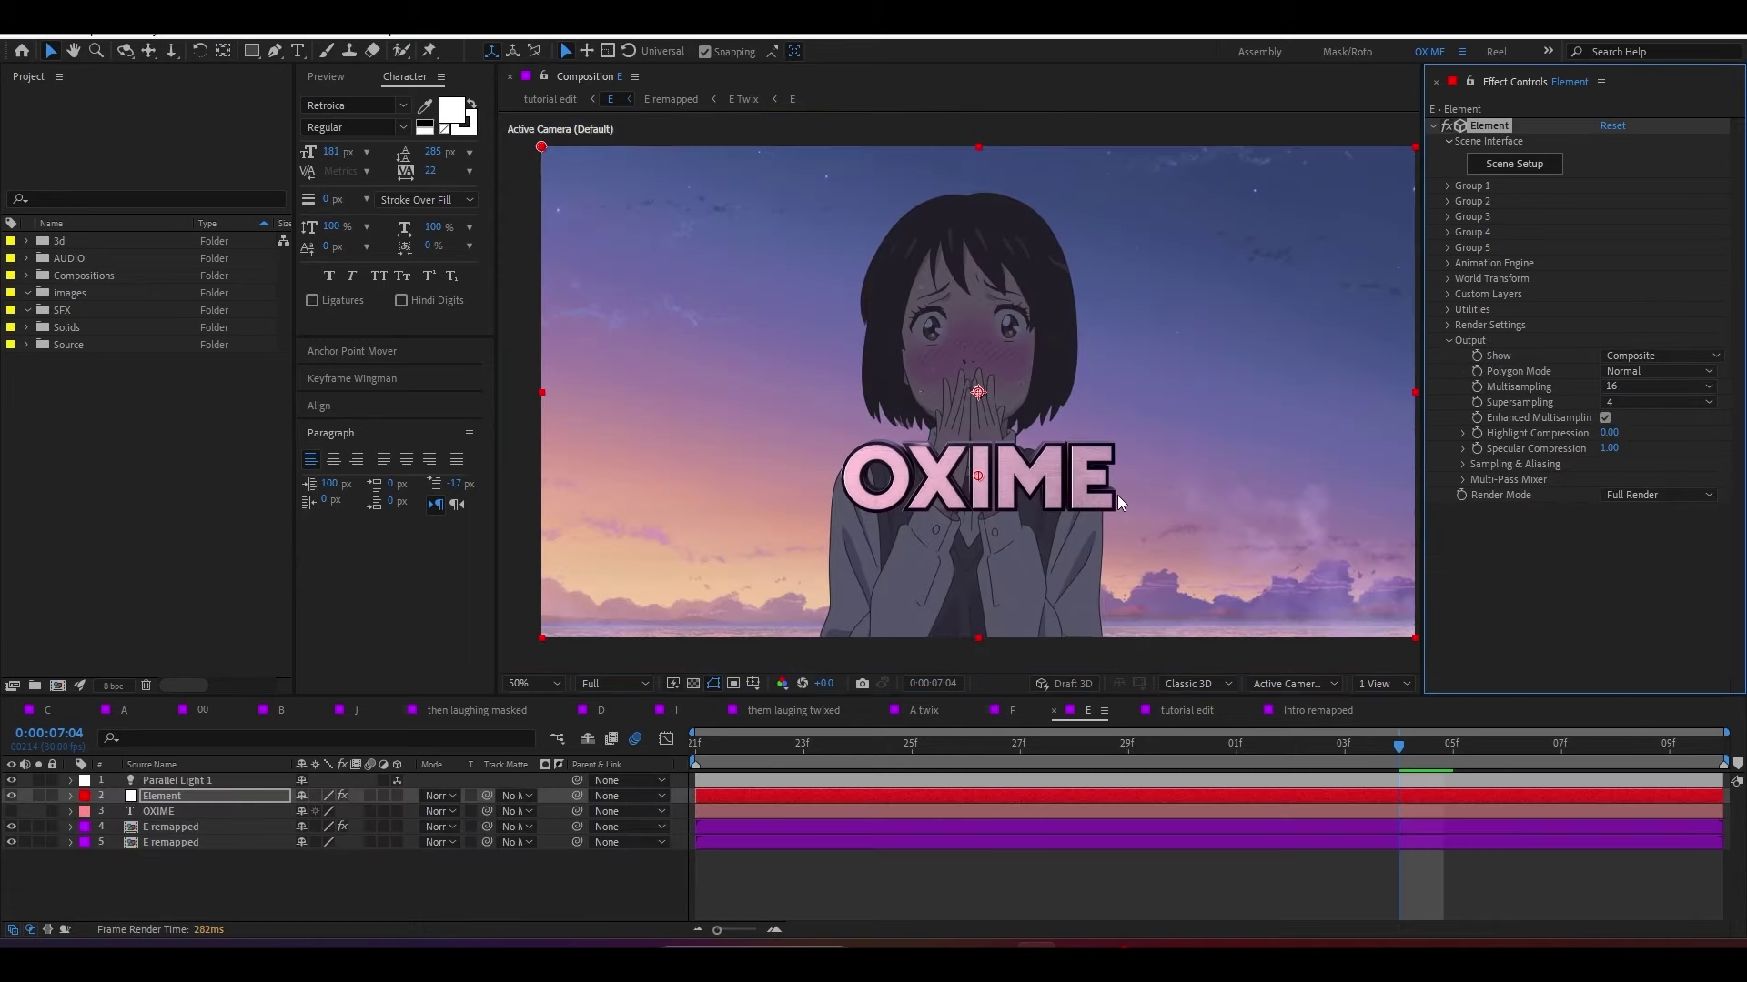
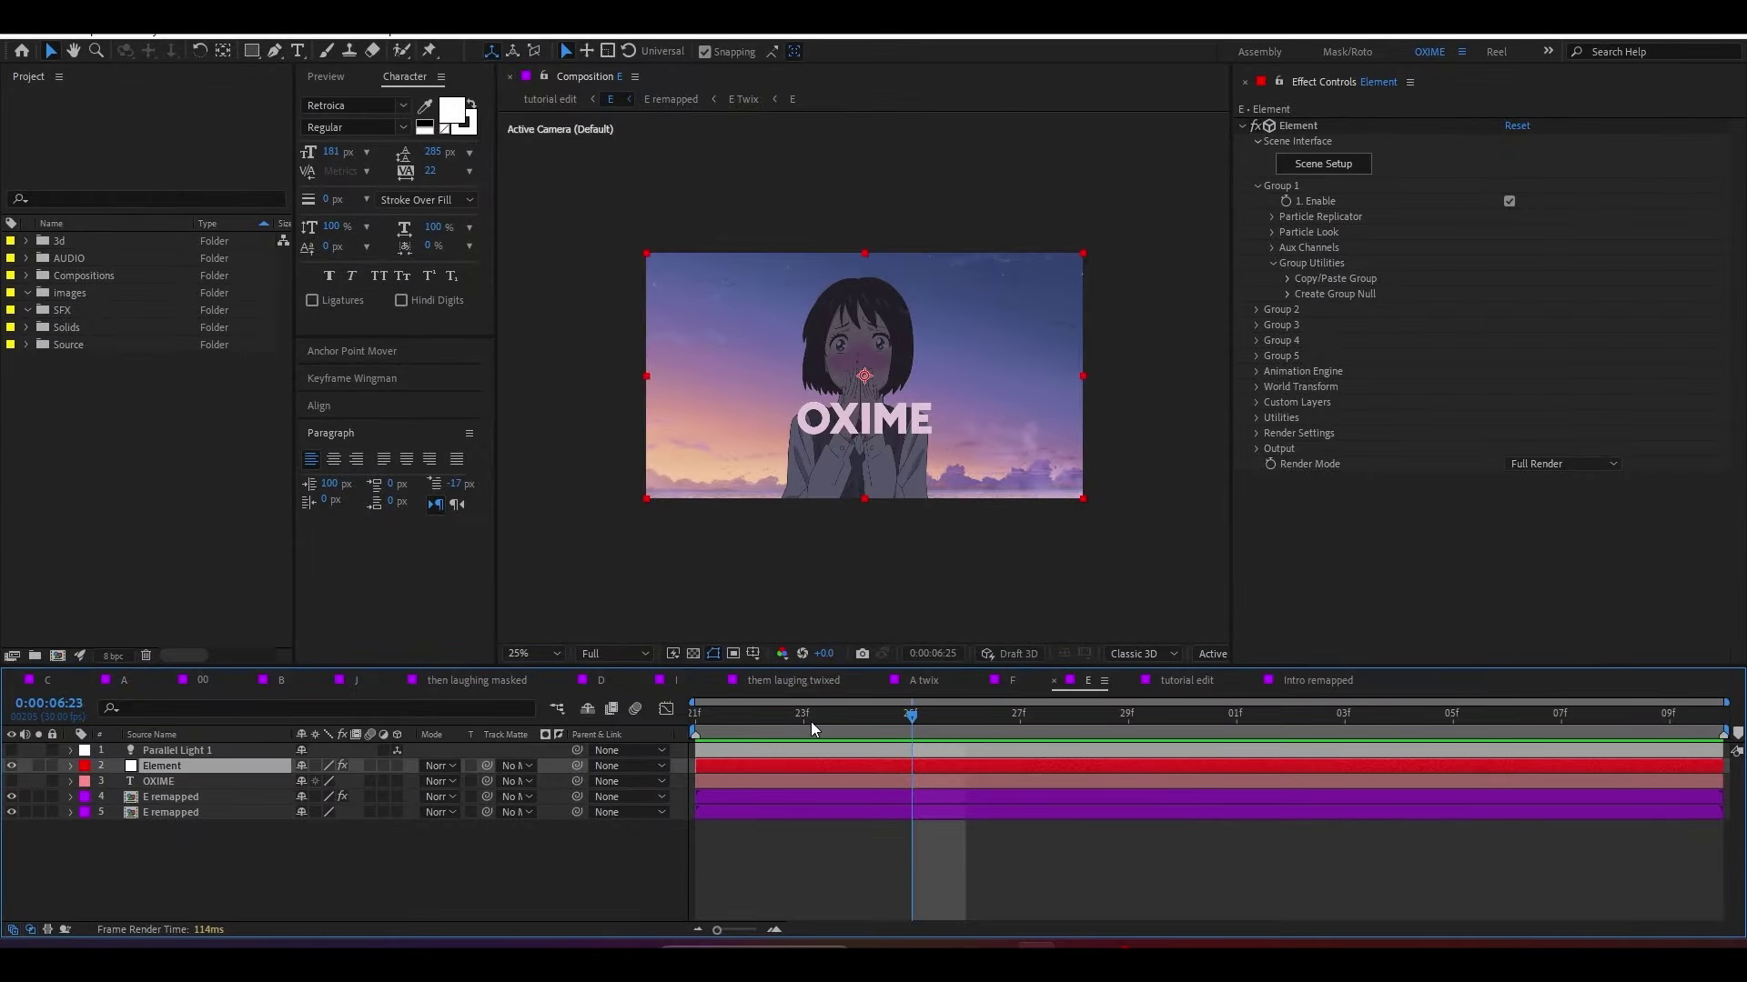
Step: In Group 1's Particle Look, expand Multi-Object and check Enable Multi-Object for the OXIME letters
{"action": "key", "text": "Page_Down"}
{"action": "key", "text": "Page_Down"}
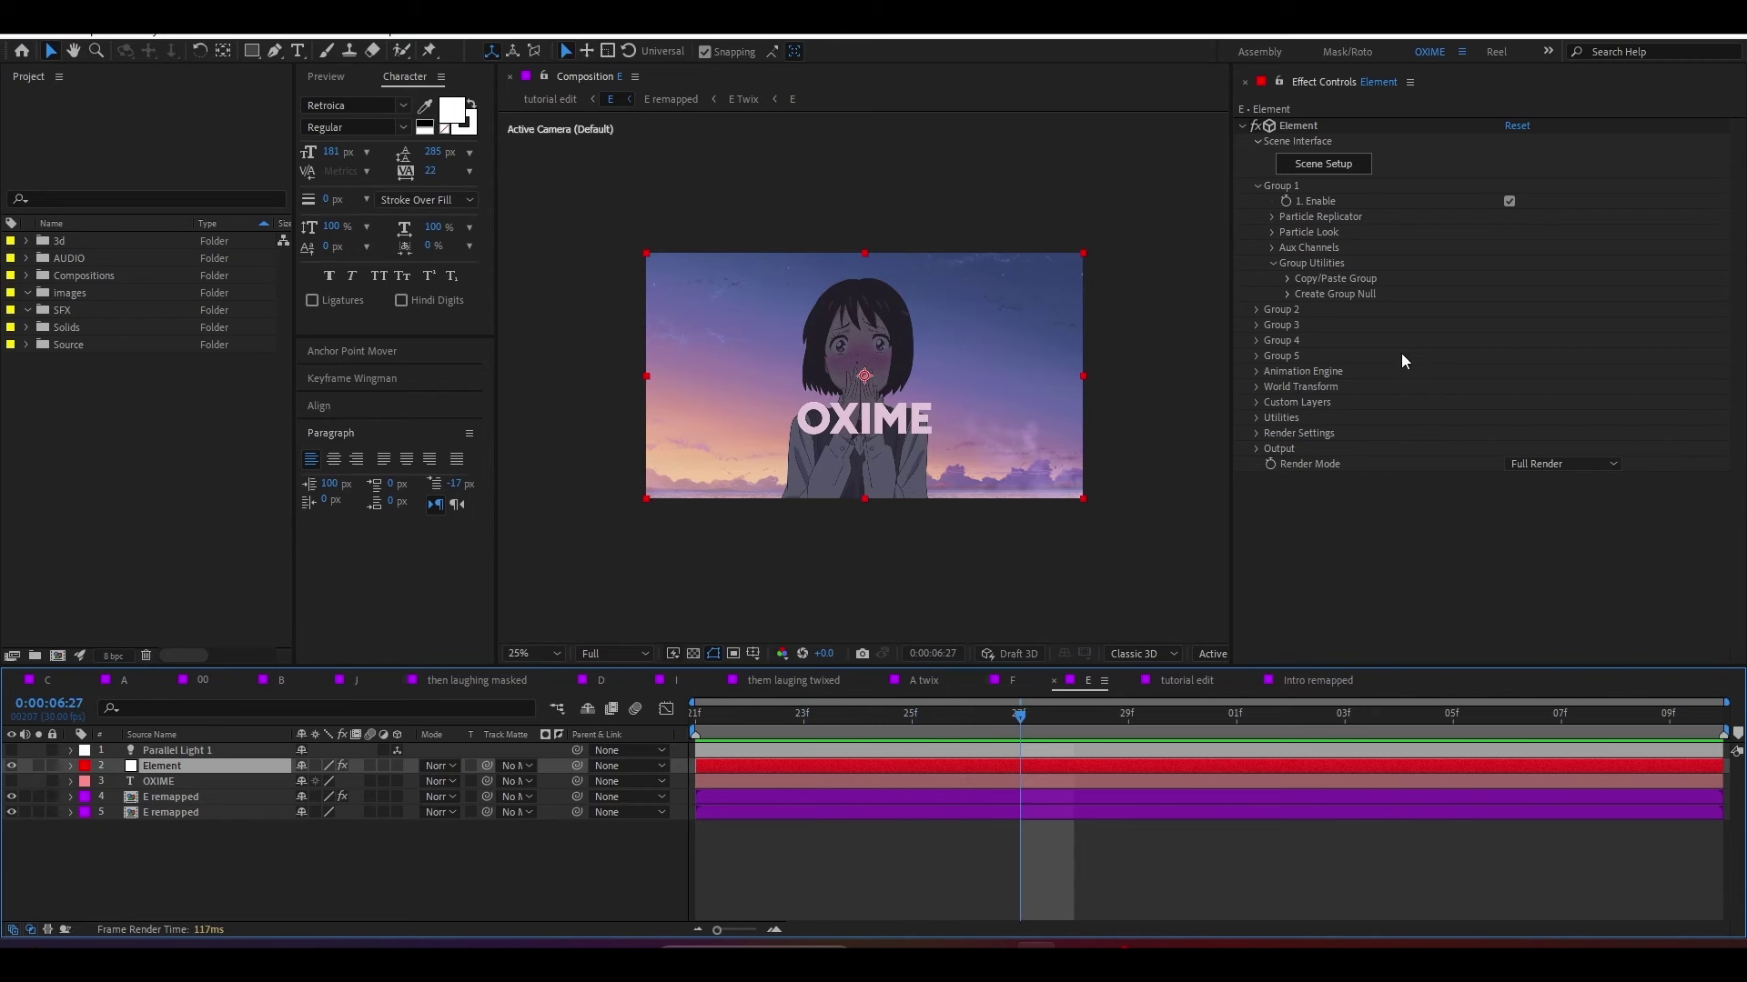
{"action": "left_click", "coordinate": [1273, 263]}
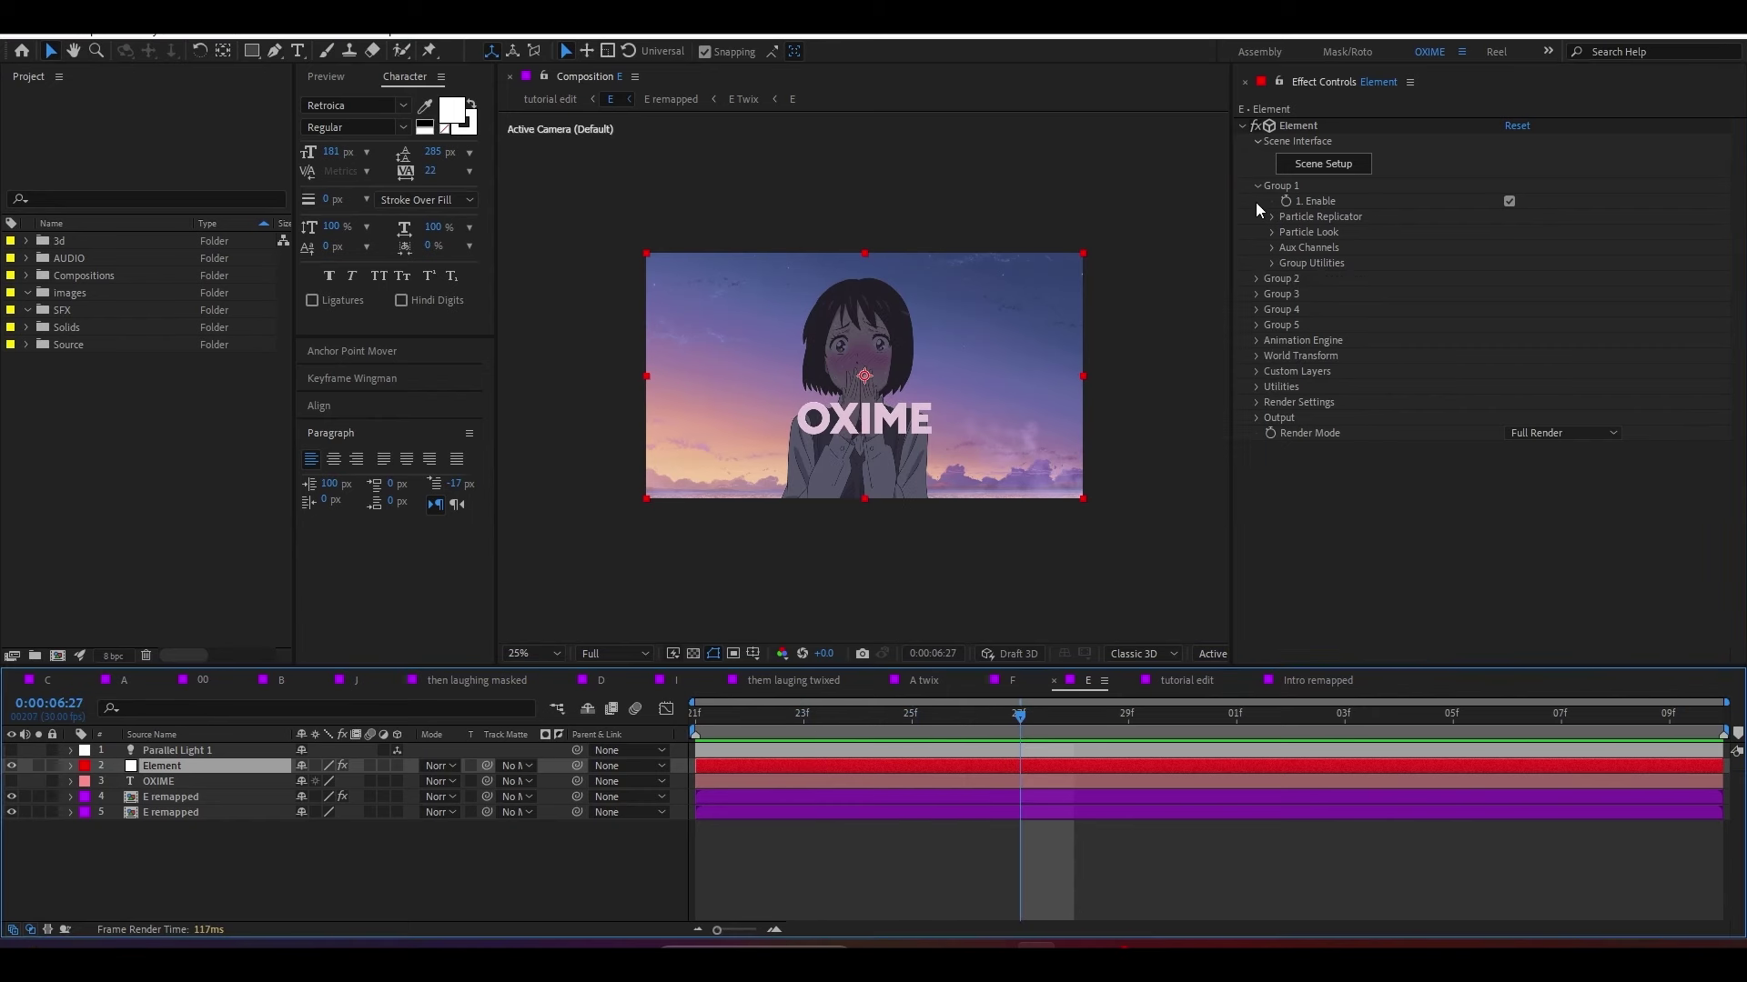
{"action": "left_click", "coordinate": [1271, 232]}
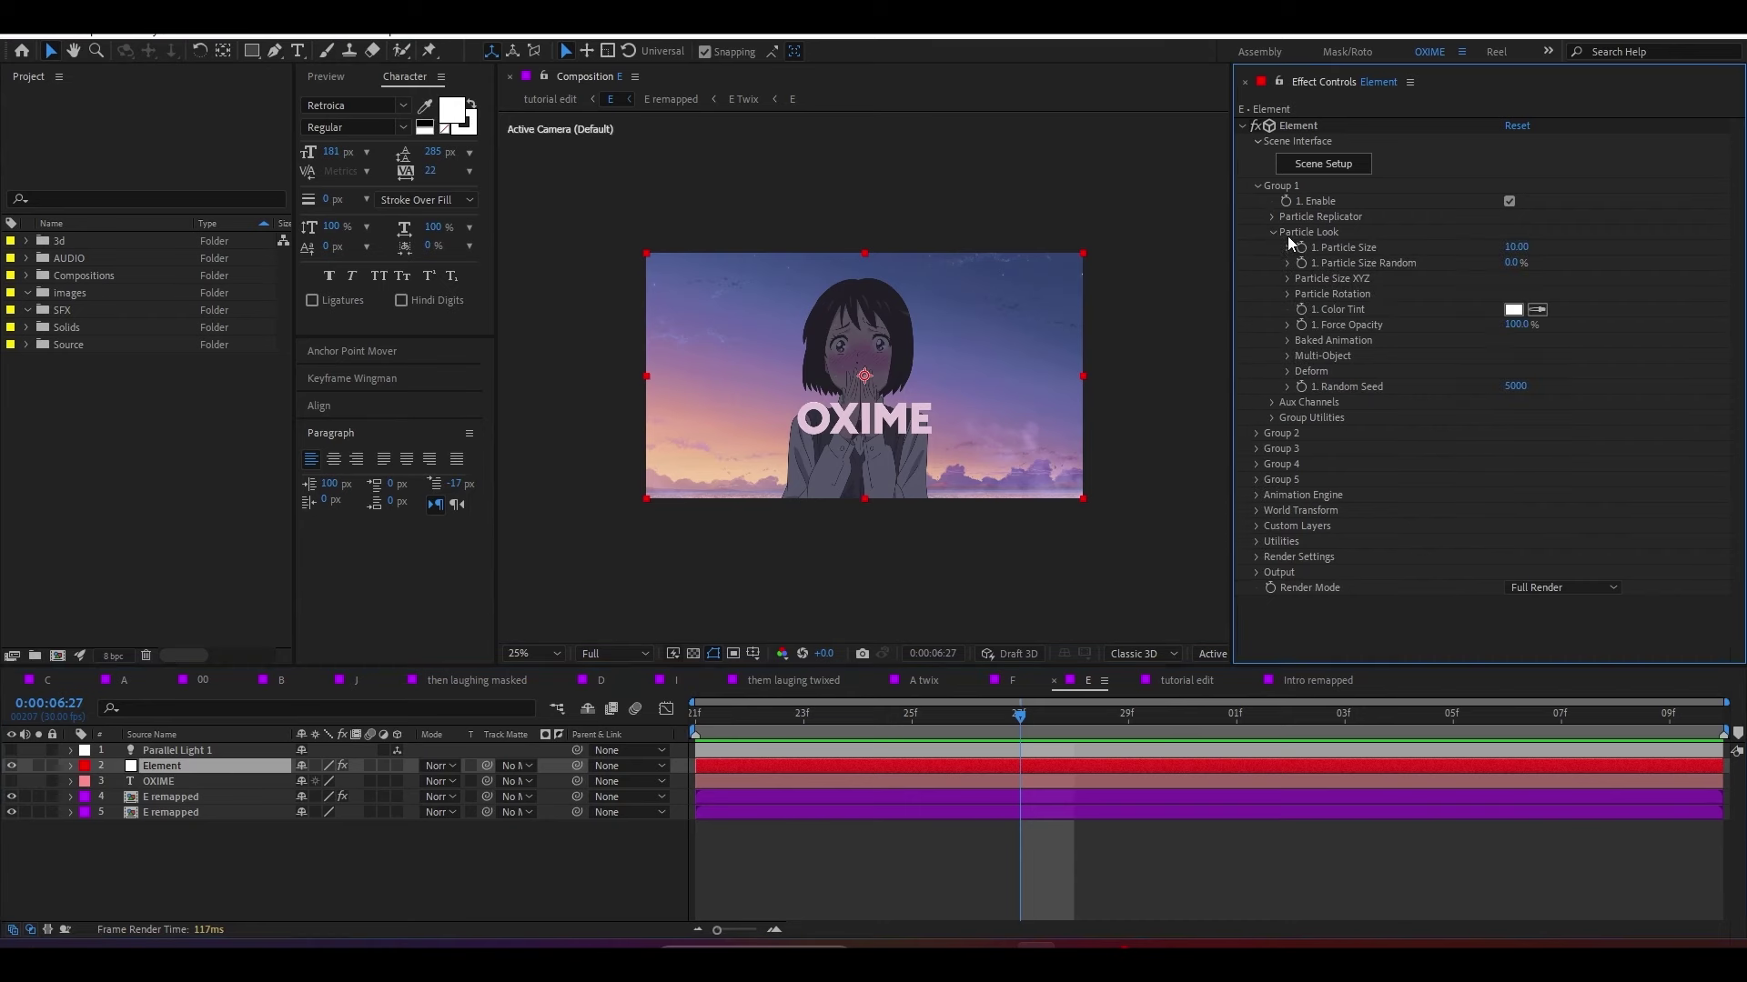
{"action": "left_click", "coordinate": [1290, 371]}
{"action": "left_click", "coordinate": [1287, 357]}
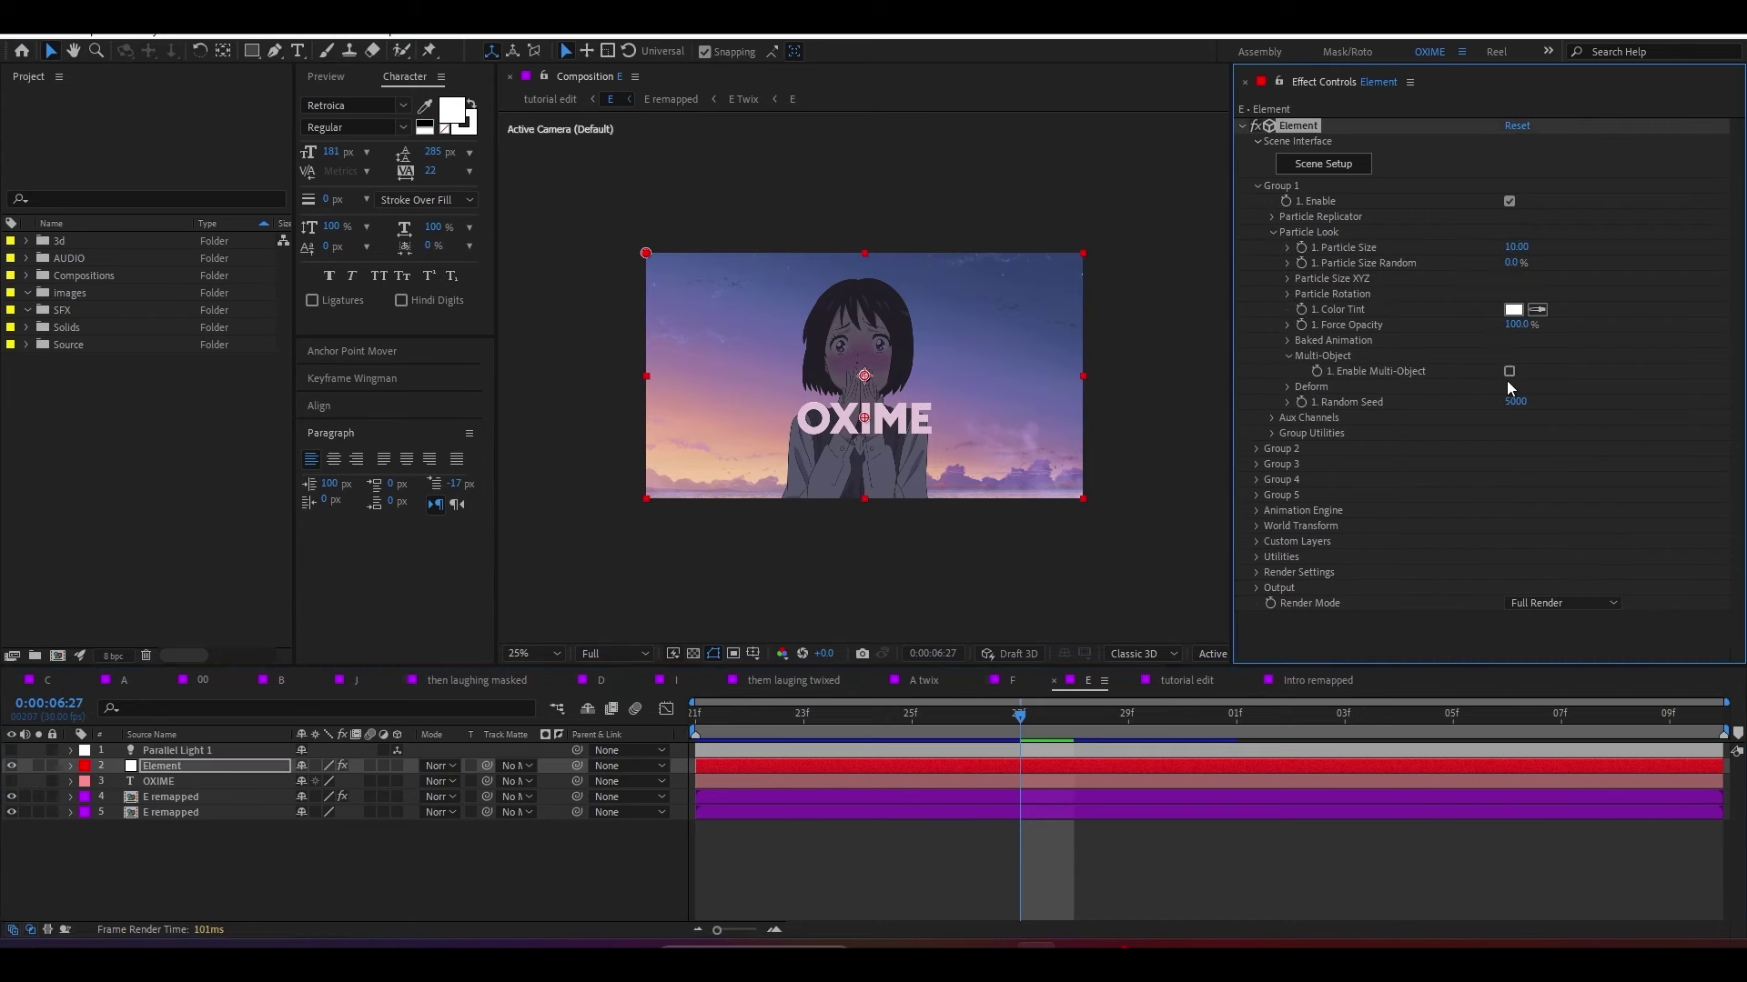
{"action": "left_click", "coordinate": [1509, 371]}
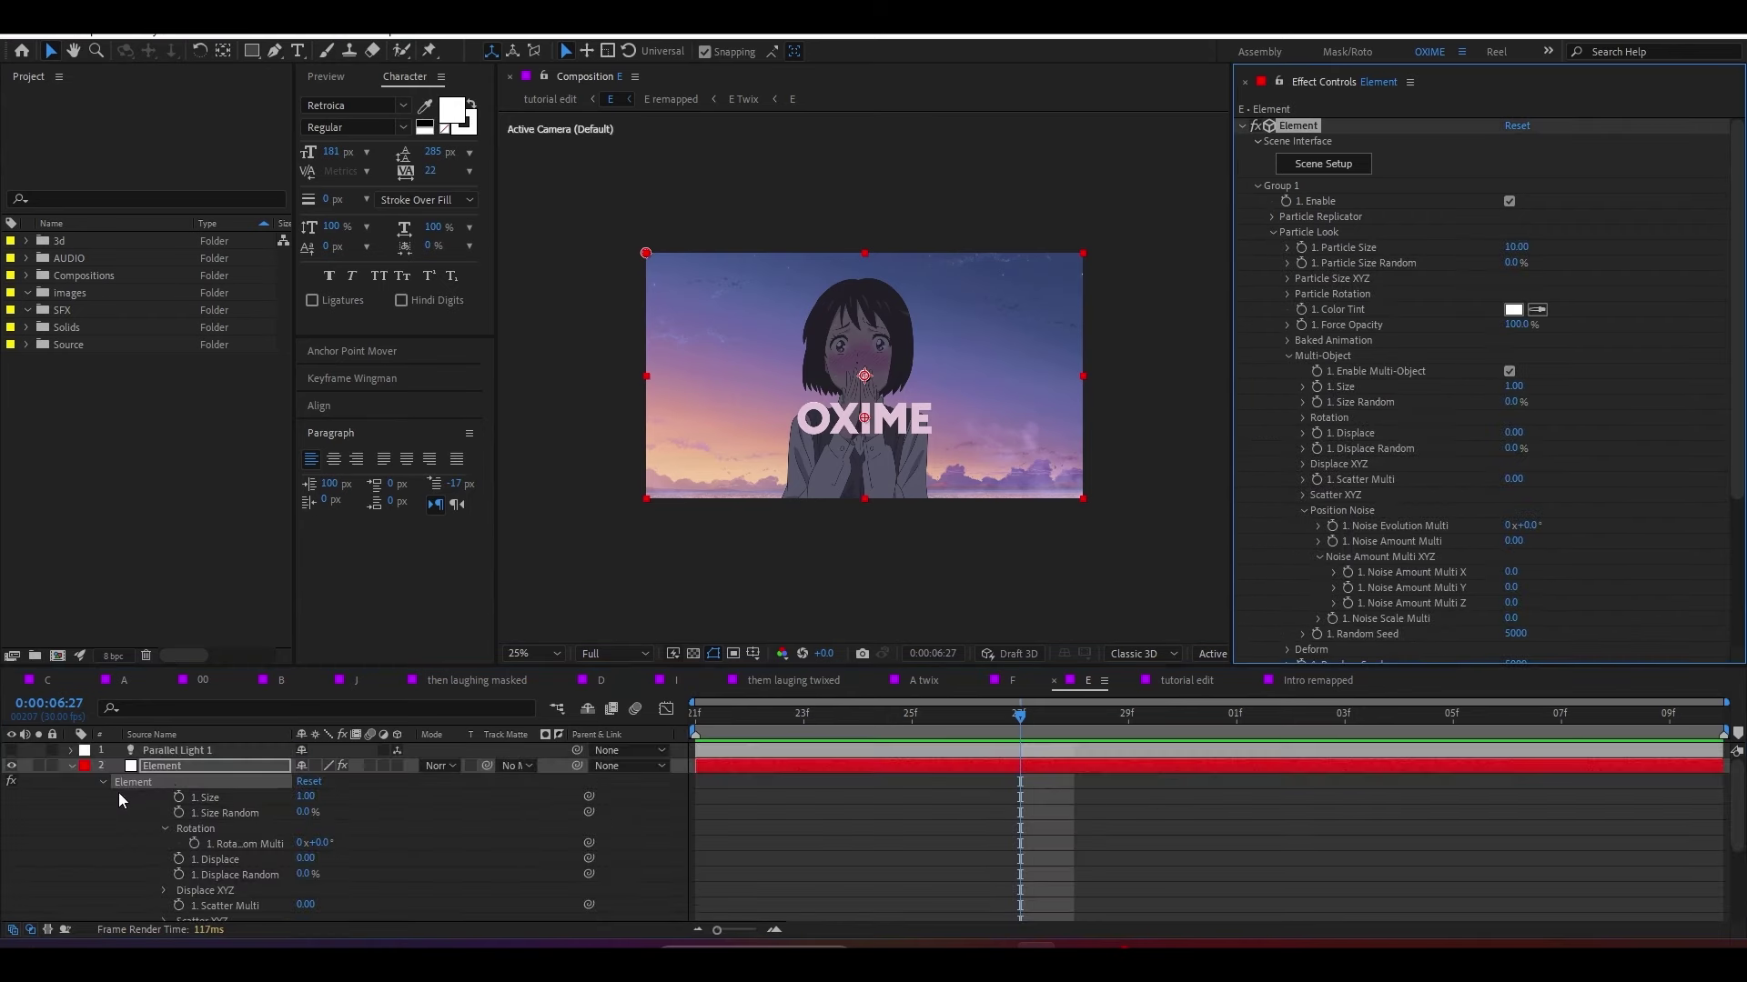
Step: Zoom the comp view out and trial Multi-Object Size and Displace values on the letters
{"action": "left_click", "coordinate": [71, 766]}
{"action": "key", "text": "slash"}
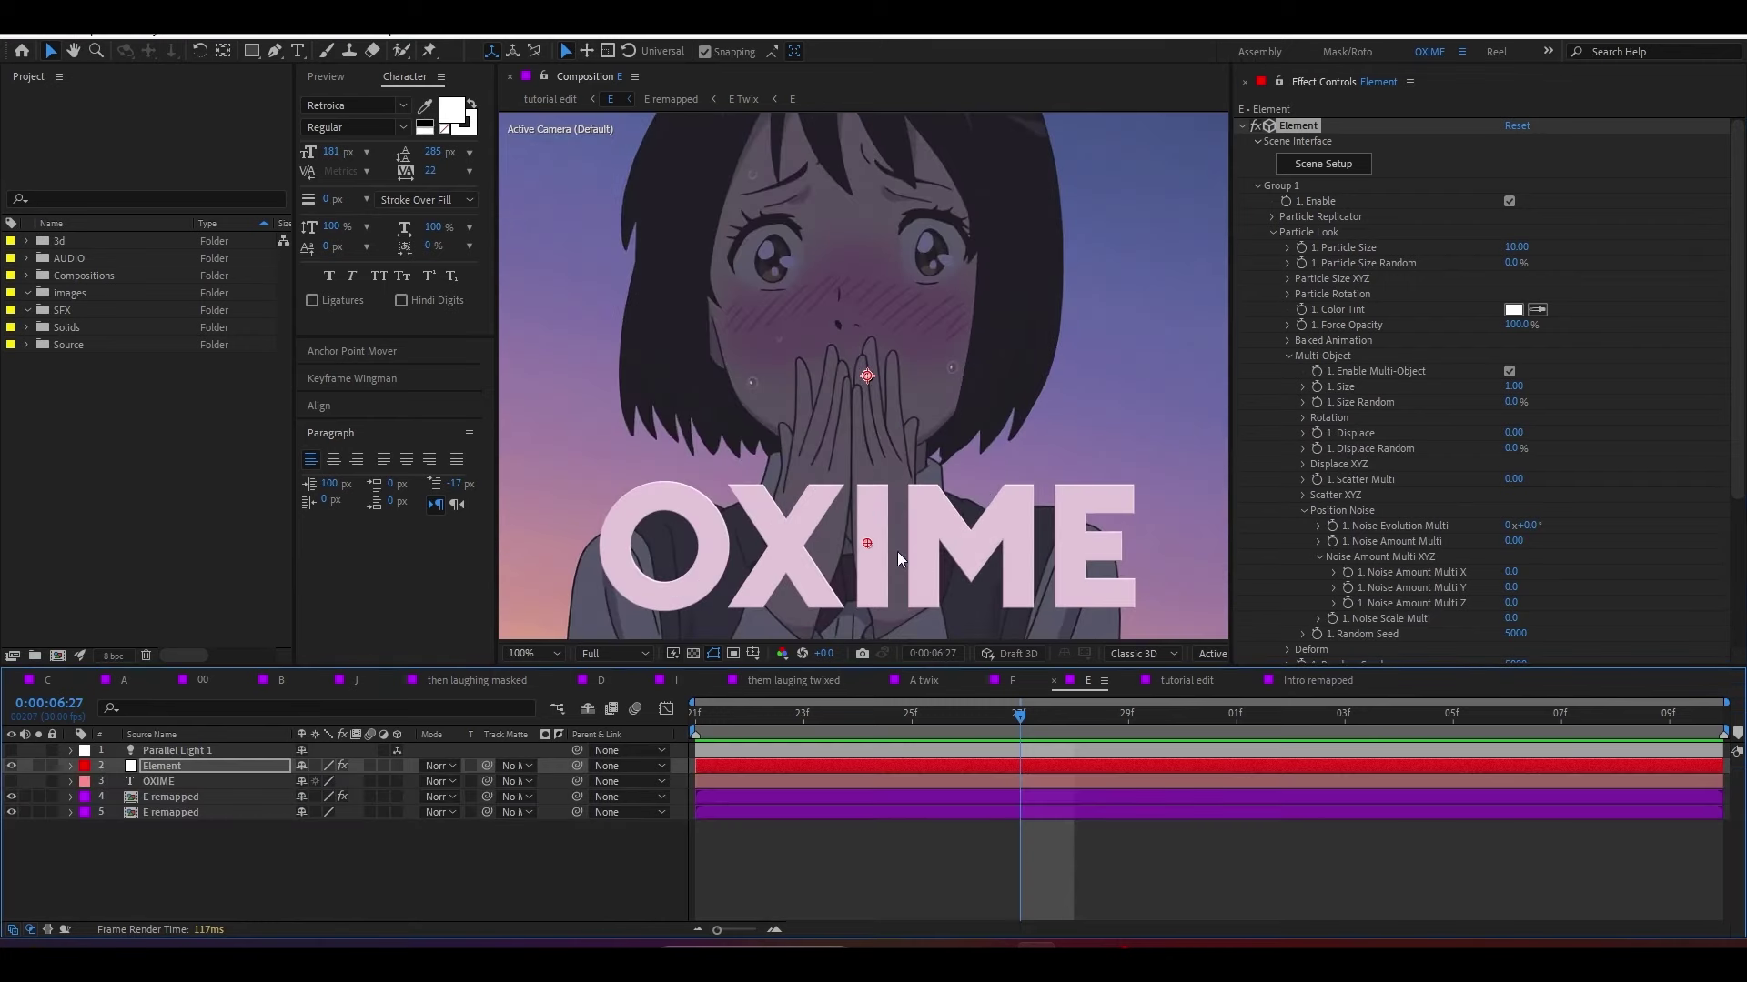
{"action": "key", "text": "comma"}
{"action": "key", "text": "comma"}
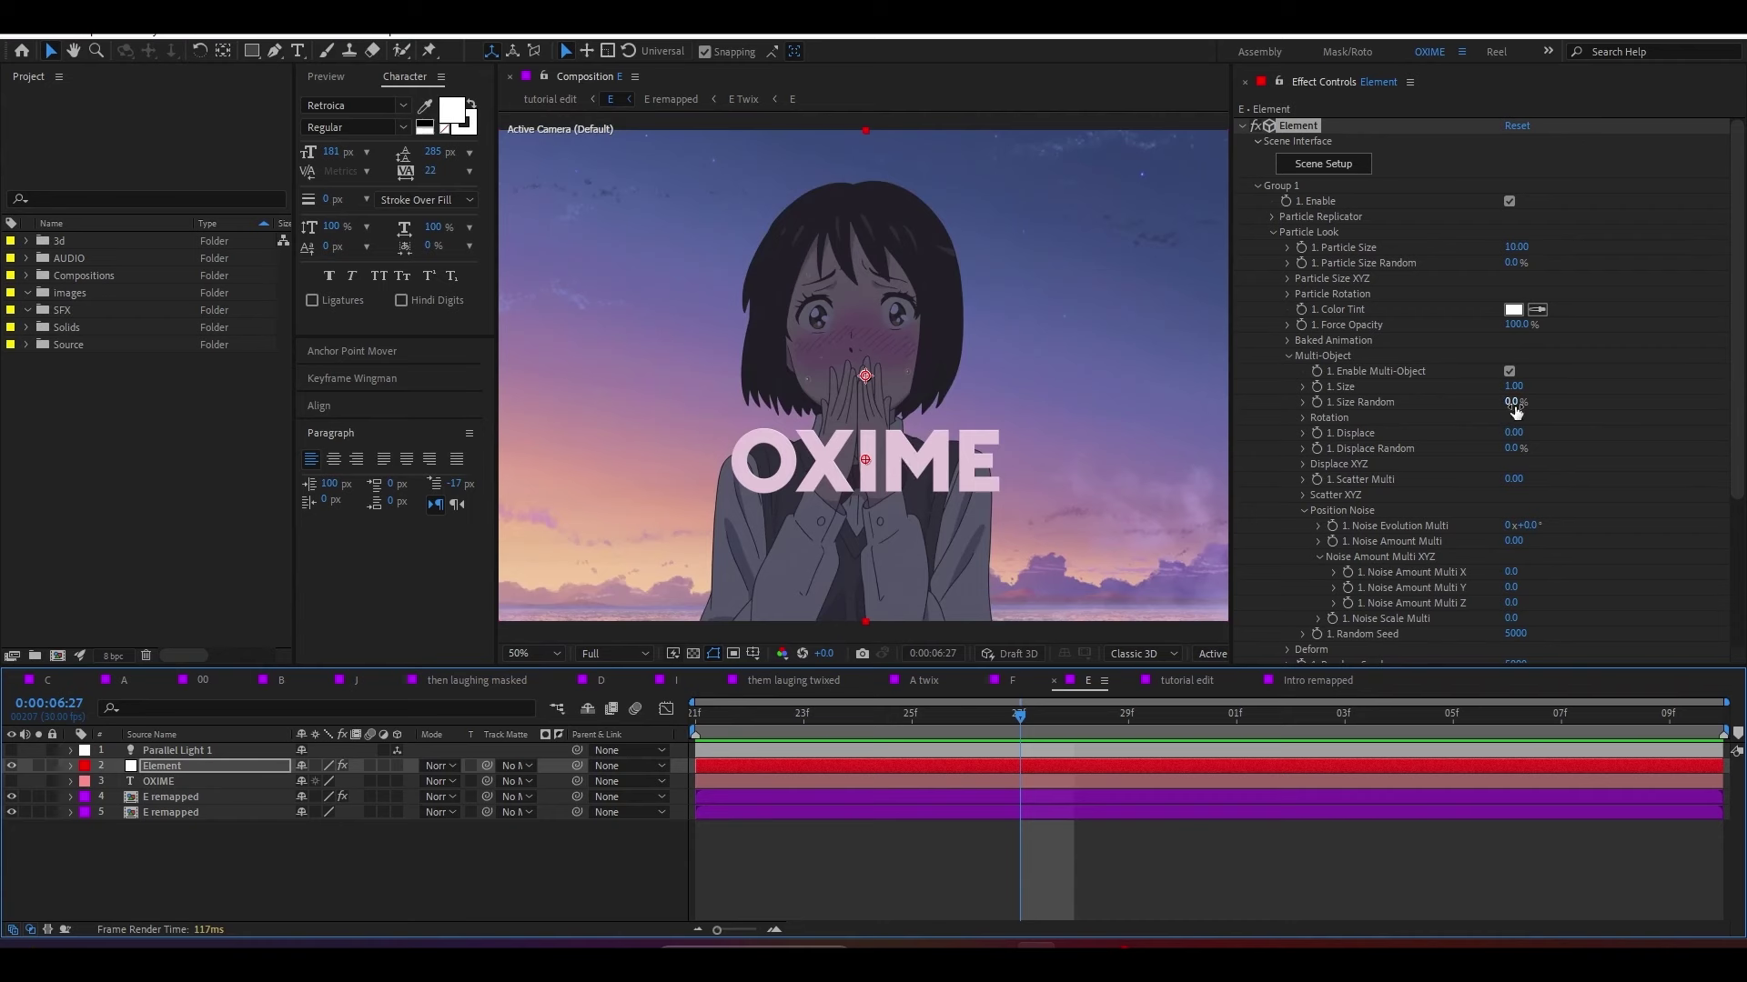
{"action": "mouse_move", "coordinate": [1513, 387]}
{"action": "left_mouse_down"}
{"action": "mouse_move", "coordinate": [1486, 396]}
{"action": "mouse_move", "coordinate": [1528, 406]}
{"action": "left_mouse_up"}
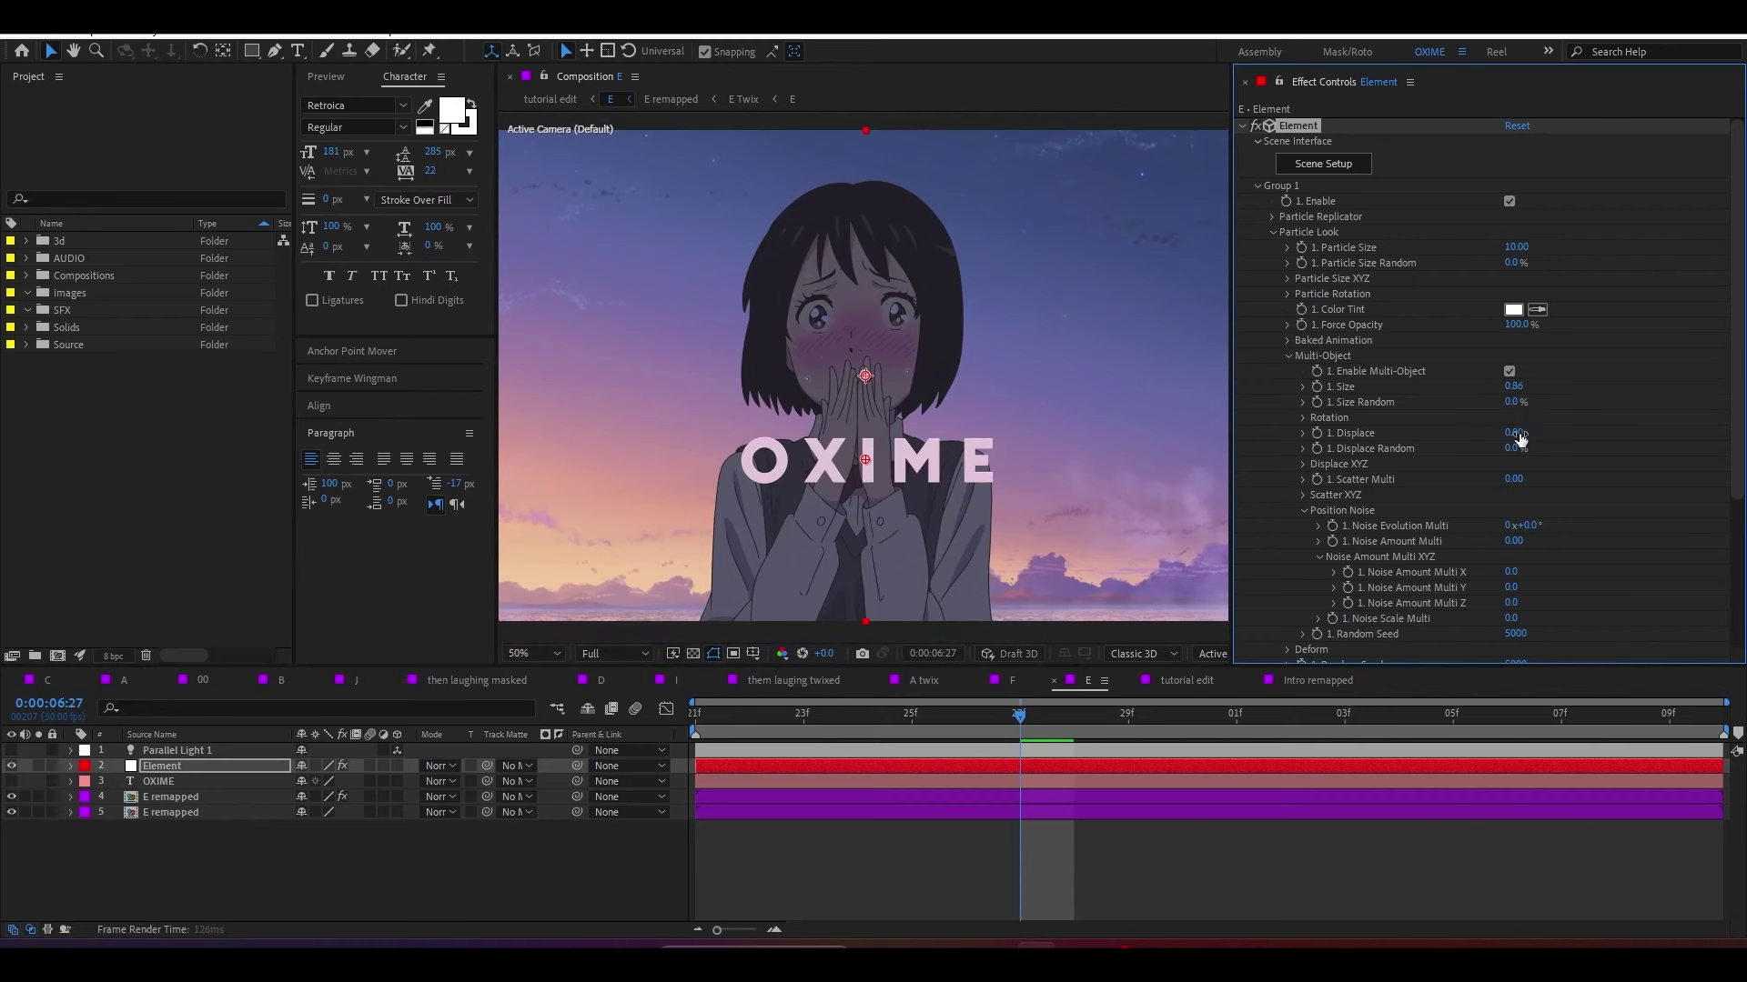
{"action": "scroll", "coordinate": [1353, 460], "scroll_direction": "down", "scroll_amount": 1}
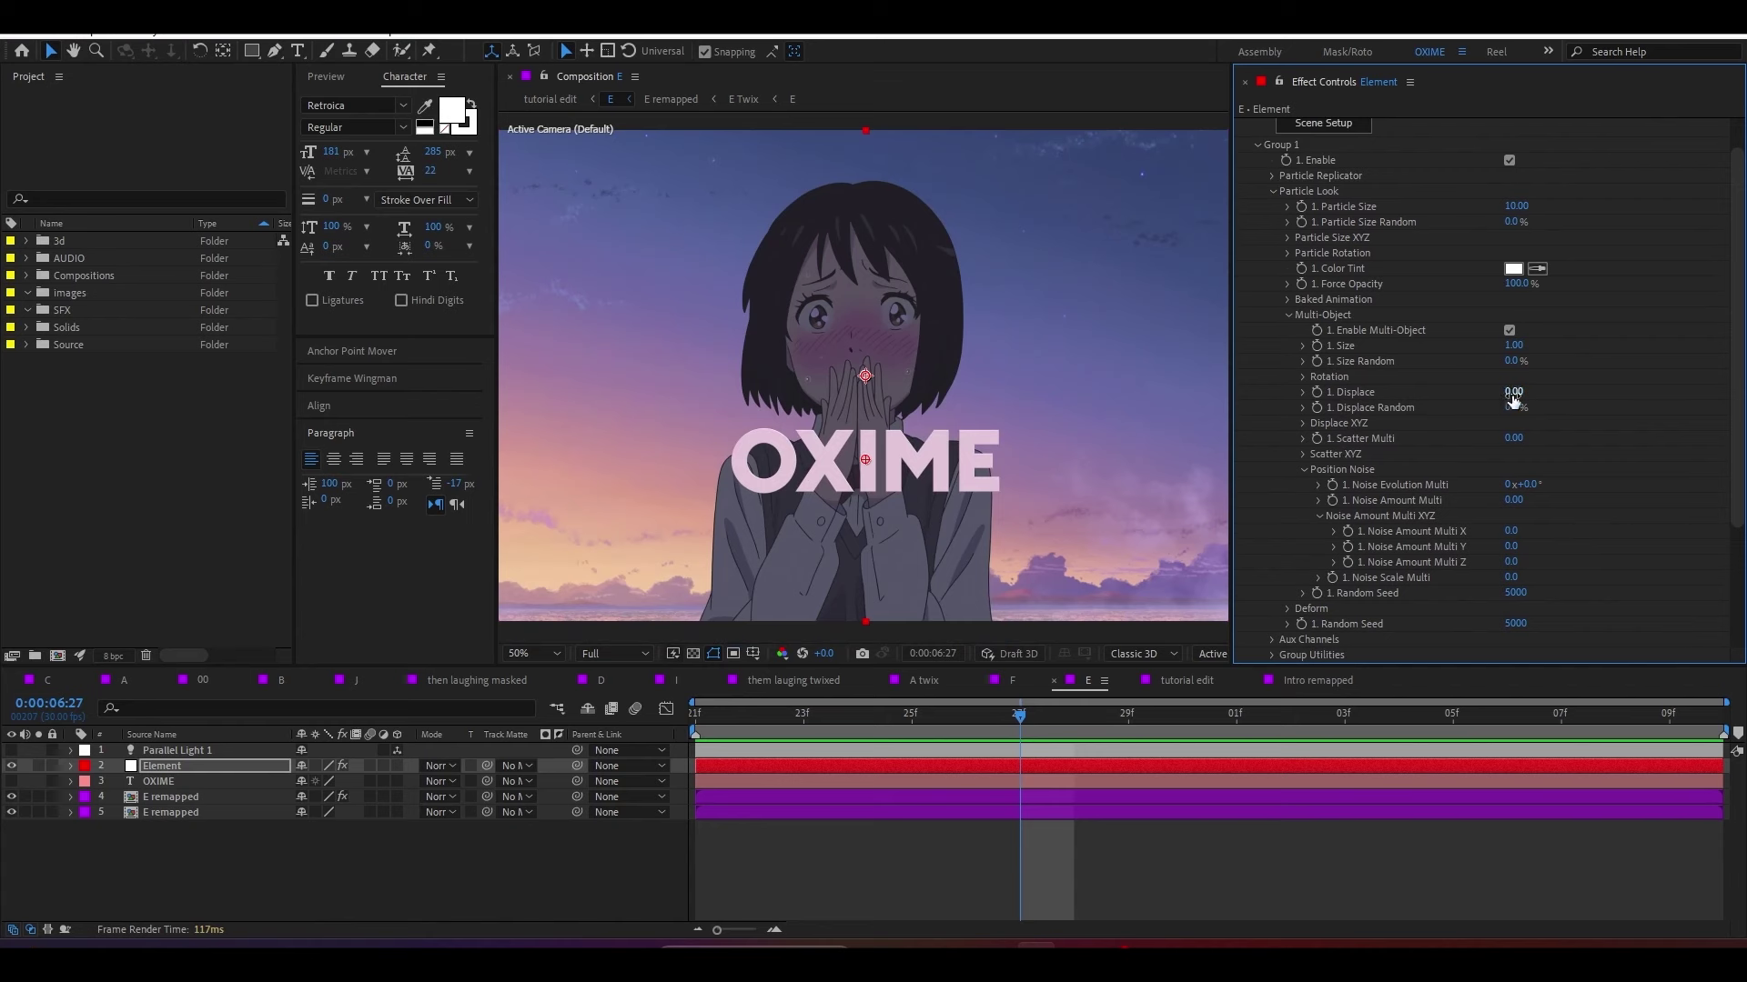
{"action": "left_click_drag", "start_coordinate": [1513, 391], "coordinate": [1458, 397]}
Step: Undo the Displace test, then try and revert a Multi-Object Y rotation
{"action": "key", "text": "ctrl+z"}
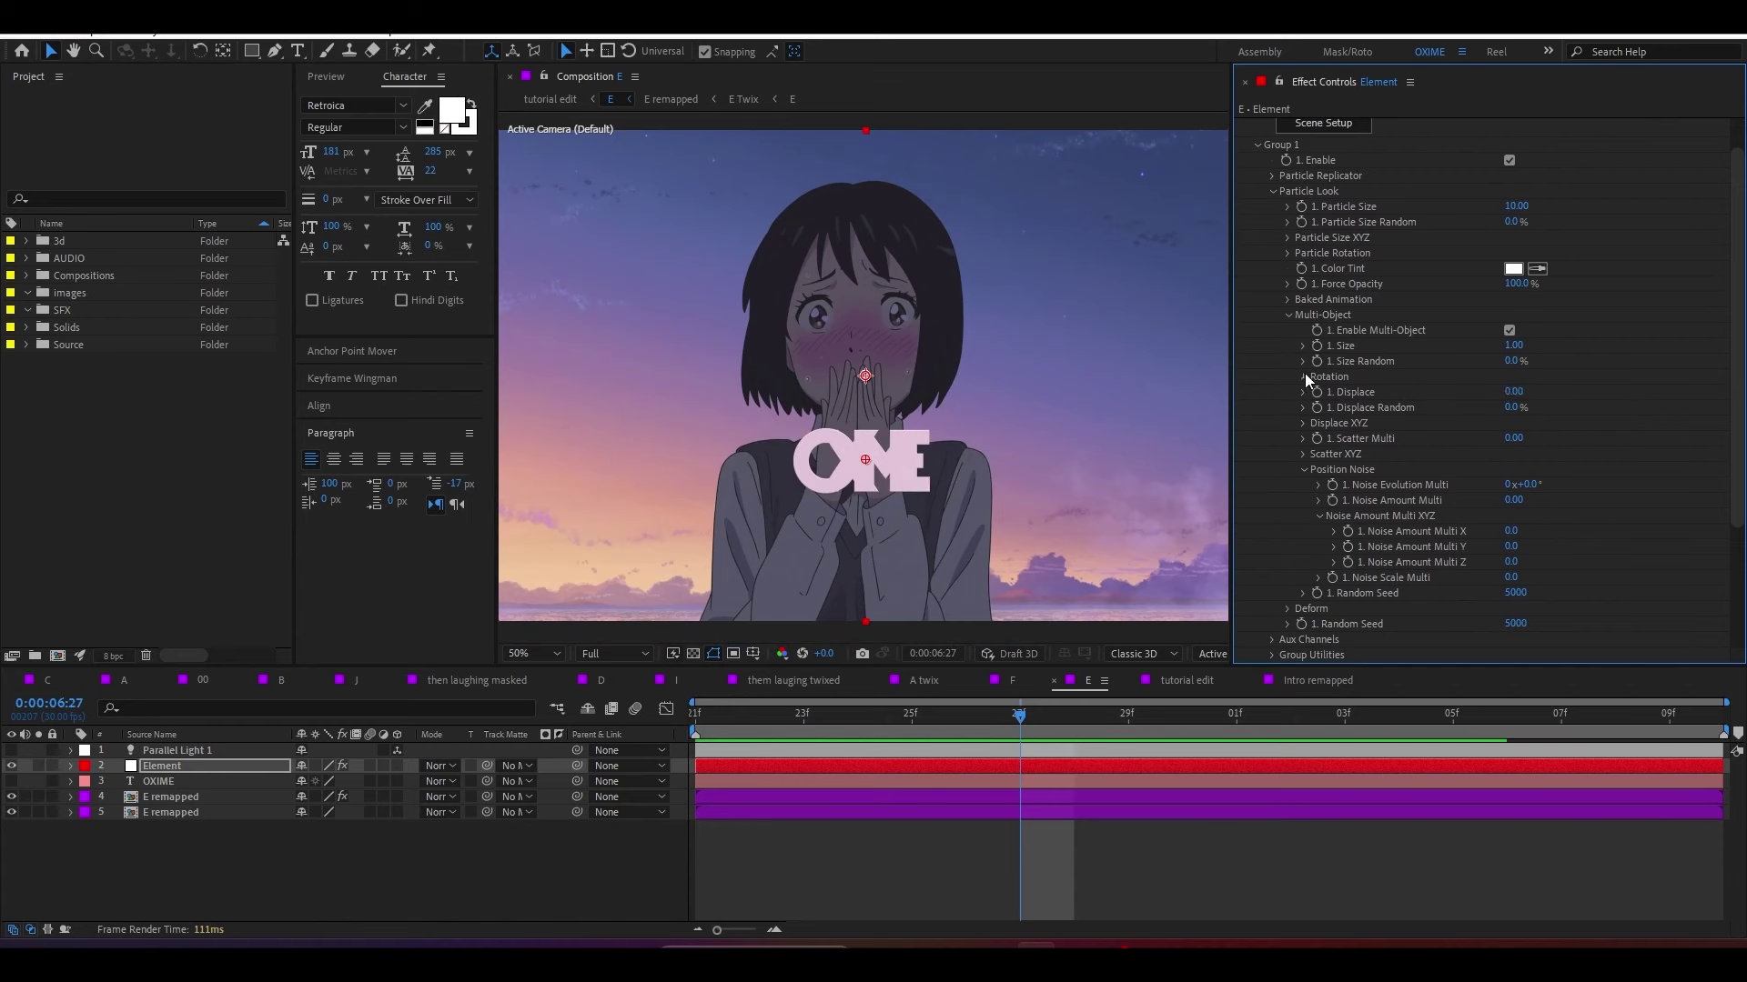
{"action": "left_click", "coordinate": [1303, 375]}
{"action": "left_click_drag", "start_coordinate": [1523, 421], "coordinate": [1565, 421]}
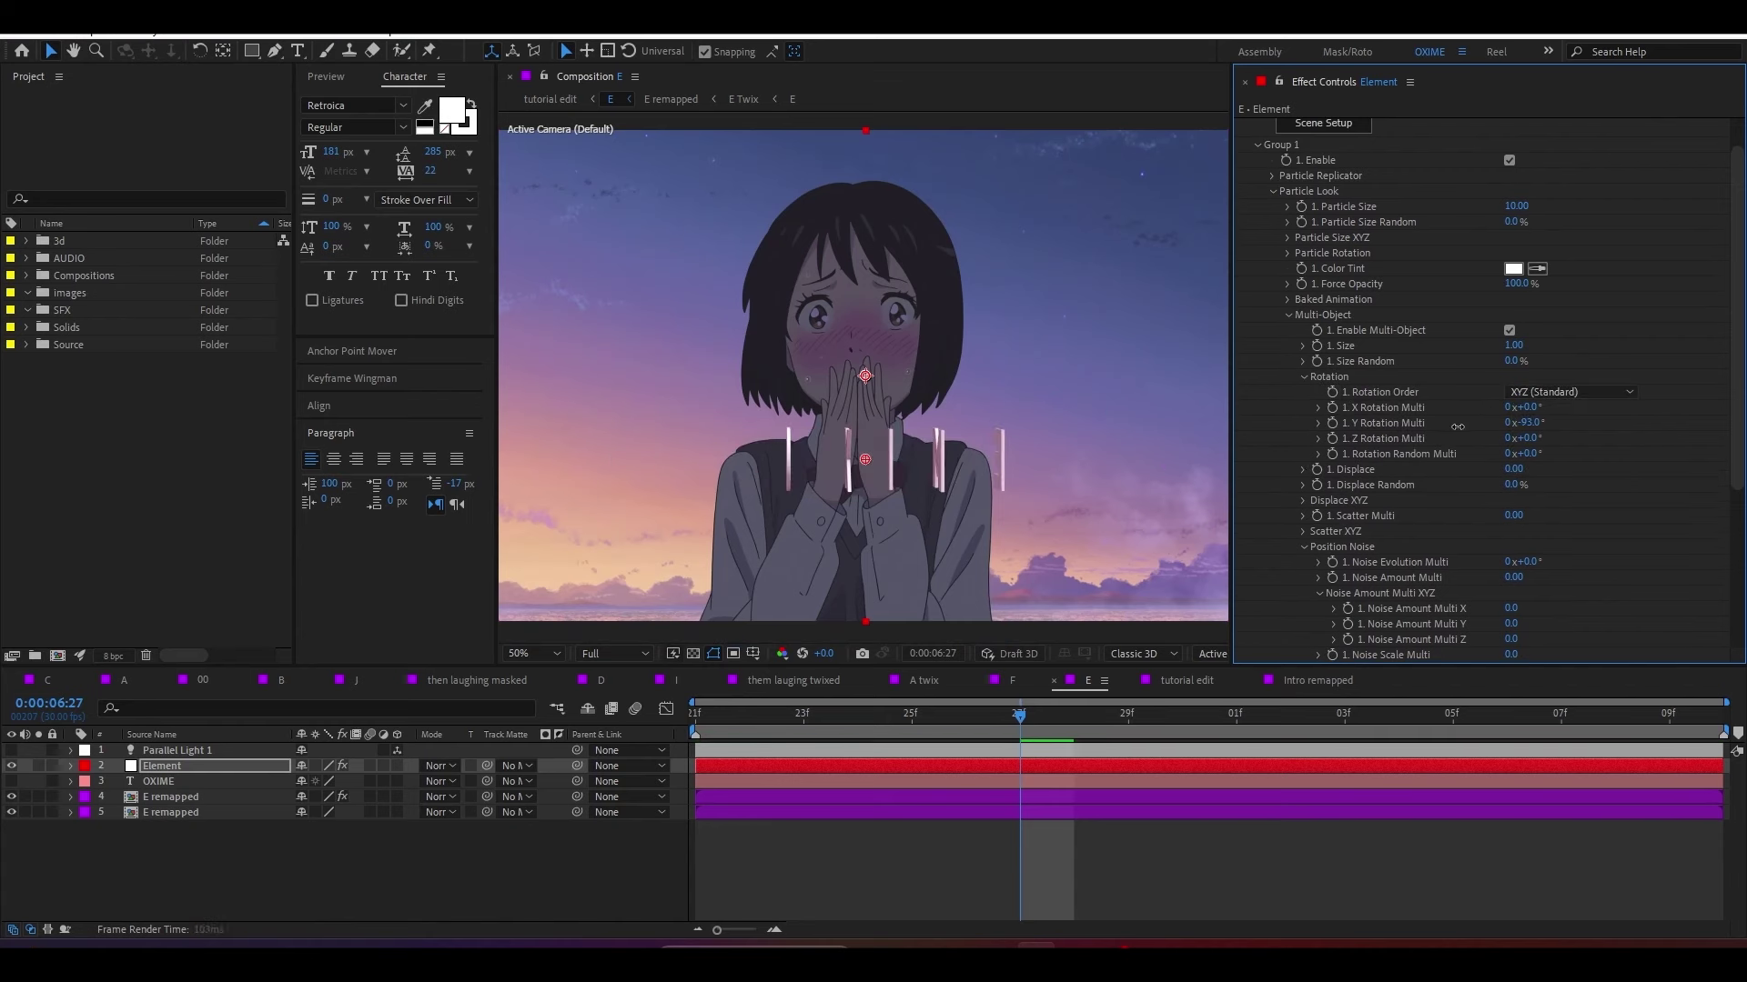
{"action": "key", "text": "ctrl+z"}
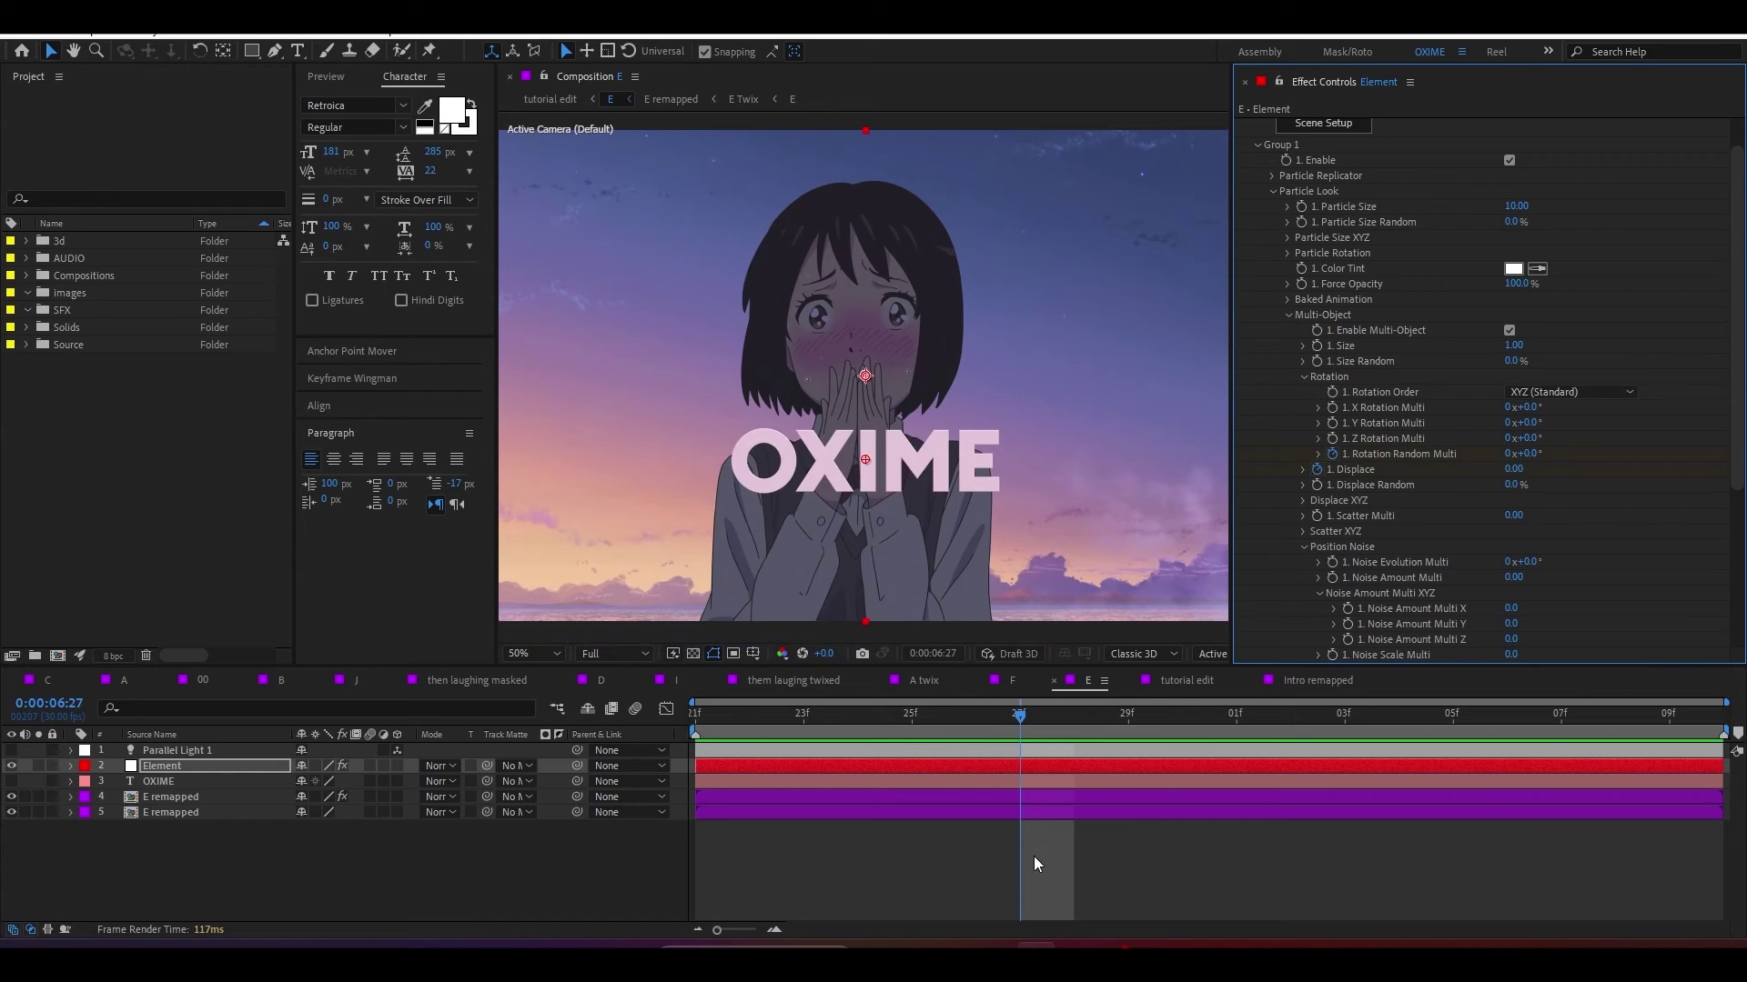
Step: Keyframe Rotation Random Multi (-55° to 92°) and Displace (-0.53 to 0.33) from layer start to 0:00:07:09
{"action": "key", "text": "u"}
{"action": "mouse_move", "coordinate": [1043, 790]}
{"action": "left_mouse_down"}
{"action": "mouse_move", "coordinate": [1013, 818]}
{"action": "mouse_move", "coordinate": [697, 810]}
{"action": "left_mouse_up"}
{"action": "key", "text": "Home"}
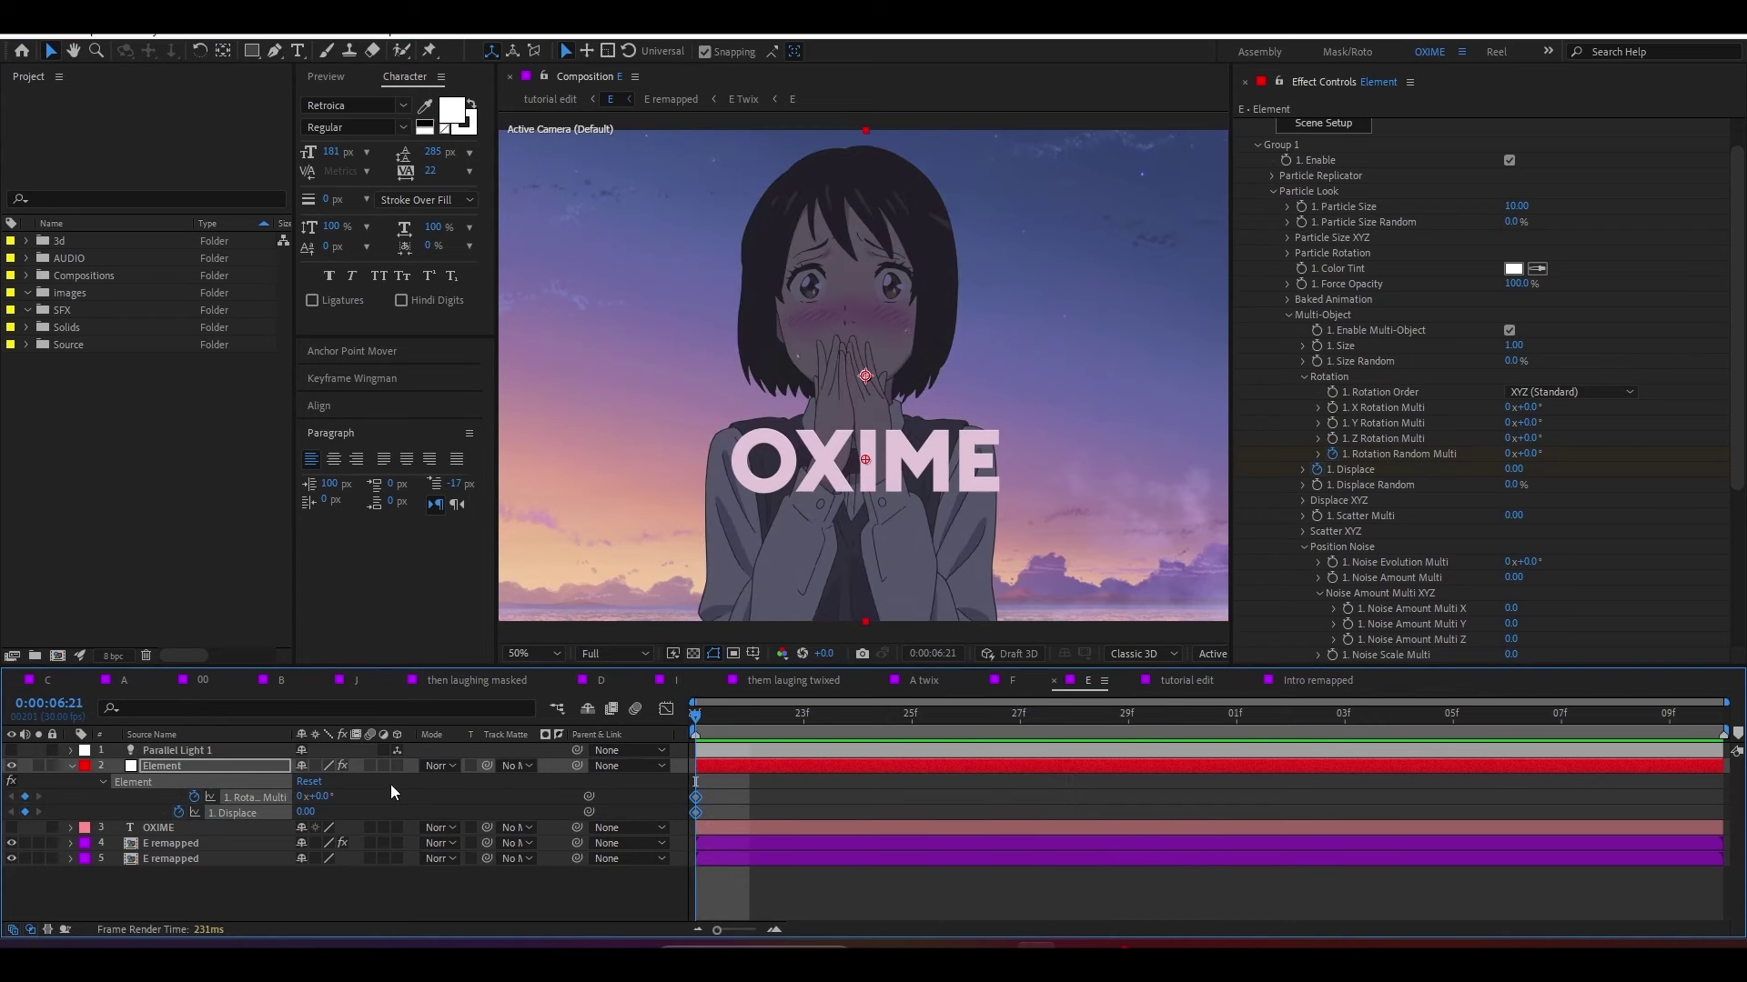
{"action": "left_click_drag", "start_coordinate": [329, 797], "coordinate": [274, 815]}
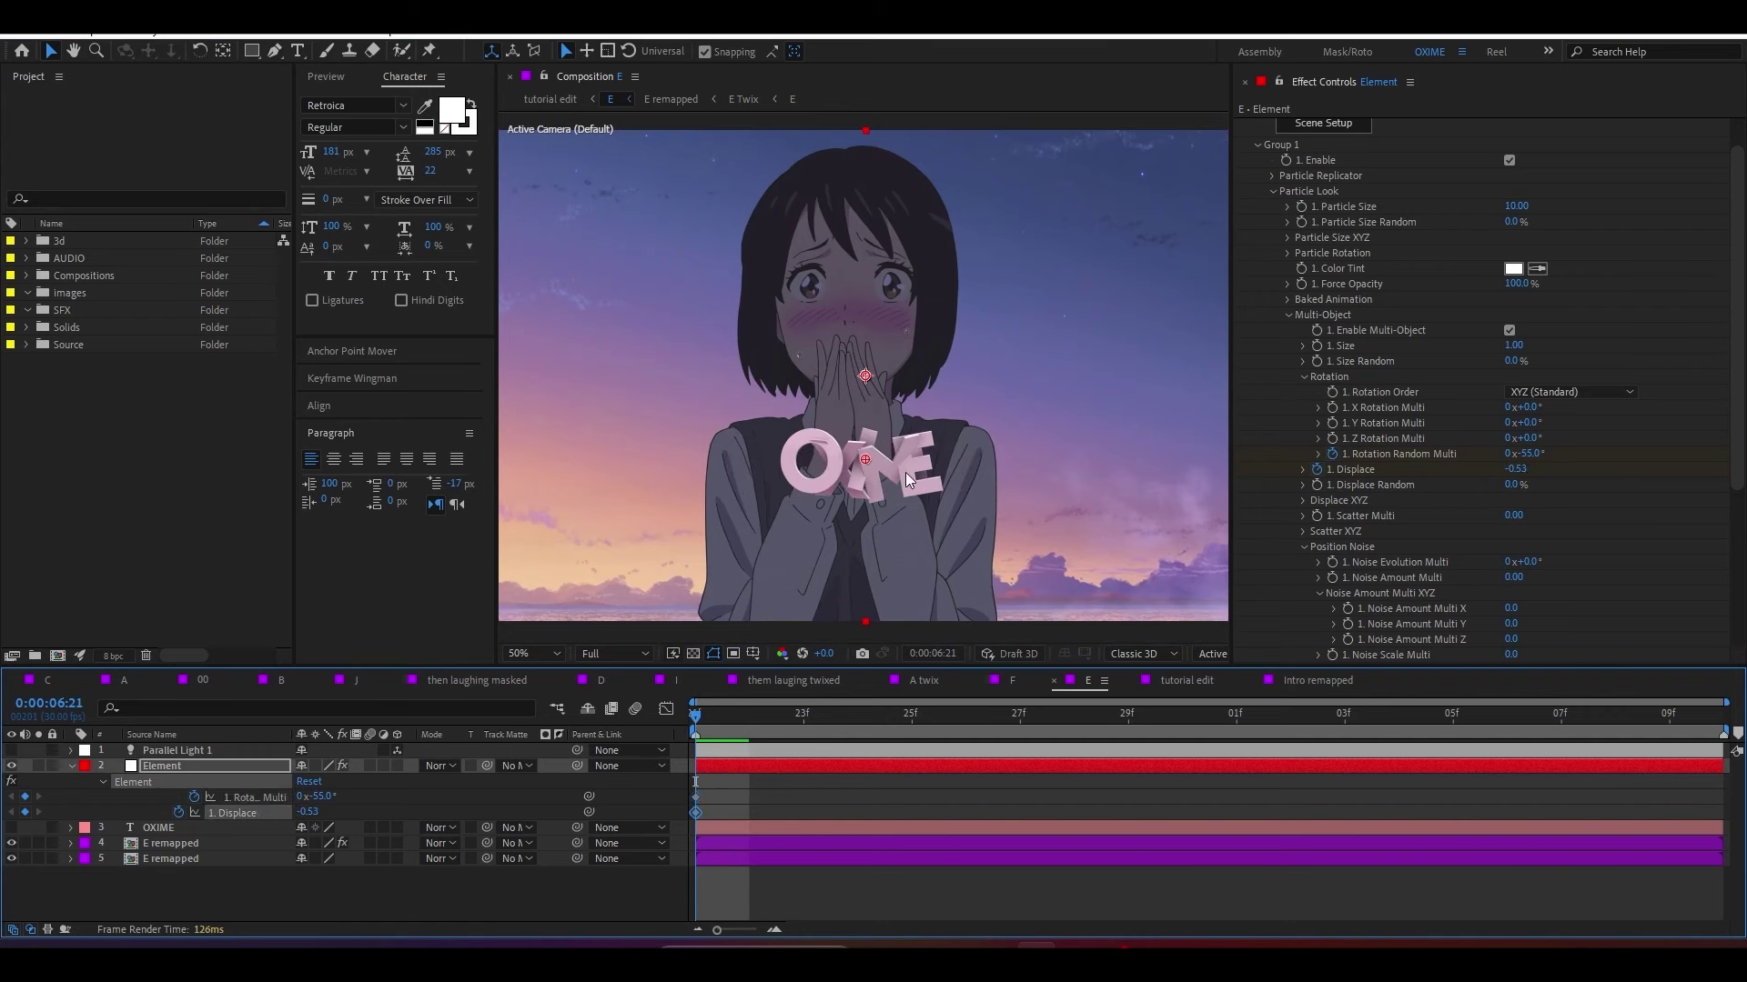
{"action": "left_click", "coordinate": [1670, 714]}
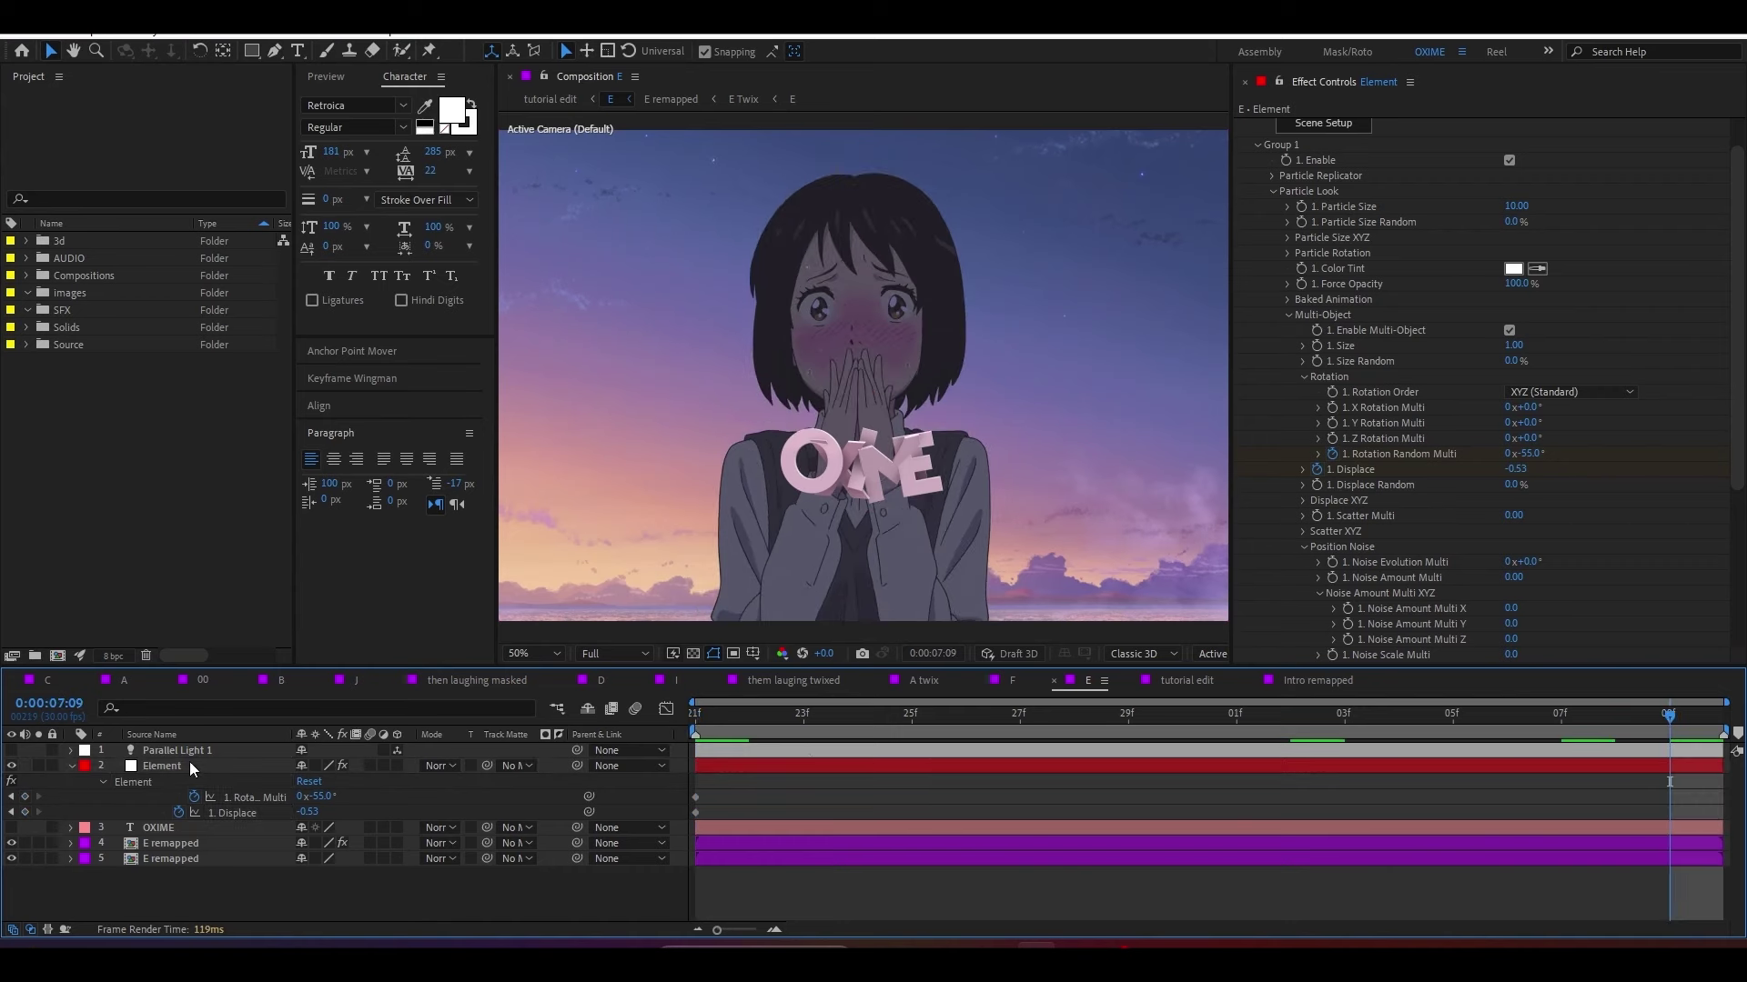
{"action": "left_click_drag", "start_coordinate": [309, 812], "coordinate": [457, 795]}
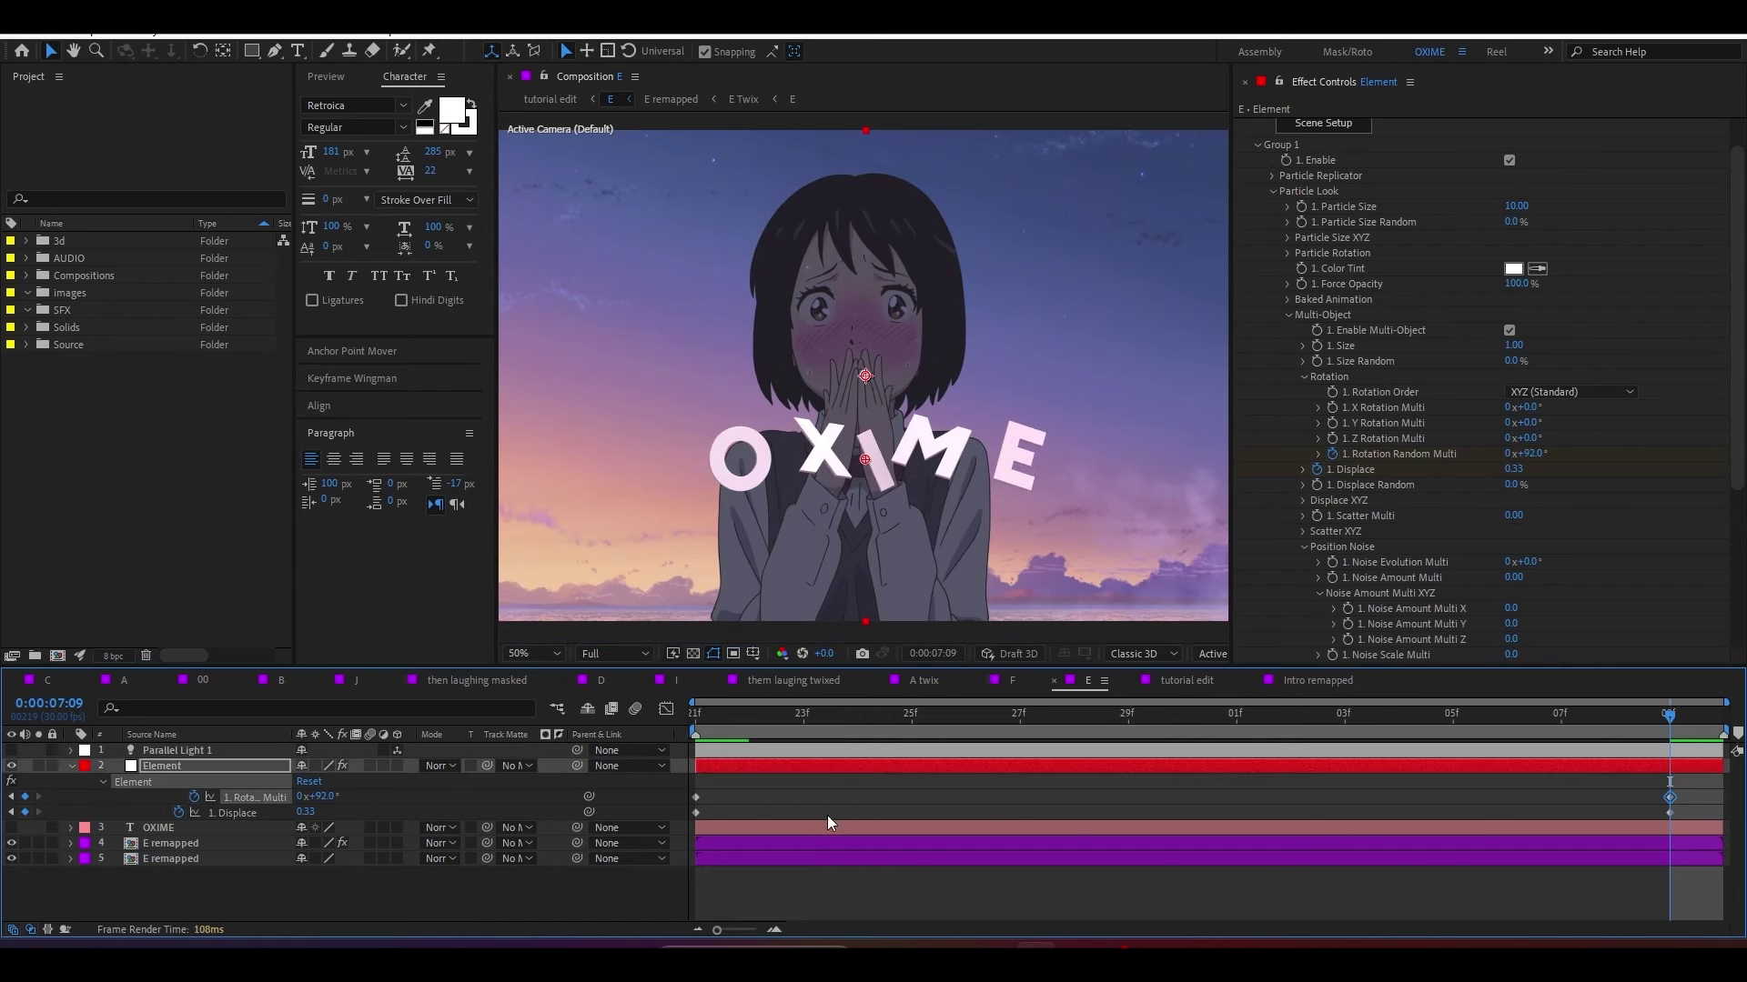
Step: Apply Easy Ease to the keyframes and show the Displace curve in the Graph Editor
{"action": "left_click", "coordinate": [234, 812]}
{"action": "key", "text": "F9"}
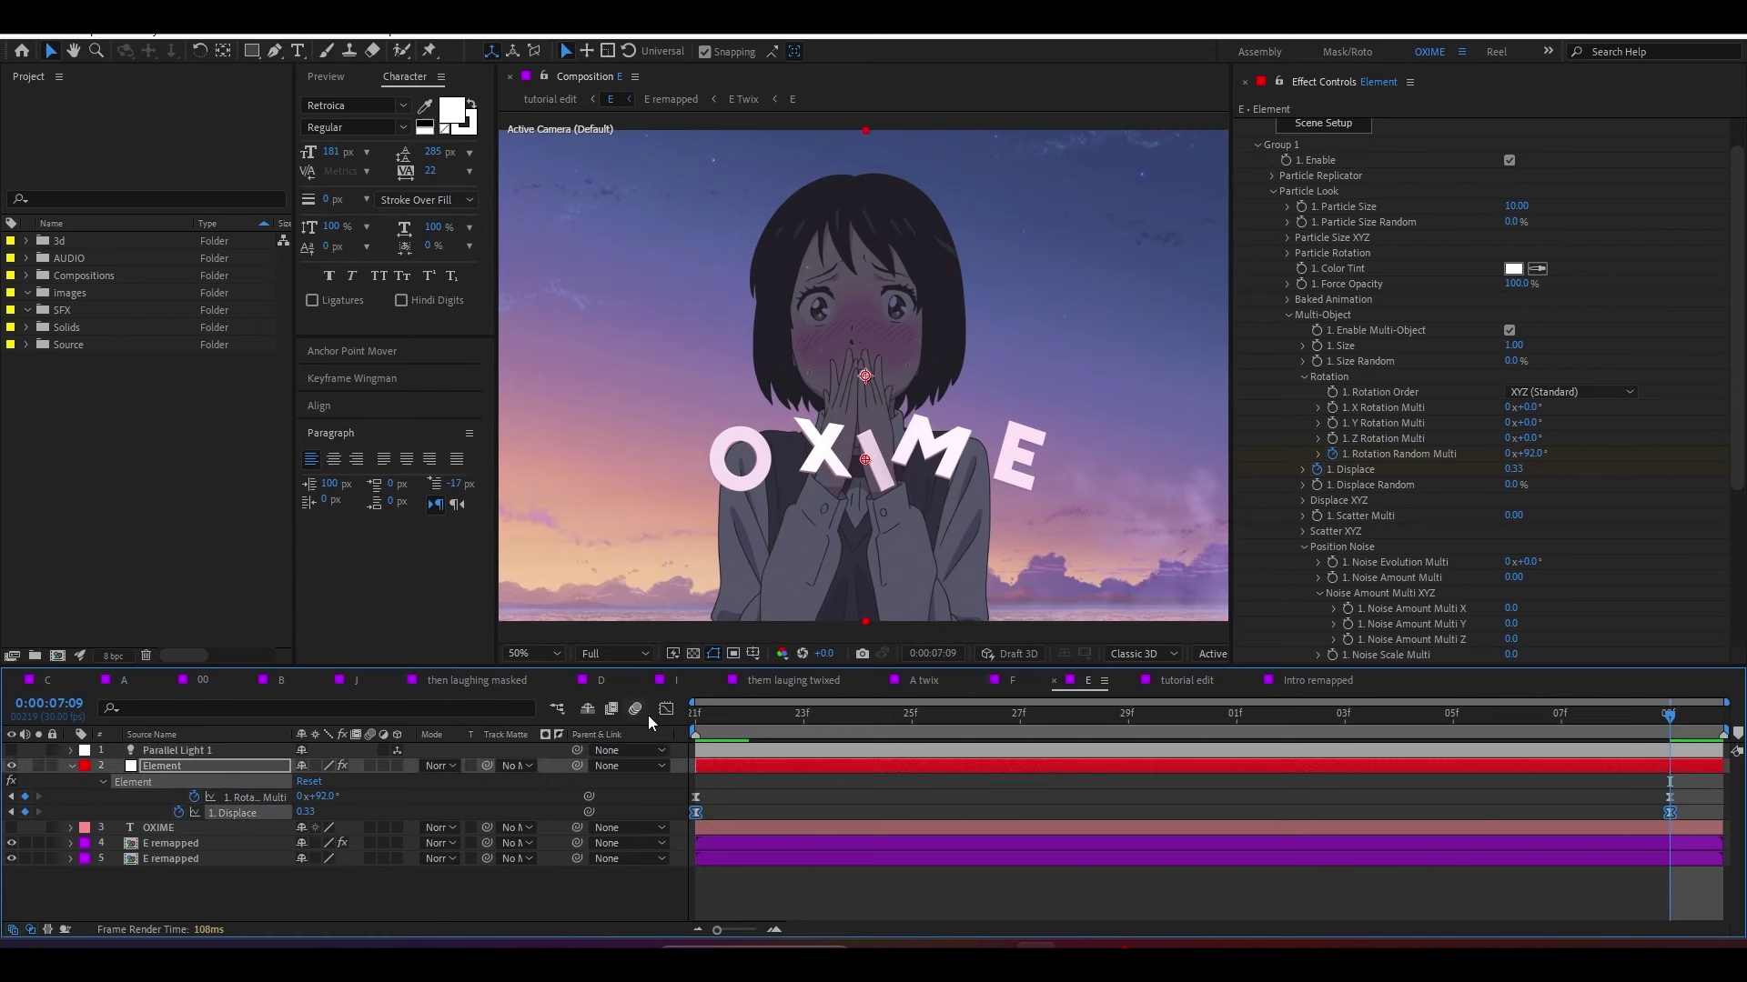
{"action": "left_click", "coordinate": [664, 713]}
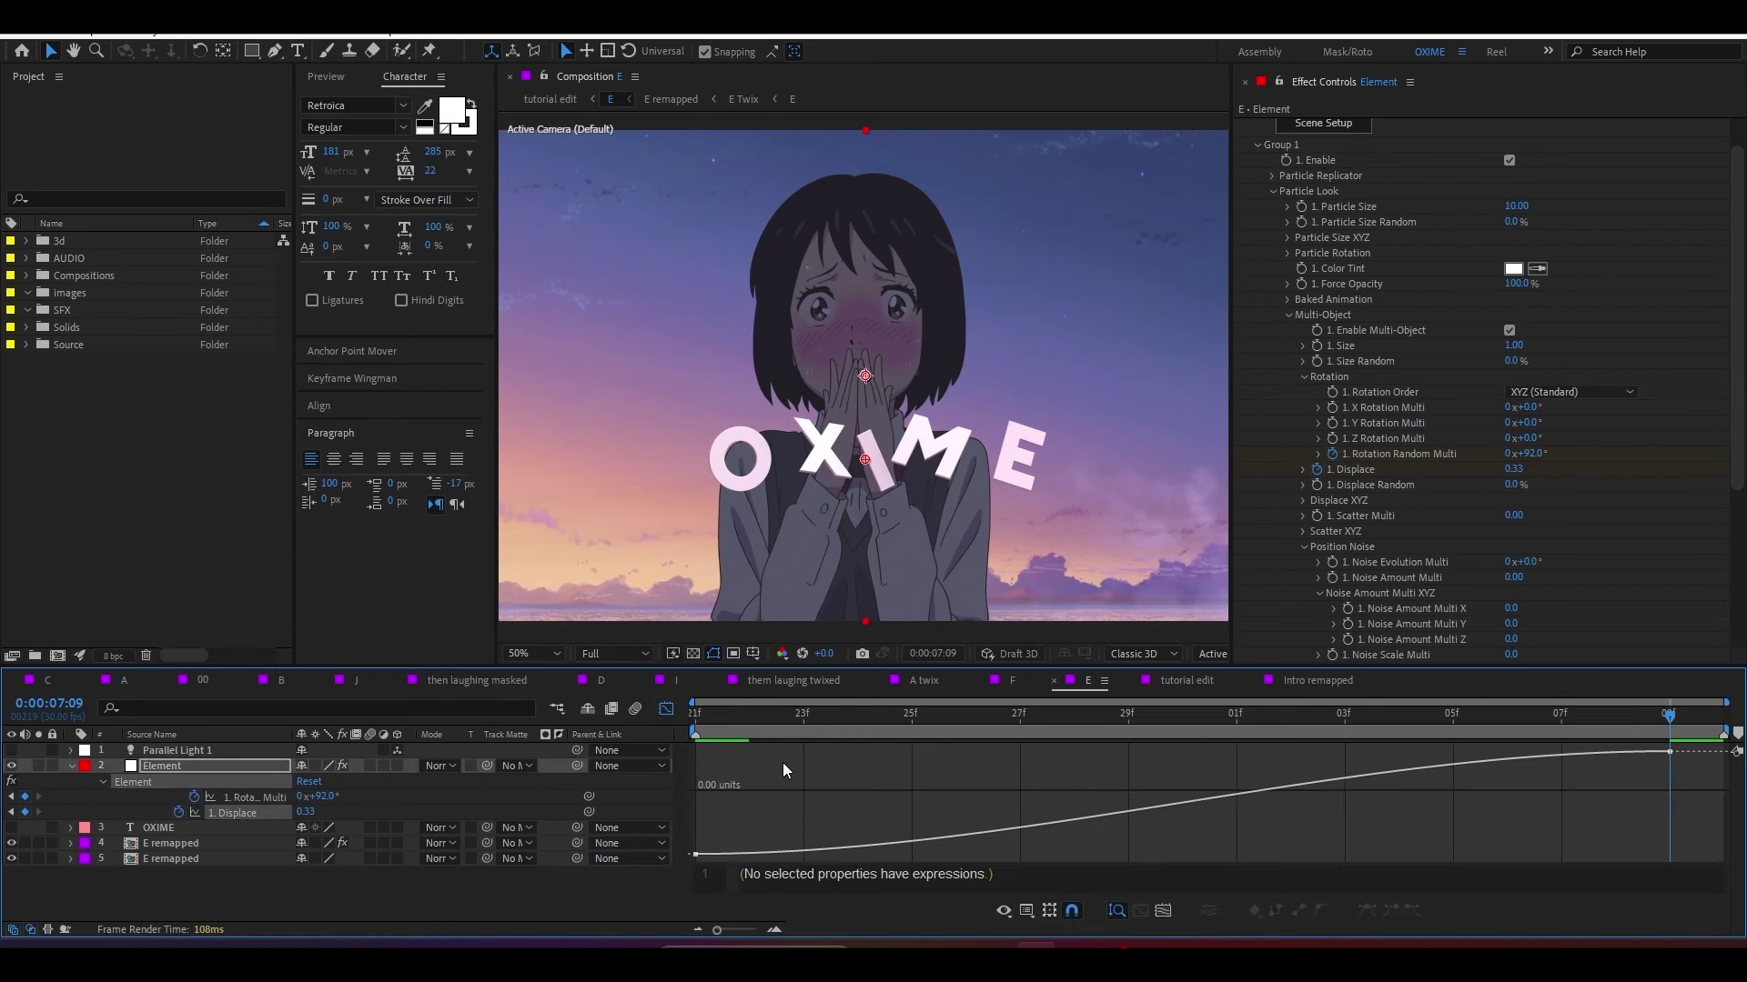
Step: Pull the Displace Bezier handles for a steep start and gradual ease-out, preview, then leave the Graph Editor
{"action": "left_click", "coordinate": [854, 850]}
{"action": "left_click_drag", "start_coordinate": [1019, 855], "coordinate": [711, 795]}
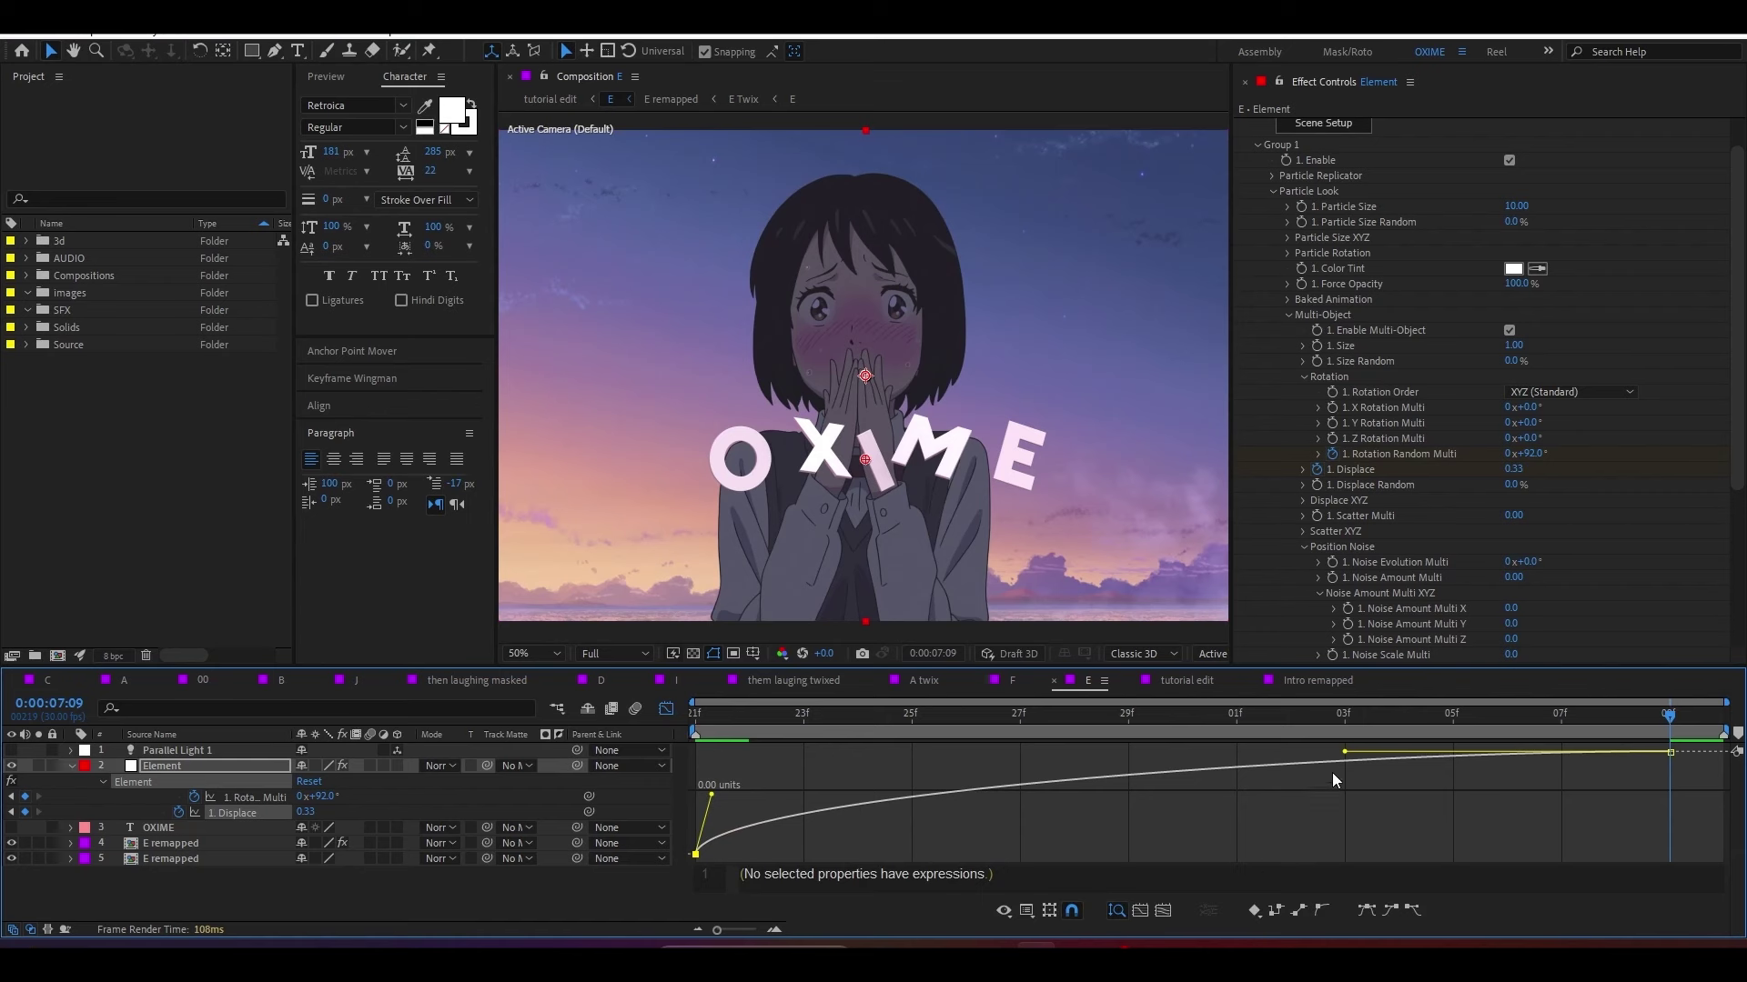
{"action": "left_click_drag", "start_coordinate": [1343, 754], "coordinate": [827, 790]}
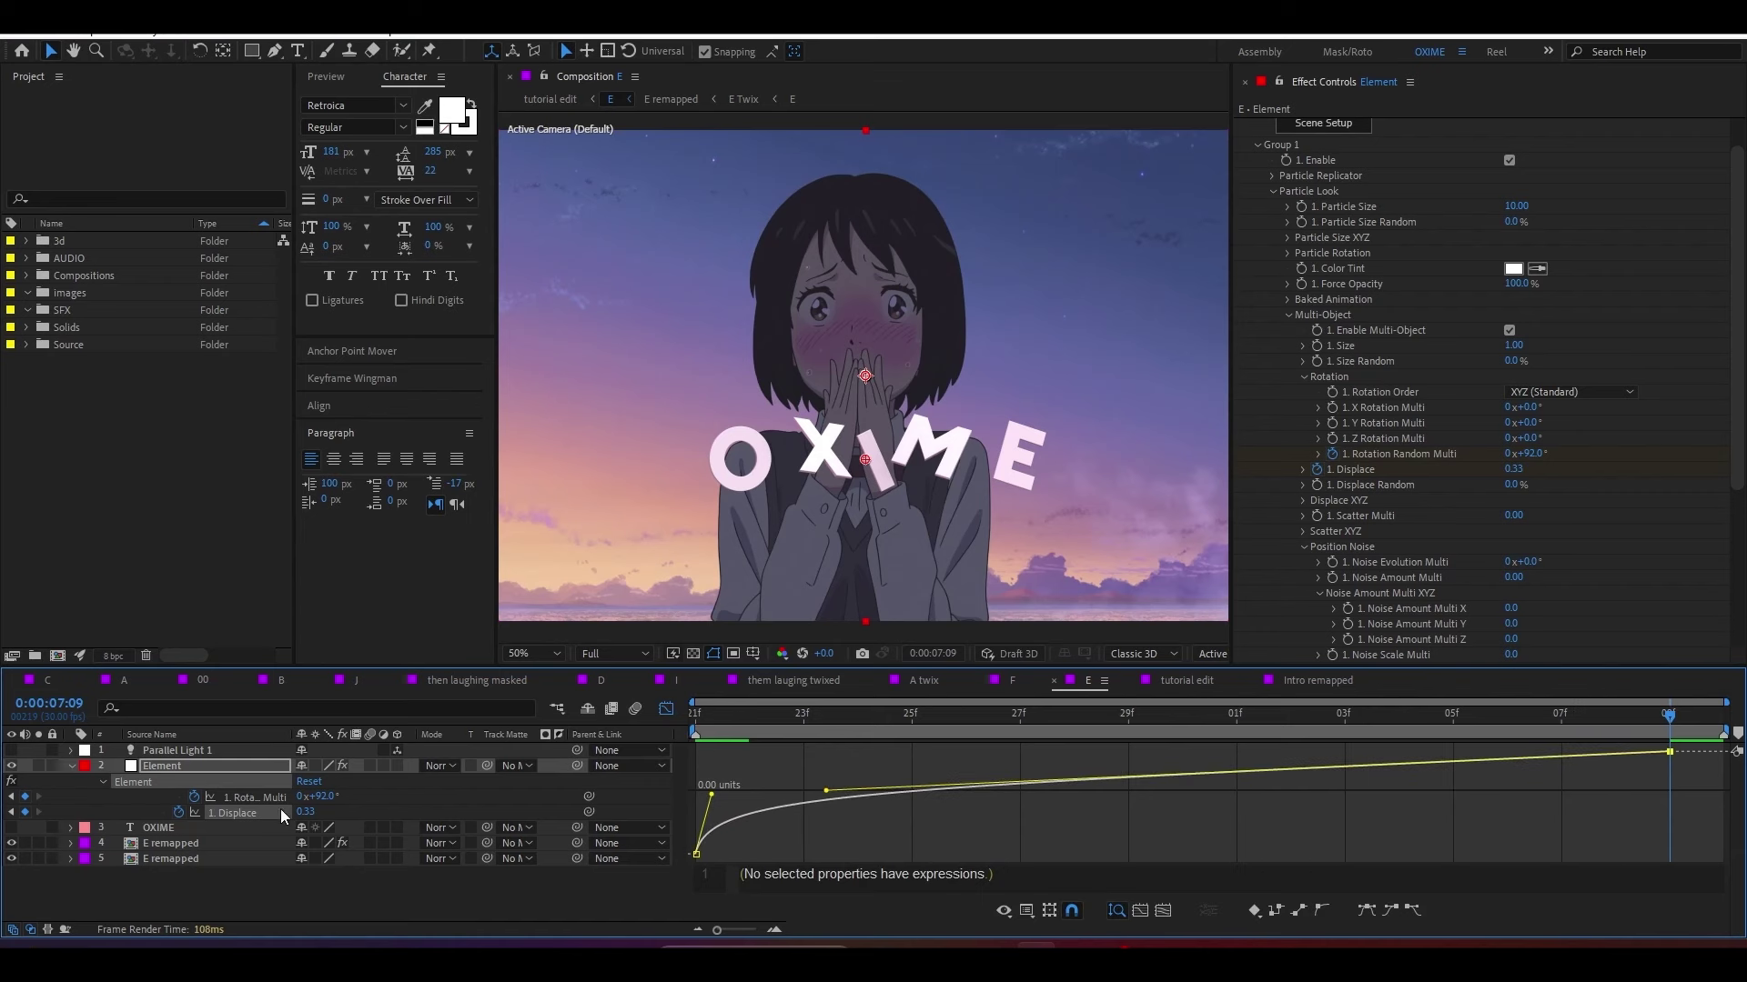
{"action": "key", "text": "ctrl+z"}
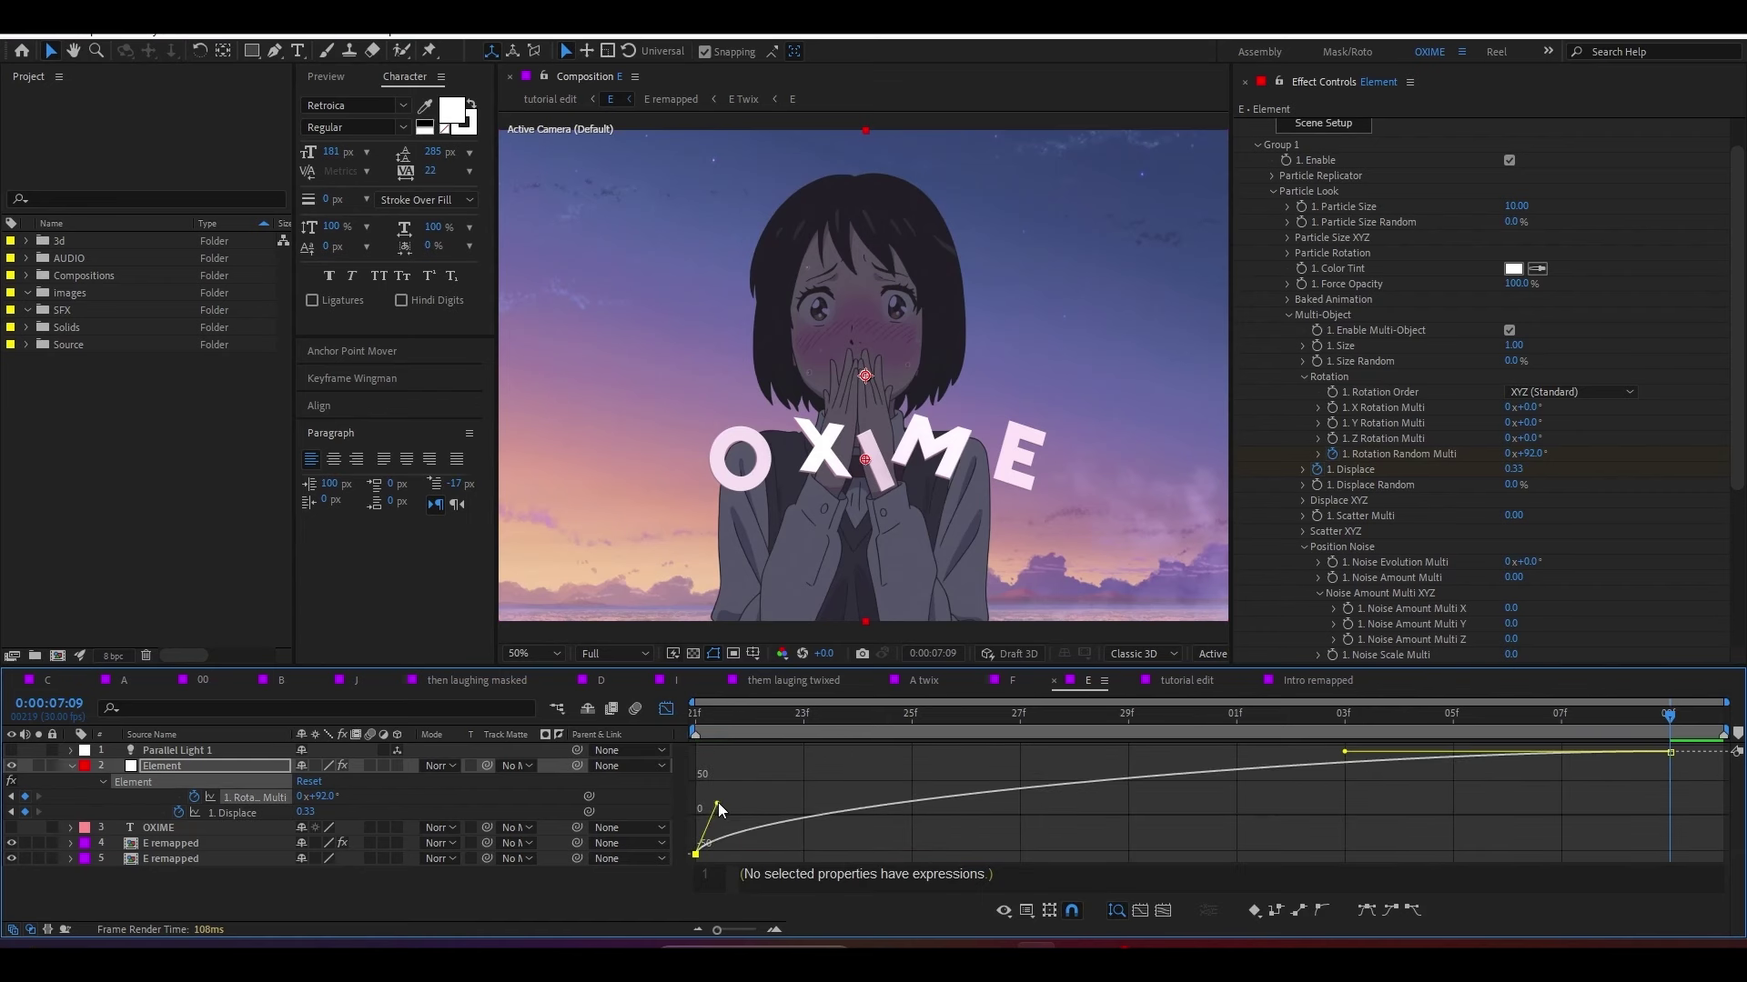
{"action": "left_click_drag", "start_coordinate": [1344, 754], "coordinate": [860, 771]}
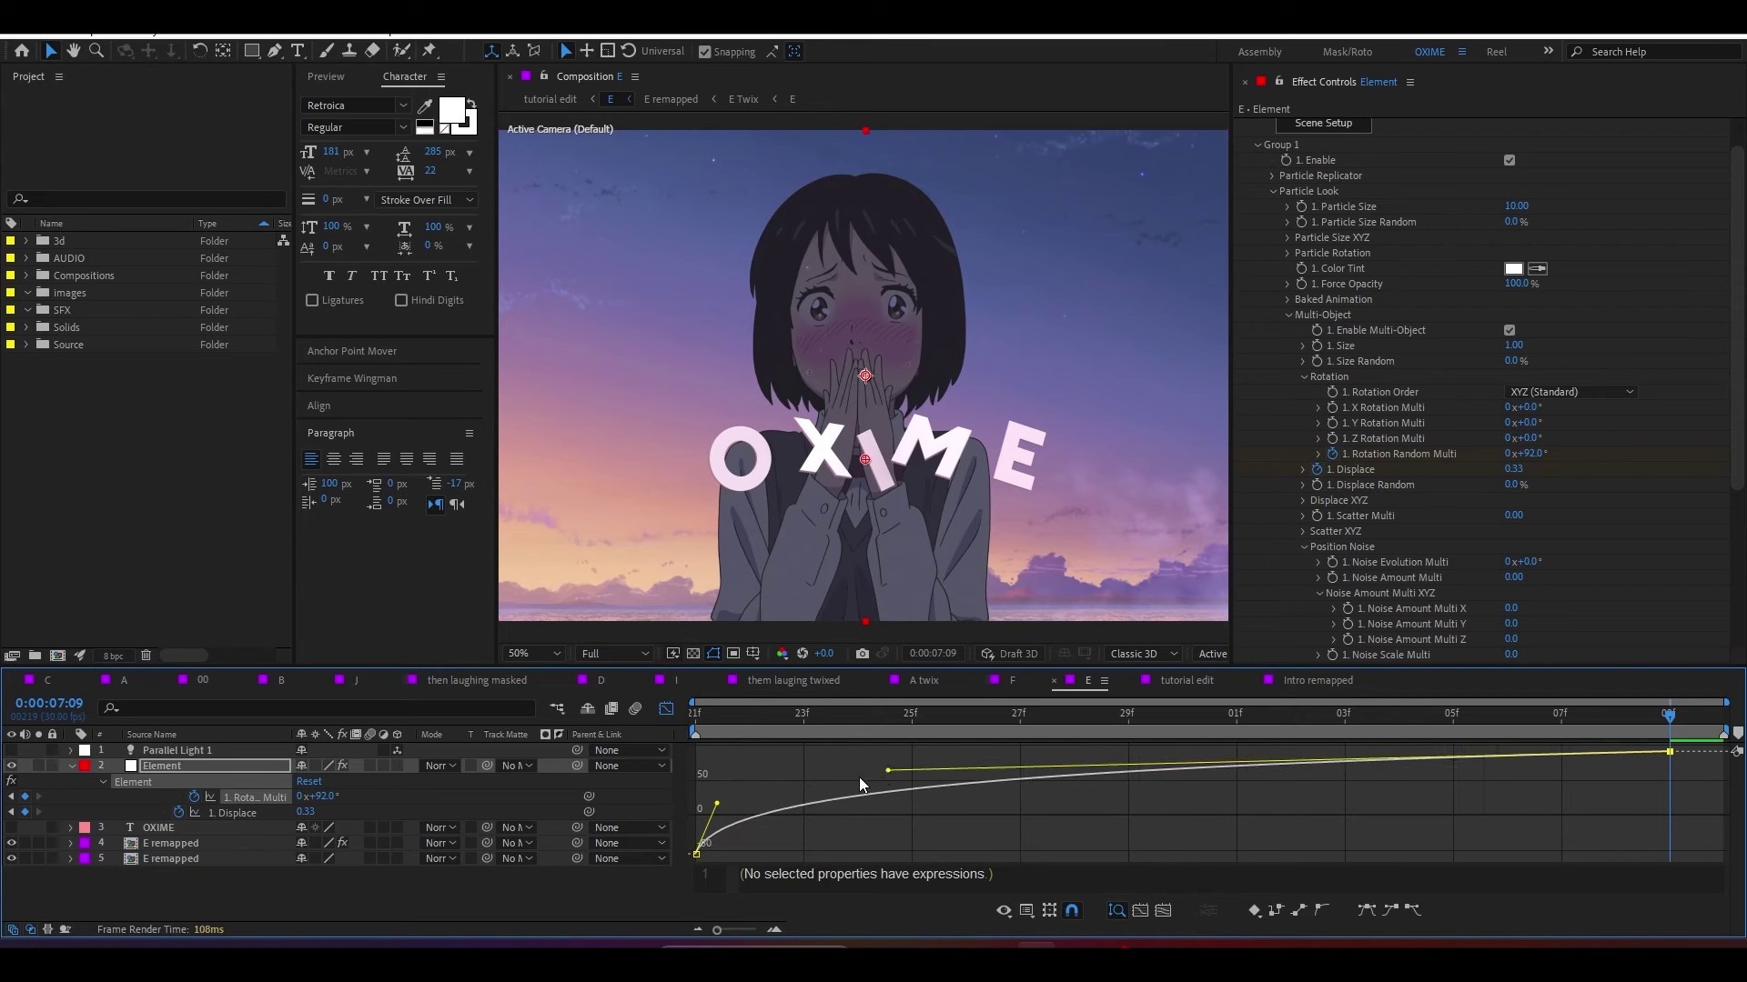
{"action": "key", "text": "space"}
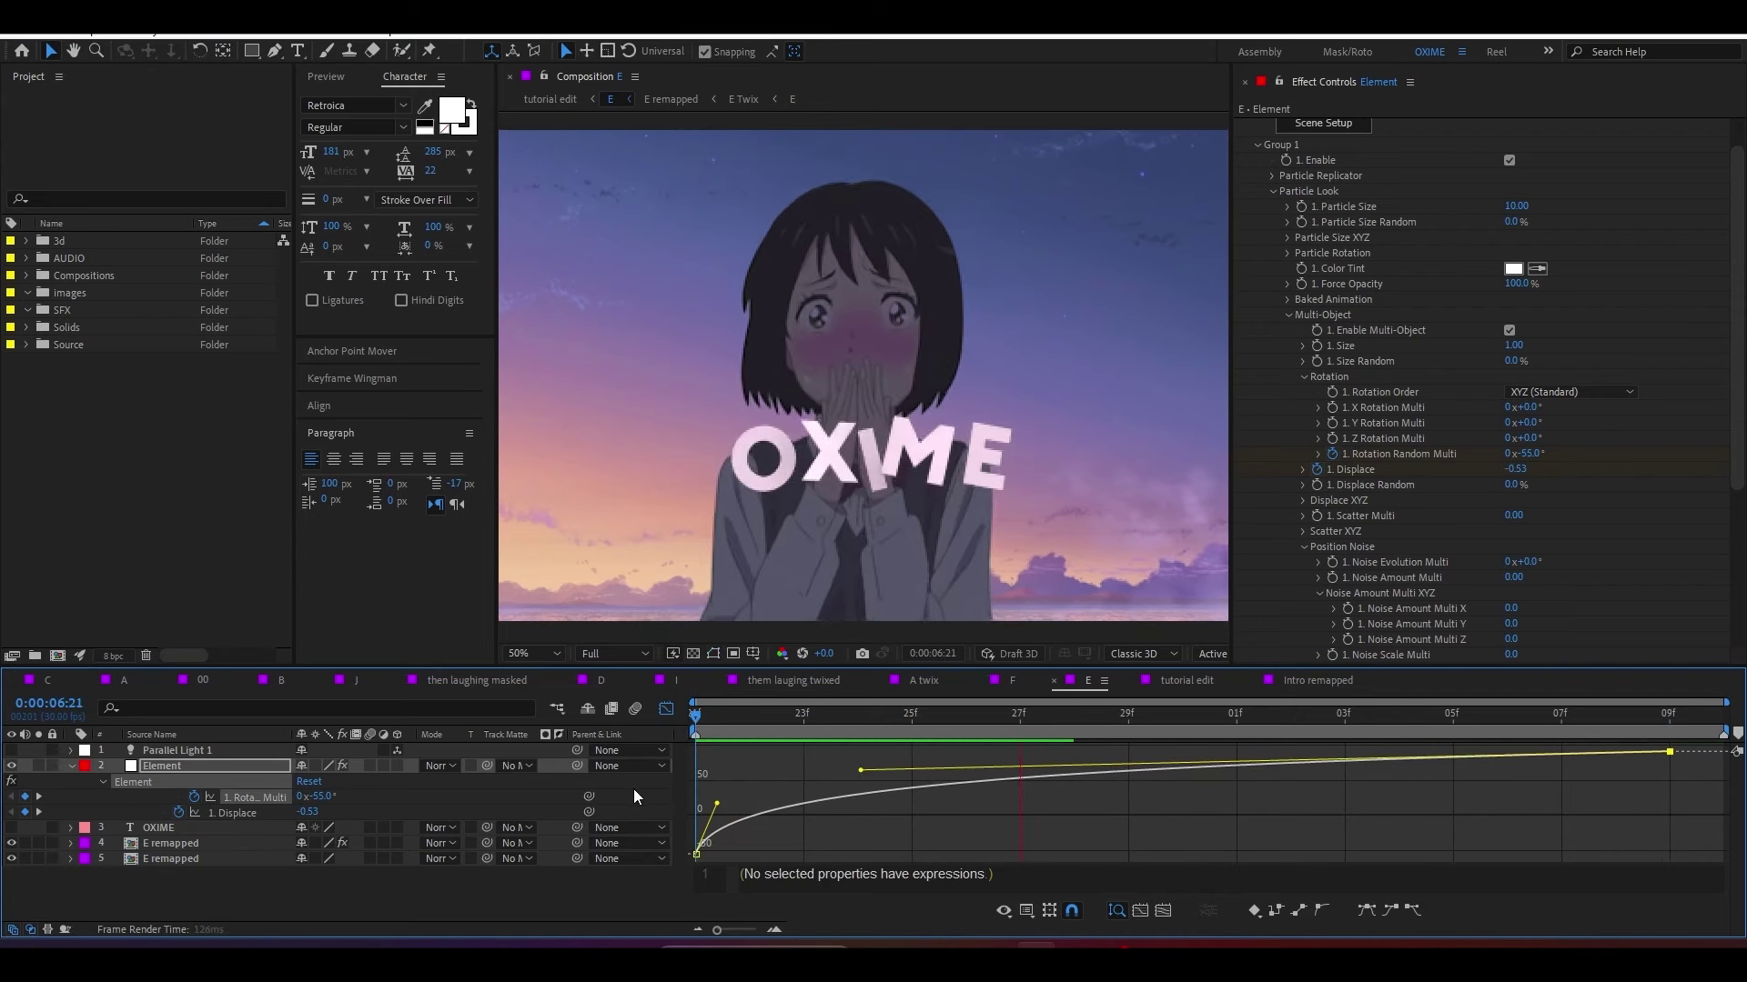
{"action": "left_click", "coordinate": [72, 766]}
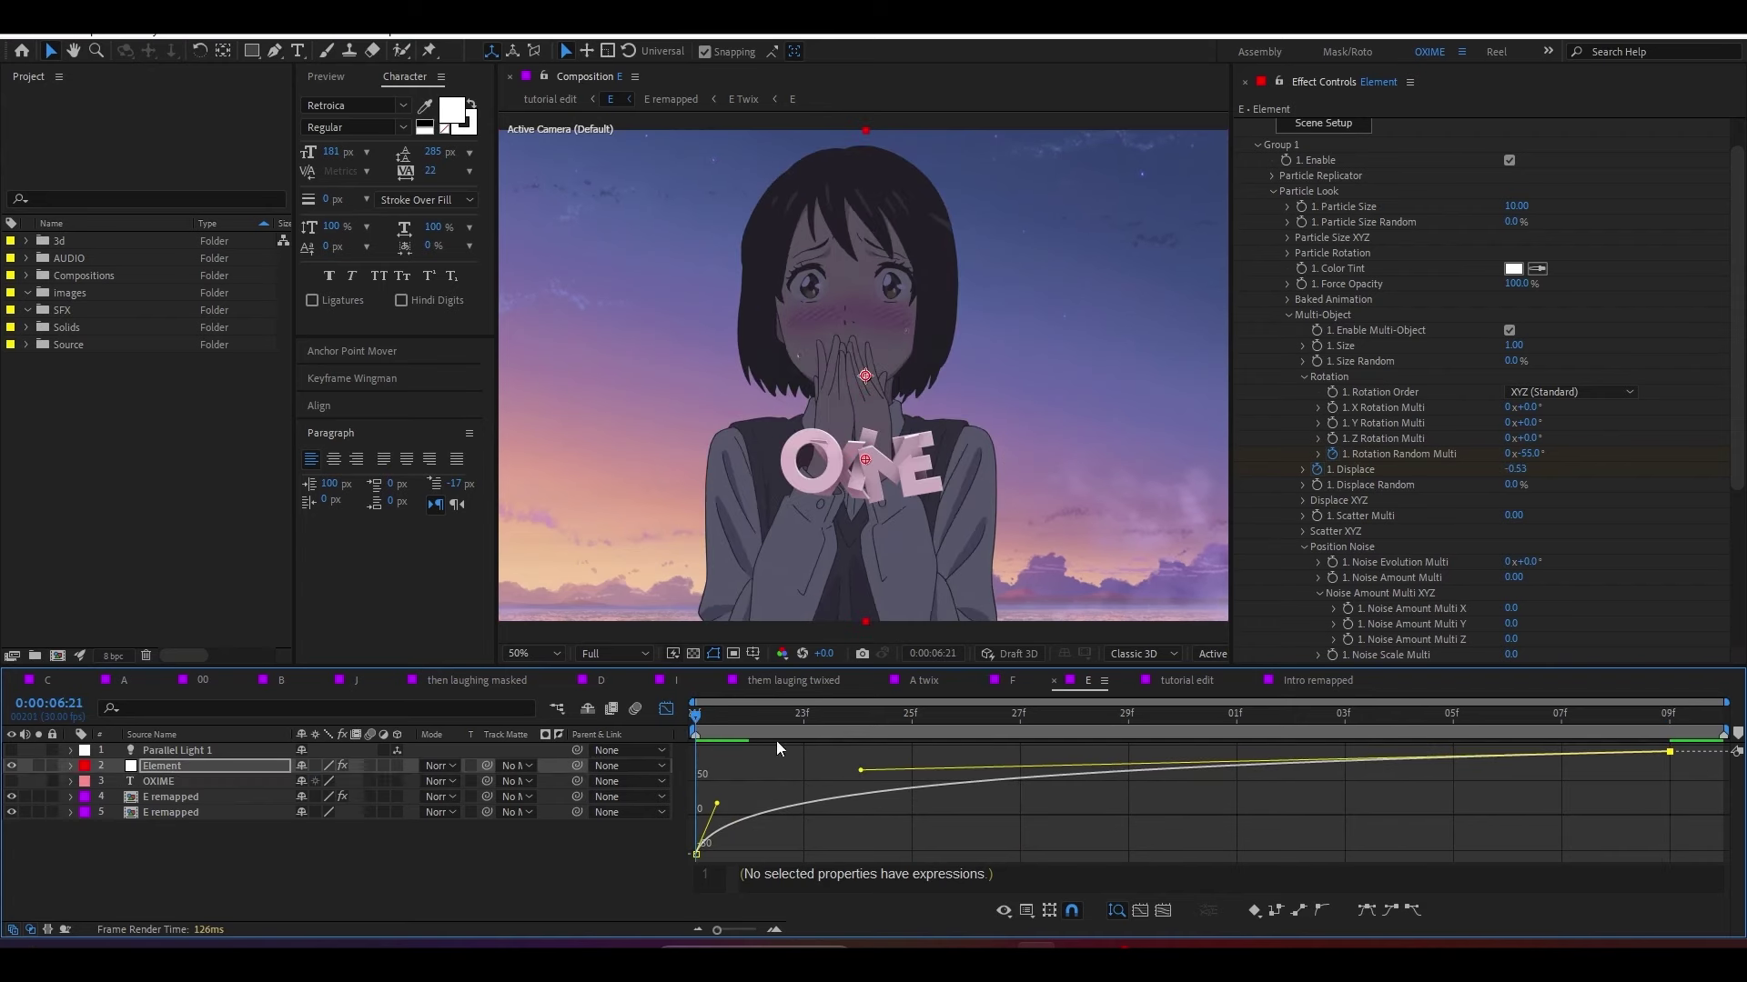
{"action": "left_click", "coordinate": [666, 708]}
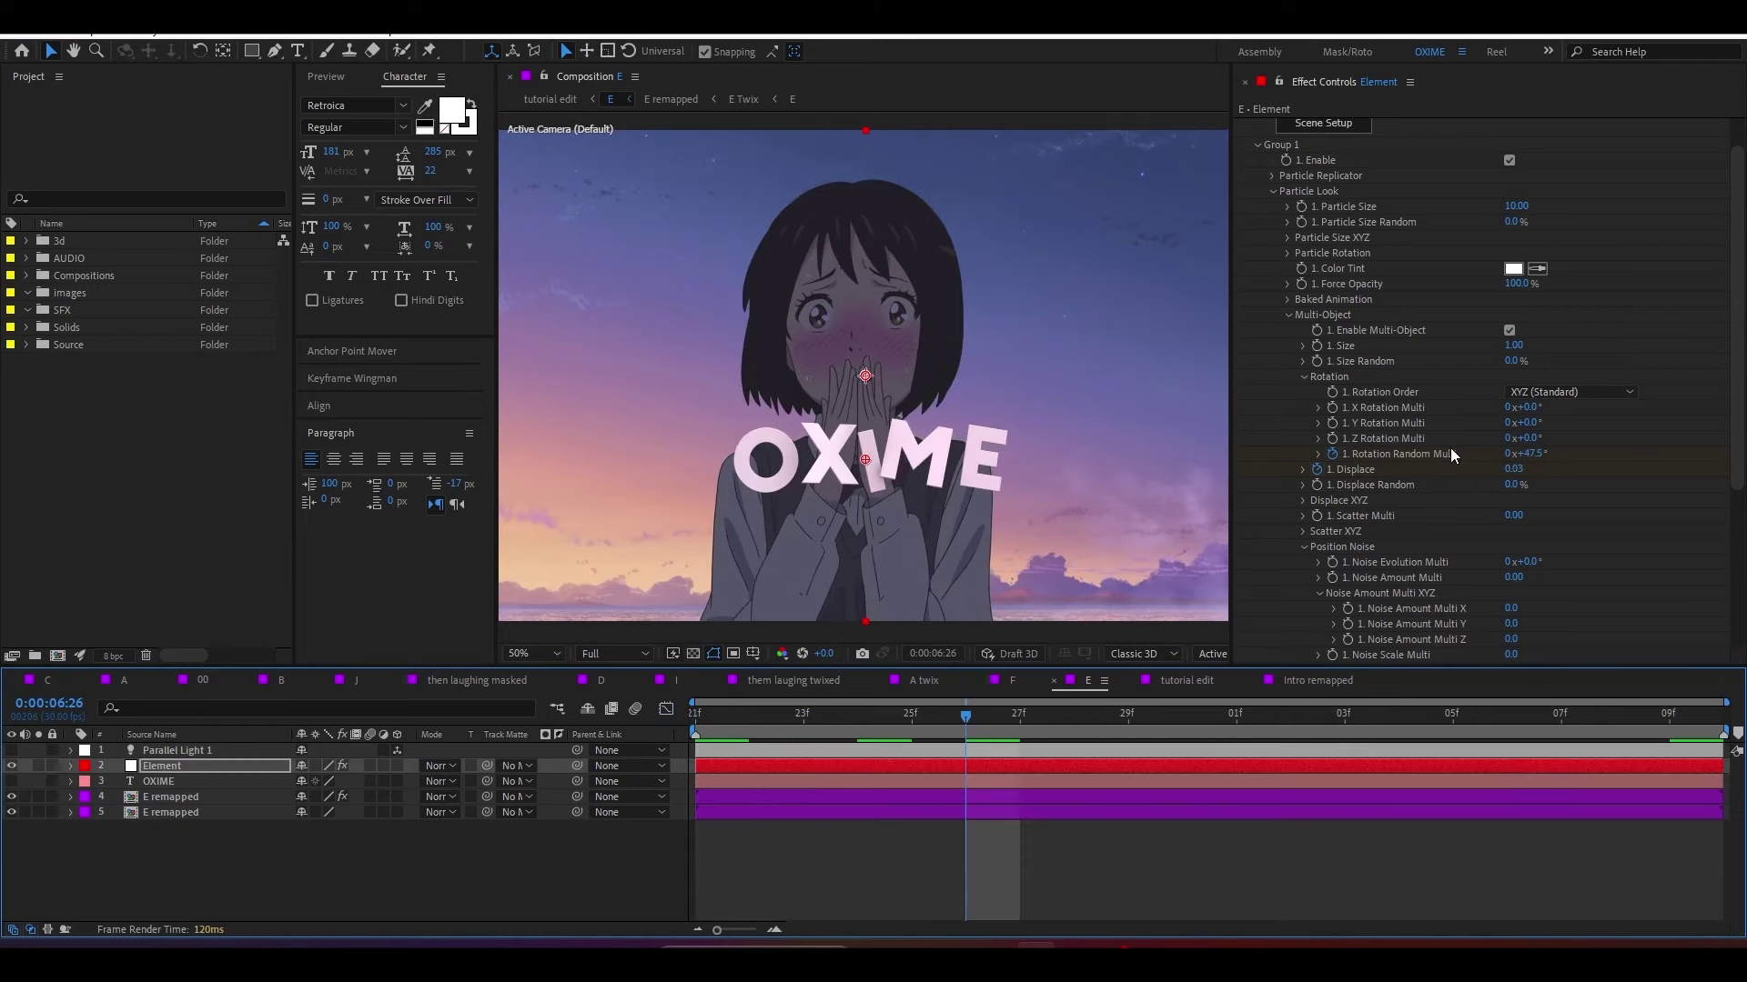
Step: Under Position Noise, set Noise Amount Multi Y, trying 0.12 before entering 0
{"action": "left_click", "coordinate": [1304, 377]}
{"action": "scroll", "coordinate": [1302, 455], "scroll_direction": "down", "scroll_amount": 1}
{"action": "left_click", "coordinate": [1302, 429]}
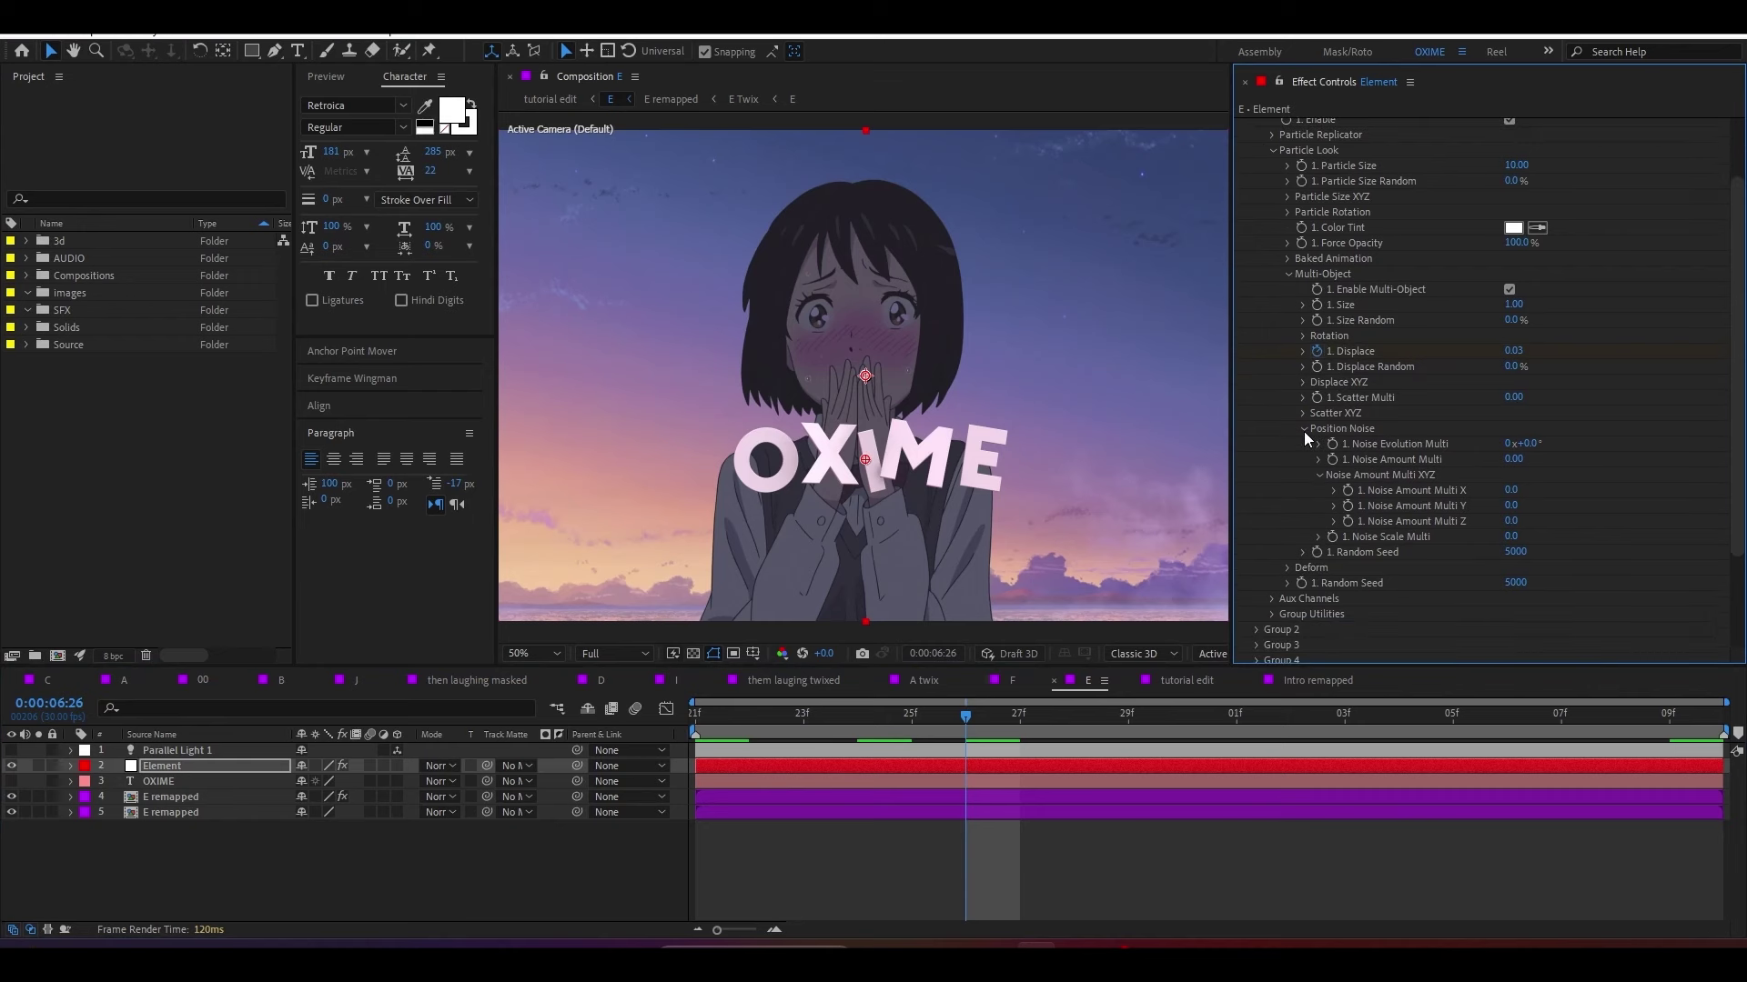
{"action": "left_click", "coordinate": [1303, 429]}
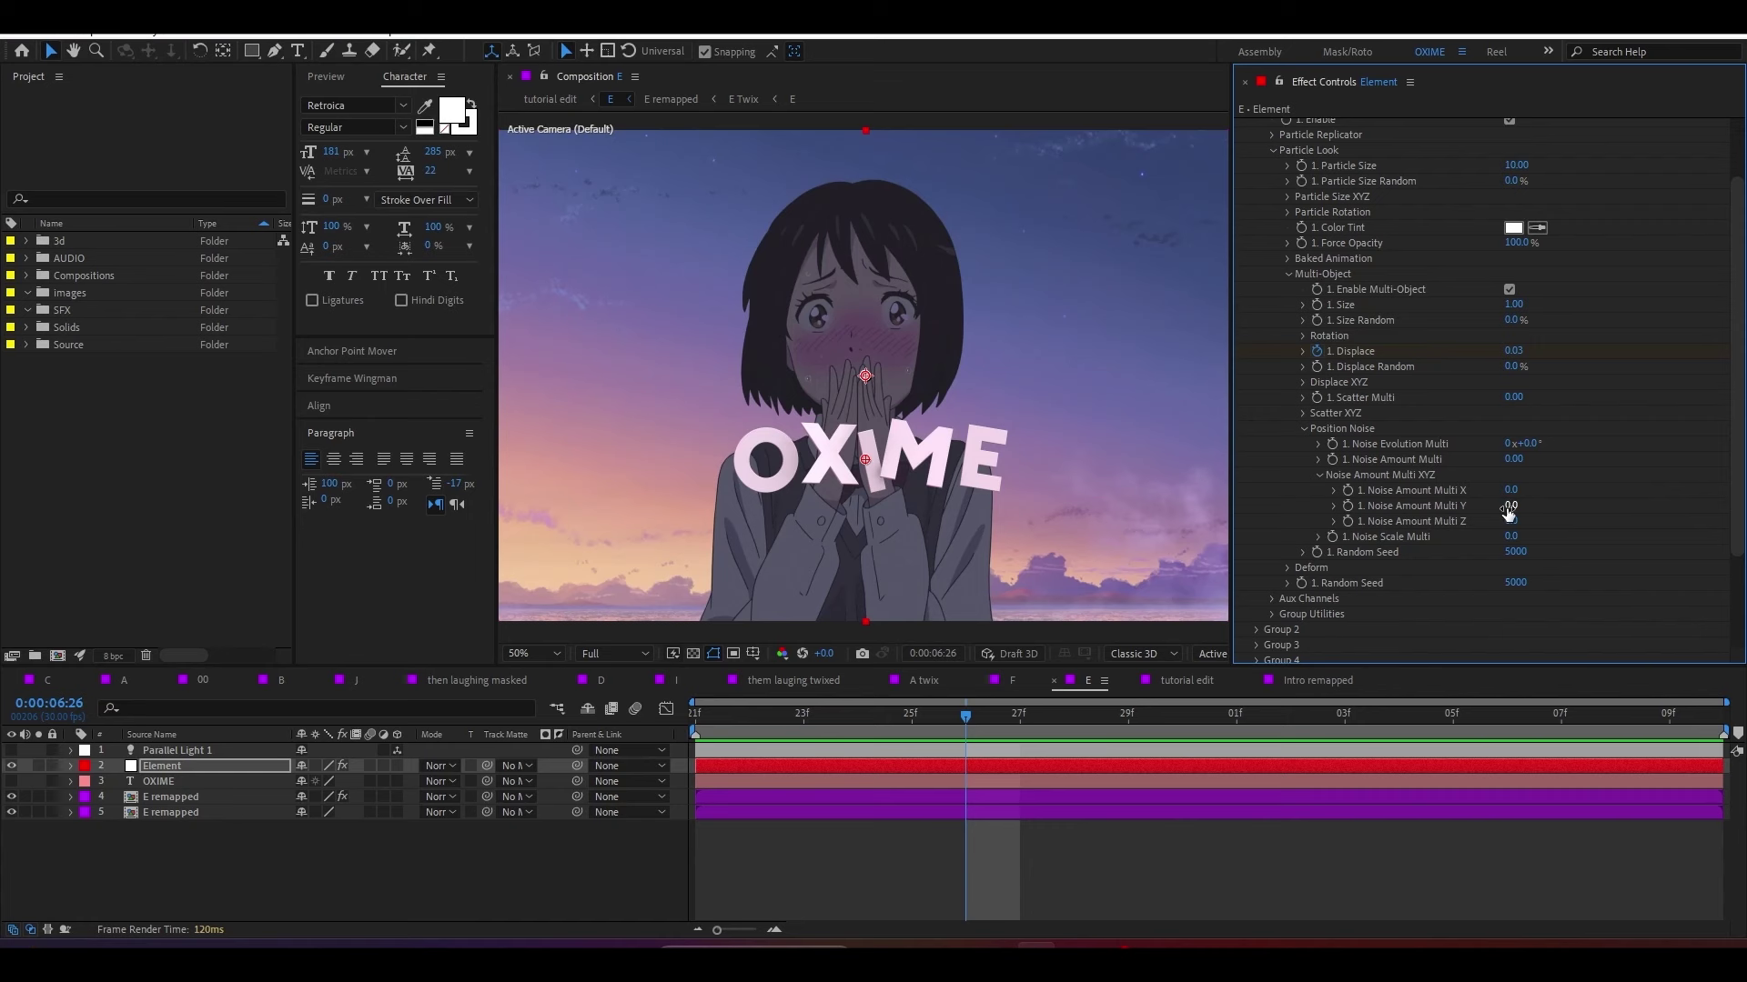
{"action": "left_click", "coordinate": [1509, 508]}
{"action": "type", "text": "0.12"}
{"action": "key", "text": "Return"}
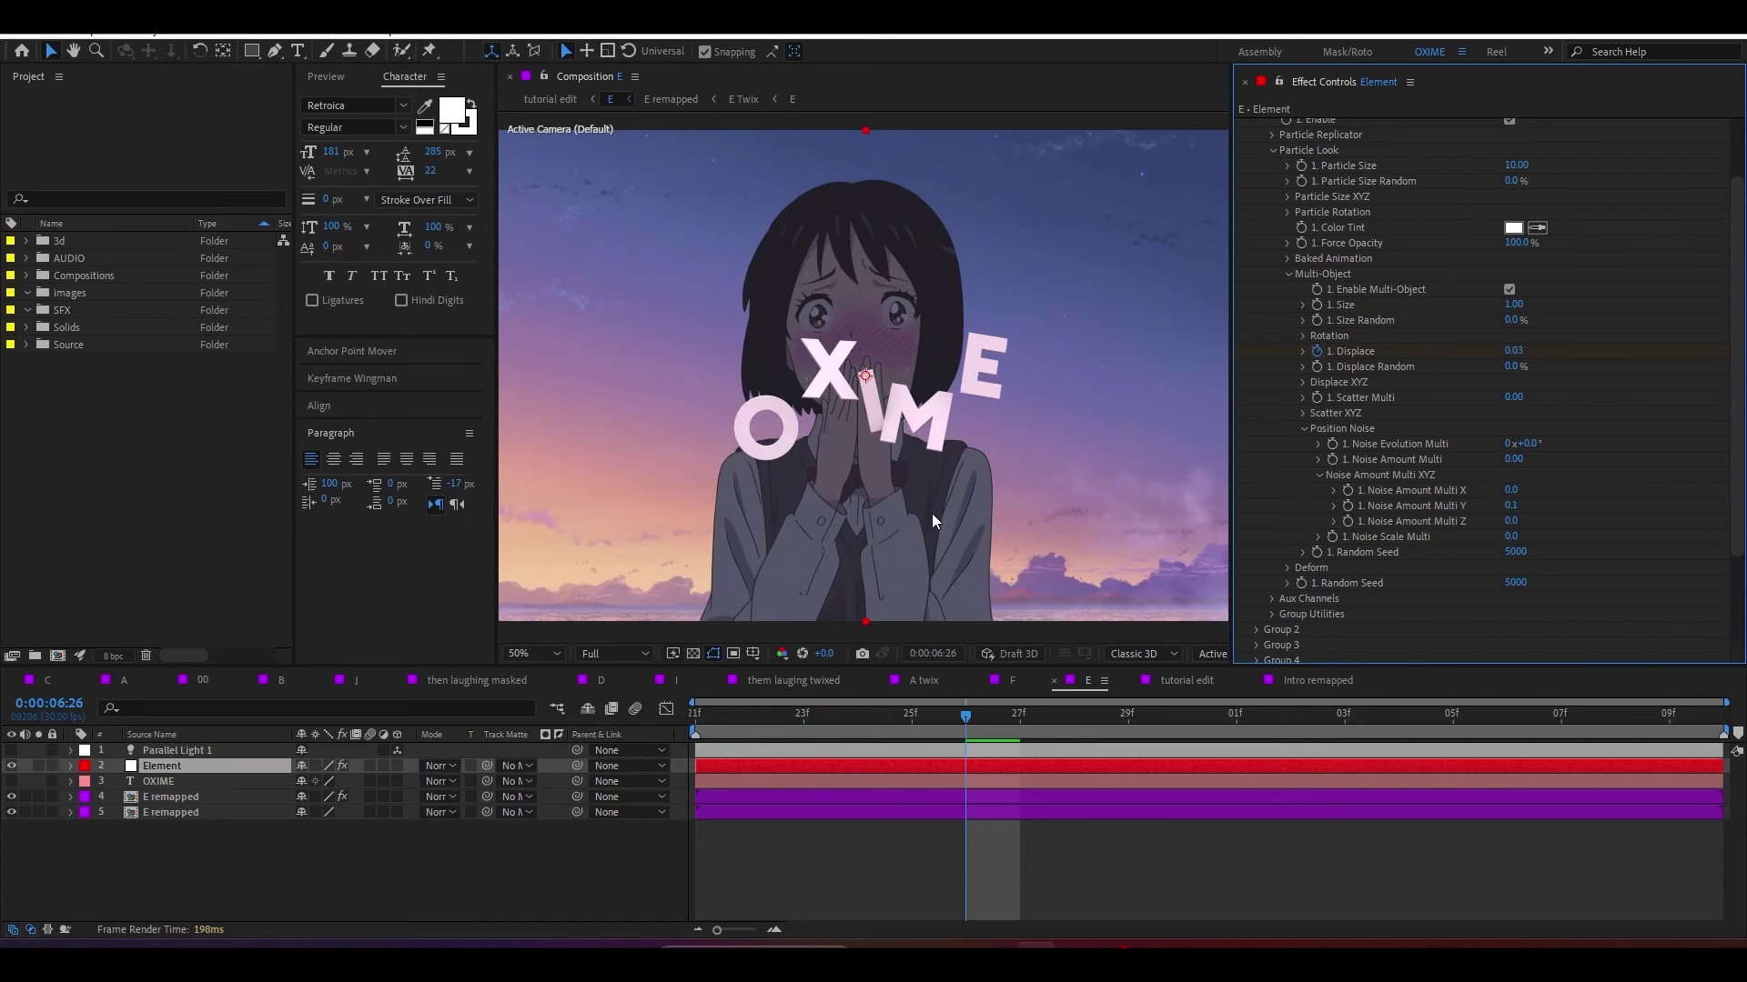
{"action": "left_click", "coordinate": [1519, 502]}
{"action": "type", "text": "0"}
{"action": "key", "text": "Return"}
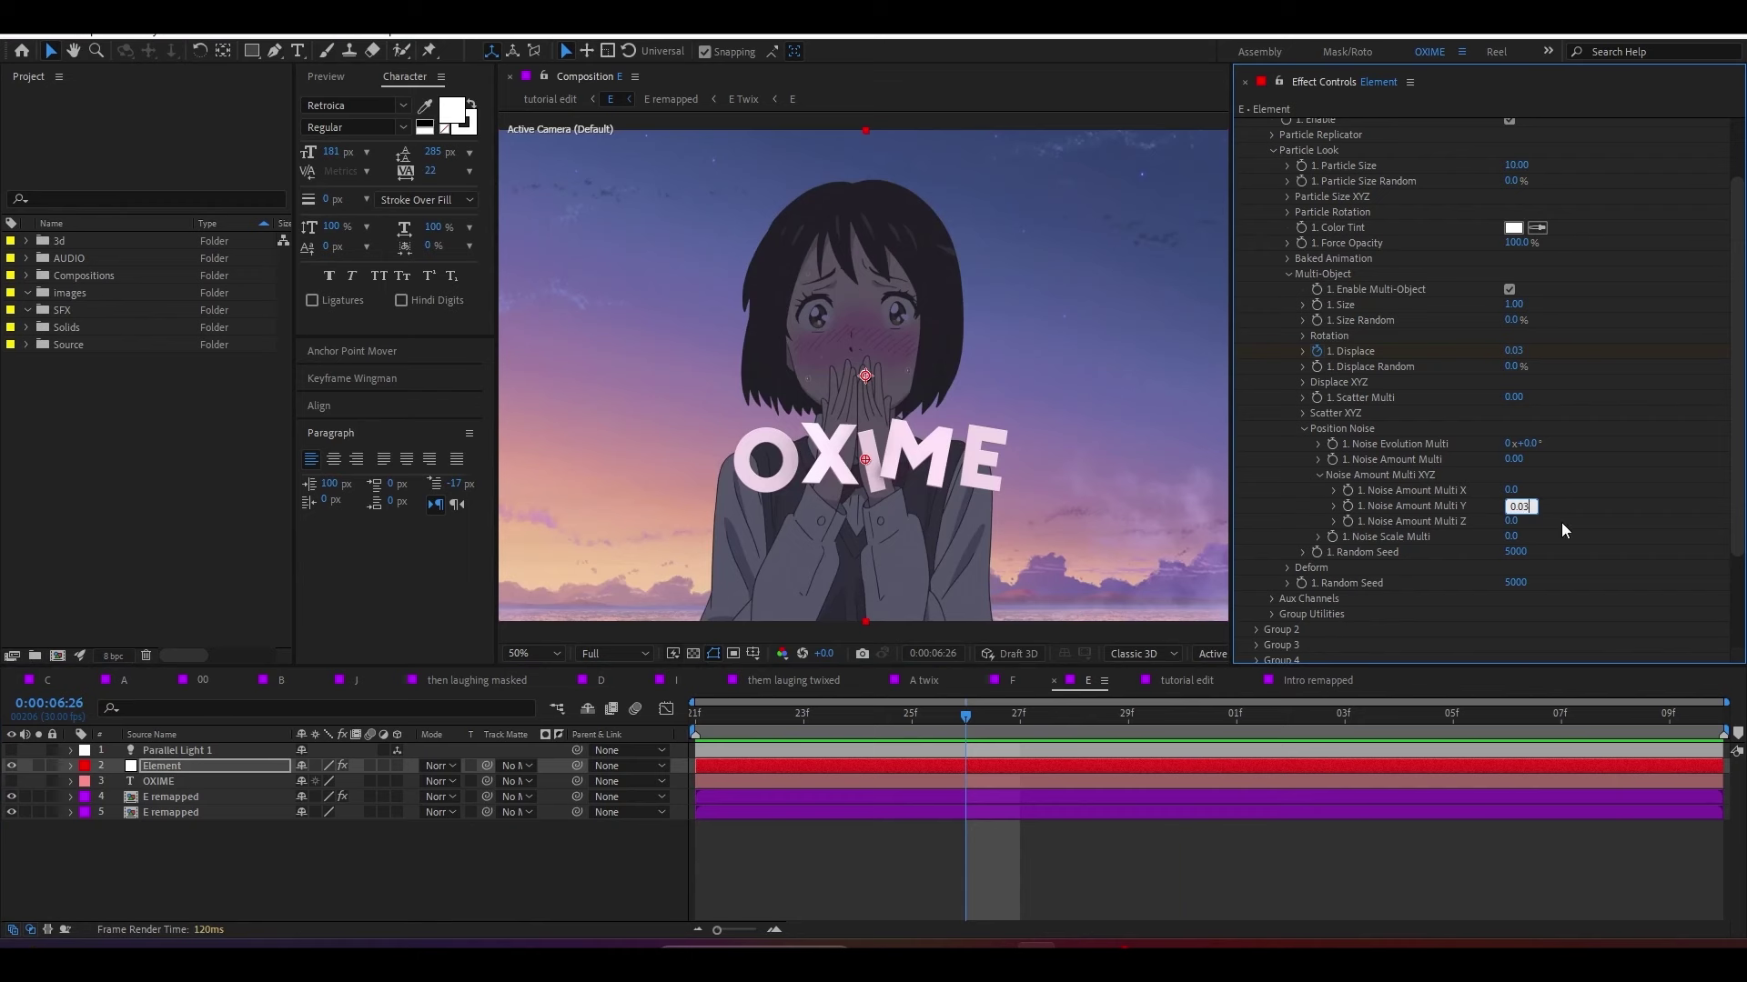
{"action": "type", "text": "0"}
{"action": "key", "text": "Return"}
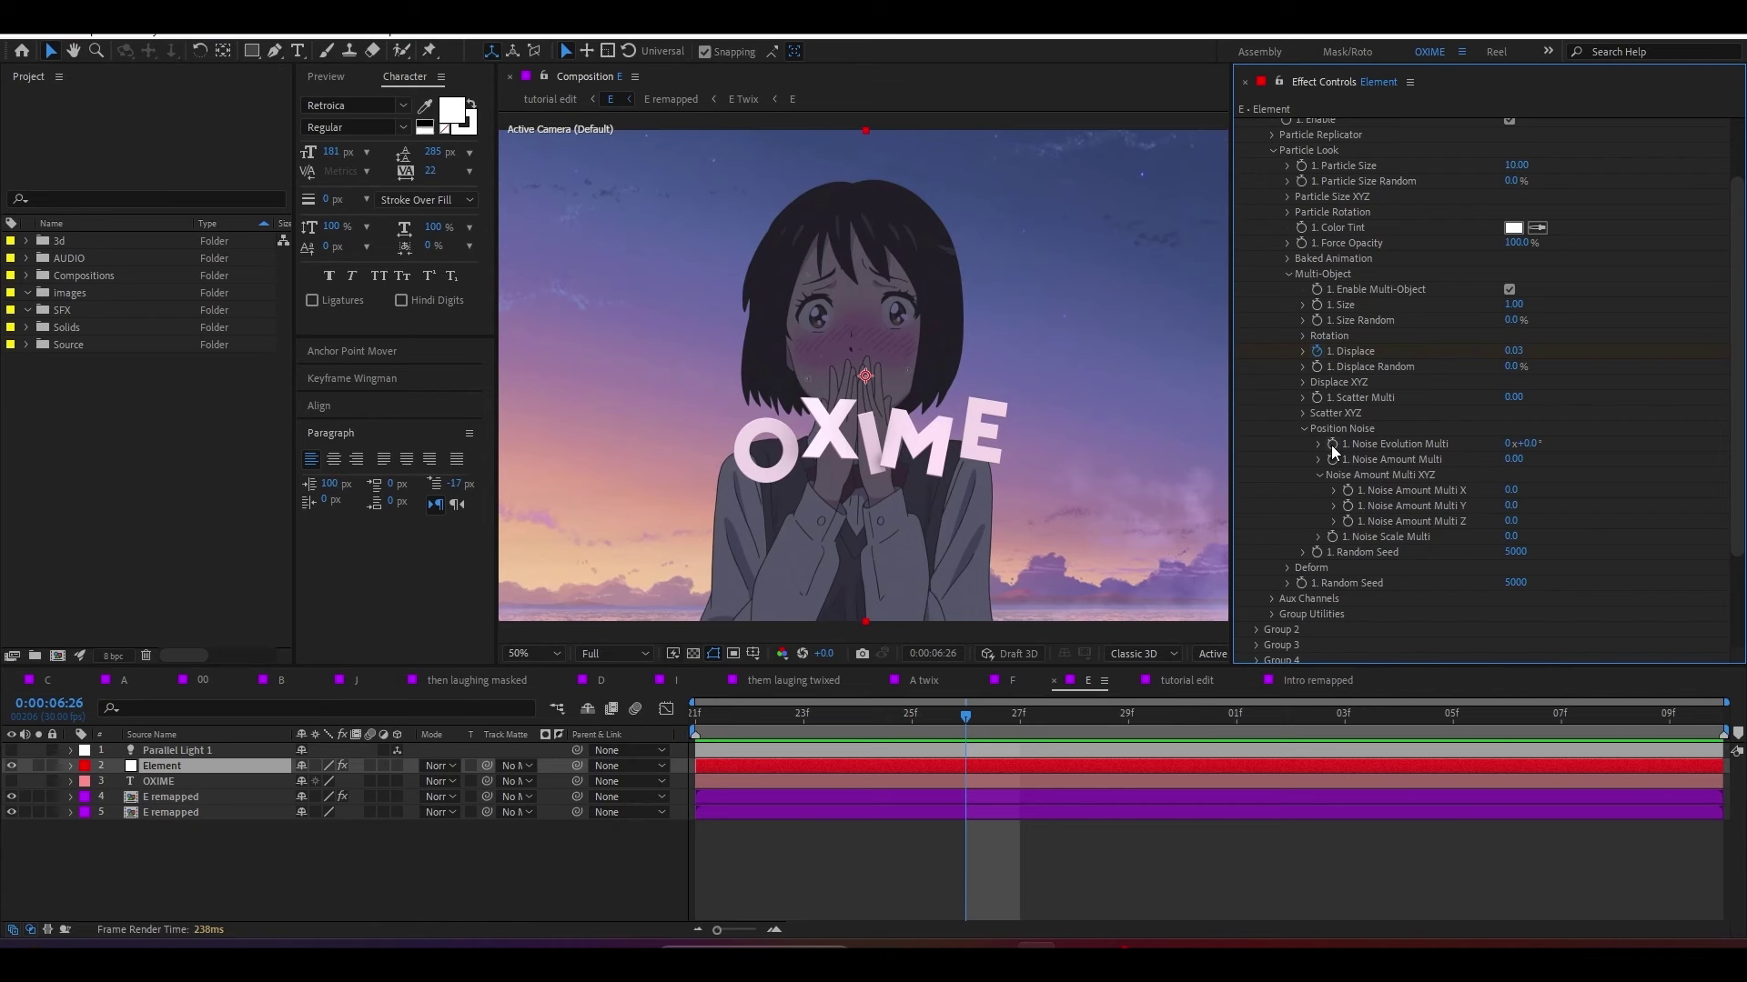
Step: Add a time*50 expression to Noise Evolution Multi and preview the moving letters
{"action": "left_click", "coordinate": [1334, 448], "text": "alt"}
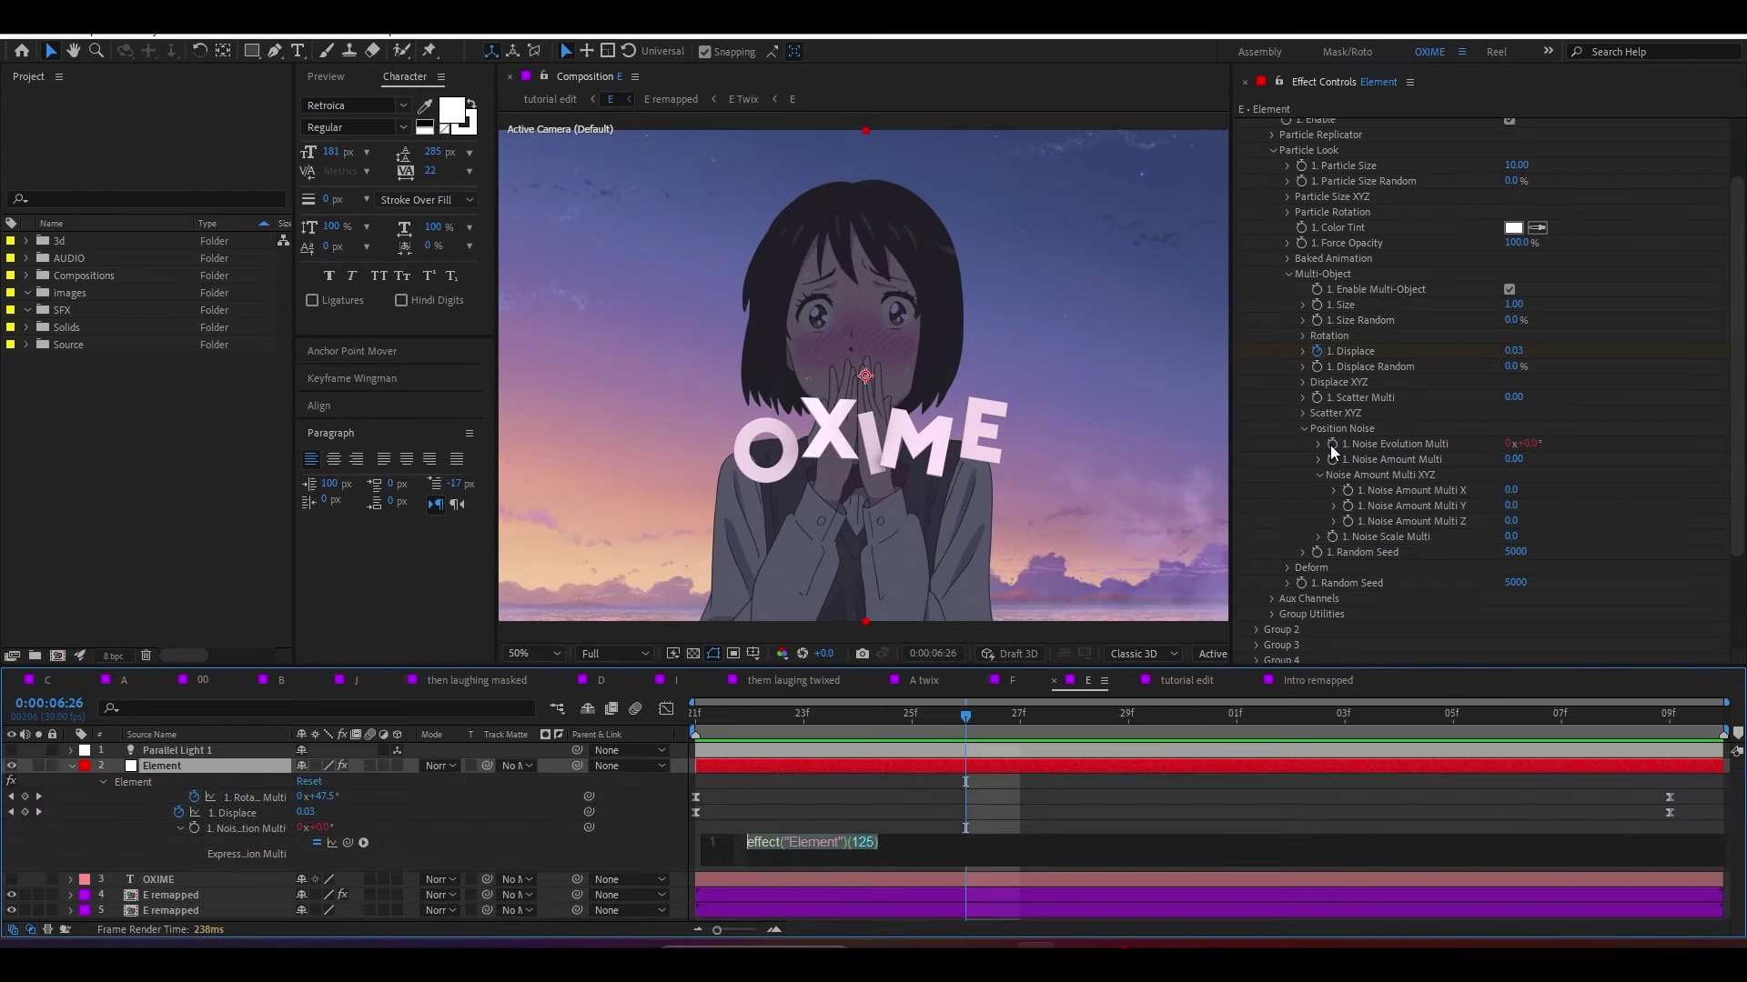
{"action": "type", "text": "tine*50"}
{"action": "key", "text": "KP_Enter"}
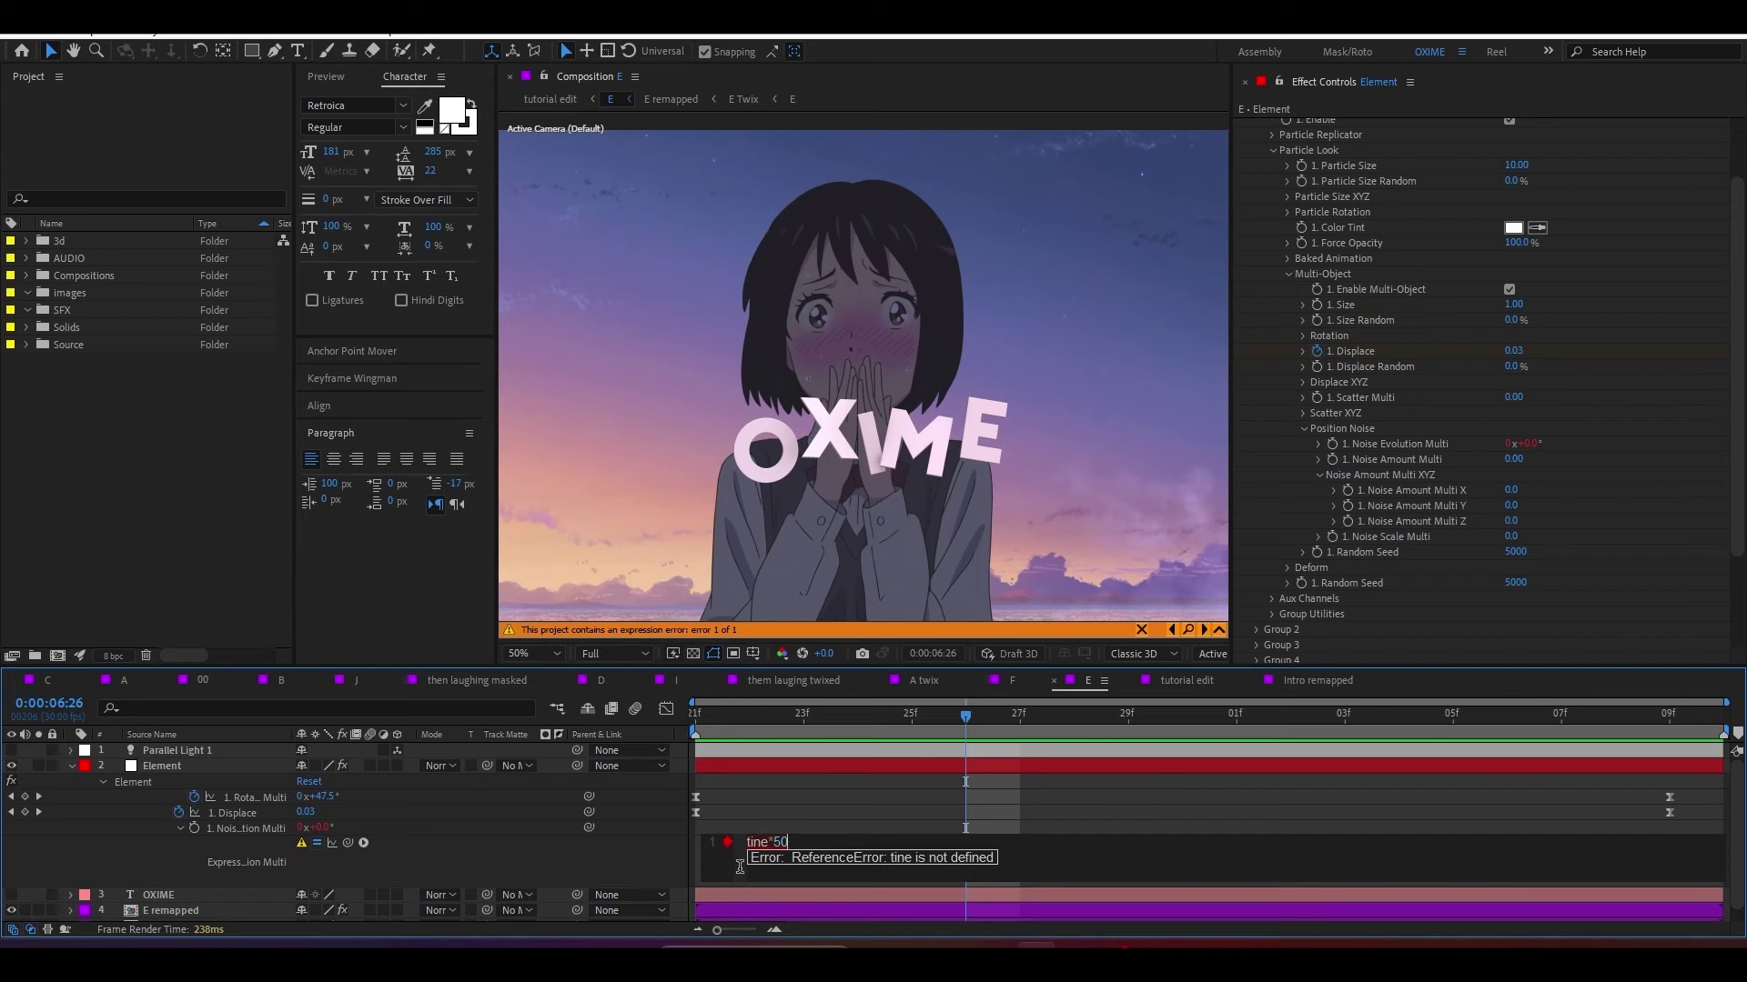
{"action": "key", "text": "BackSpace"}
{"action": "key", "text": "BackSpace"}
{"action": "key", "text": "BackSpace"}
{"action": "type", "text": "me*"}
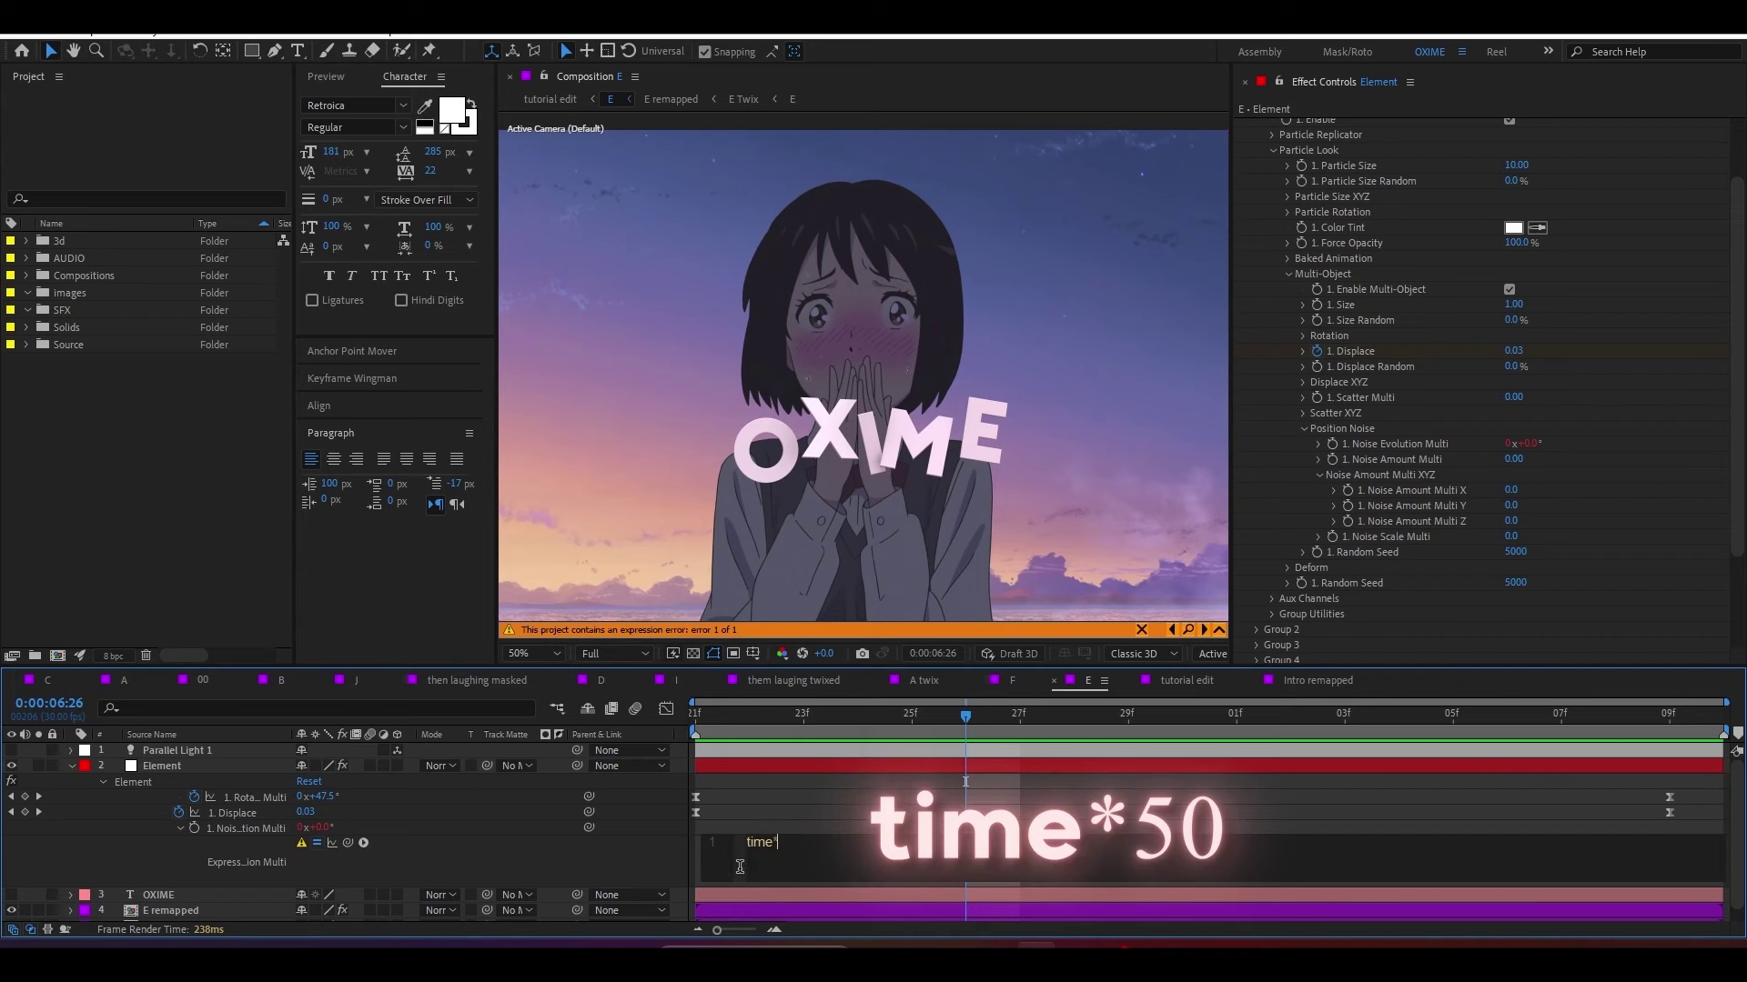
{"action": "type", "text": "50"}
{"action": "left_click", "coordinate": [714, 719]}
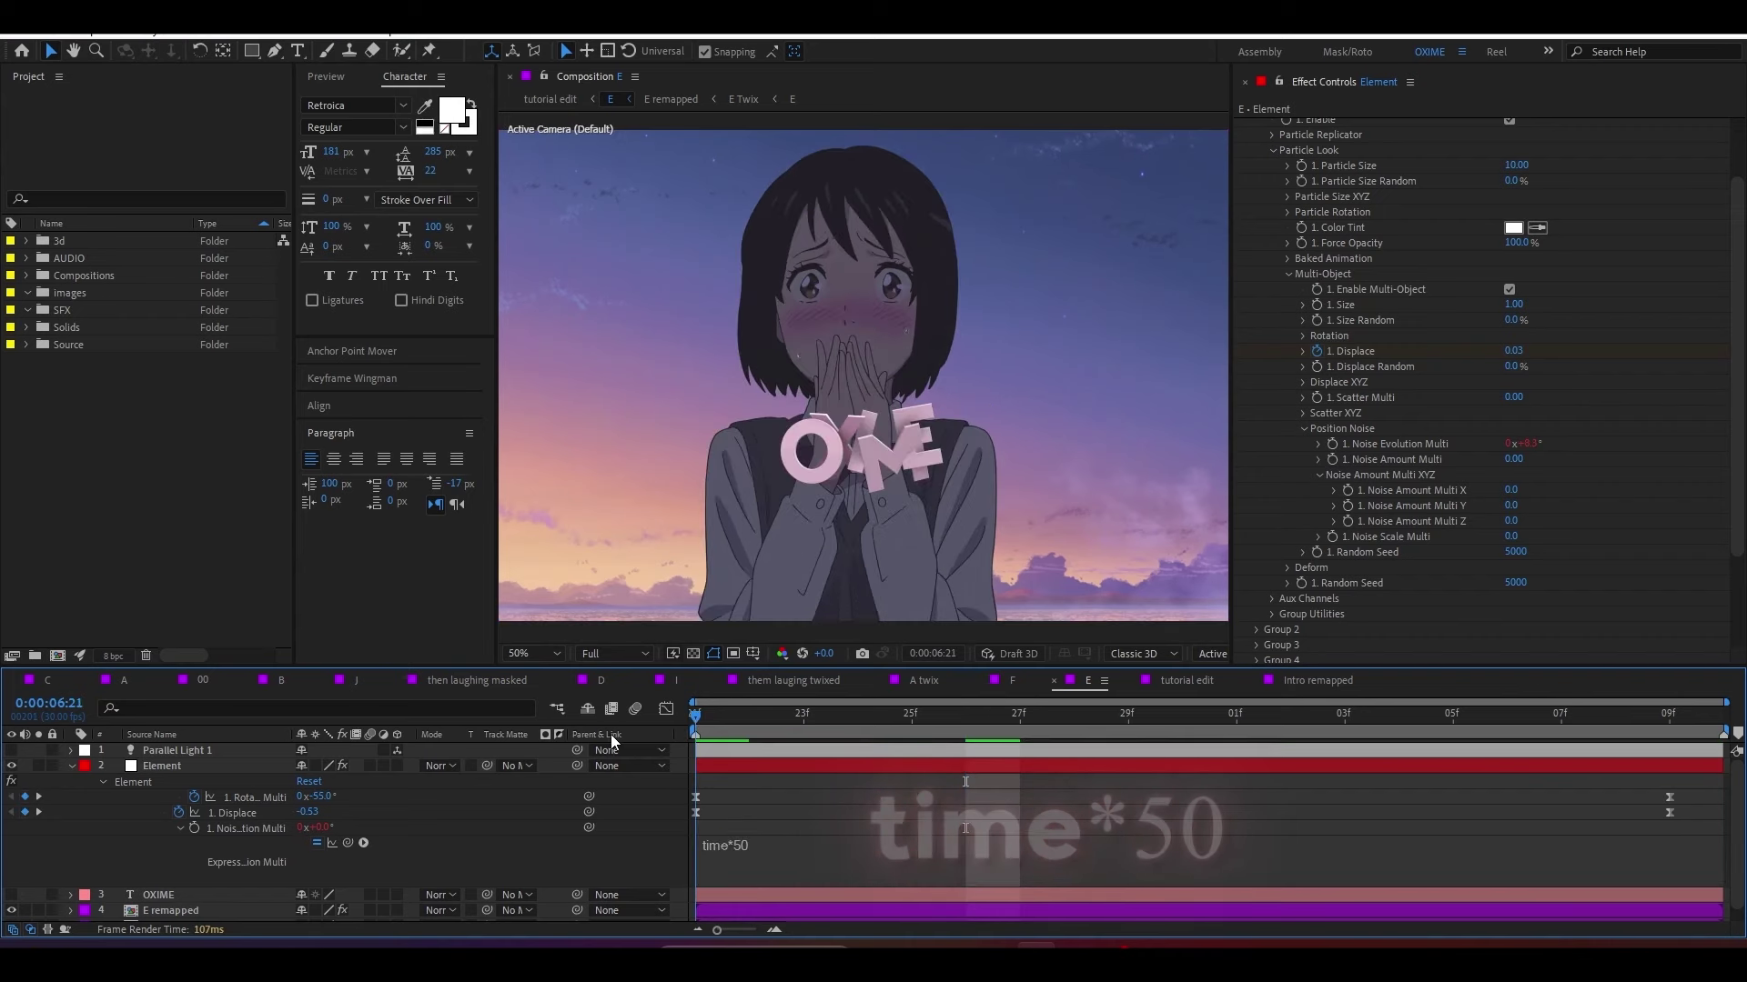
{"action": "key", "text": "space"}
{"action": "key", "text": "space"}
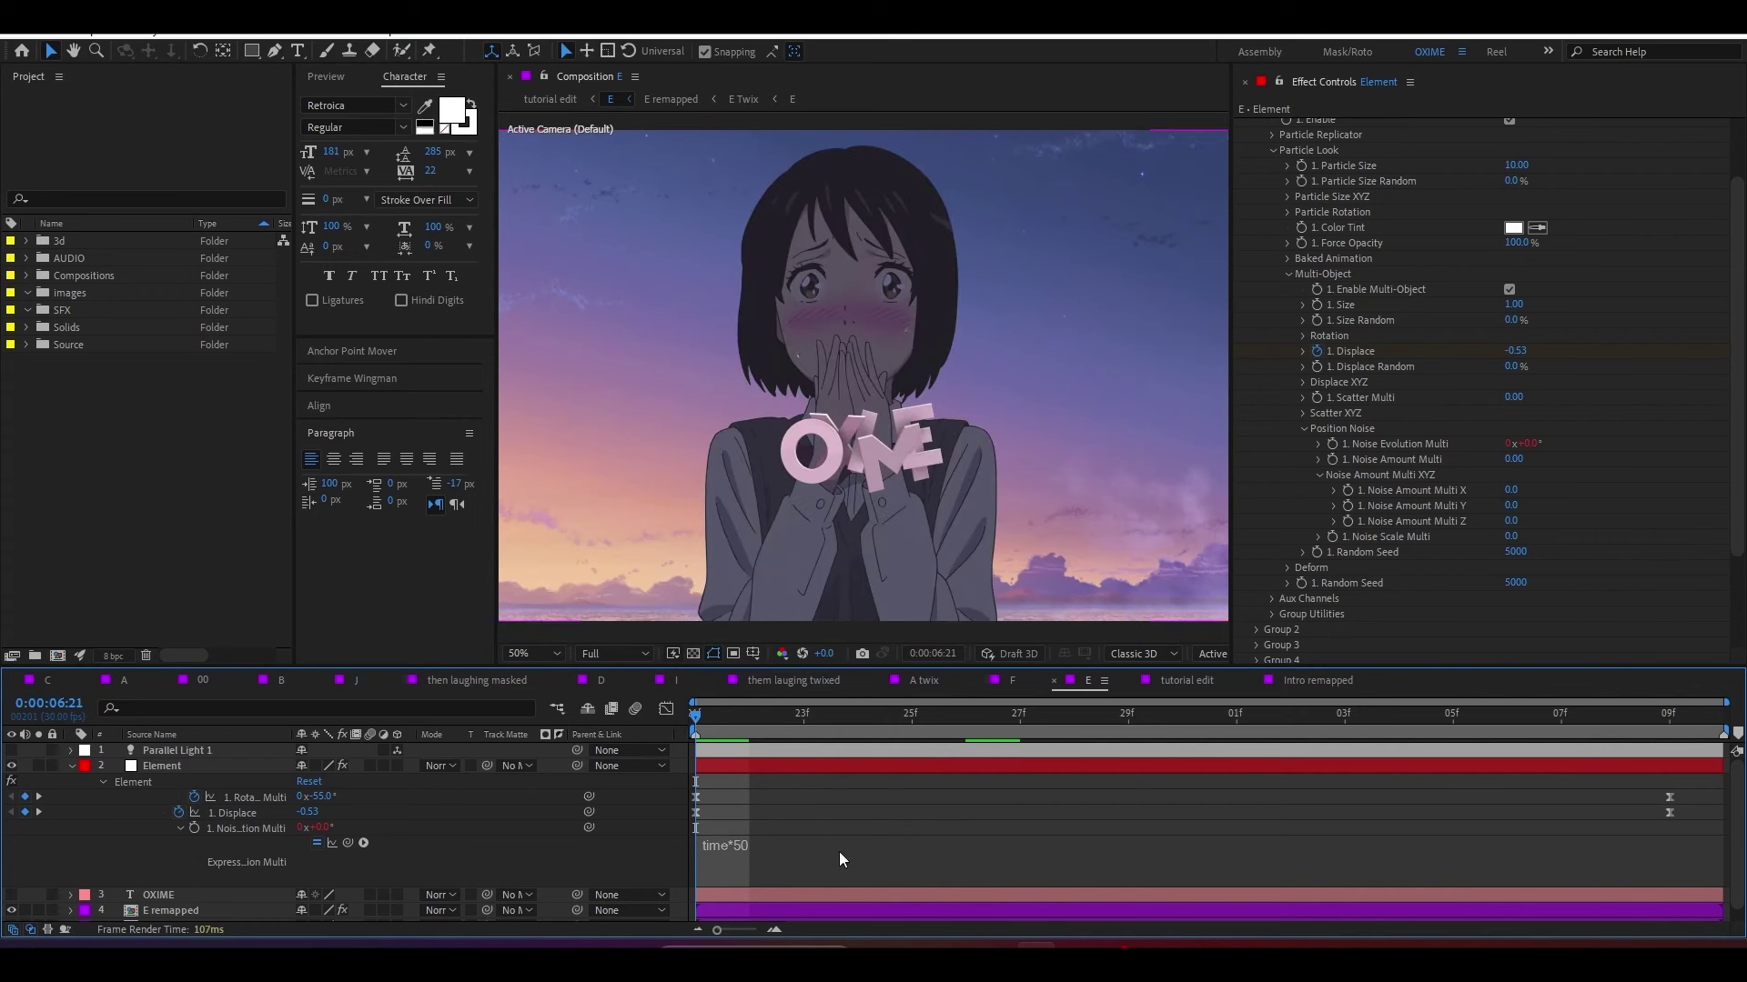
{"action": "left_click", "coordinate": [785, 723]}
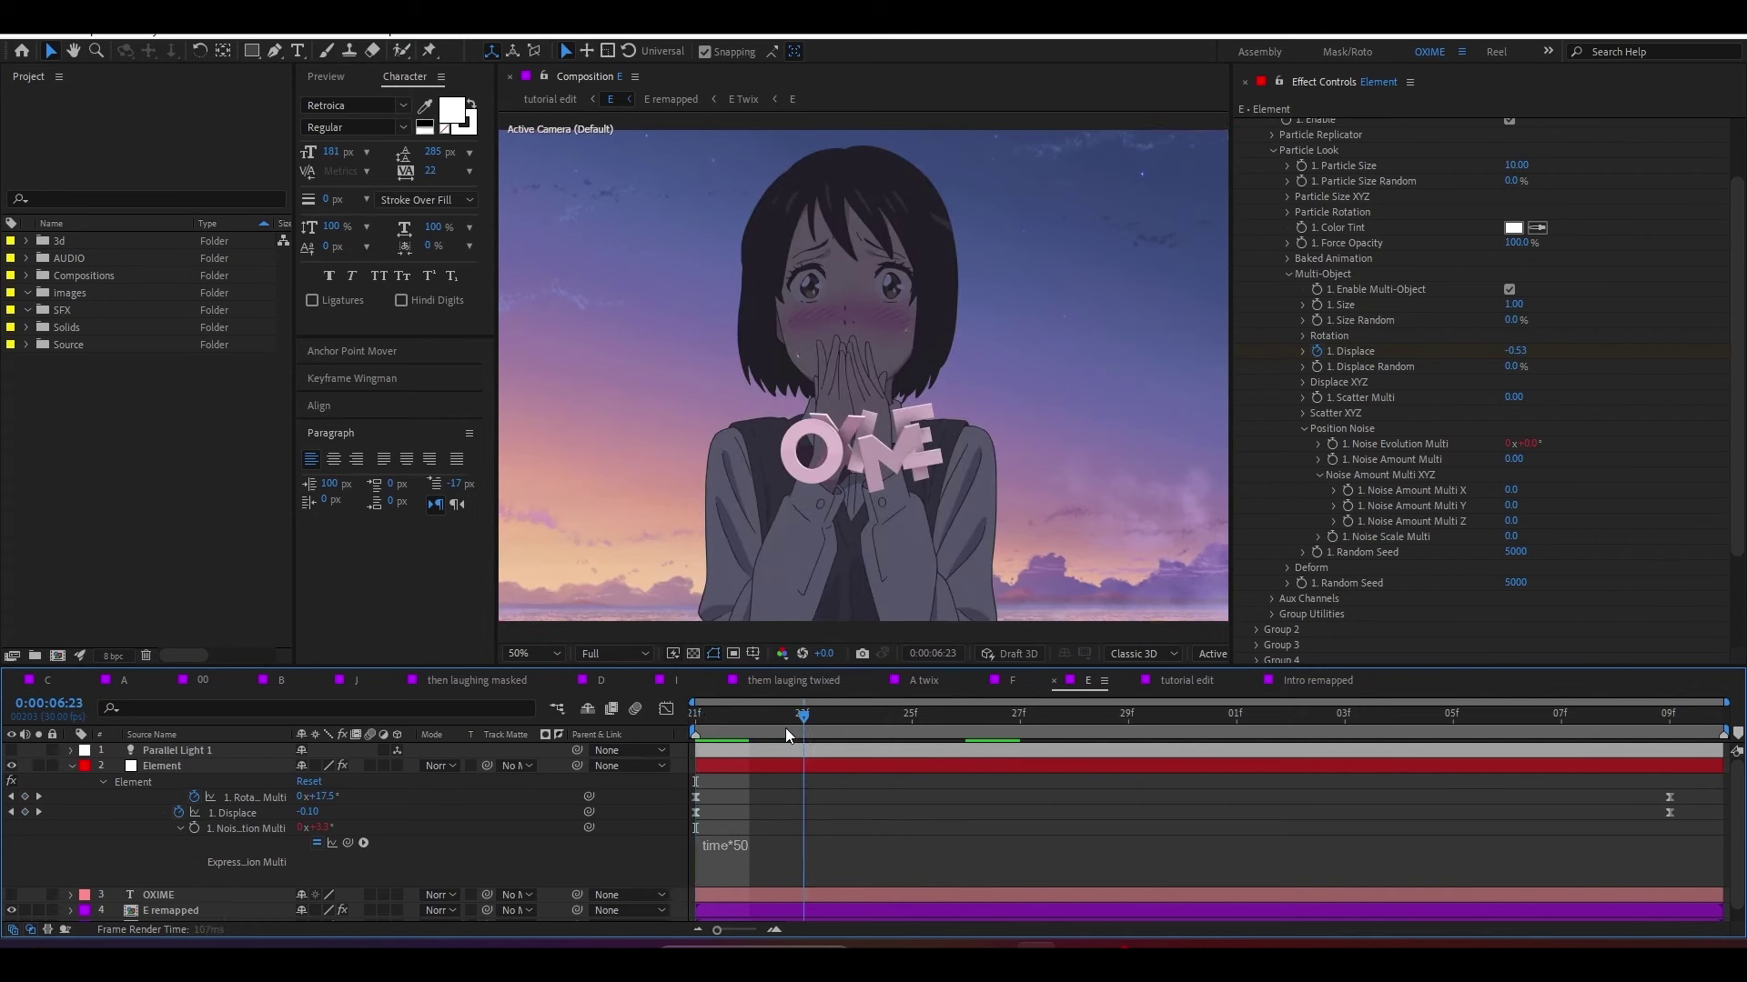
Step: Tweak the Y noise amount and trim the 50 multiplier in the noise evolution expression
{"action": "left_click", "coordinate": [1511, 505]}
{"action": "left_click", "coordinate": [1529, 507]}
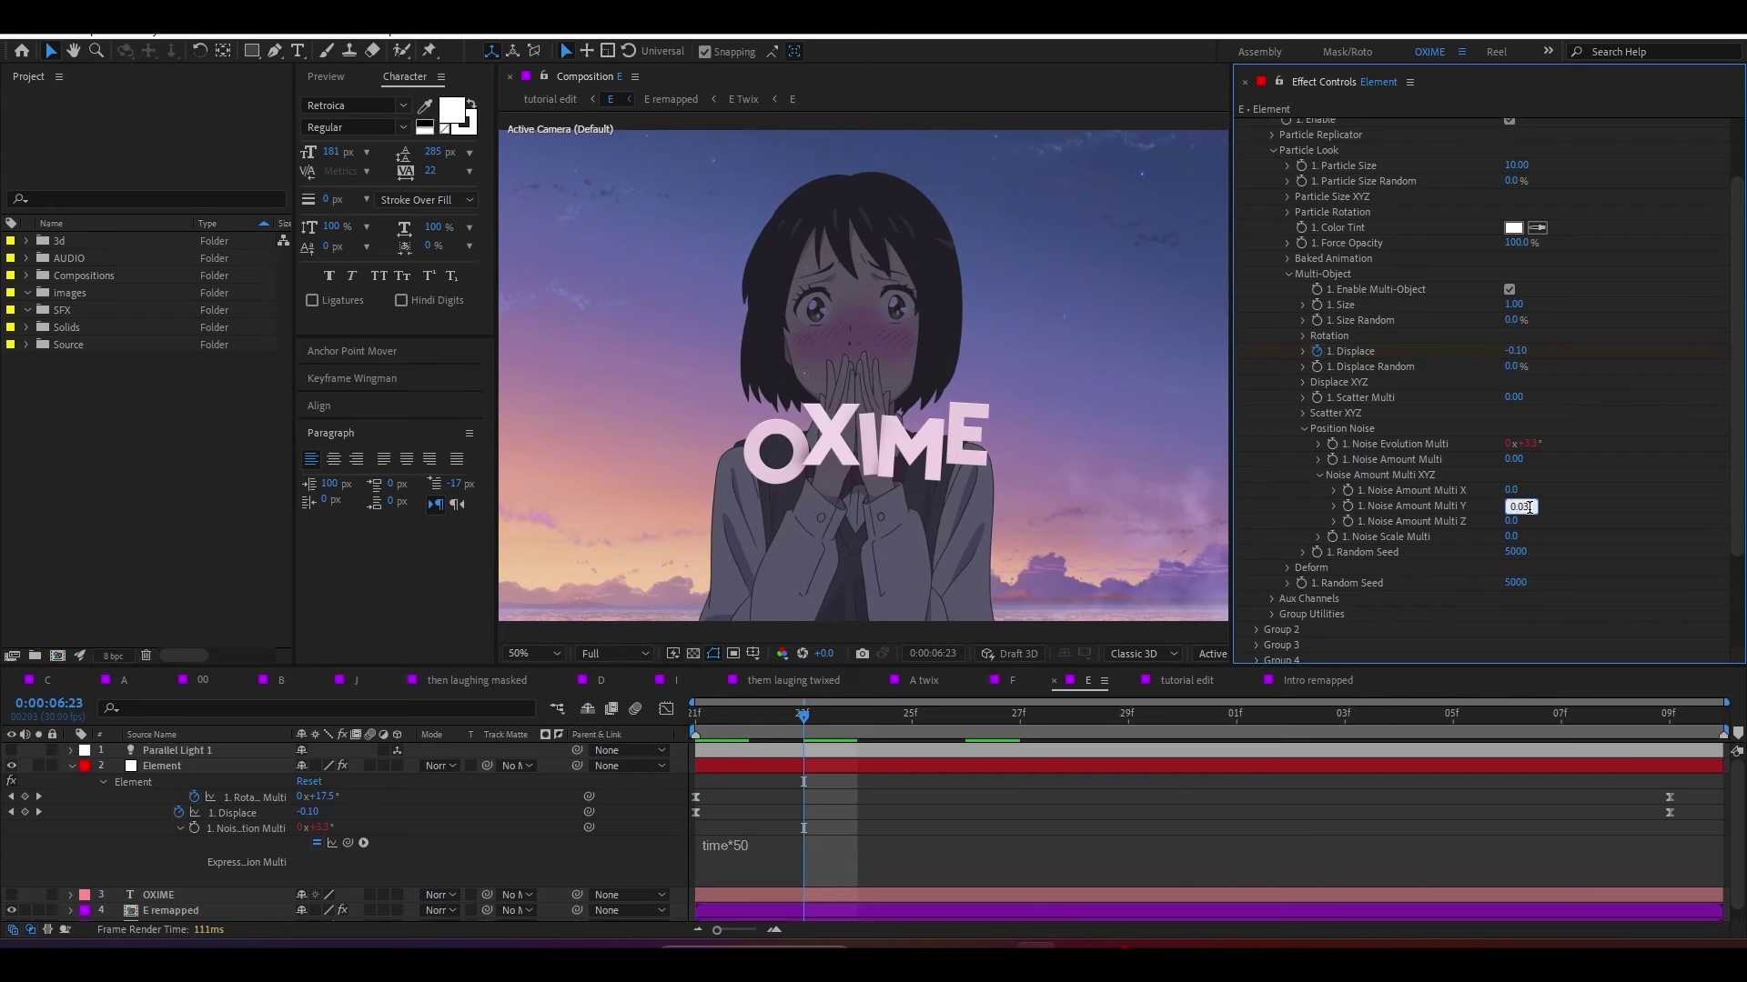
{"action": "left_click", "coordinate": [1623, 533]}
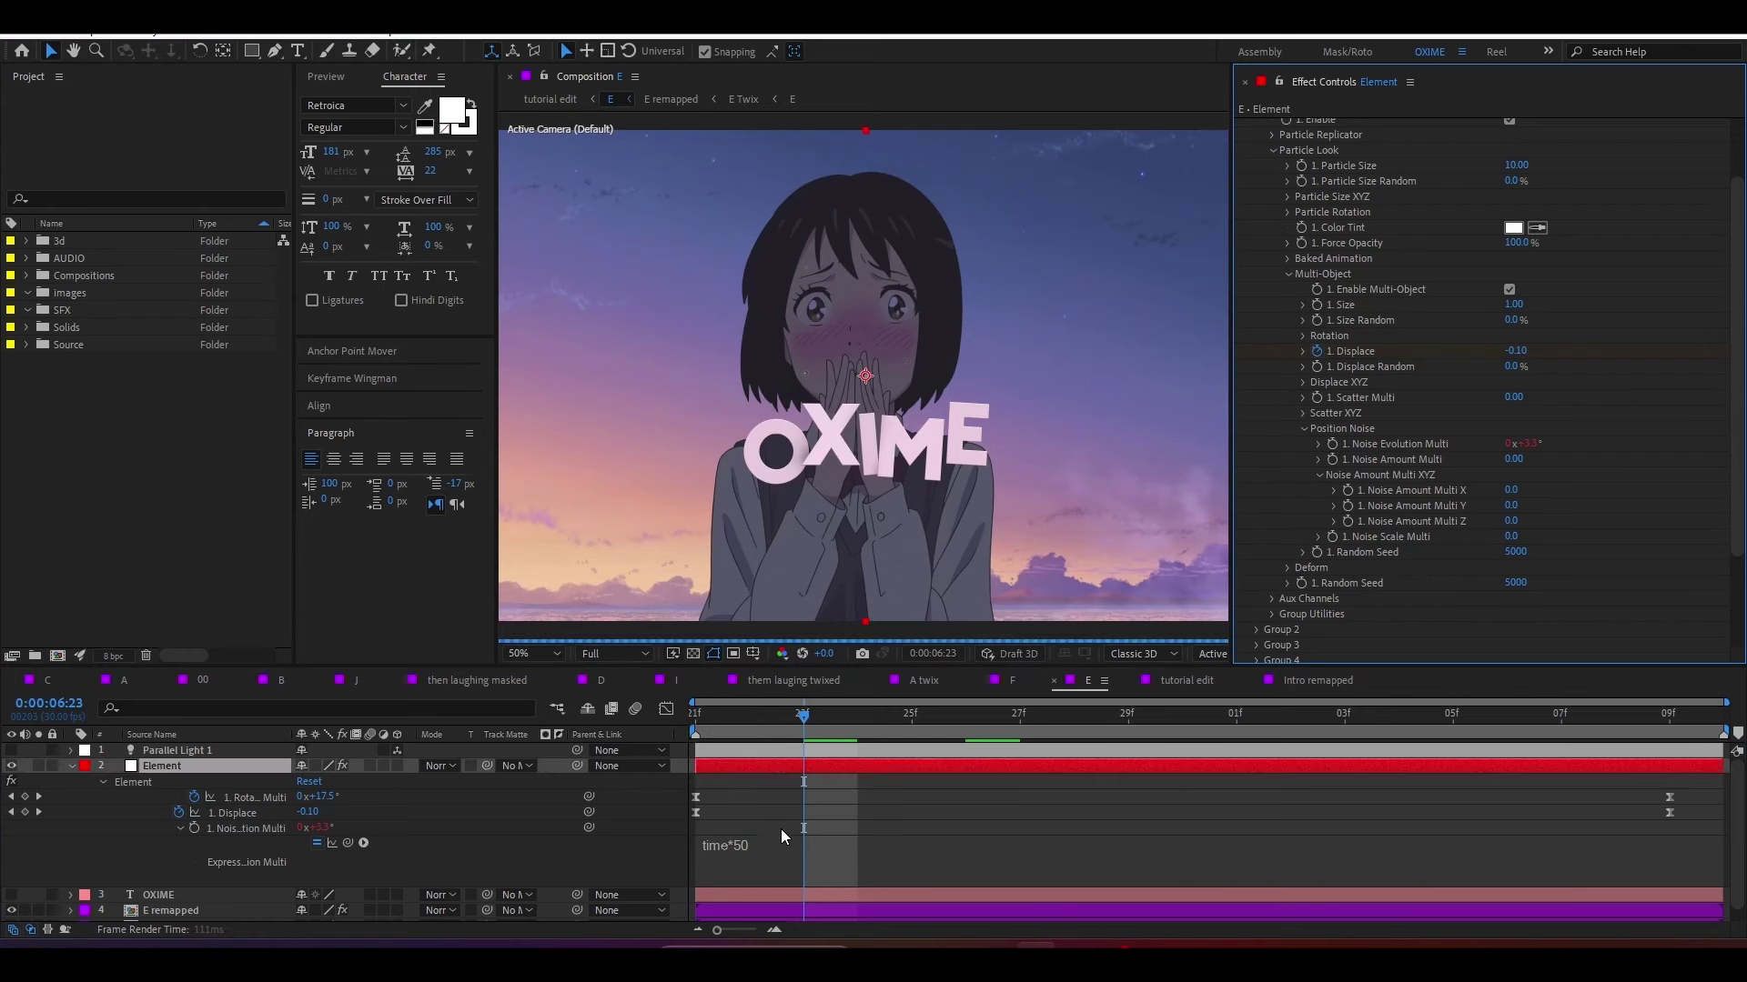
{"action": "left_click", "coordinate": [777, 842]}
{"action": "key", "text": "Delete"}
{"action": "key", "text": "Delete"}
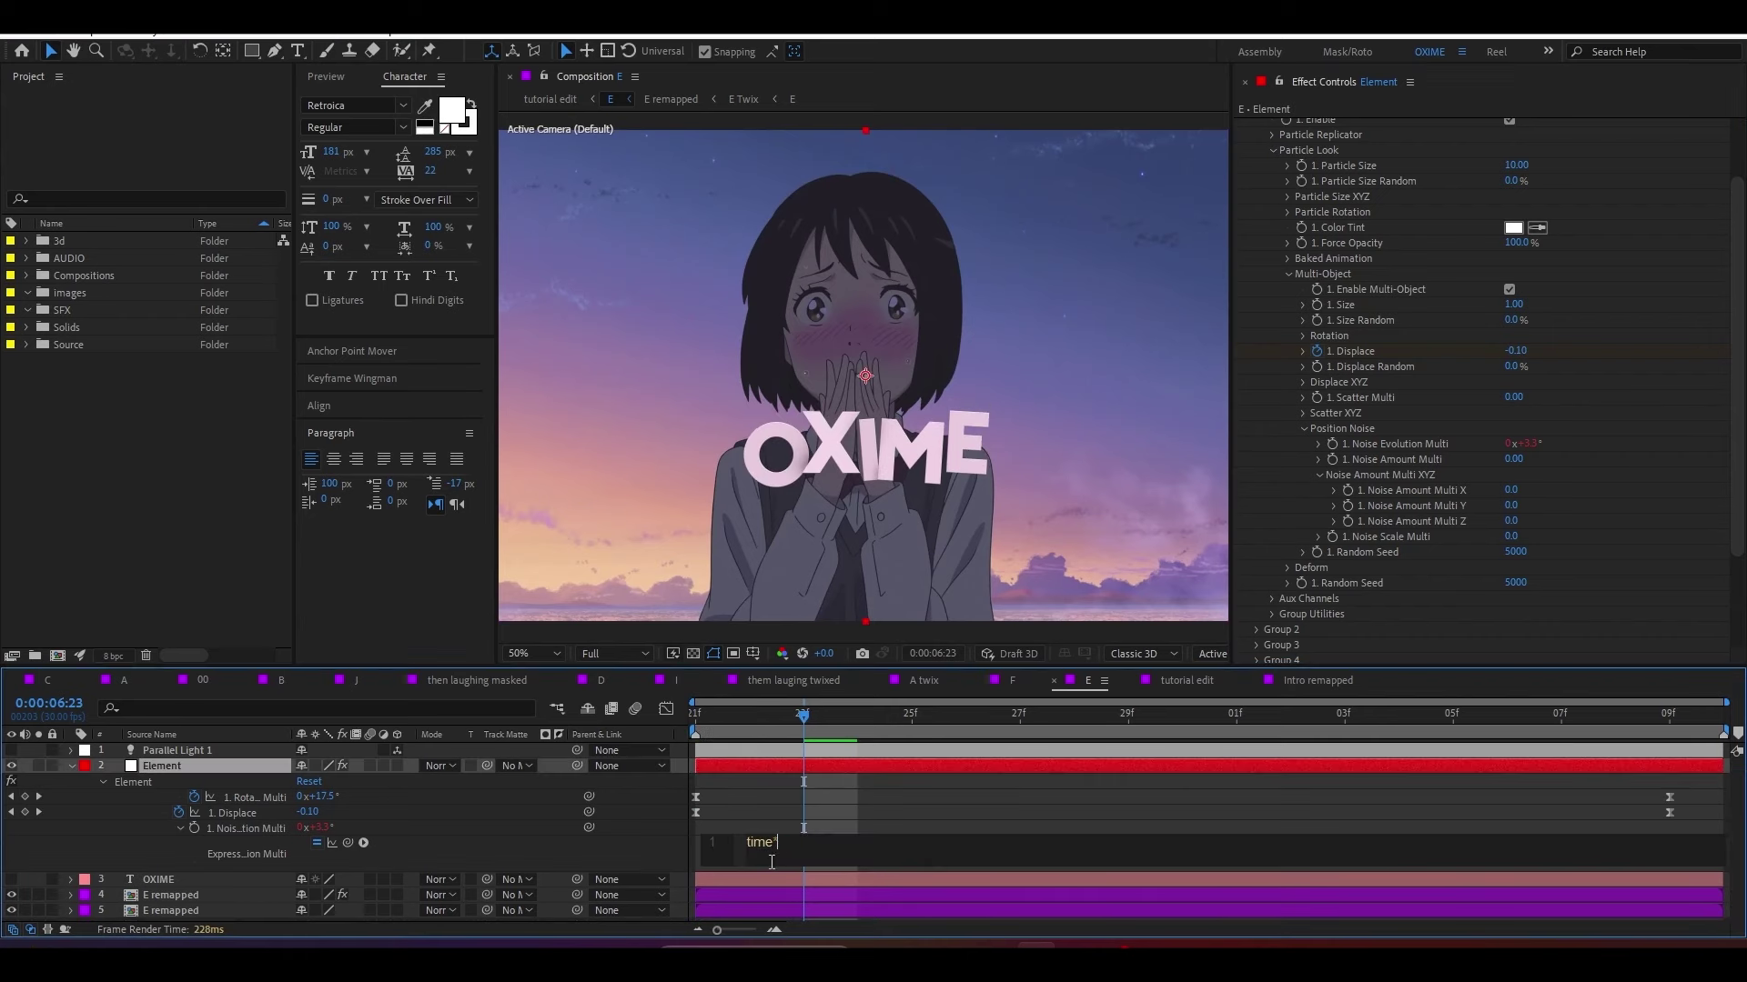
{"action": "left_click", "coordinate": [833, 811]}
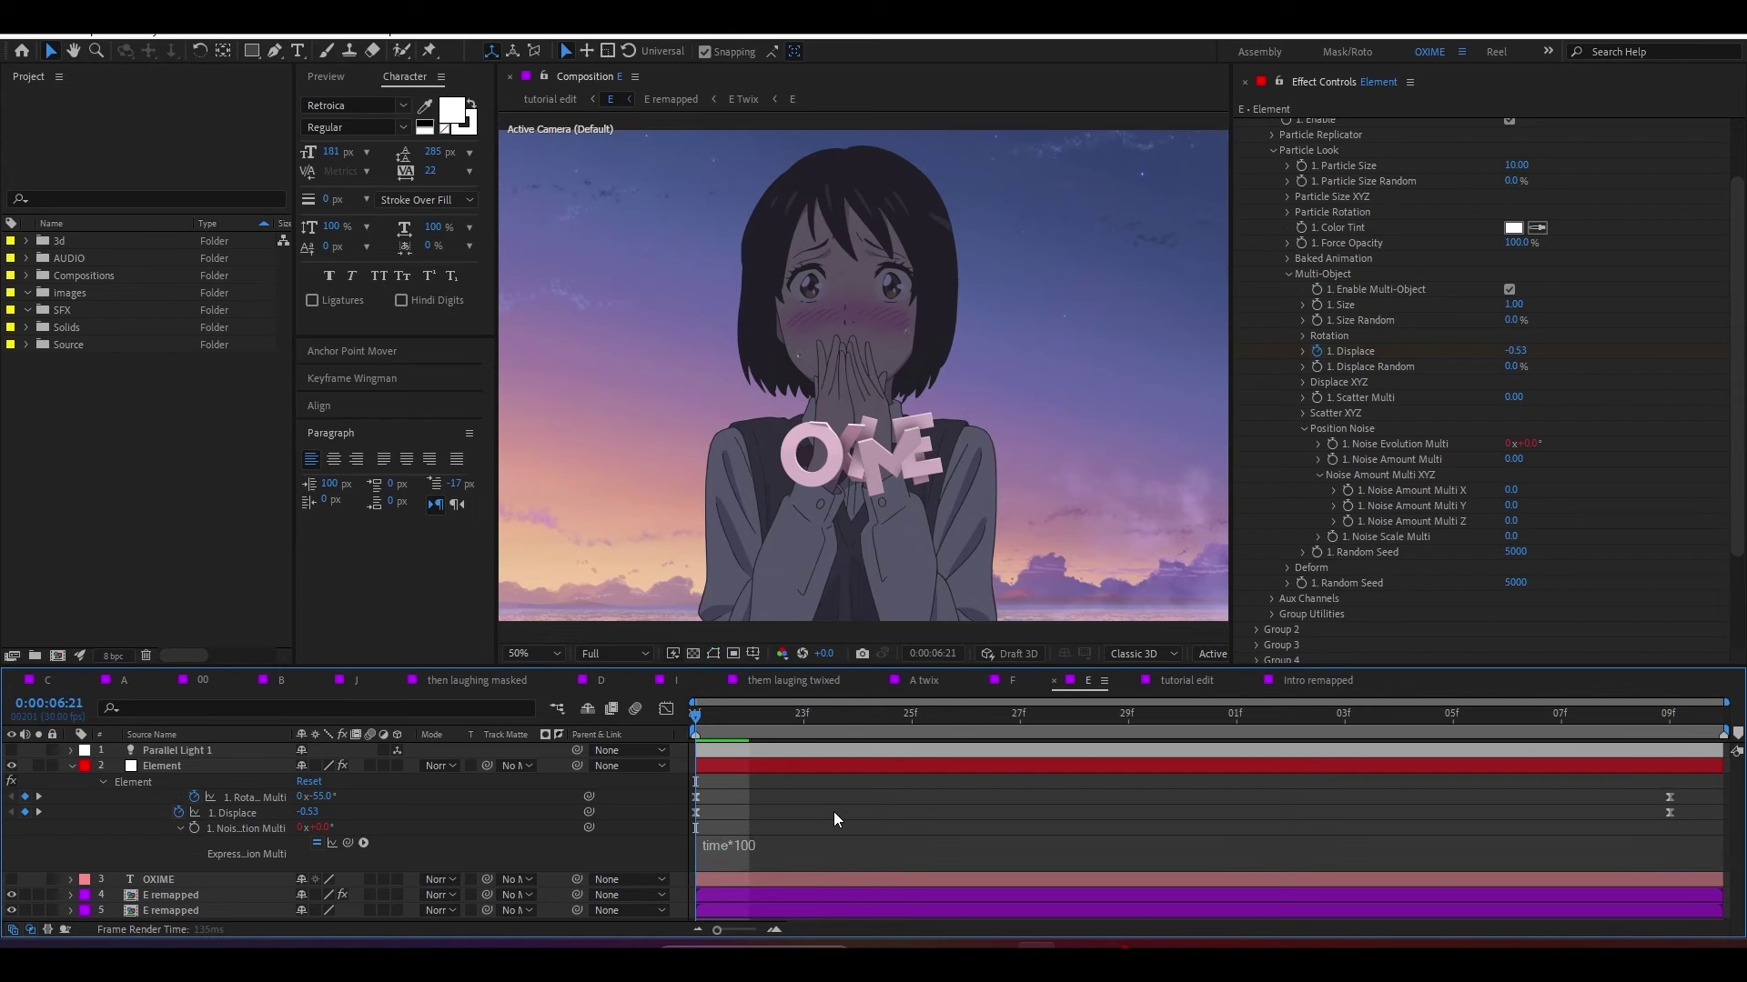
Step: Collapse the Particle Look and Group 1 settings and open Element's Scene Setup
{"action": "key", "text": "Home"}
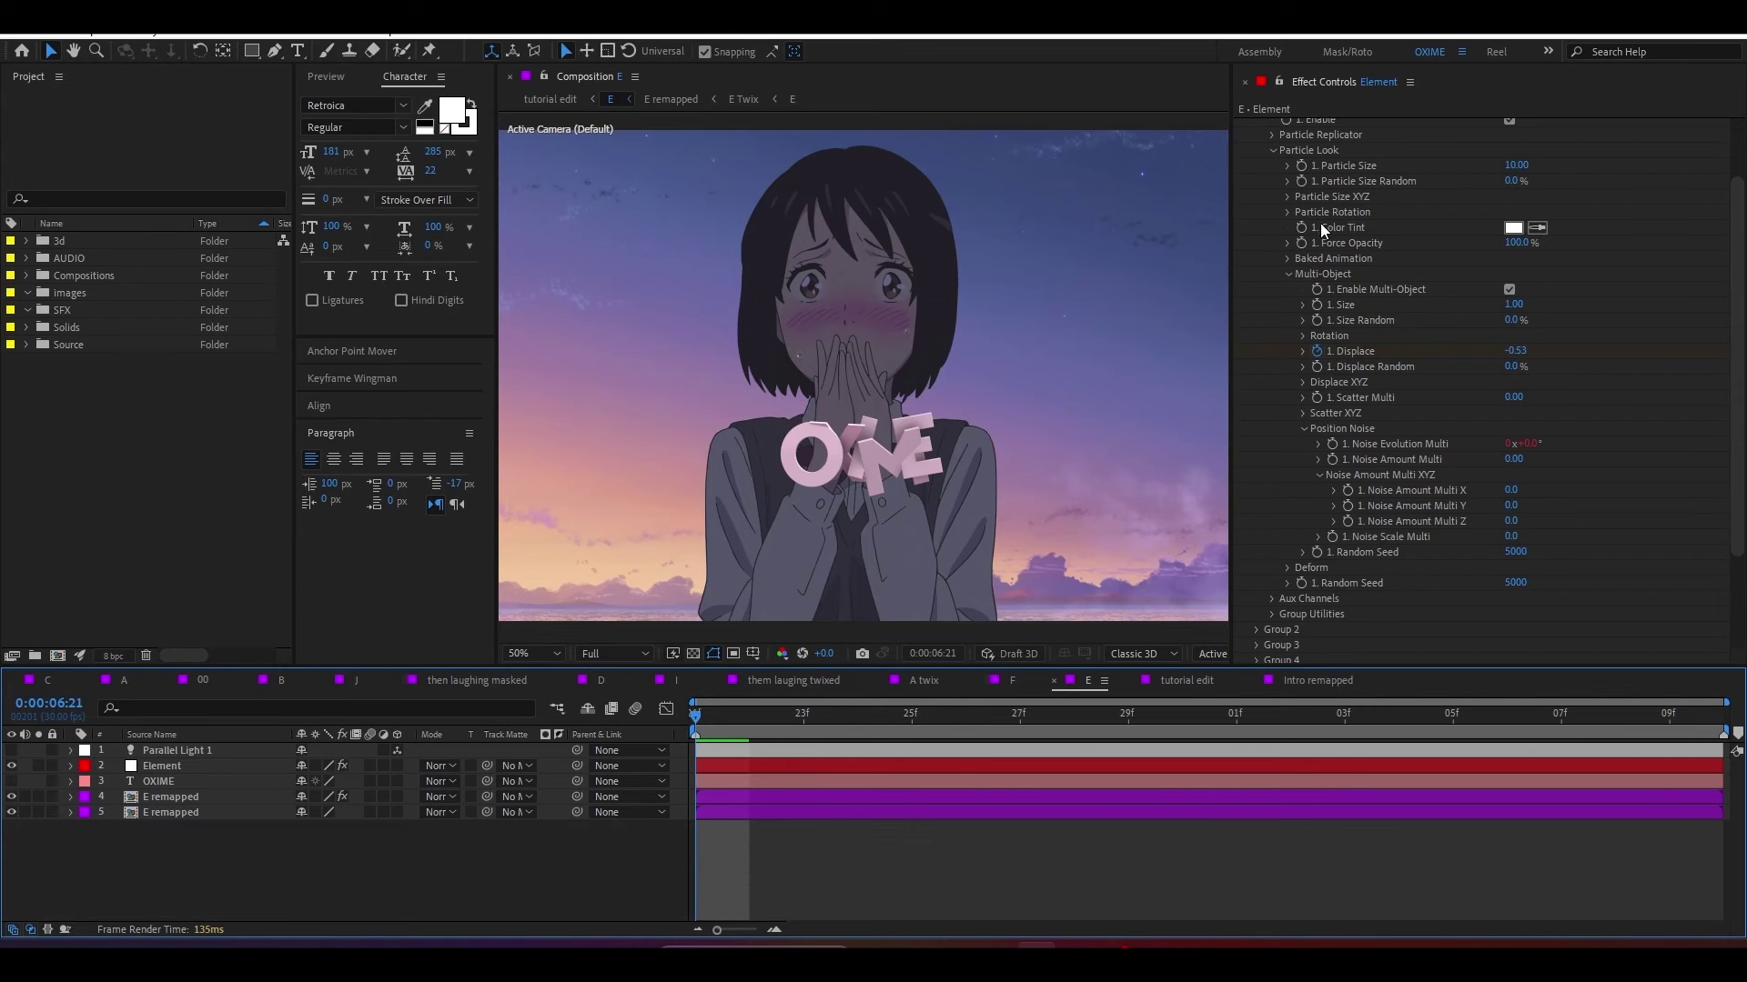
{"action": "scroll", "coordinate": [1319, 222], "scroll_direction": "up", "scroll_amount": 2}
{"action": "left_click", "coordinate": [1271, 233]}
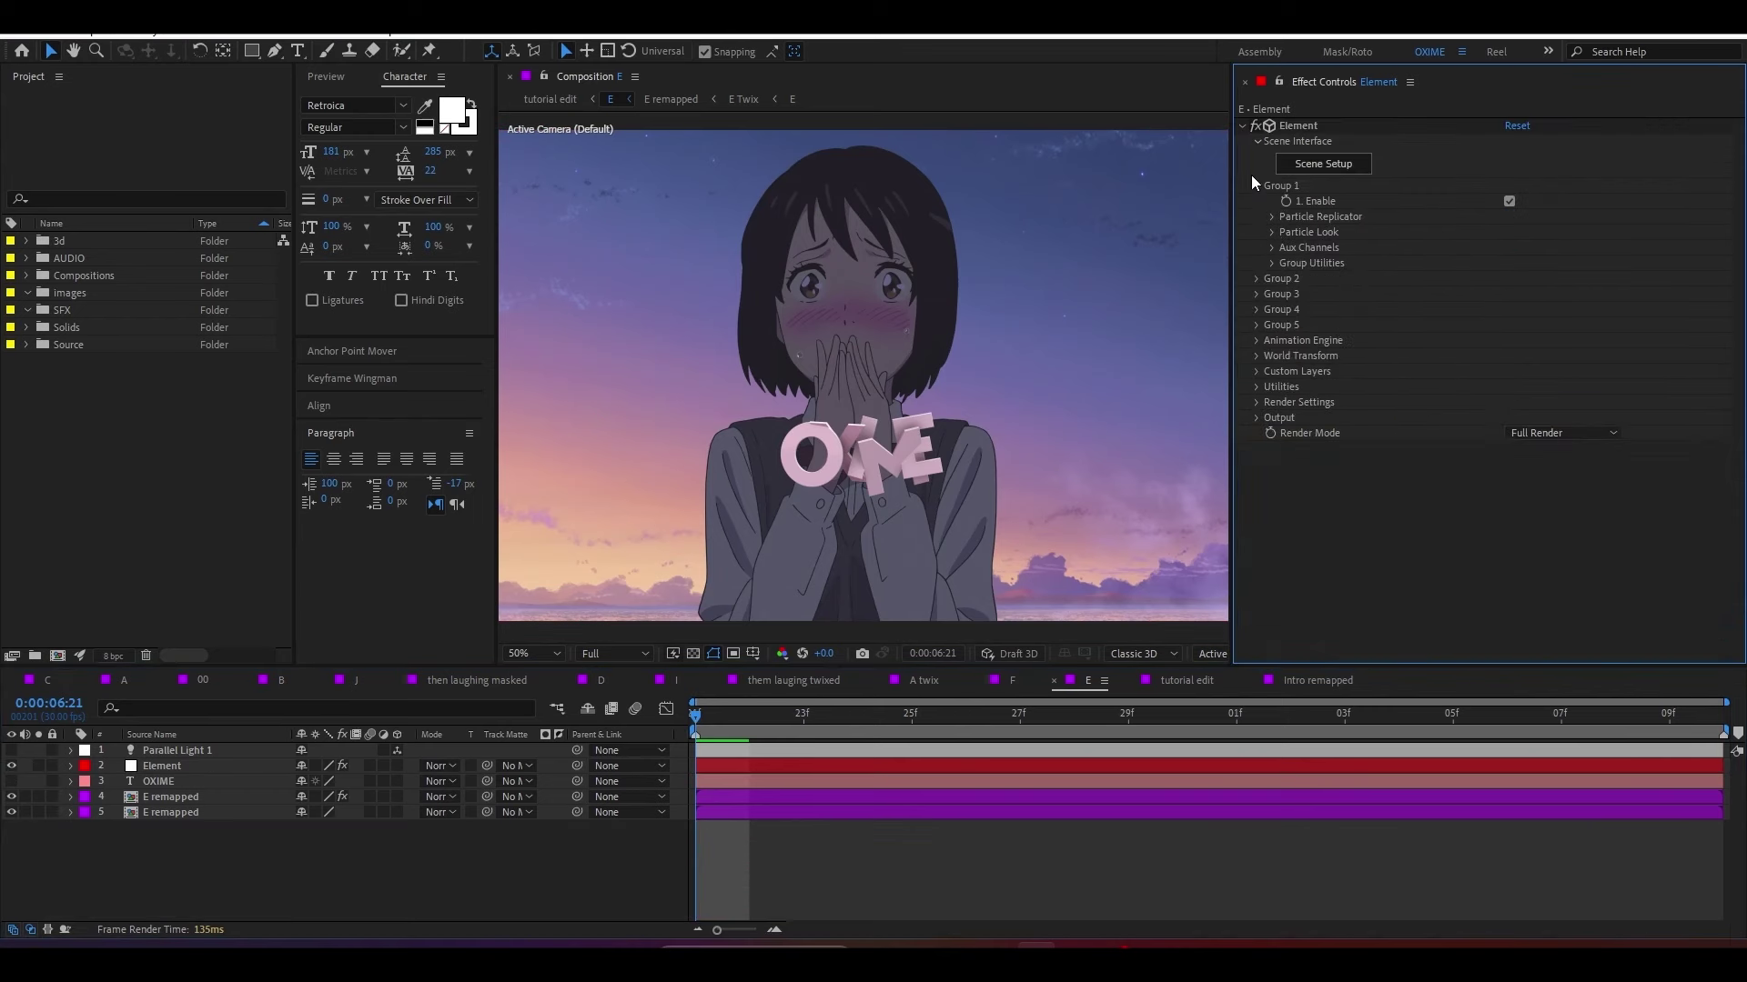
{"action": "left_click", "coordinate": [1257, 186]}
{"action": "left_click", "coordinate": [1363, 165]}
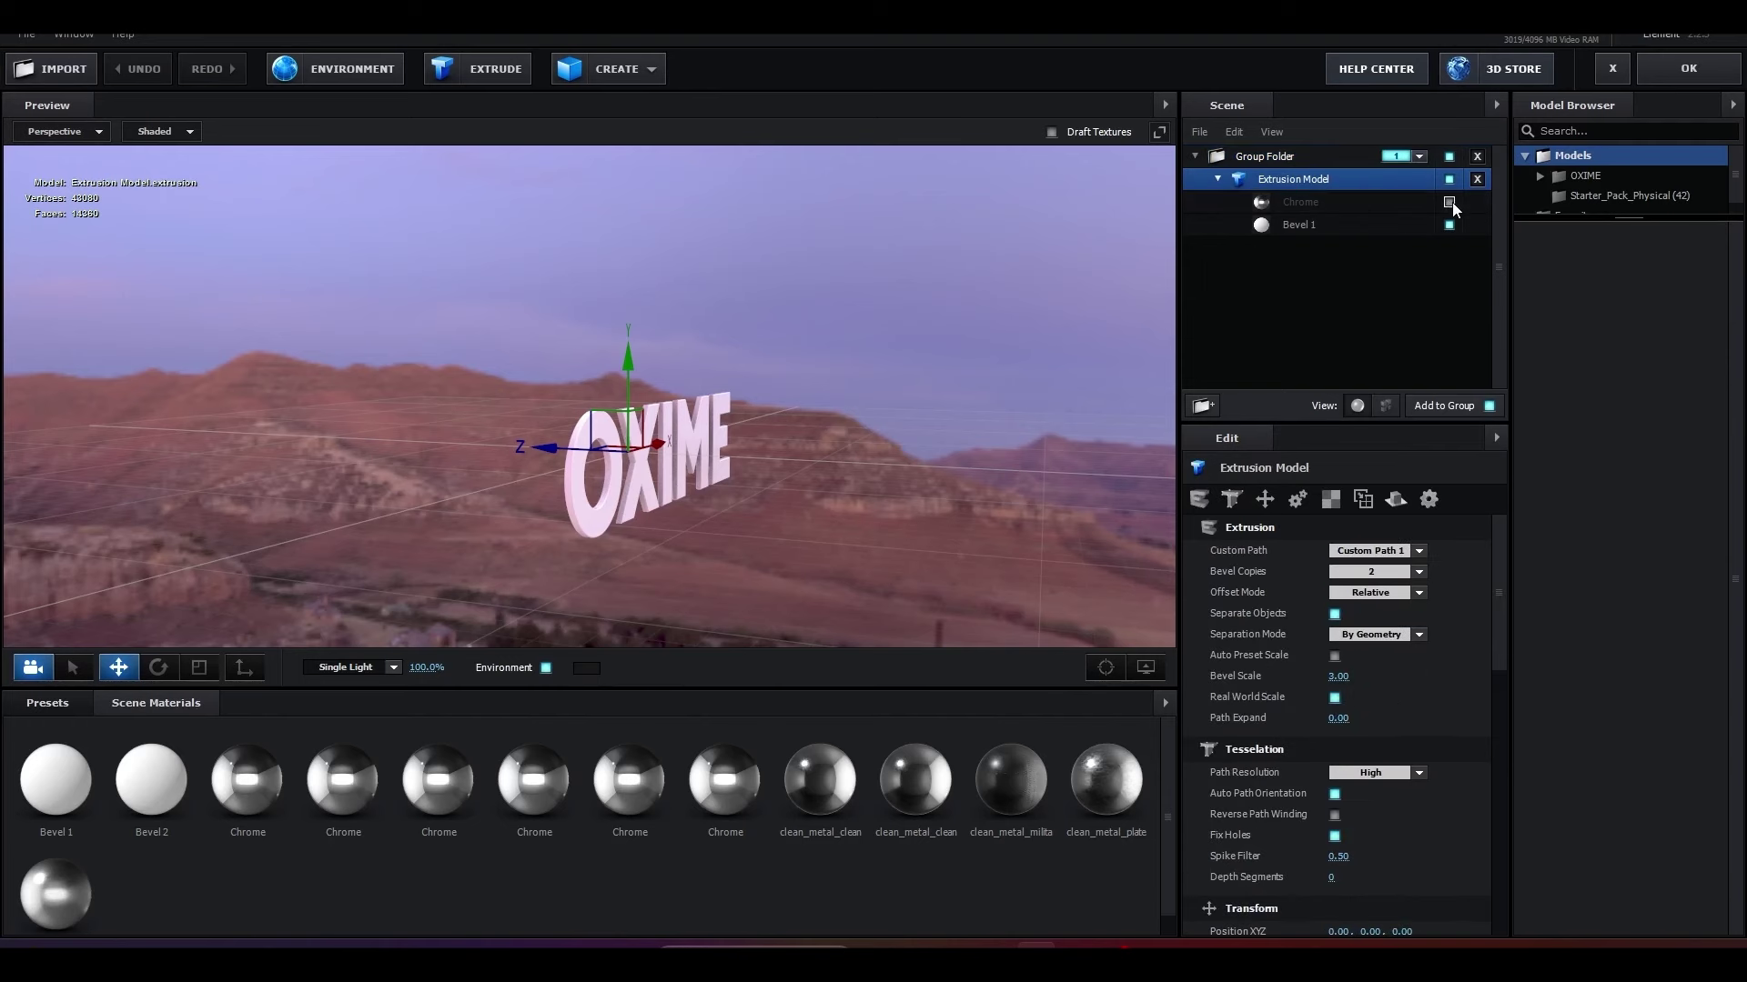
Step: Show the Chrome material, give Bevel 1 the clean_metal_smooth_scratch preset, and confirm with OK
{"action": "left_click", "coordinate": [1449, 202]}
{"action": "left_click", "coordinate": [1374, 225]}
{"action": "left_click", "coordinate": [75, 894]}
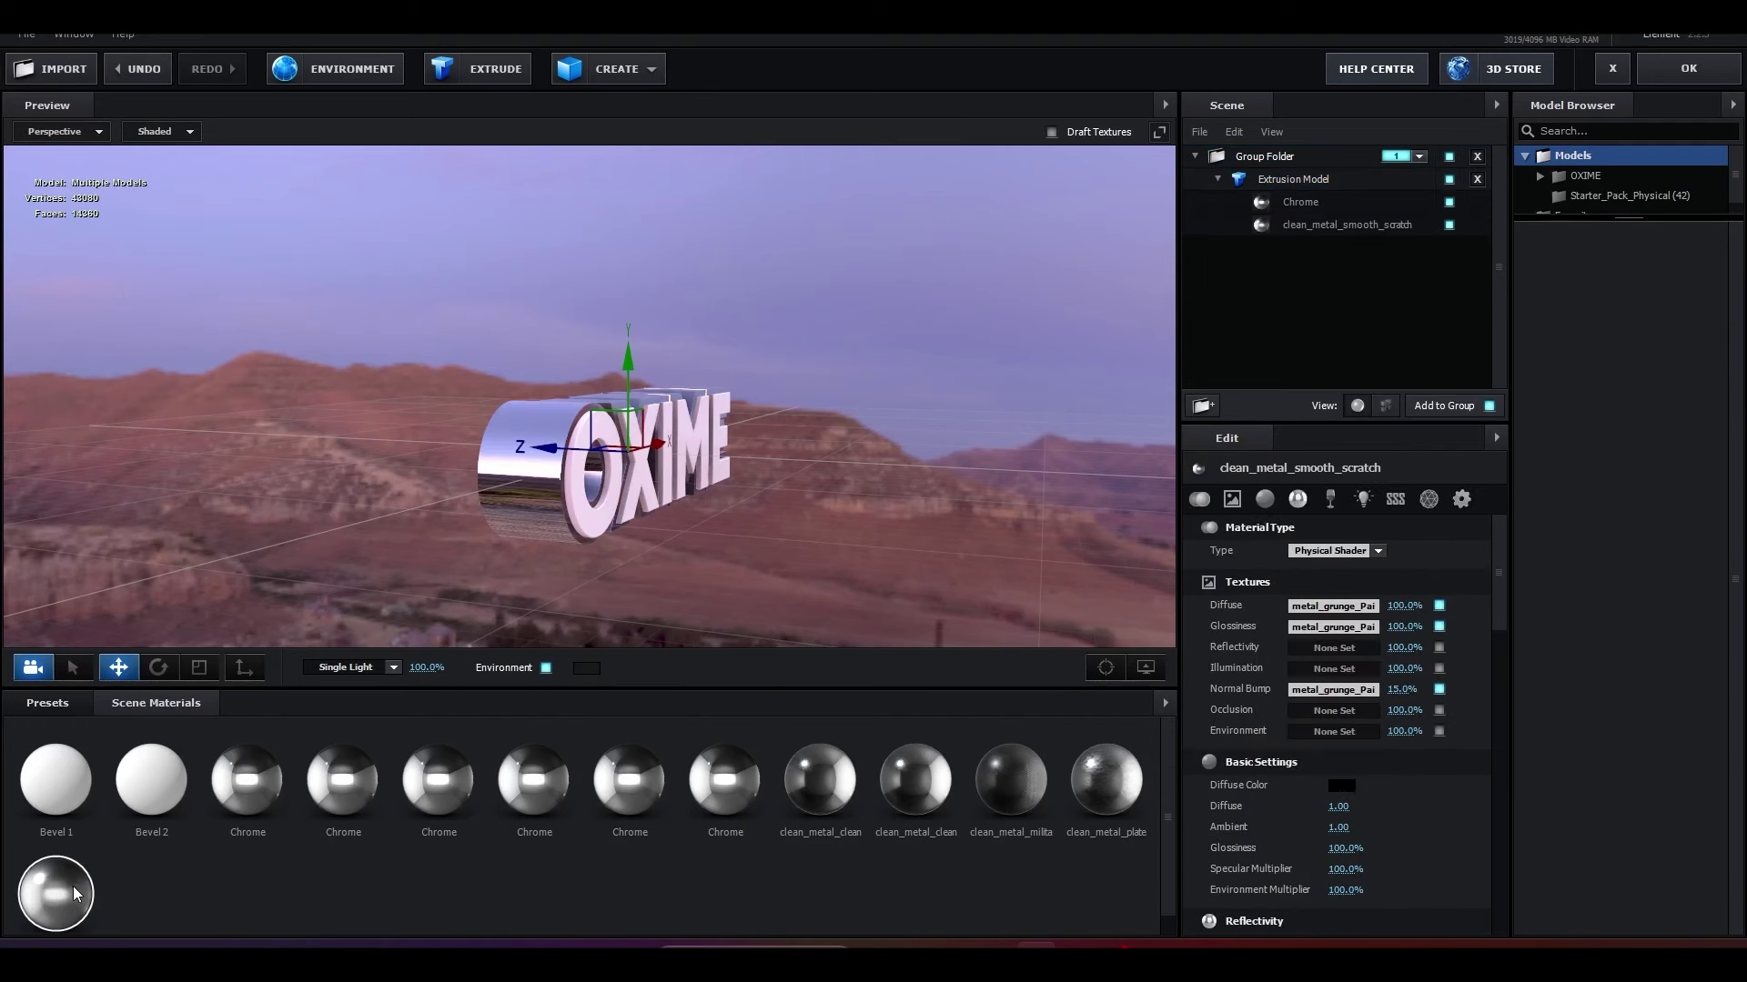
{"action": "left_click", "coordinate": [1649, 74]}
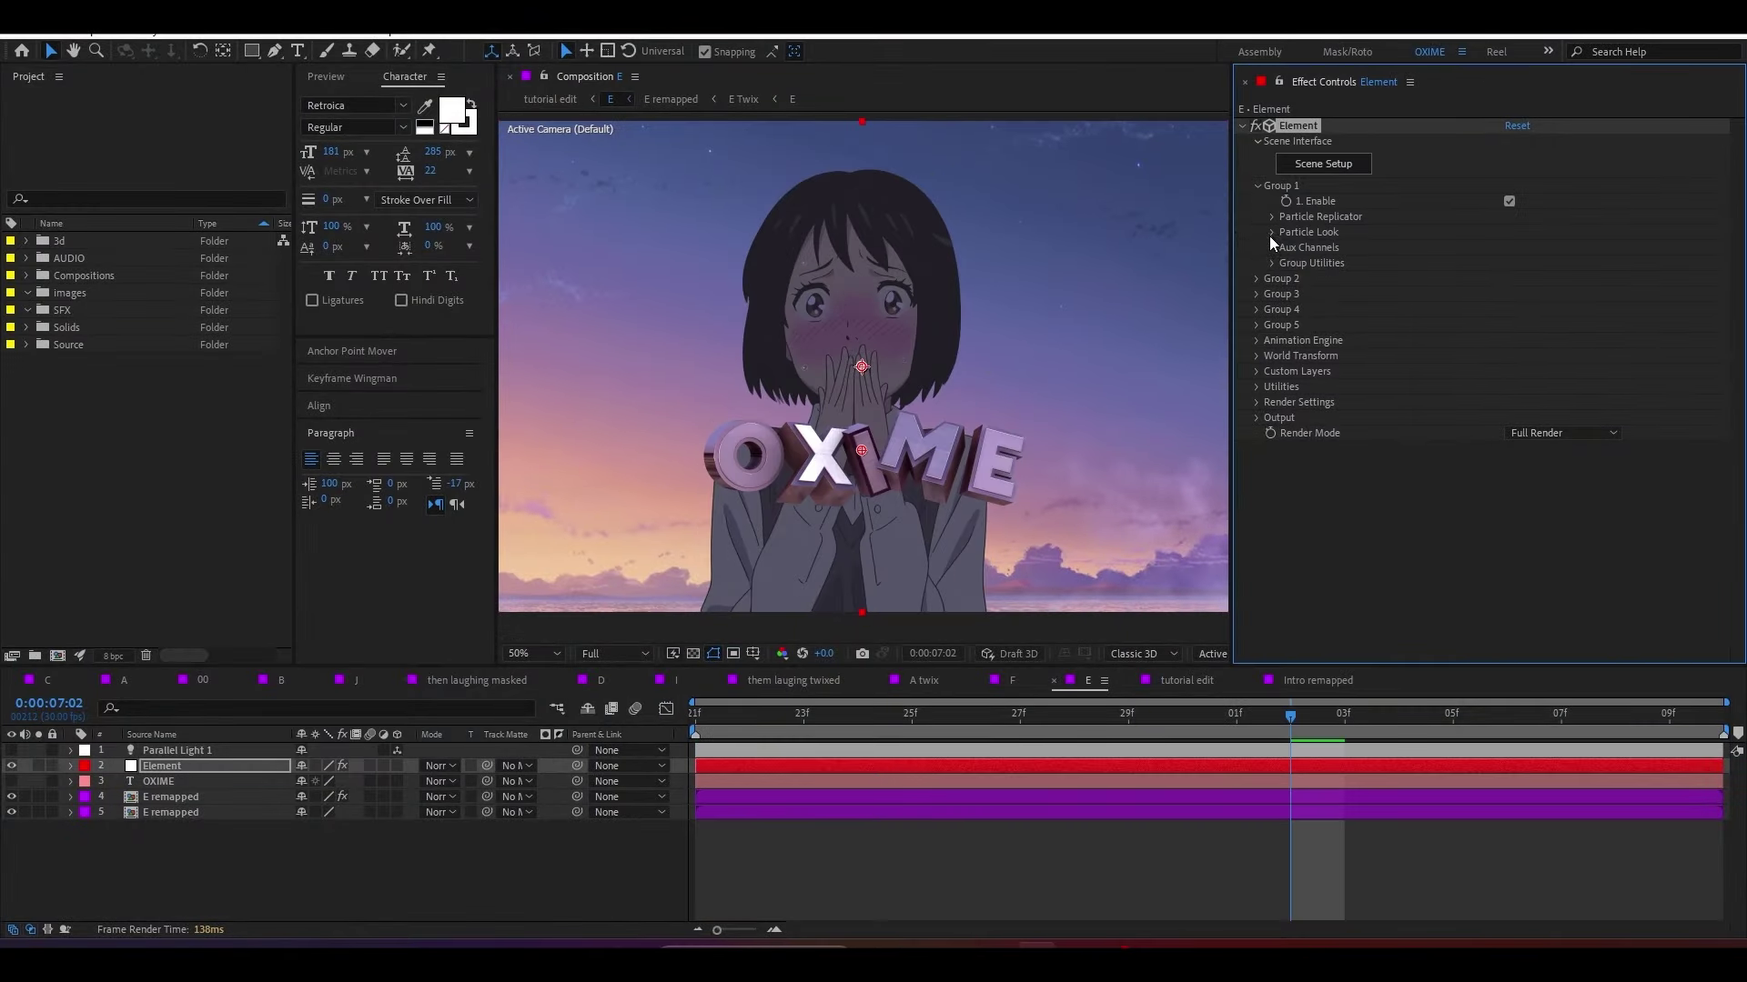
Step: Set Random Seed to 7000, preview the scatter, and switch on the Element layer's motion blur
{"action": "left_click", "coordinate": [1272, 232]}
{"action": "scroll", "coordinate": [1446, 491], "scroll_direction": "down", "scroll_amount": 3}
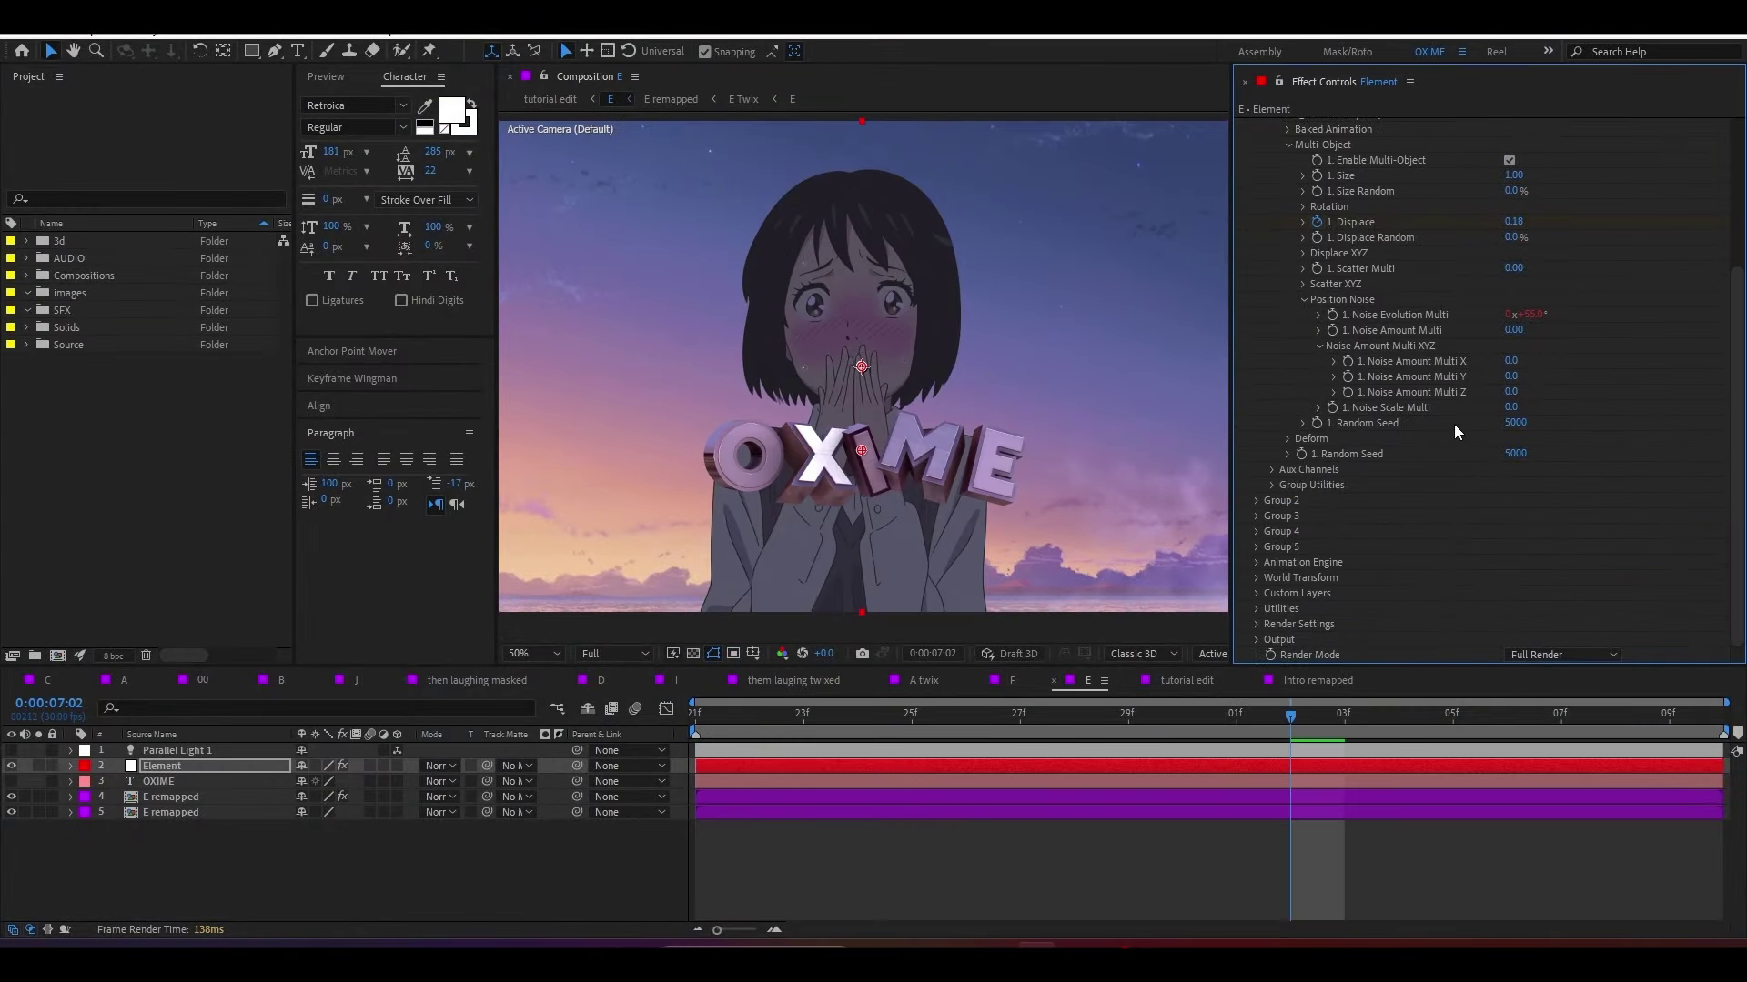
{"action": "left_click_drag", "start_coordinate": [1514, 423], "coordinate": [1521, 425]}
{"action": "left_click", "coordinate": [910, 838]}
{"action": "key", "text": "space"}
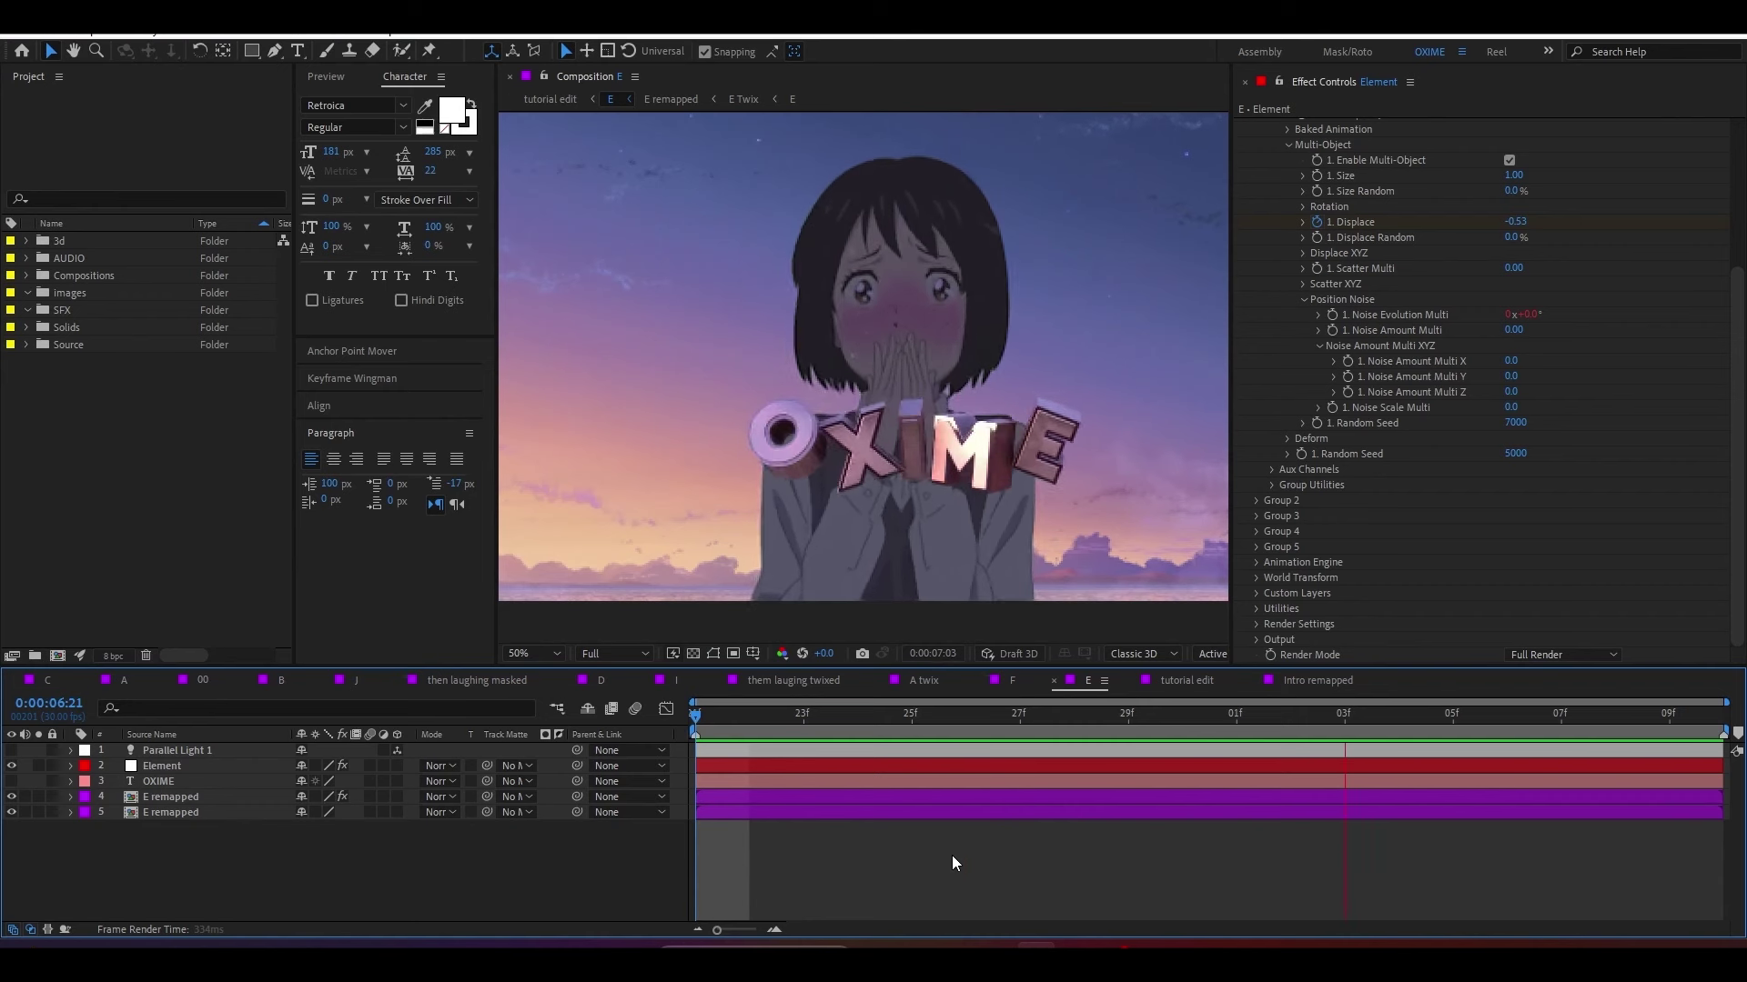
{"action": "key", "text": "space"}
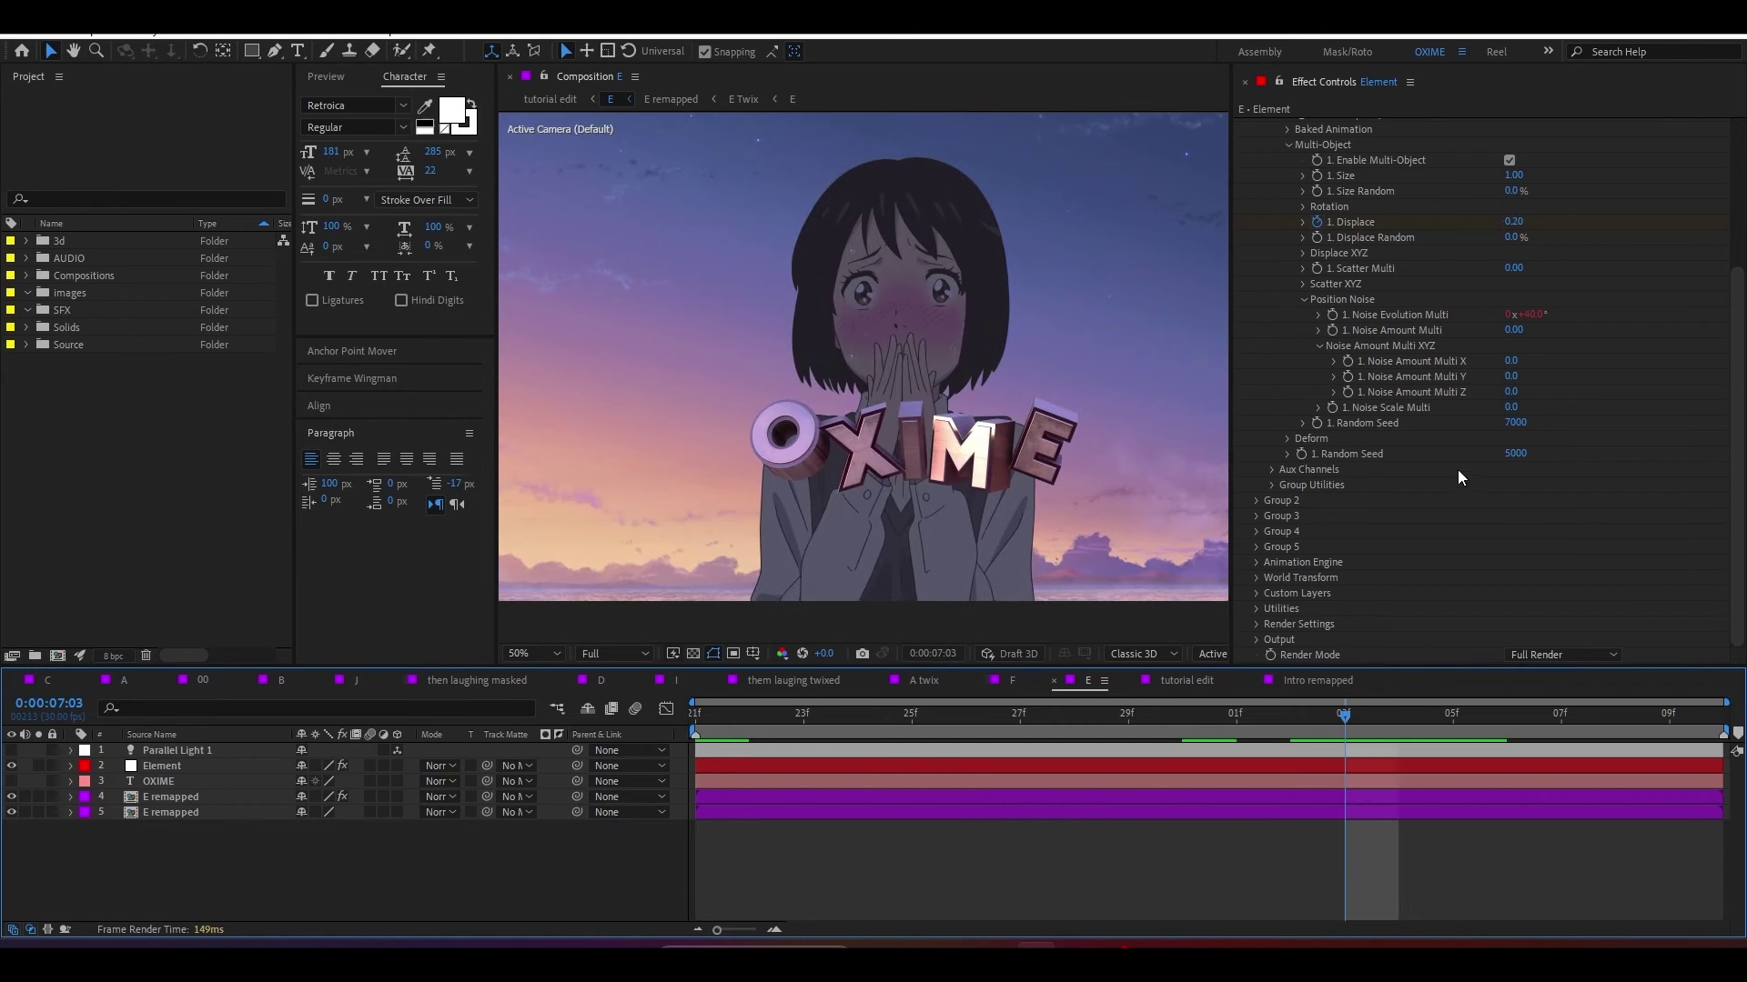
{"action": "left_click", "coordinate": [170, 769]}
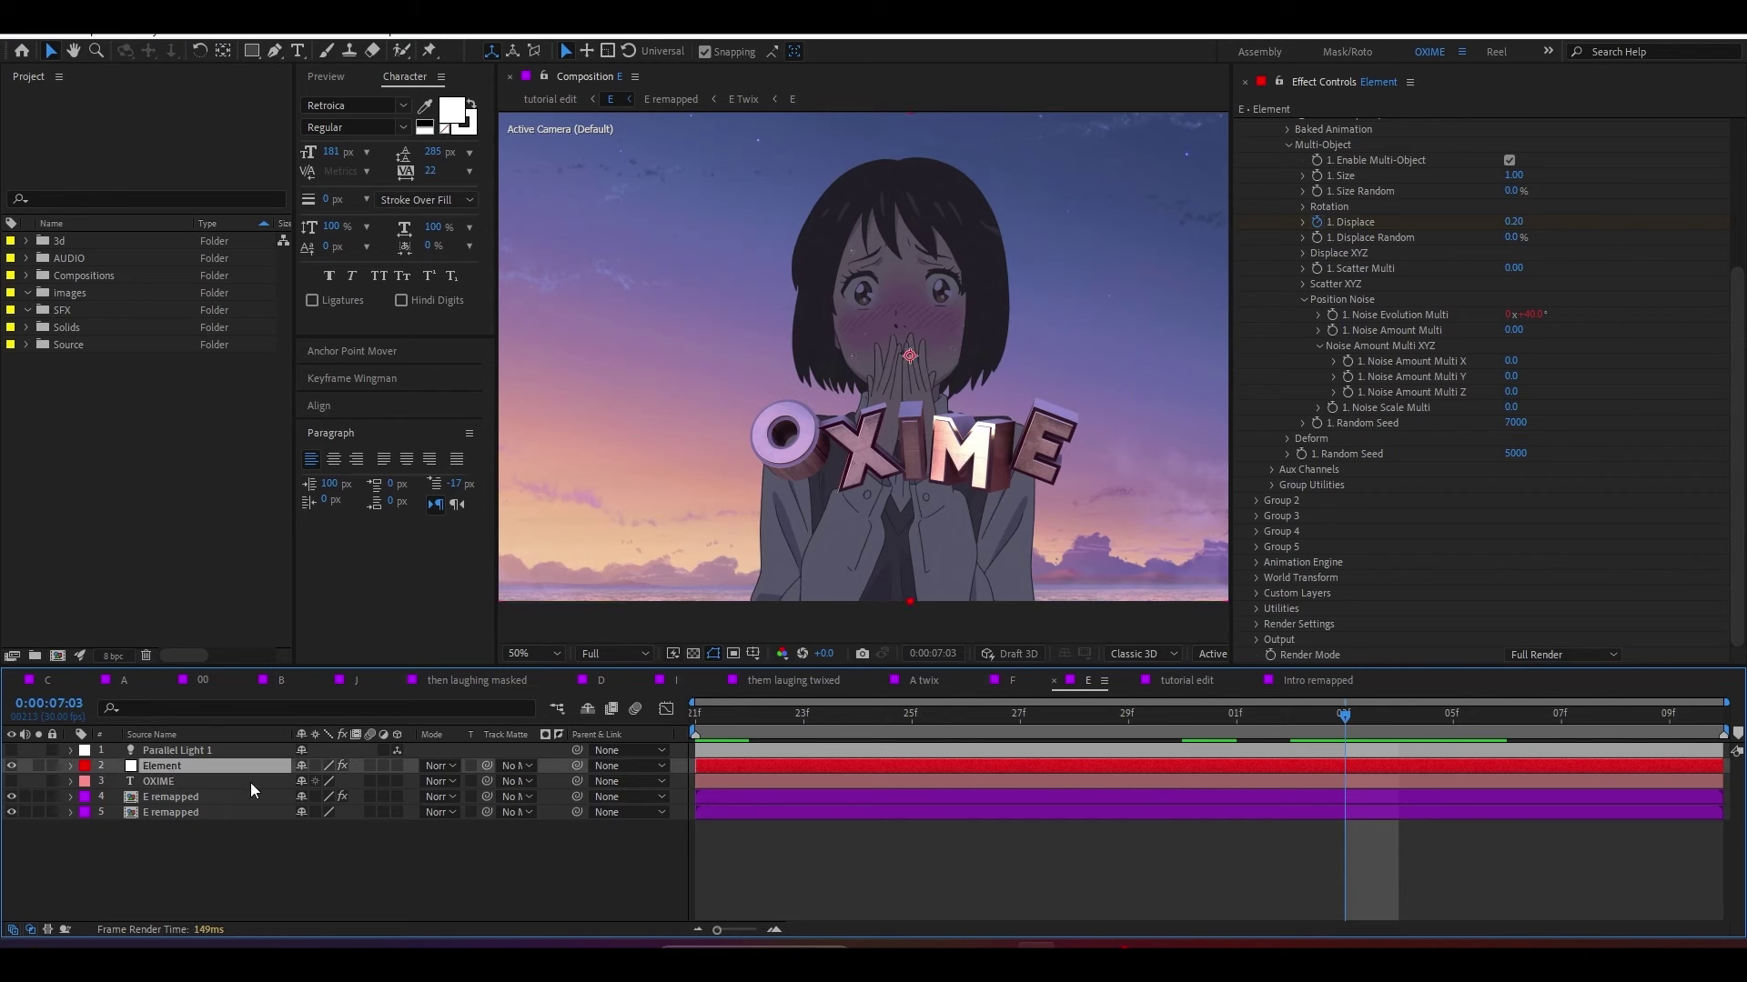
{"action": "left_click", "coordinate": [367, 772]}
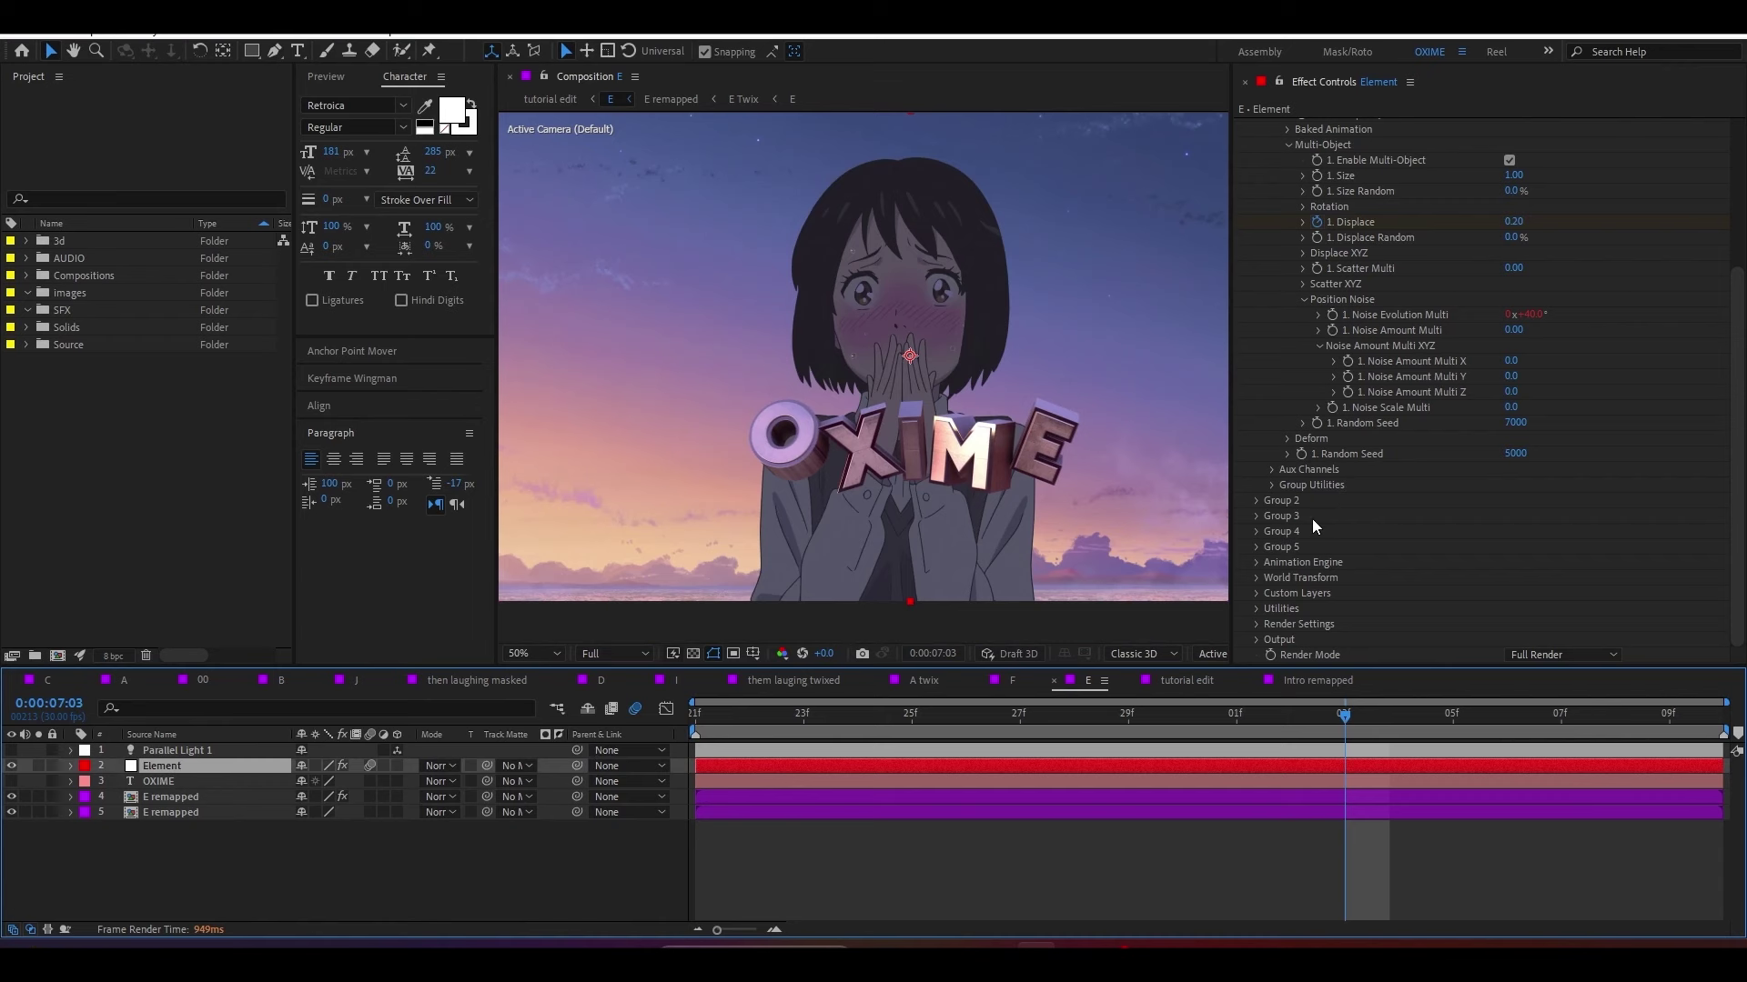
Step: In Element's Render Settings, leave Motion Blur on Comp Settings with 10 samples
{"action": "left_click", "coordinate": [1262, 626]}
{"action": "left_click", "coordinate": [1257, 624]}
{"action": "scroll", "coordinate": [1404, 583], "scroll_direction": "down", "scroll_amount": 5}
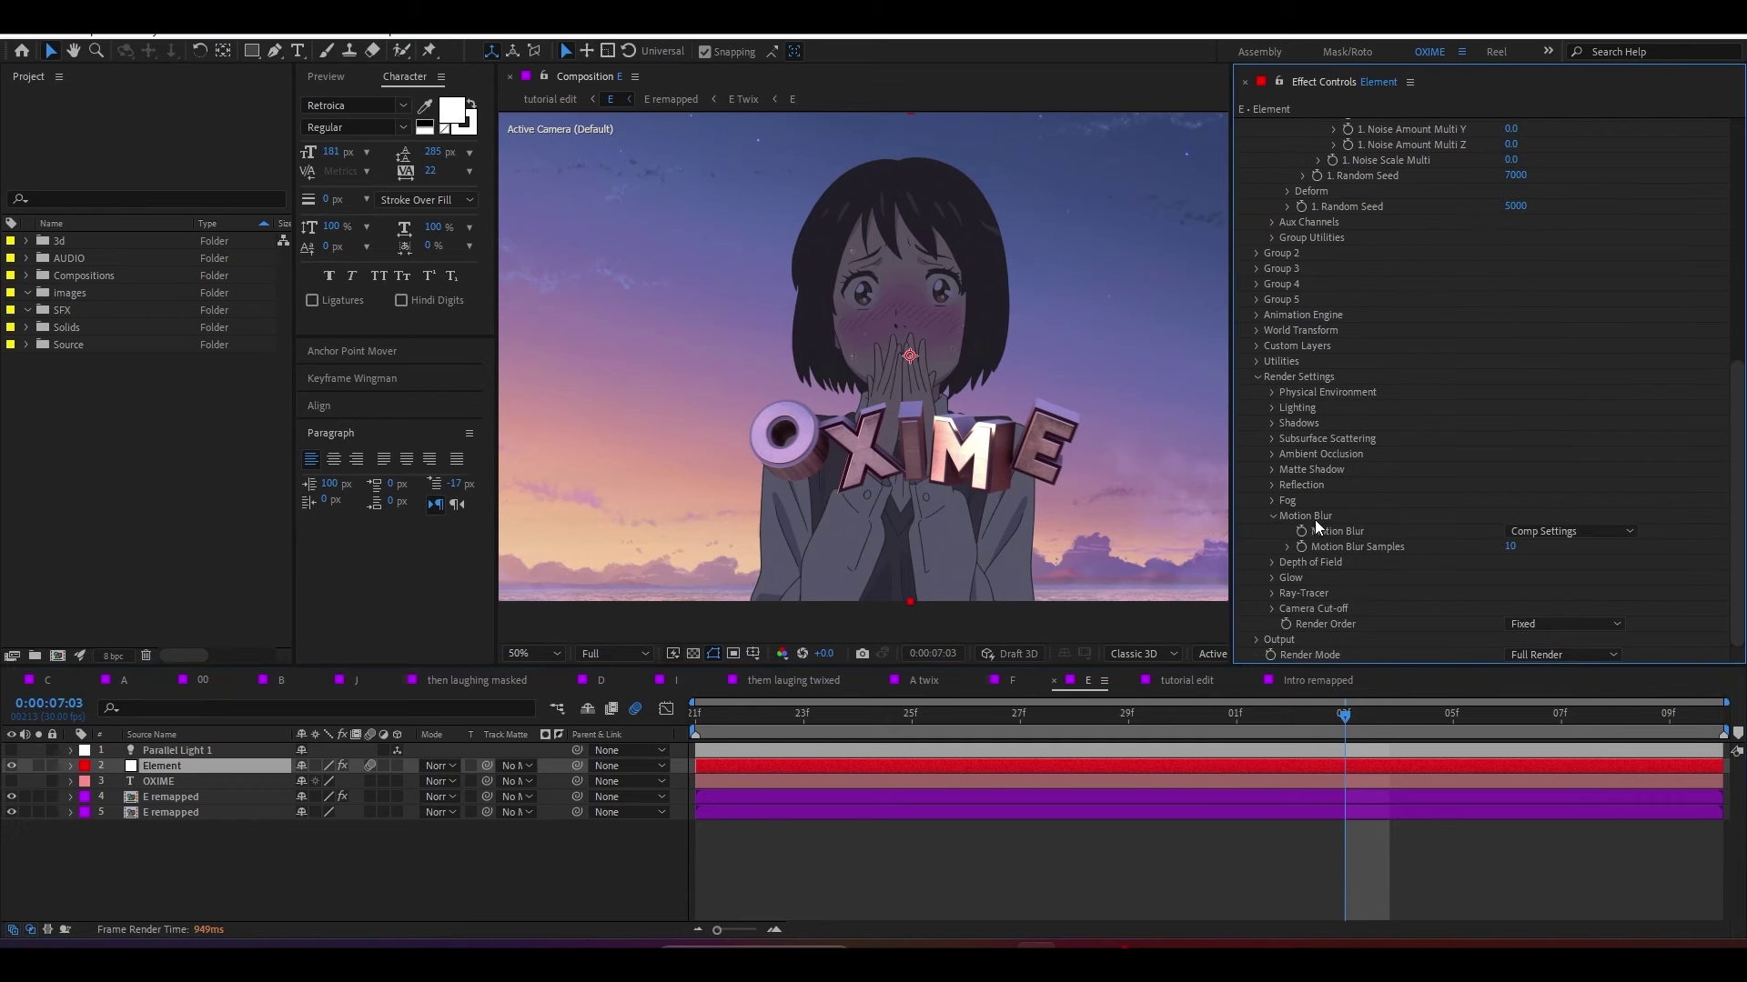
{"action": "left_click", "coordinate": [1557, 532]}
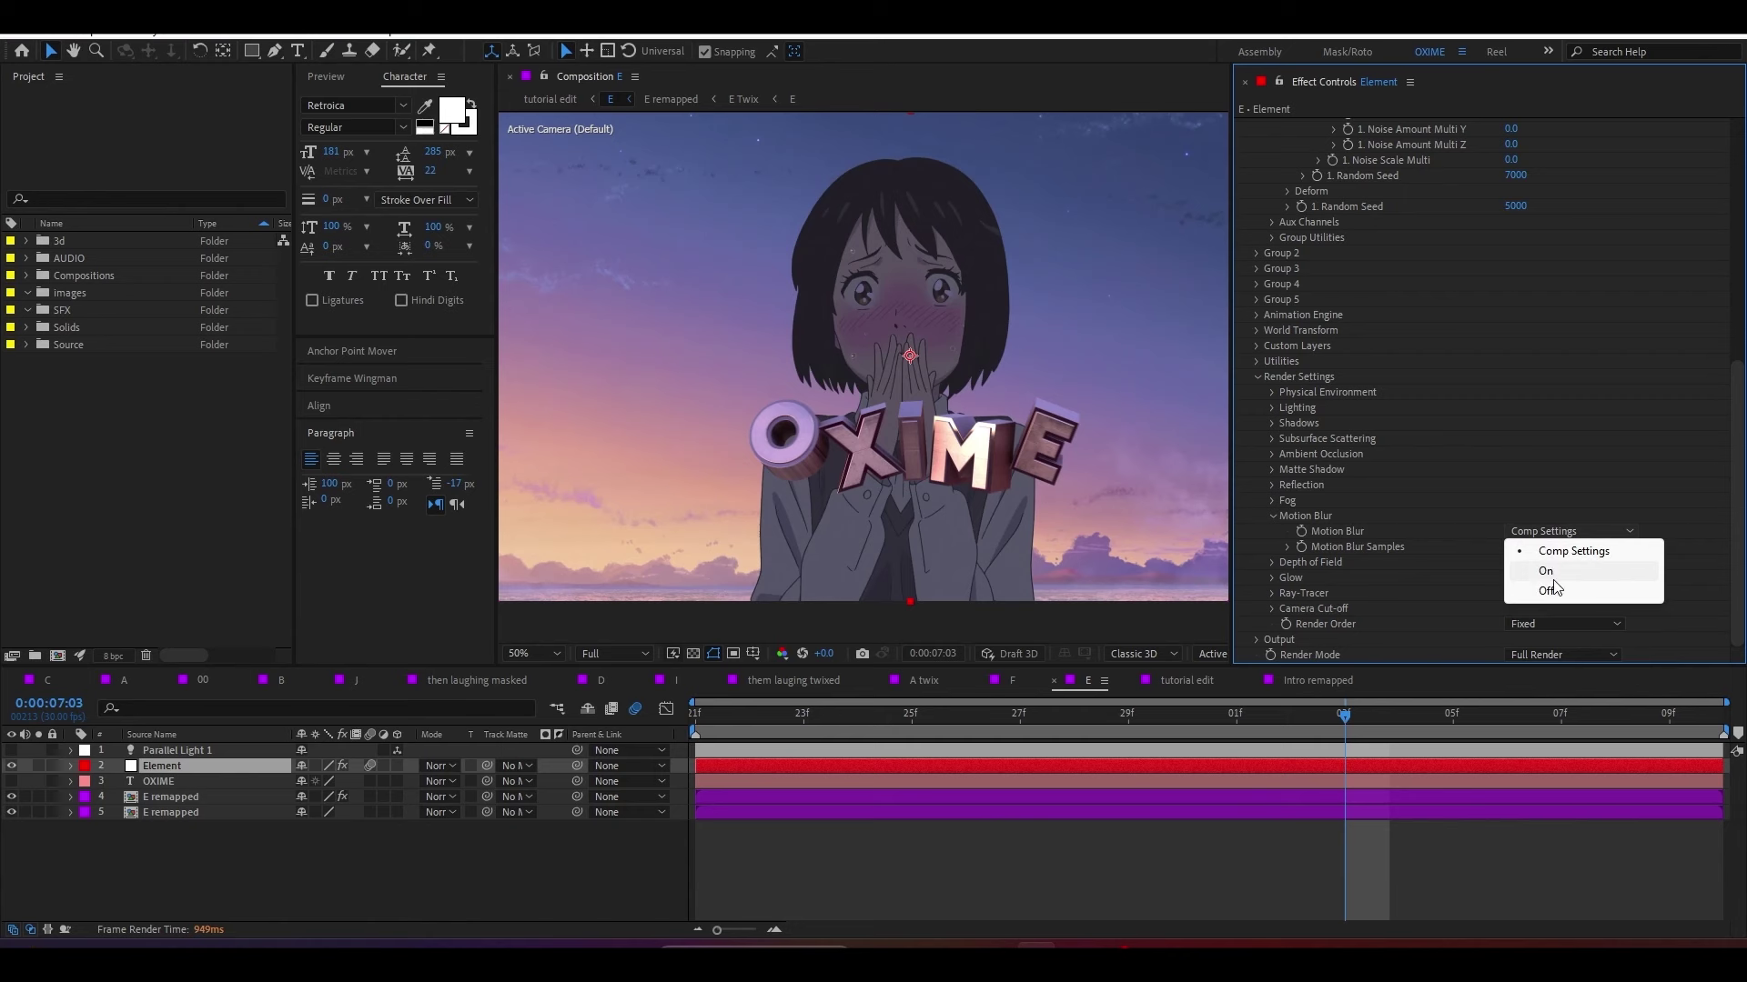
{"action": "left_click", "coordinate": [1525, 552]}
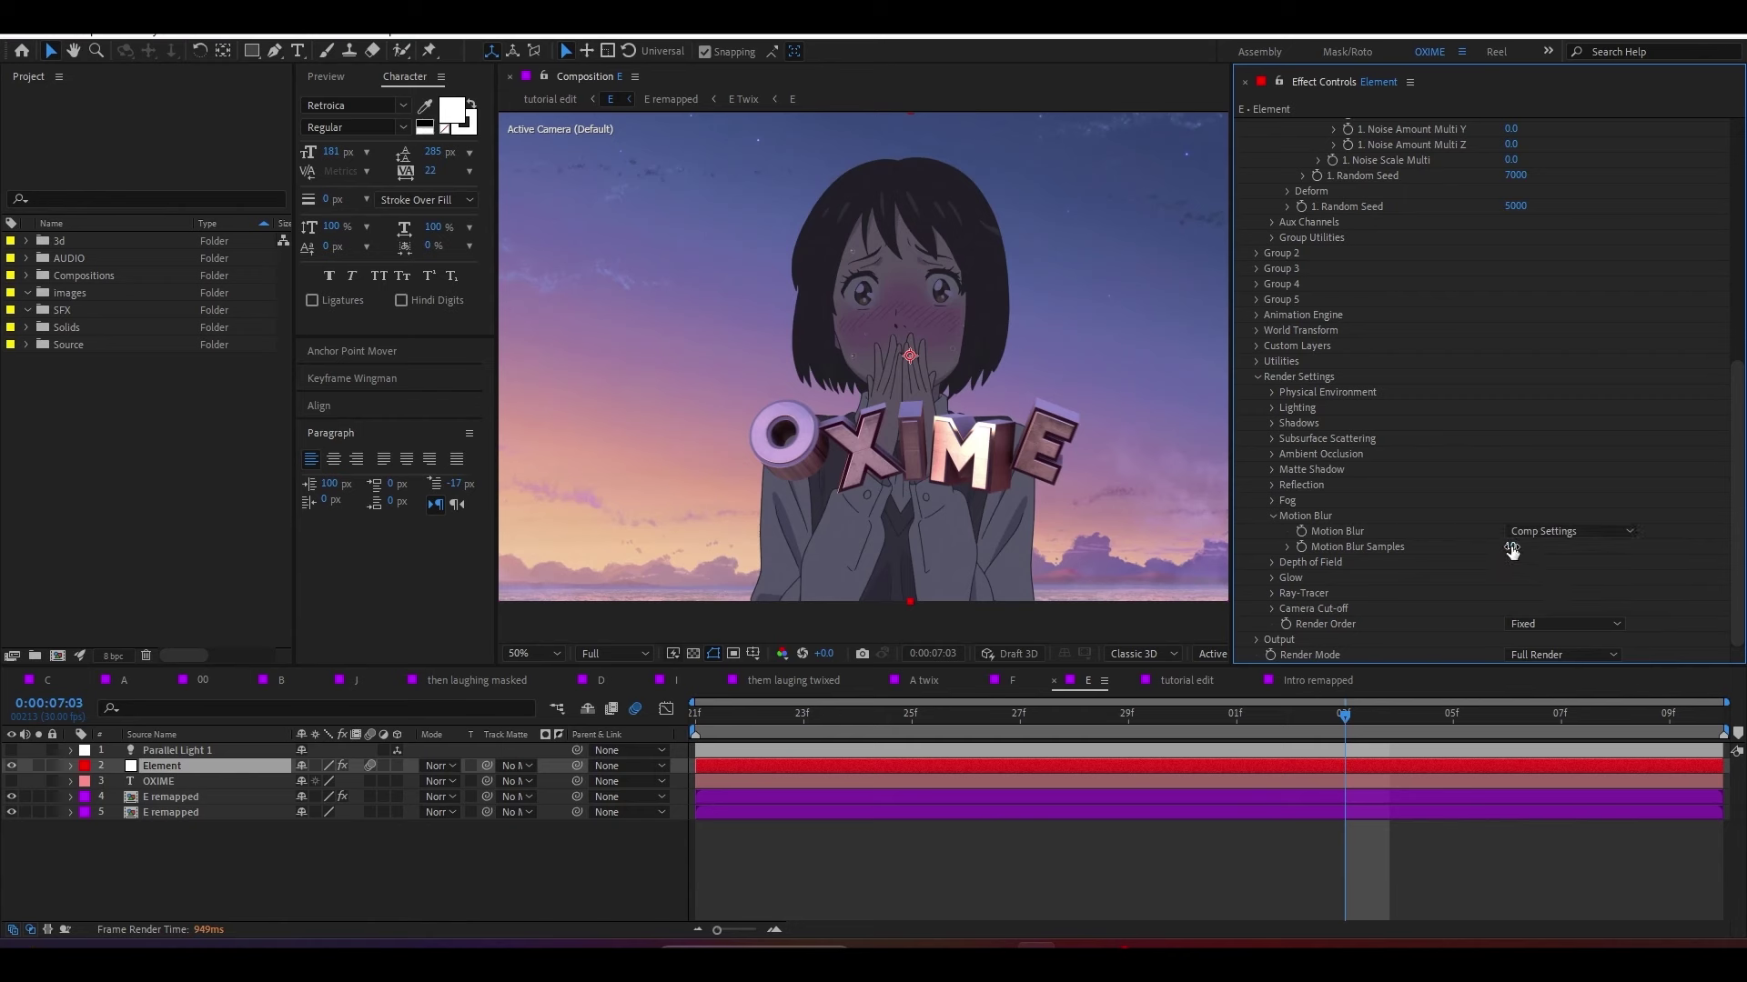
Step: Switch to the tutorial edit comp, move to about 0:00:07:11, and inspect the OXIME and light layers
{"action": "key", "text": "shift+period"}
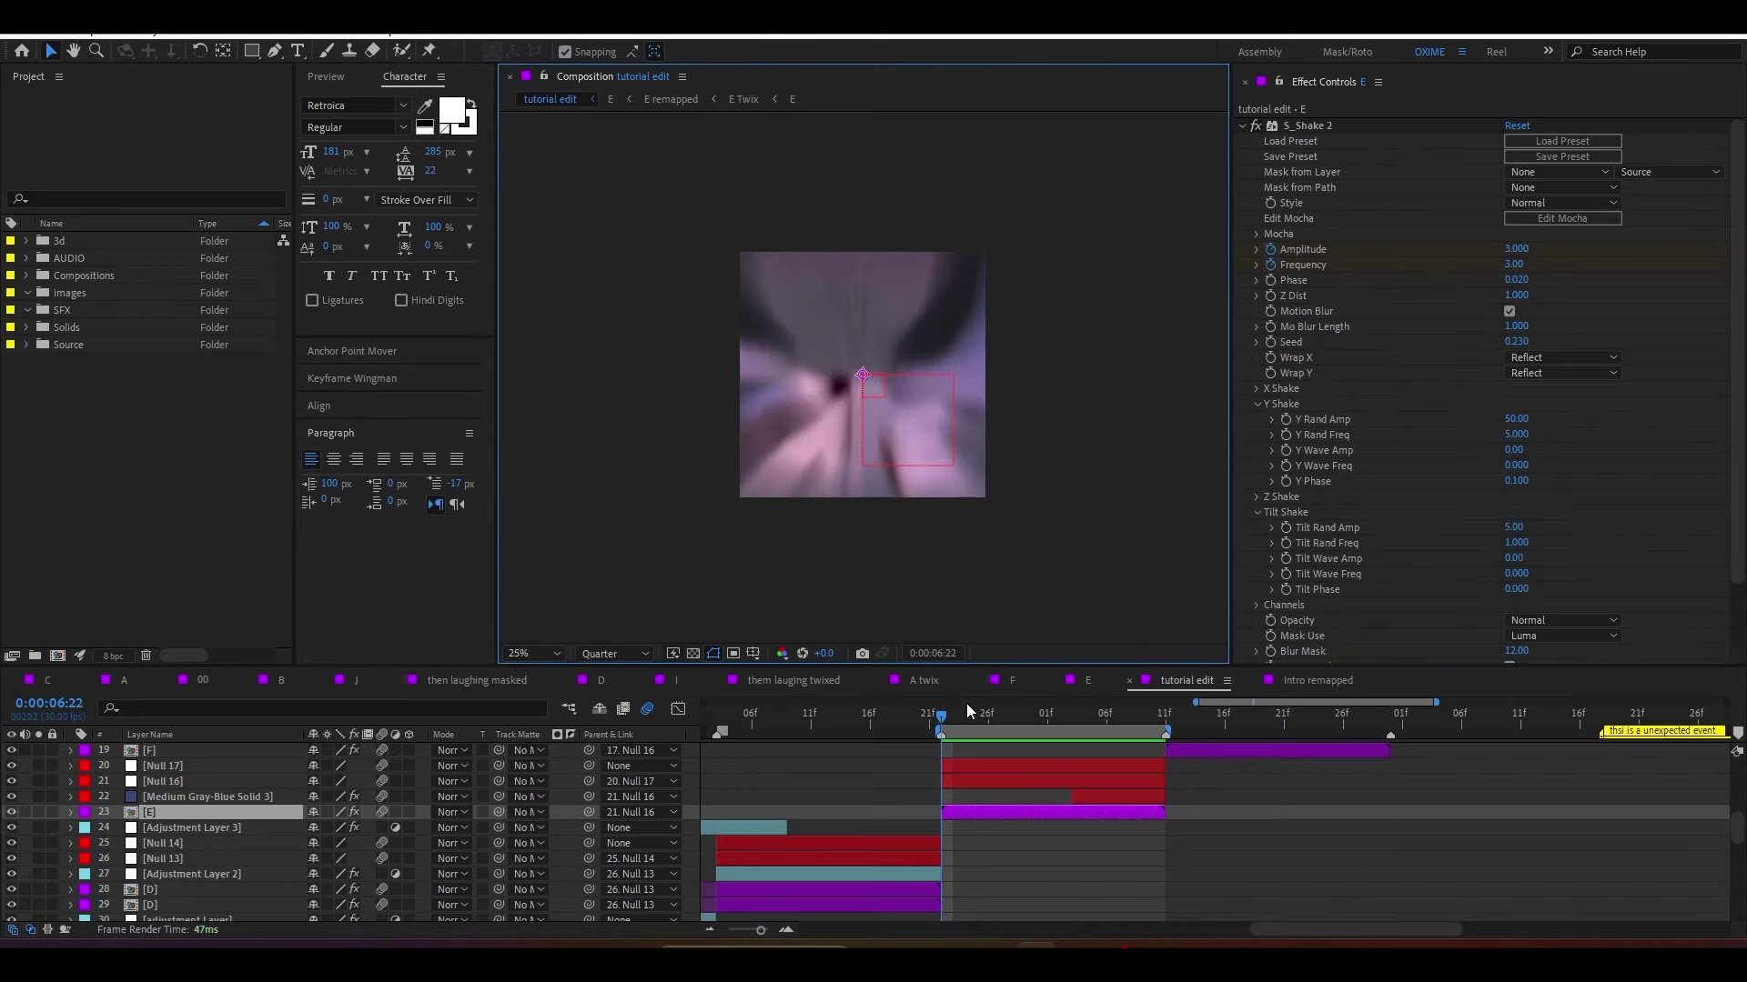
{"action": "left_click_drag", "start_coordinate": [966, 723], "coordinate": [1061, 718]}
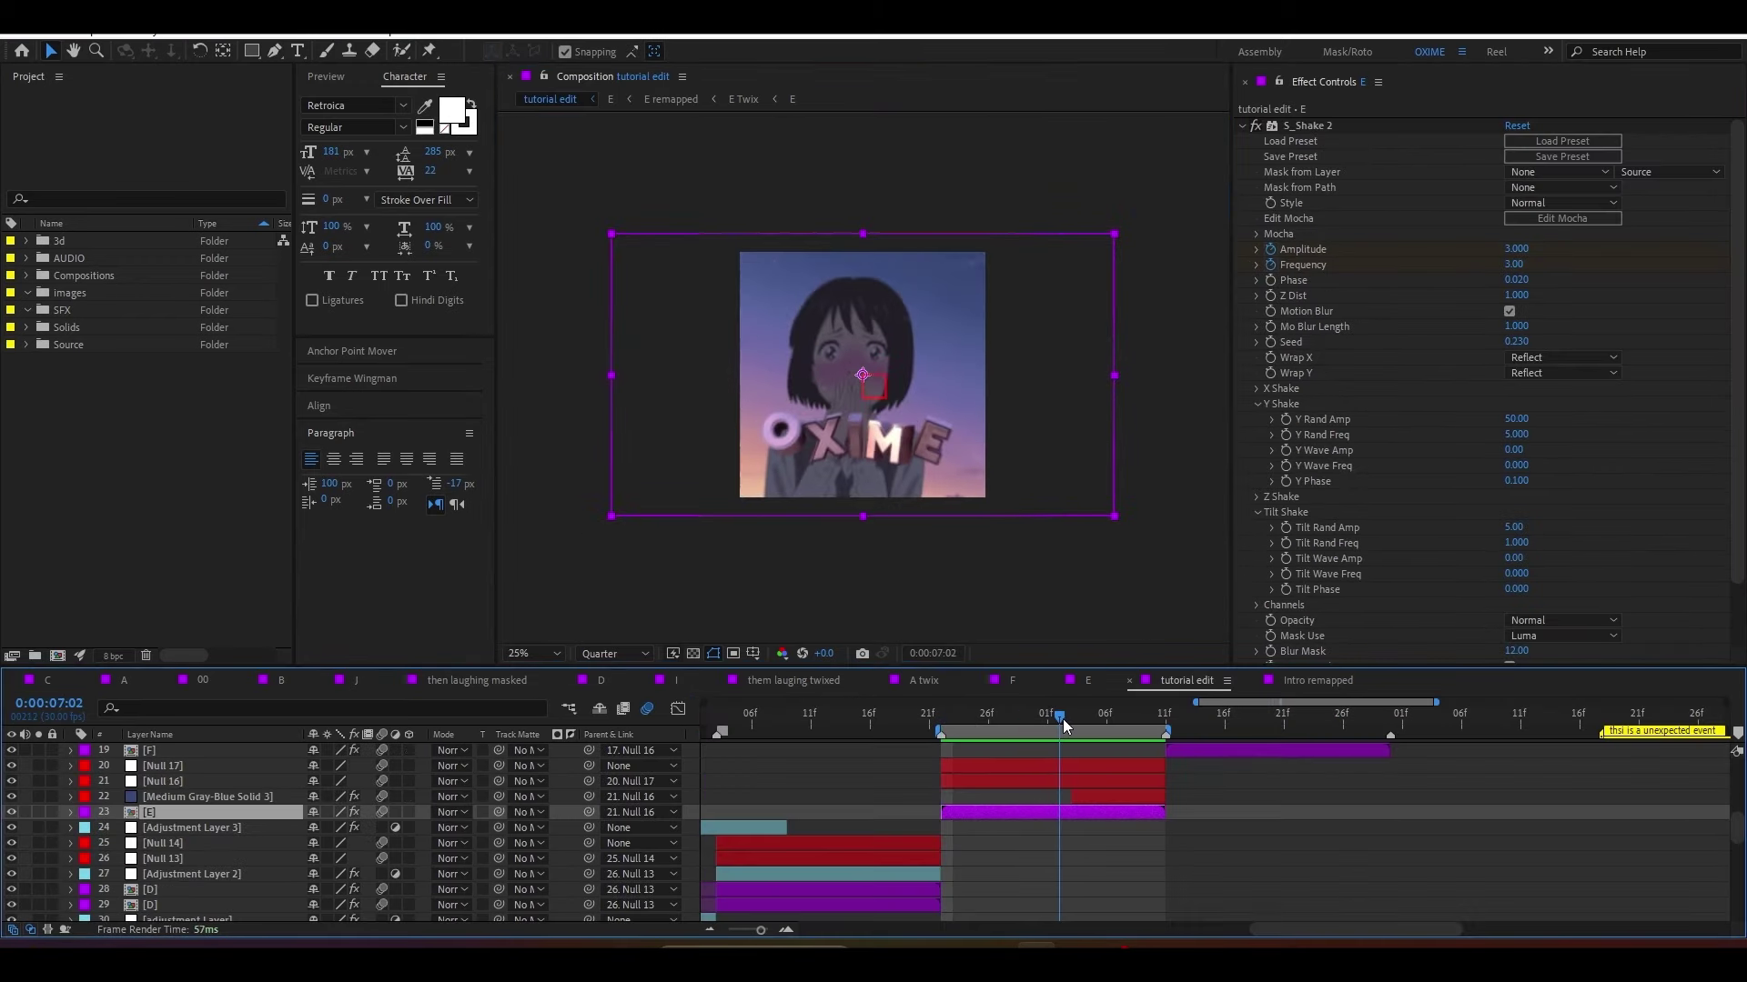
{"action": "scroll", "coordinate": [951, 519], "scroll_direction": "up", "scroll_amount": 2}
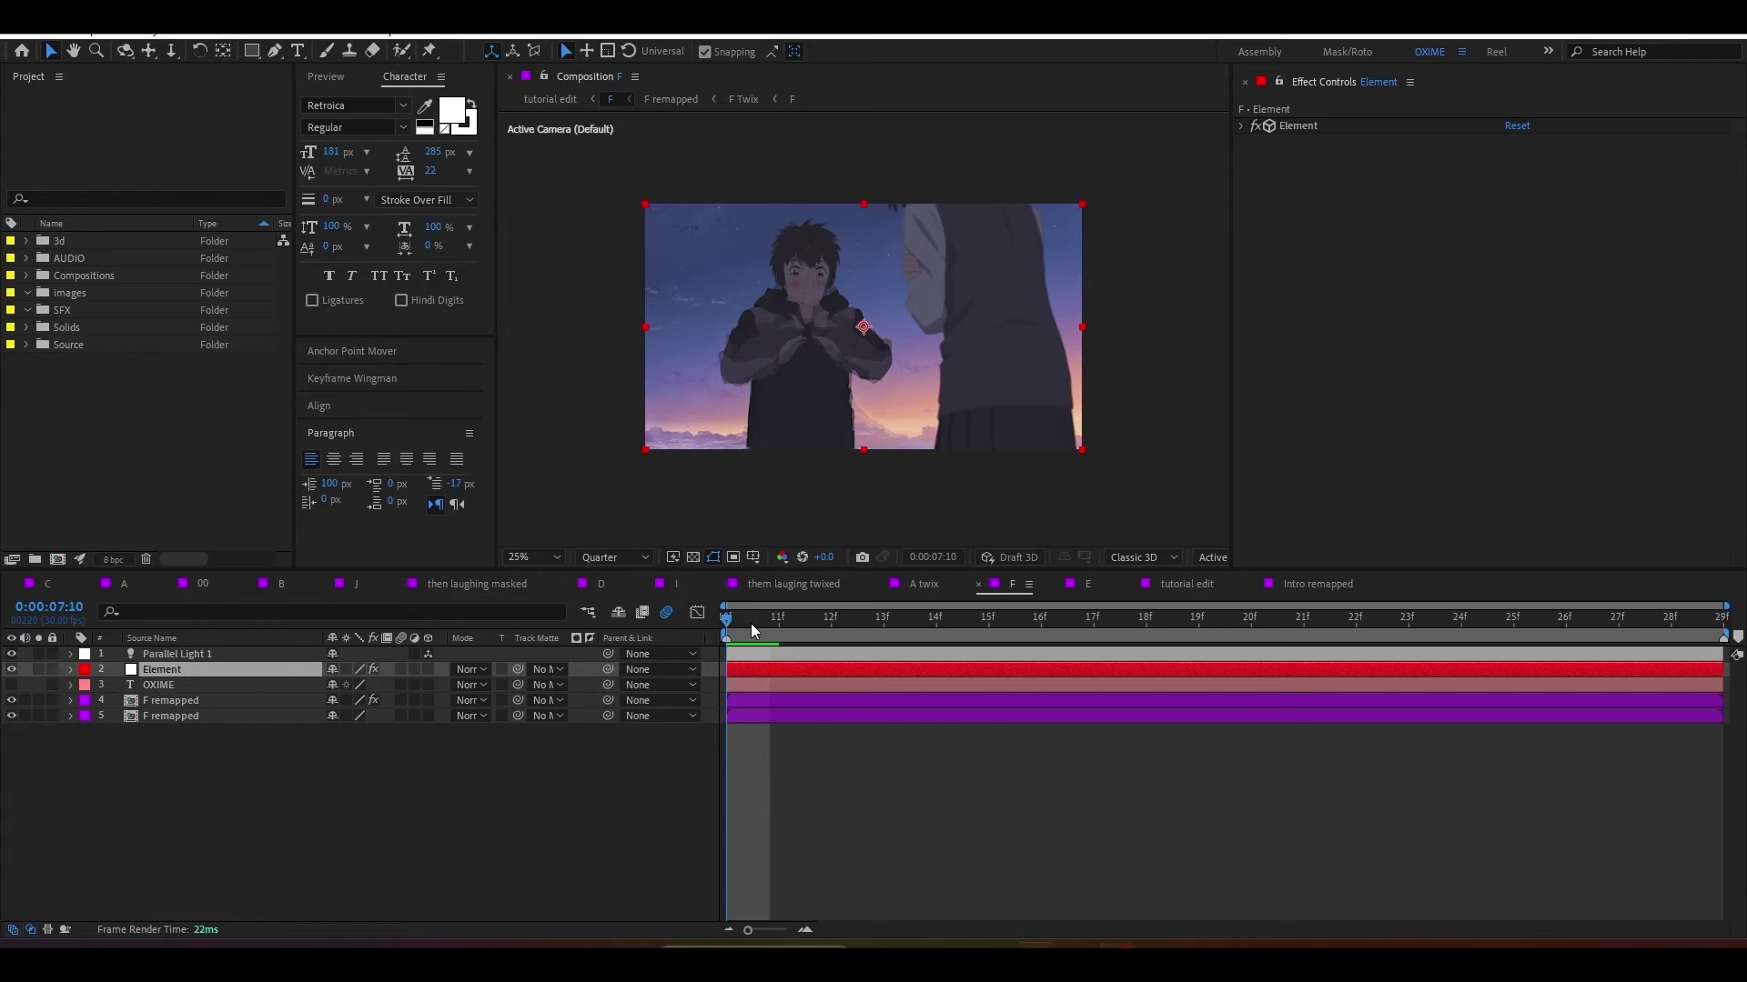
{"action": "left_click_drag", "start_coordinate": [751, 624], "coordinate": [774, 644]}
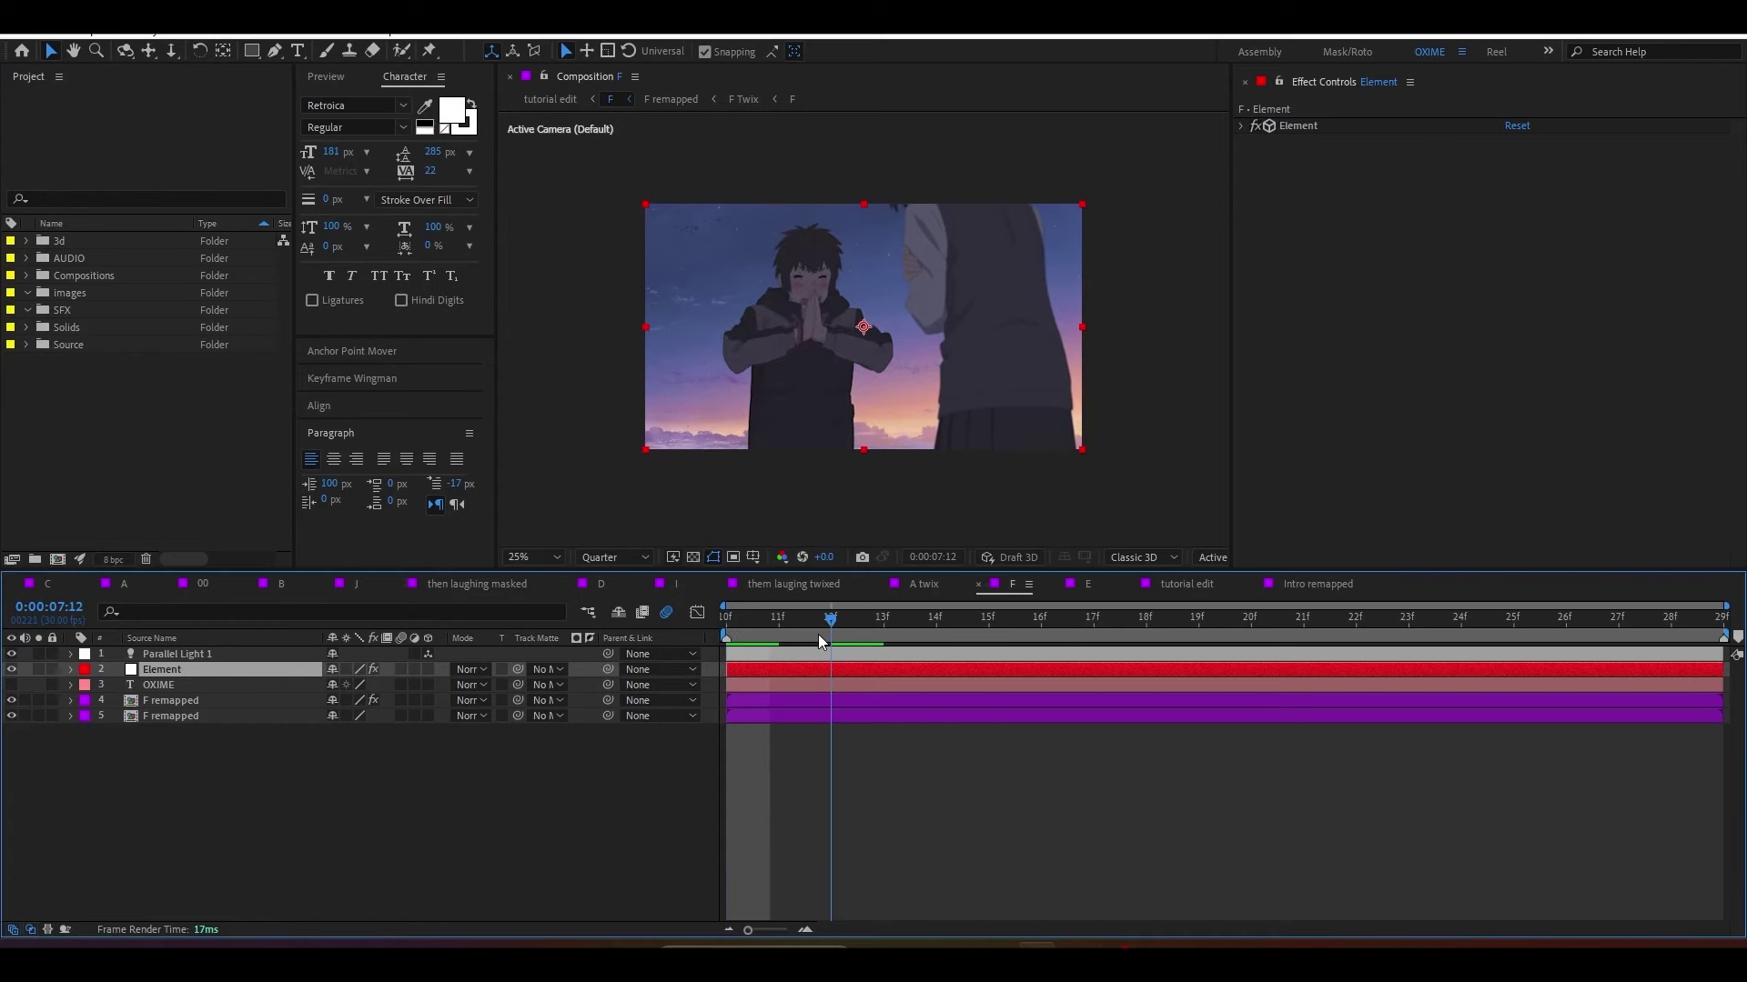
{"action": "key", "text": "Page_Down"}
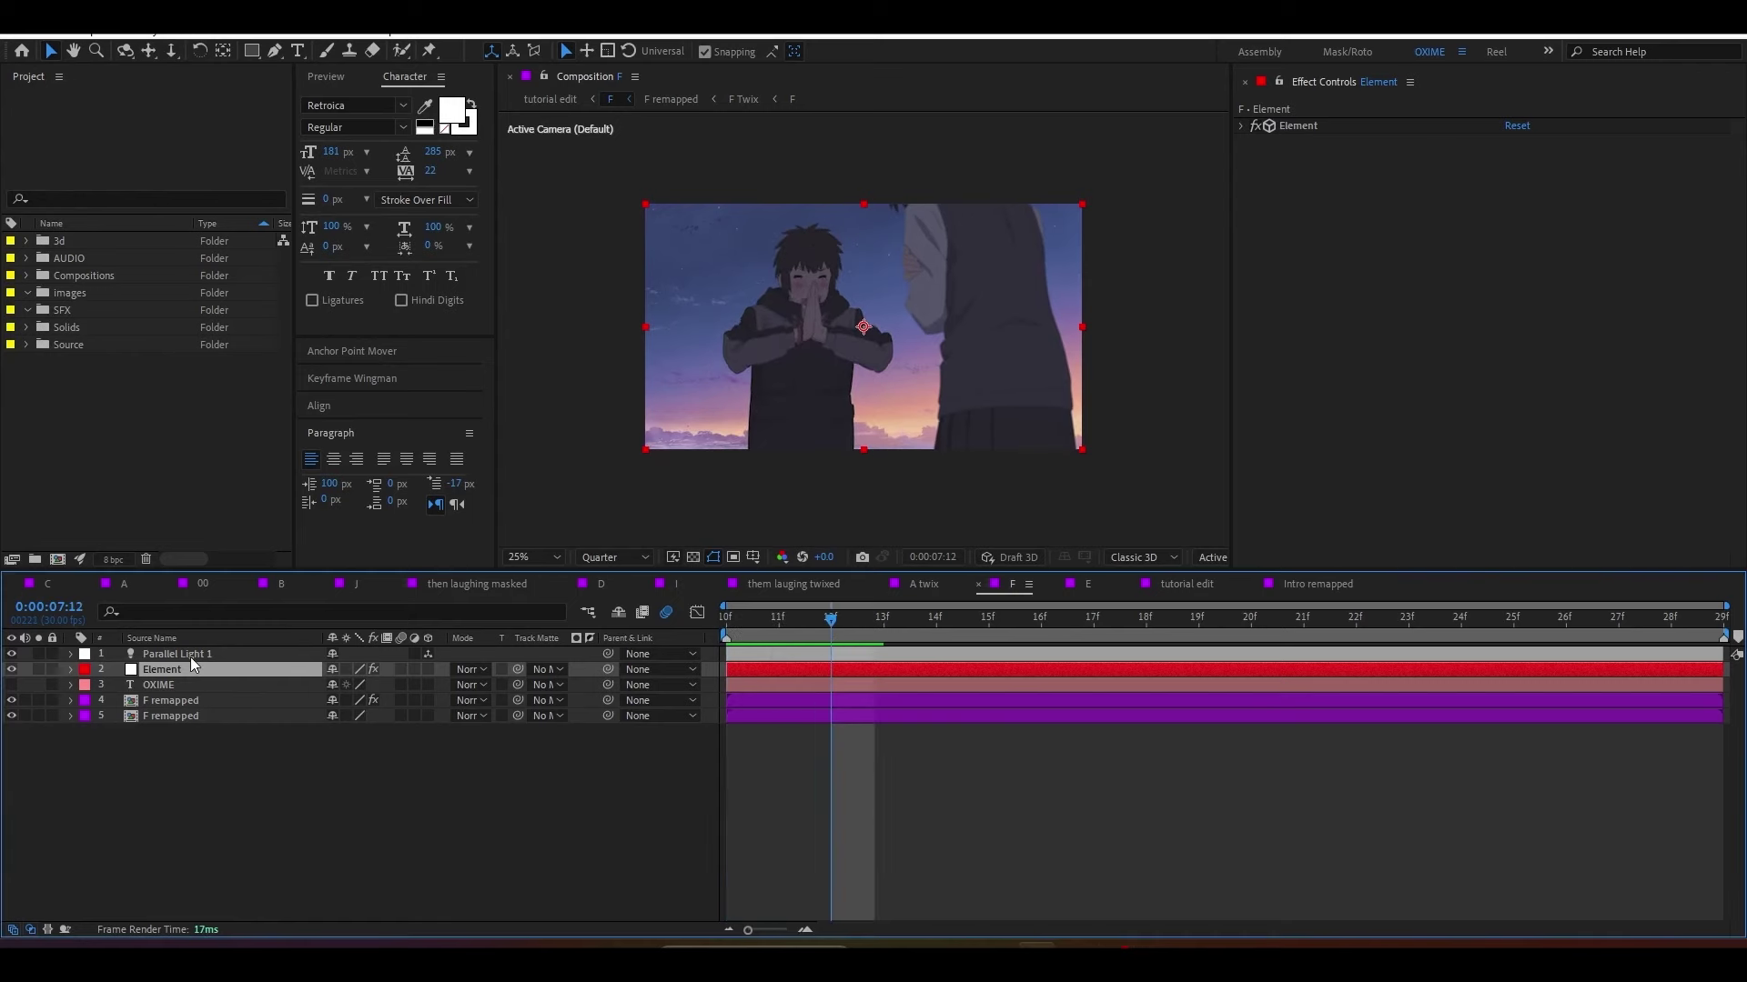
{"action": "left_click", "coordinate": [189, 685]}
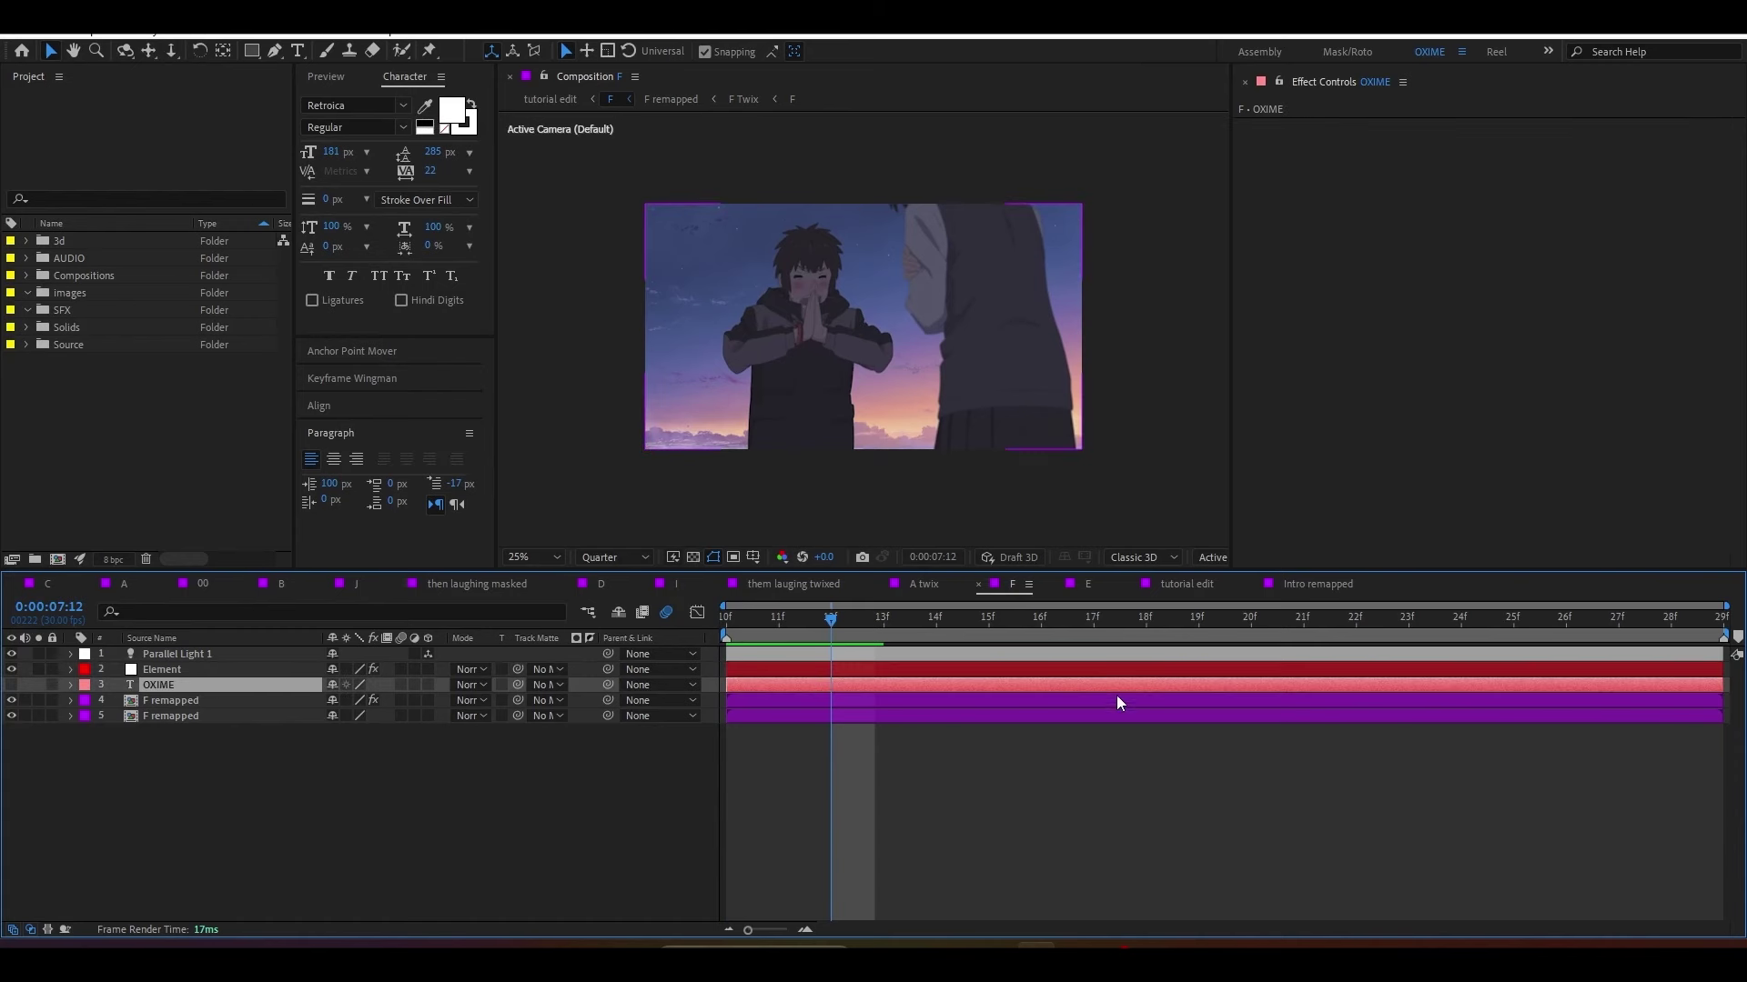
{"action": "left_click", "coordinate": [178, 655]}
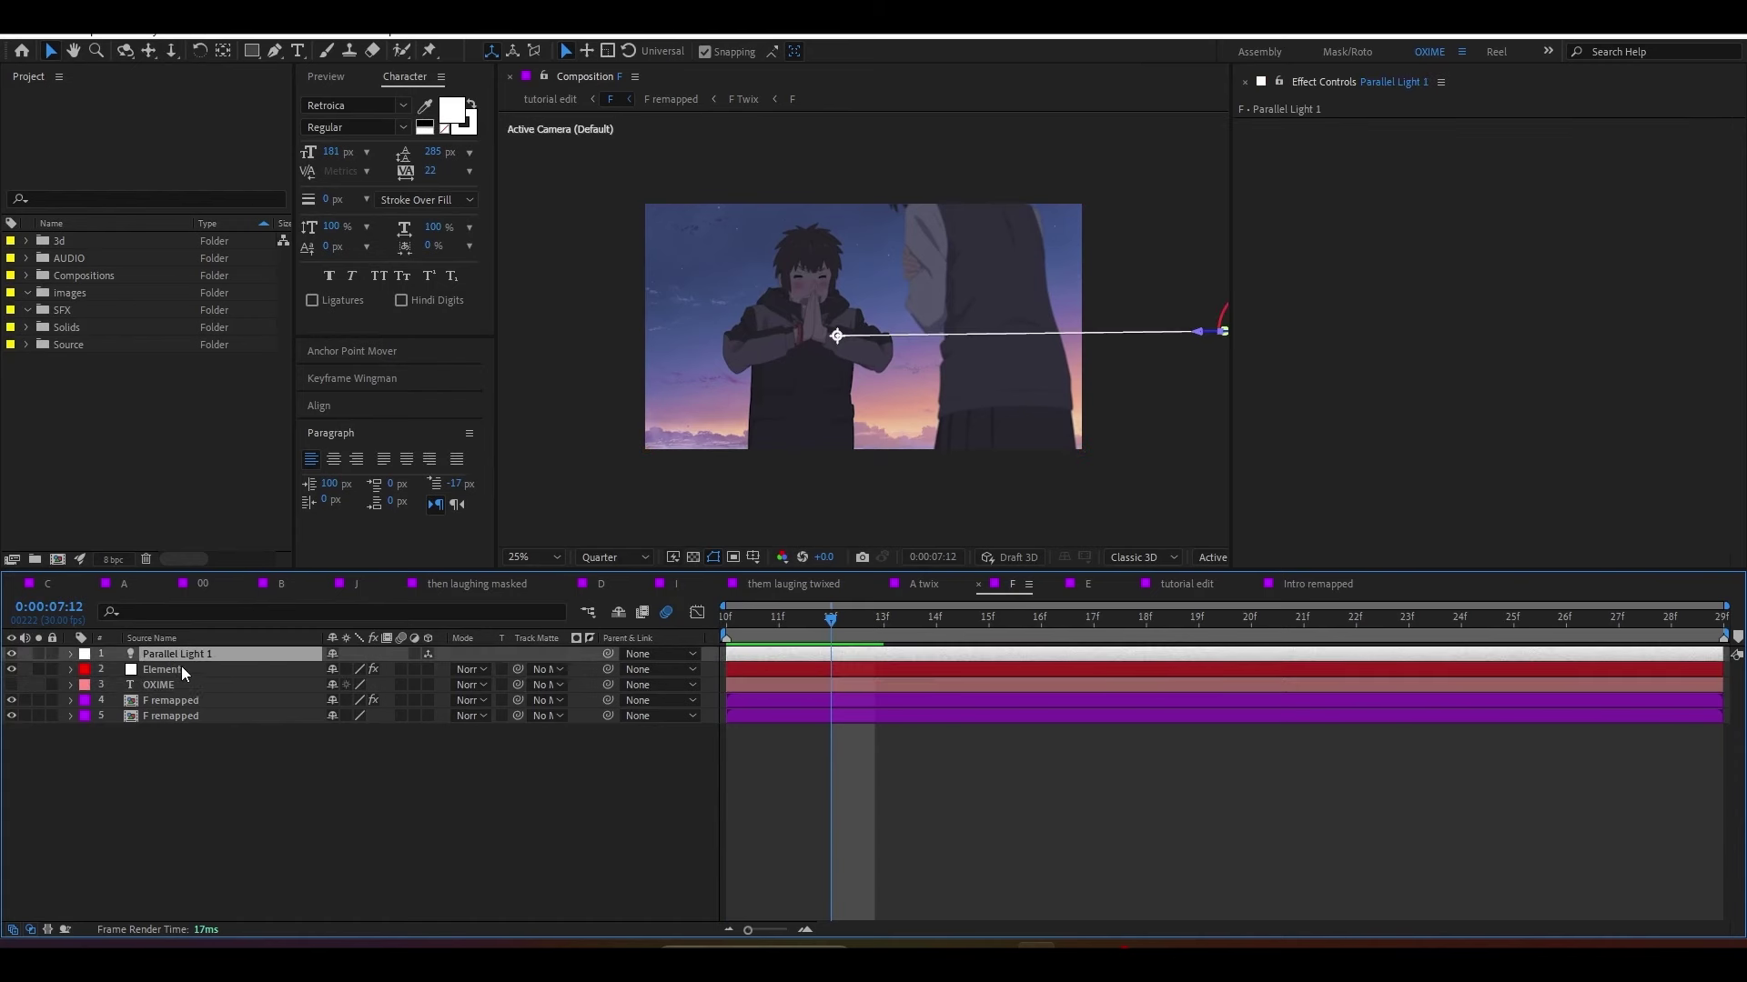
Step: Set the Element layer's Custom Layers Path Layer 1 to 3. OXIME and preview the 3D text
{"action": "left_click", "coordinate": [1056, 401]}
{"action": "left_click", "coordinate": [1243, 127]}
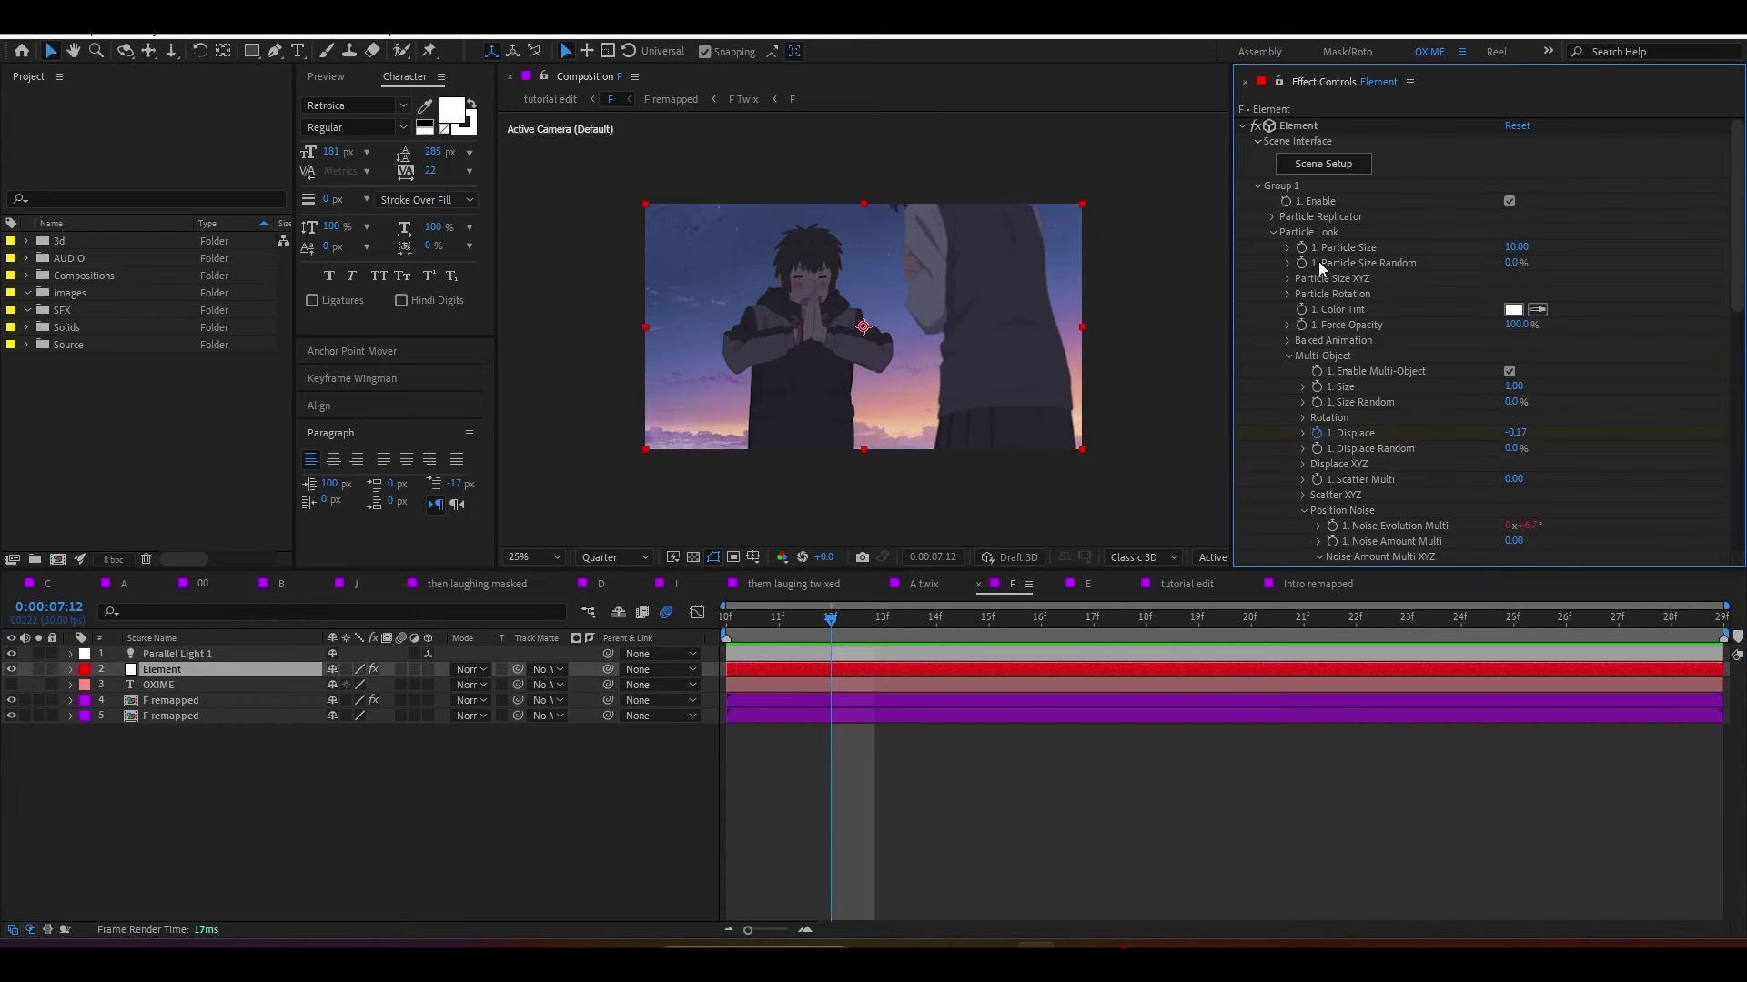
{"action": "scroll", "coordinate": [1310, 260], "scroll_direction": "down", "scroll_amount": 3}
{"action": "key", "text": "comma"}
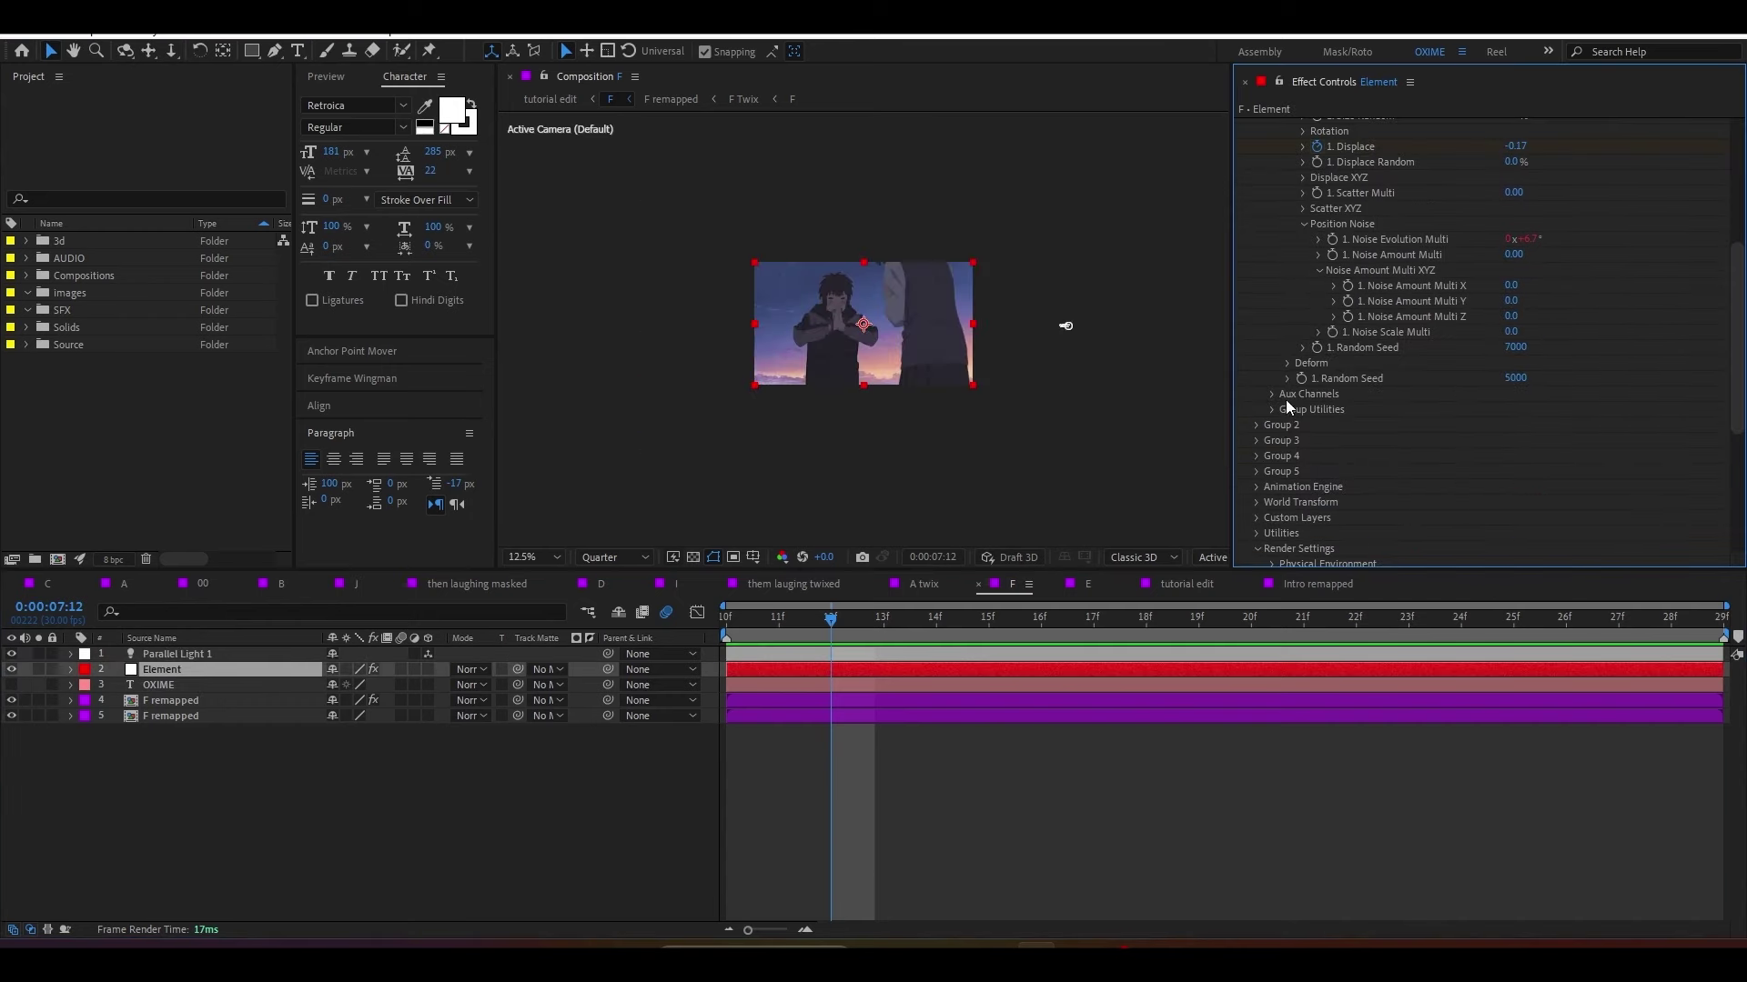
{"action": "scroll", "coordinate": [1292, 401], "scroll_direction": "down", "scroll_amount": 4}
{"action": "scroll", "coordinate": [1288, 391], "scroll_direction": "down", "scroll_amount": 2}
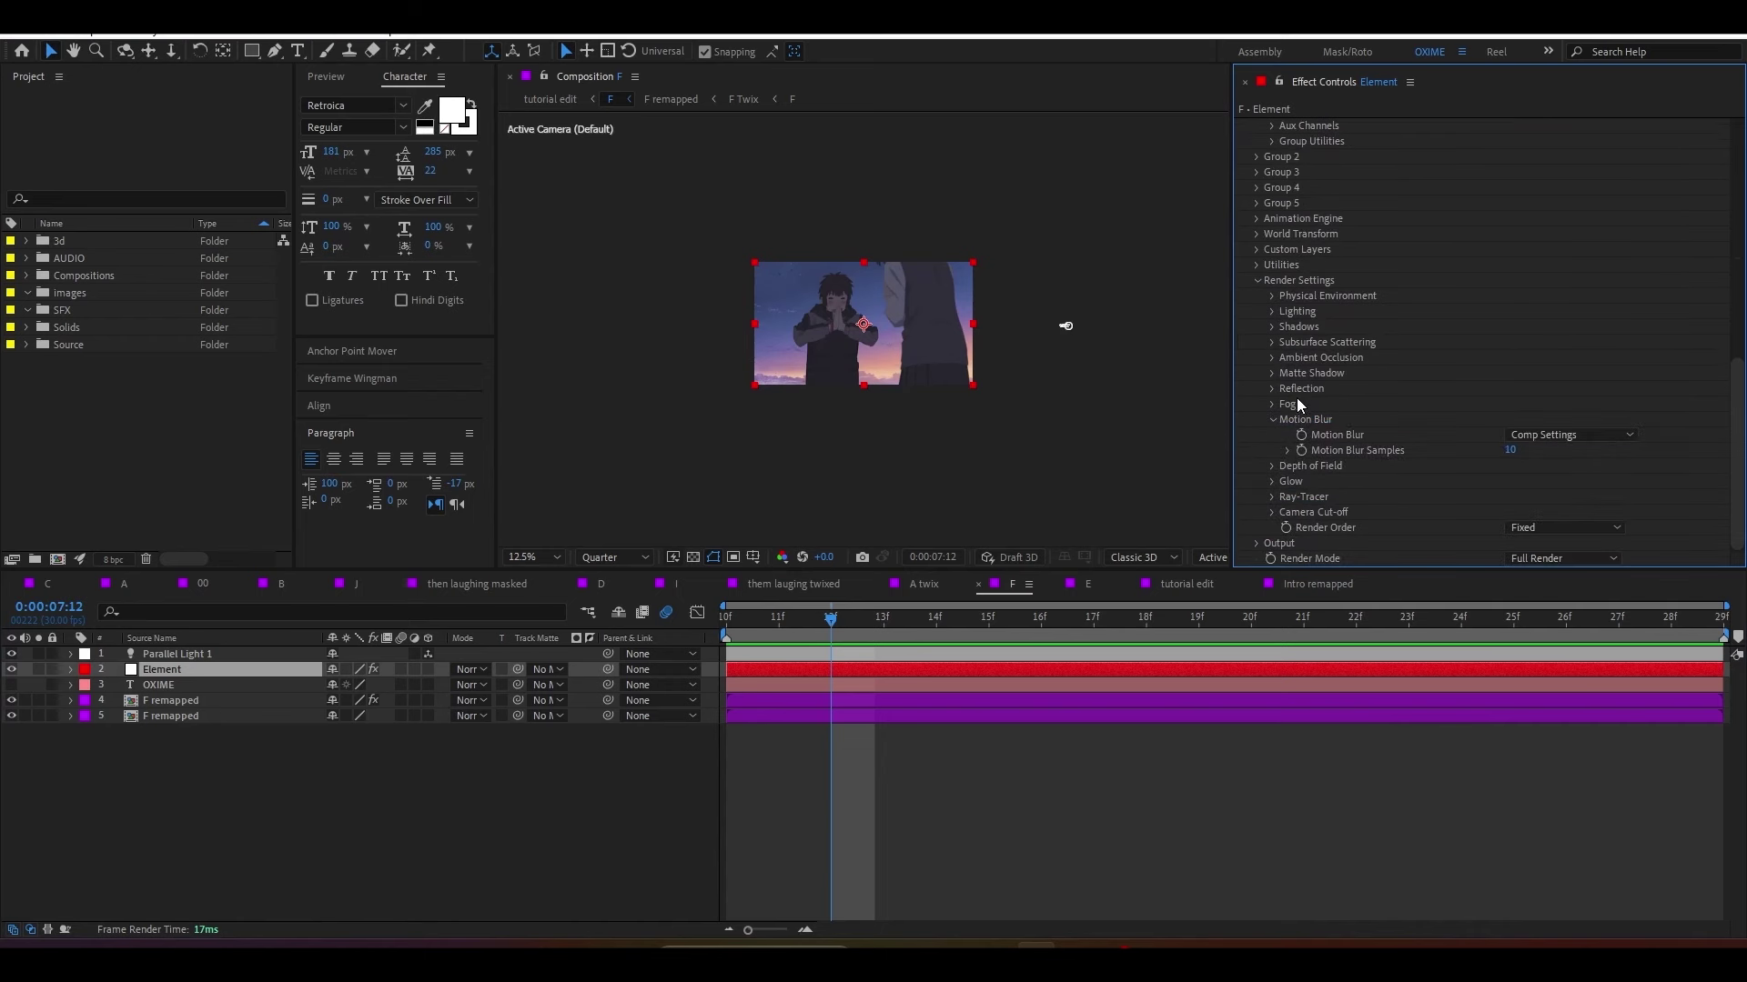
{"action": "left_click", "coordinate": [1256, 249]}
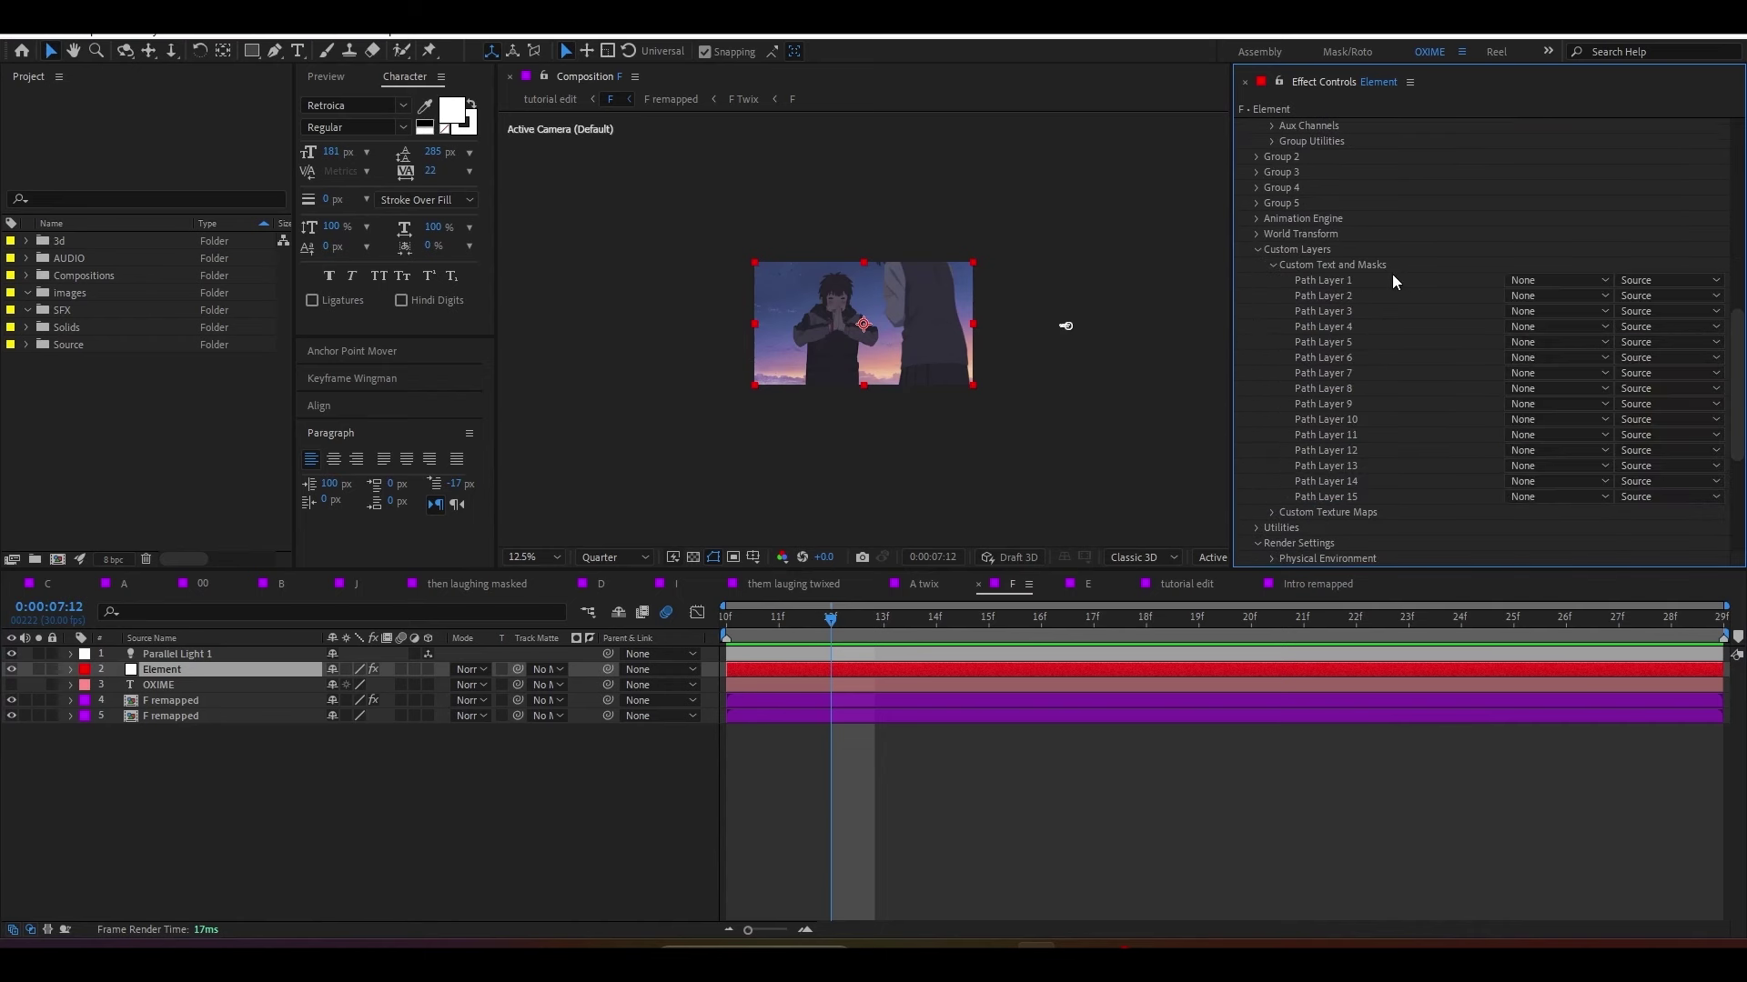
{"action": "left_click", "coordinate": [1499, 276]}
{"action": "left_click", "coordinate": [1547, 349]}
{"action": "key", "text": "period"}
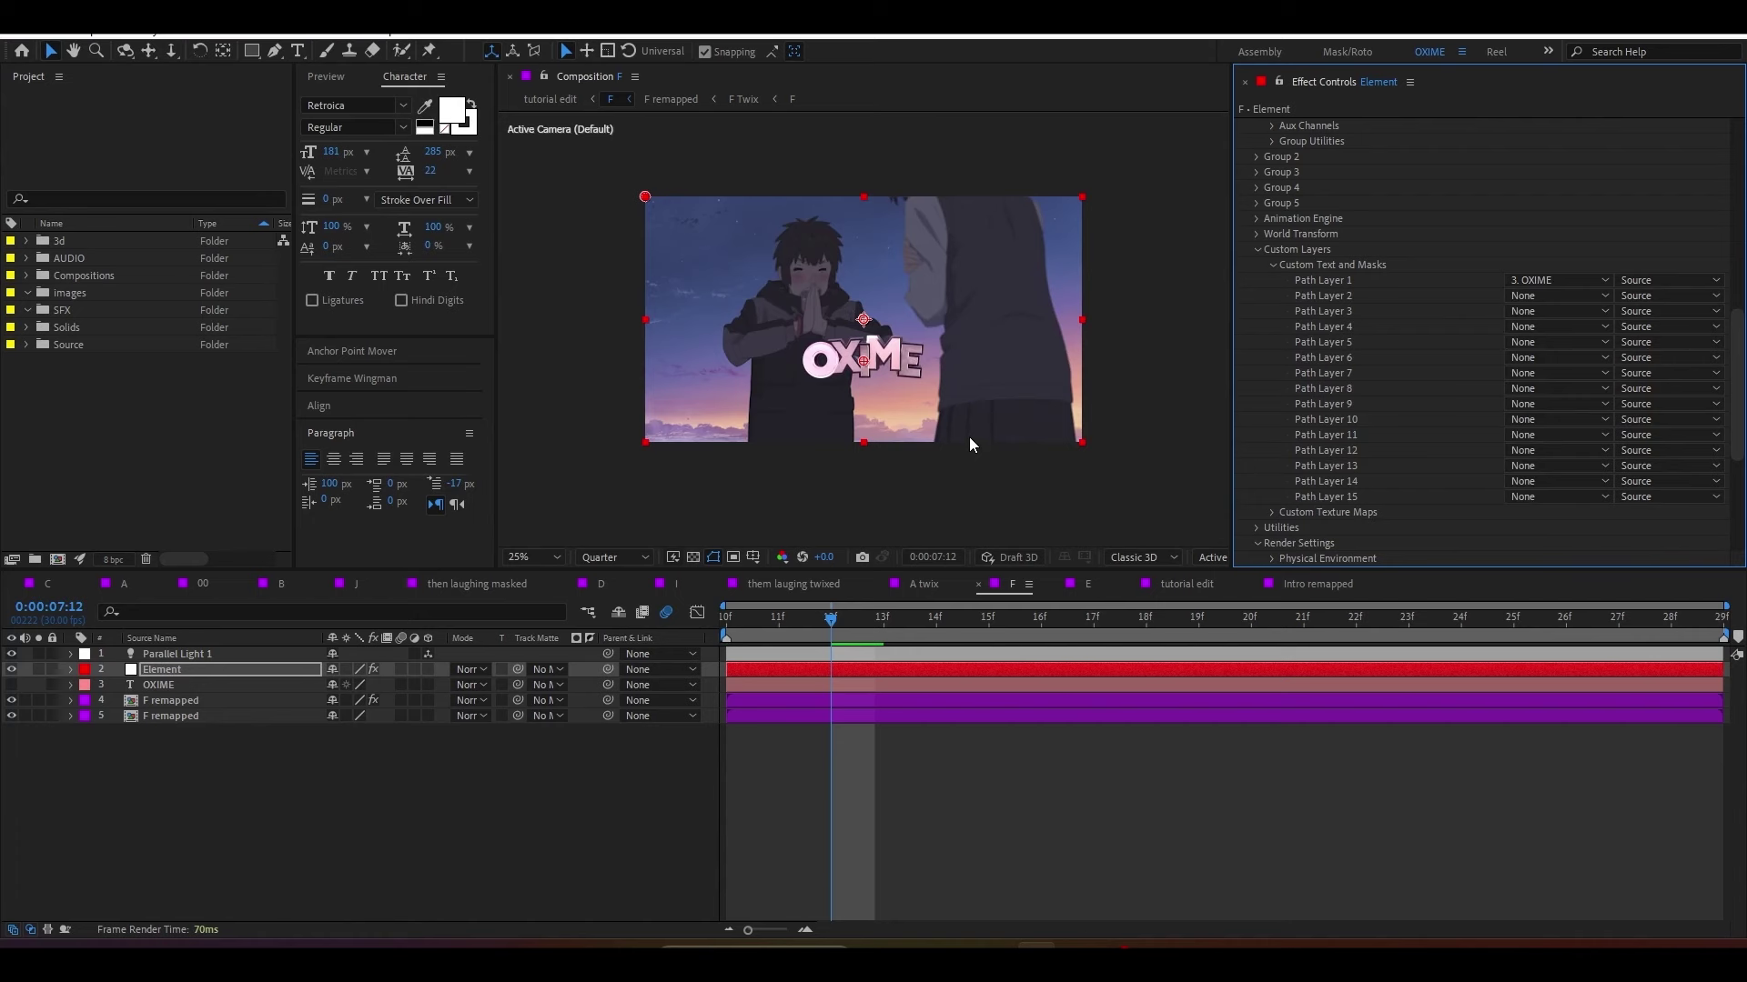
{"action": "key", "text": "space"}
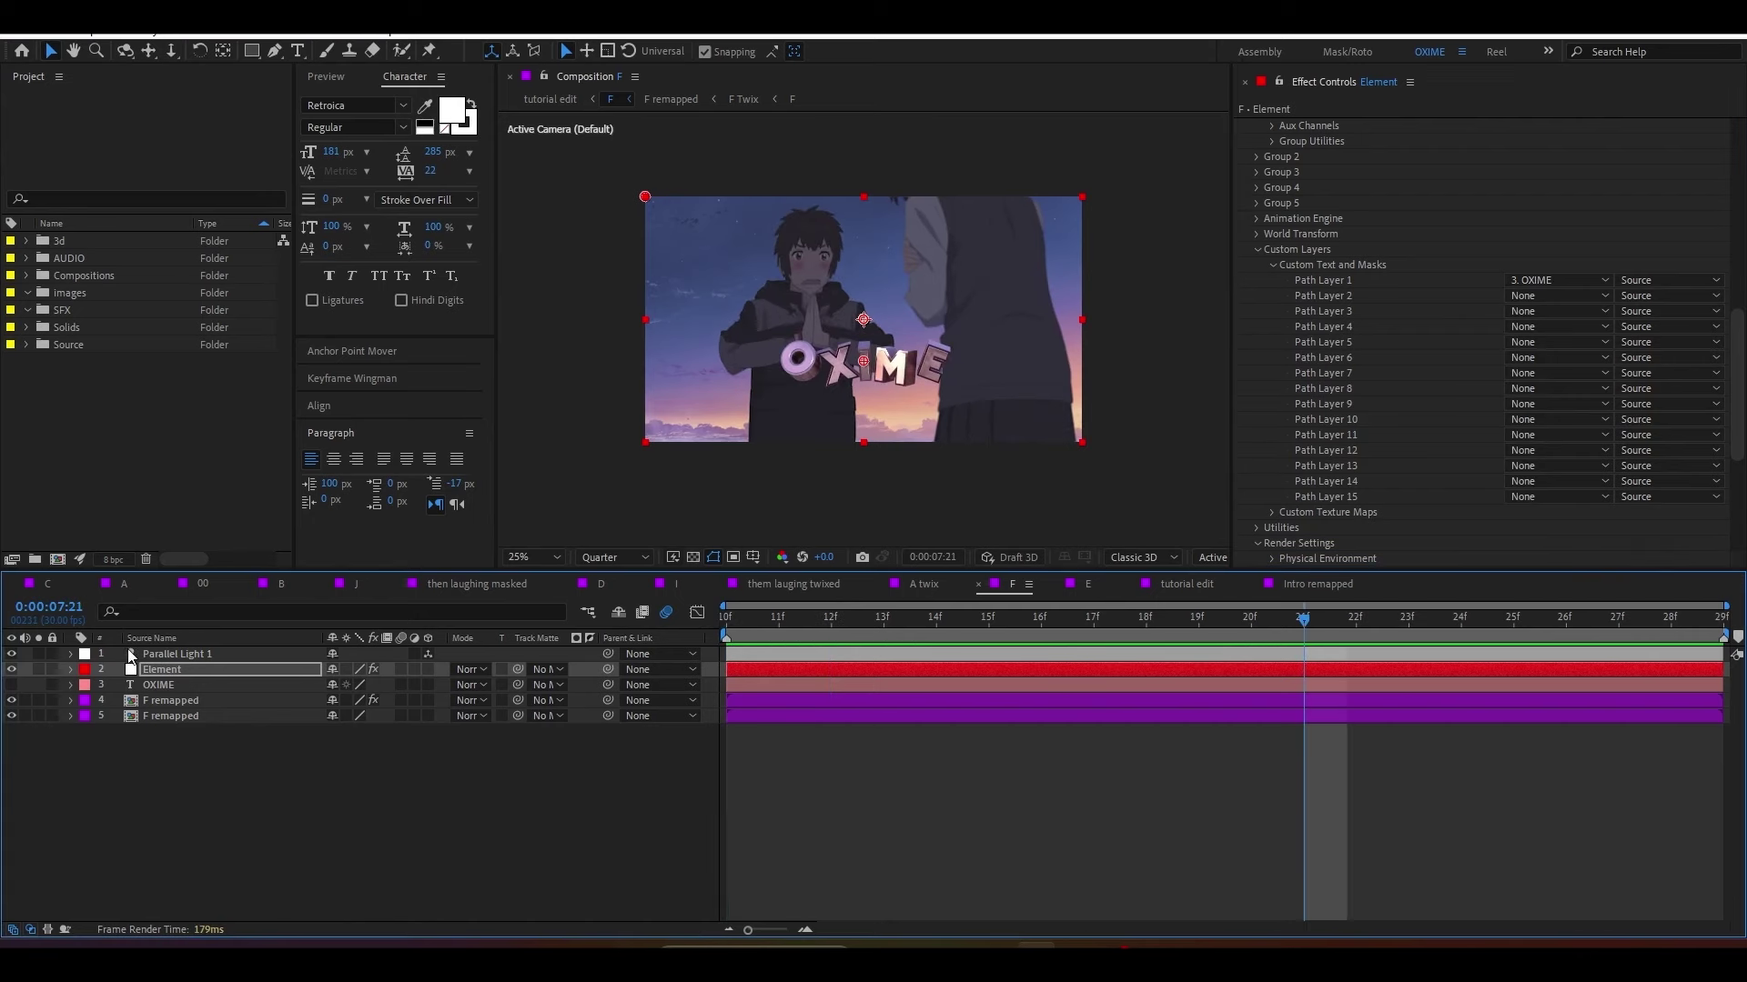
Step: Change the OXIME text layer to read SORRY
{"action": "double_click", "coordinate": [183, 684]}
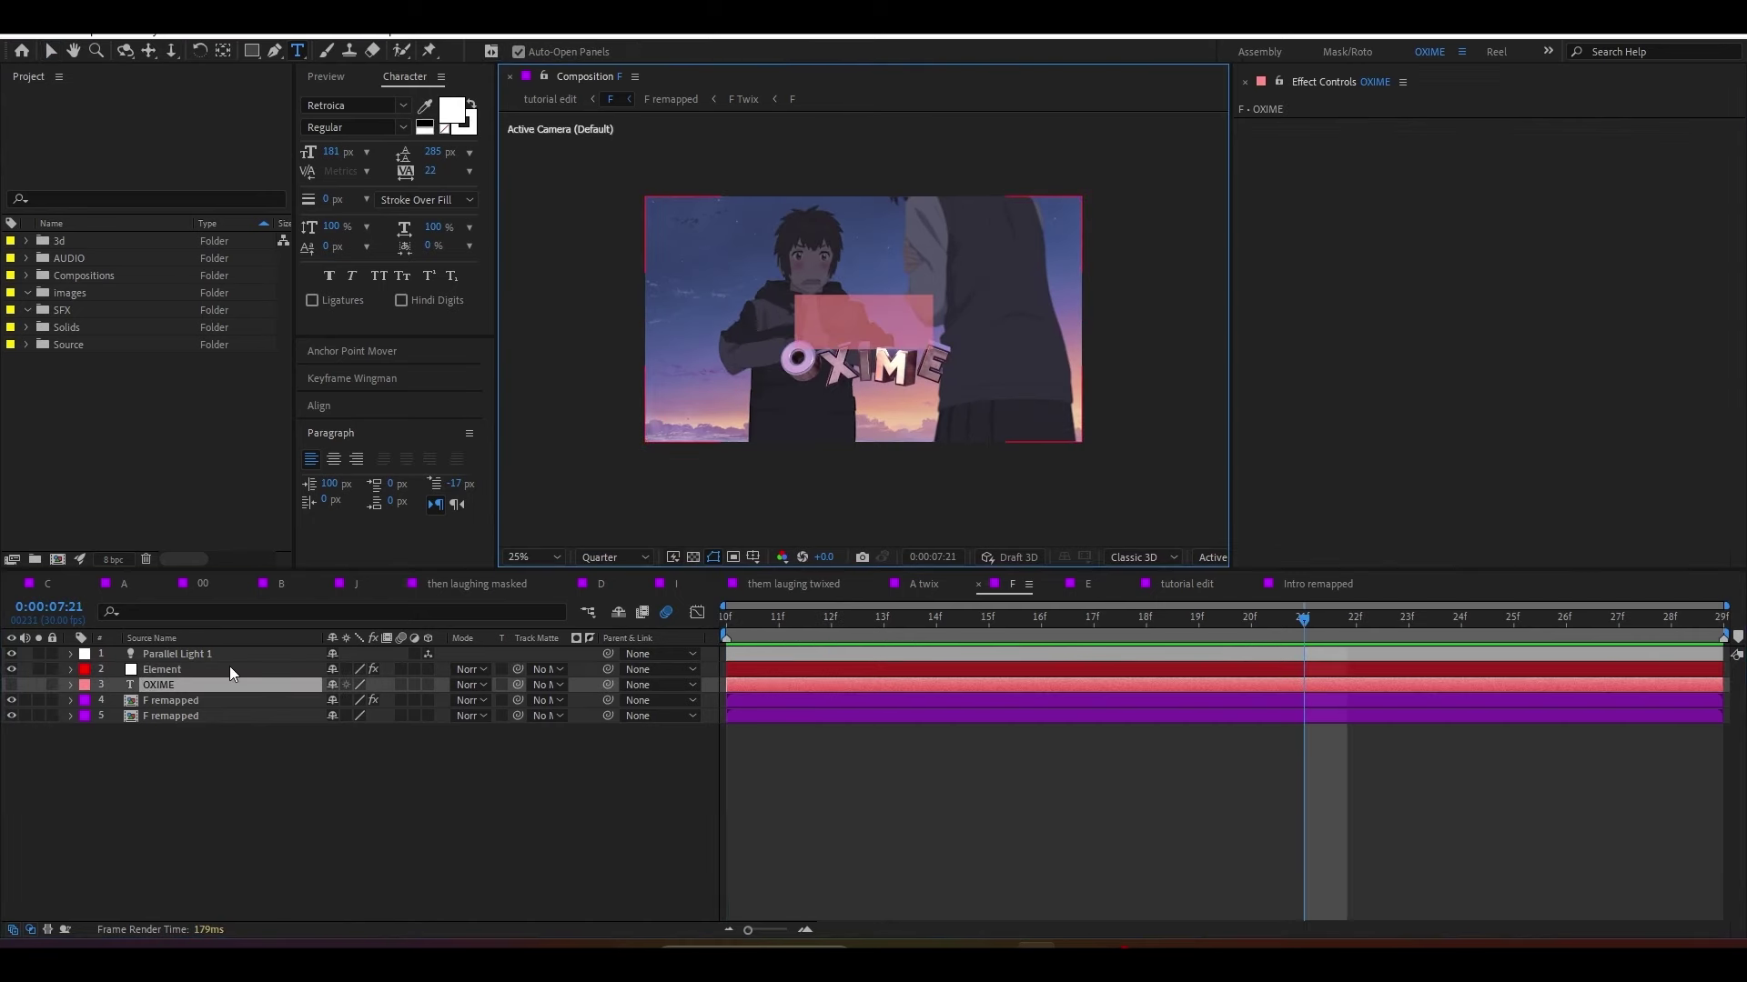
{"action": "type", "text": "SORRY"}
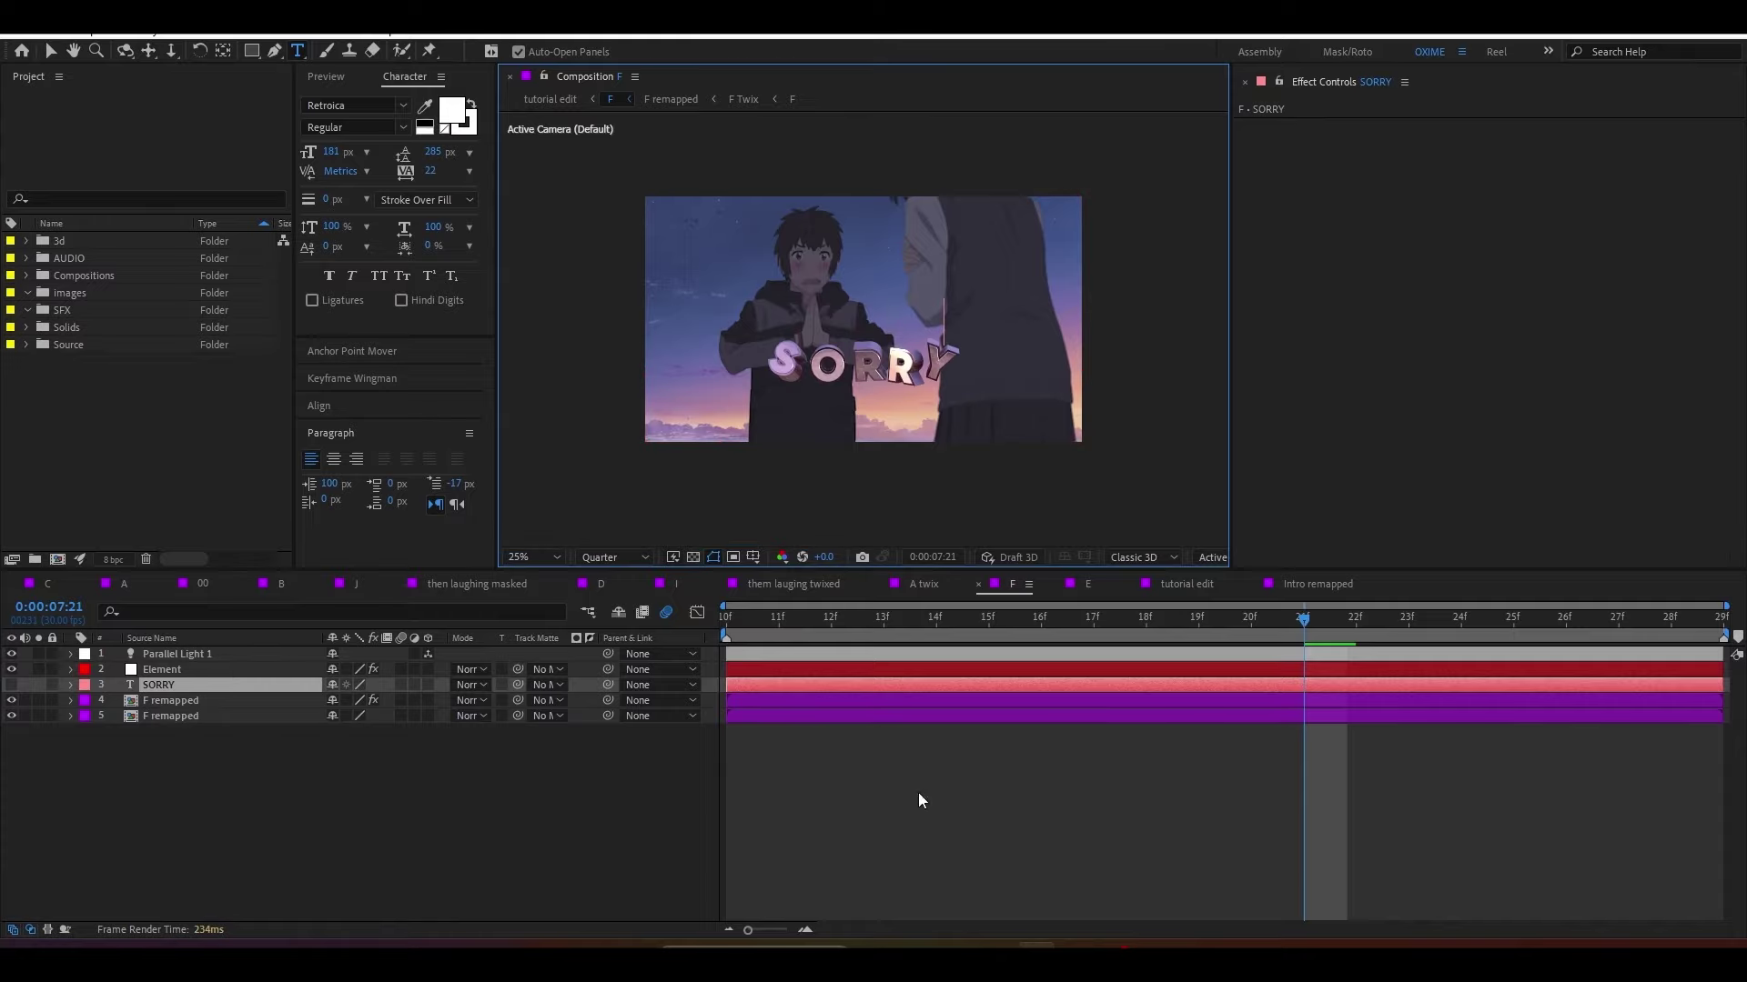
{"action": "left_click", "coordinate": [920, 795]}
Step: Rotate the environment to 280° on Y, tint the light blue, and return to tutorial edit
{"action": "left_click", "coordinate": [946, 673]}
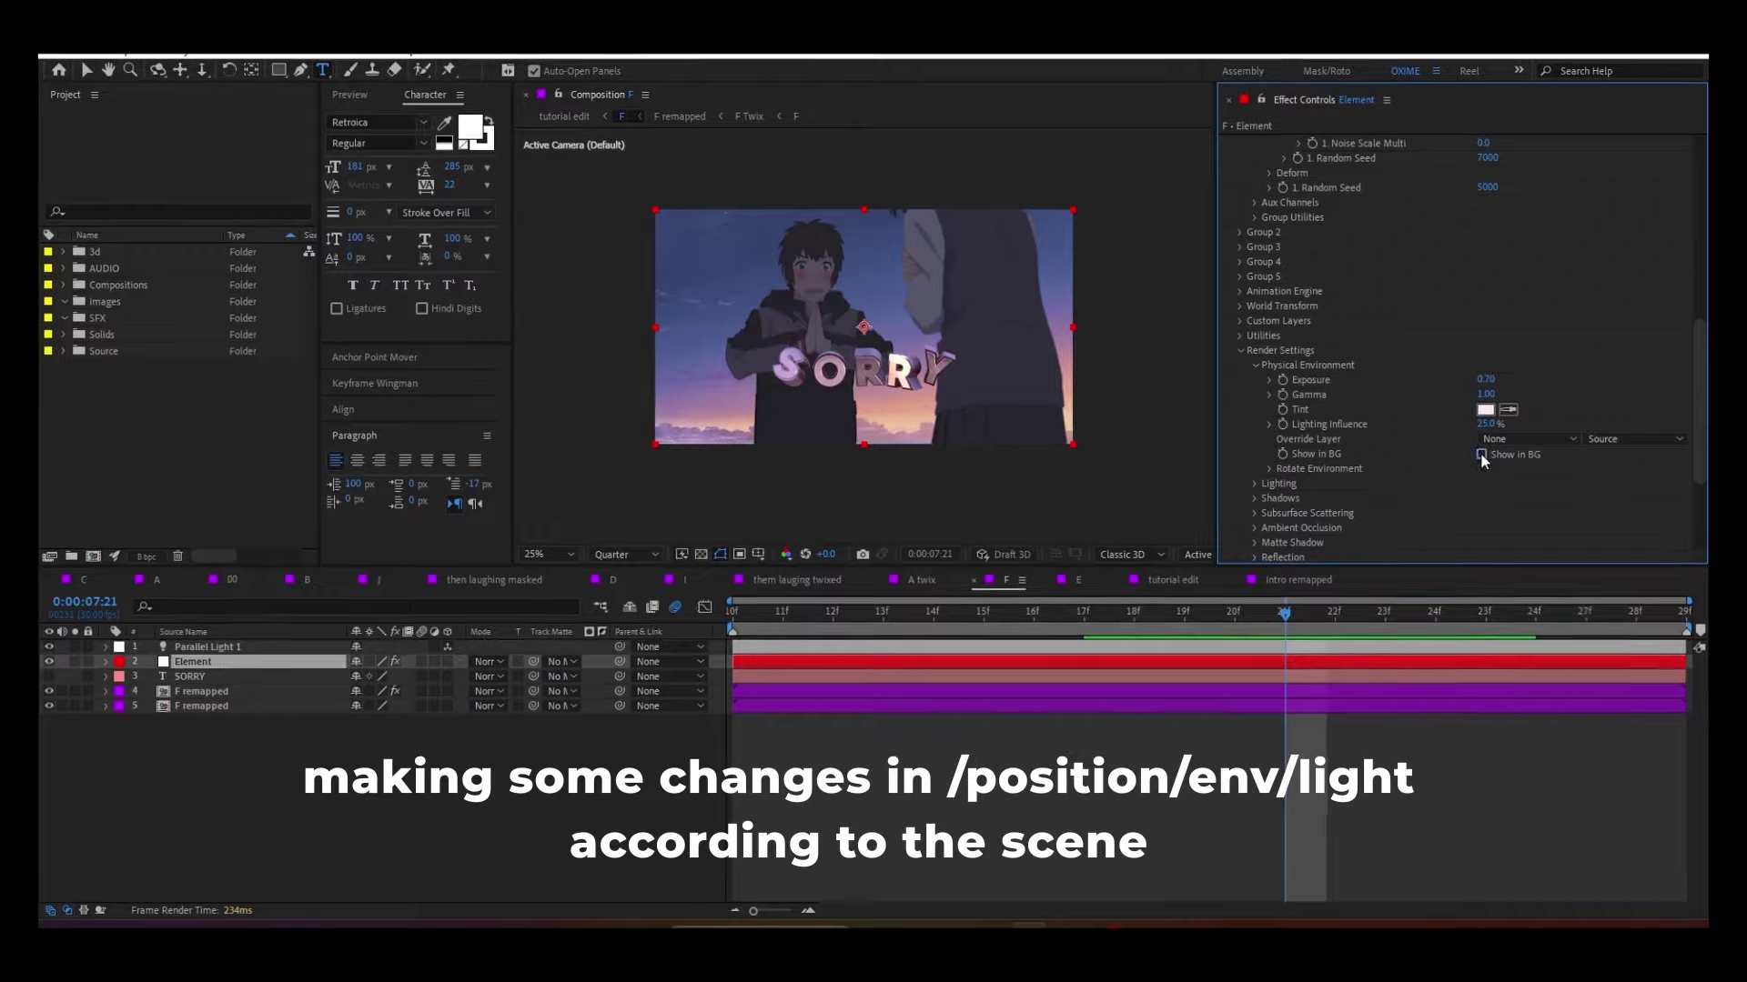
{"action": "left_click_drag", "start_coordinate": [1480, 498], "coordinate": [1477, 484]}
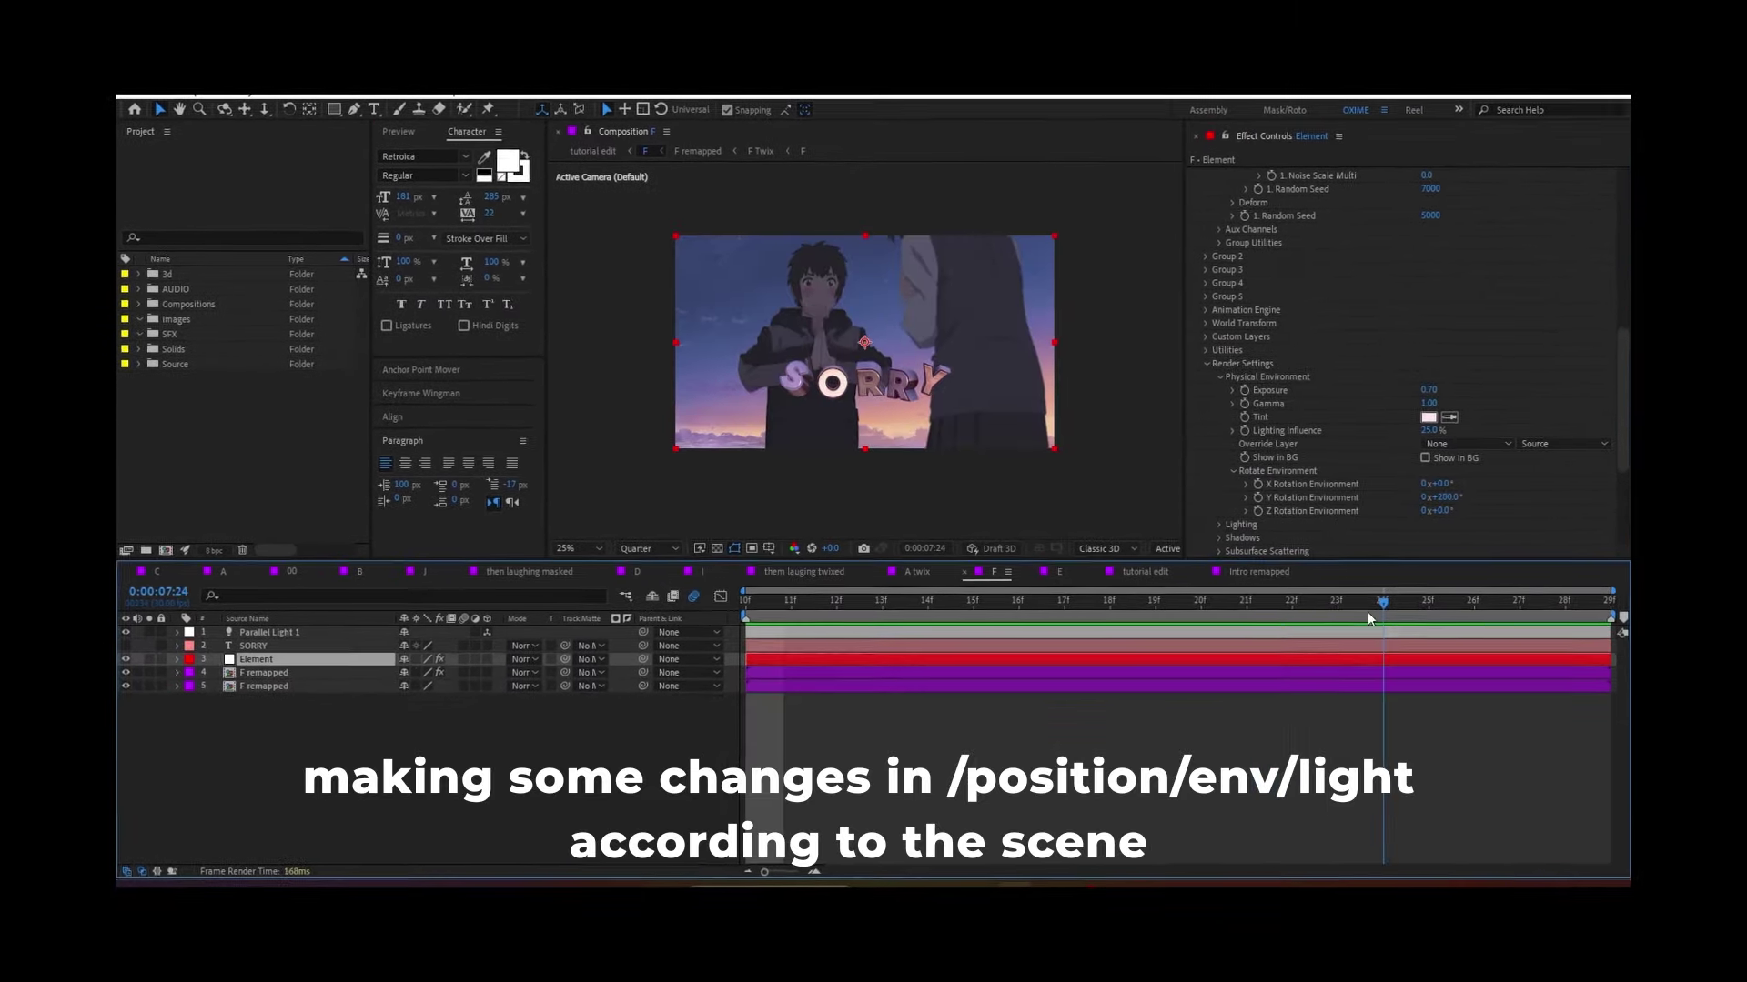
{"action": "left_click", "coordinate": [1211, 260]}
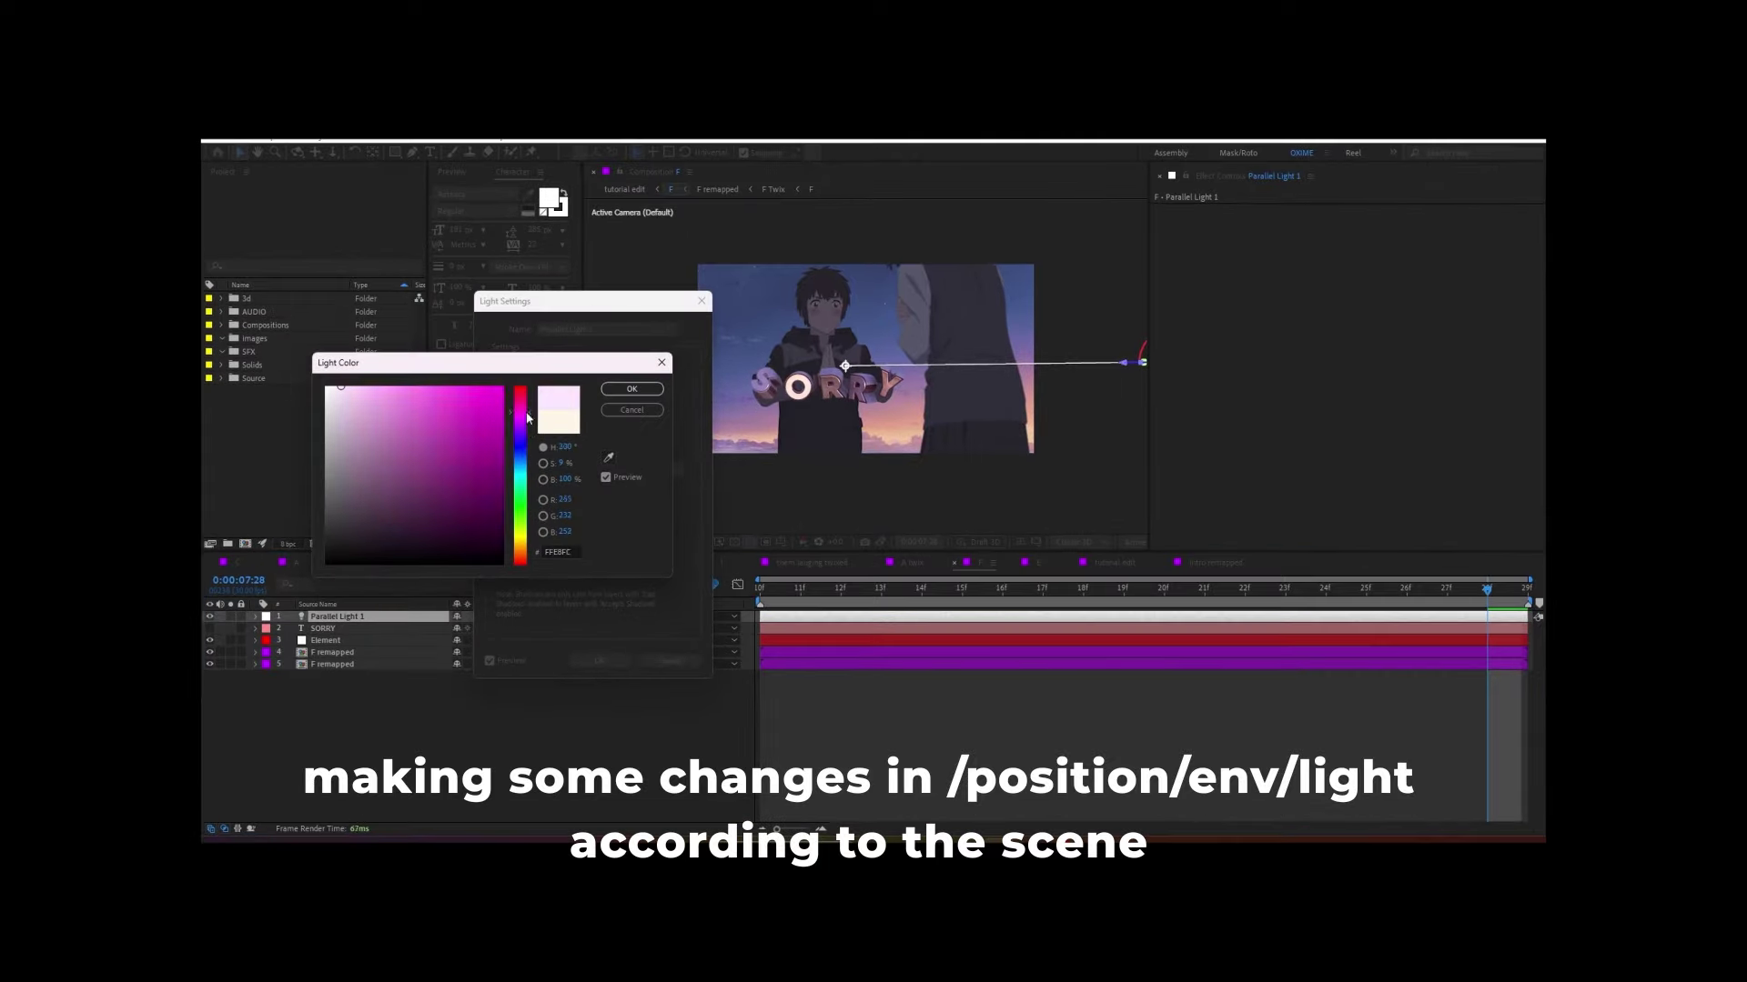
{"action": "left_click_drag", "start_coordinate": [527, 417], "coordinate": [527, 449]}
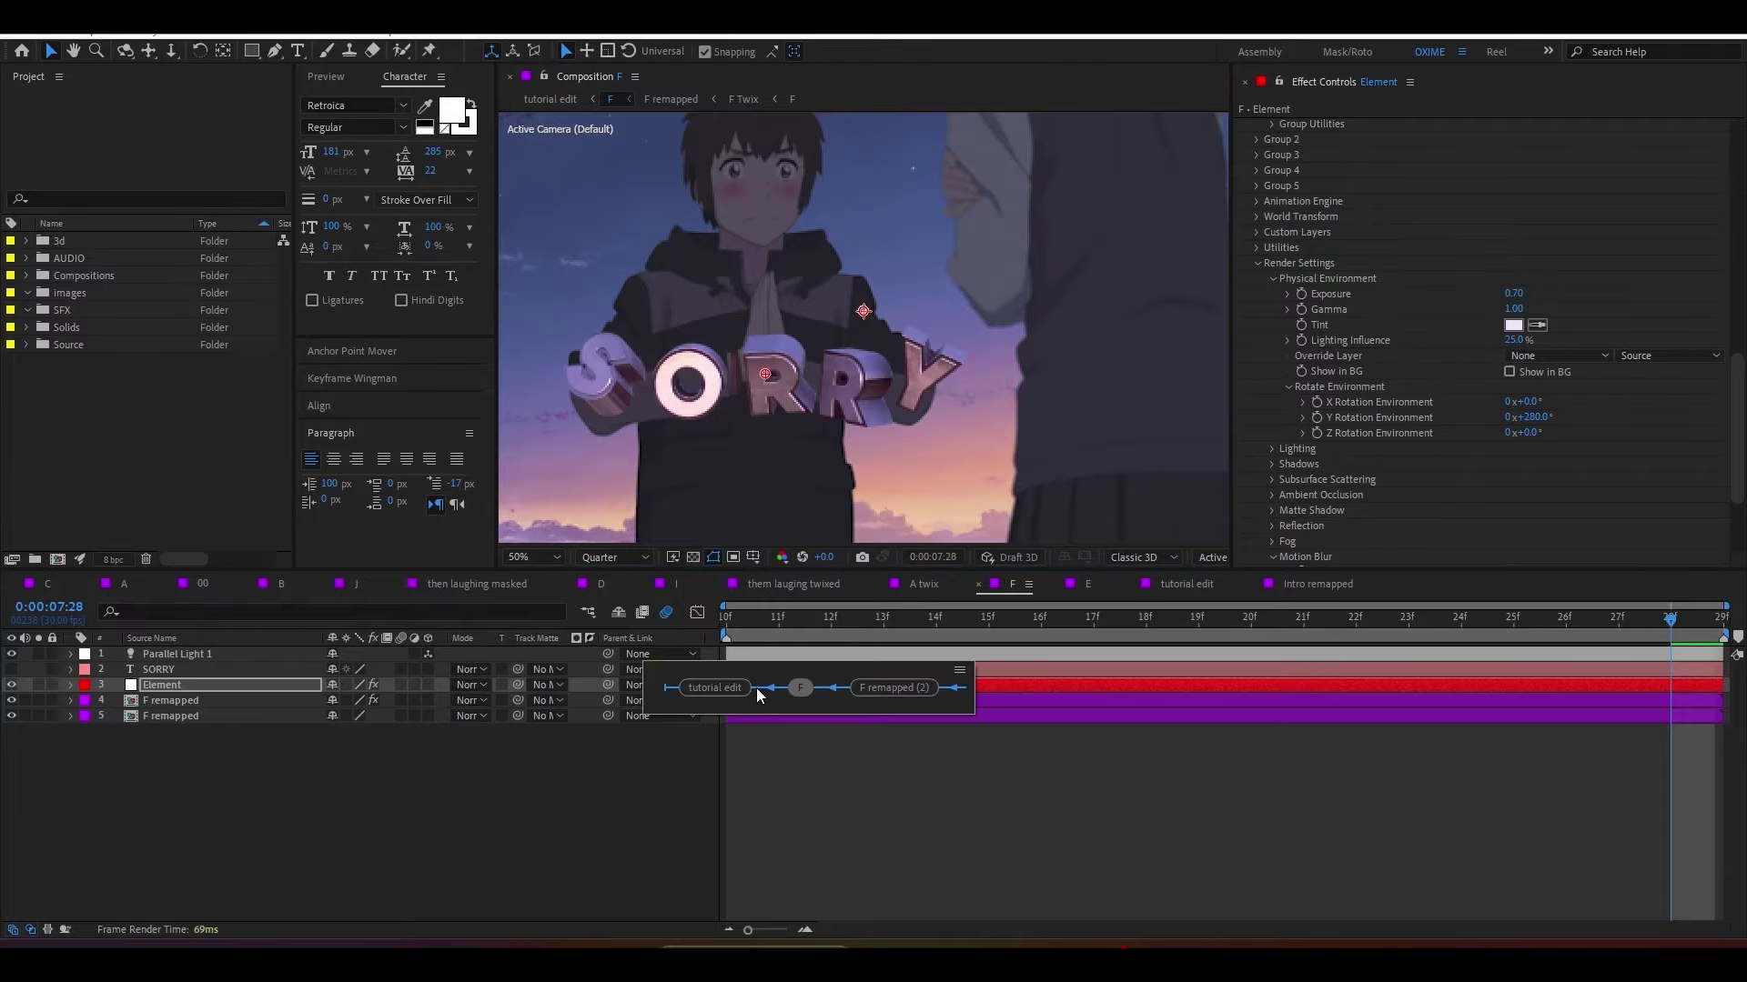
{"action": "left_click", "coordinate": [750, 688]}
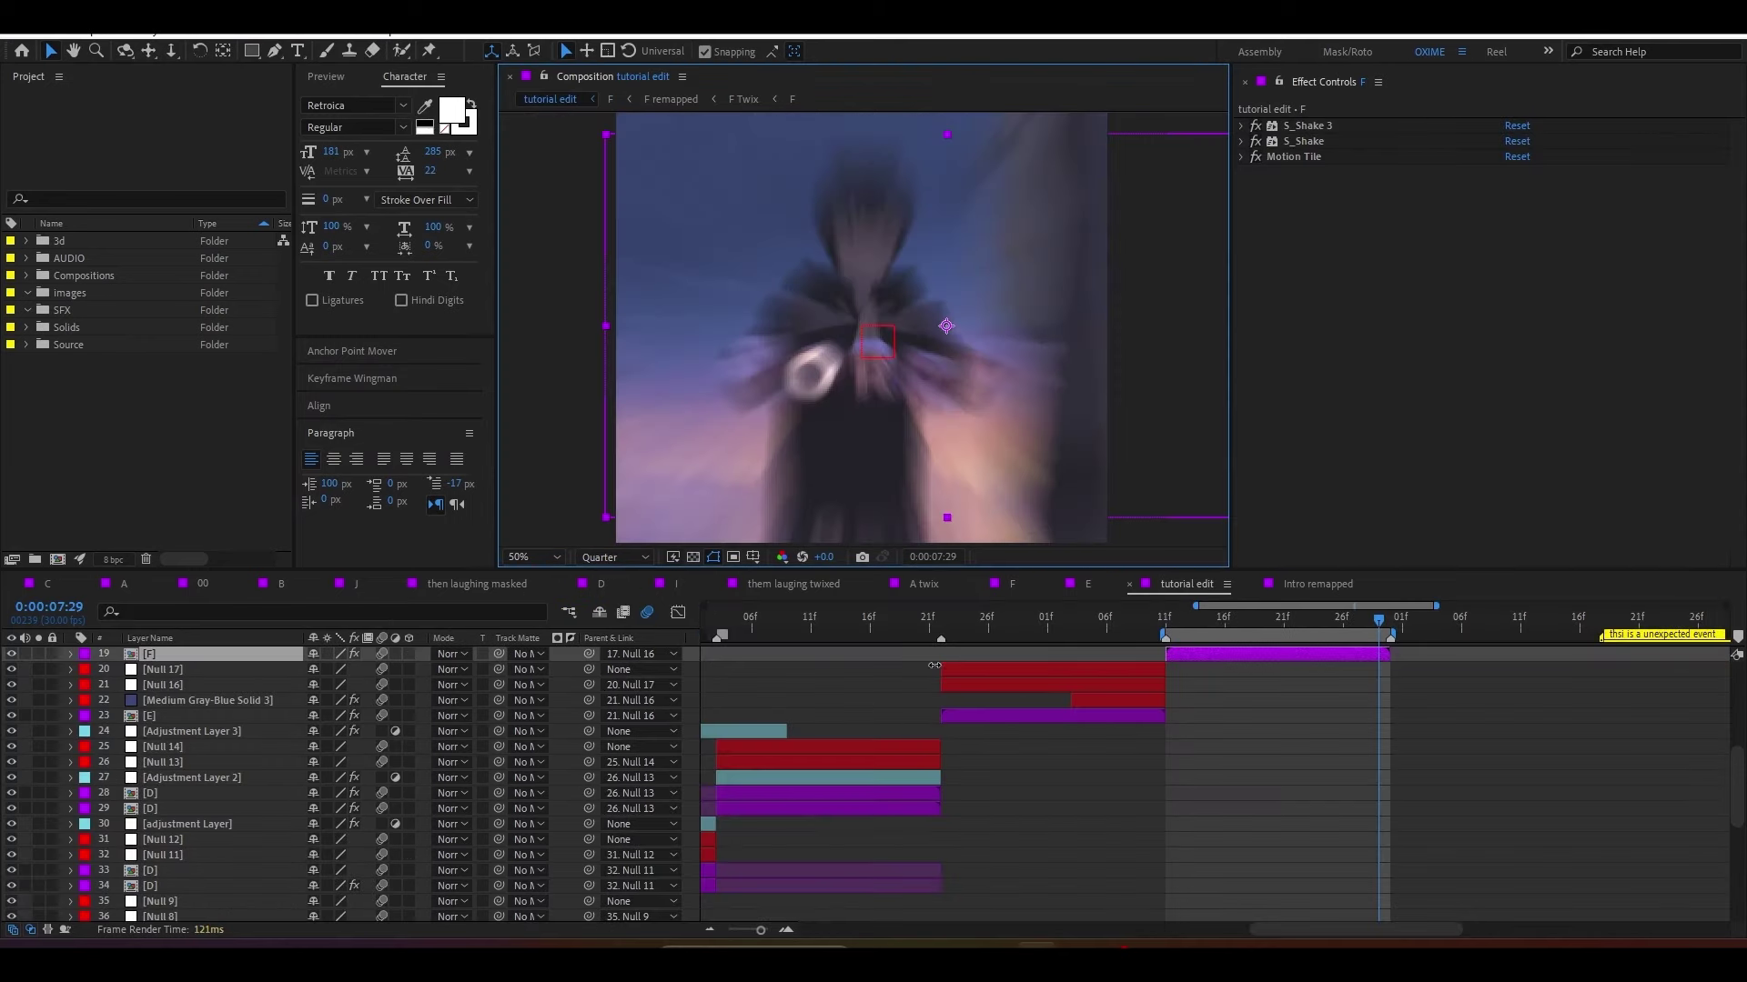
Step: Set the work area start and open the E shot's composition at frame 7:04
{"action": "key", "text": "b"}
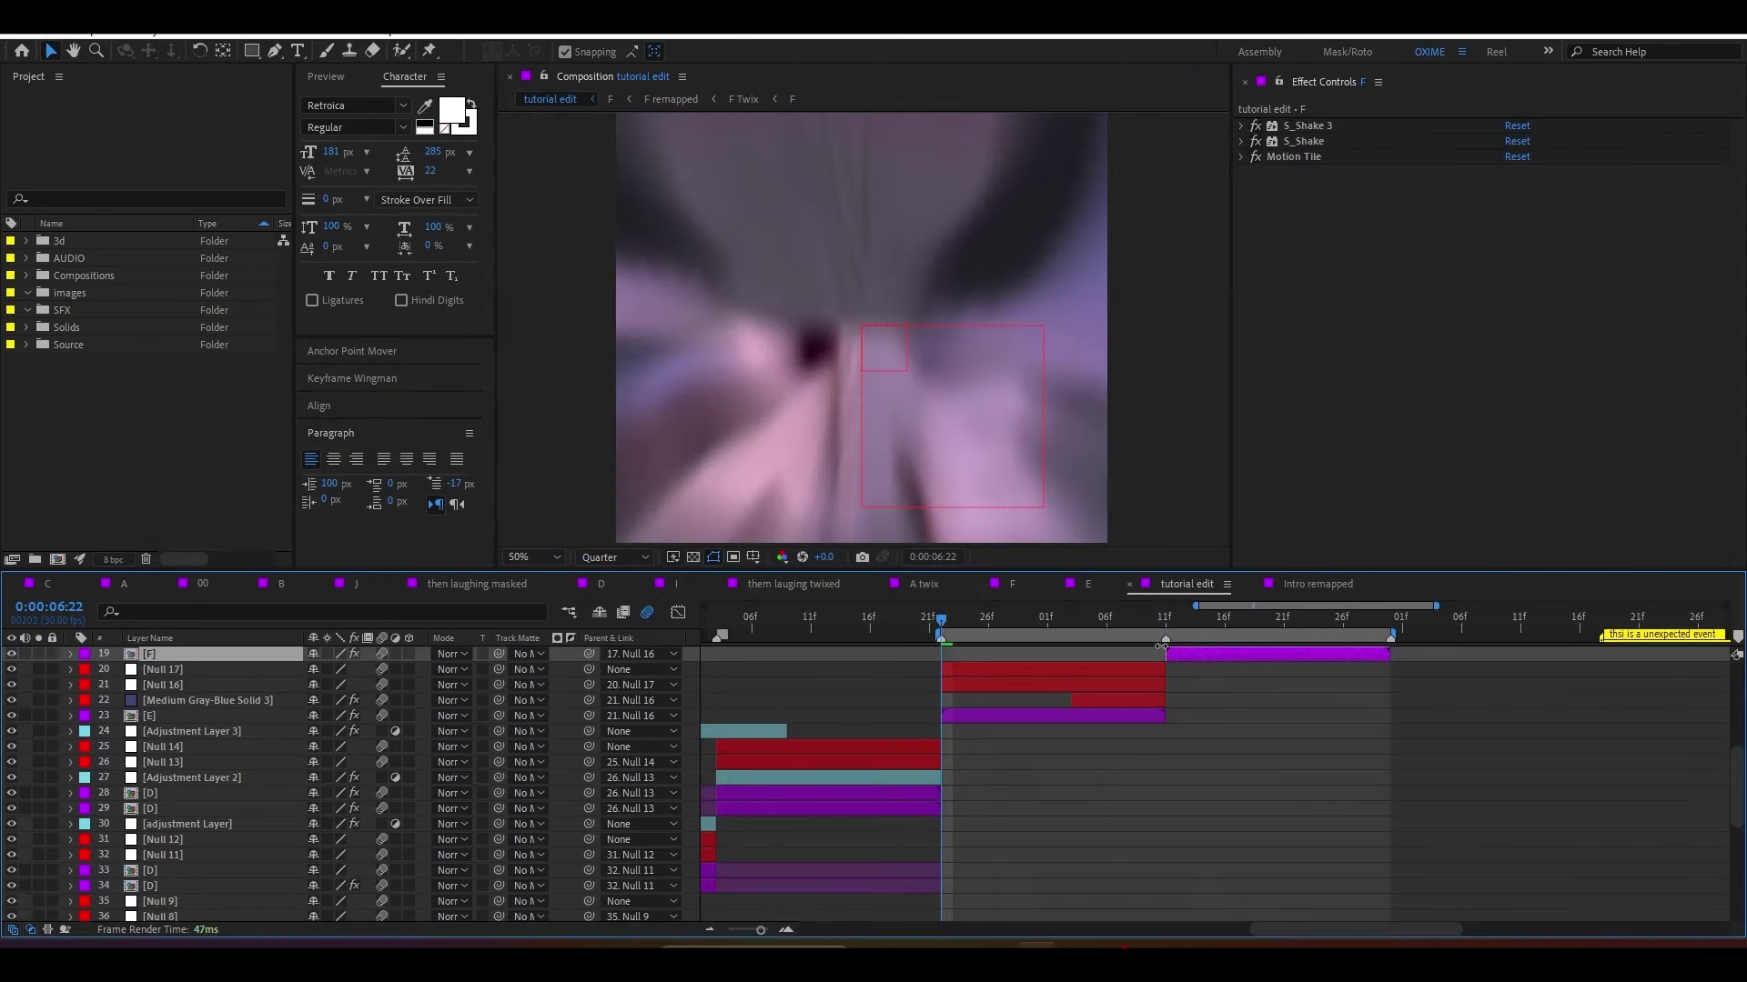
{"action": "double_click", "coordinate": [1066, 713]}
{"action": "left_click_drag", "start_coordinate": [1028, 637], "coordinate": [1398, 637]}
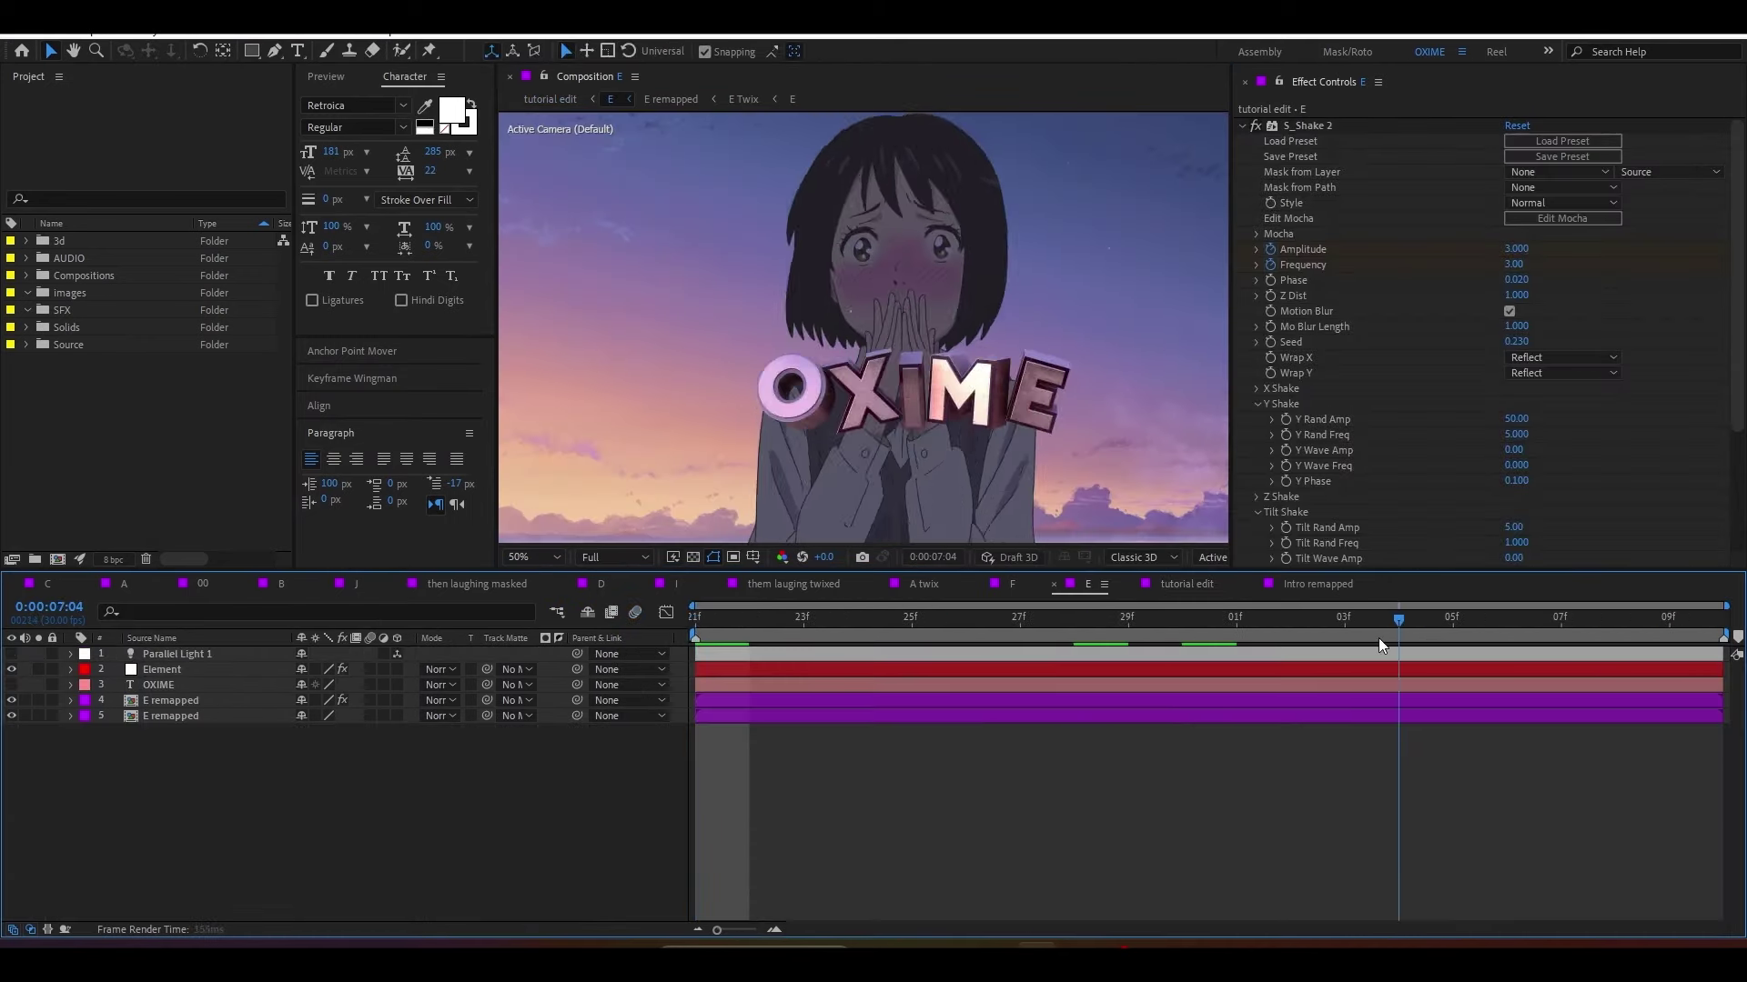
Step: Replace the OXIME text with PERVERT, then select the Element layer to view its settings
{"action": "double_click", "coordinate": [174, 685]}
{"action": "type", "text": "P"}
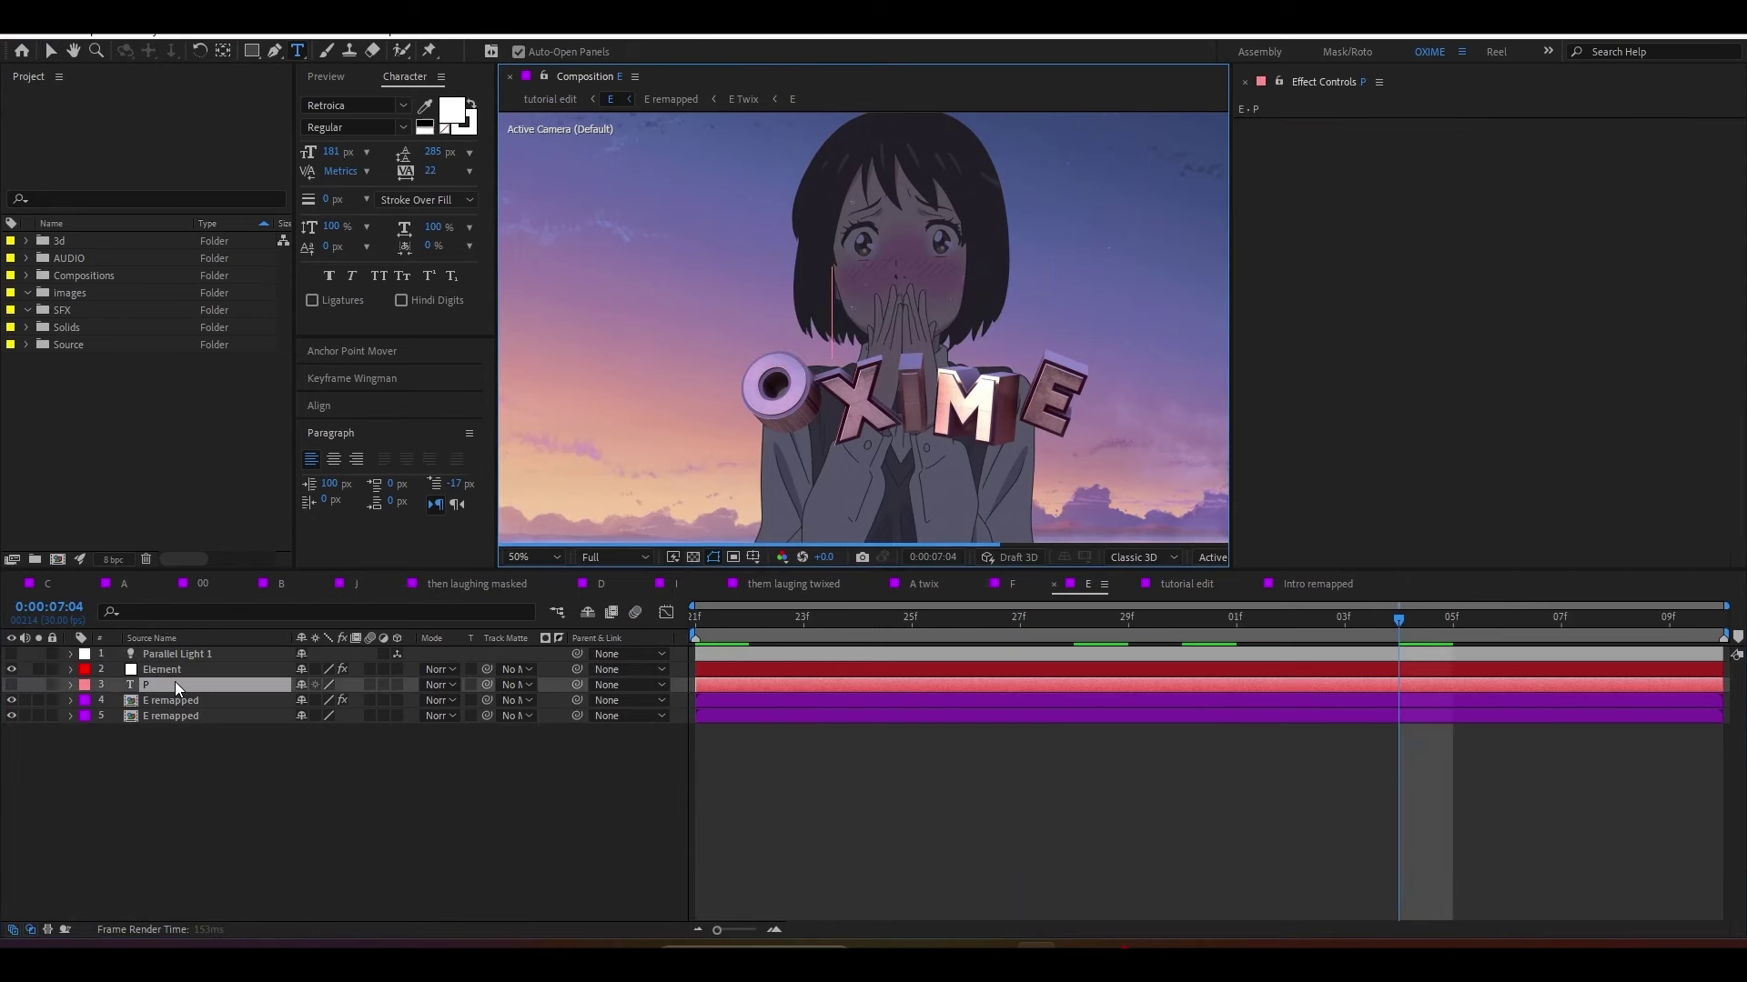
{"action": "type", "text": "ERVERT"}
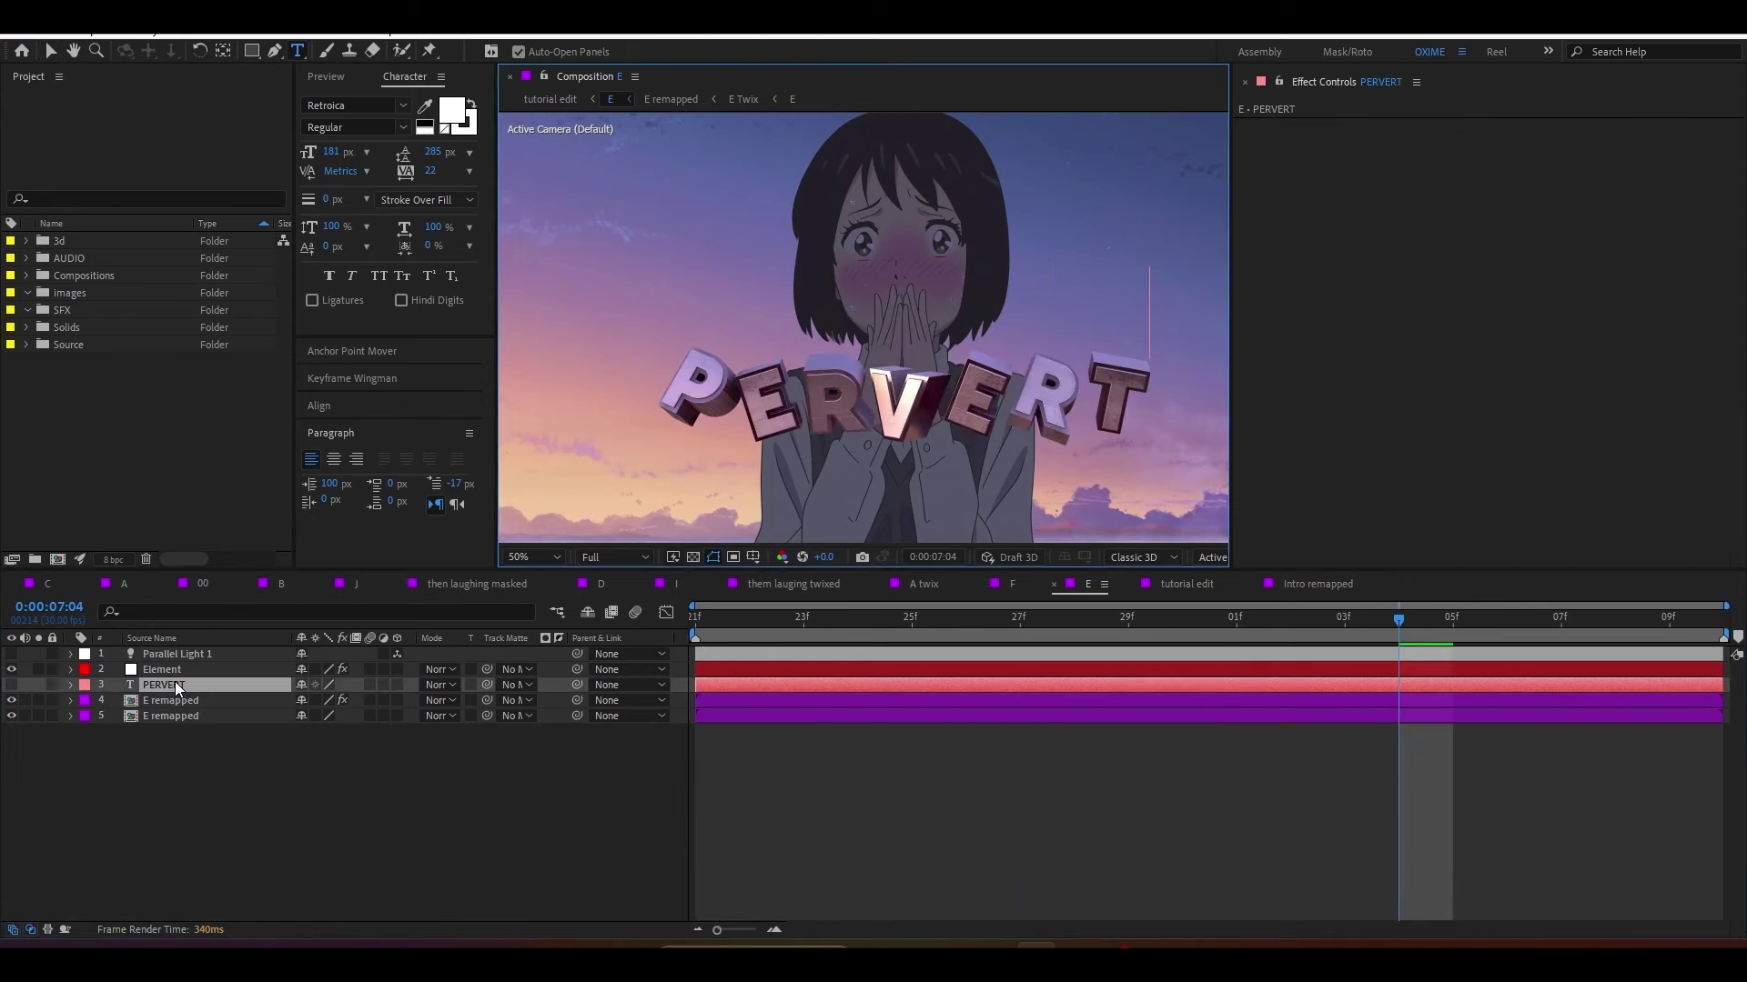
{"action": "left_click", "coordinate": [930, 766]}
{"action": "left_click_drag", "start_coordinate": [1031, 618], "coordinate": [1670, 619]}
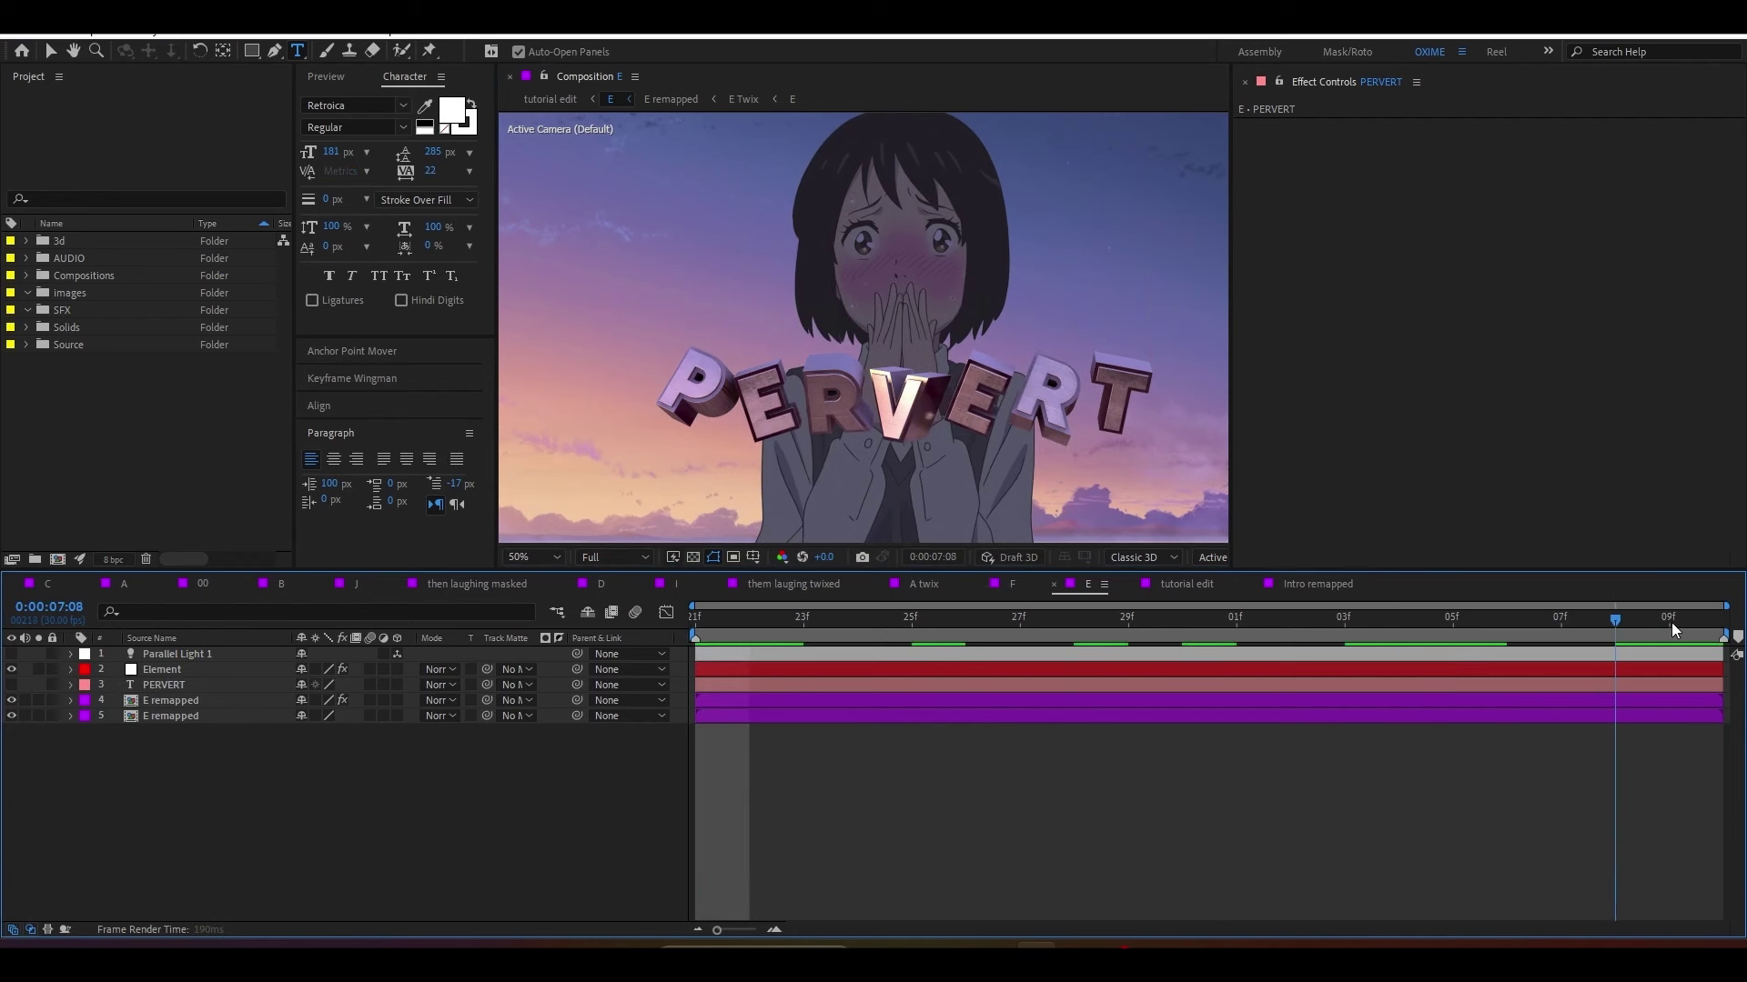
{"action": "scroll", "coordinate": [871, 424], "scroll_direction": "down", "scroll_amount": 2}
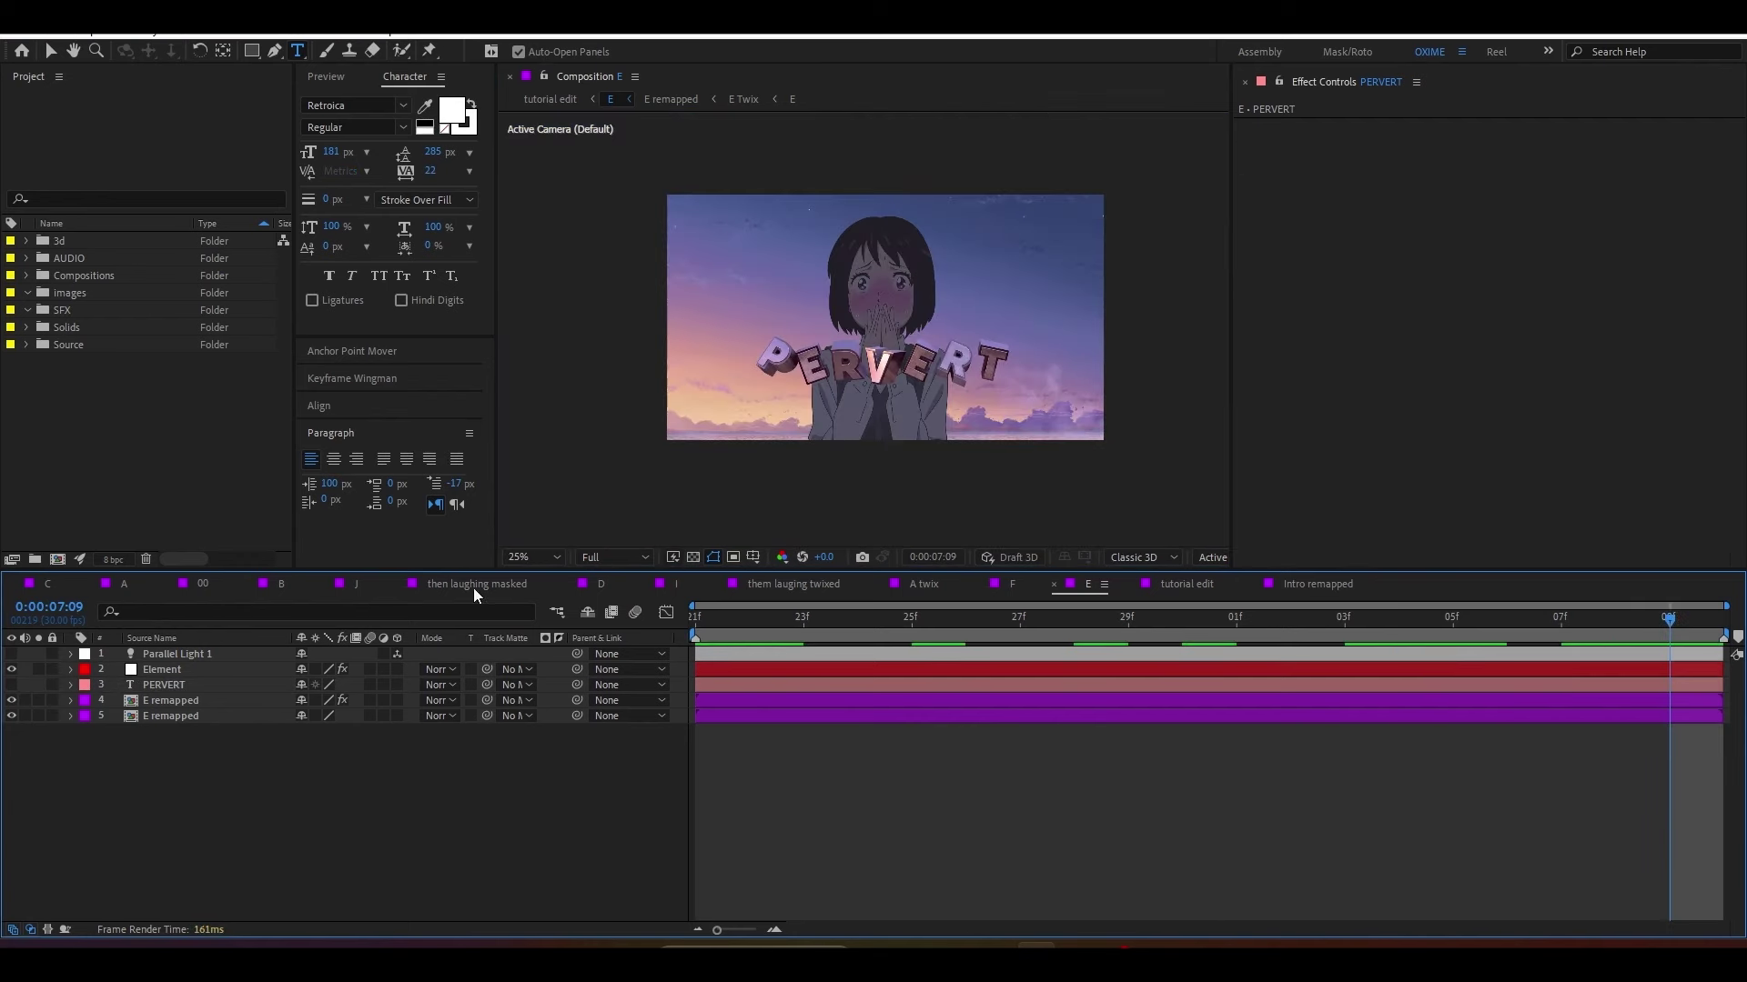
{"action": "left_click", "coordinate": [182, 685]}
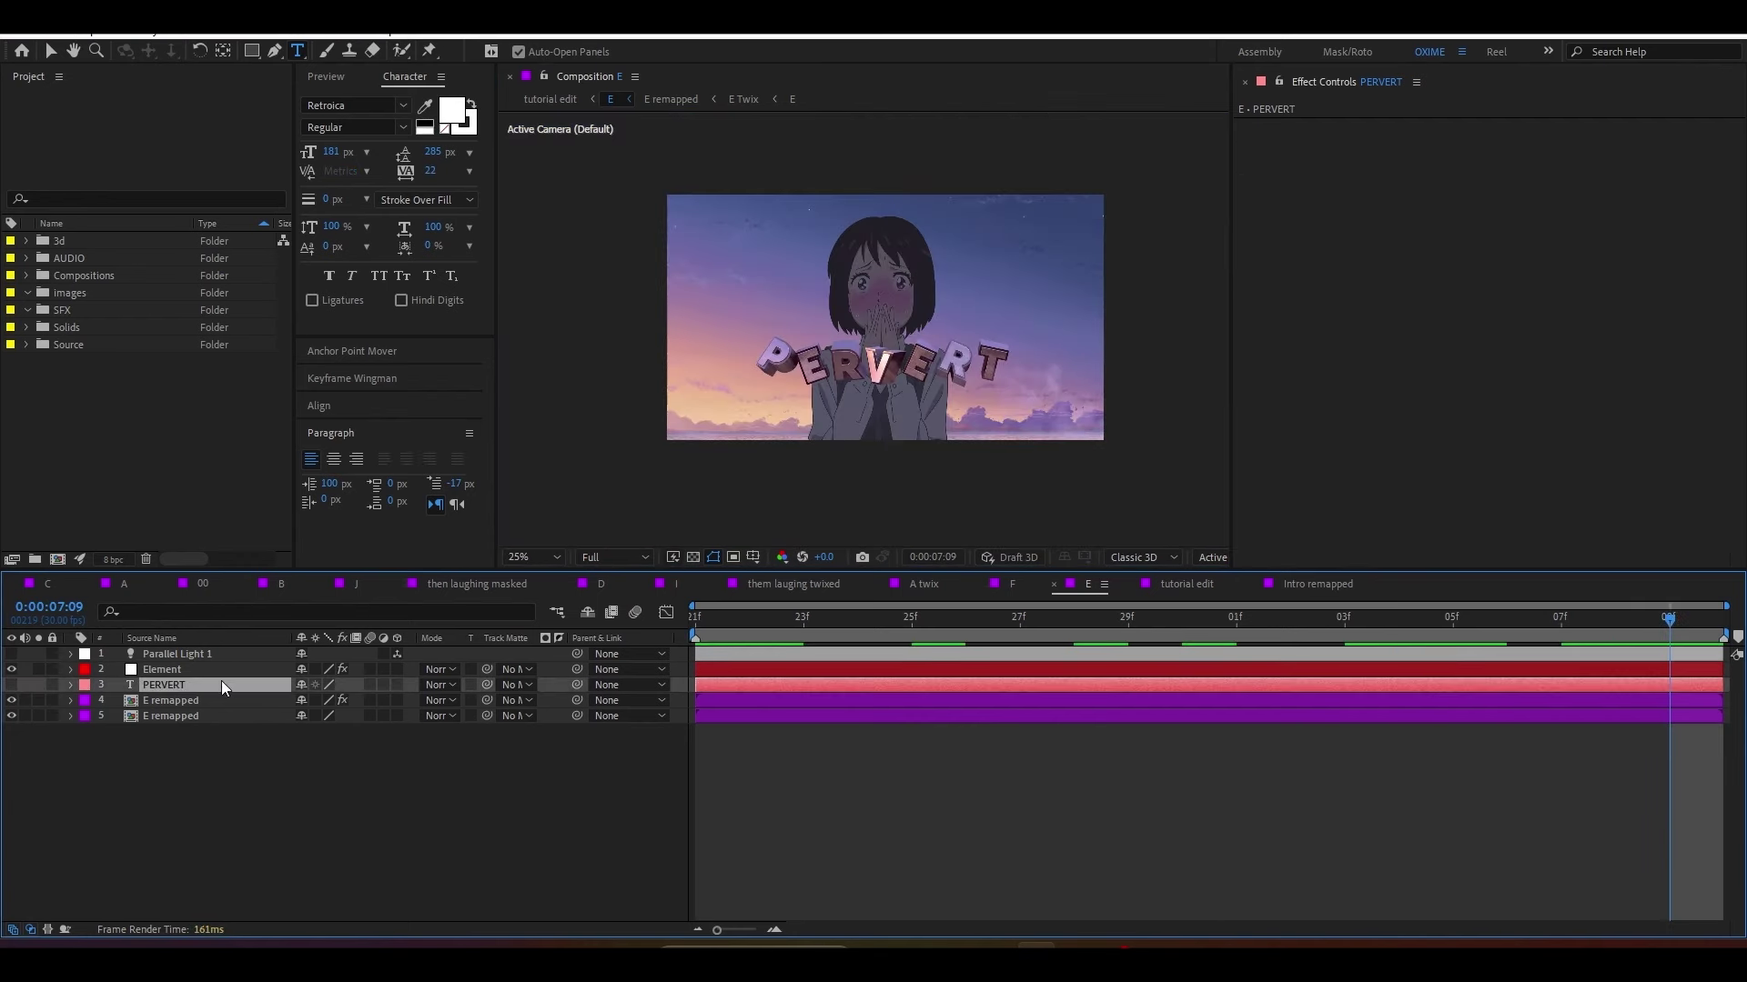
{"action": "left_click", "coordinate": [214, 669]}
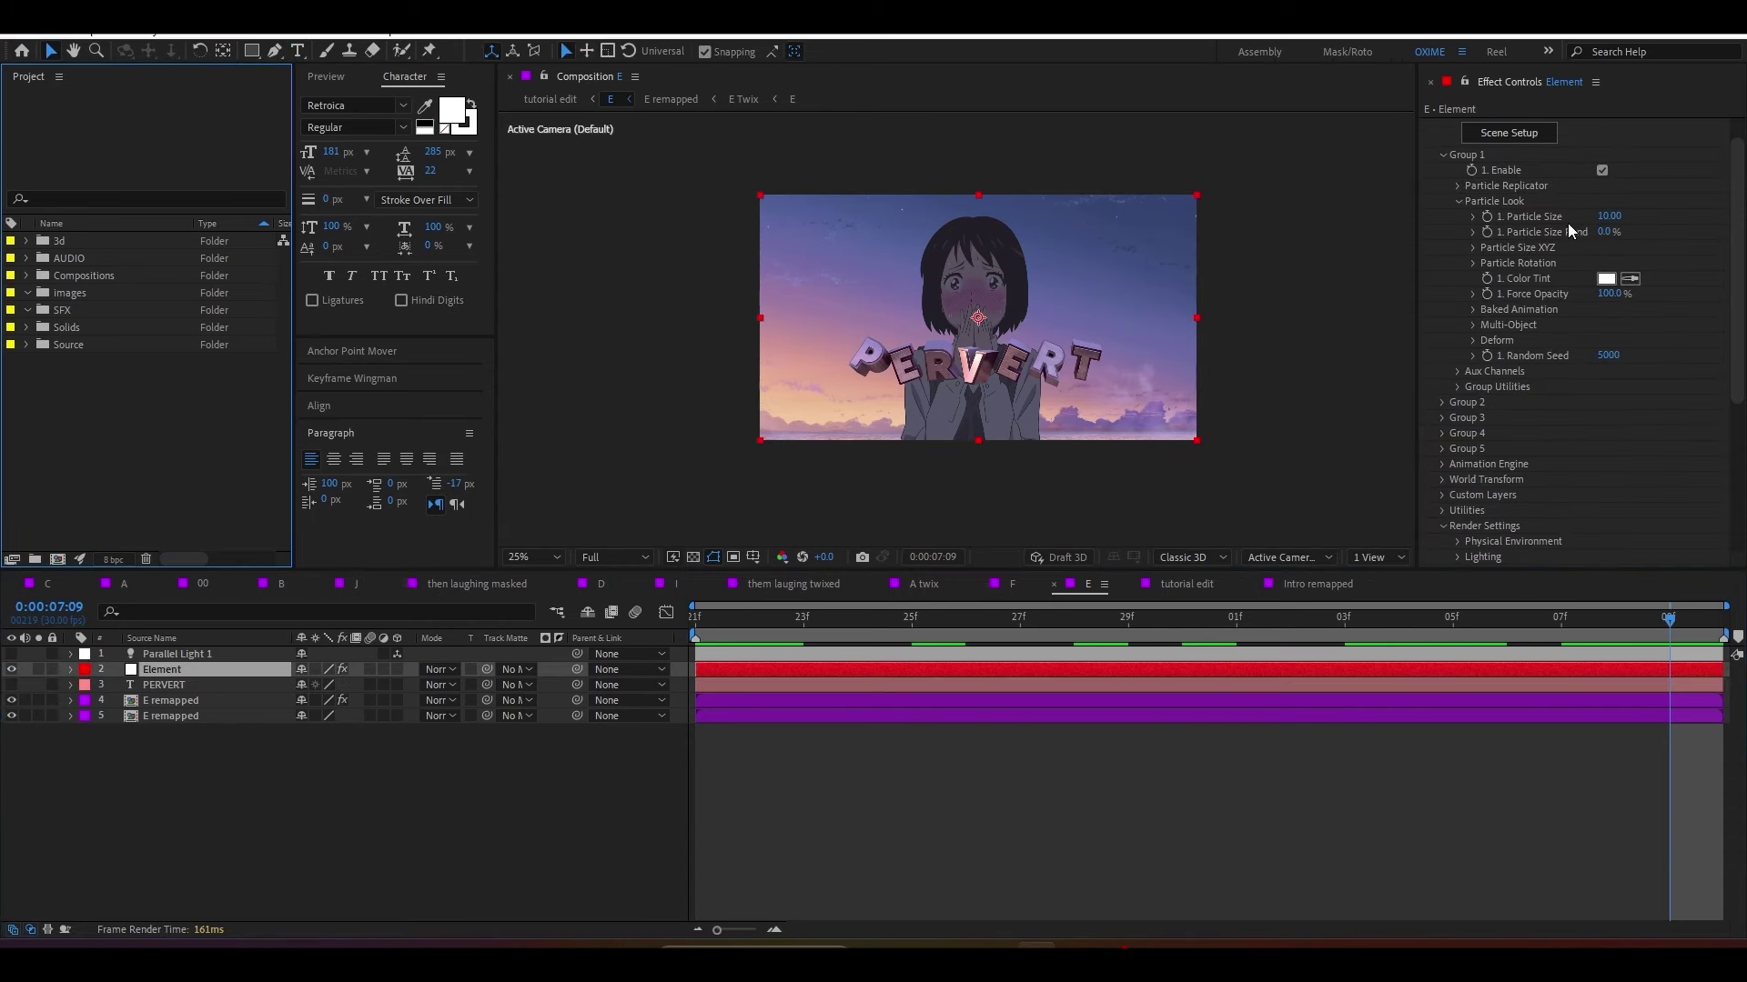
Step: Lower Element's Particle Size from 10 to 8.20, then preview the tutorial edit from 6:22
{"action": "left_click_drag", "start_coordinate": [1608, 215], "coordinate": [1598, 218]}
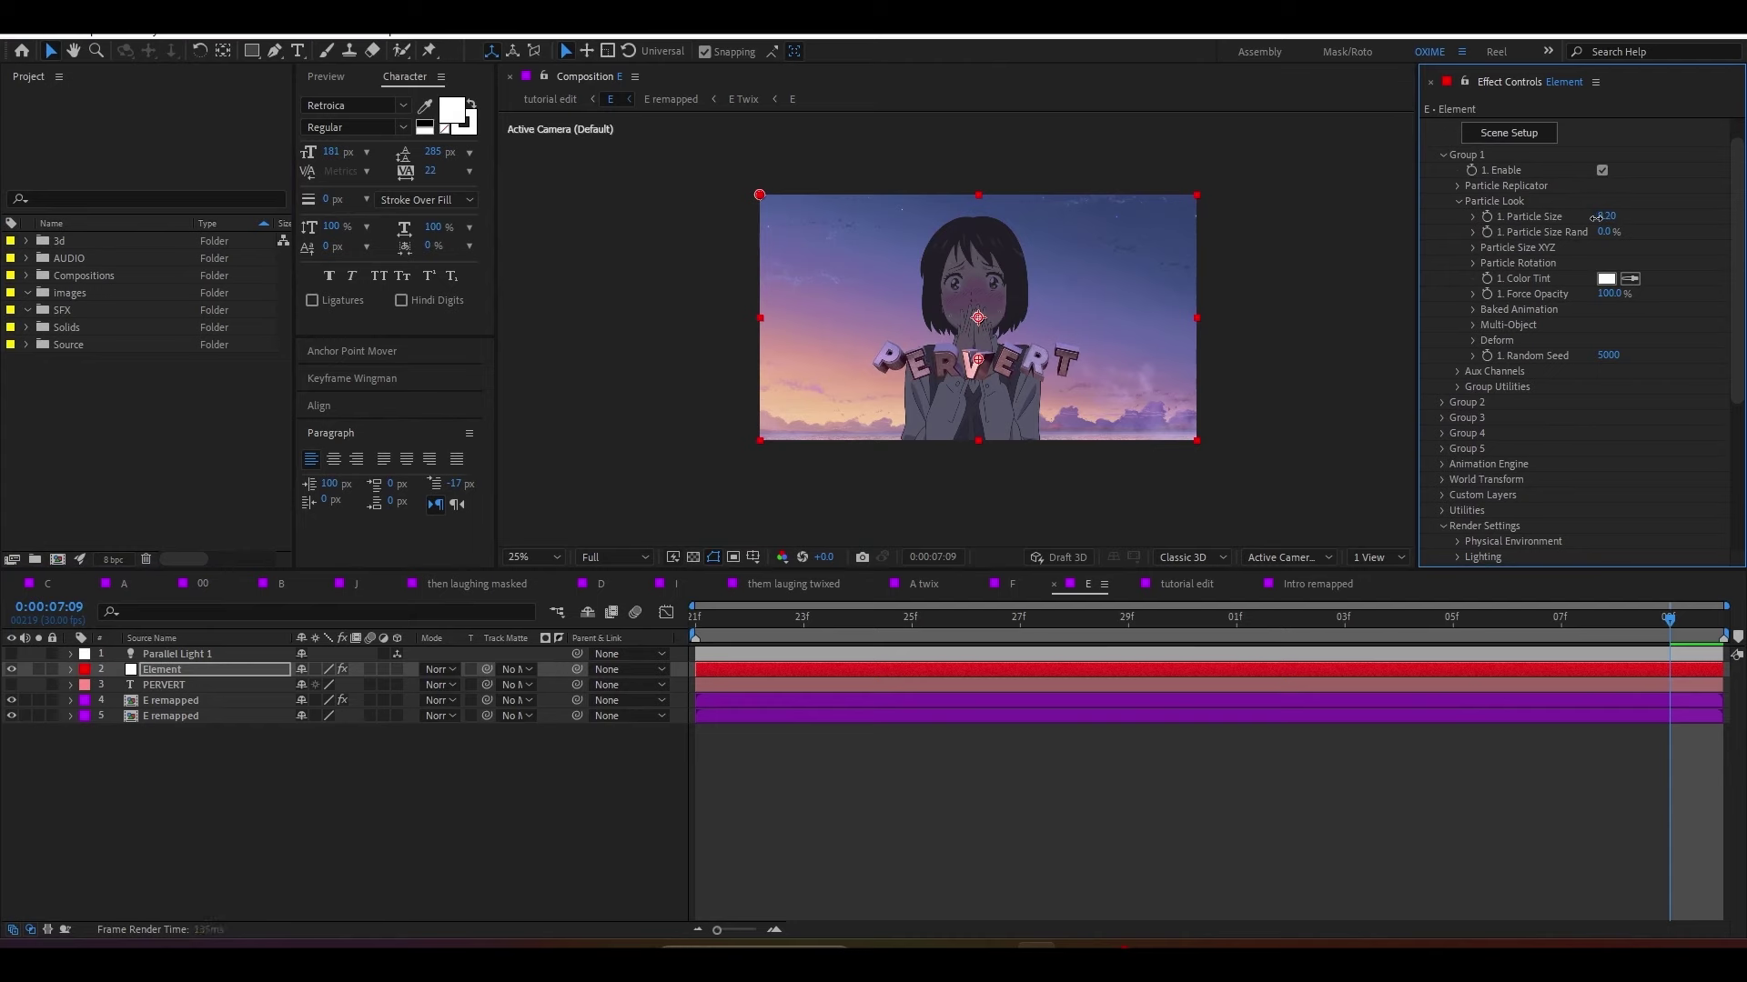
{"action": "left_click_drag", "start_coordinate": [1598, 217], "coordinate": [1592, 217]}
{"action": "key", "text": "Tab"}
{"action": "left_click", "coordinate": [998, 394]}
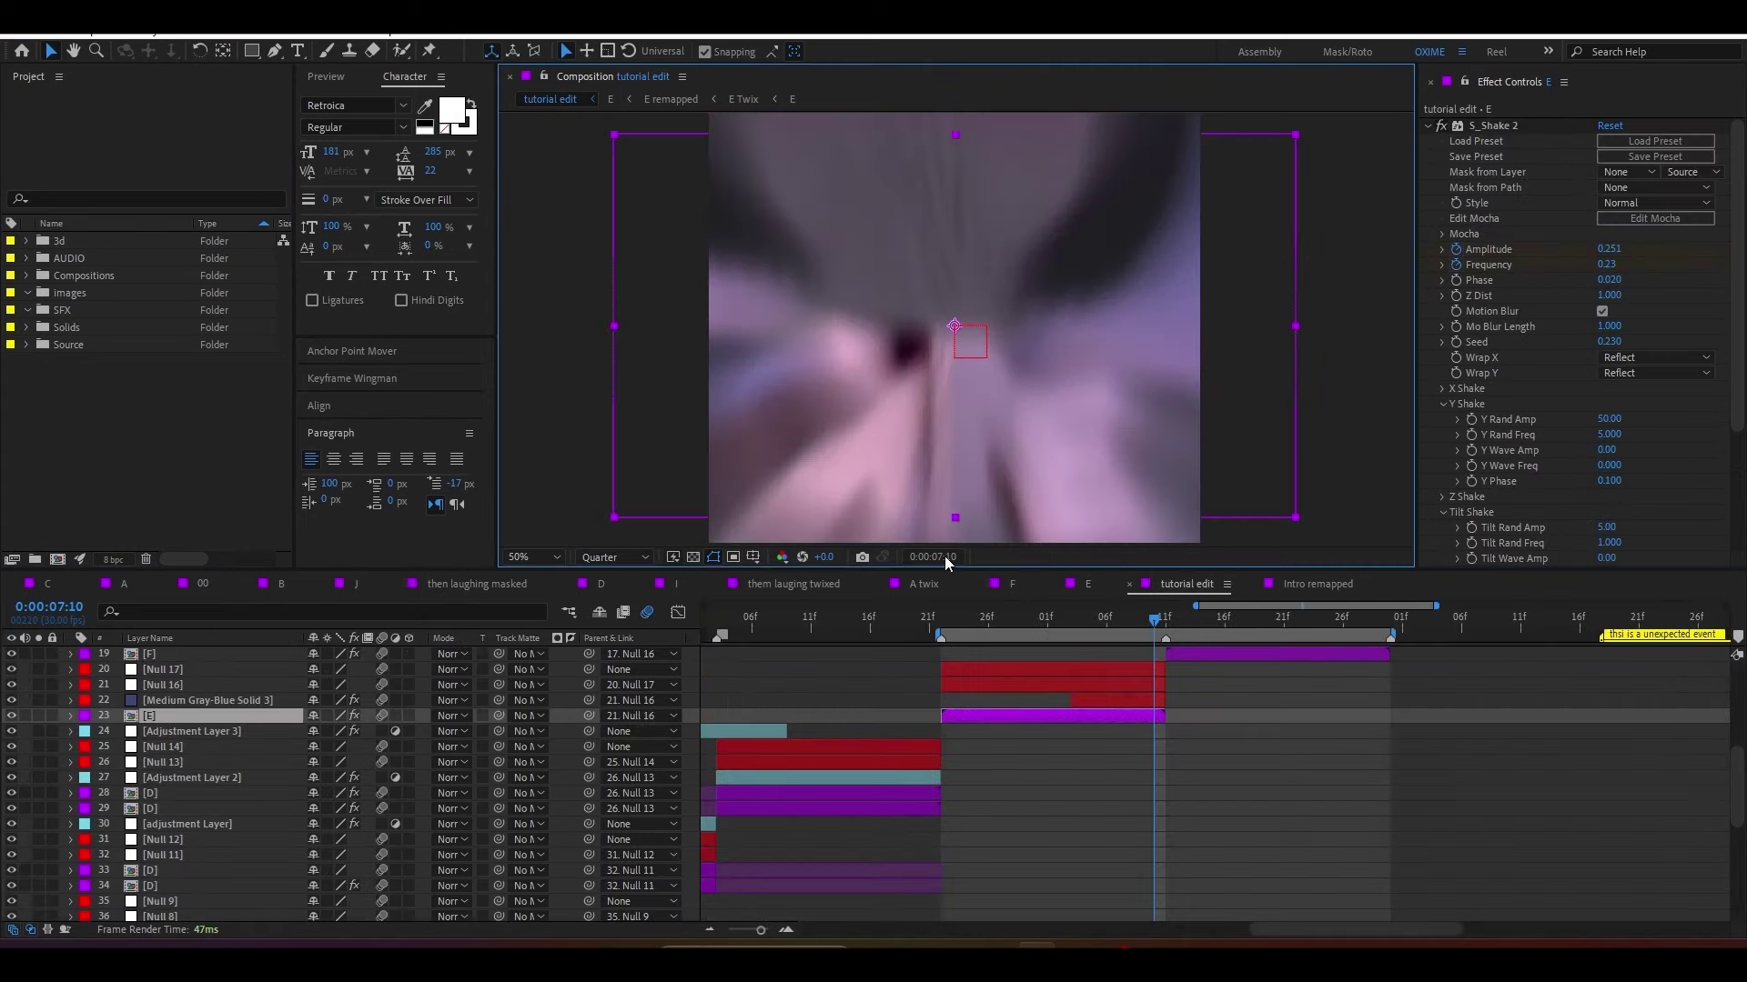
{"action": "left_click", "coordinate": [937, 621]}
{"action": "key", "text": "space"}
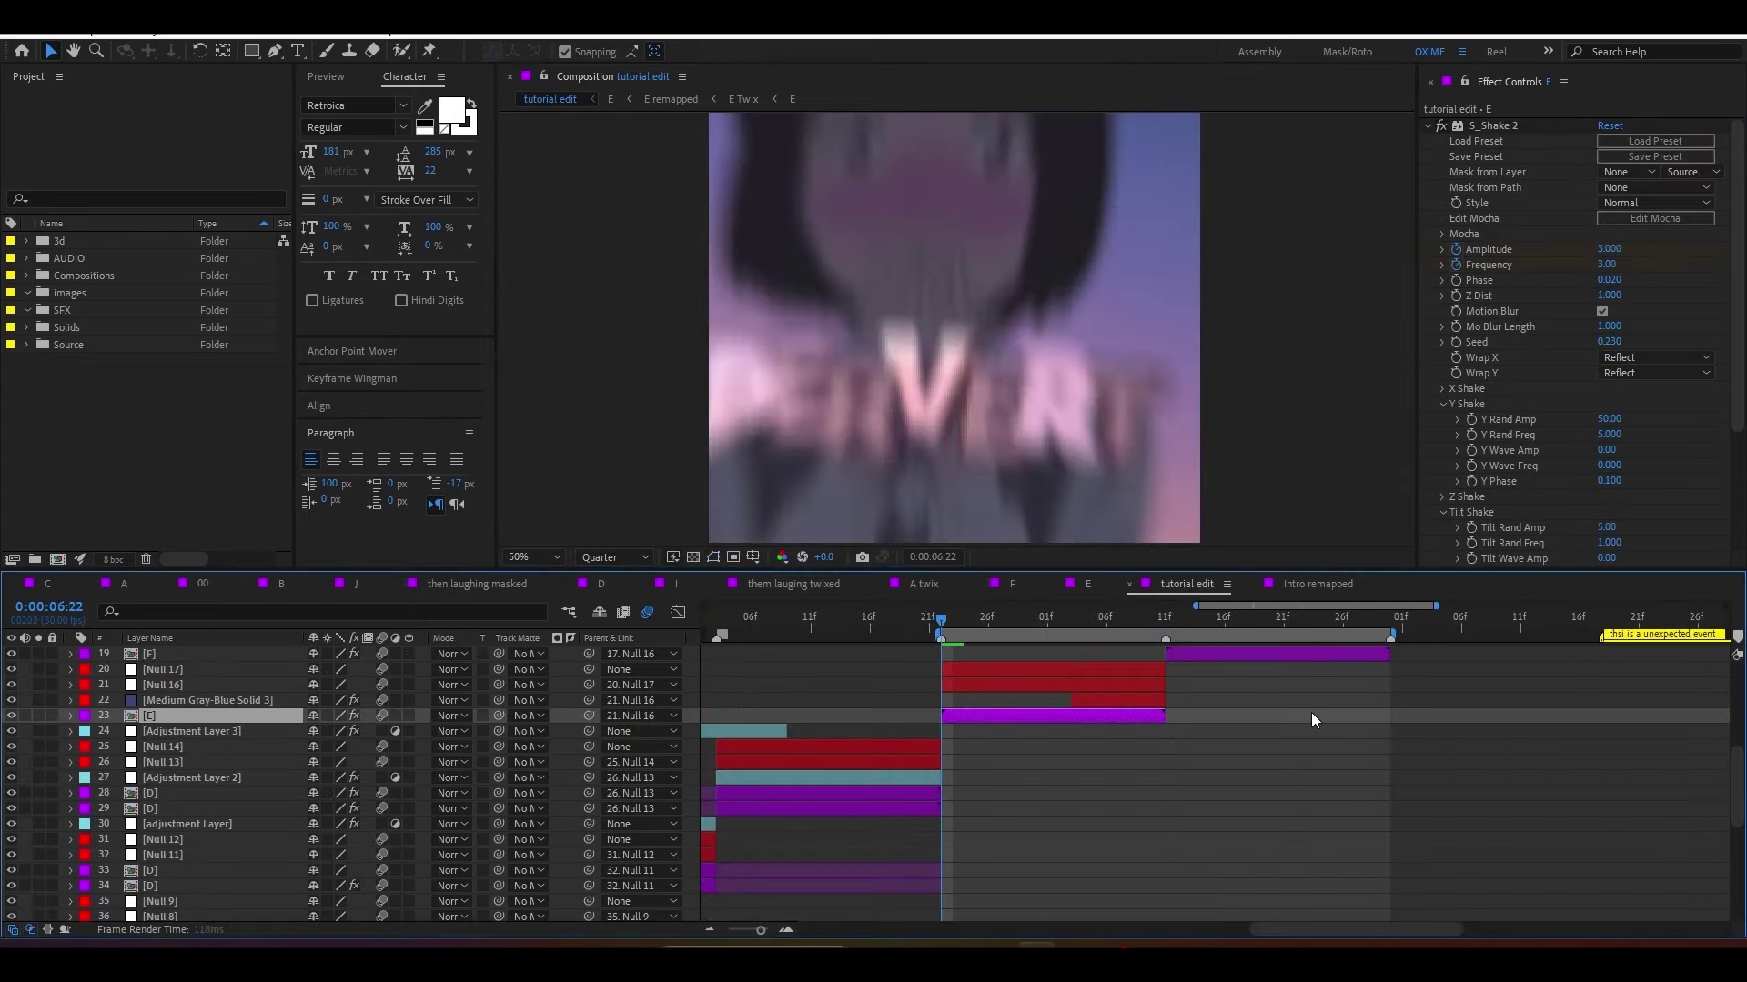